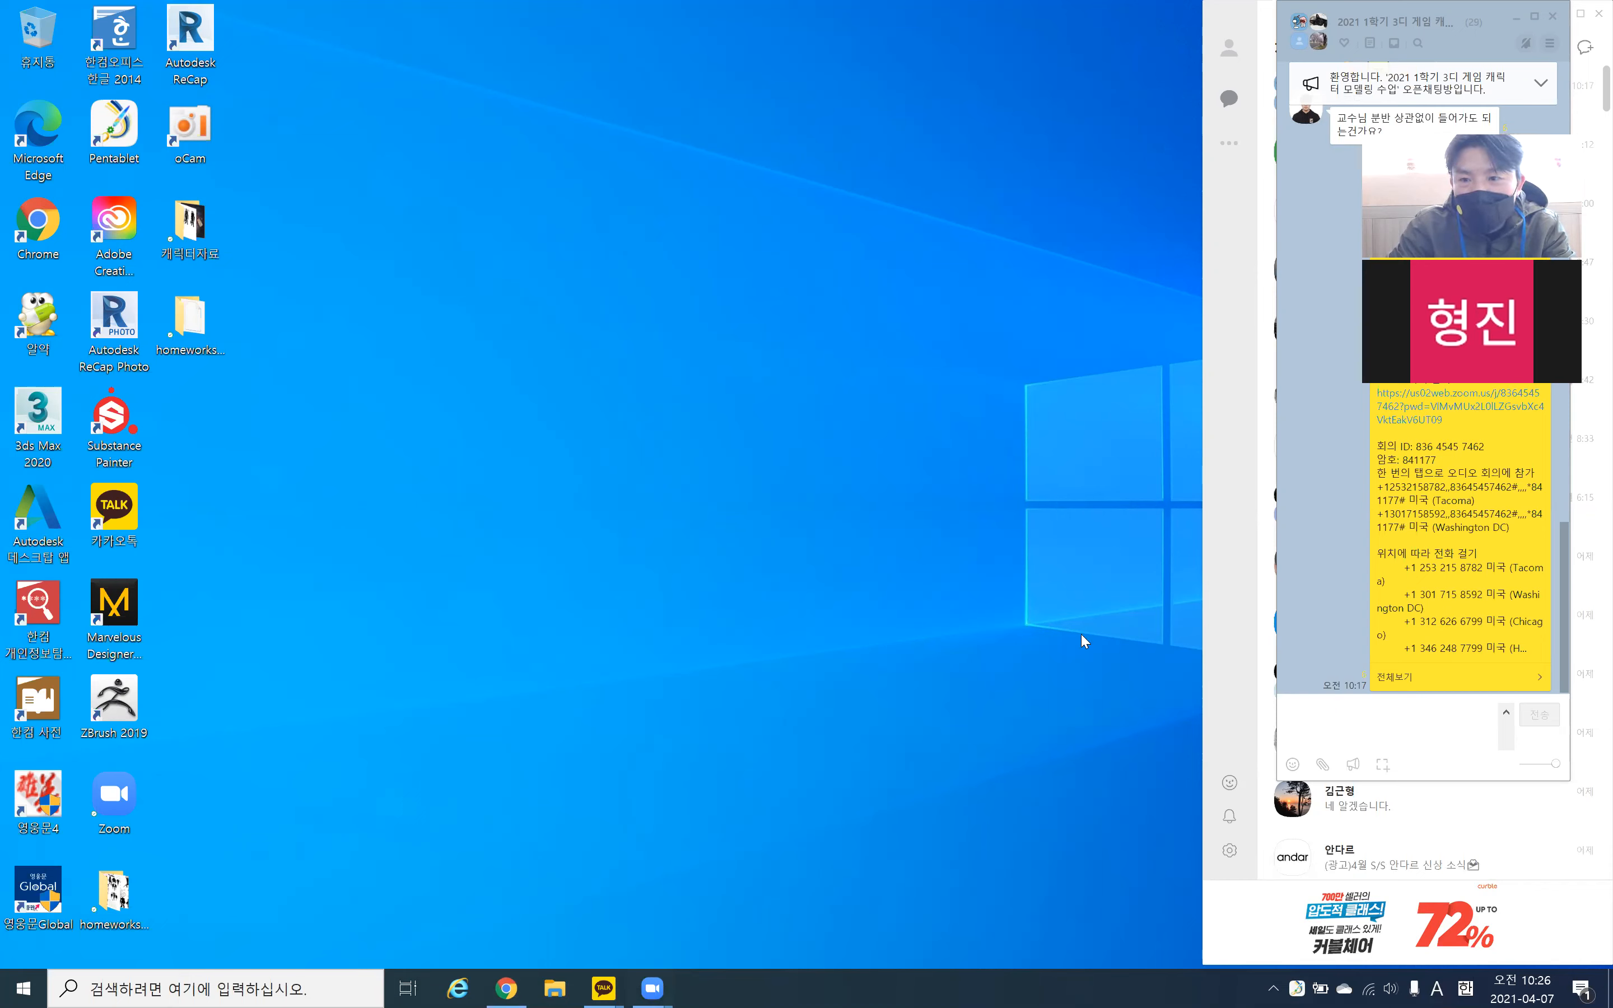
Close the KakaoTalk chat room and chat list windows, and move the floating Zoom video thumbnail out of the way
drag(1510, 119, 910, 111)
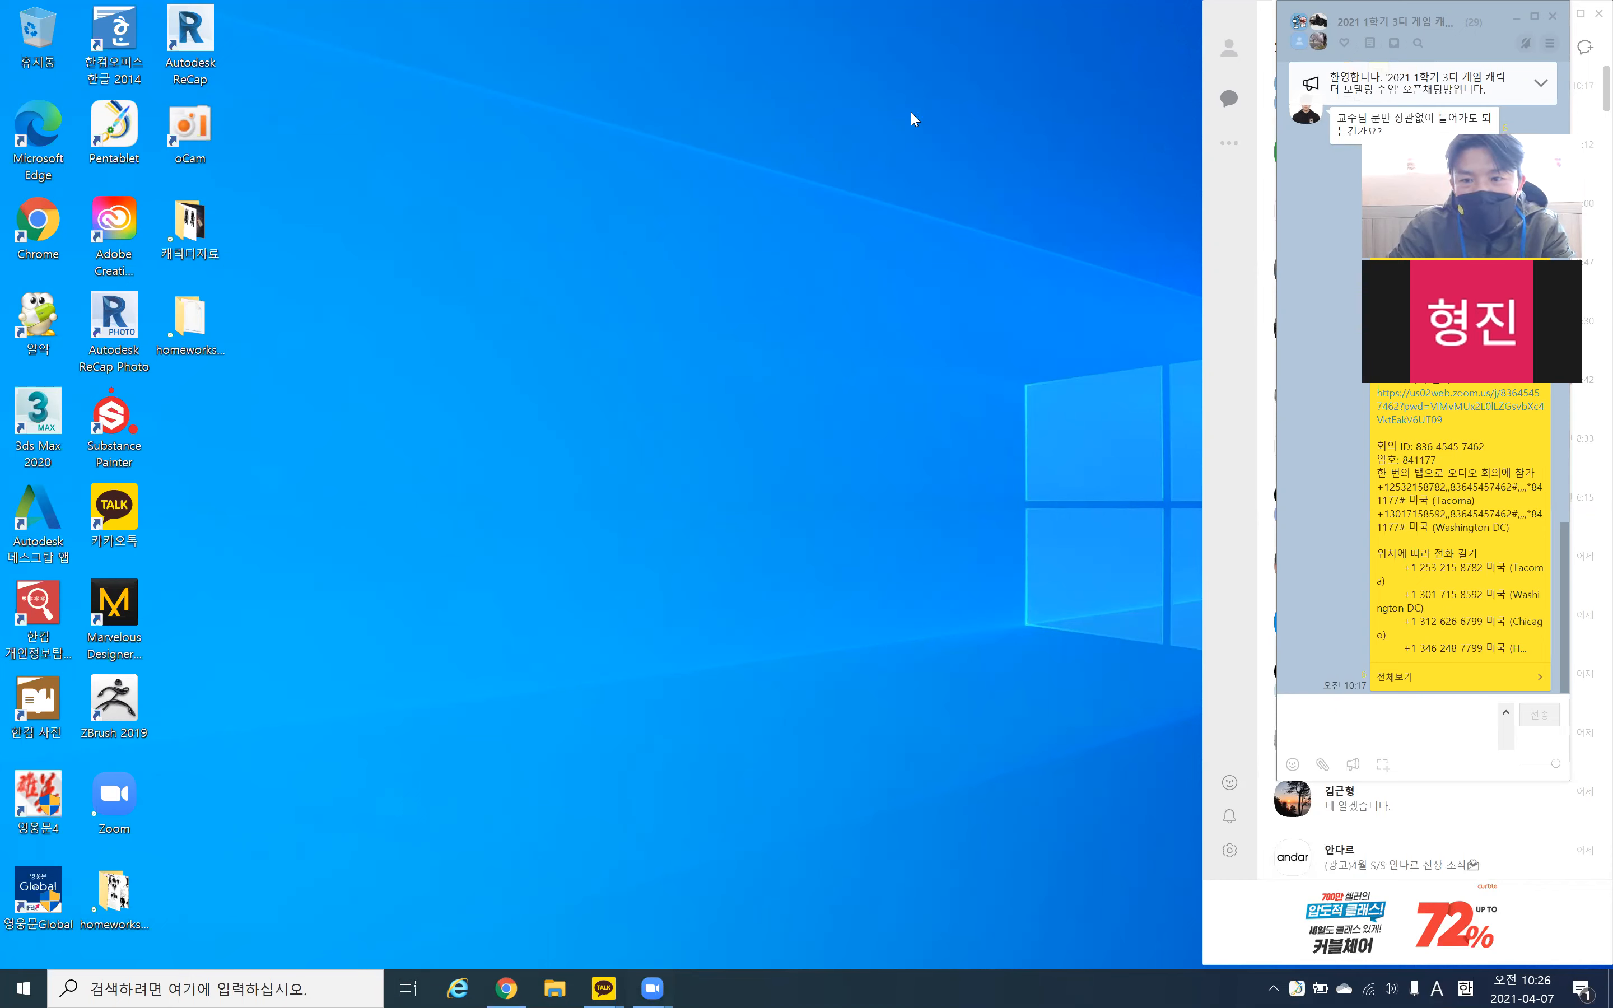
click(1553, 18)
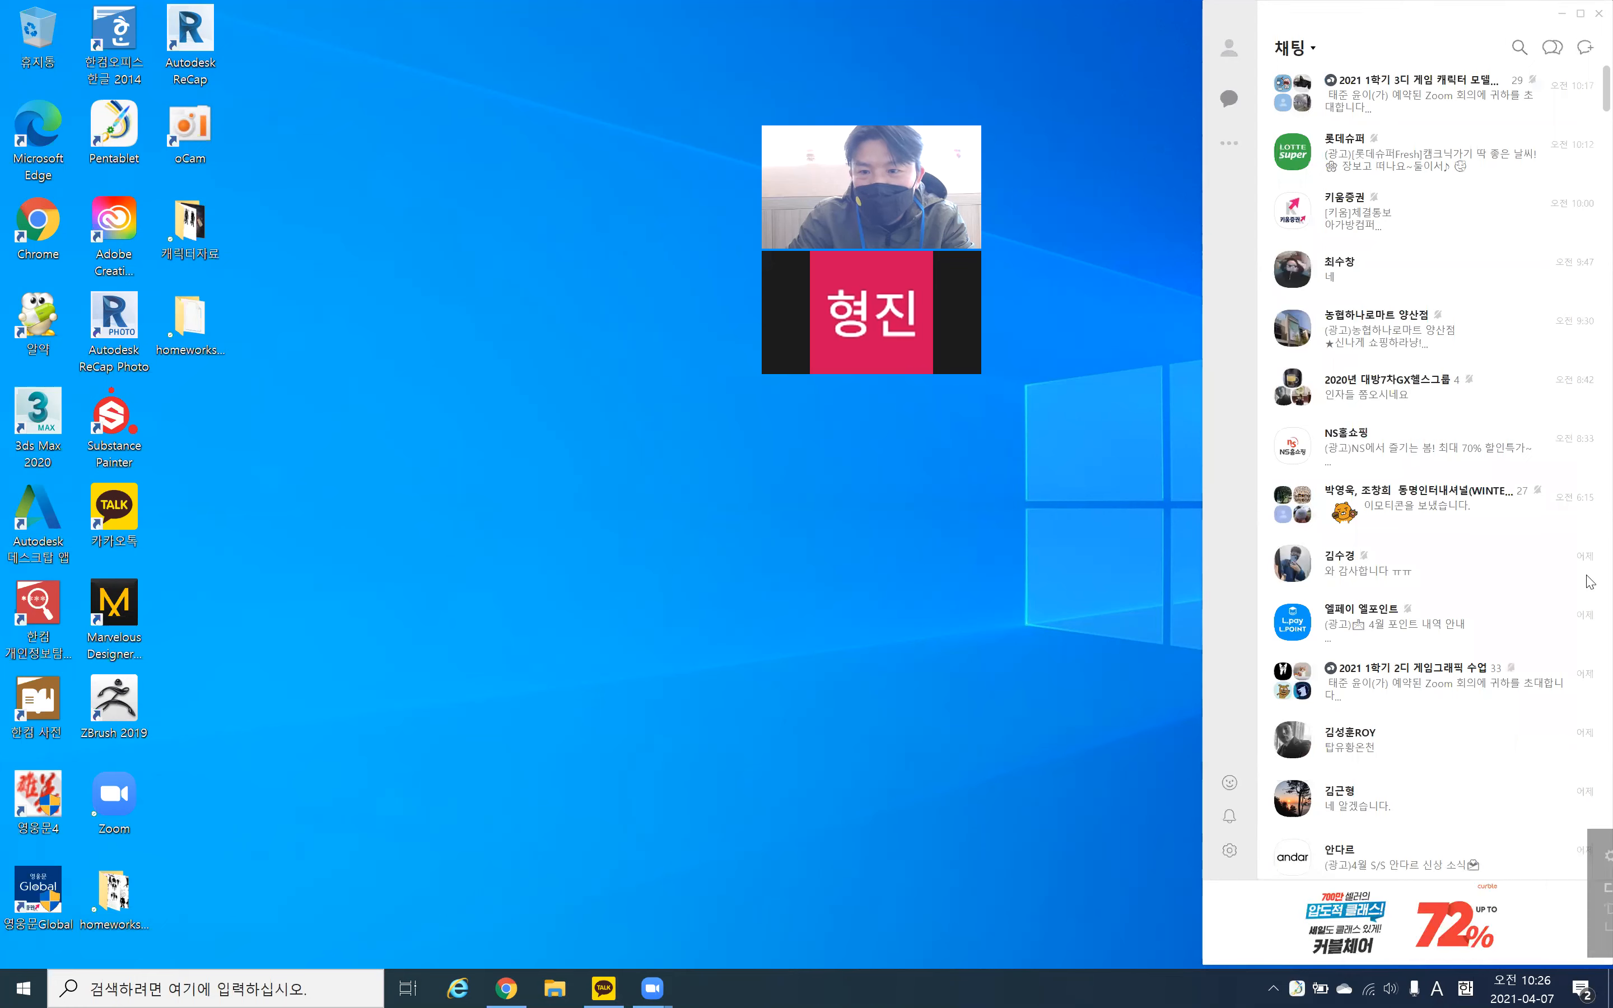
click(1595, 14)
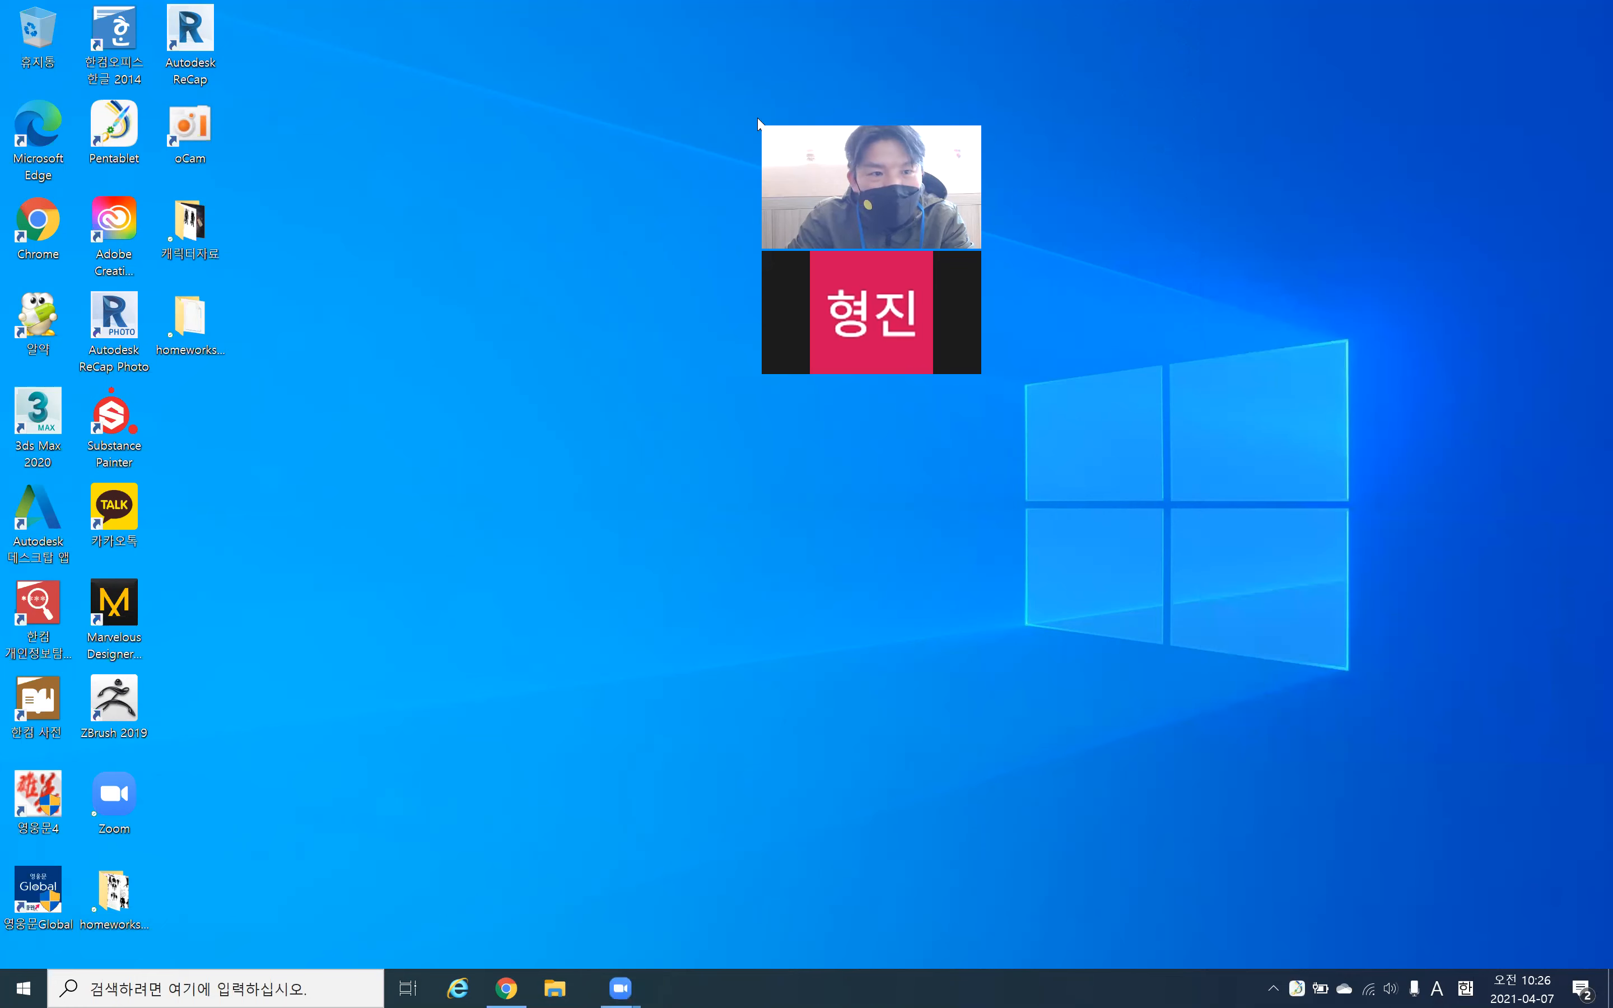
drag(908, 126, 182, 113)
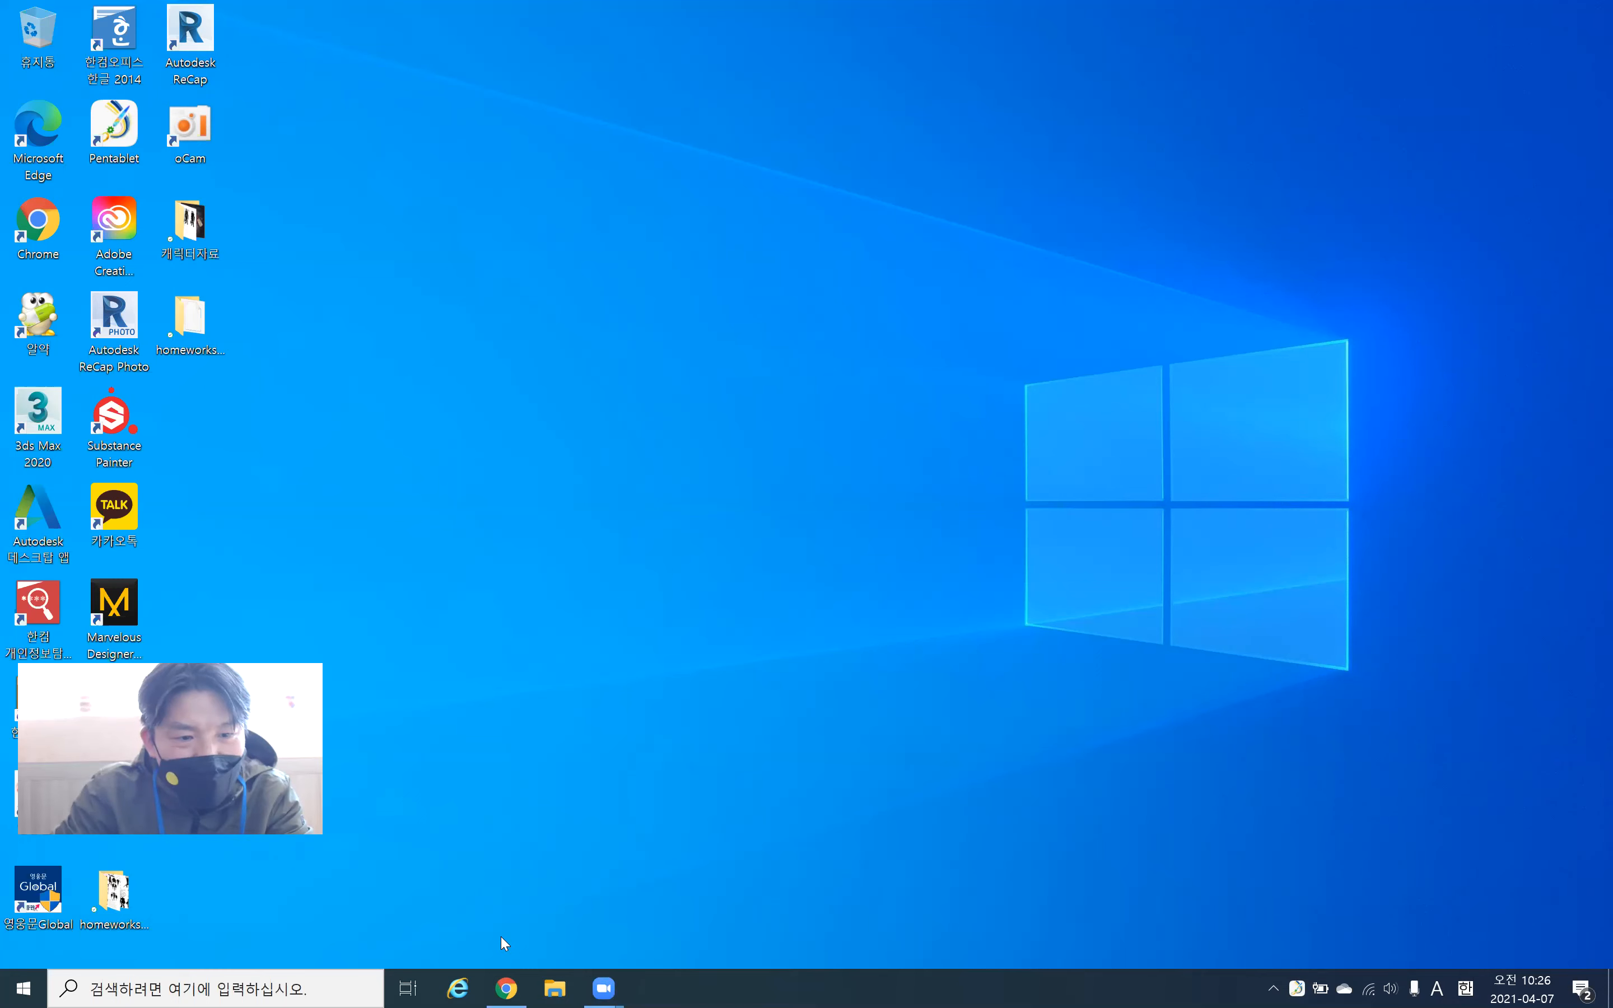
Launch ZBrush 2019 and hide LightBox so that only the empty canvas is shown
double_click(114, 696)
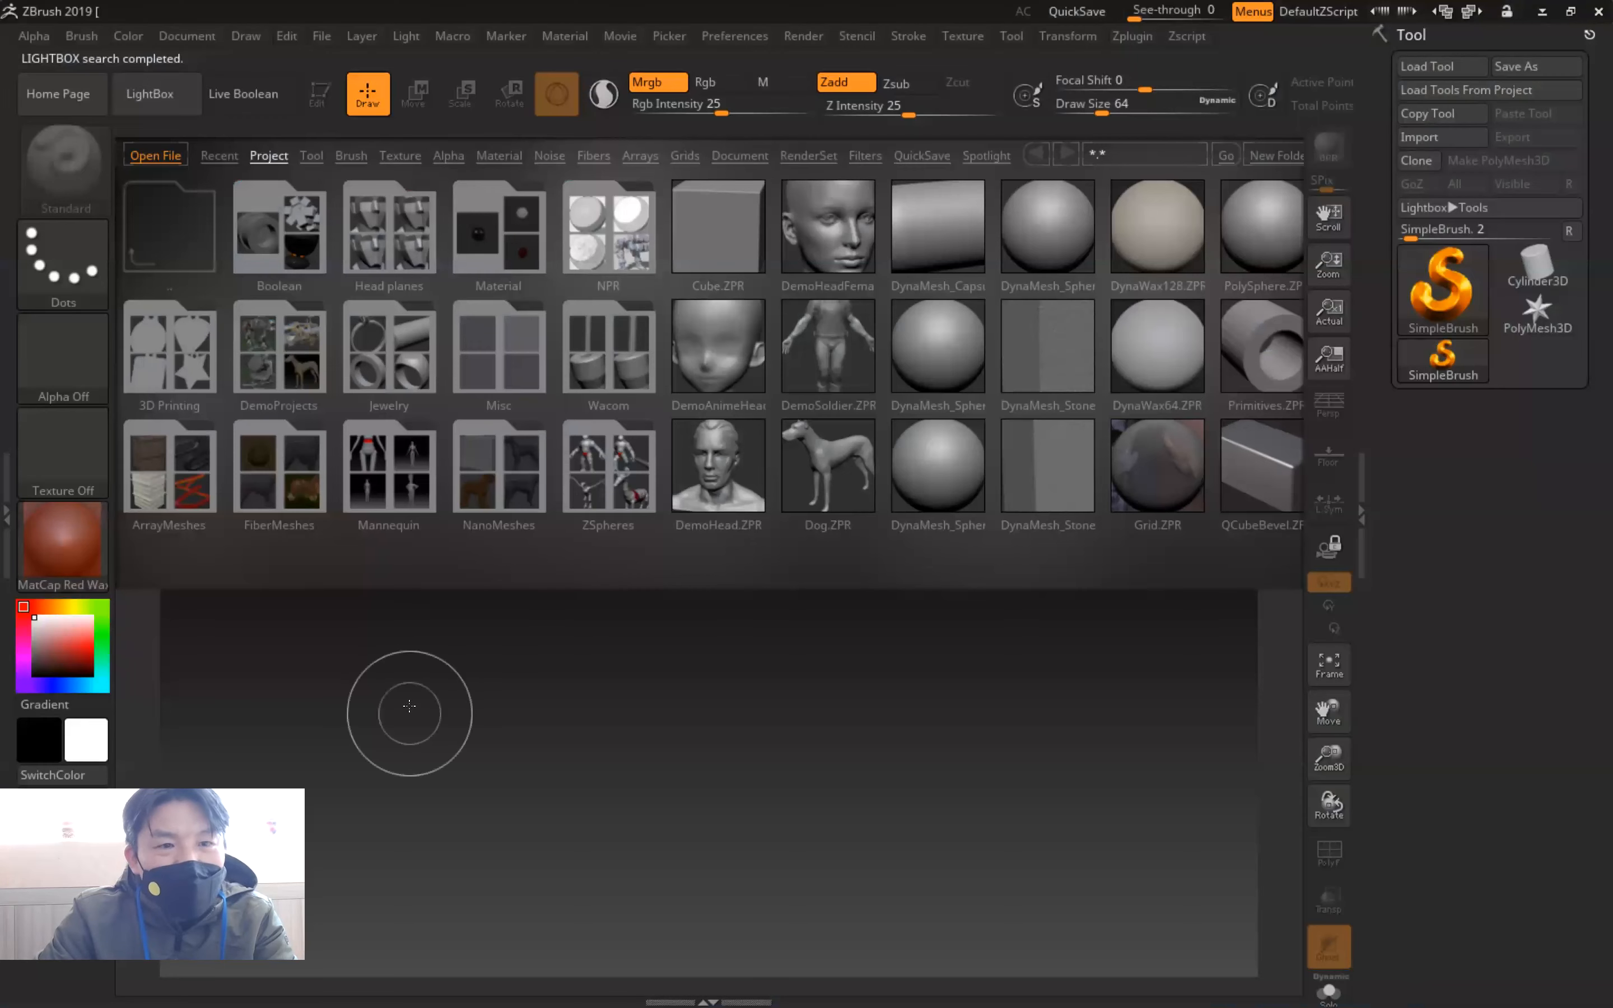
click(160, 100)
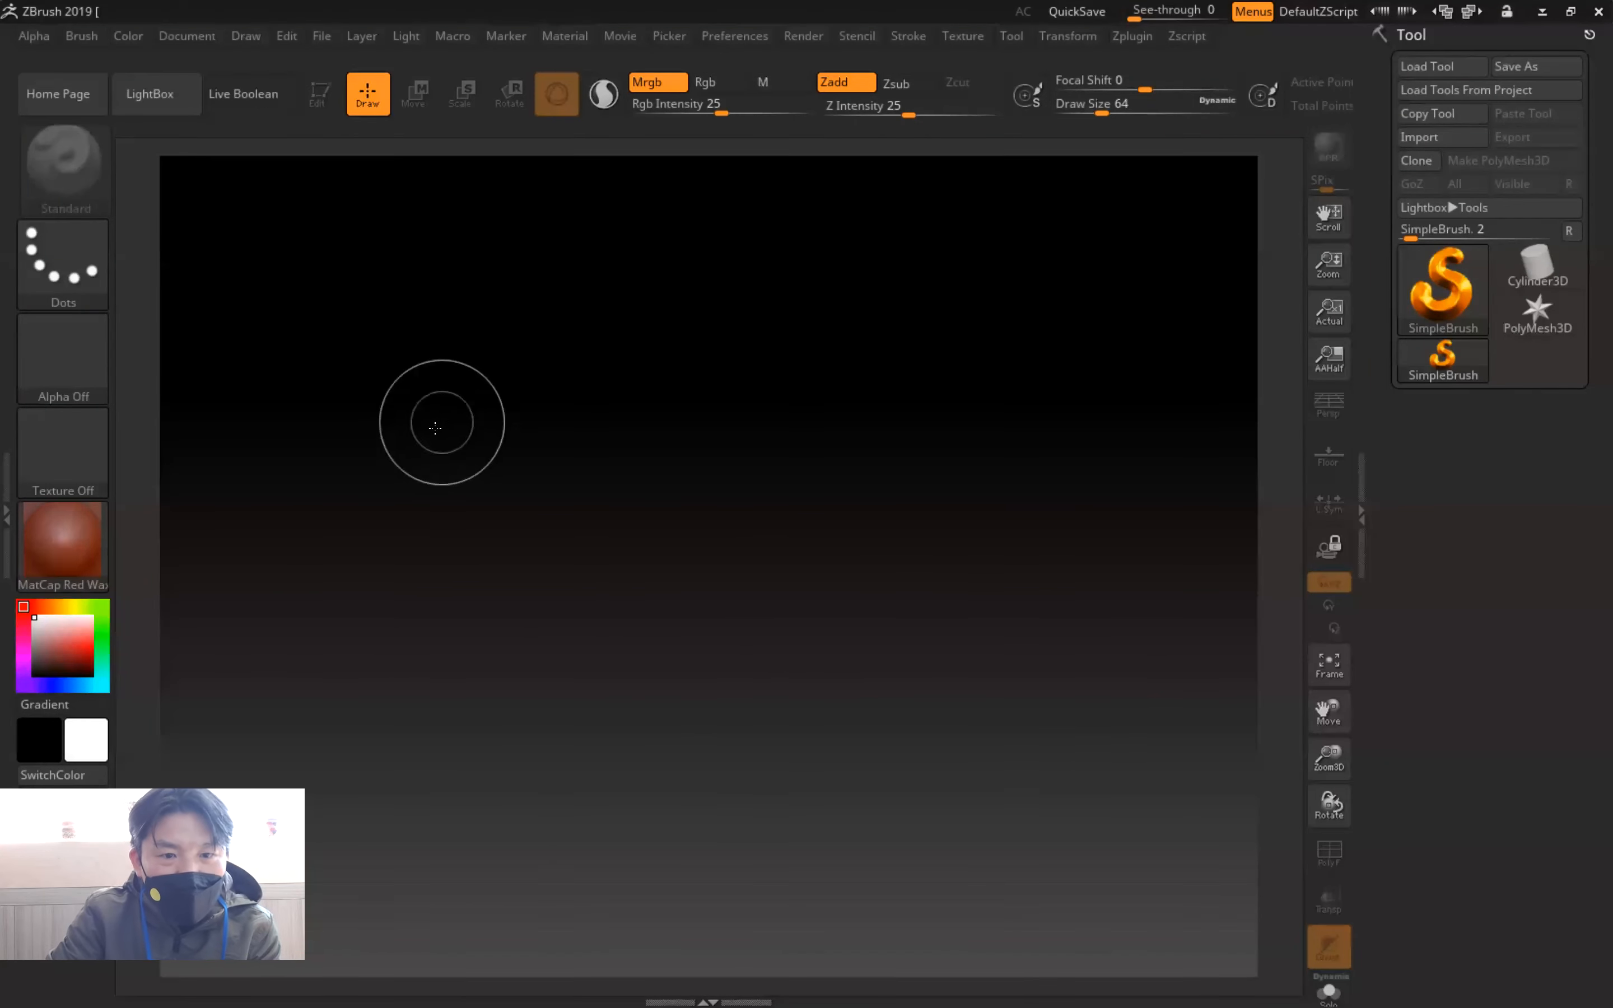
Paint overlapping SimpleBrush test strokes across the middle of the canvas at draw size 64
mouse_move(421, 443)
mouse_down()
mouse_move(482, 411)
mouse_move(533, 424)
mouse_move(605, 393)
mouse_move(745, 434)
mouse_move(710, 627)
mouse_up()
mouse_move(918, 449)
mouse_down()
mouse_move(766, 640)
mouse_move(630, 479)
mouse_move(667, 534)
mouse_move(719, 480)
mouse_move(734, 534)
mouse_move(711, 497)
mouse_move(707, 547)
mouse_move(747, 534)
mouse_move(614, 449)
mouse_up()
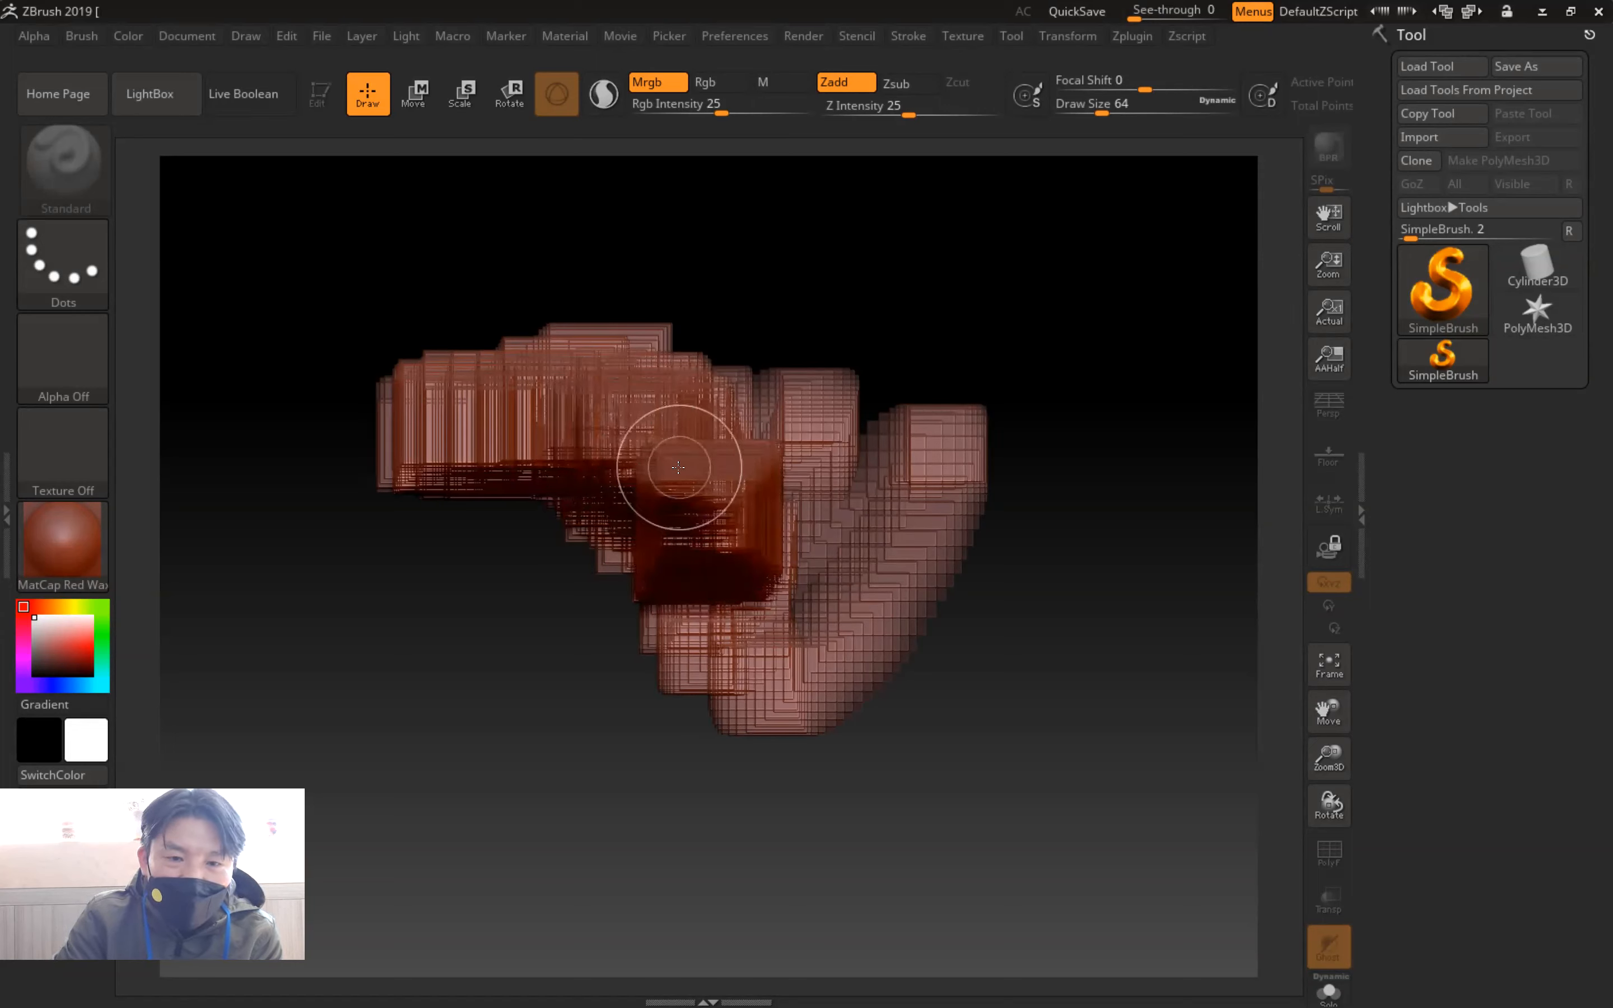
mouse_move(310, 470)
mouse_down()
mouse_move(407, 427)
mouse_move(492, 424)
mouse_move(696, 654)
mouse_up()
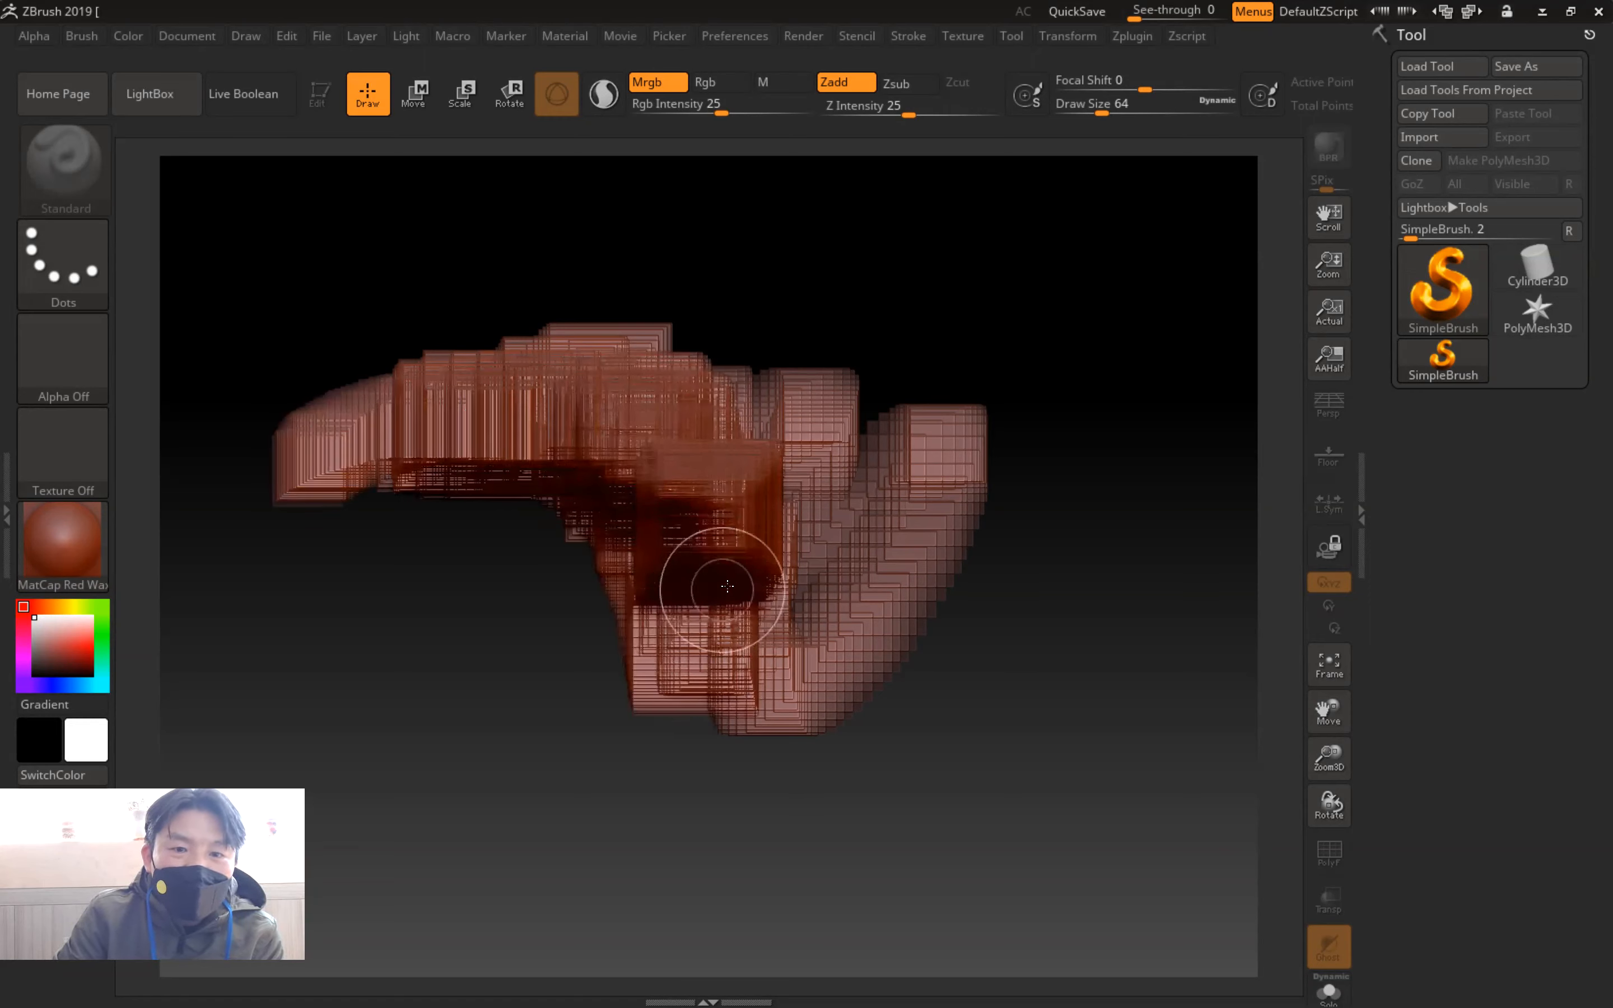
drag(737, 592, 742, 605)
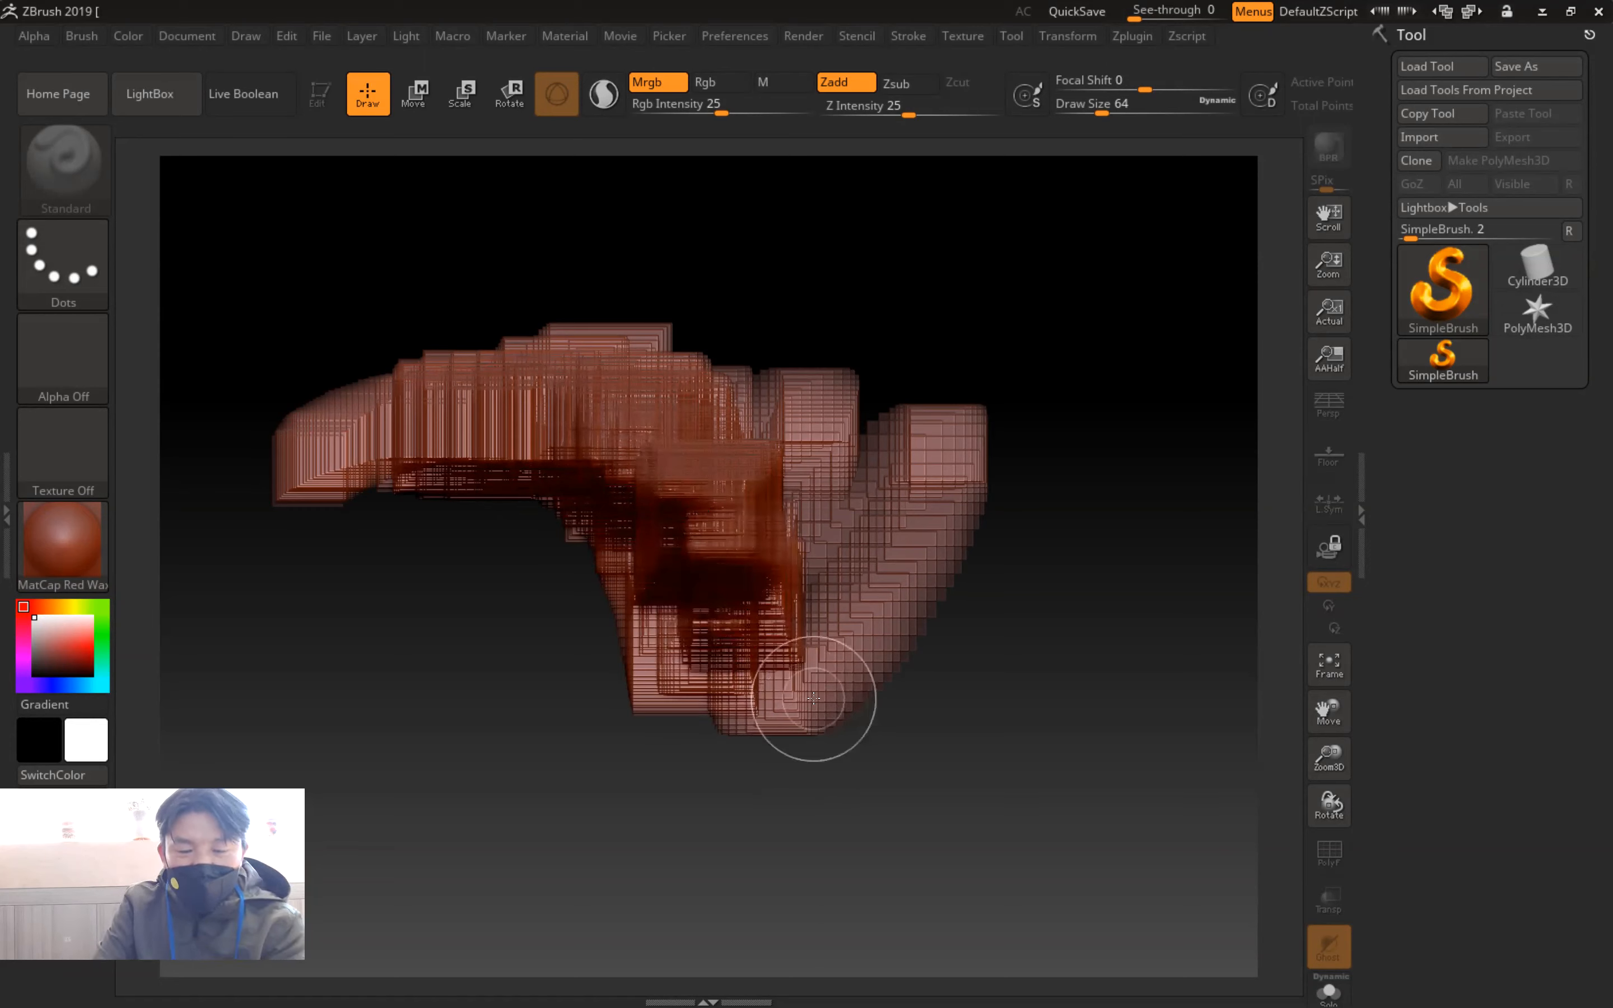
mouse_move(719, 548)
mouse_down()
mouse_move(748, 600)
mouse_move(729, 615)
mouse_move(751, 602)
mouse_move(740, 612)
mouse_up()
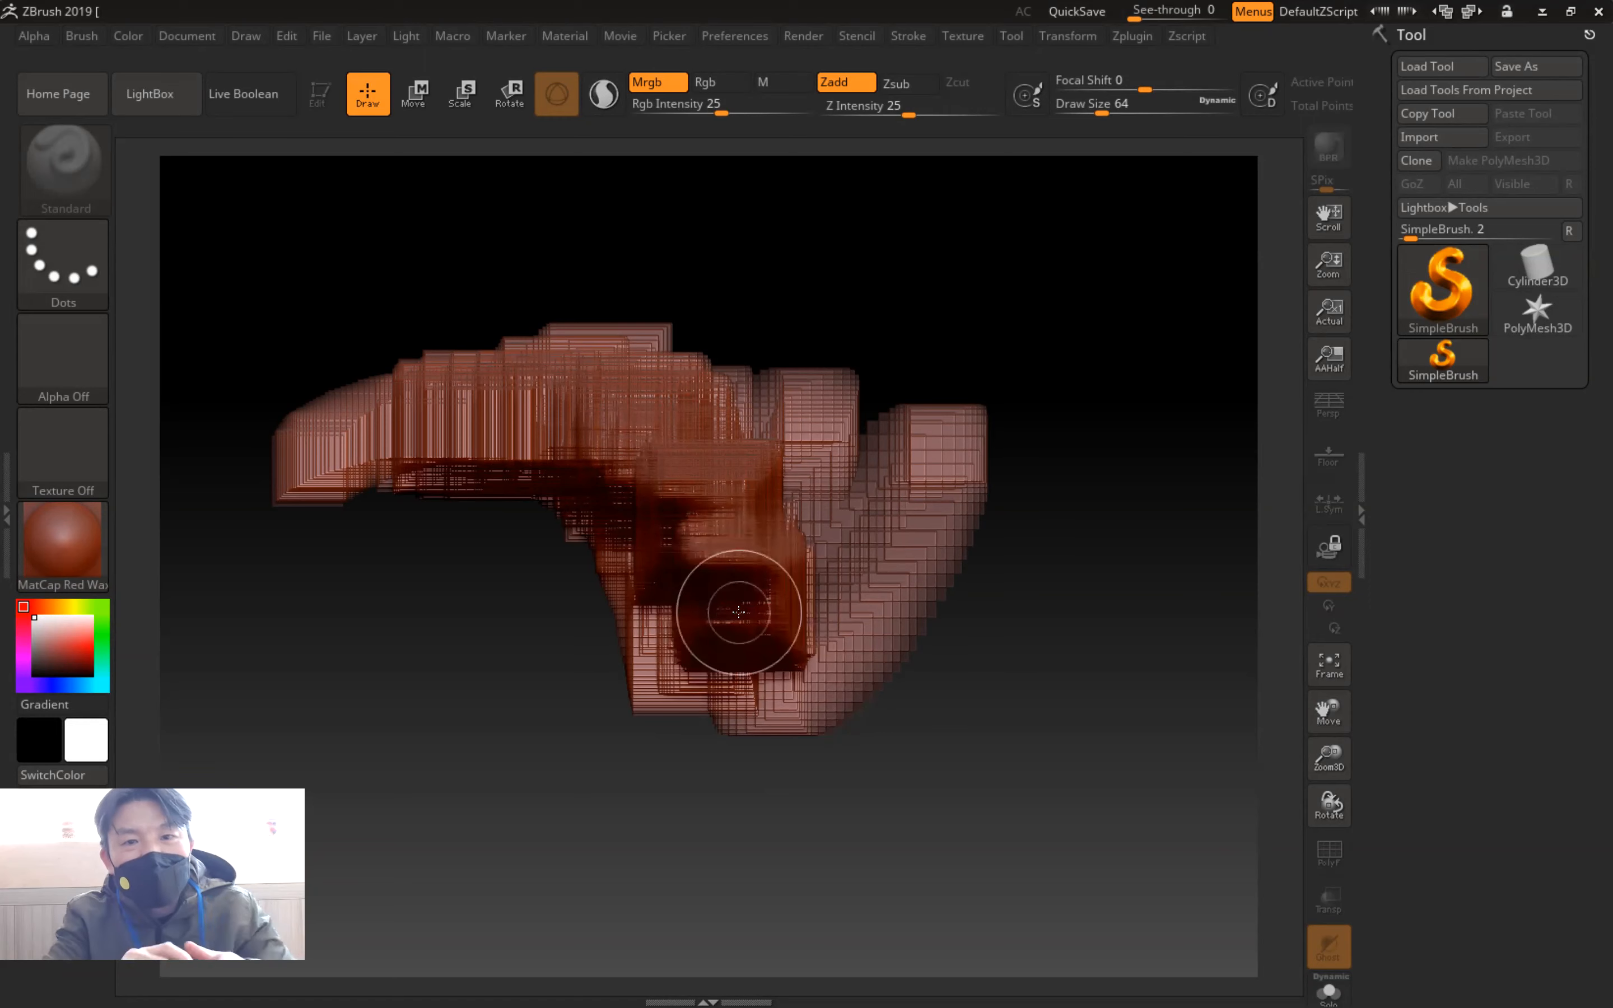
drag(646, 470, 726, 534)
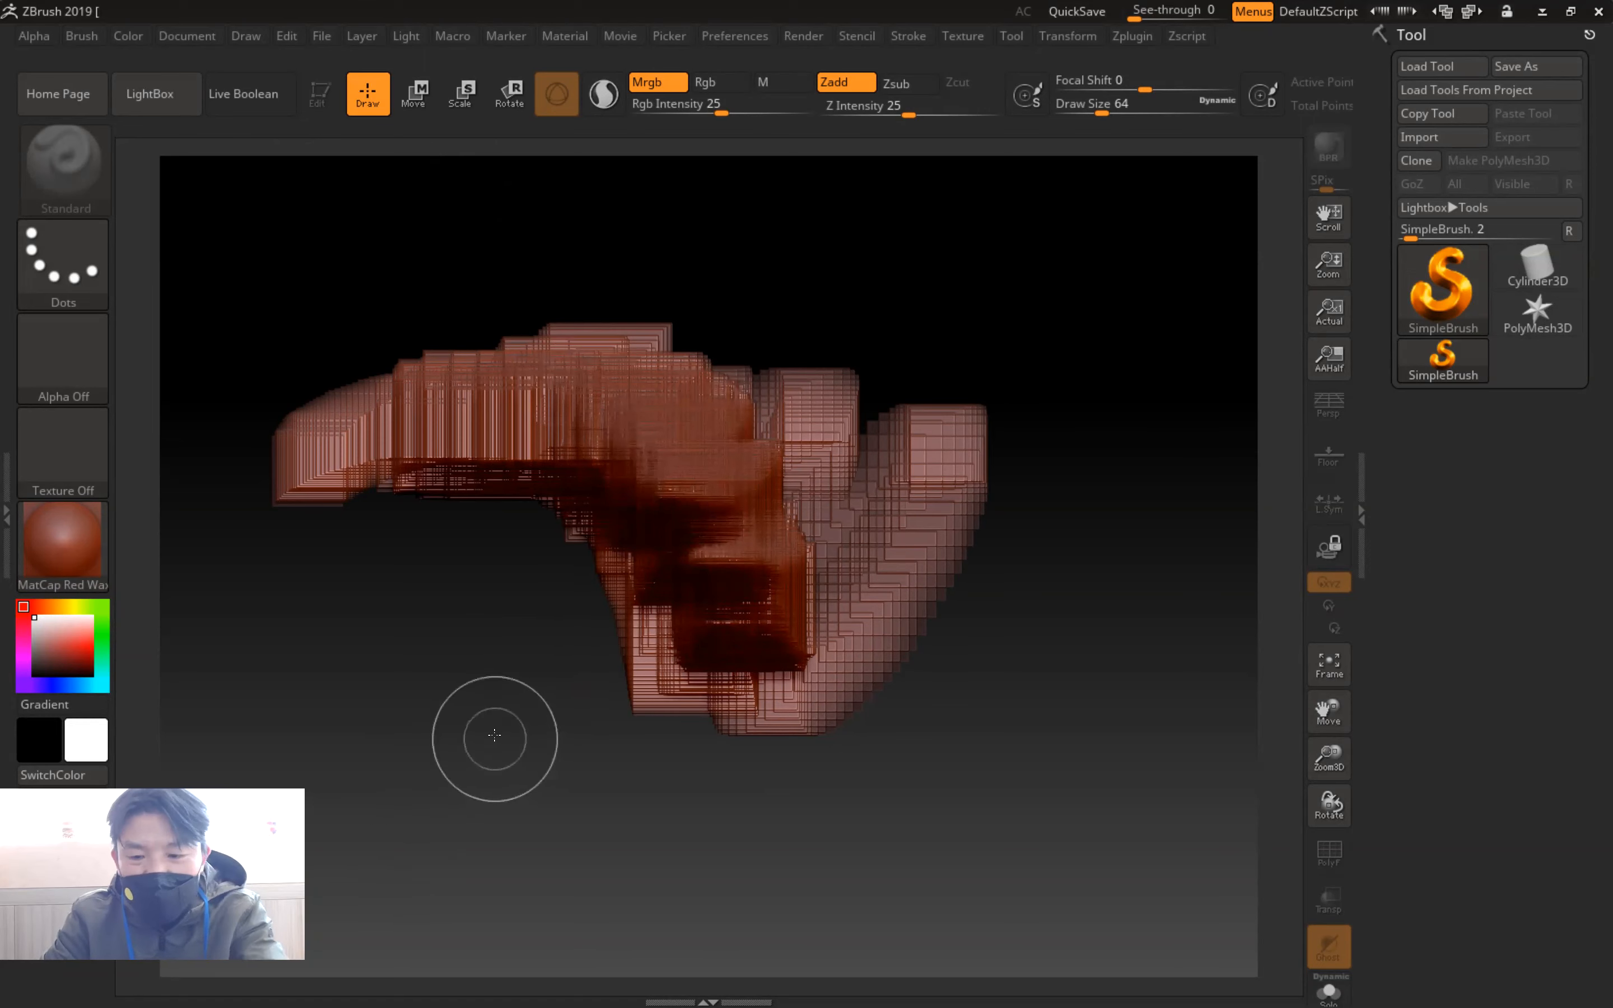
Paint more test strokes around the canvas with the draw size reduced to 60 and finally to 31
key(bracketleft)
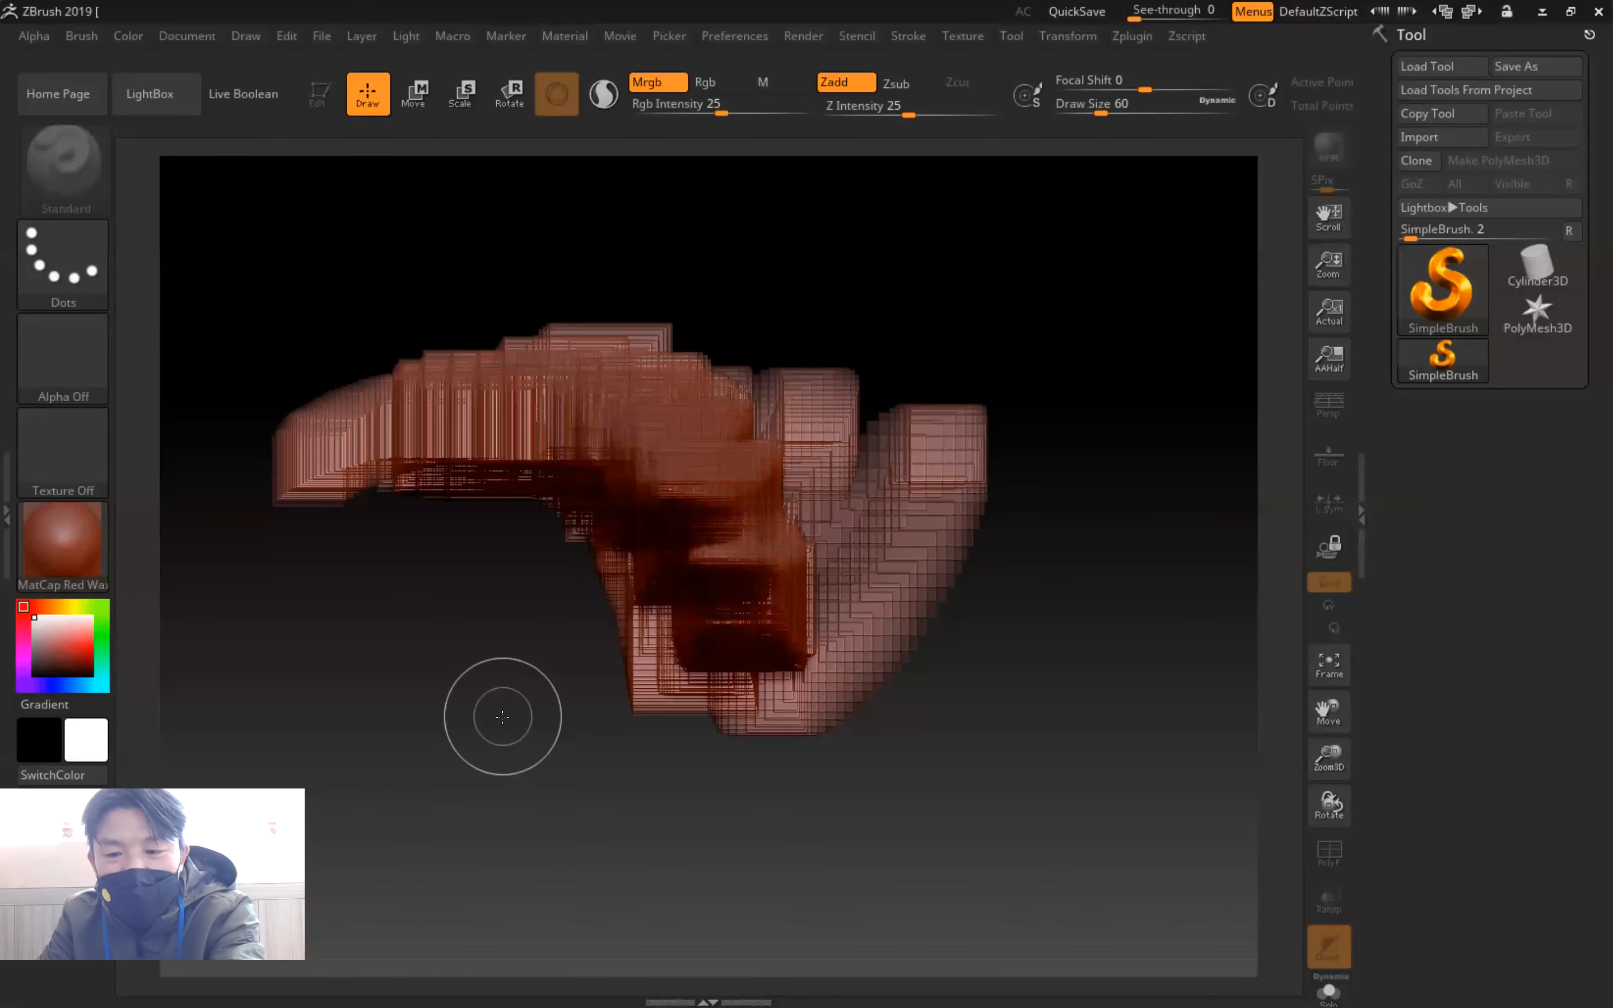
mouse_move(477, 800)
mouse_down()
mouse_move(413, 860)
mouse_move(701, 862)
mouse_move(871, 818)
mouse_move(936, 929)
mouse_move(1062, 677)
mouse_up()
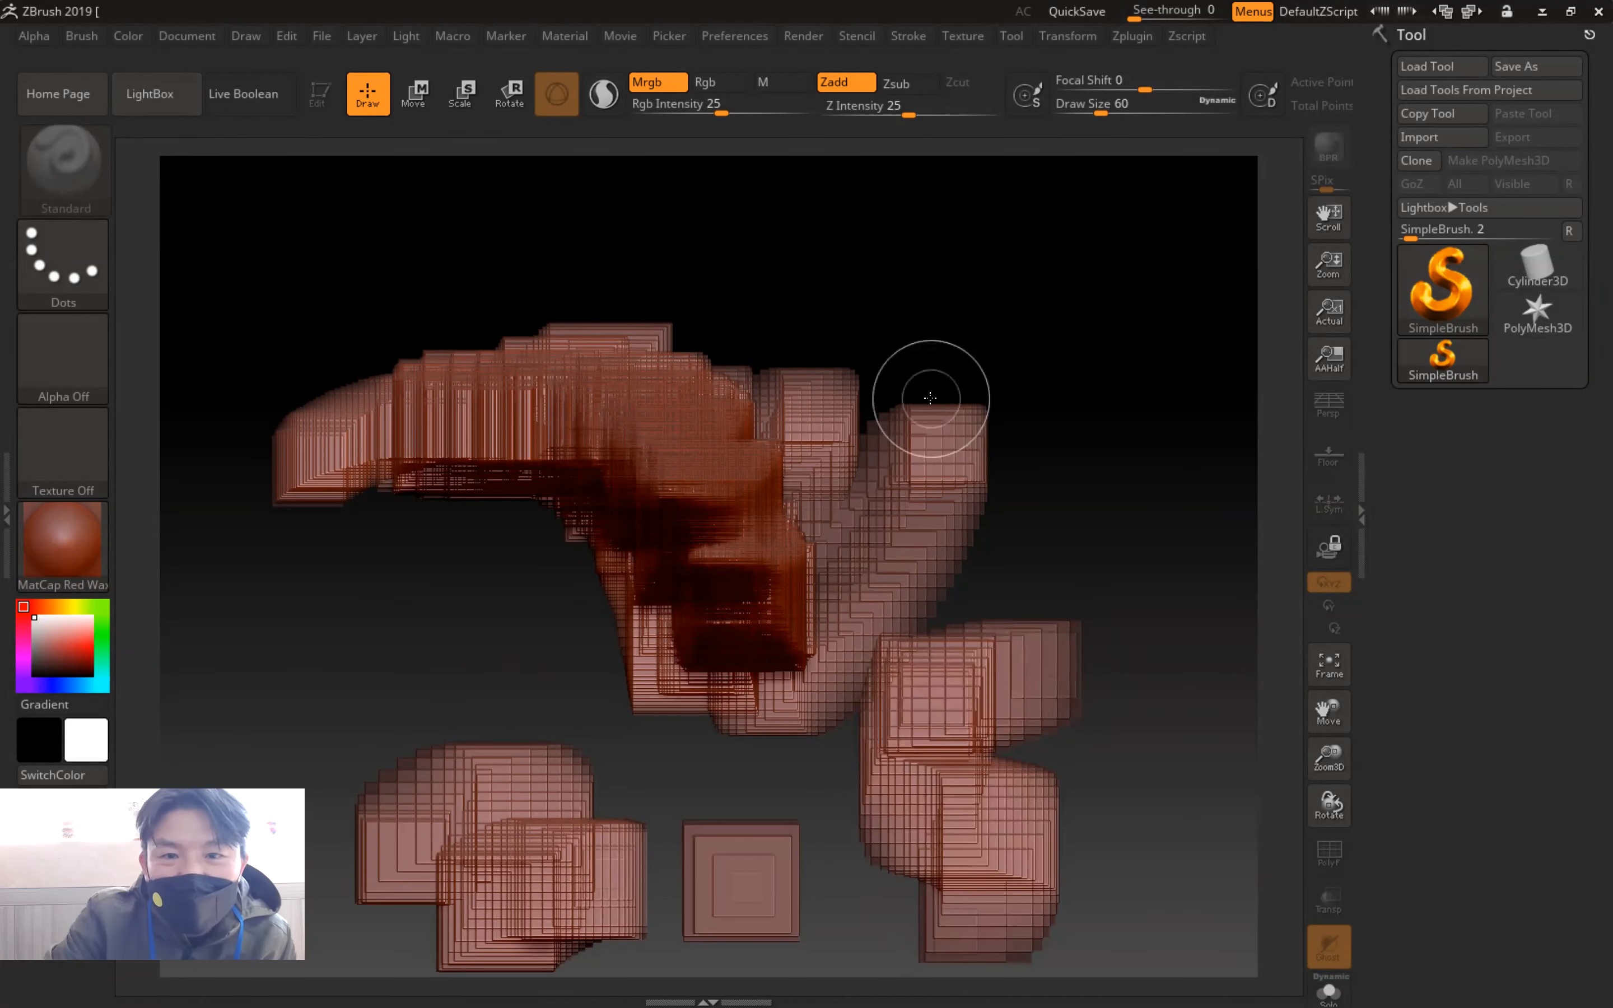
key(space)
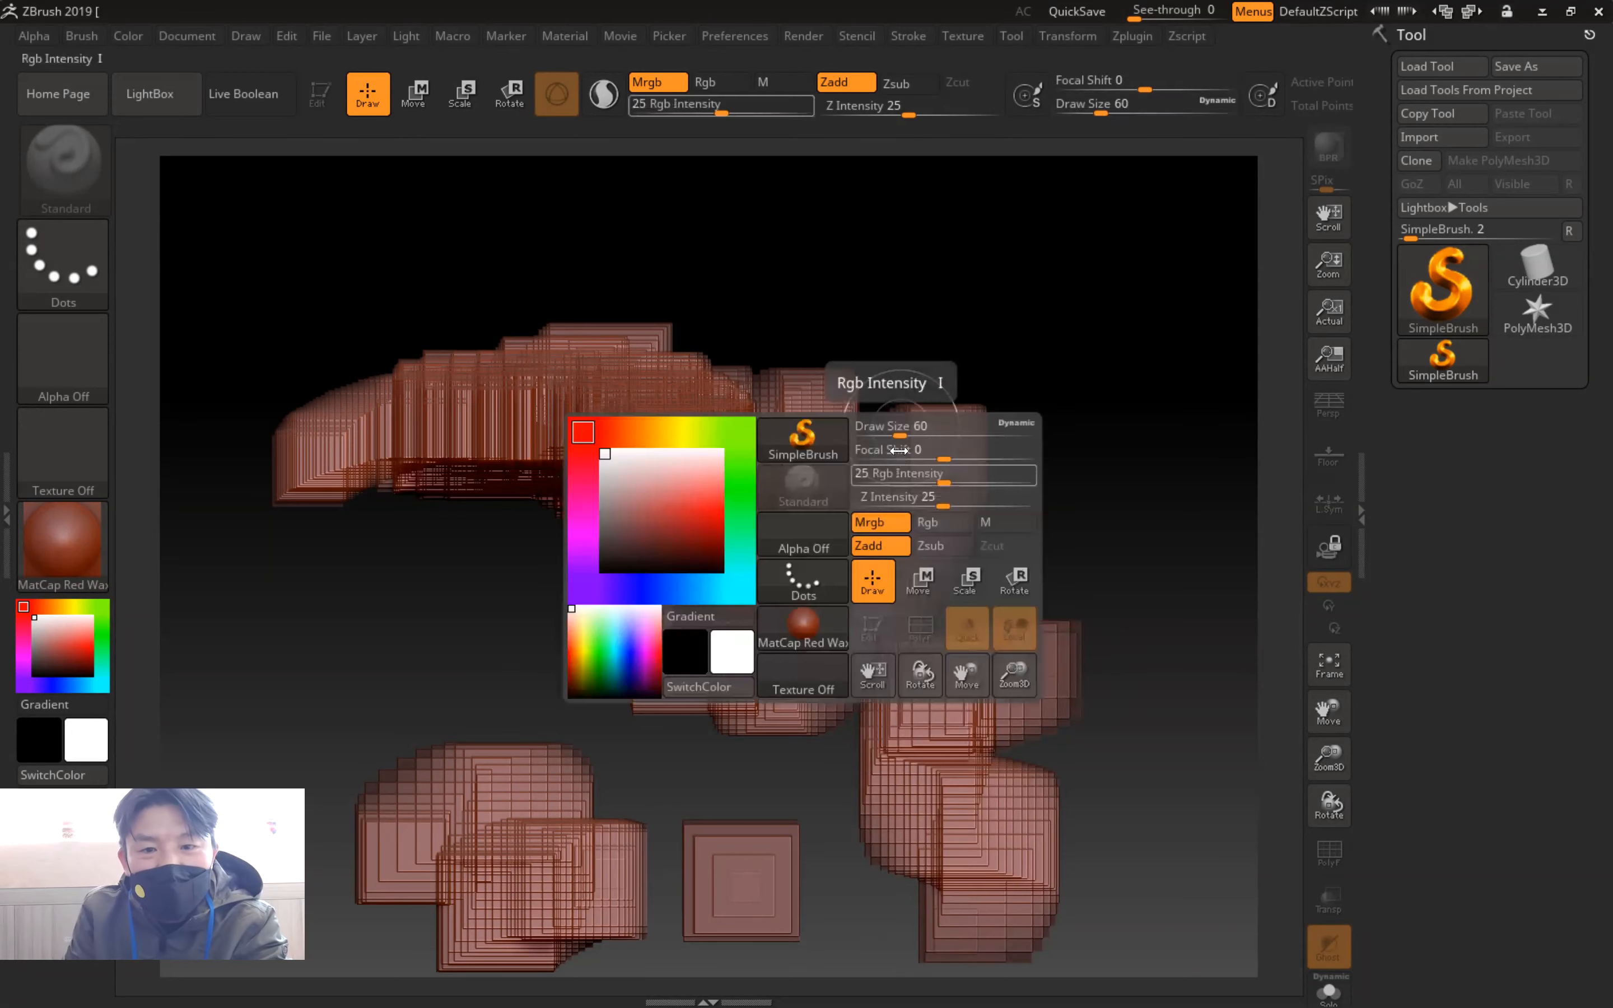
drag(899, 434, 888, 435)
mouse_move(733, 244)
mouse_down()
mouse_move(713, 347)
mouse_move(1091, 252)
mouse_move(1213, 245)
mouse_up()
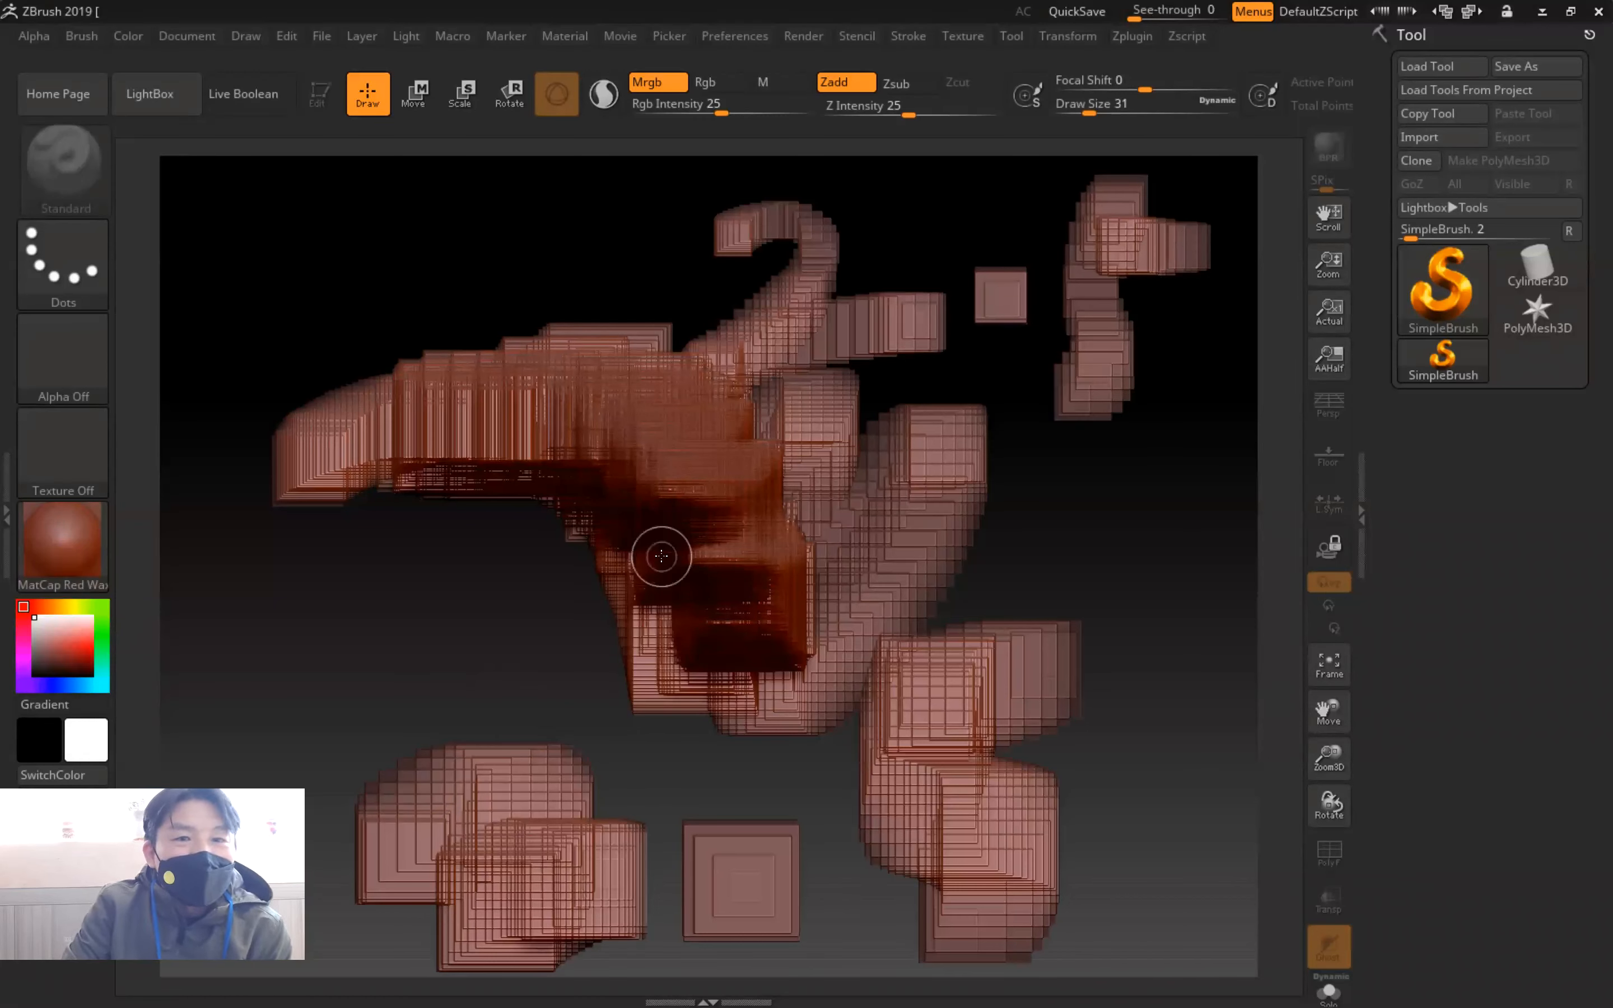
mouse_move(303, 256)
mouse_down()
mouse_move(490, 286)
mouse_move(1000, 467)
mouse_move(716, 737)
mouse_up()
mouse_move(503, 645)
mouse_down()
mouse_move(400, 507)
mouse_move(887, 656)
mouse_up()
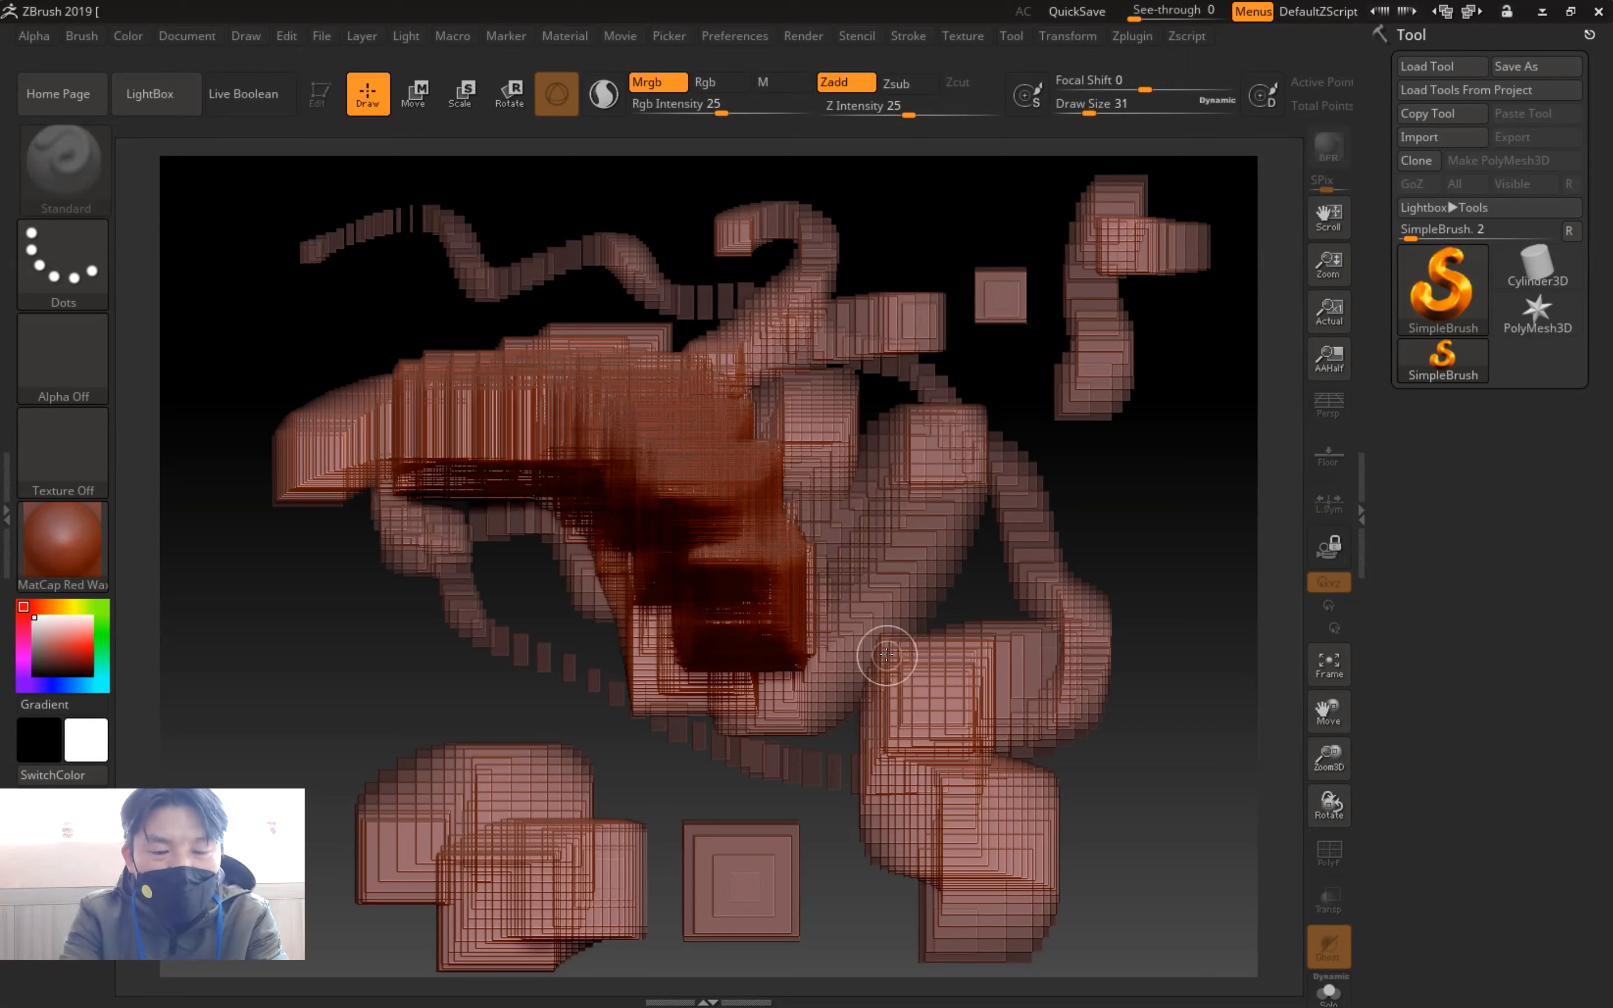
Clear all the strokes from the canvas and minimize ZBrush to return to the desktop
key(ctrl+n)
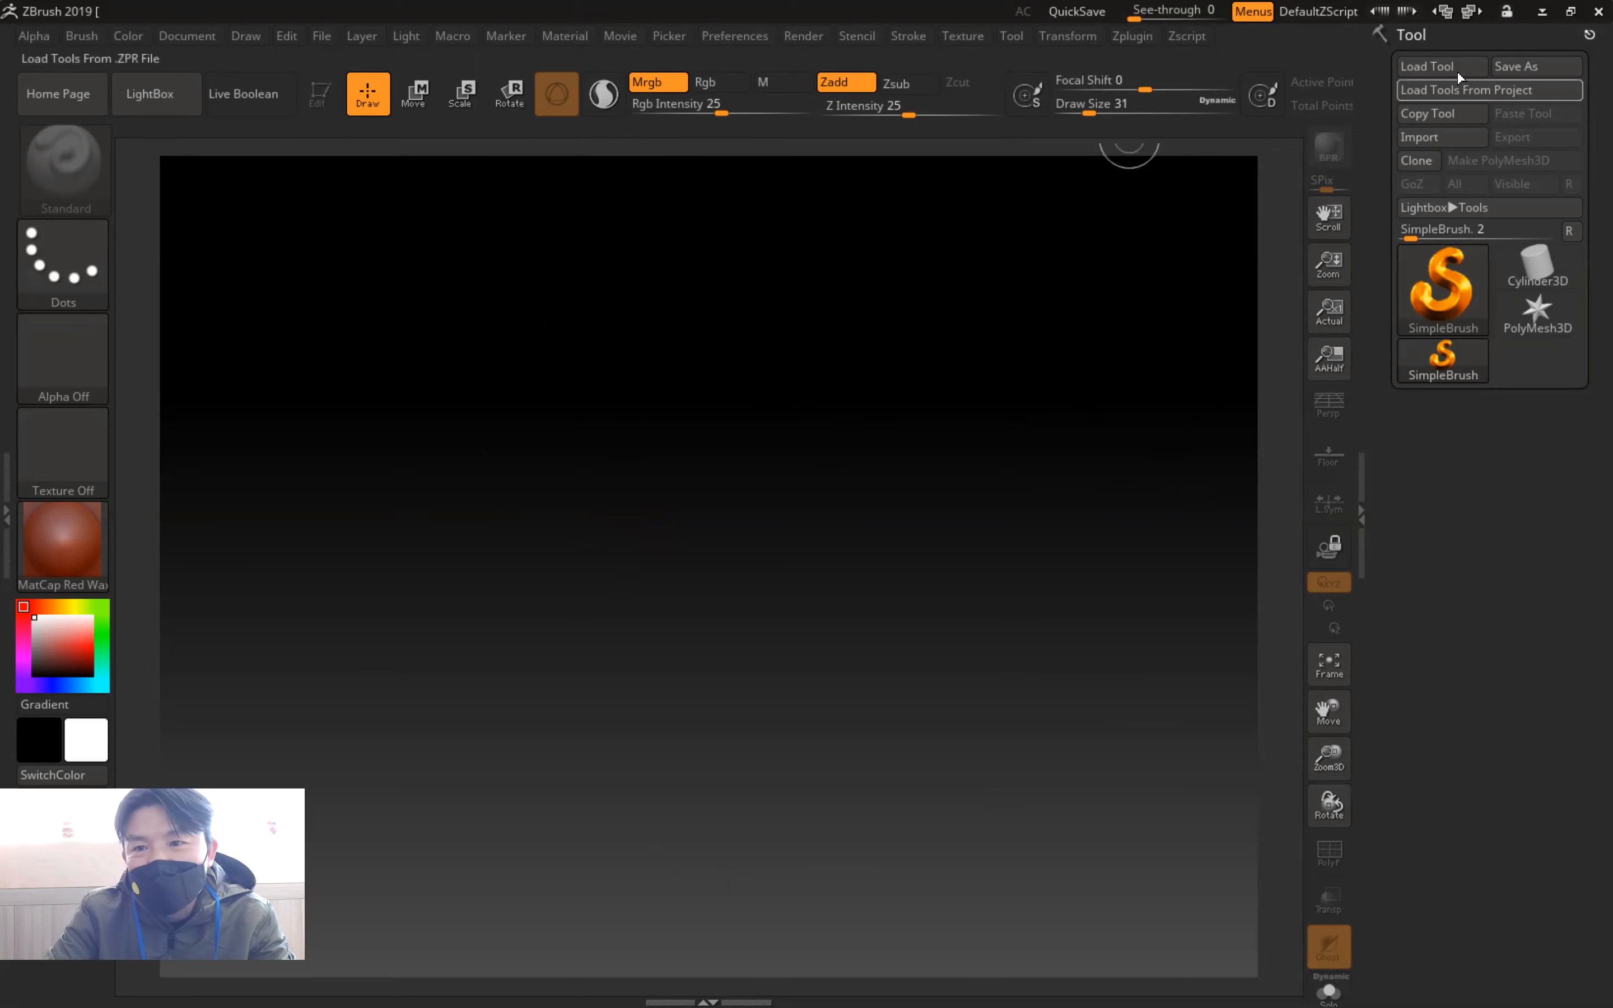
click(1543, 12)
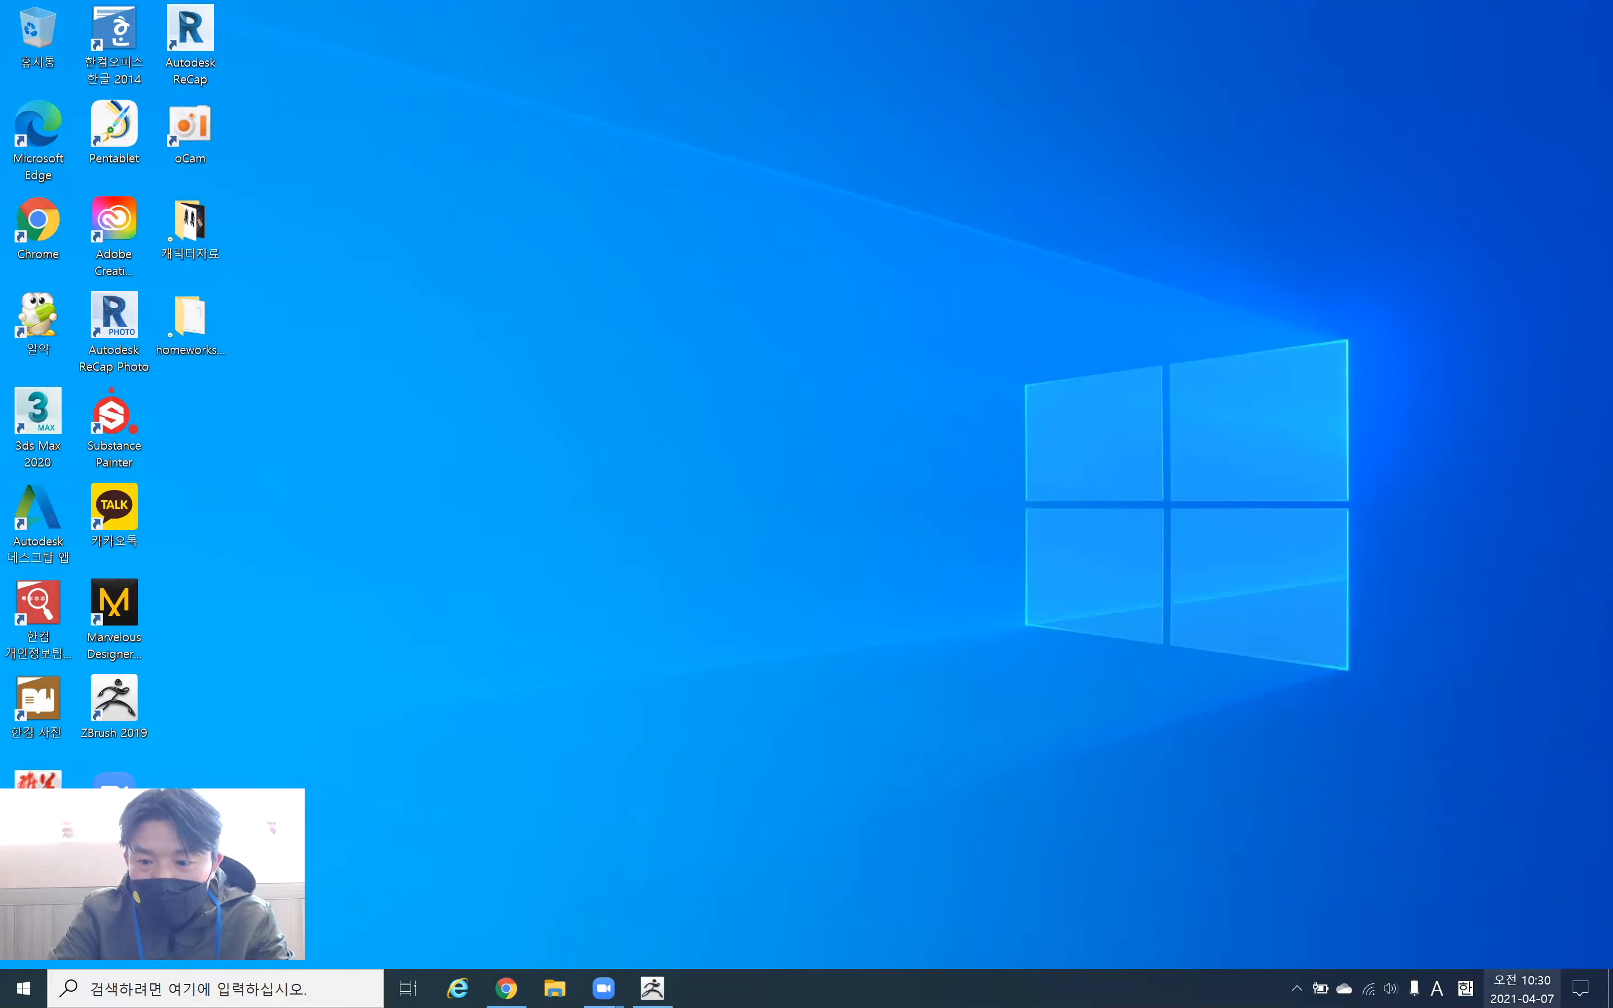
Check the exact current time in the Windows clock and calendar flyout, and close it again
click(1522, 989)
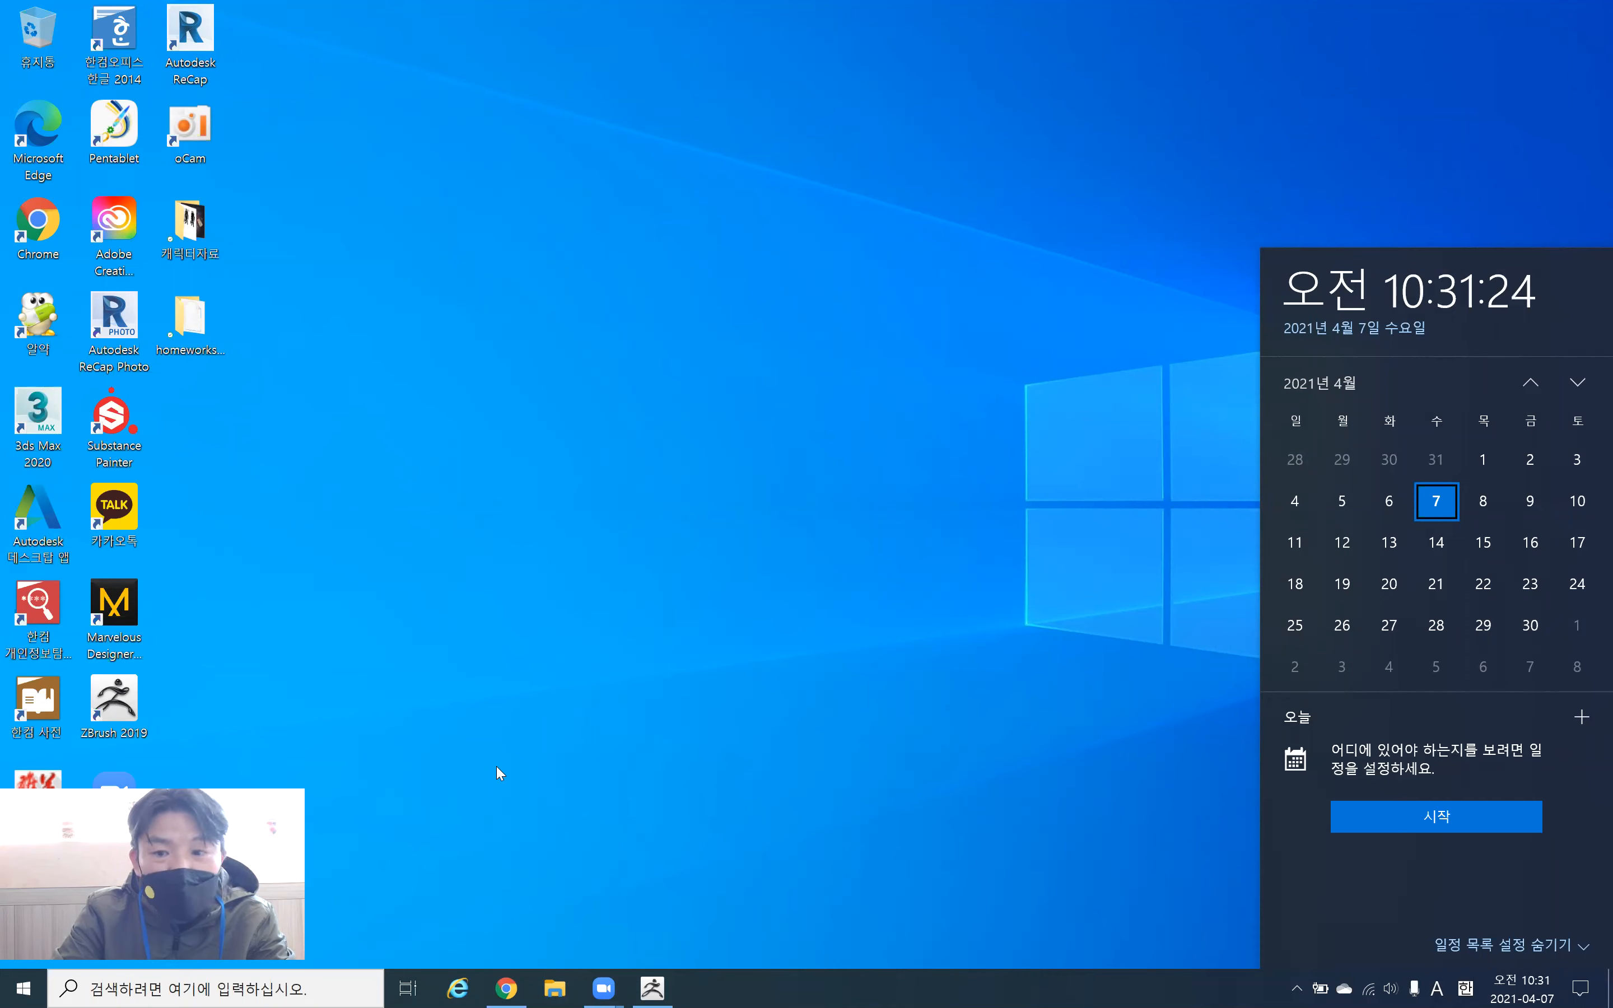
click(501, 731)
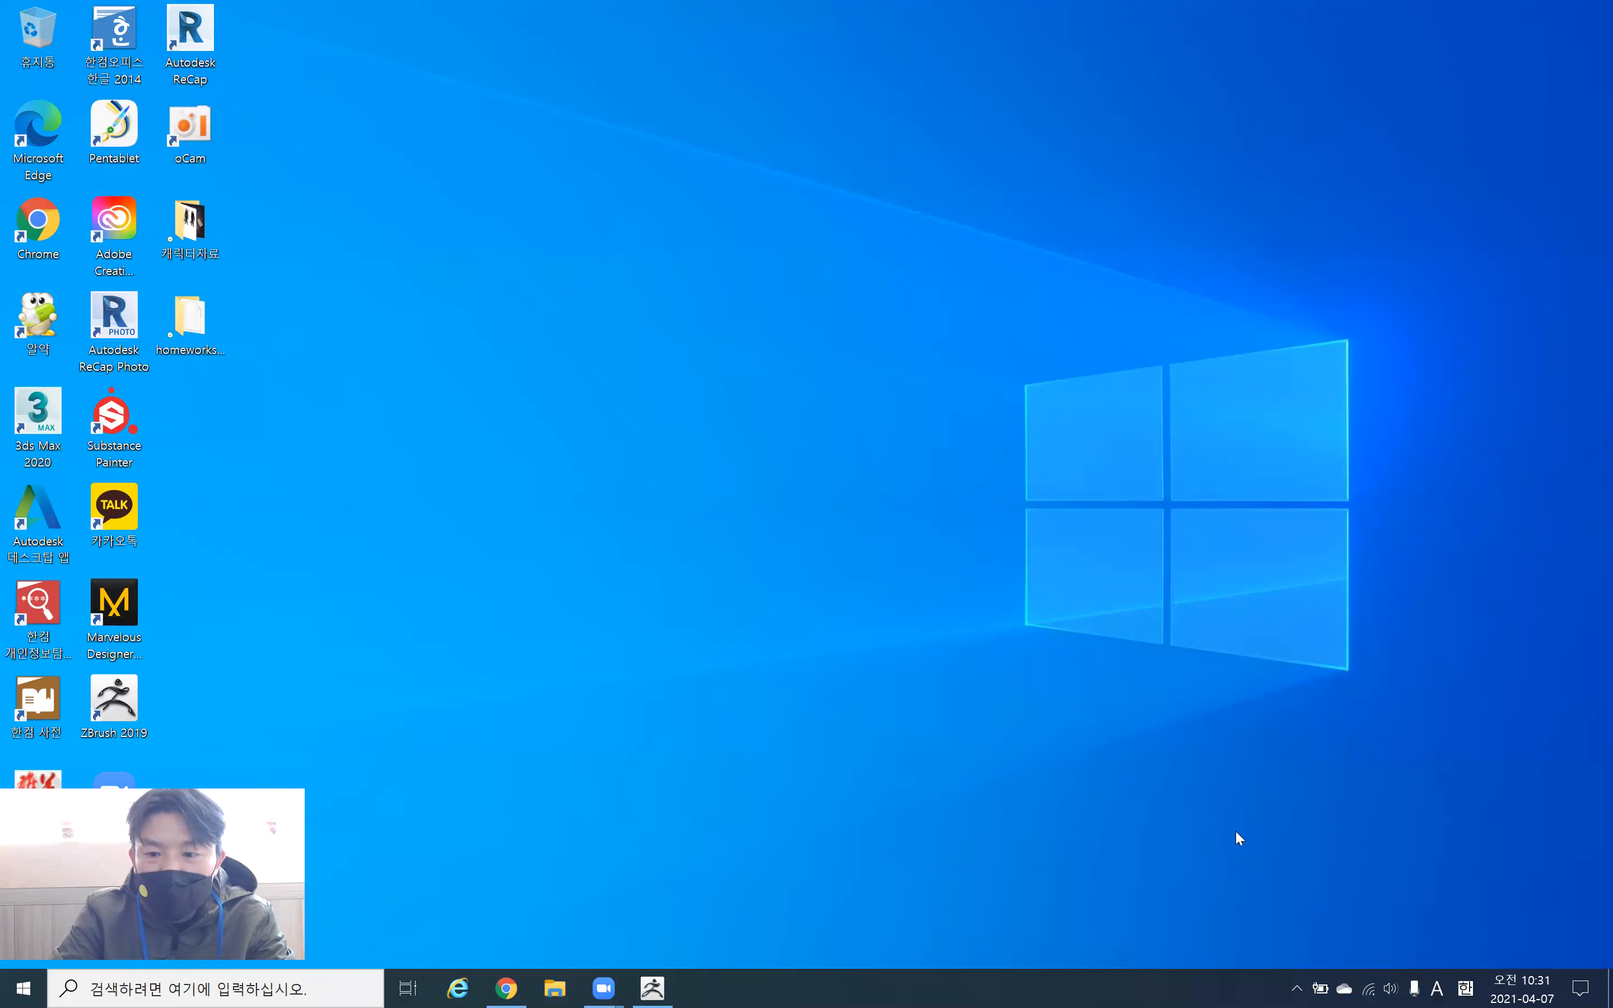
mouse_move(1521, 989)
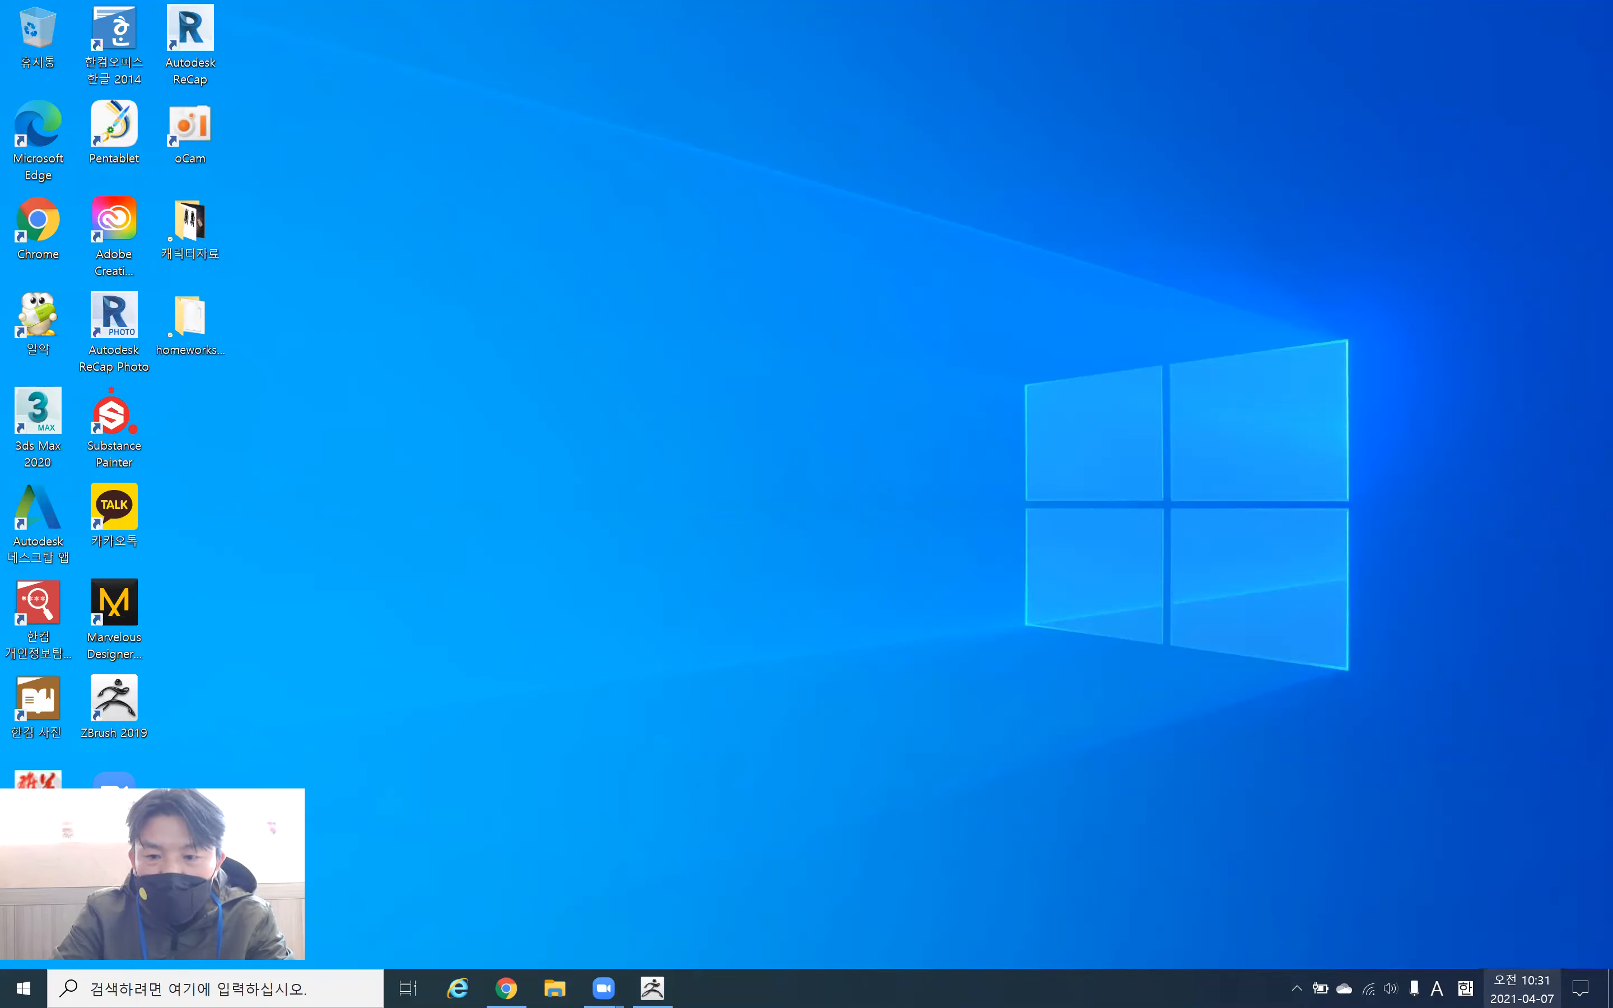
click(1522, 989)
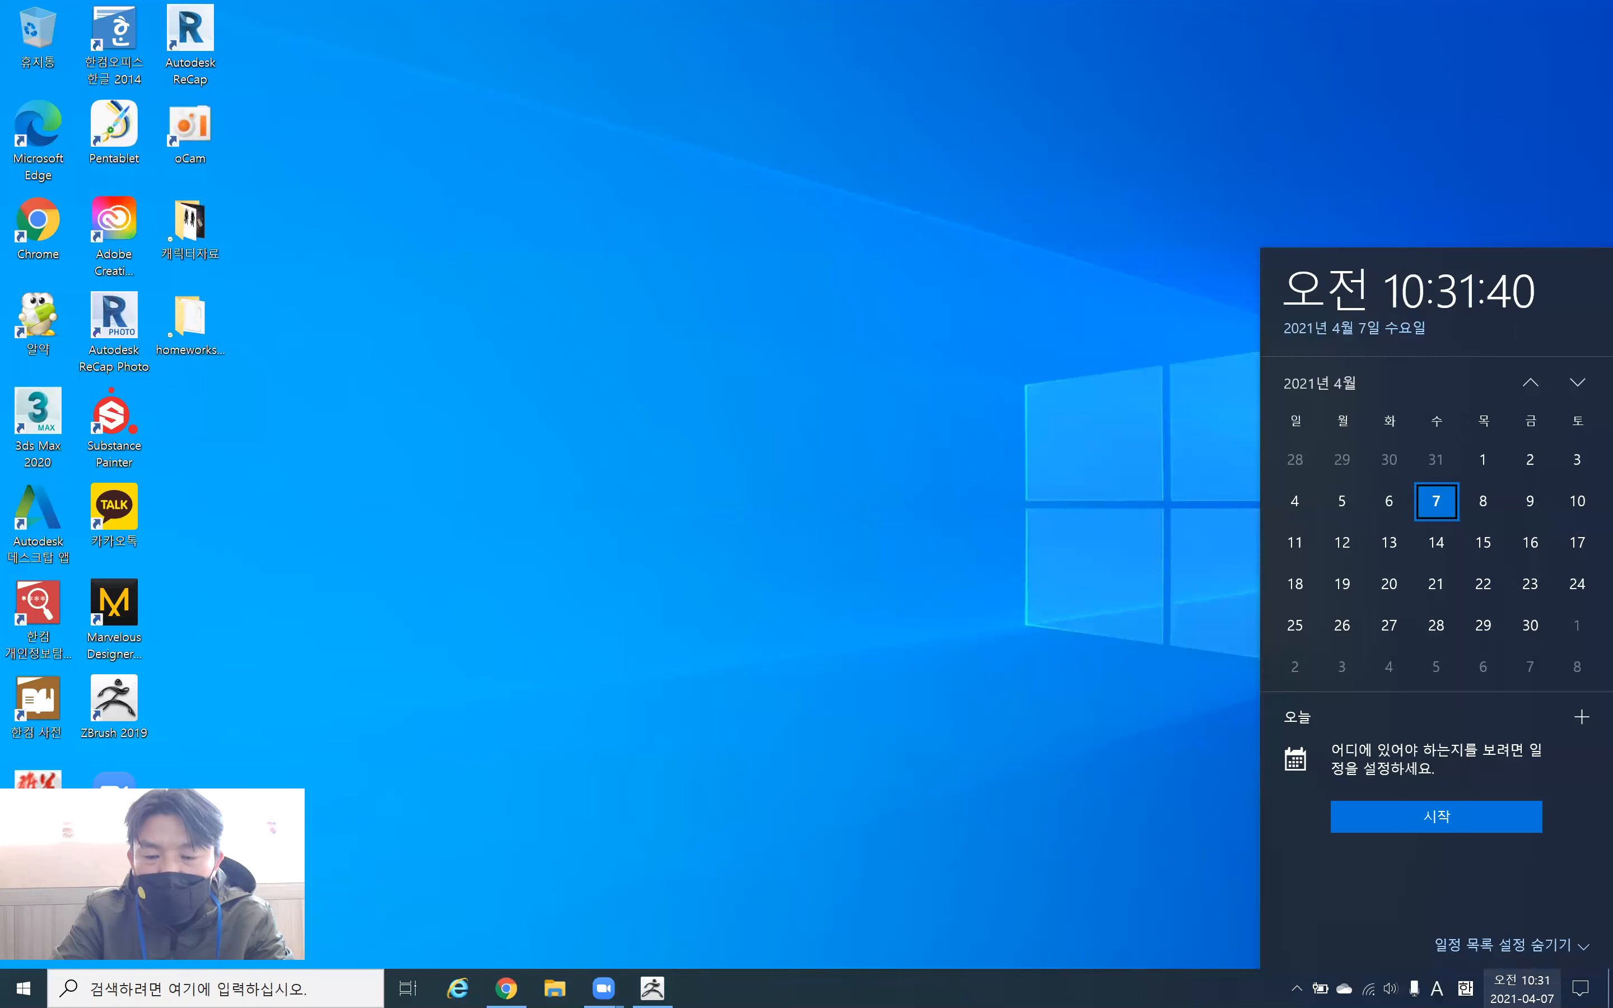
click(888, 659)
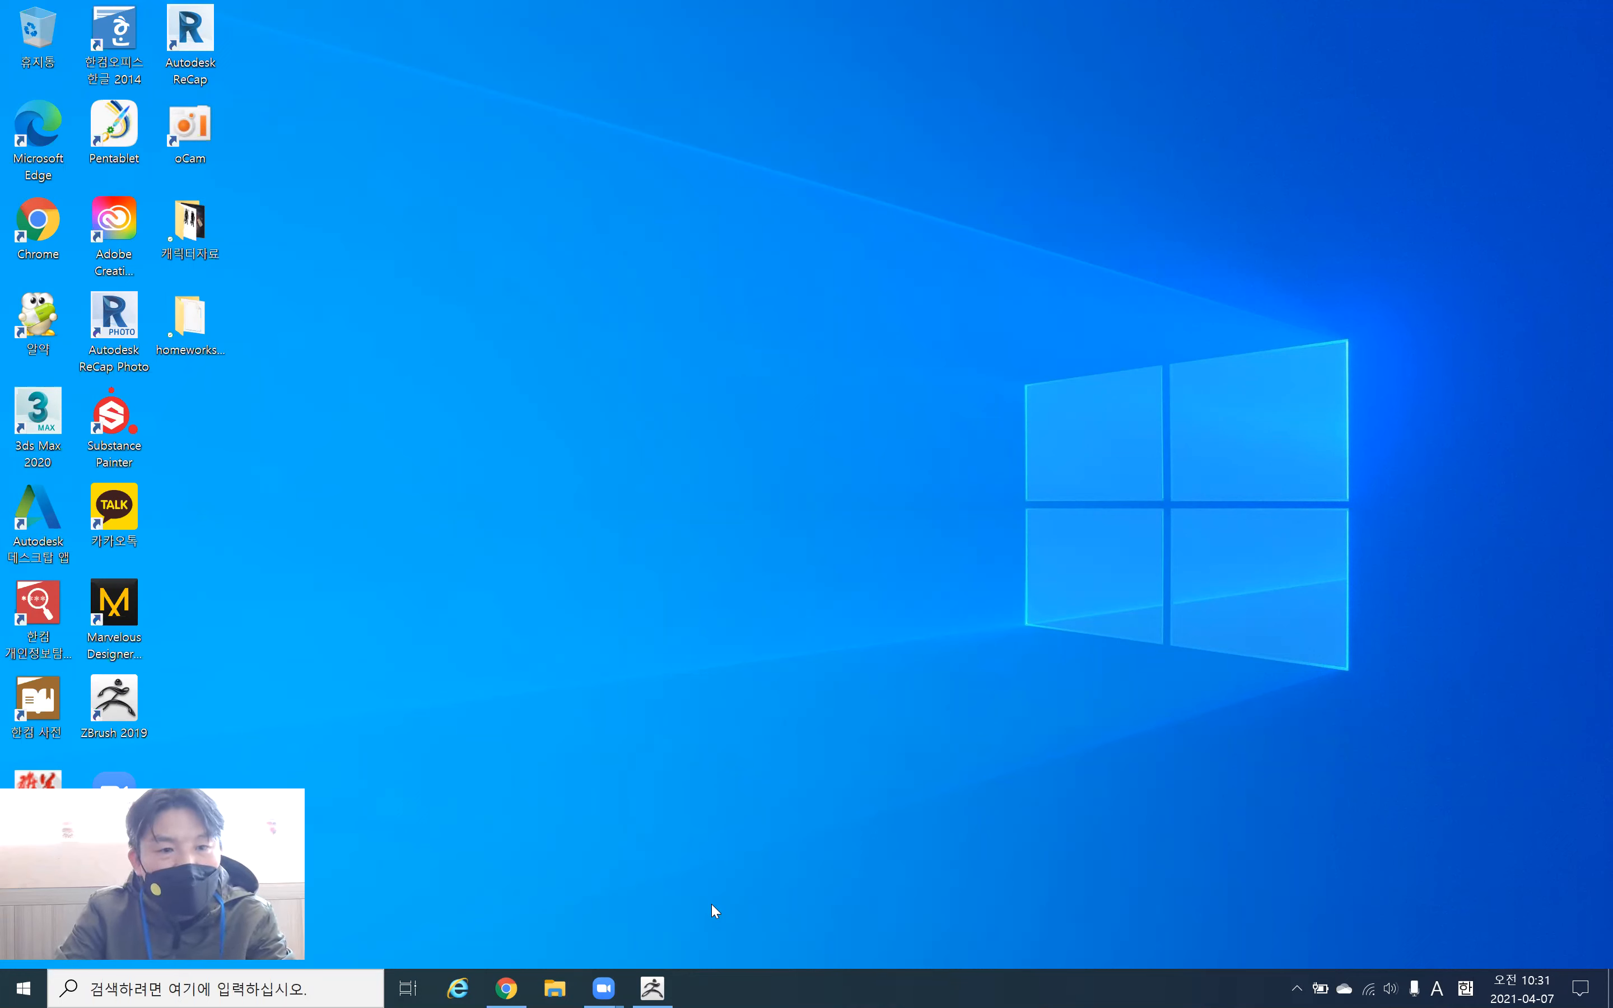
Switch to Chrome, maximize the YouTube channel page, and browse the channel's created playlists
mouse_move(506, 988)
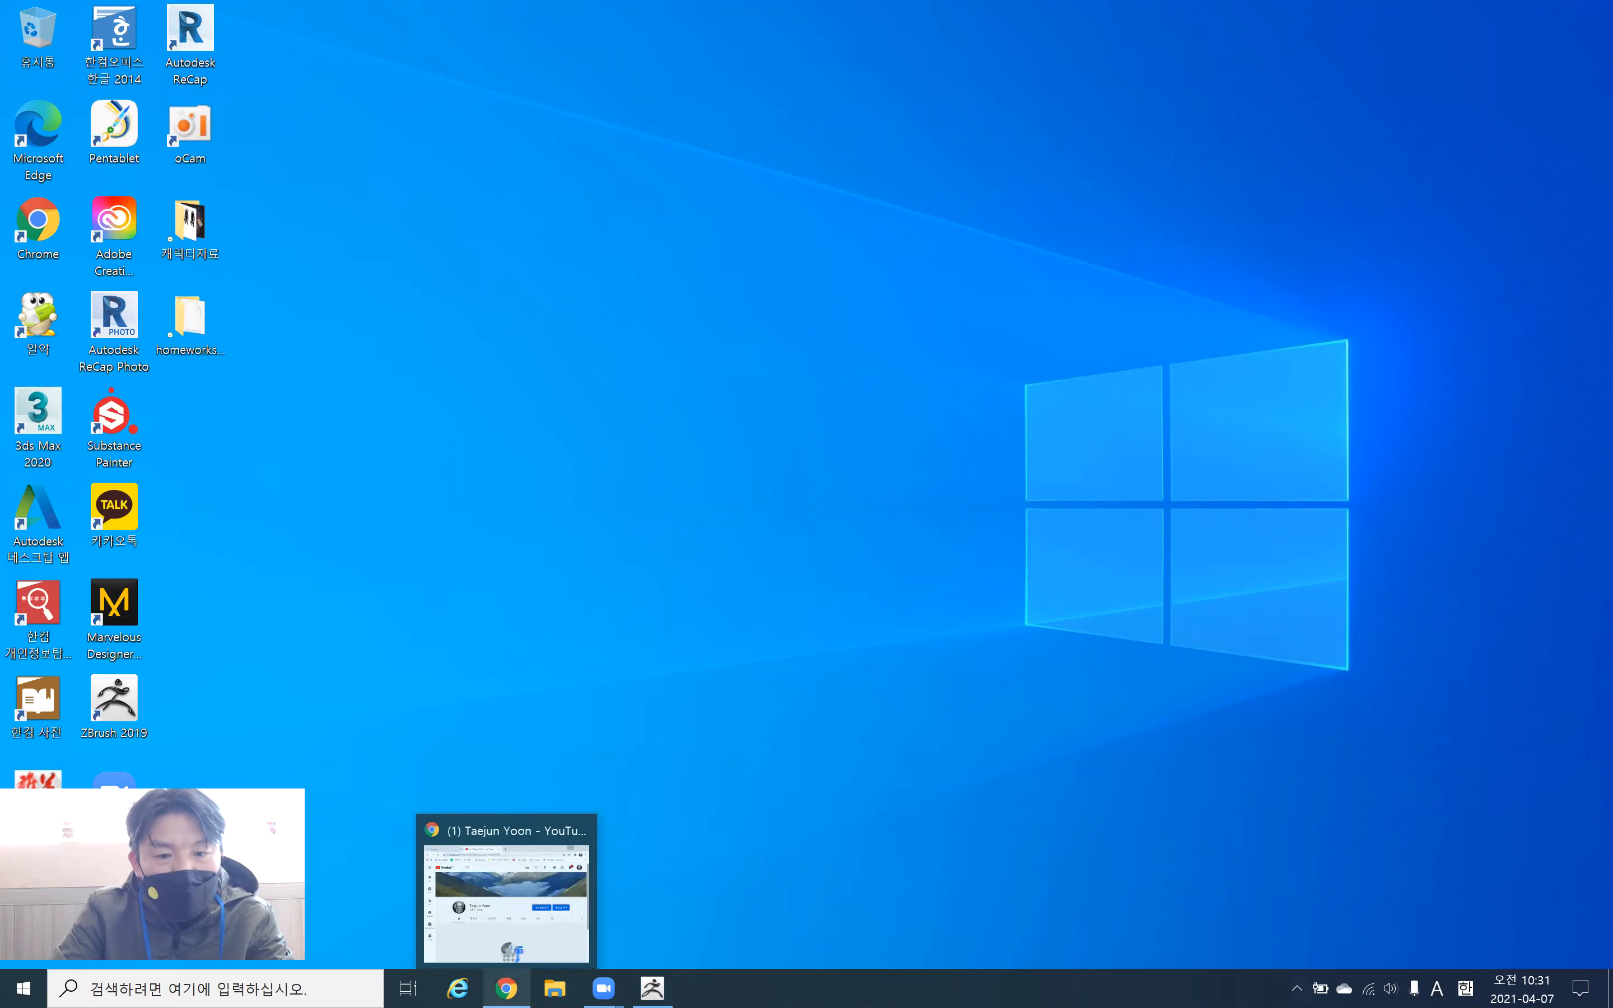
click(508, 903)
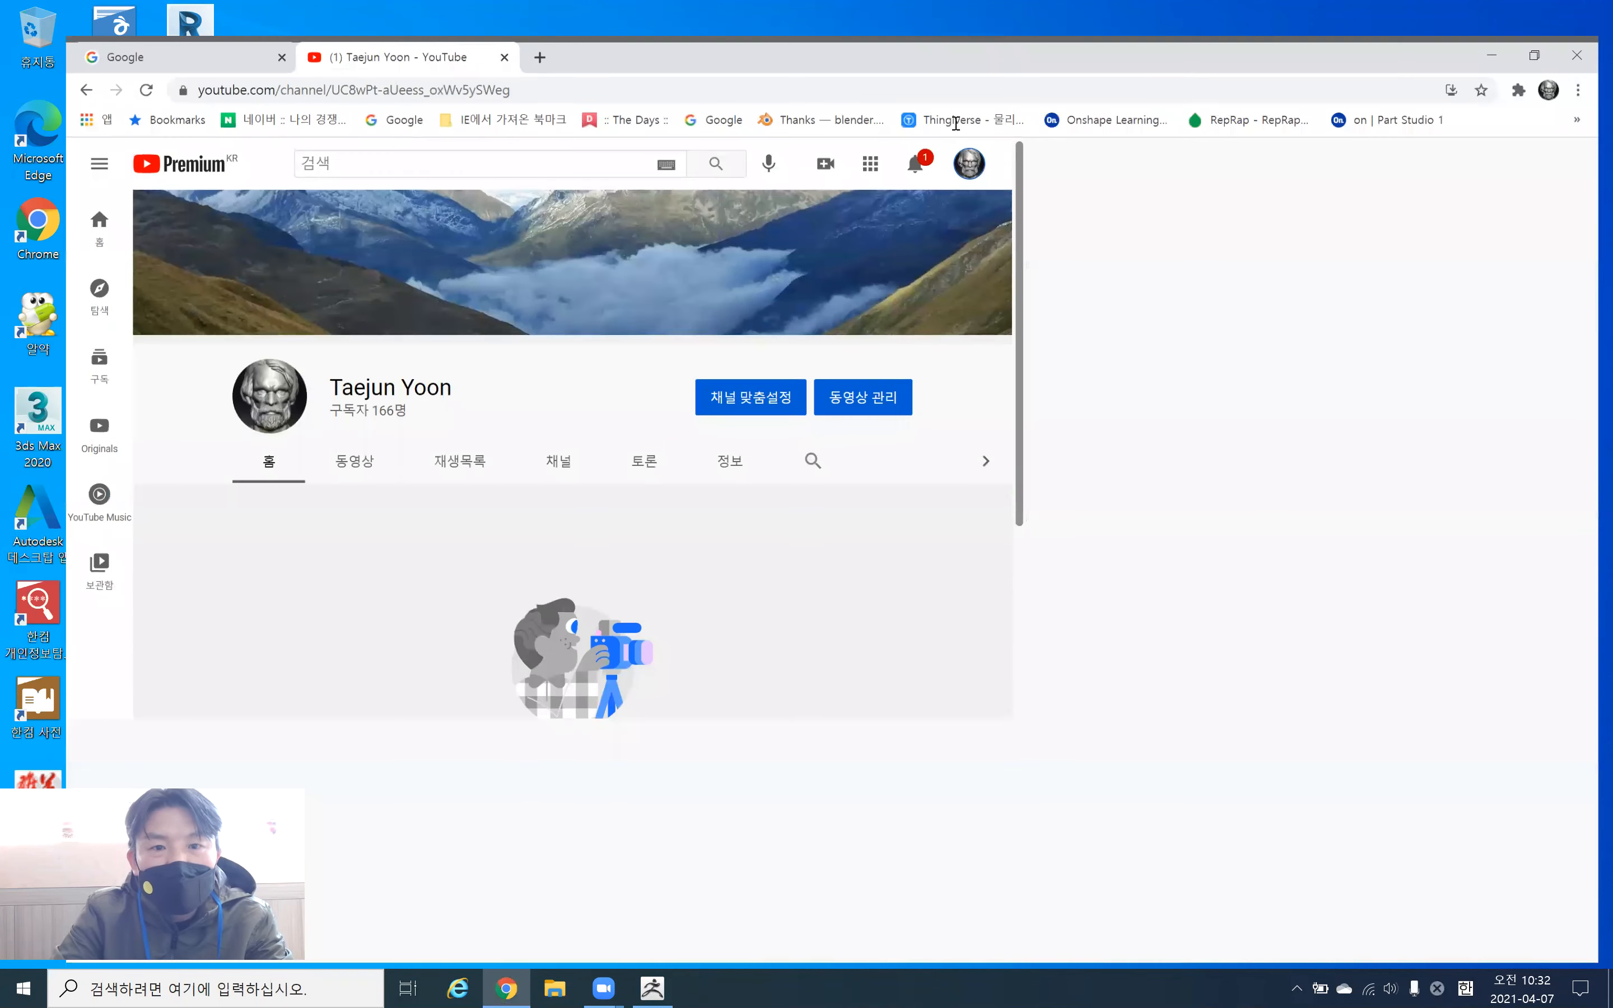
click(962, 126)
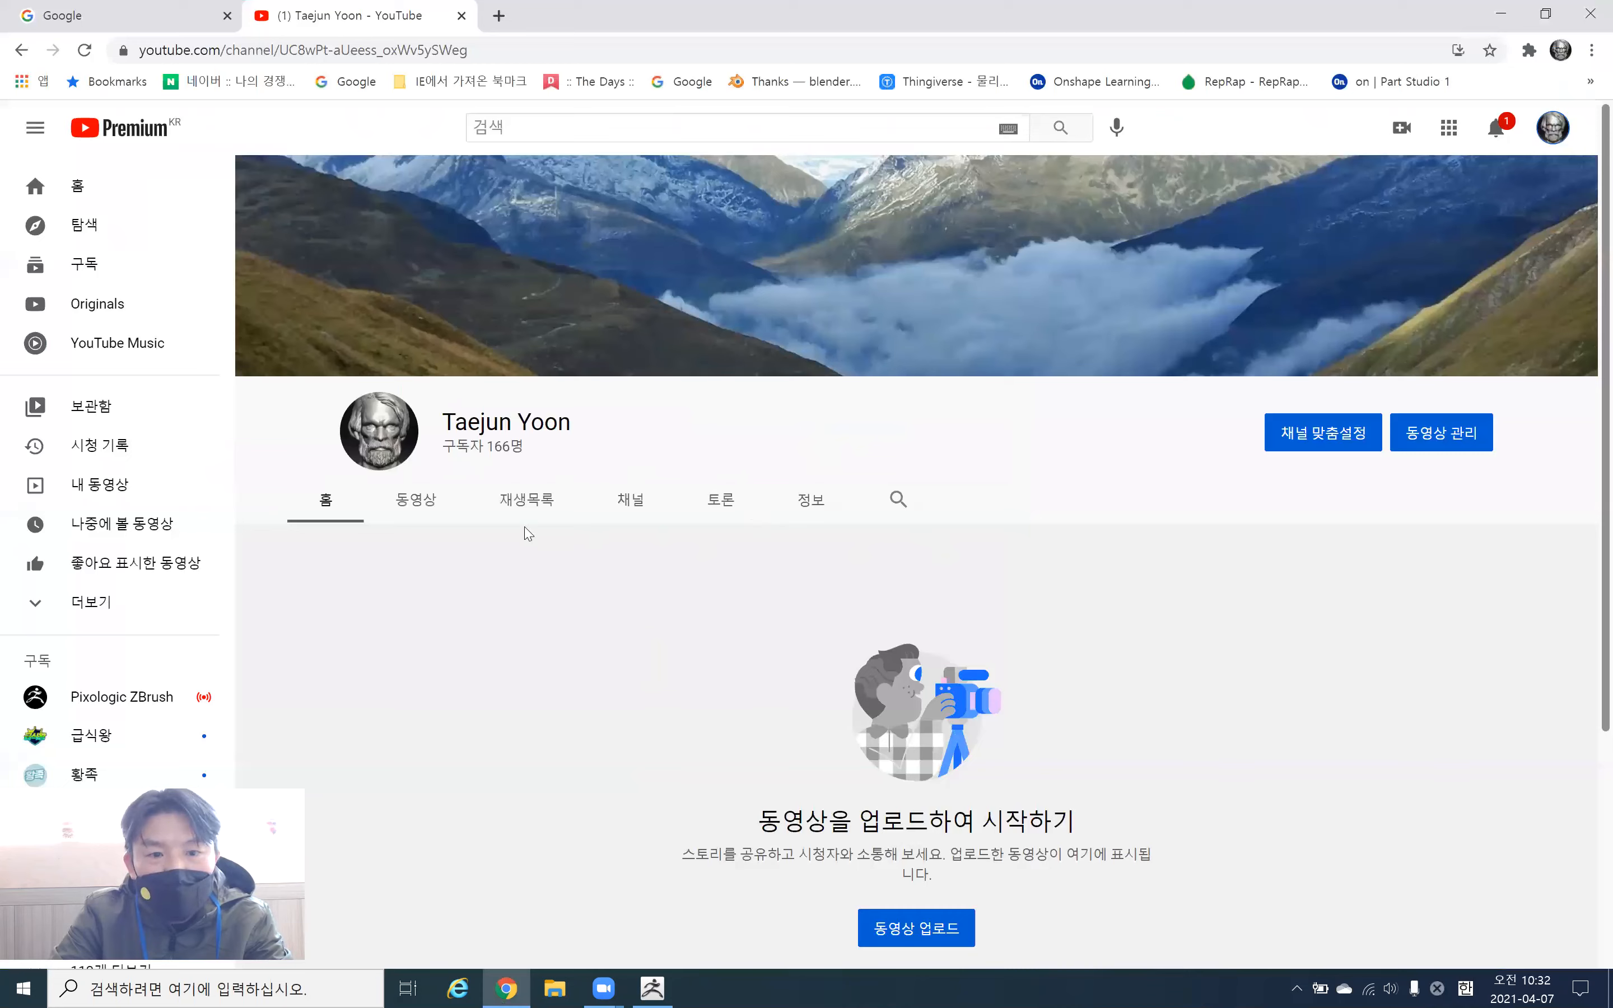
click(525, 507)
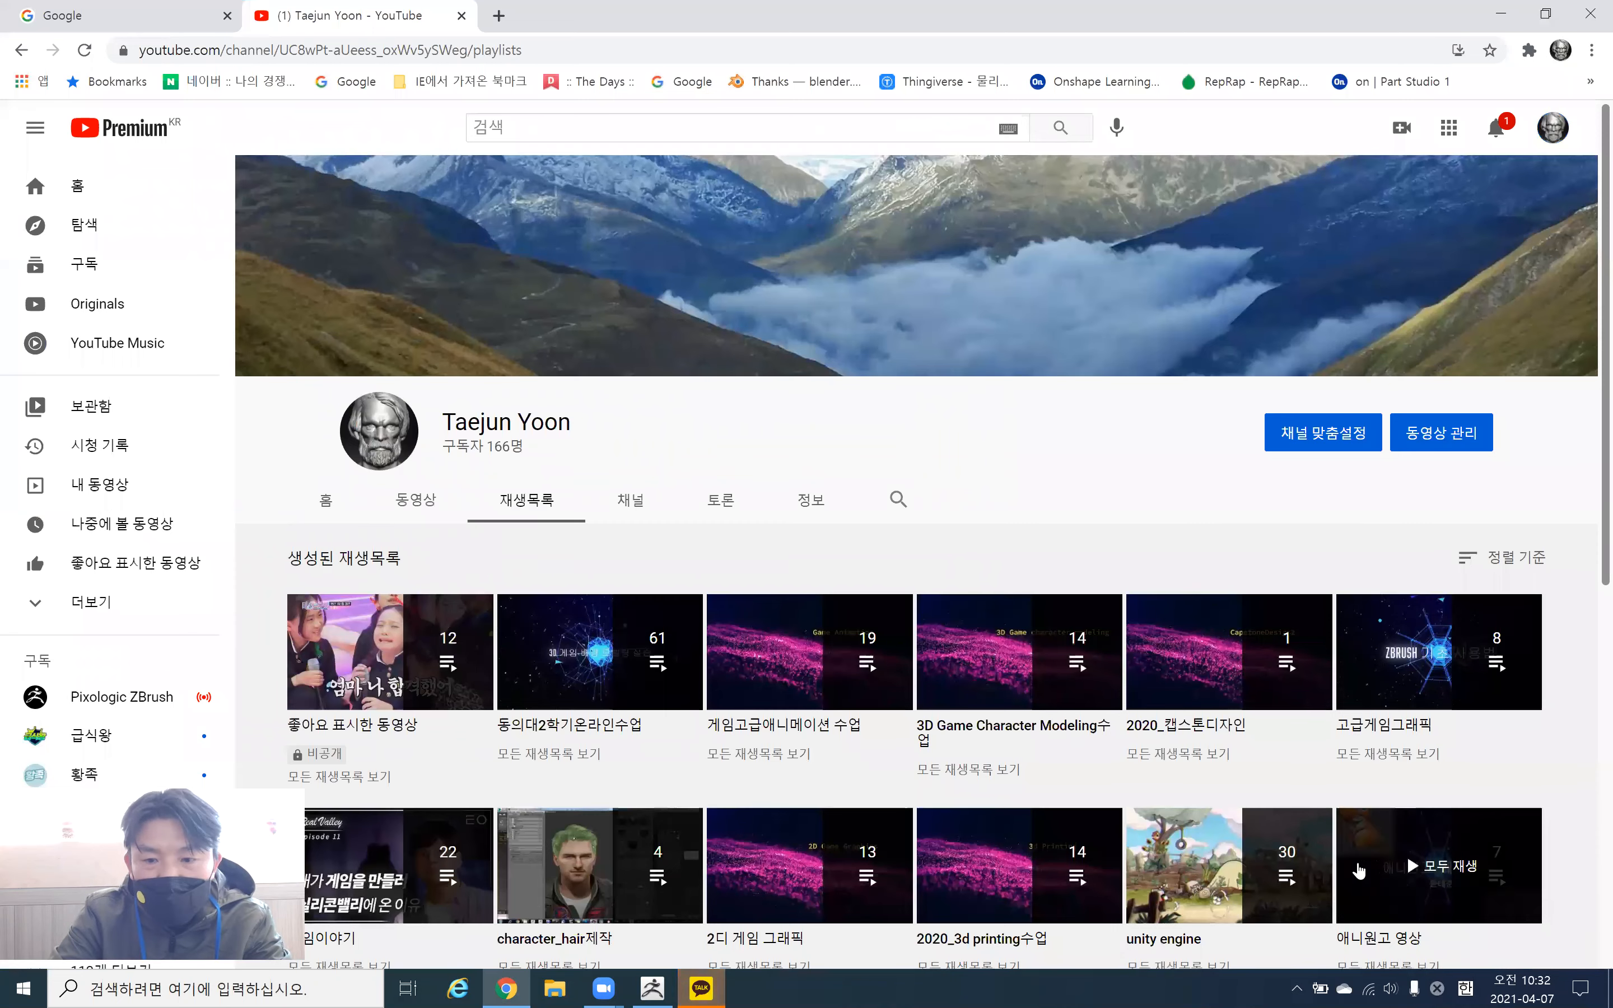
scroll(728, 847, down, 1)
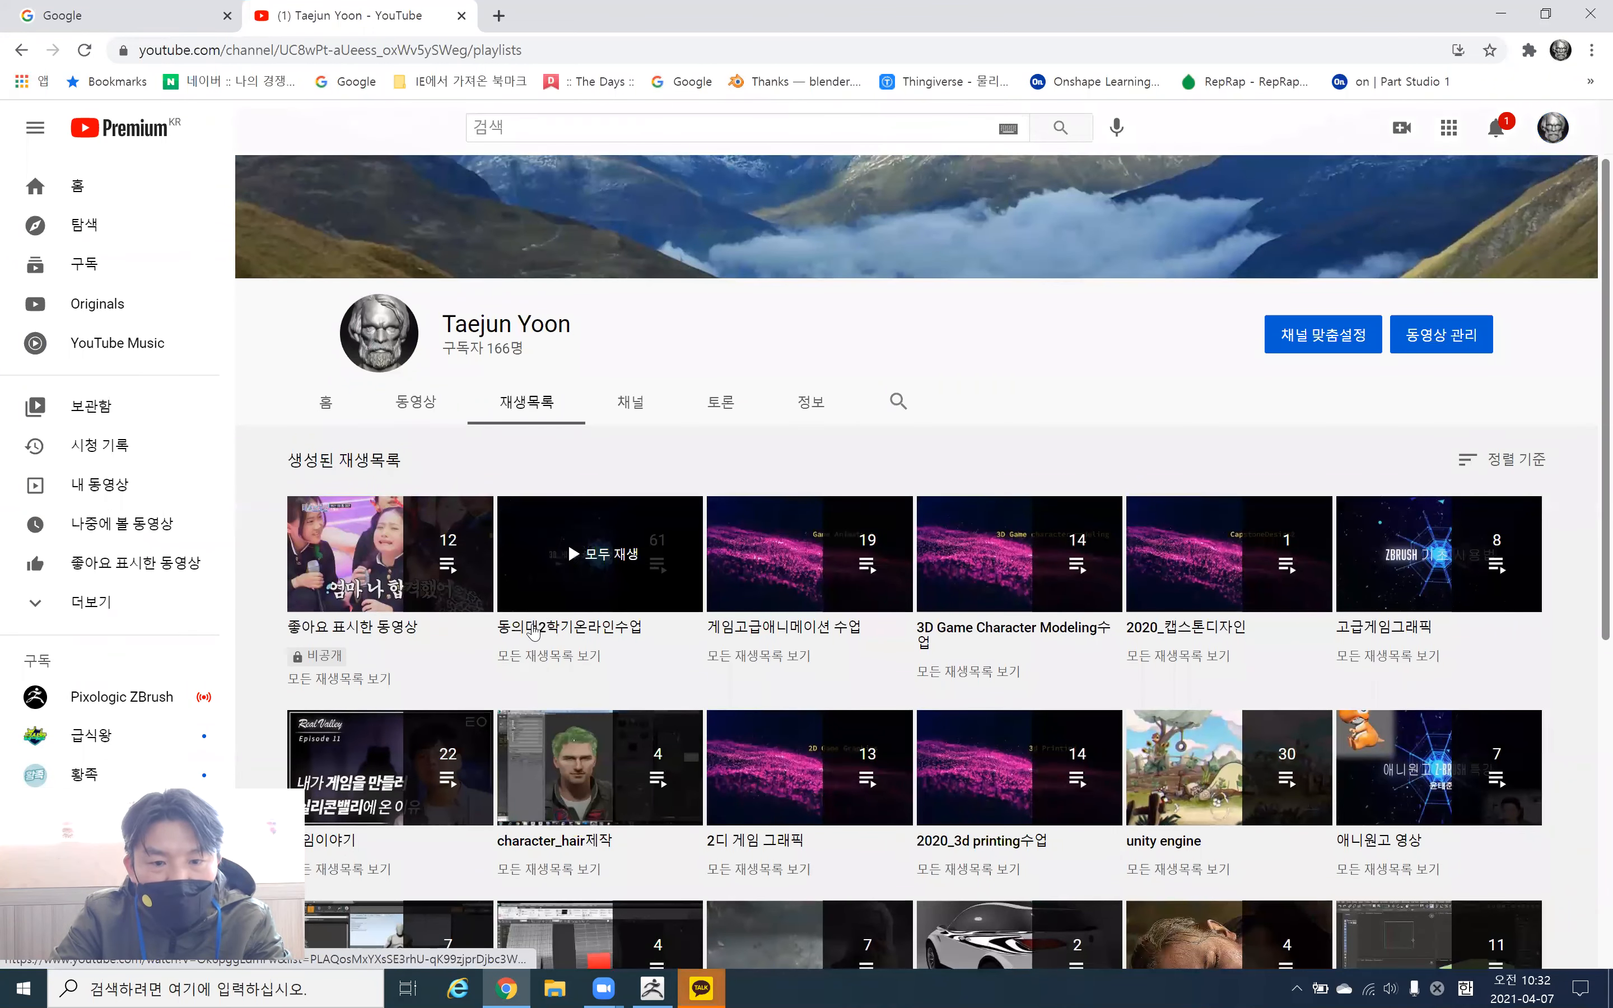
scroll(568, 540, down, 1)
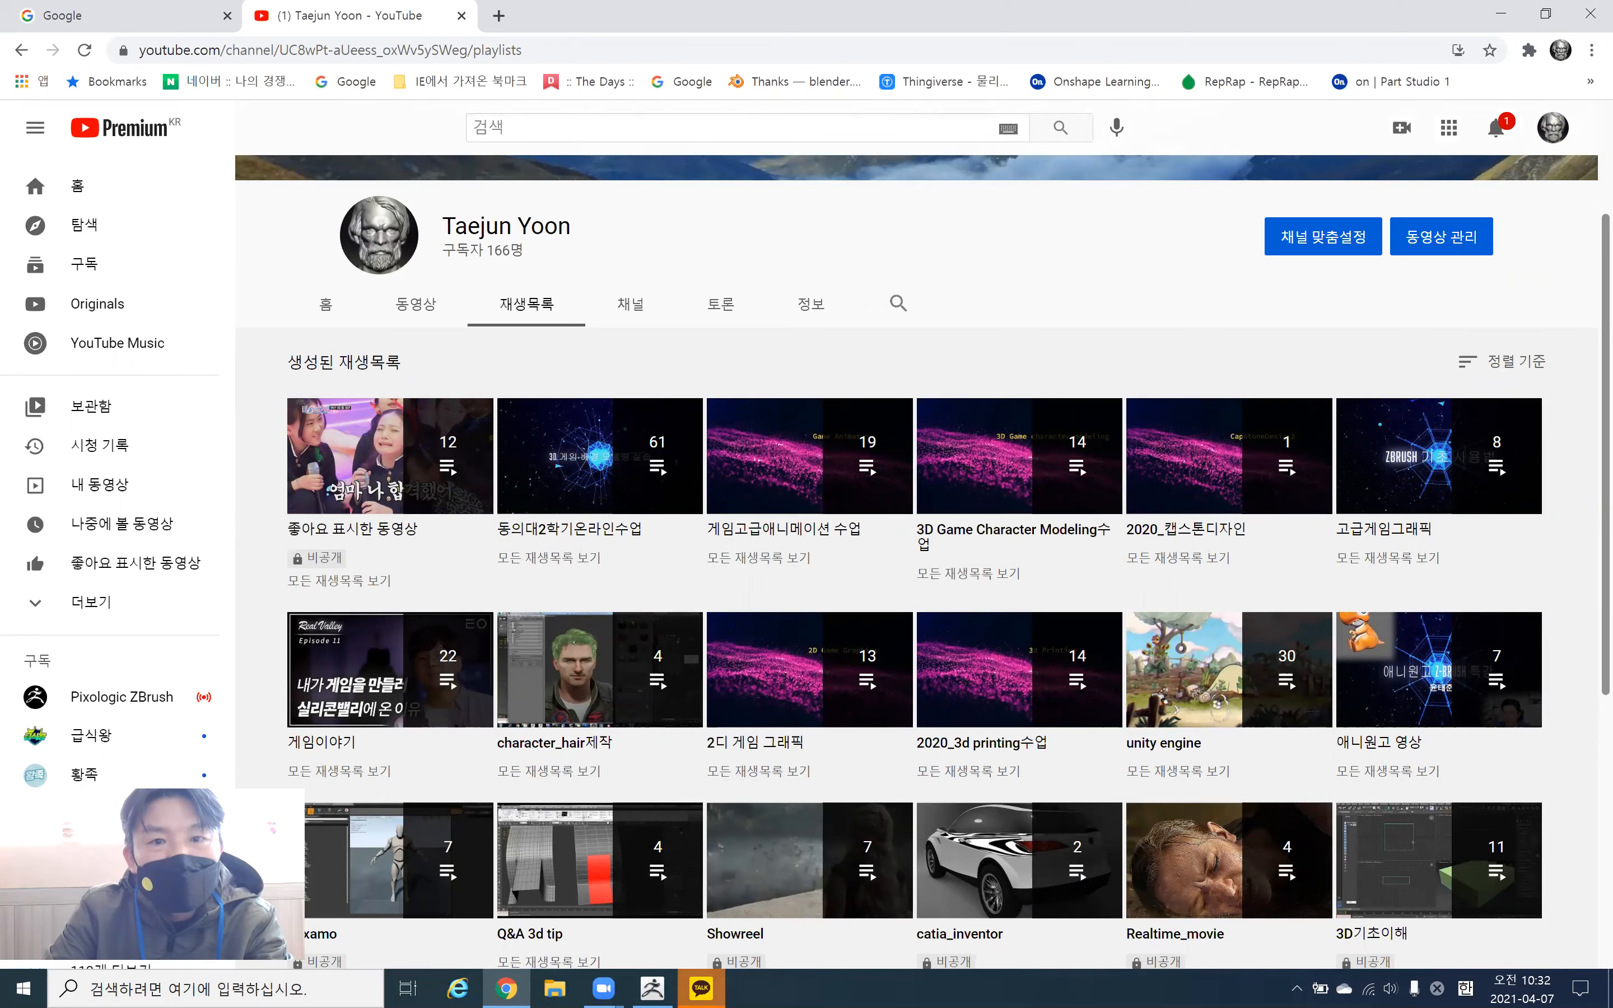
Switch to Internet Explorer, open the account's own Naver blog, and look through a lesson post in the 고급모델링기법 category
click(457, 989)
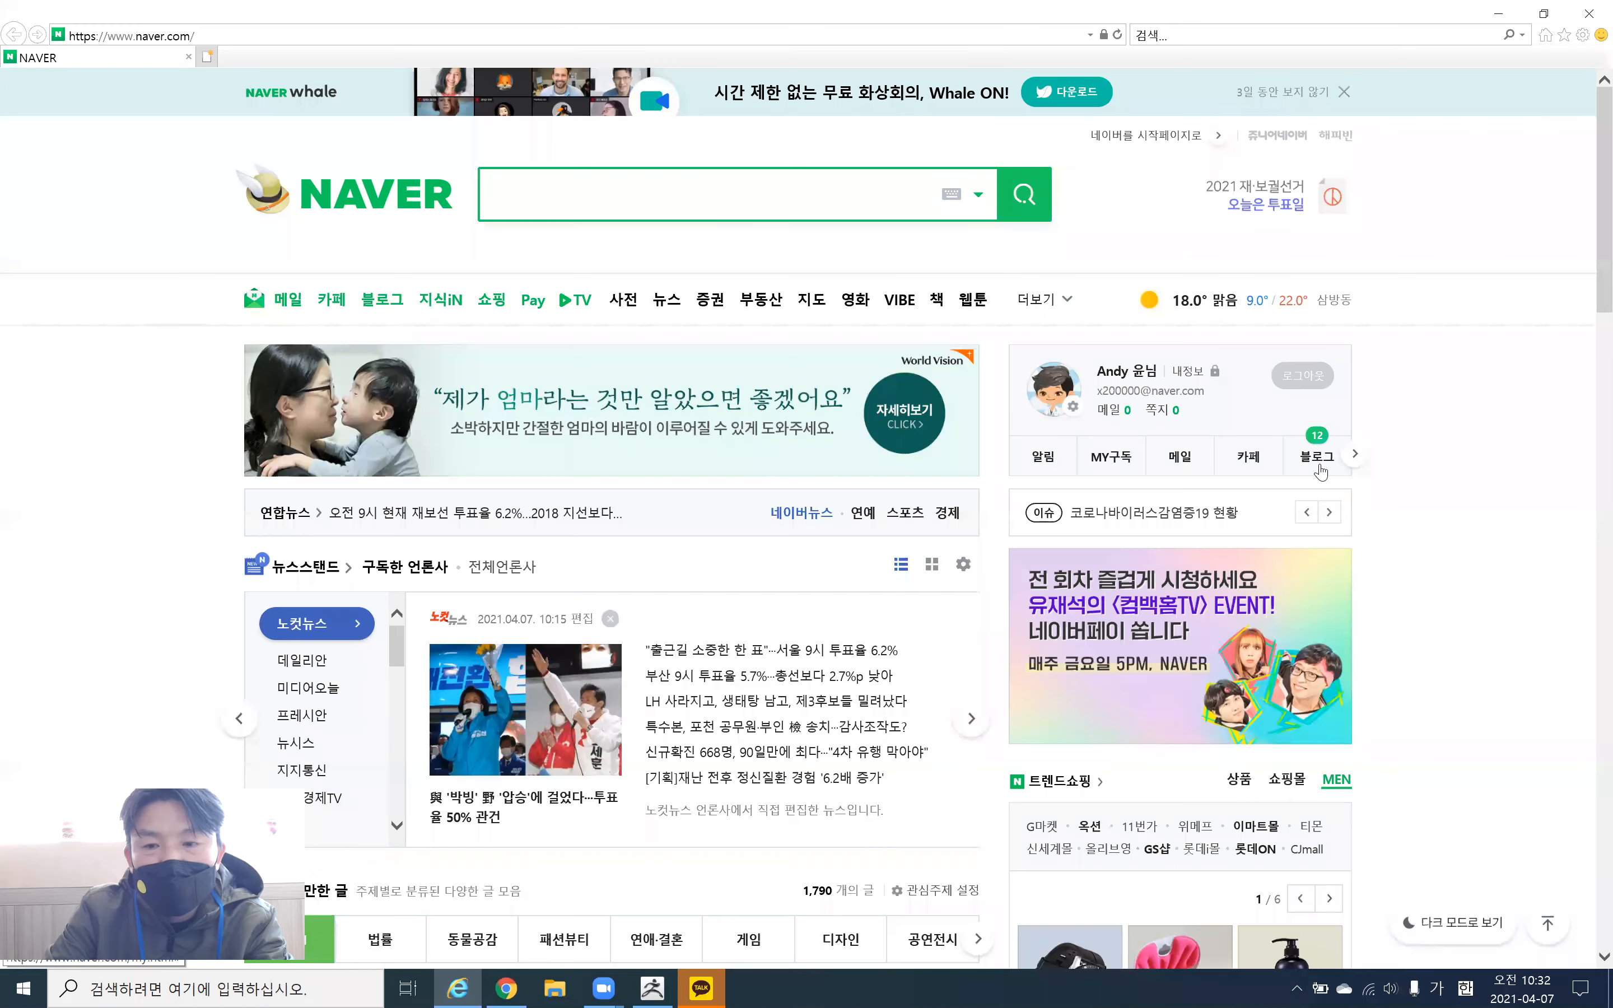
click(1320, 470)
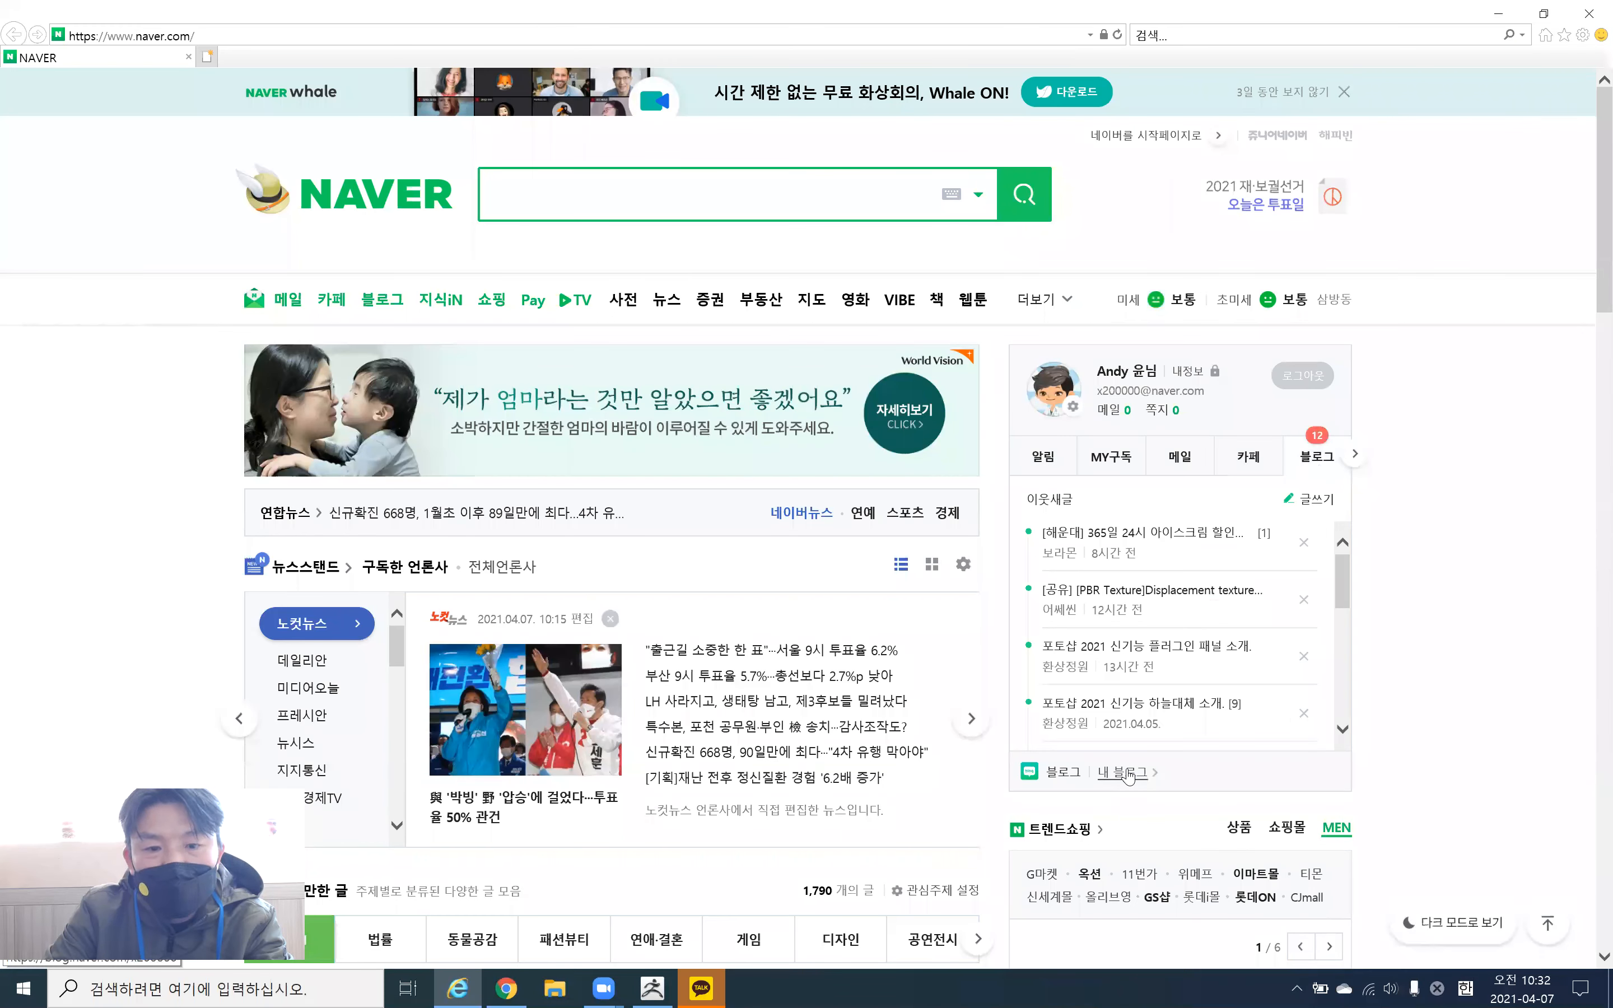
click(1064, 650)
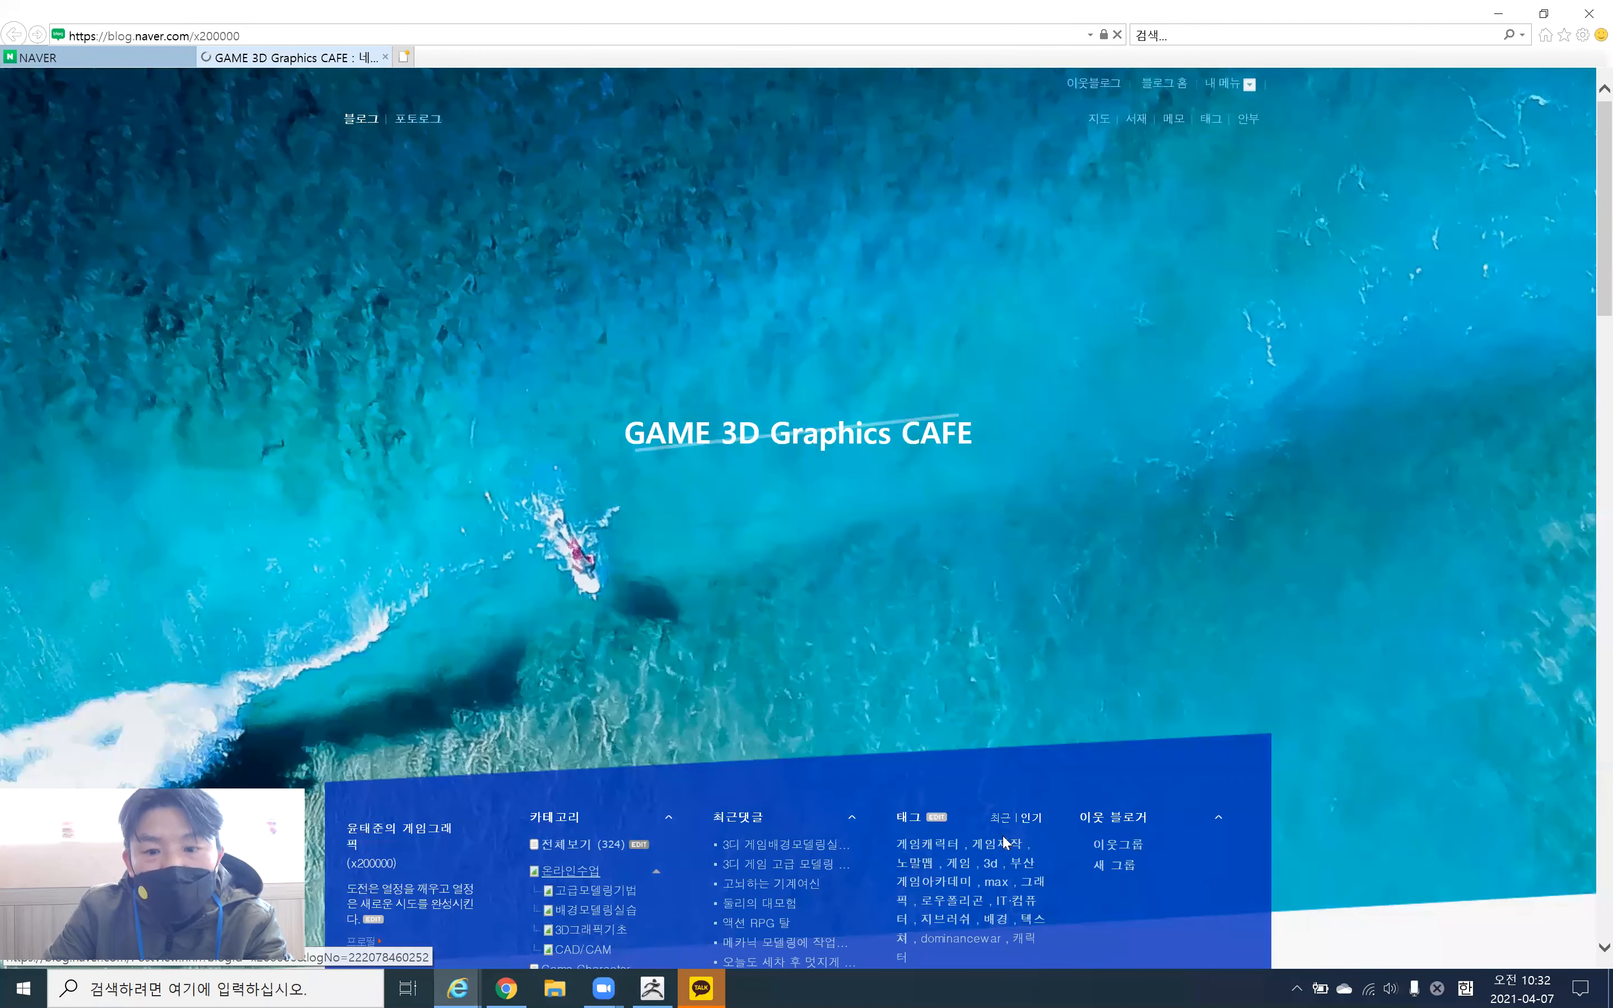
scroll(605, 631, down, 5)
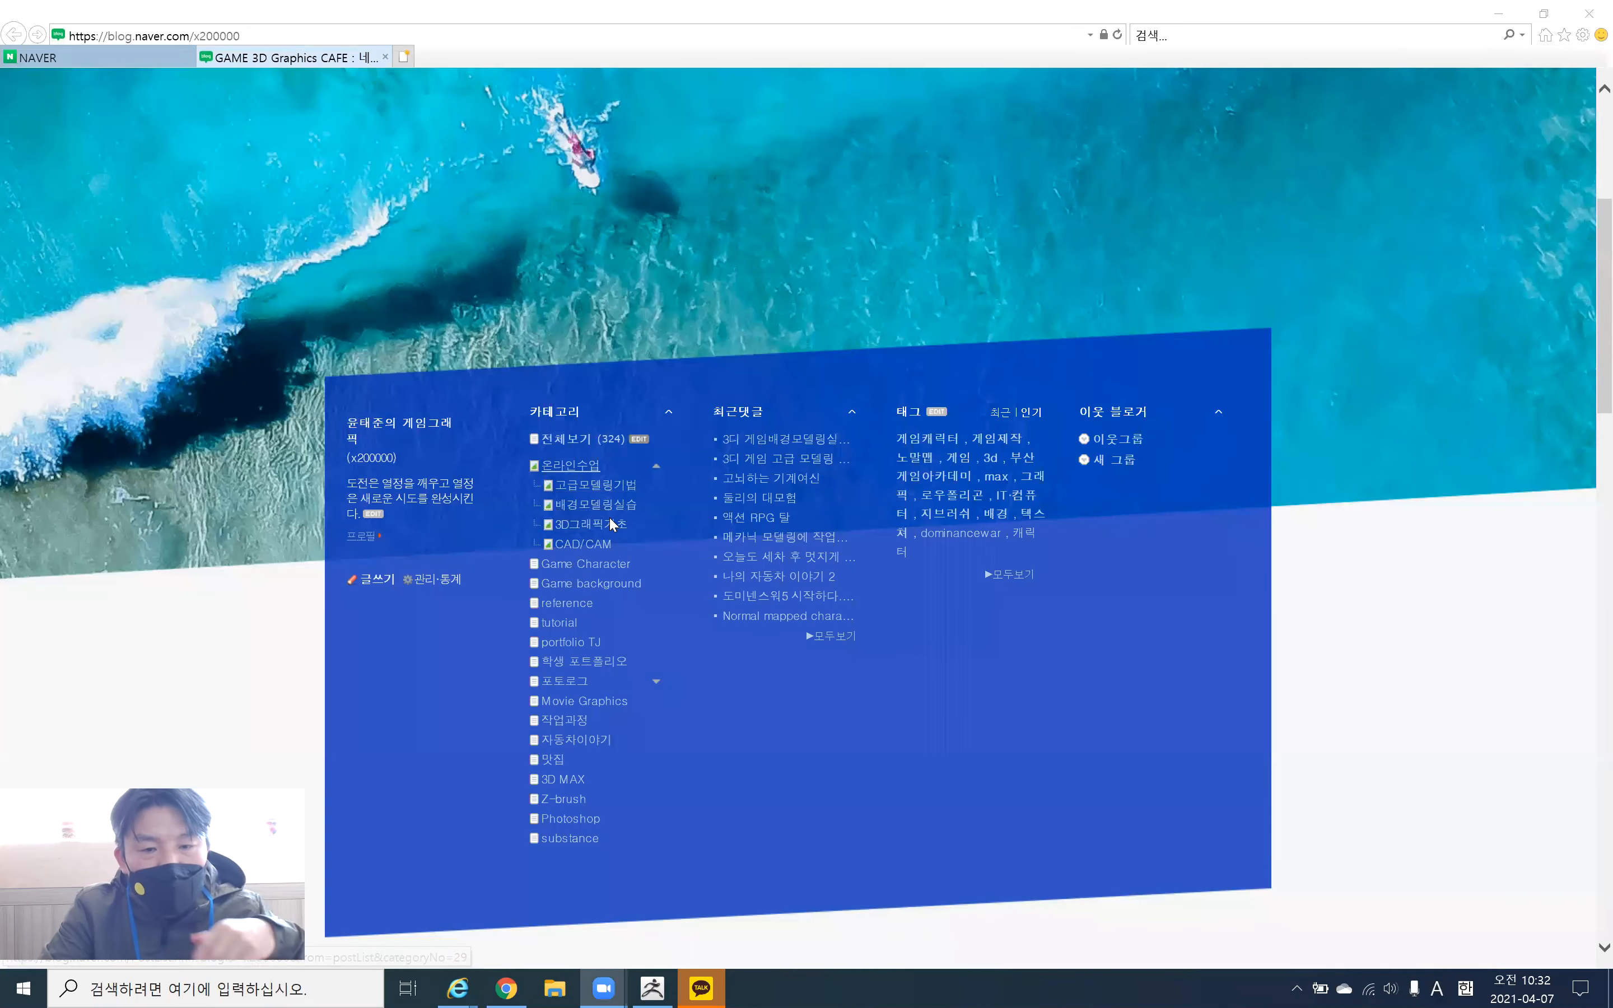
click(590, 495)
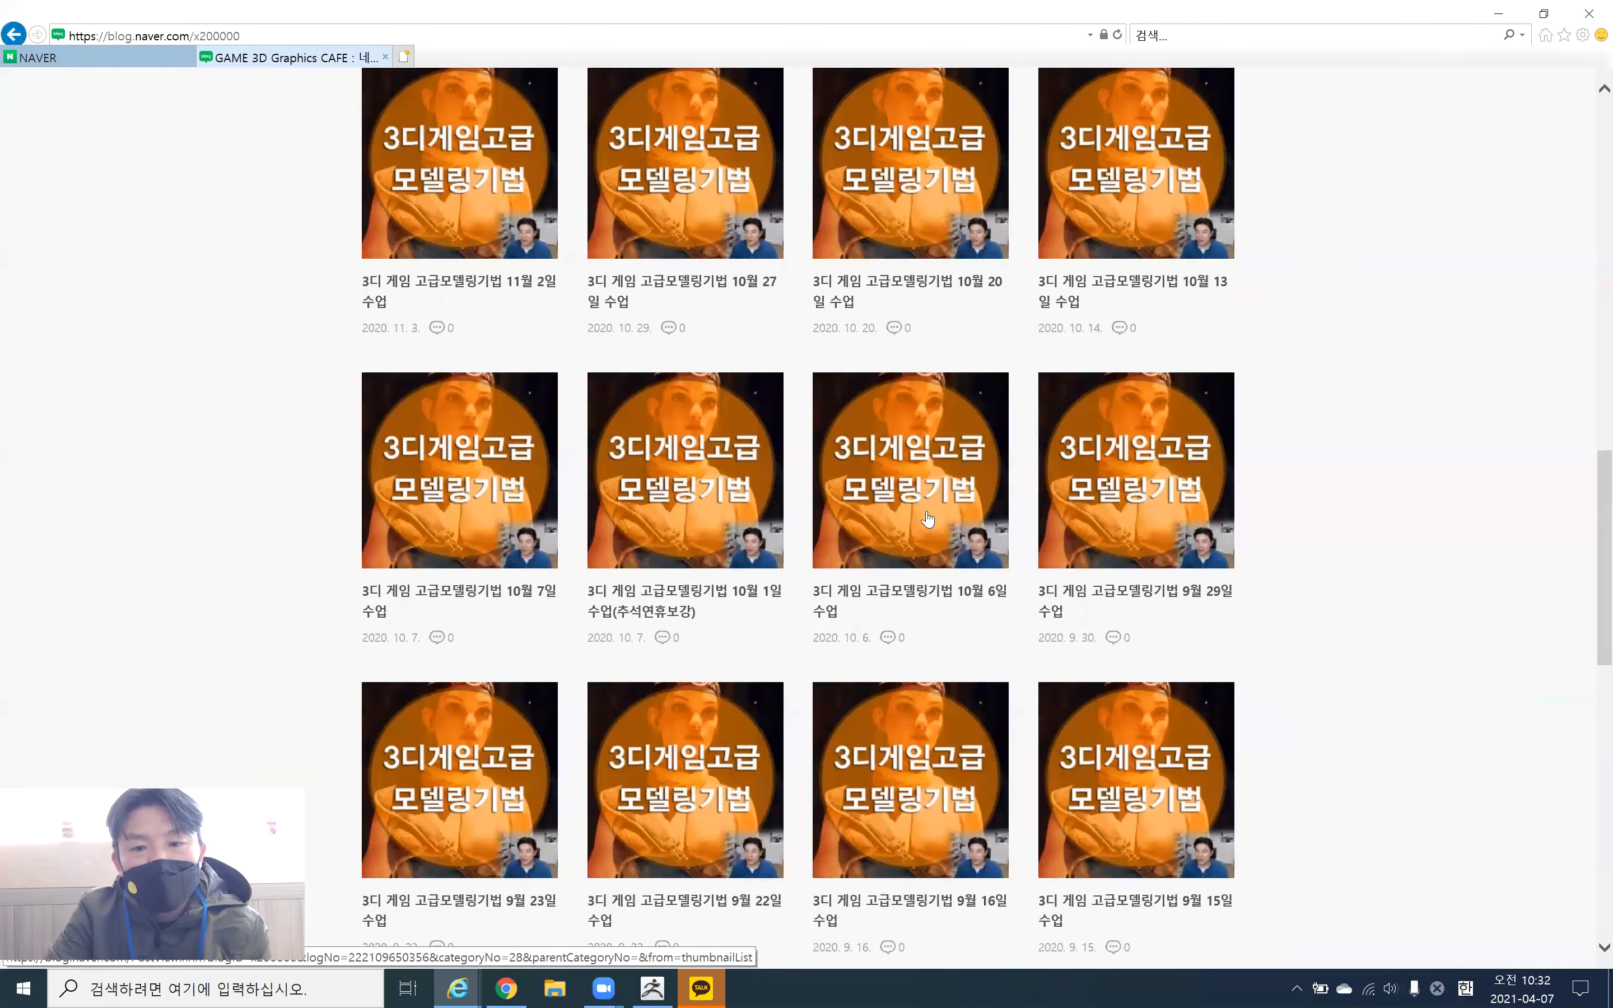
scroll(913, 484, down, 5)
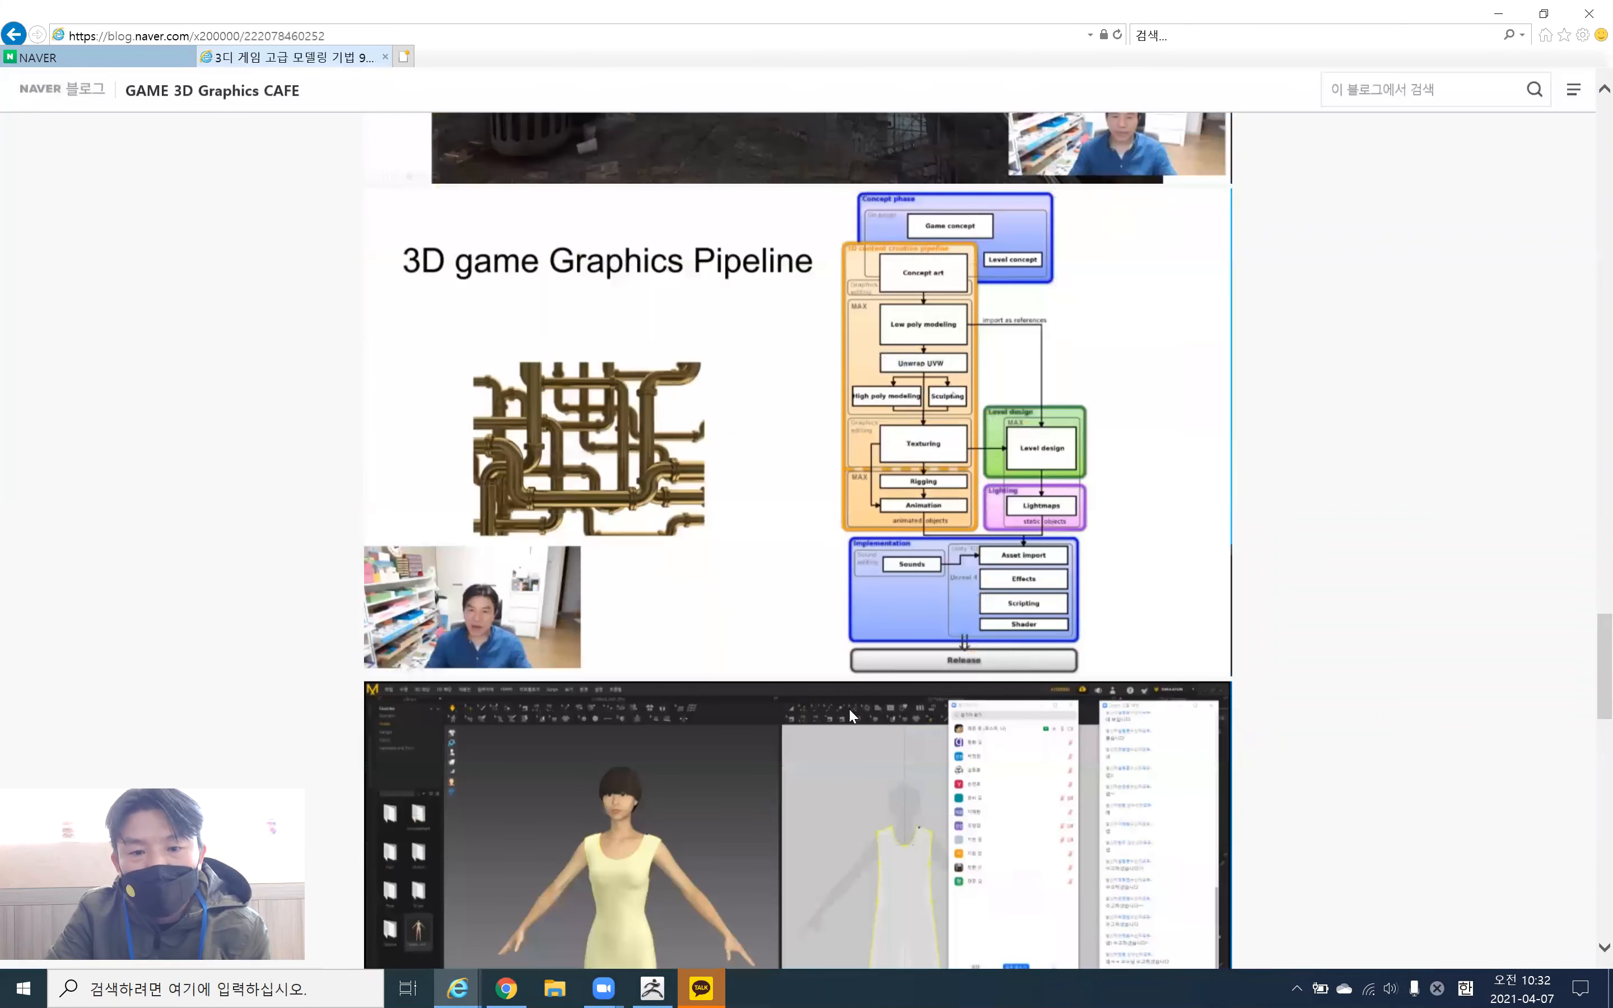
Open the September 1 lesson post of the 고급모델링기법 category and look through it down to its embedded lecture video
scroll(850, 715, down, 15)
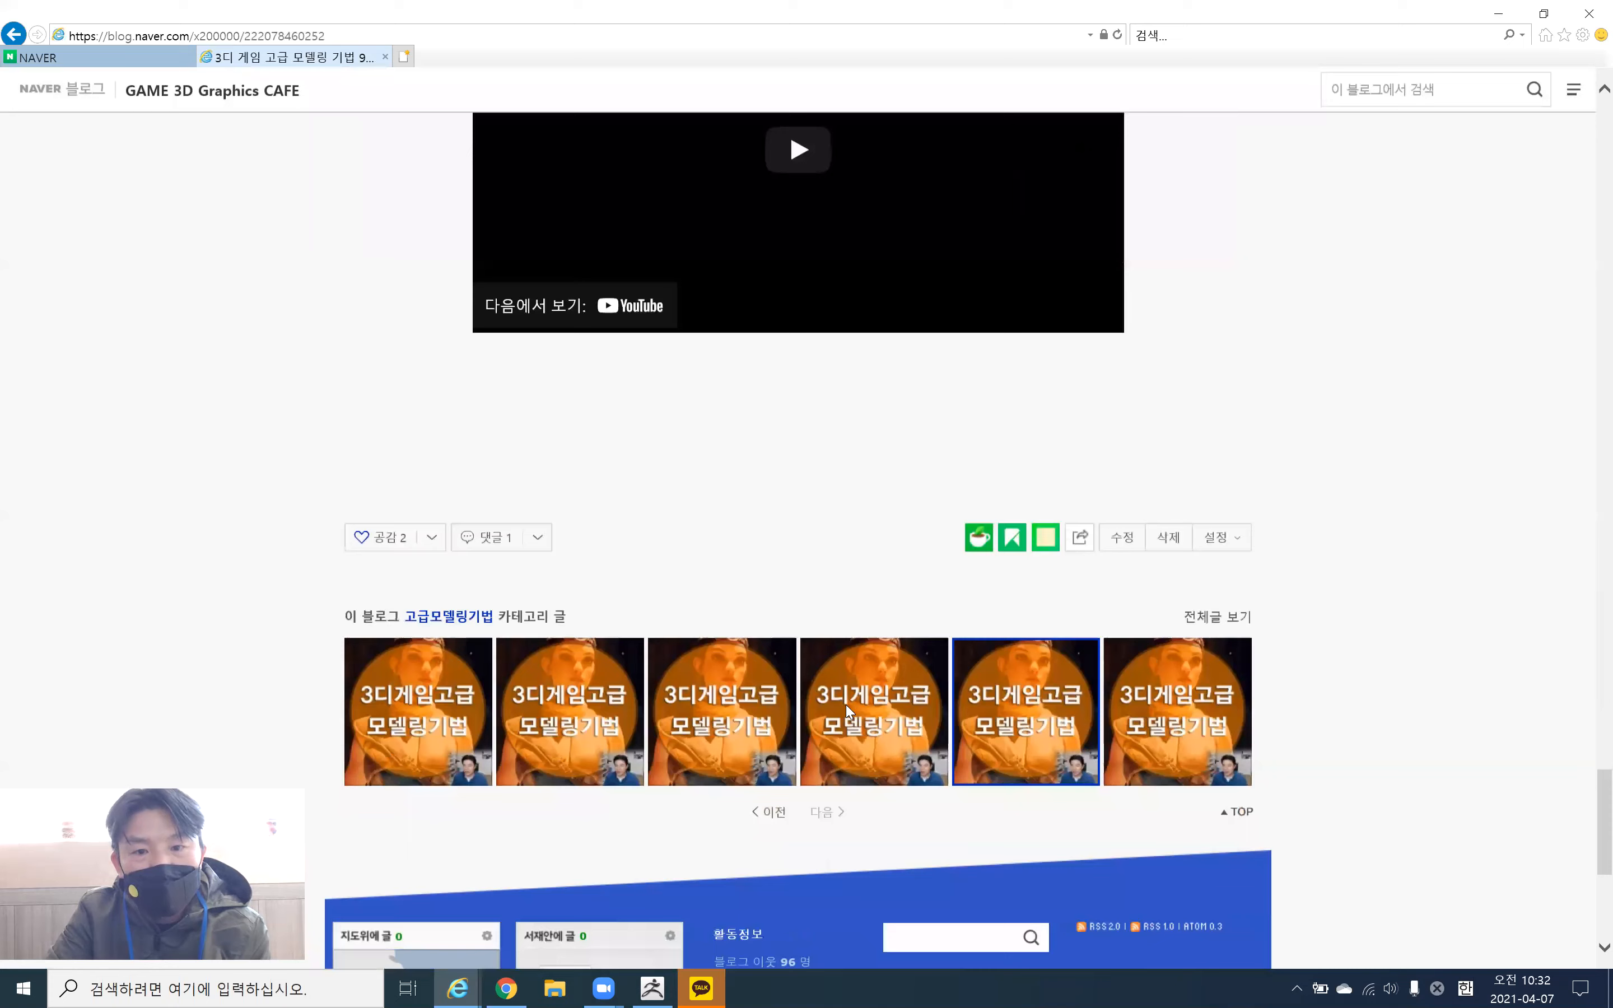
scroll(1174, 536, down, 3)
click(1144, 554)
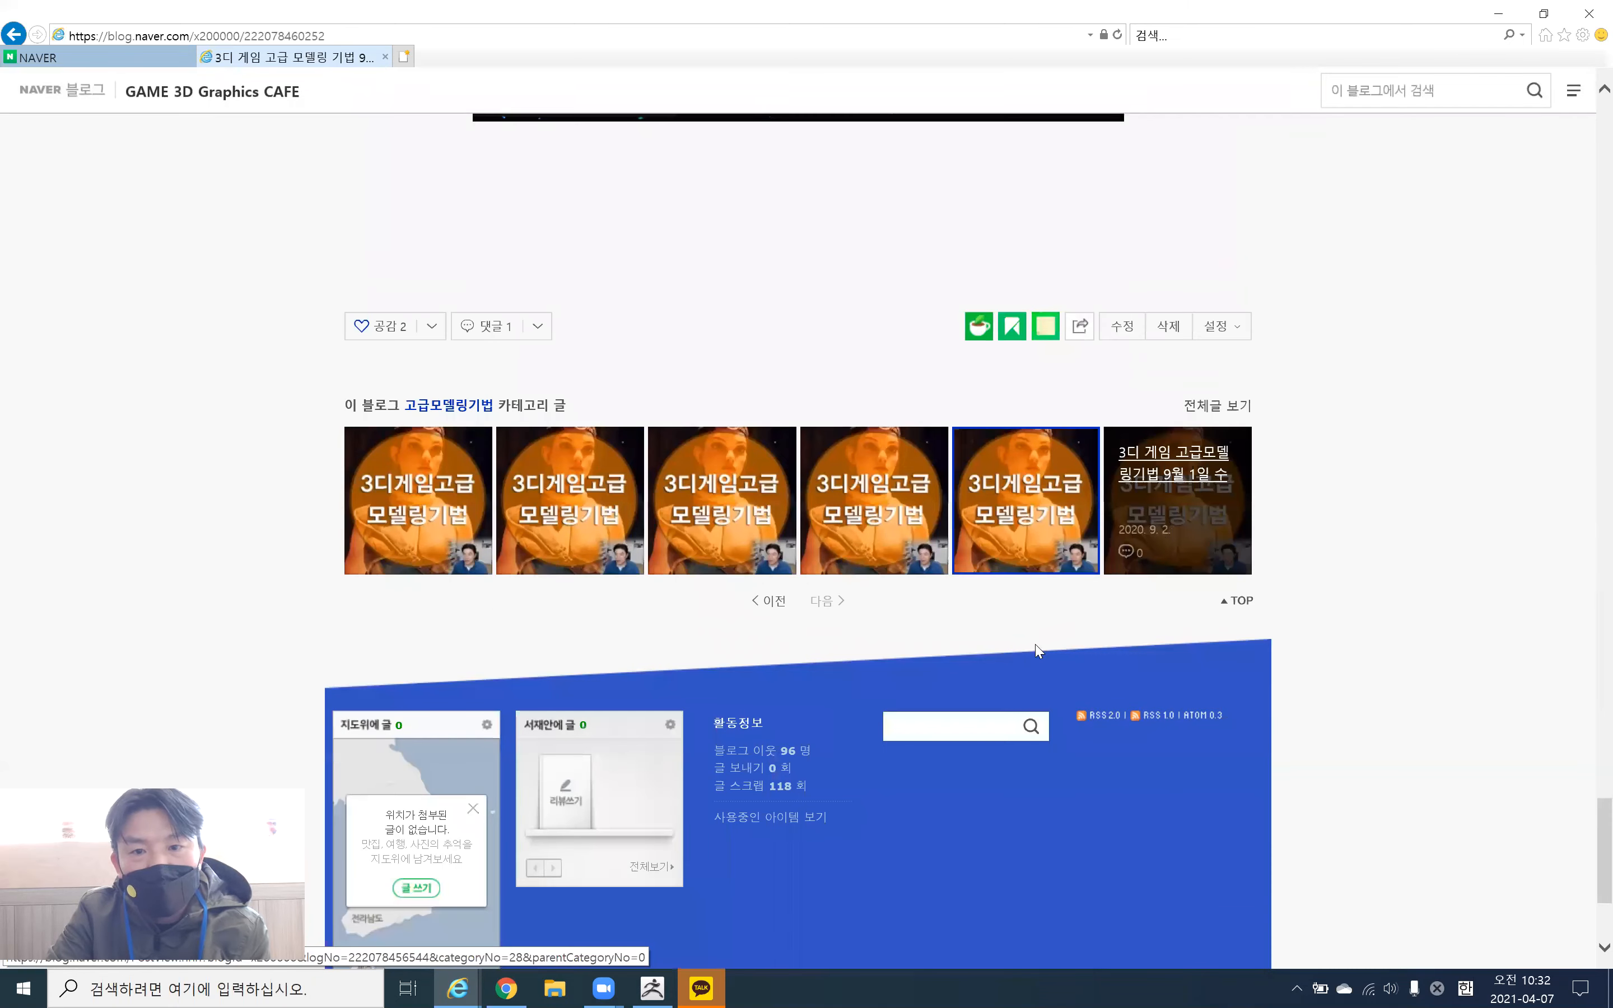
scroll(993, 652, down, 8)
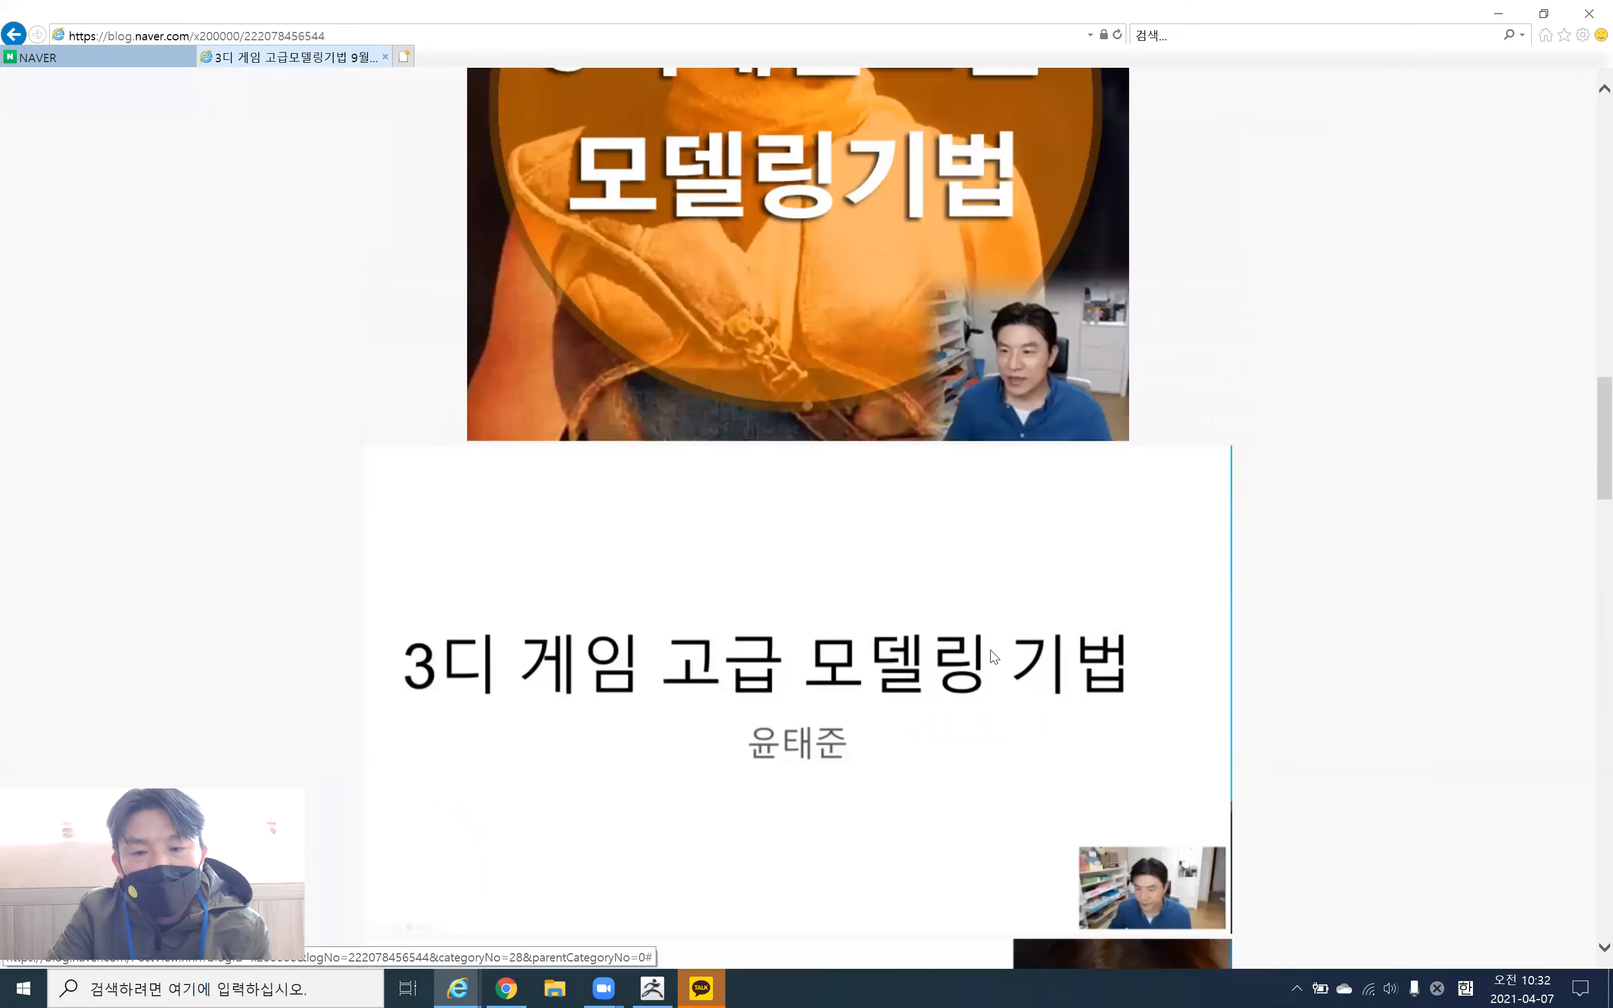
scroll(994, 657, down, 10)
scroll(990, 654, down, 3)
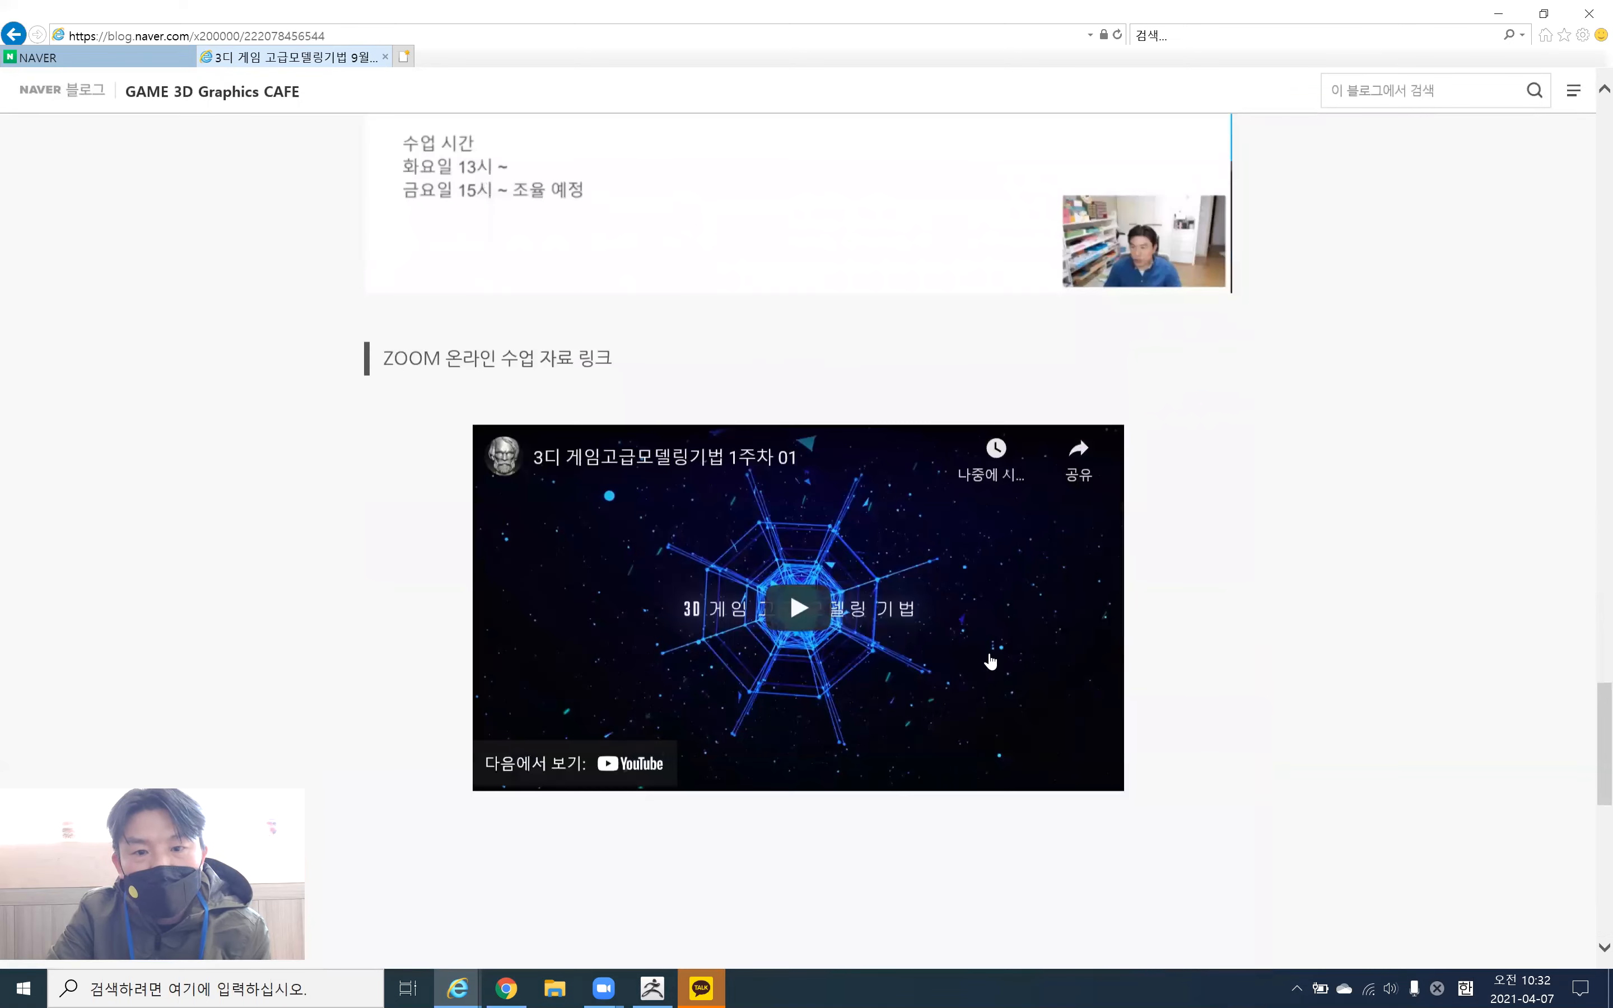
scroll(990, 661, down, 6)
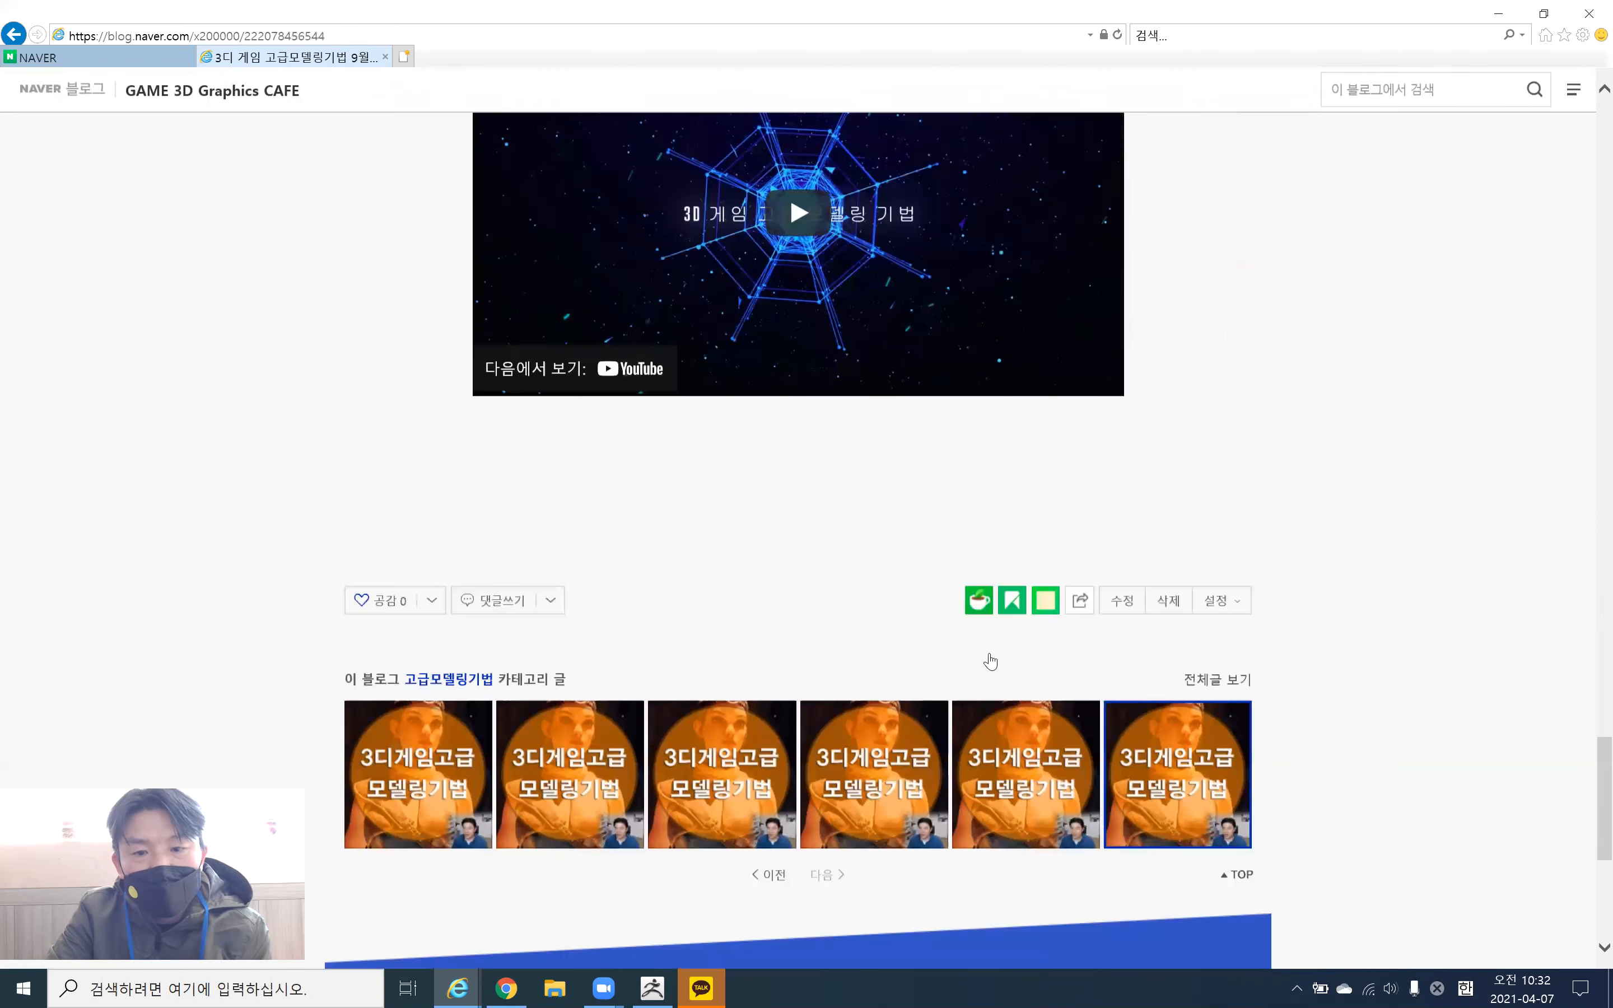
Open the lesson post with the 3D 게임고급모델링기법 2주차 01 video and look through its images and recording
click(920, 668)
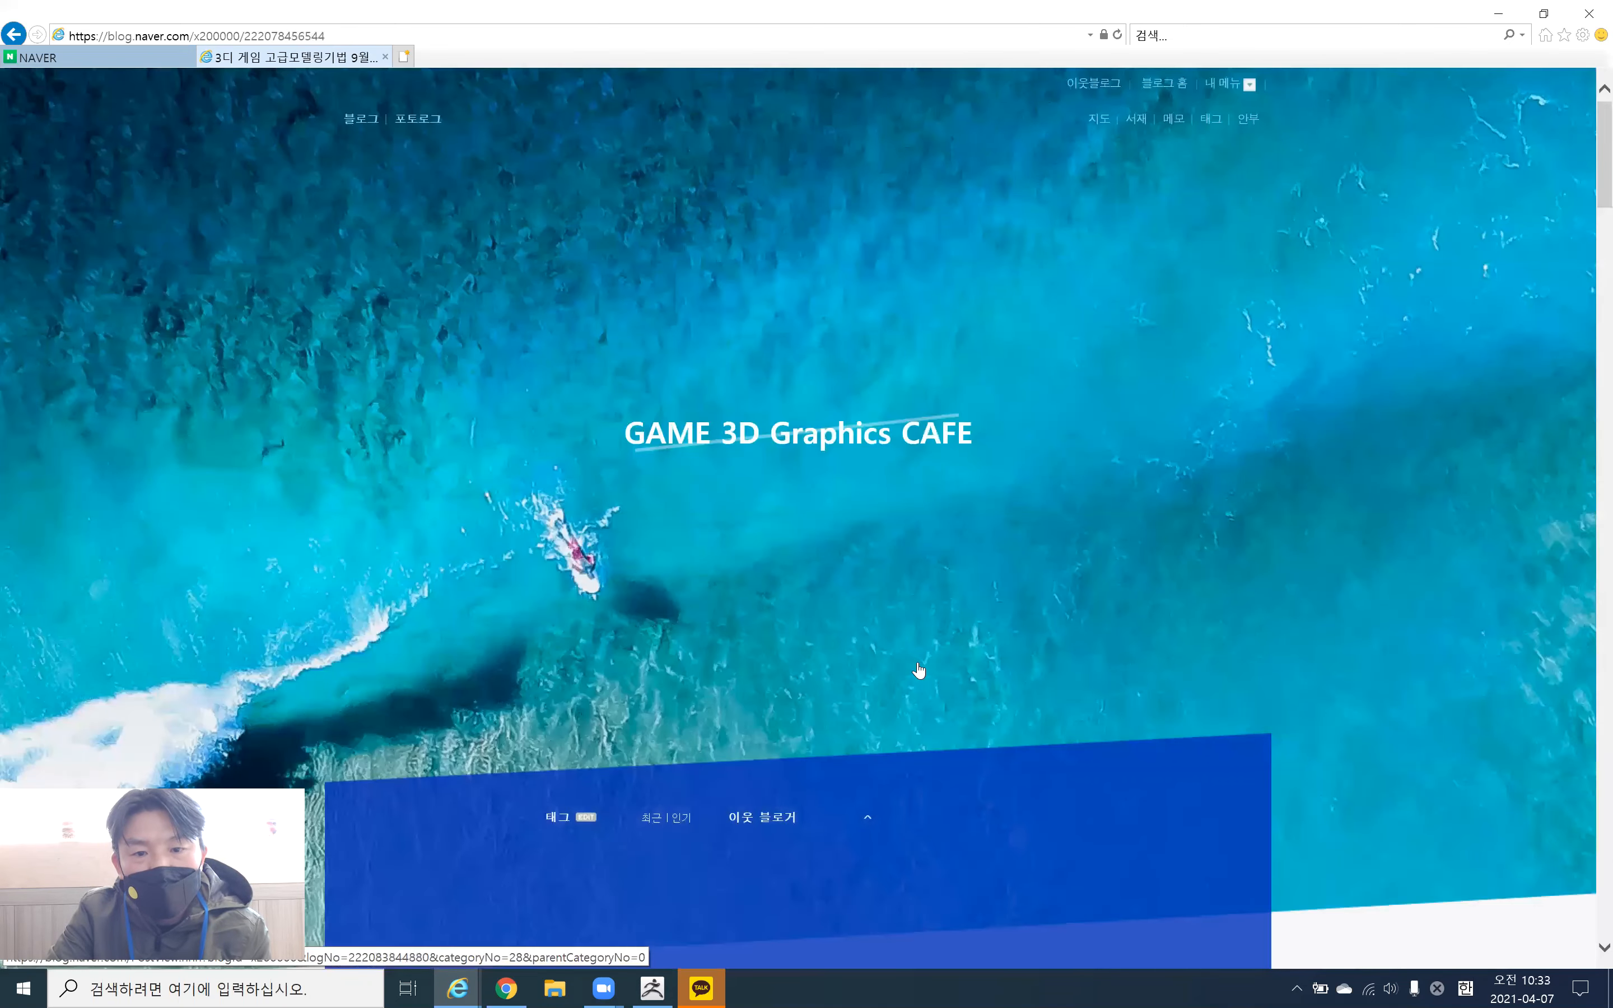
scroll(917, 661, down, 15)
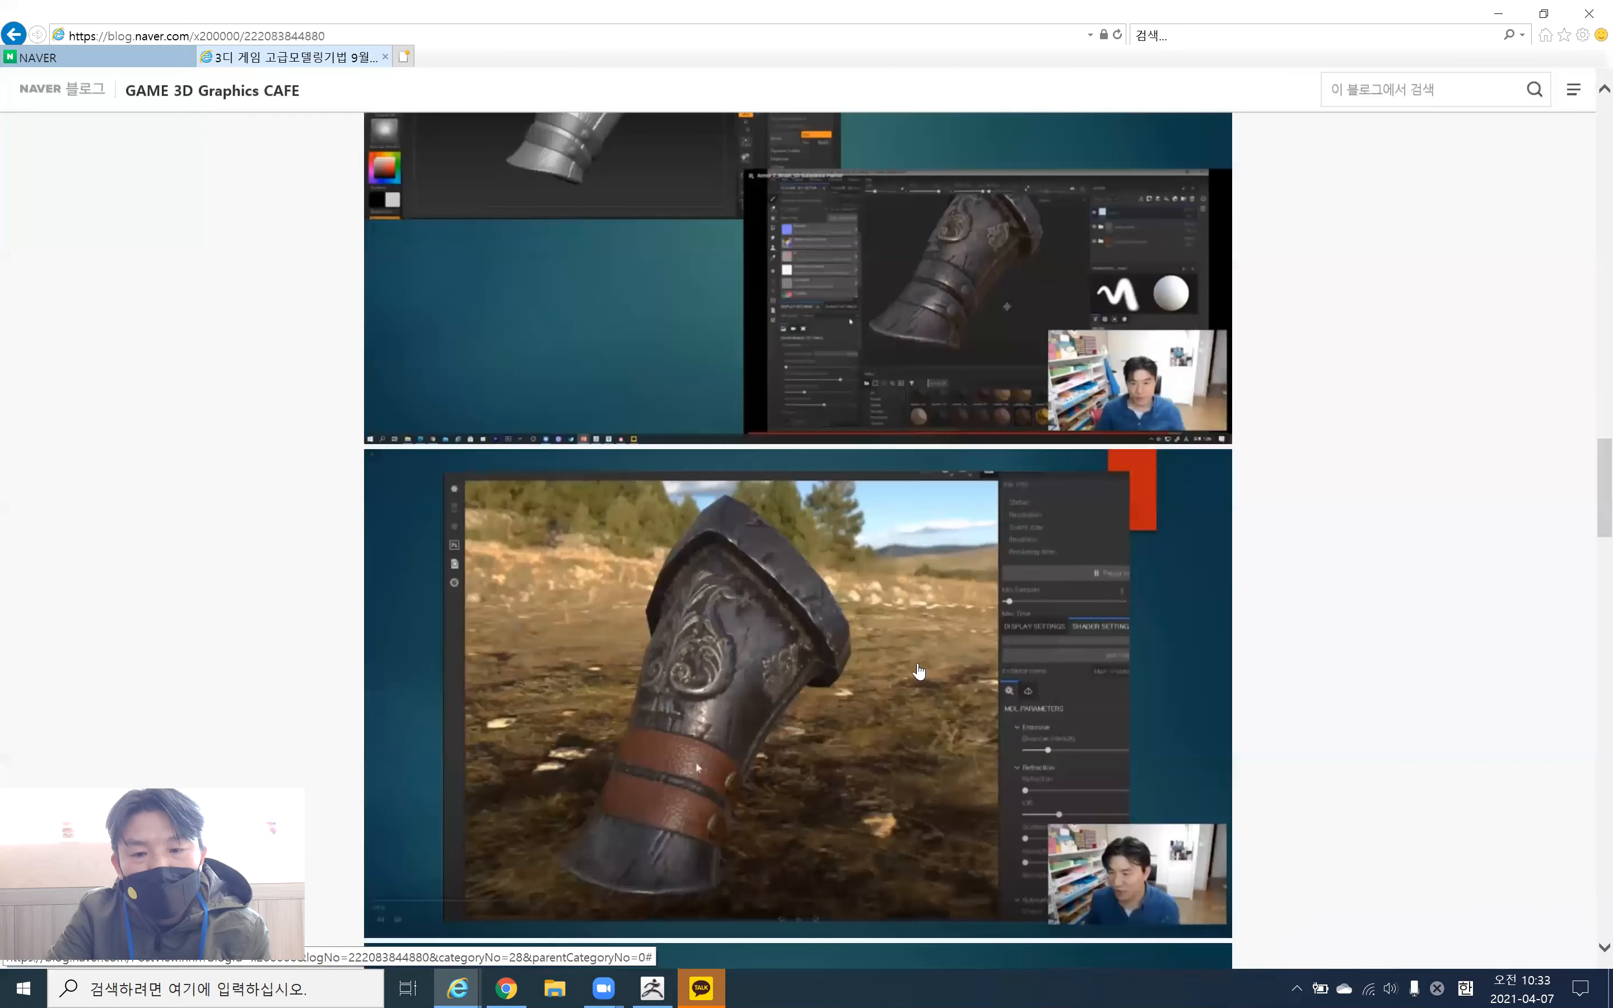
scroll(918, 662, down, 15)
scroll(917, 669, down, 3)
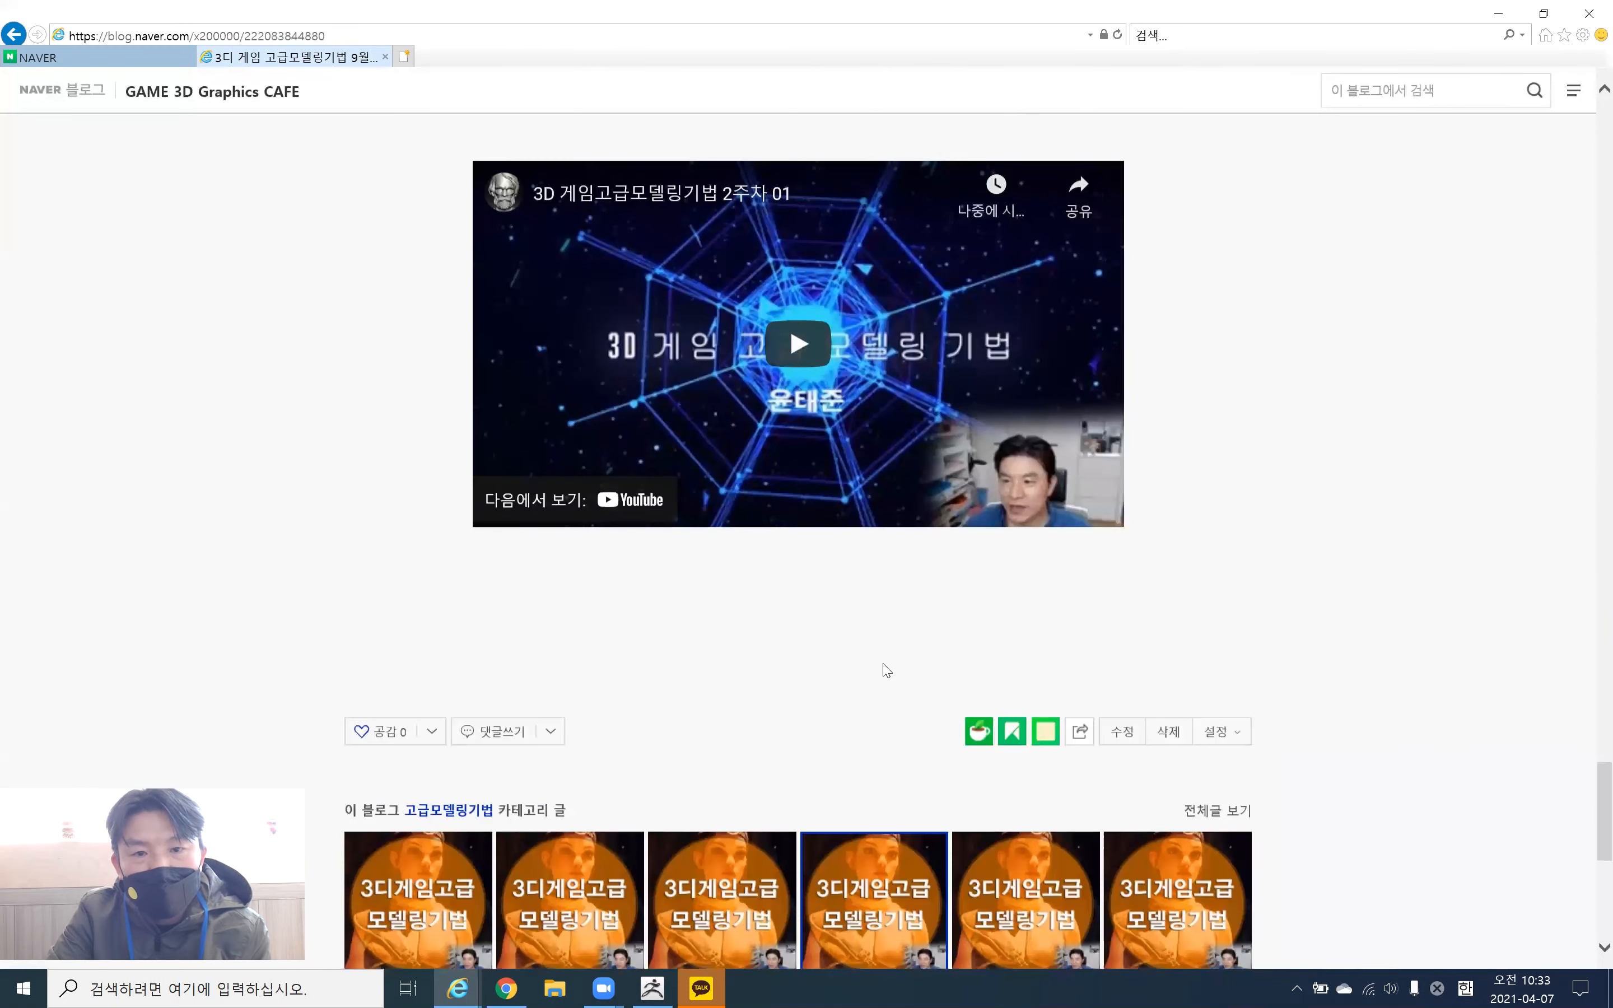
scroll(886, 670, down, 5)
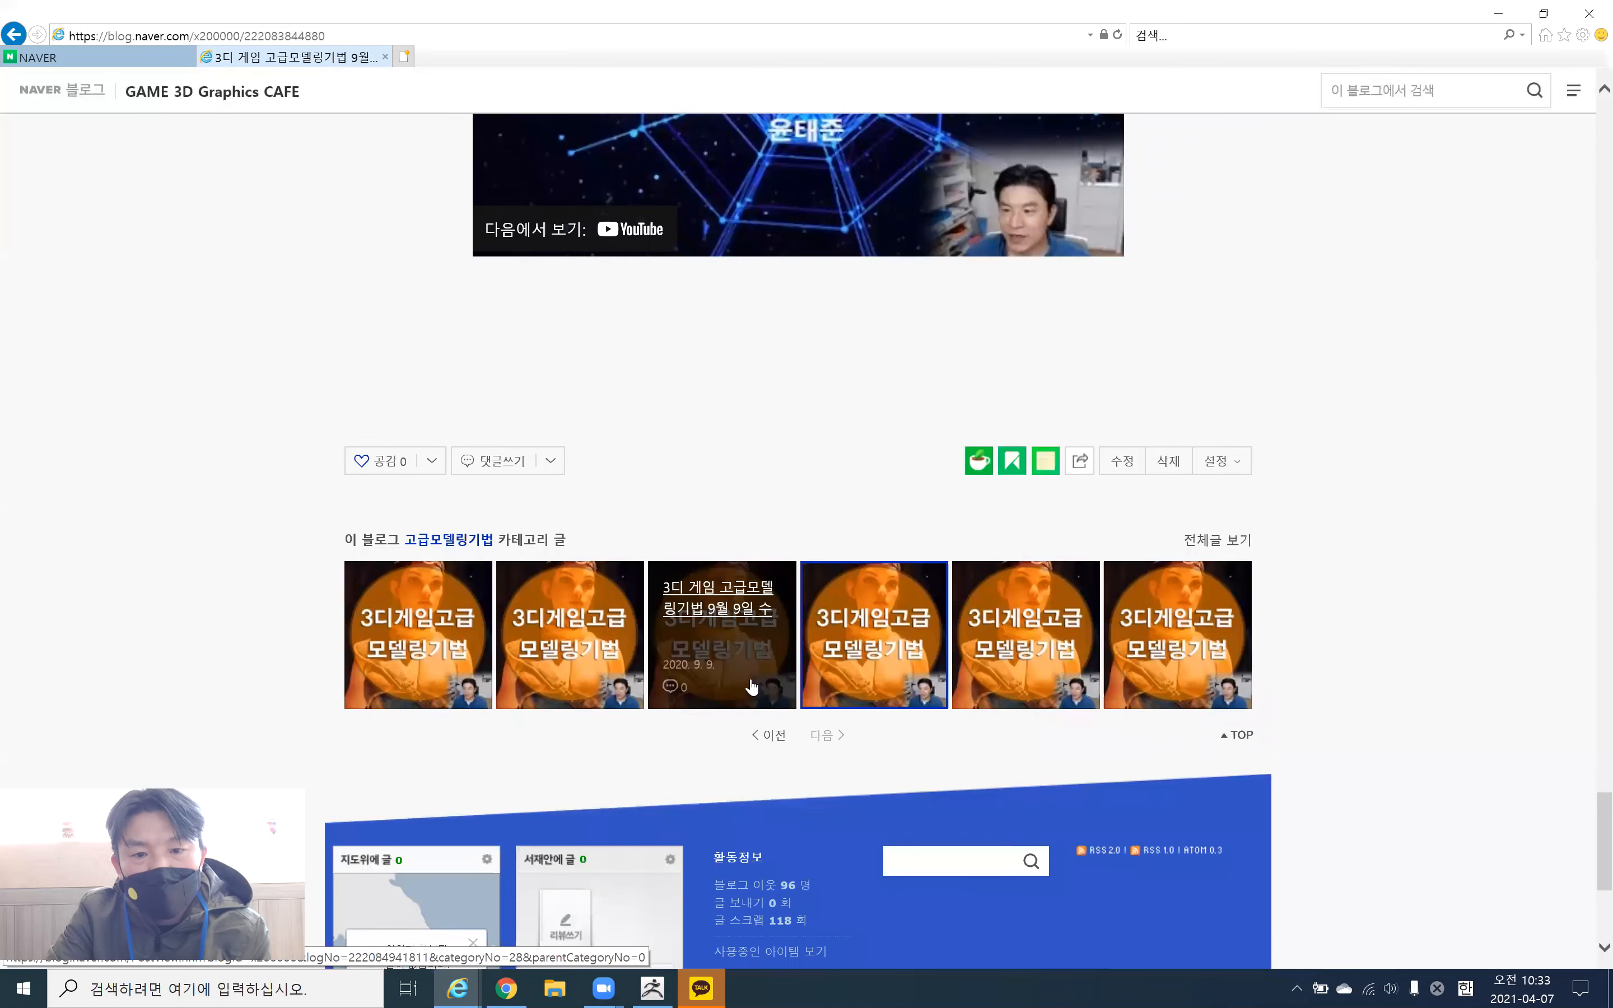
Open the September 9 lesson post and find its embedded Z-Brush 기초 툴 사용법 video
click(751, 687)
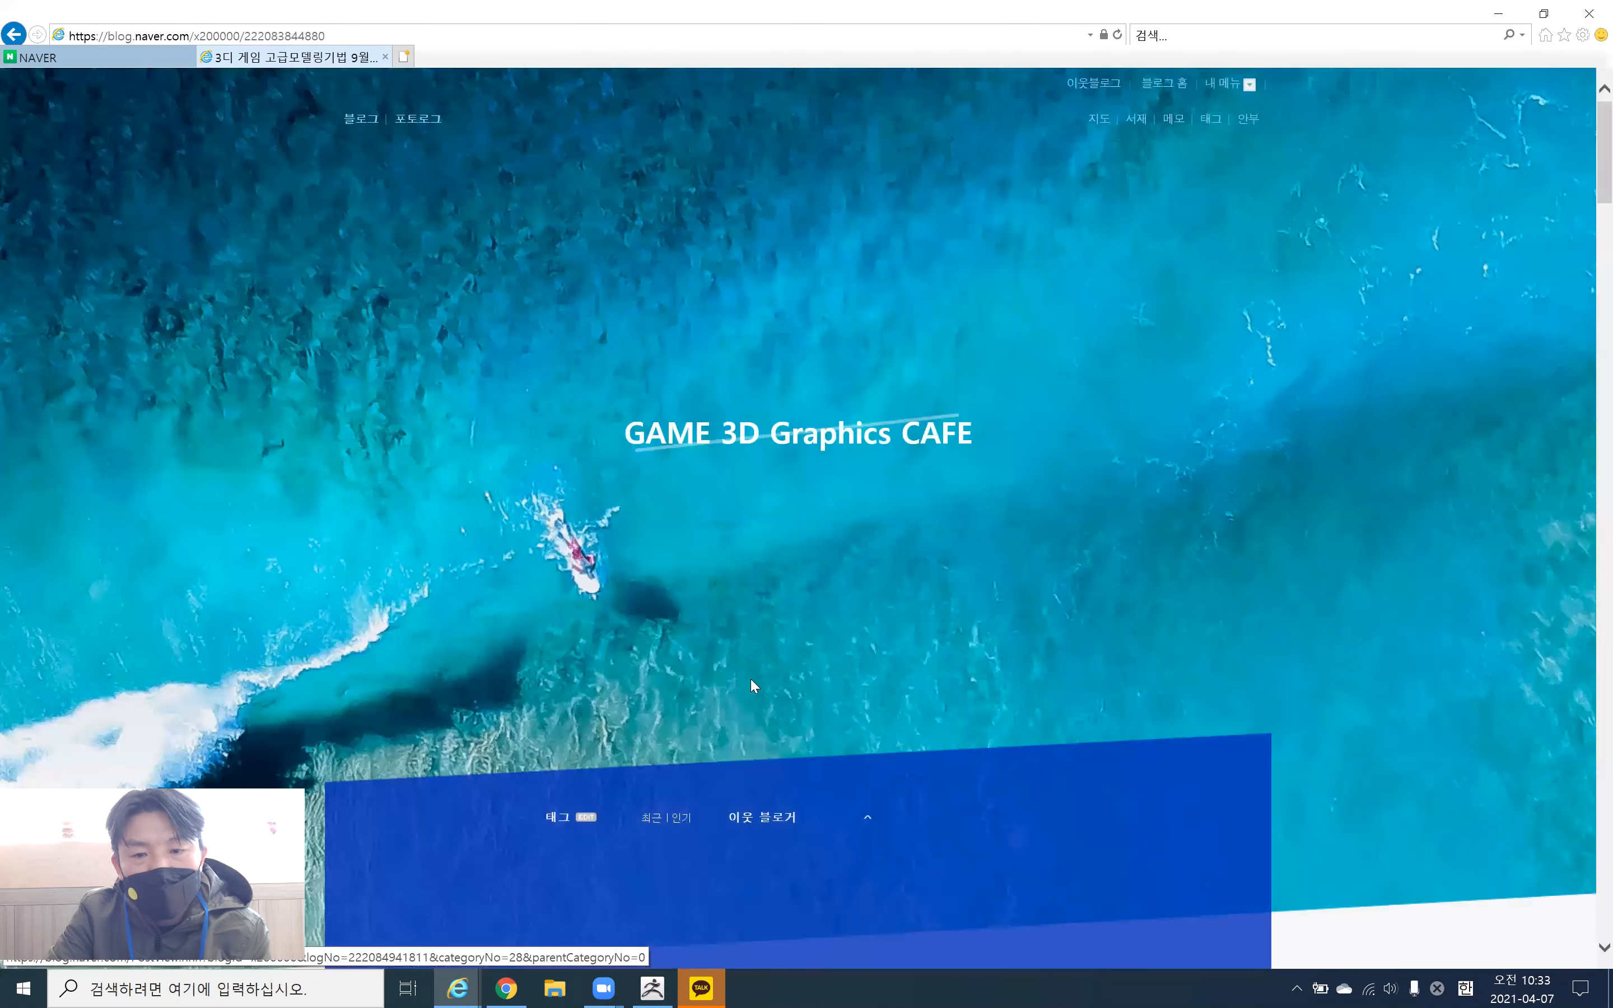
scroll(751, 679, down, 20)
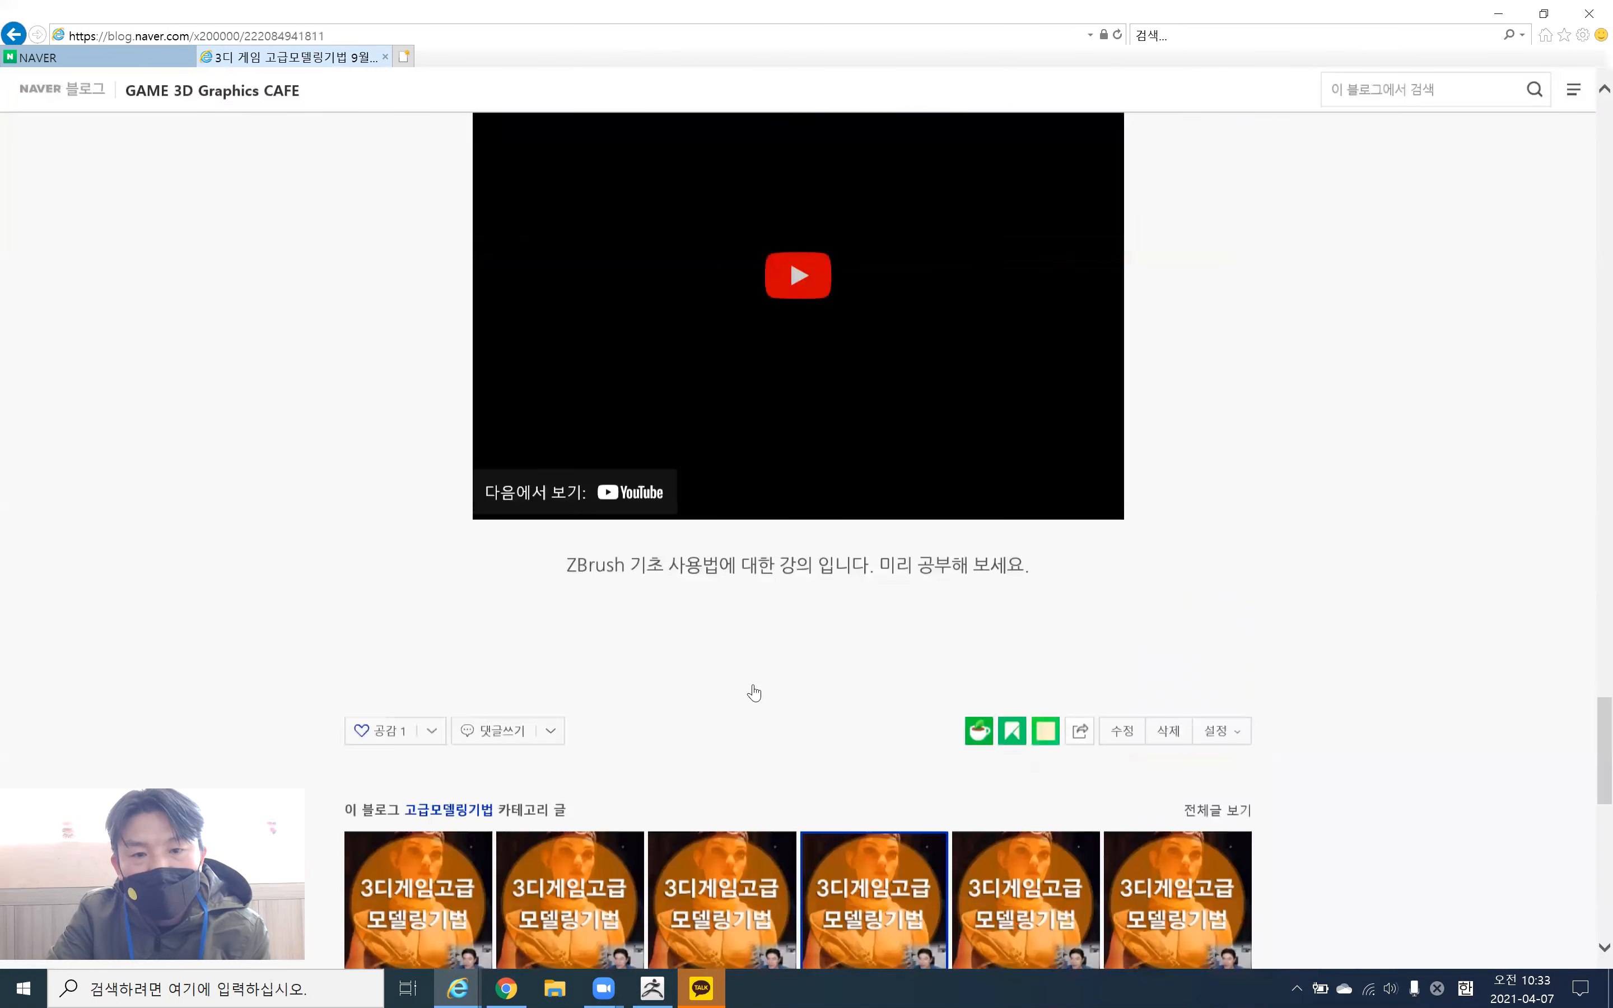
scroll(755, 690, up, 5)
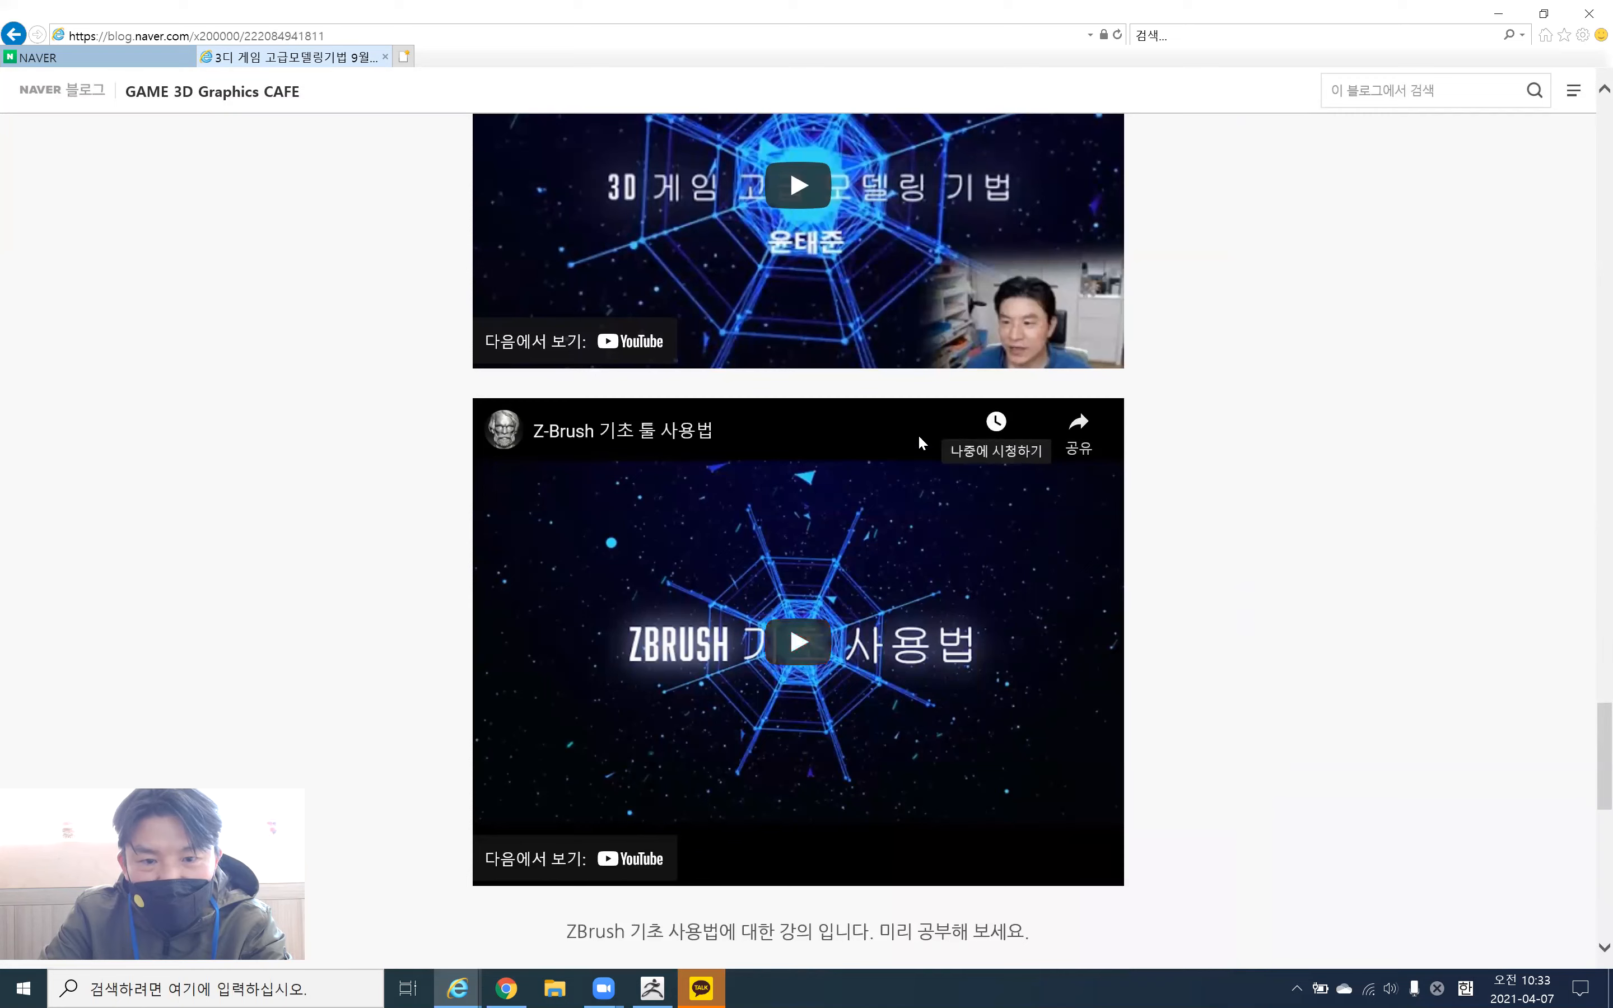
Play the embedded Z-Brush 기초 툴 사용법 video briefly, pause it, and dismiss the suggested videos
click(874, 781)
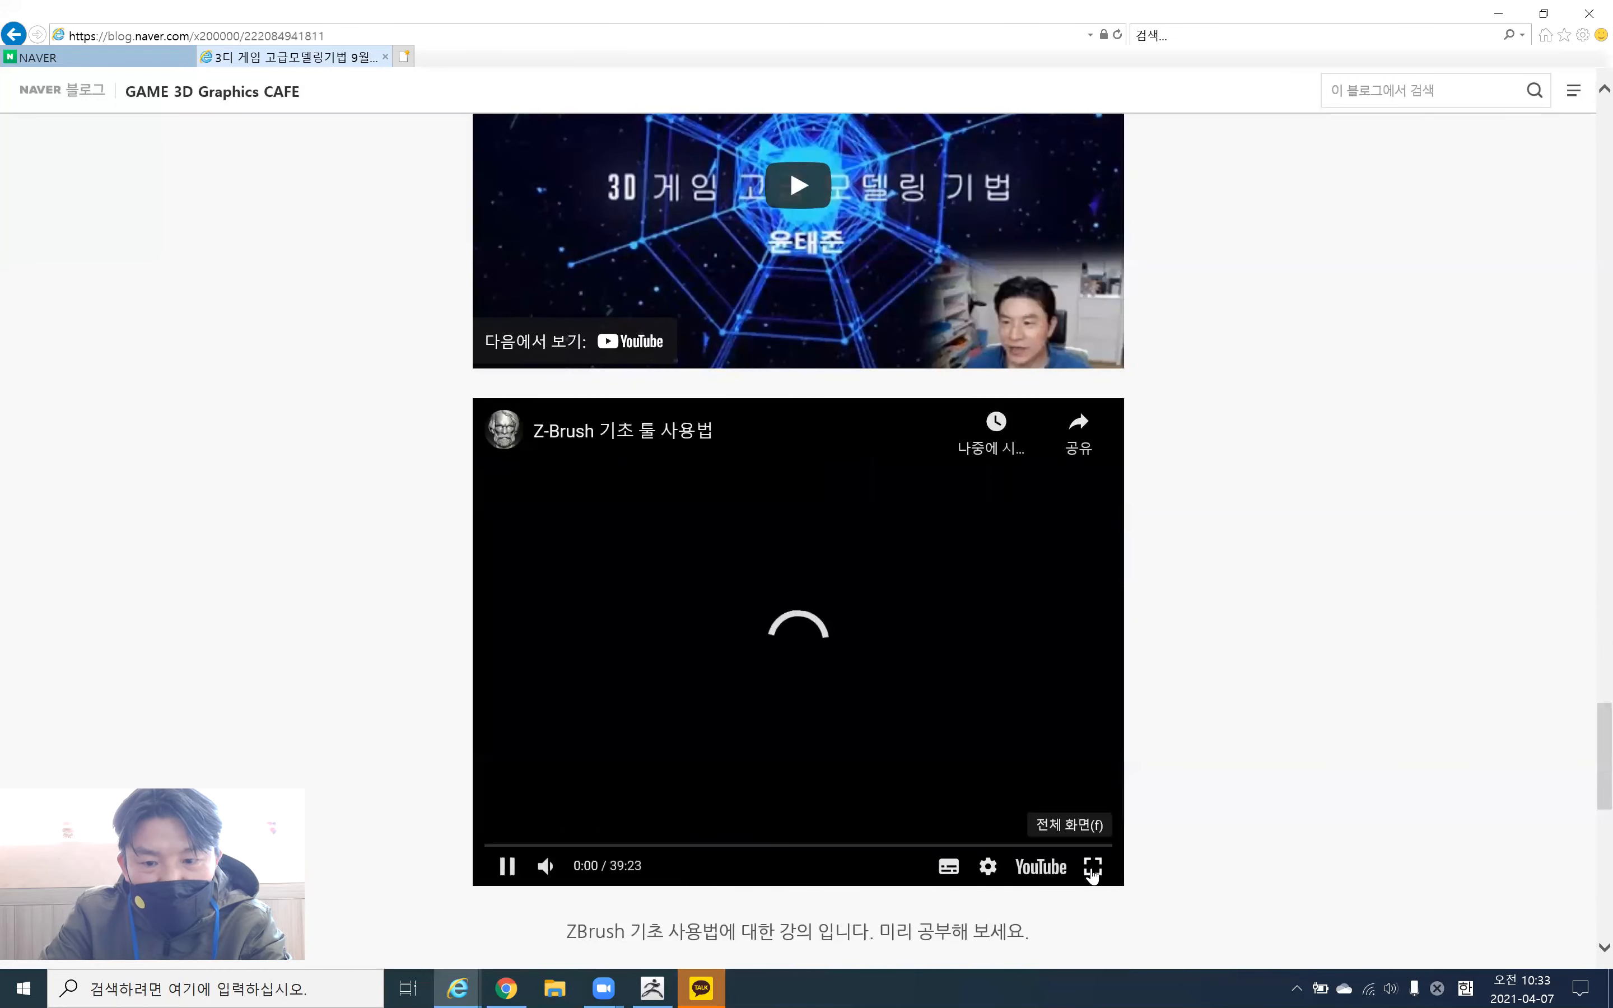
click(859, 685)
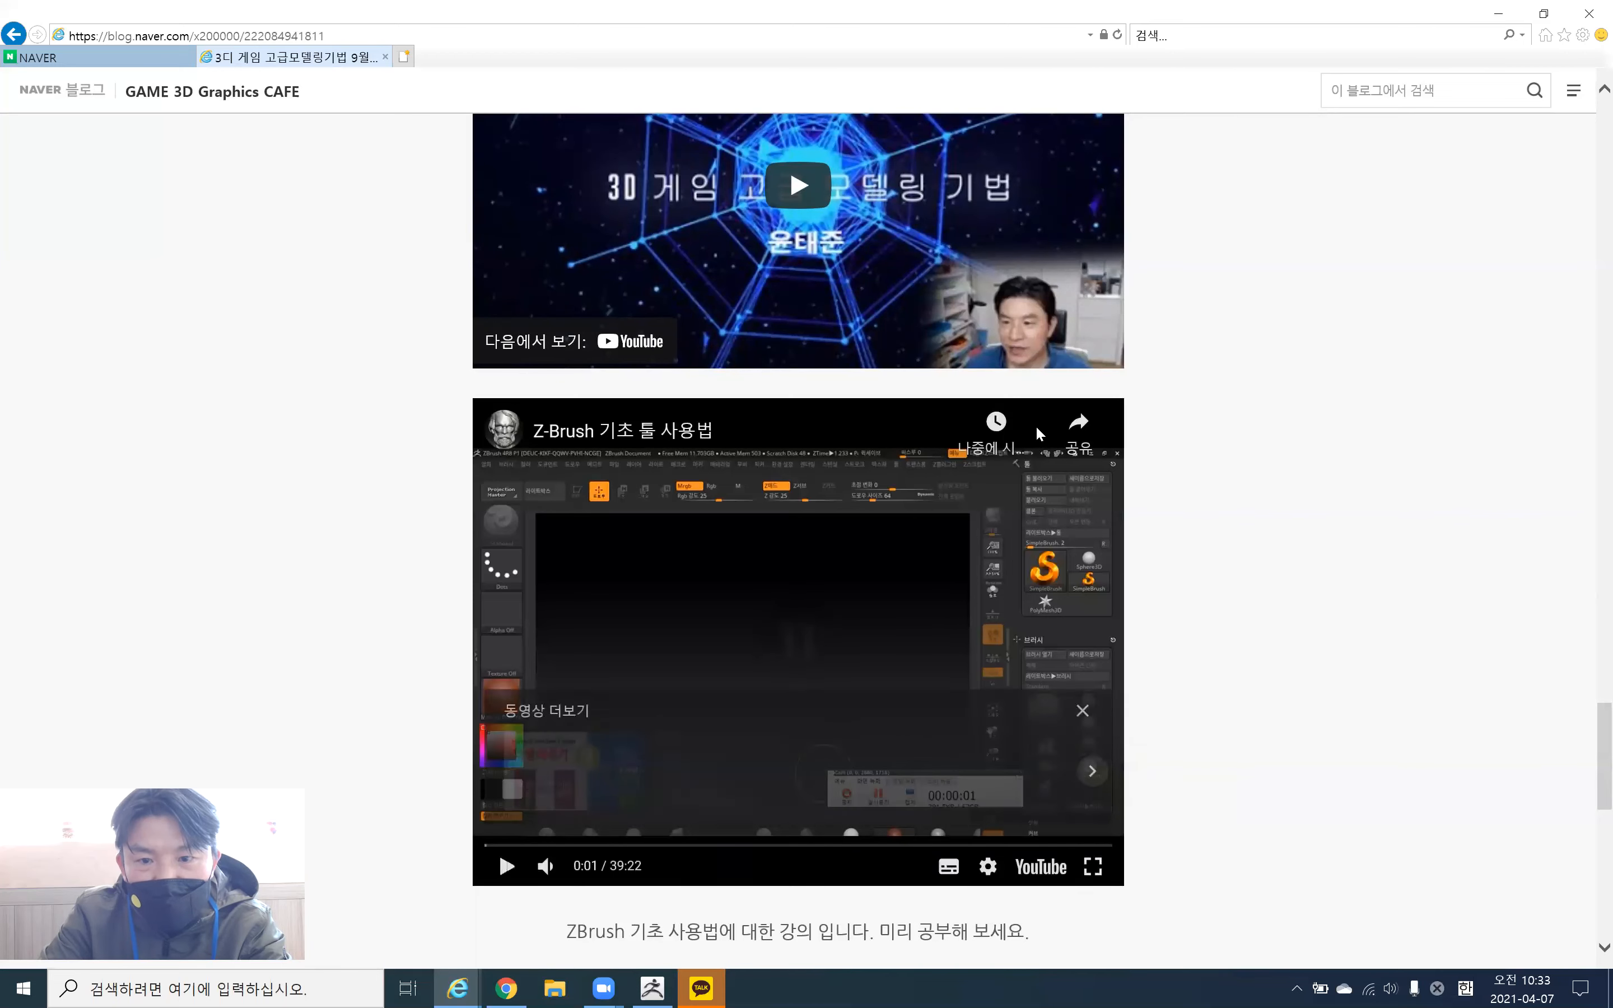
click(1081, 712)
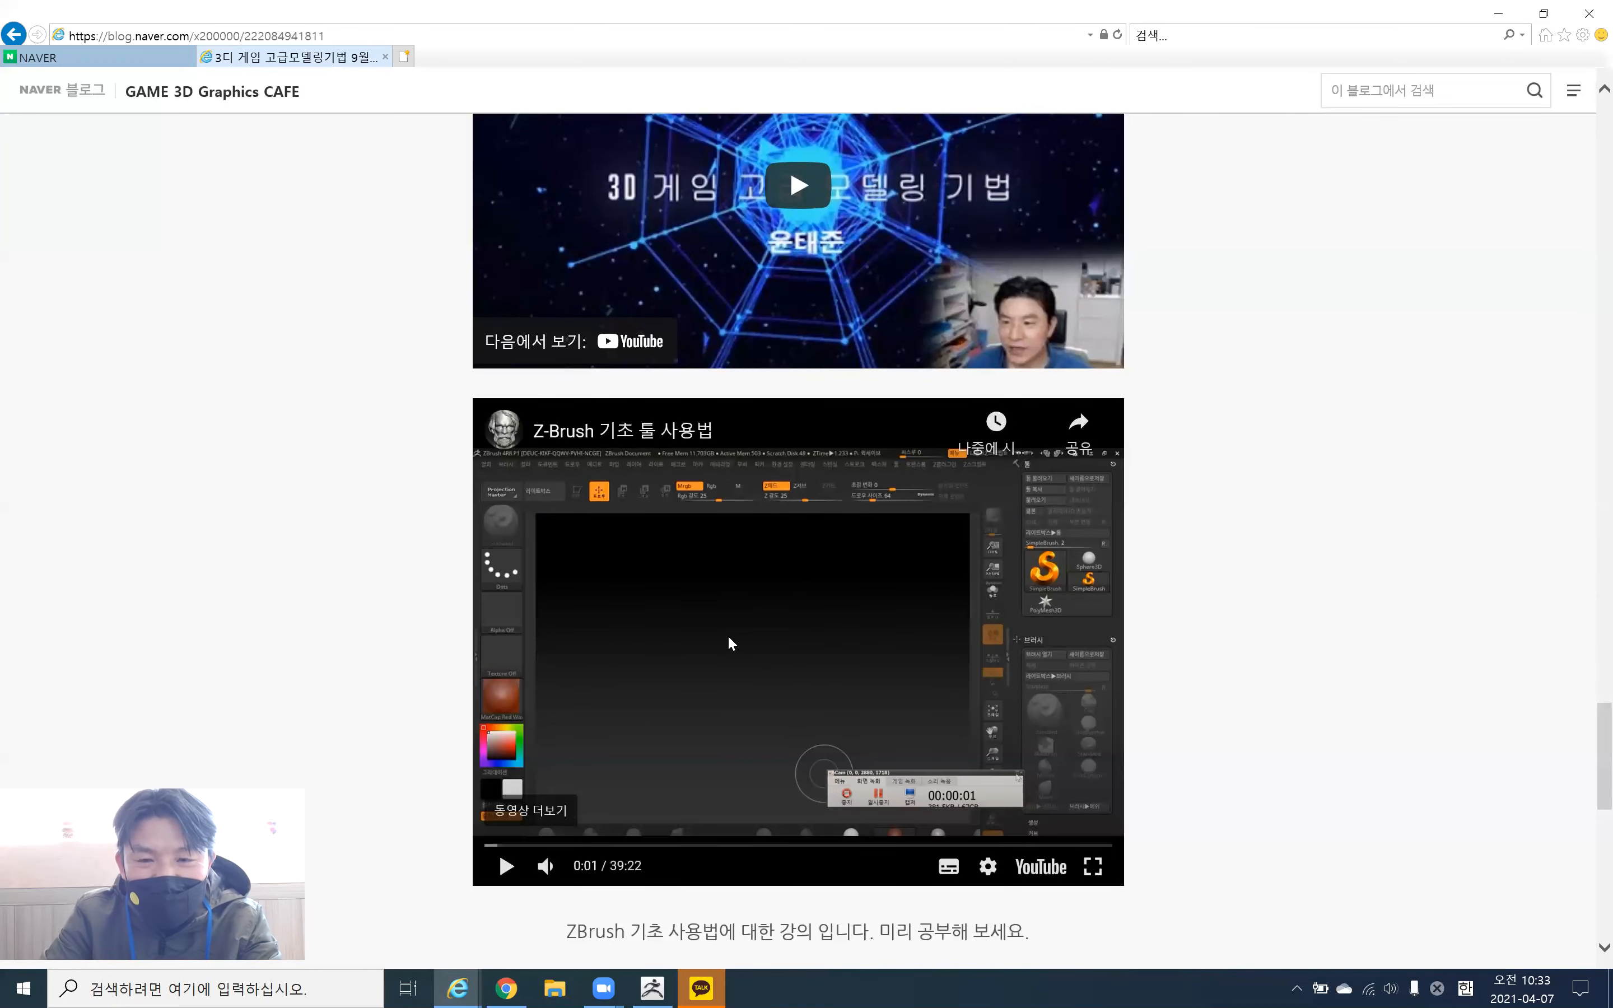
Open the ZBrush video's share link in Microsoft Edge, continue past the welcome notice, copy the page address, and close Edge
click(1078, 423)
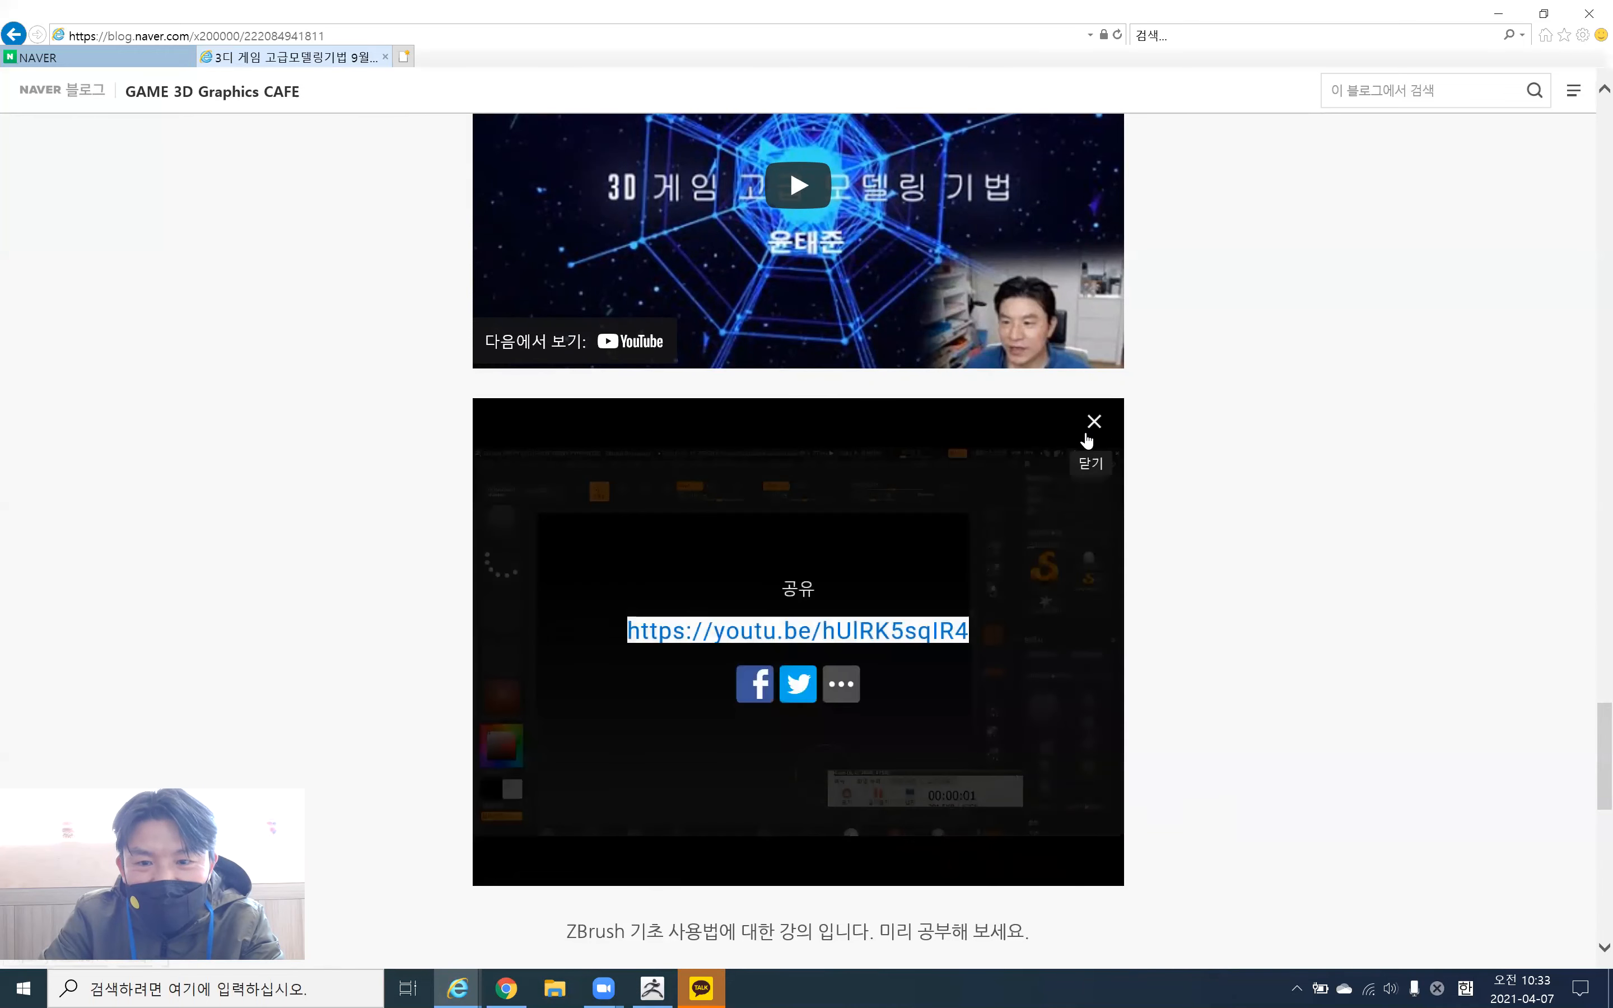
click(877, 636)
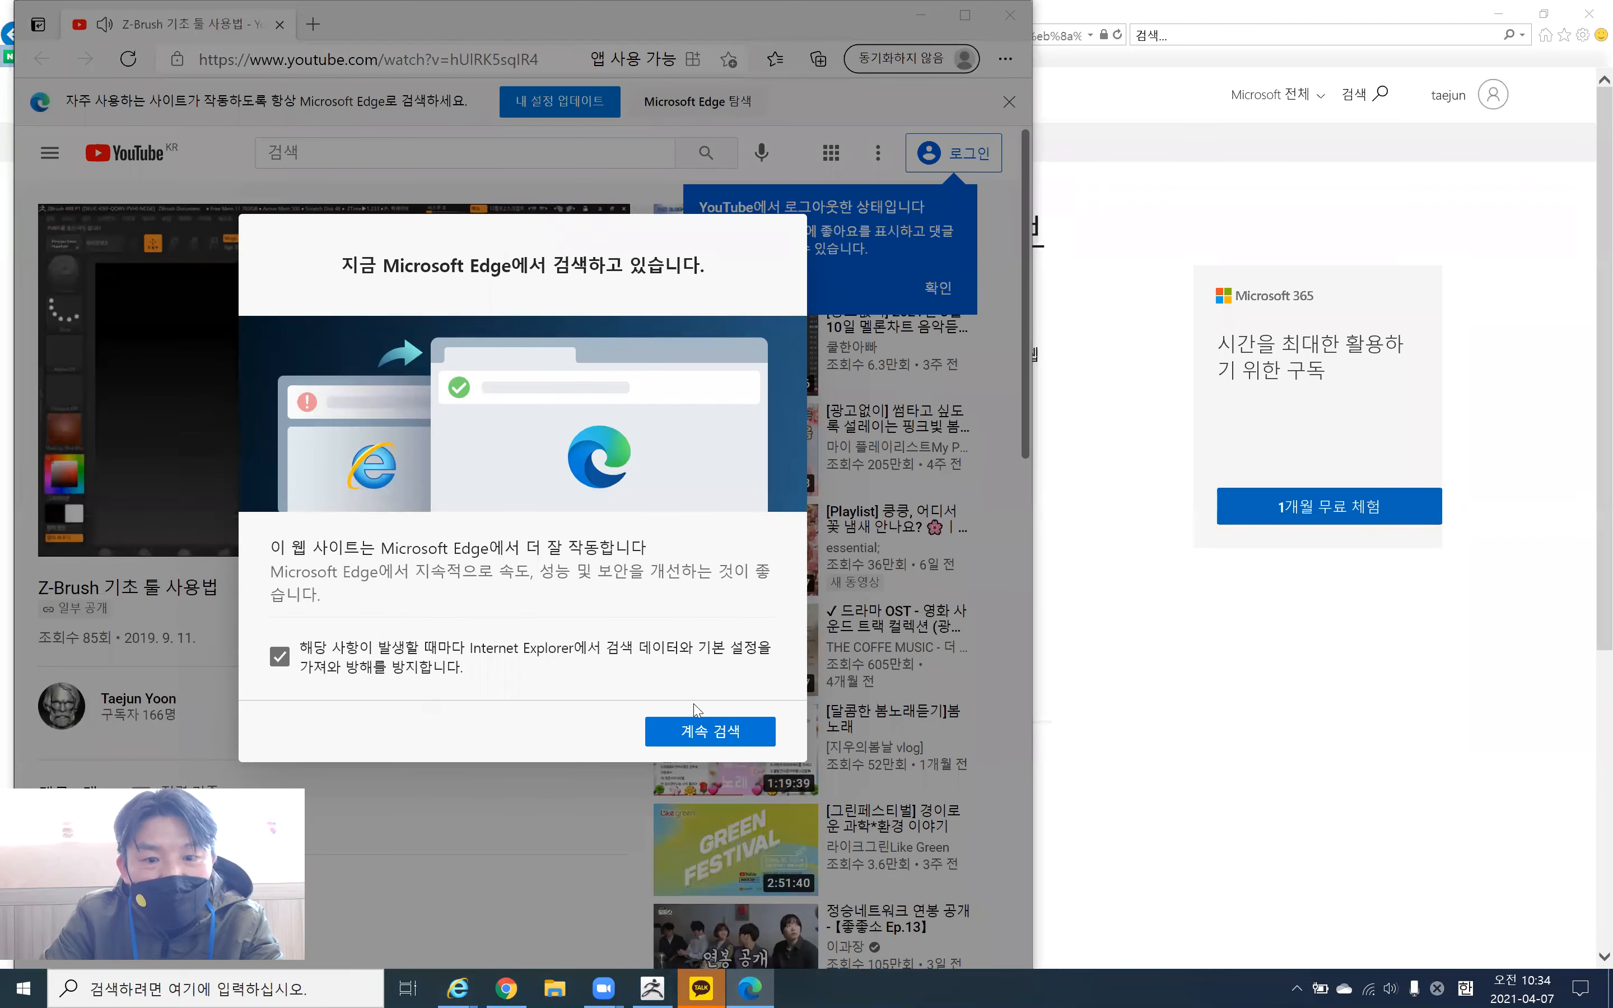
click(703, 731)
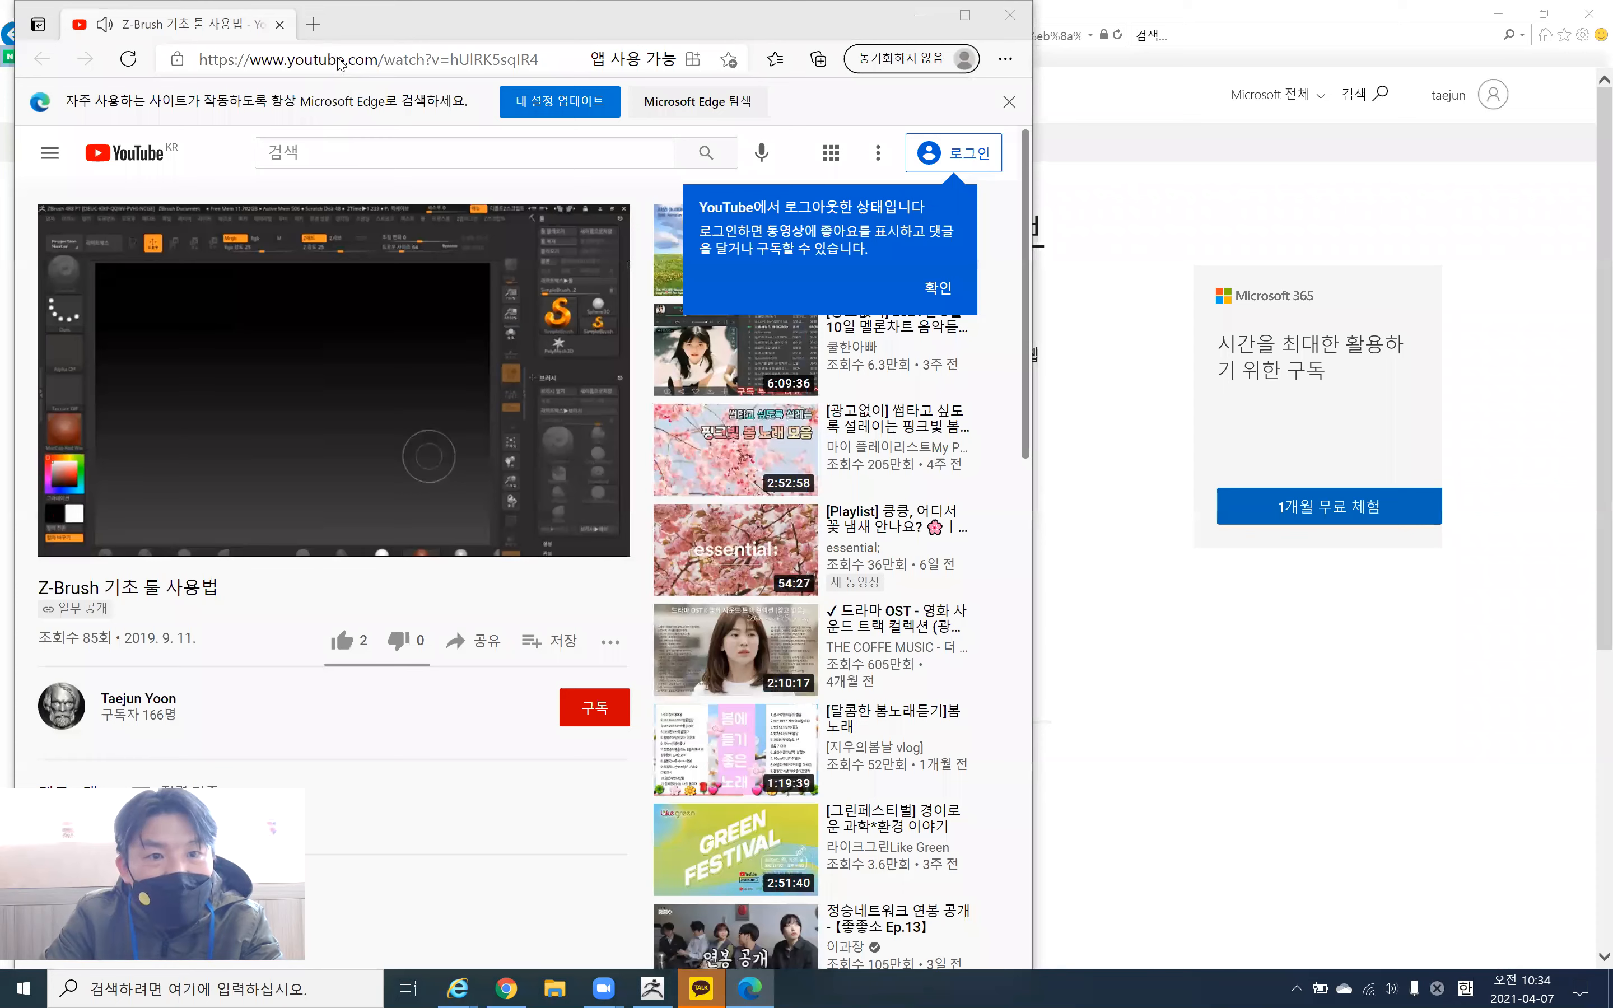
click(340, 63)
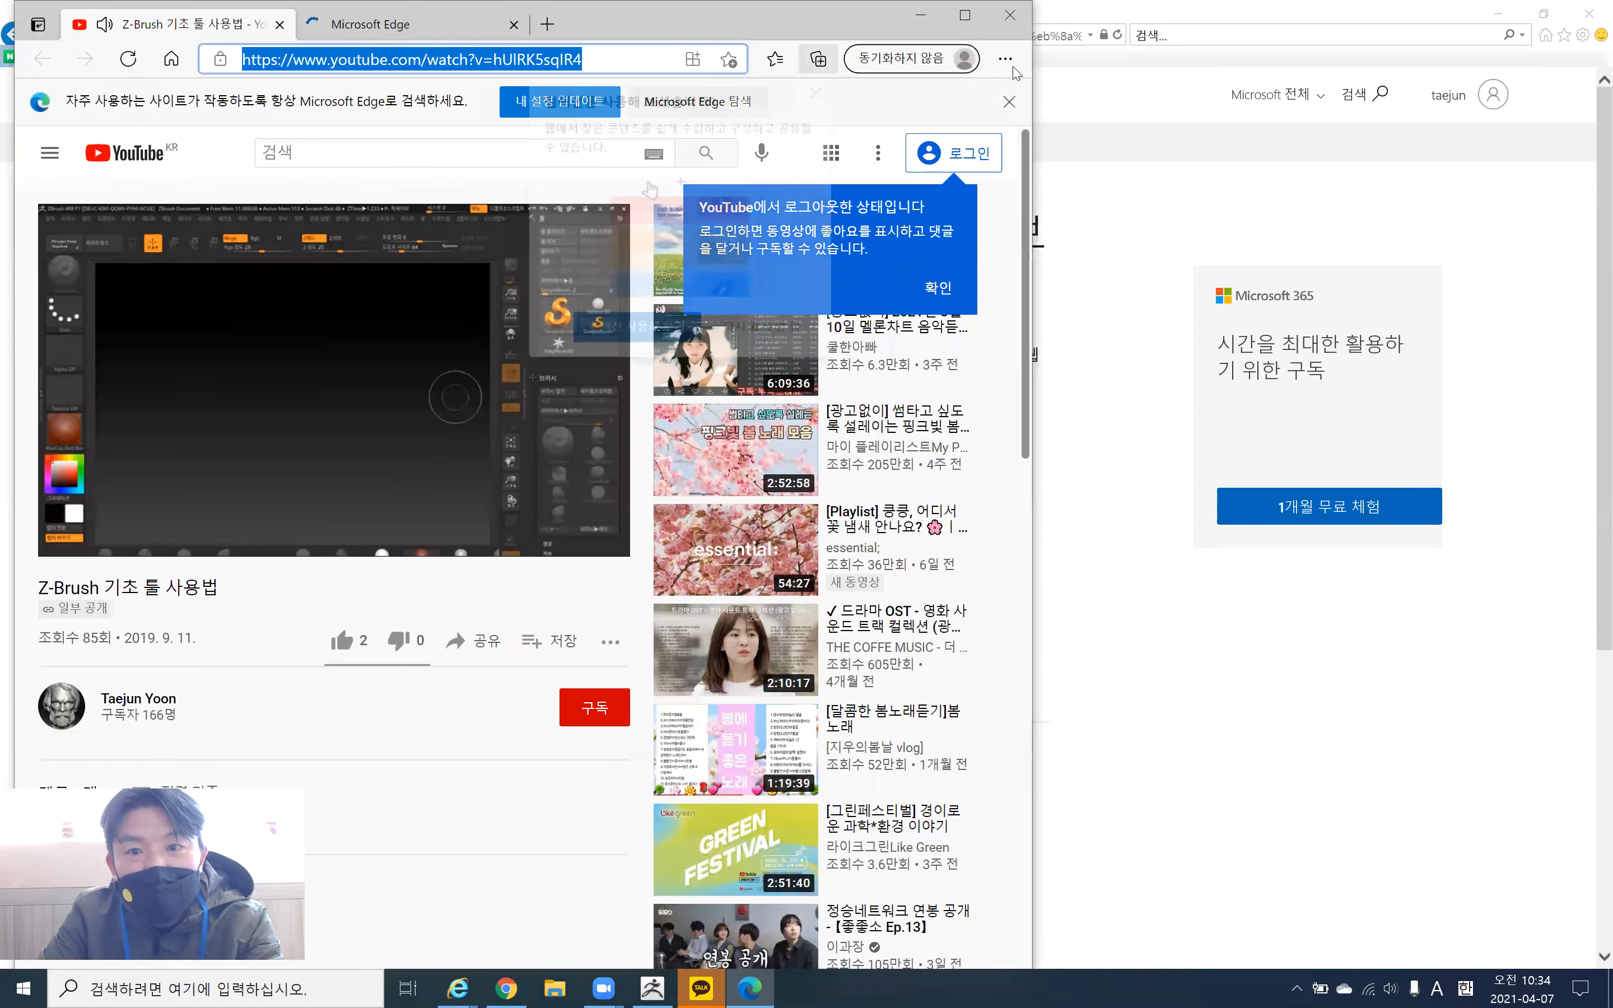
click(1011, 15)
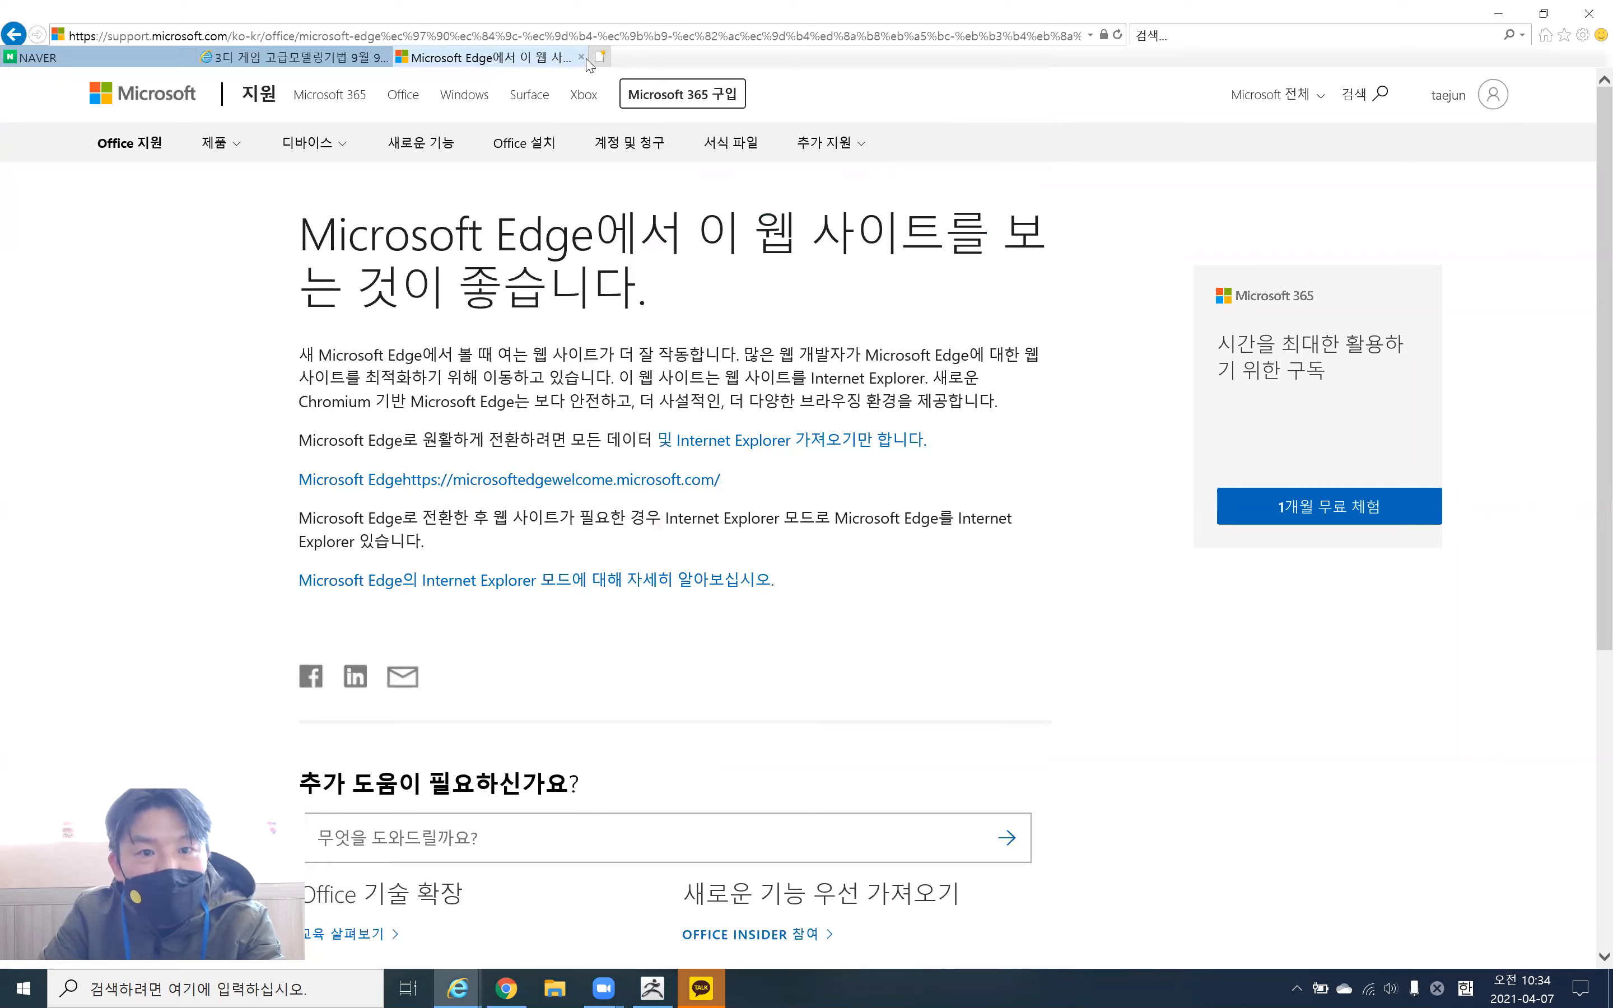
click(507, 989)
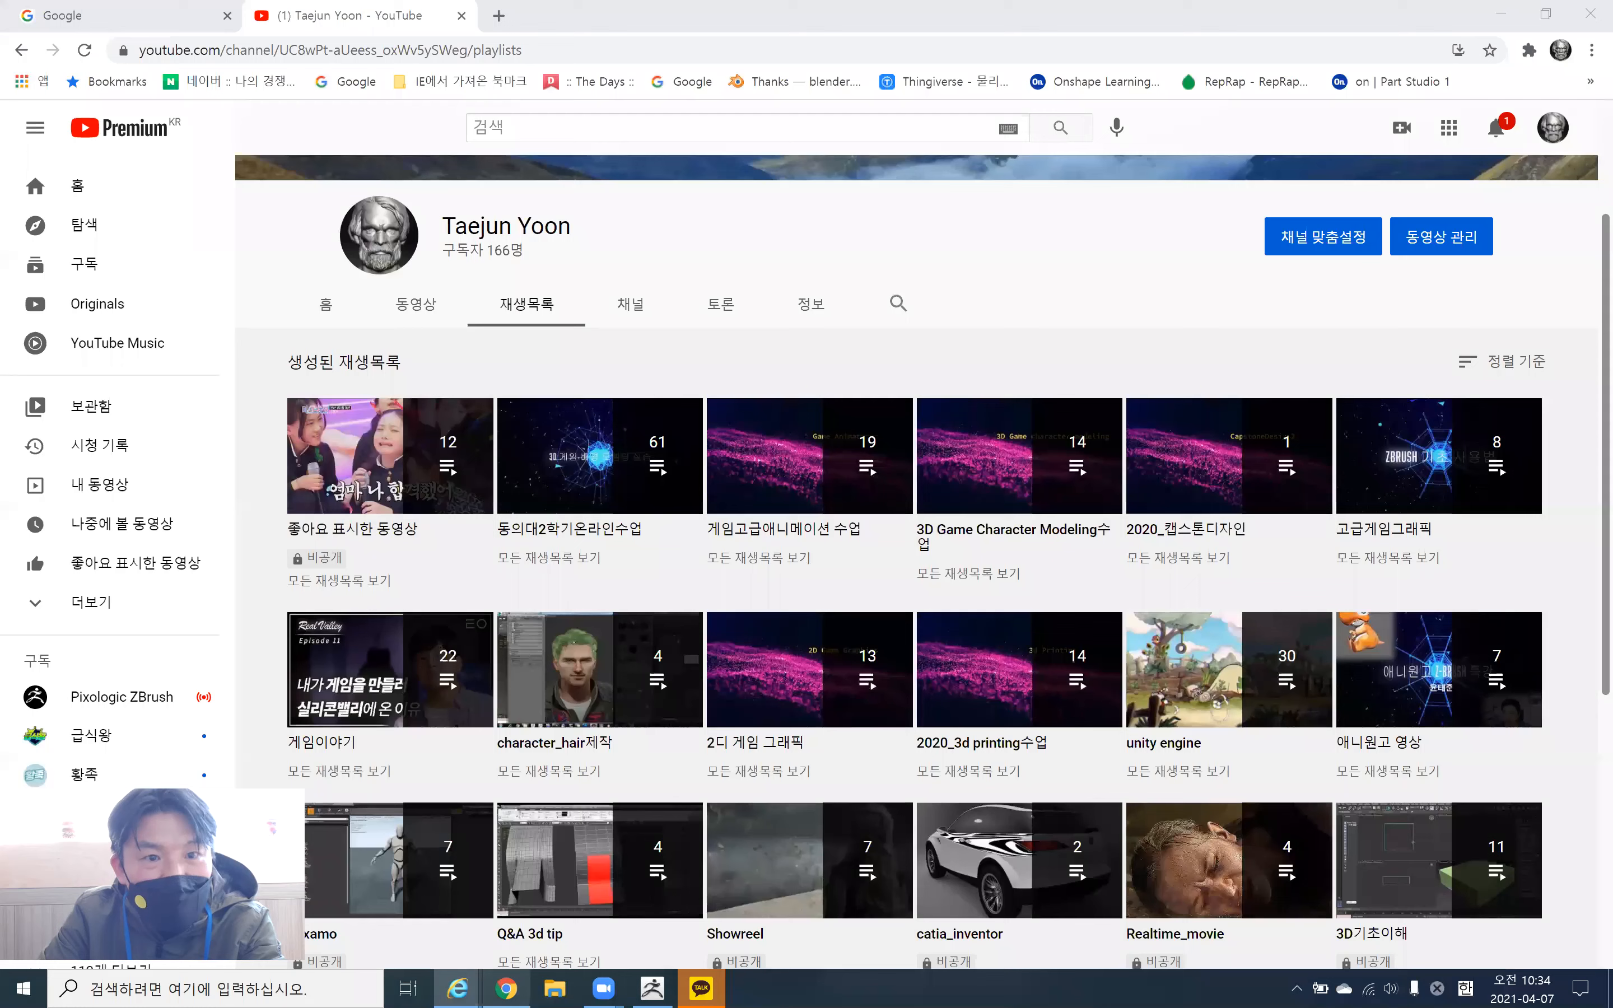
click(256, 52)
text(https://www.youtube.com/watch?v=hUlRK5sqlR4)
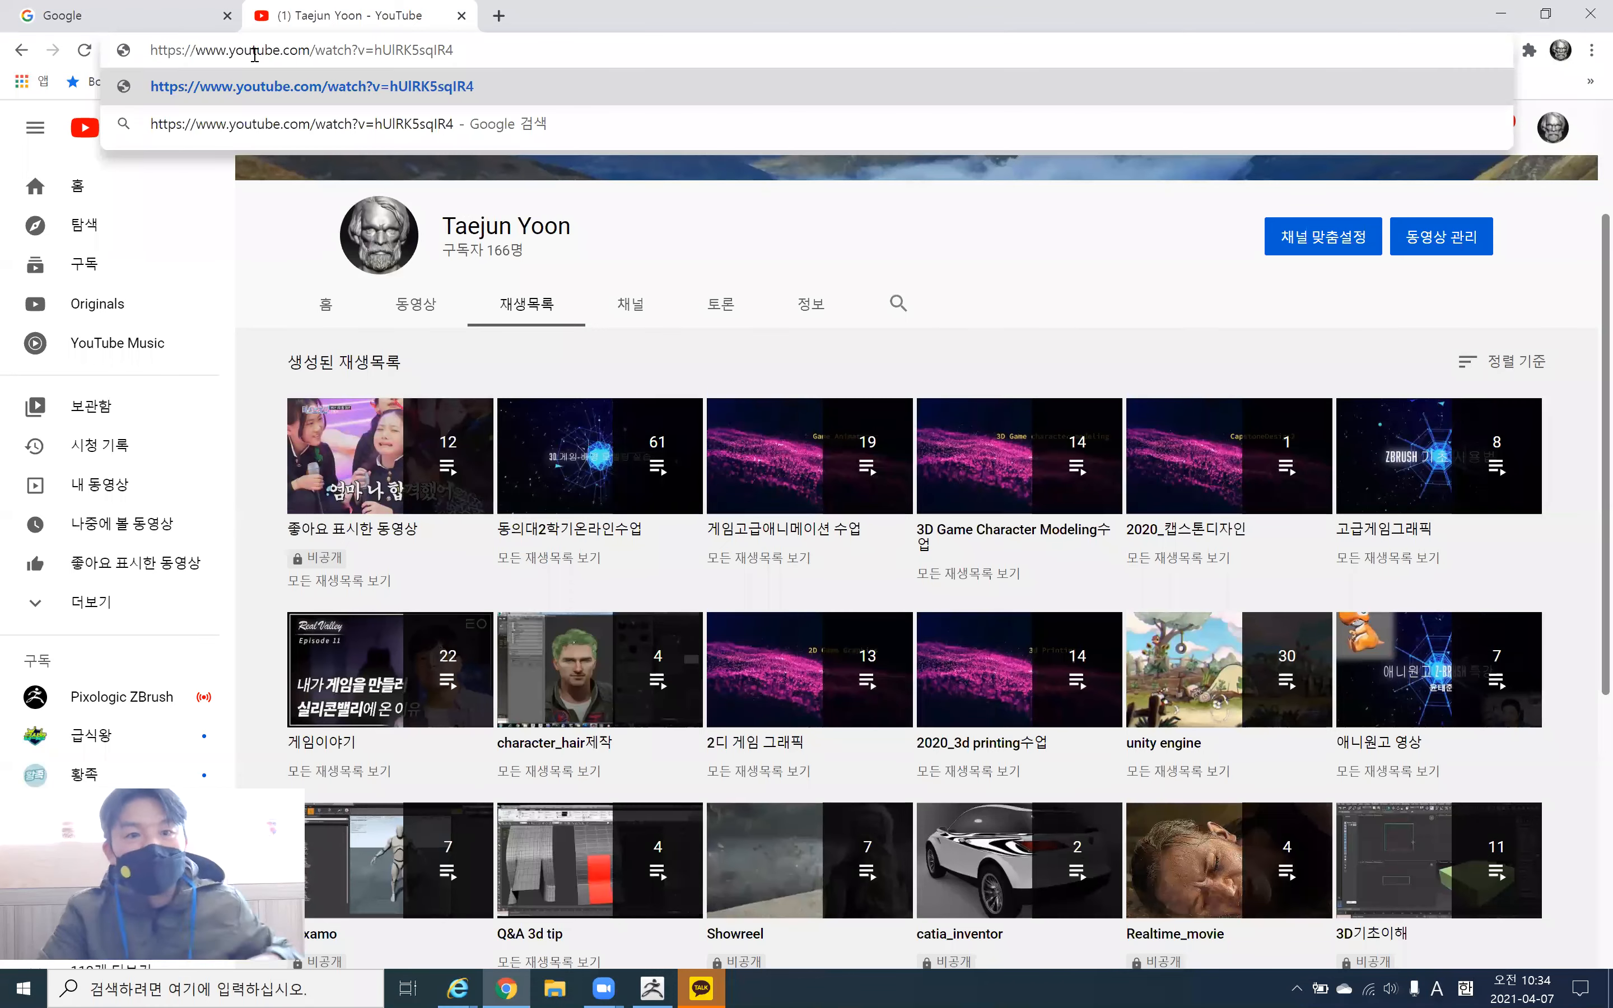
key(Return)
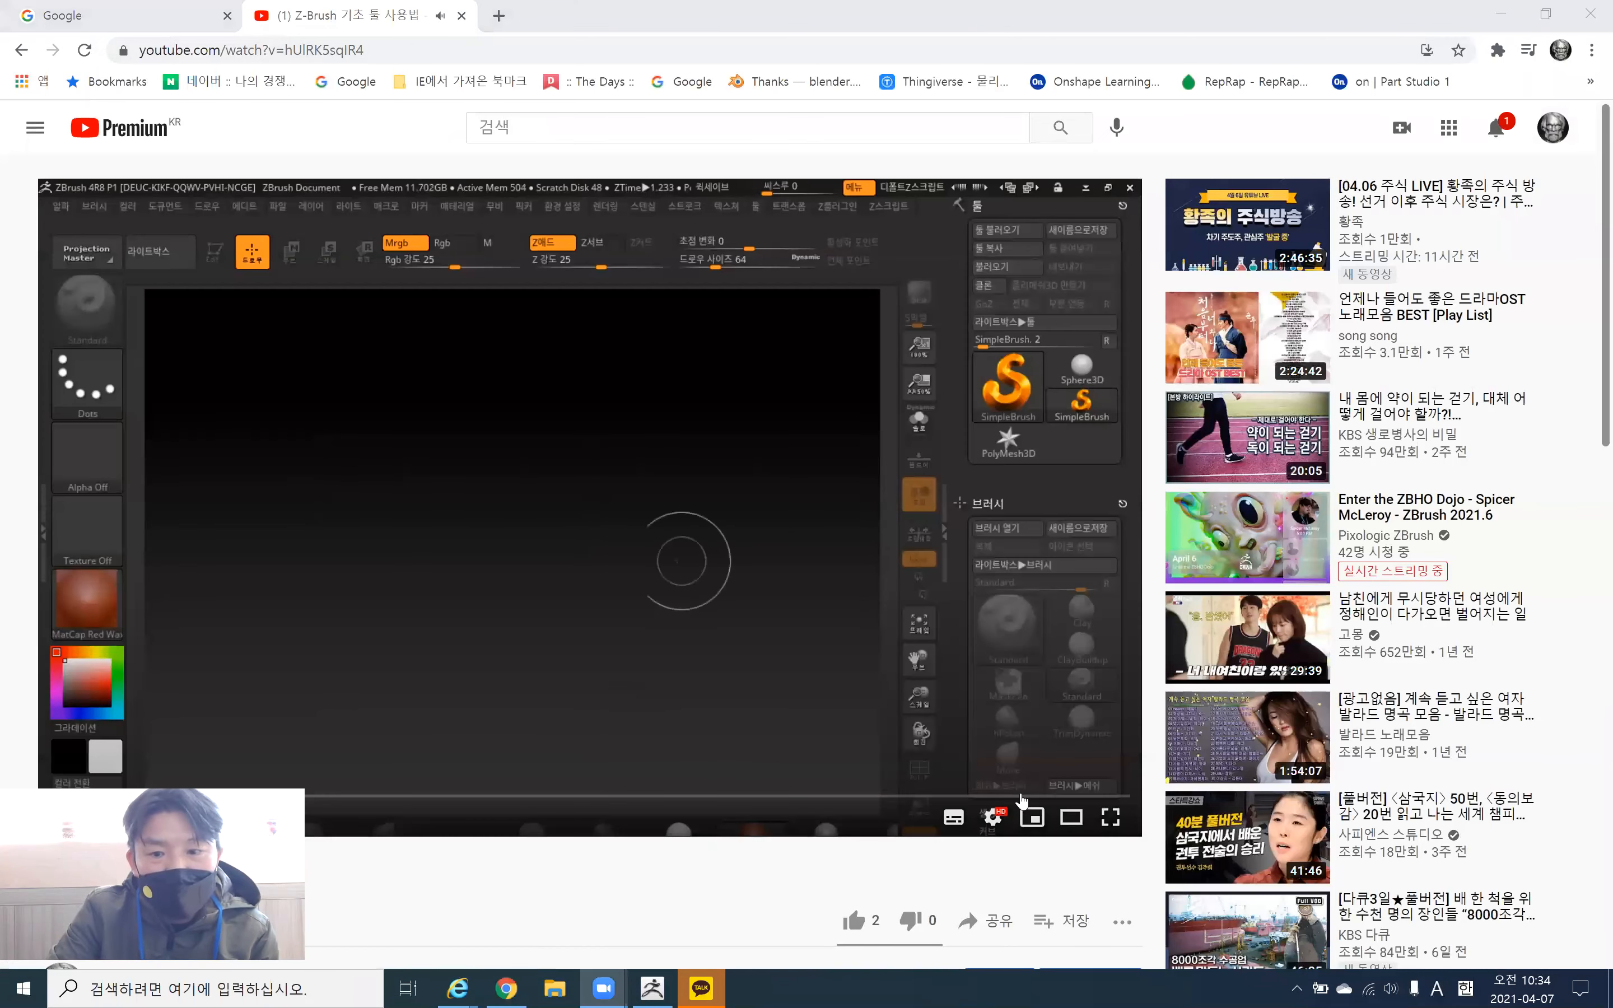
Show the Z-Brush 기초 툴 사용법 video in full screen
click(1127, 823)
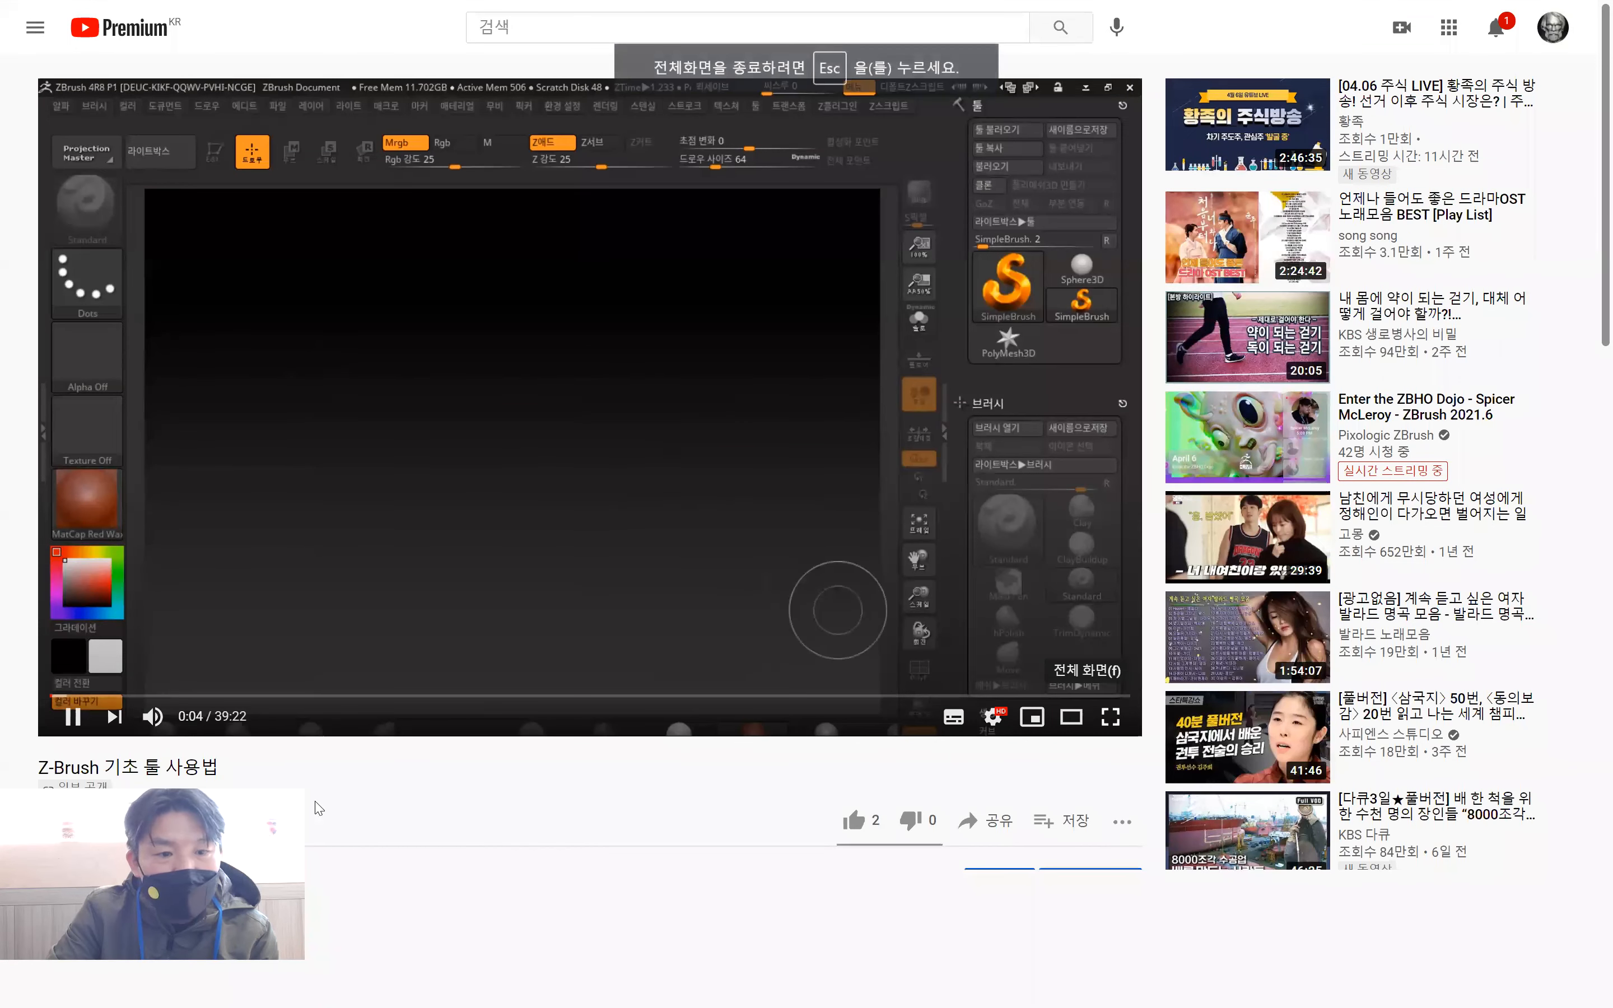
key(f)
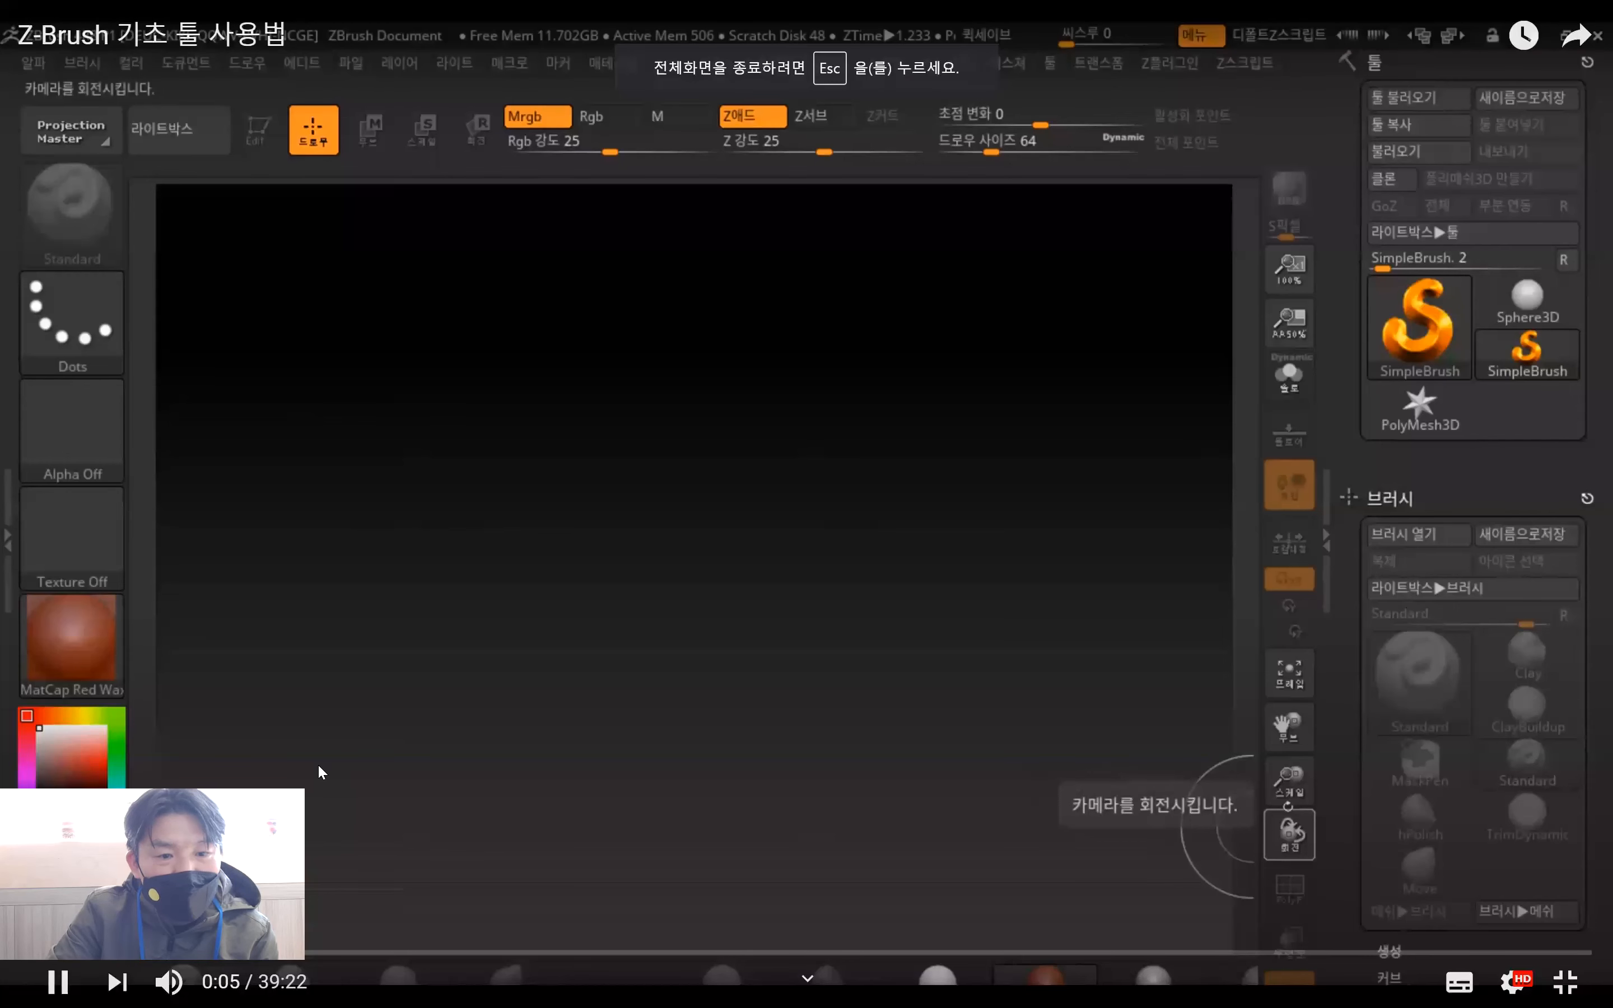
click(132, 773)
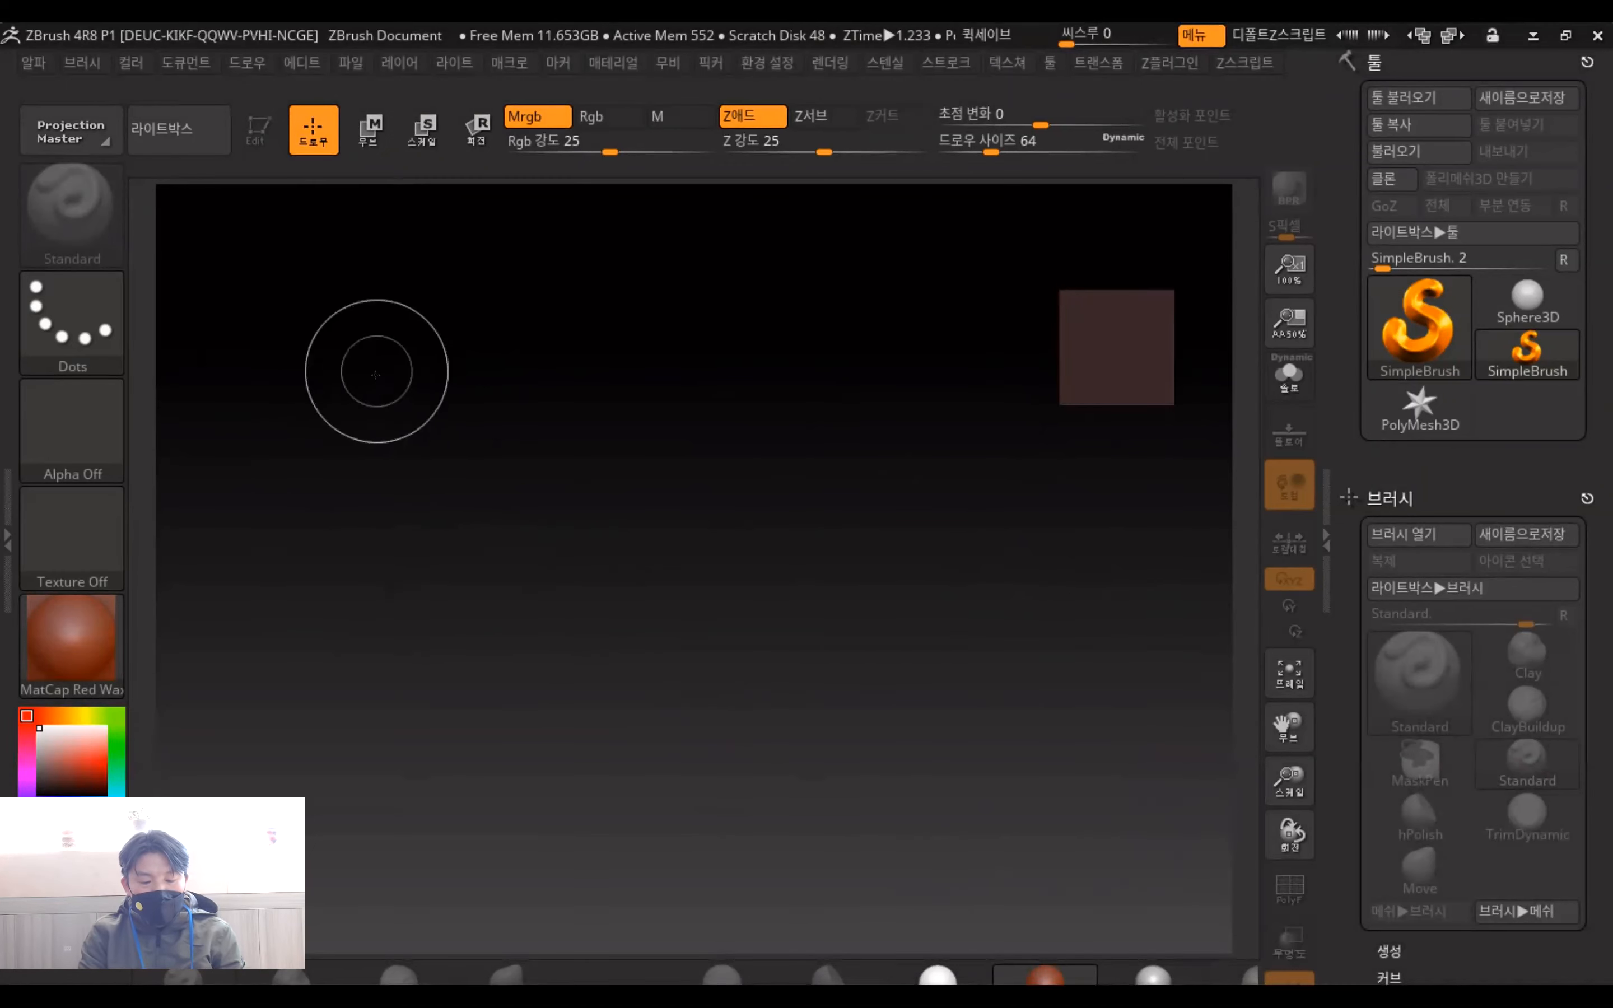
Paint overlapping SimpleBrush strokes across the upper middle of the ZBrush canvas with the Dots stroke
mouse_move(320, 504)
mouse_down()
mouse_move(473, 431)
mouse_move(460, 546)
mouse_move(587, 493)
mouse_move(667, 407)
mouse_move(632, 556)
mouse_move(754, 540)
mouse_move(840, 574)
mouse_up()
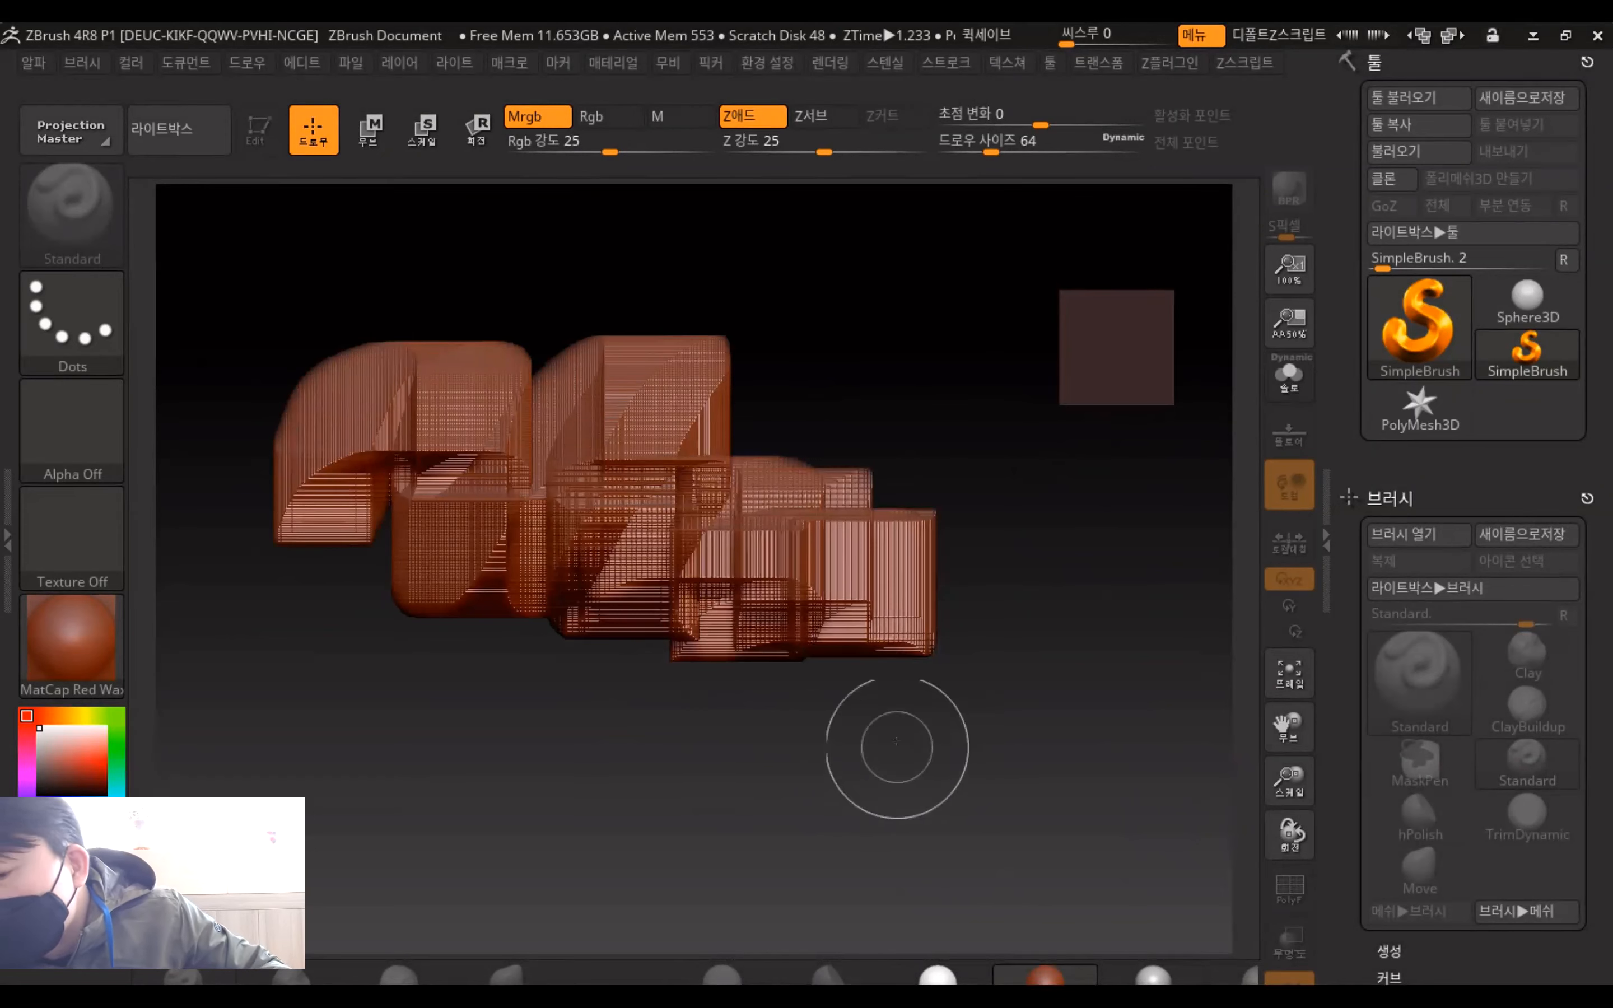
mouse_move(782, 454)
mouse_down()
mouse_move(846, 420)
mouse_move(810, 451)
mouse_up()
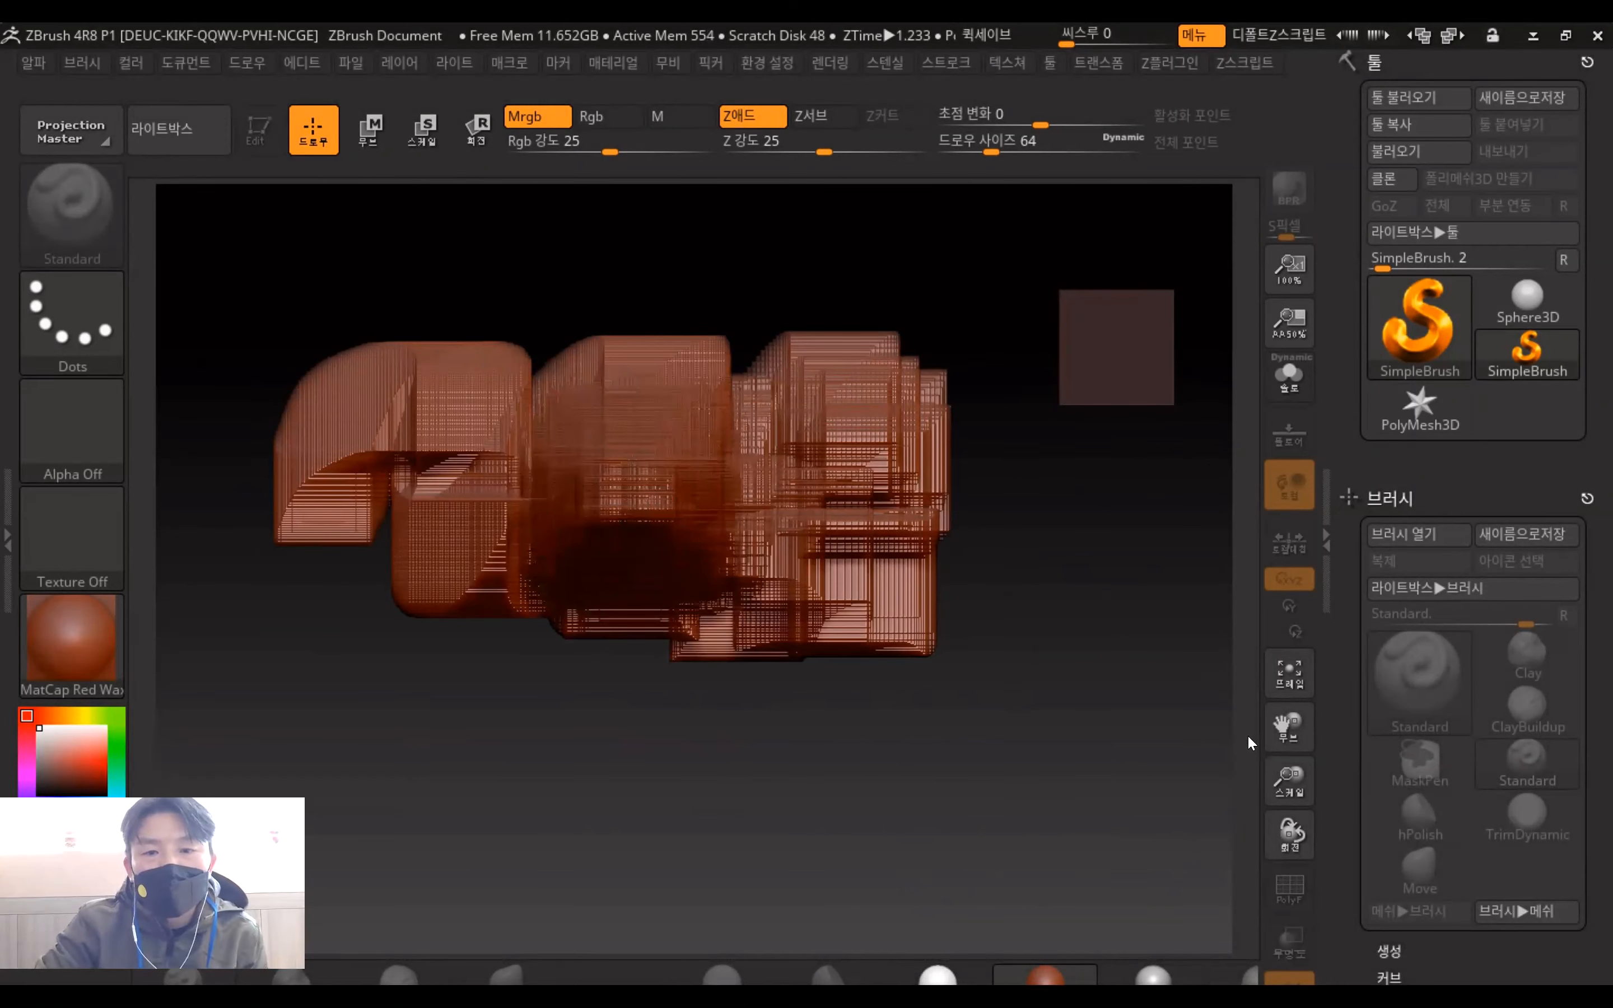
Draw a large Sphere3D above the existing sphere, a medium one between them, and six small ones across the existing sphere's surface
mouse_move(1080, 442)
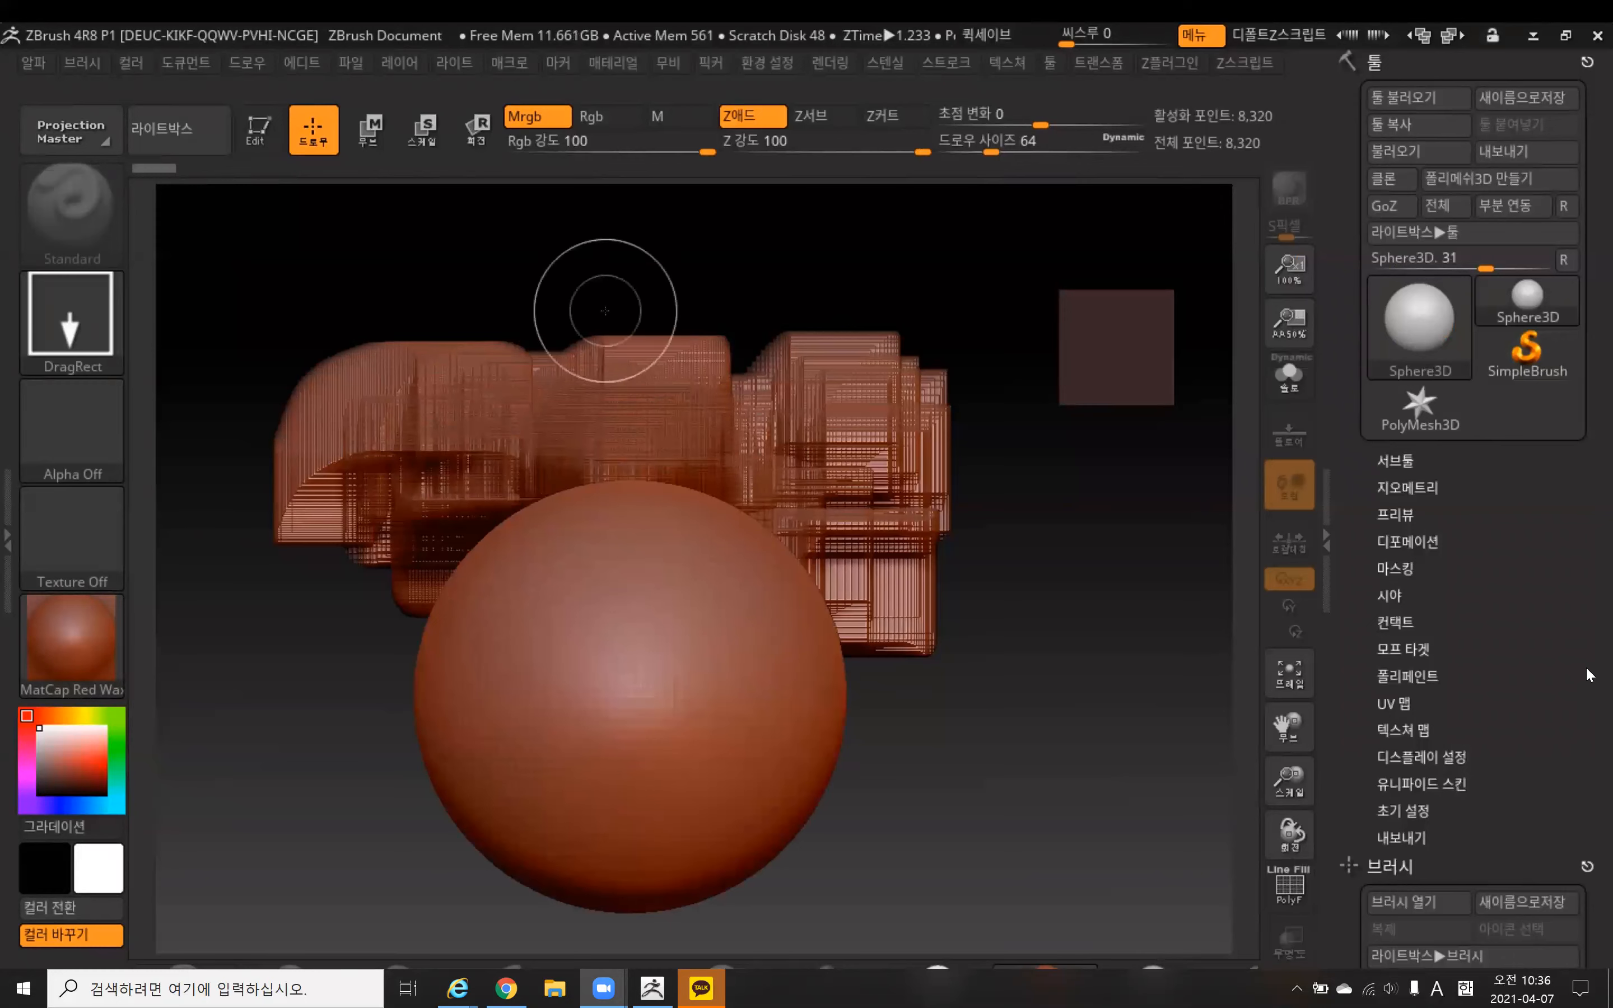
drag(659, 325, 742, 409)
drag(743, 475, 823, 555)
drag(718, 637, 772, 693)
drag(515, 637, 568, 689)
drag(610, 570, 650, 610)
drag(601, 734, 517, 855)
drag(737, 798, 737, 879)
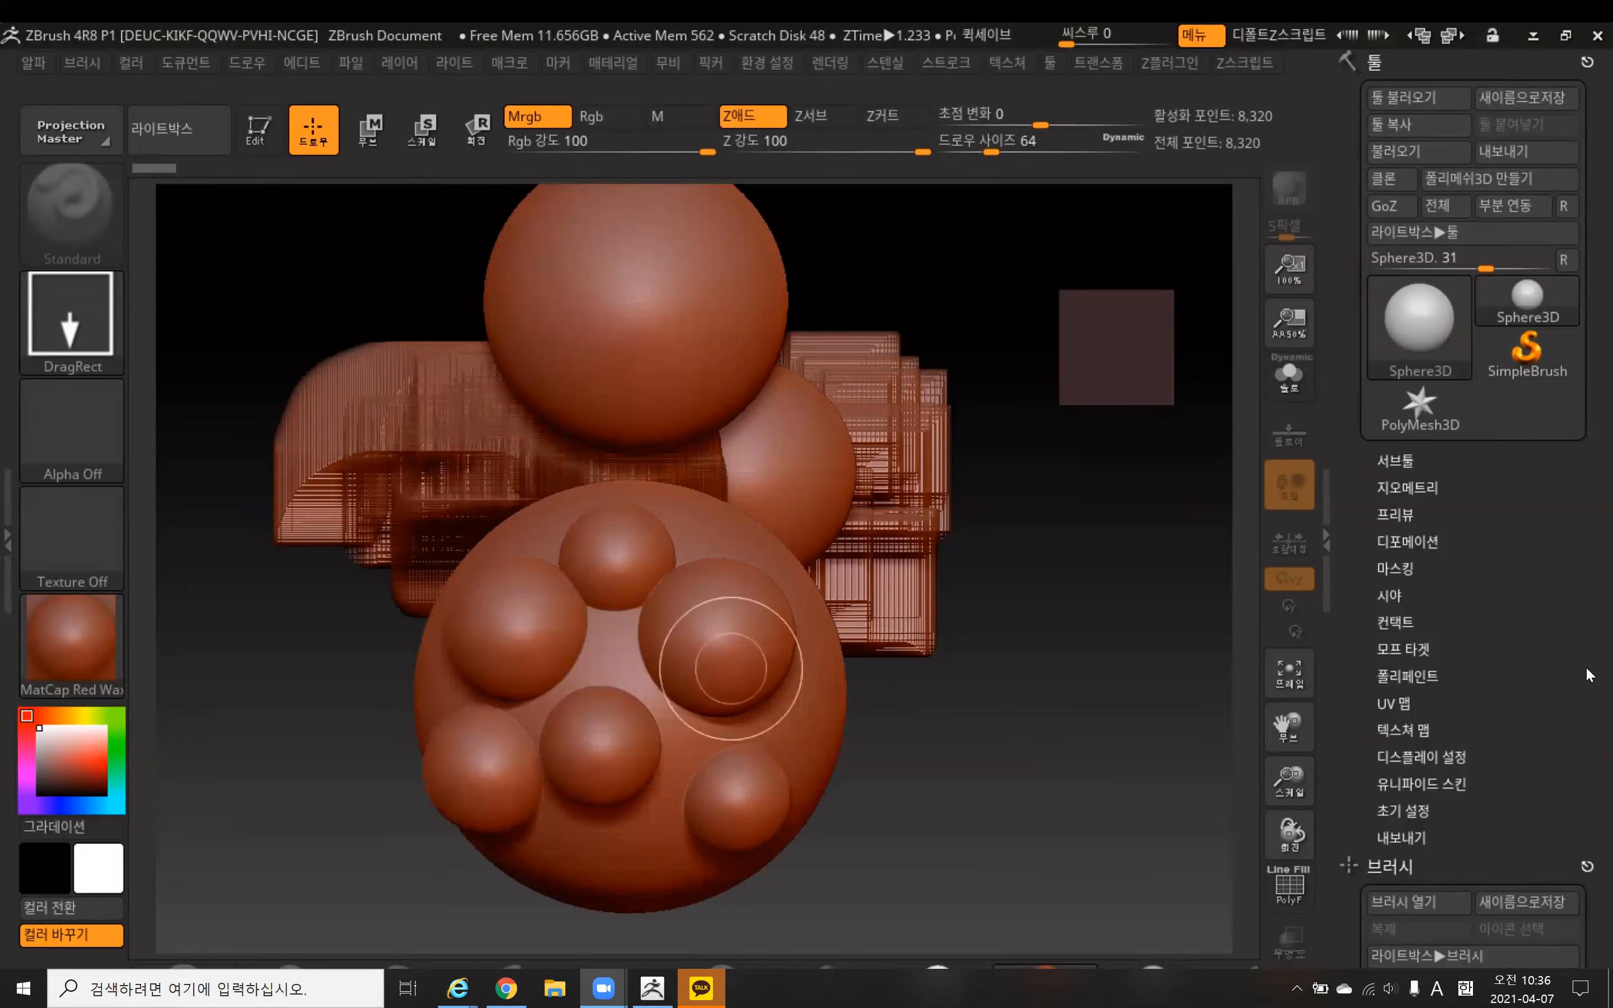
Add tiny Sphere3D copies onto five of the small spheres and two overlapping medium spheres onto the upper large sphere
drag(732, 668, 736, 703)
drag(593, 748, 603, 784)
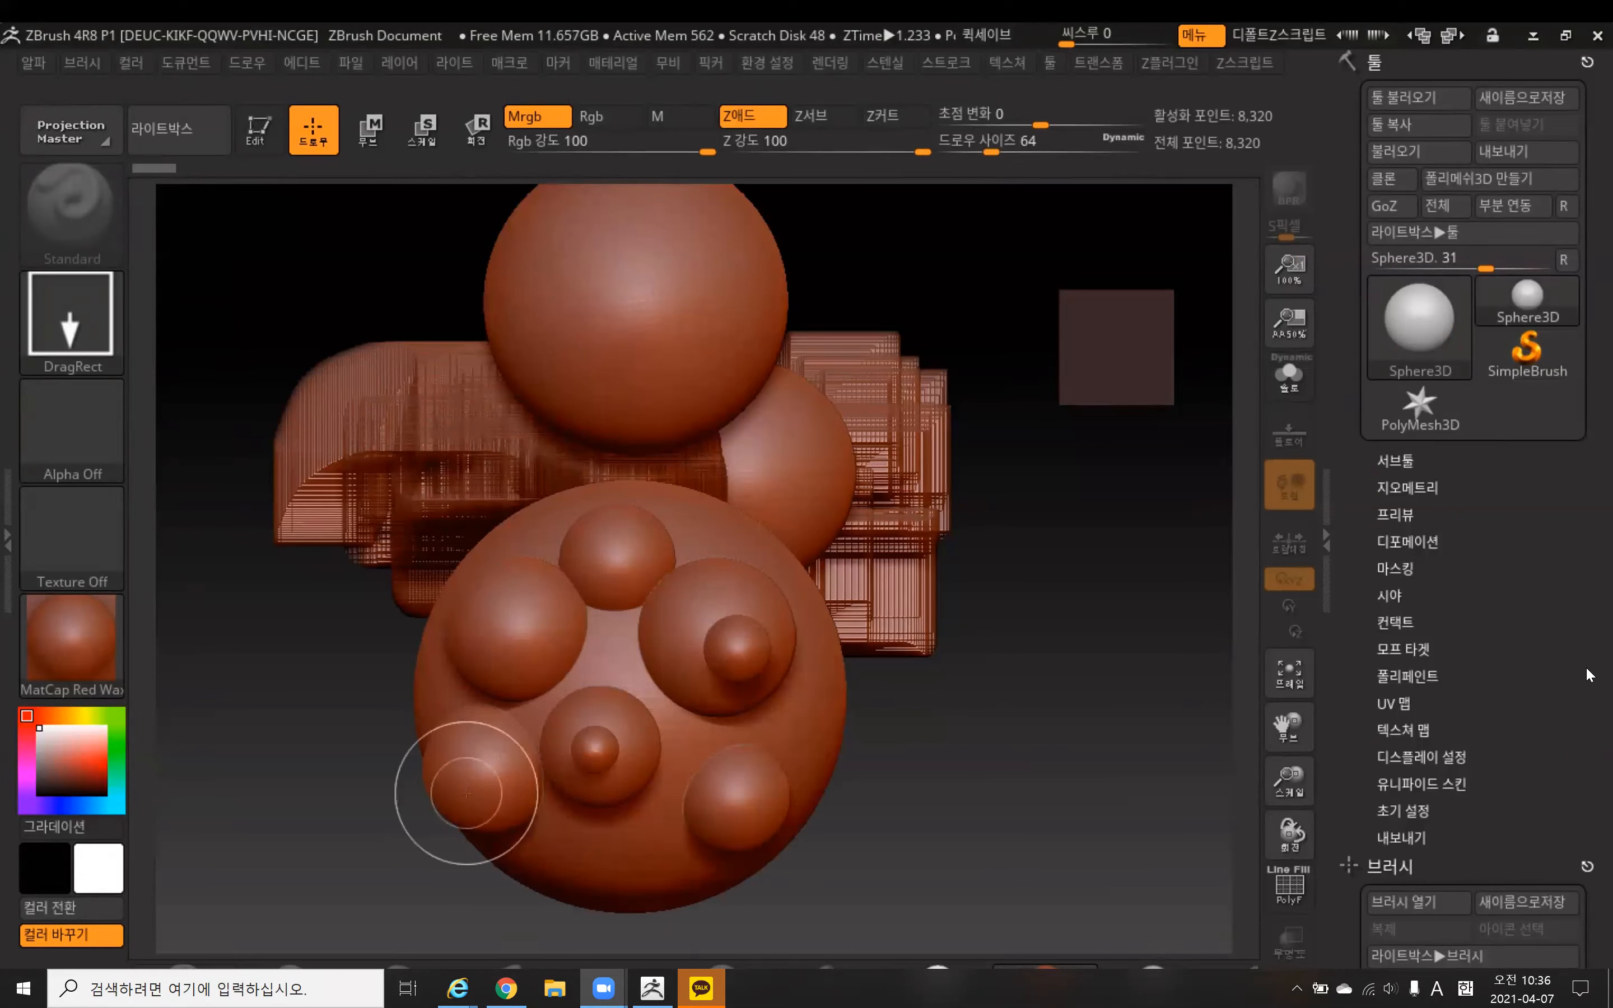
drag(467, 793, 474, 817)
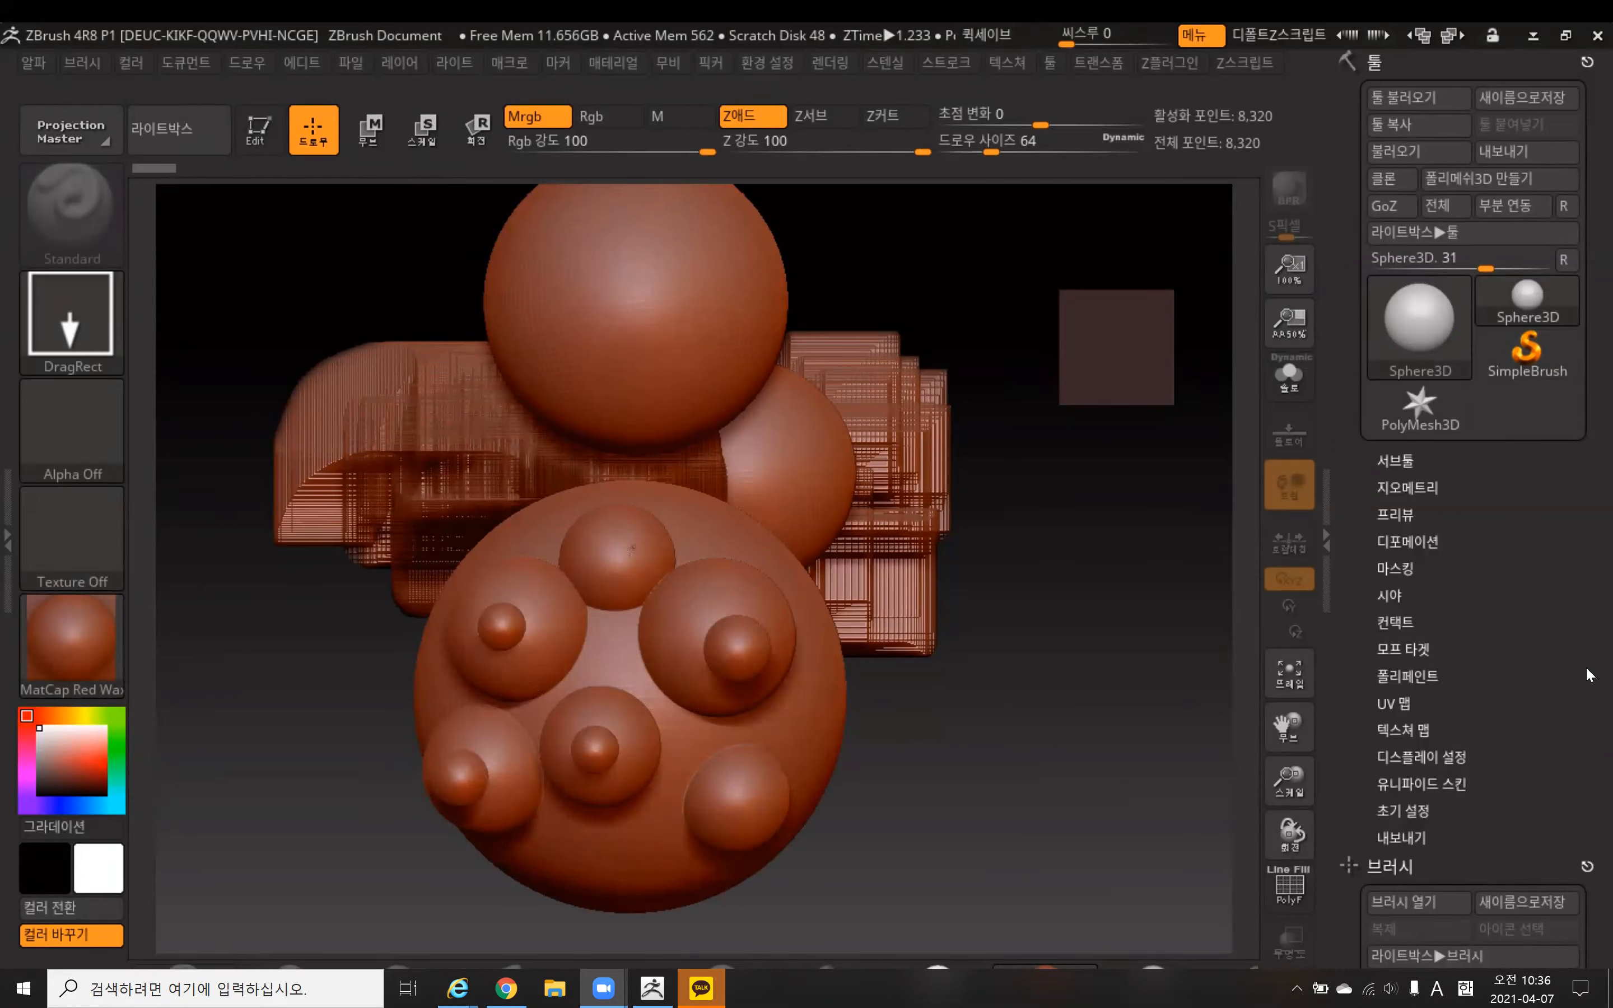
drag(697, 310, 699, 373)
drag(575, 300, 576, 400)
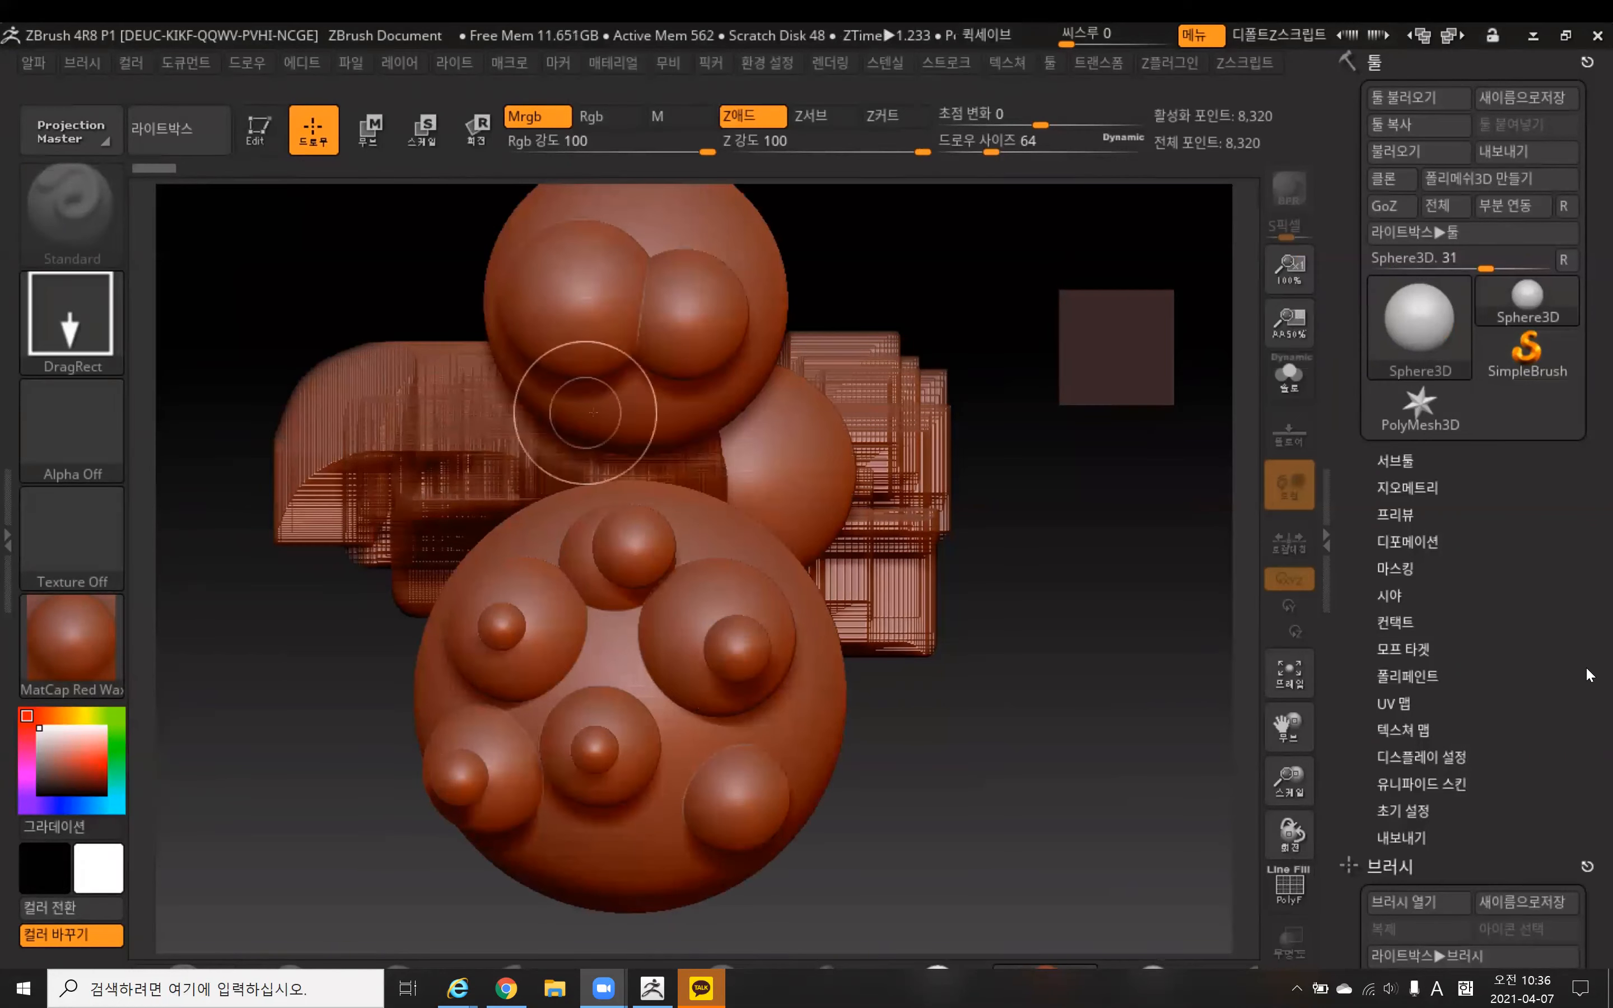
Draw three more medium Sphere3D copies in an arc down the right side of the sphere cluster
drag(857, 293, 859, 364)
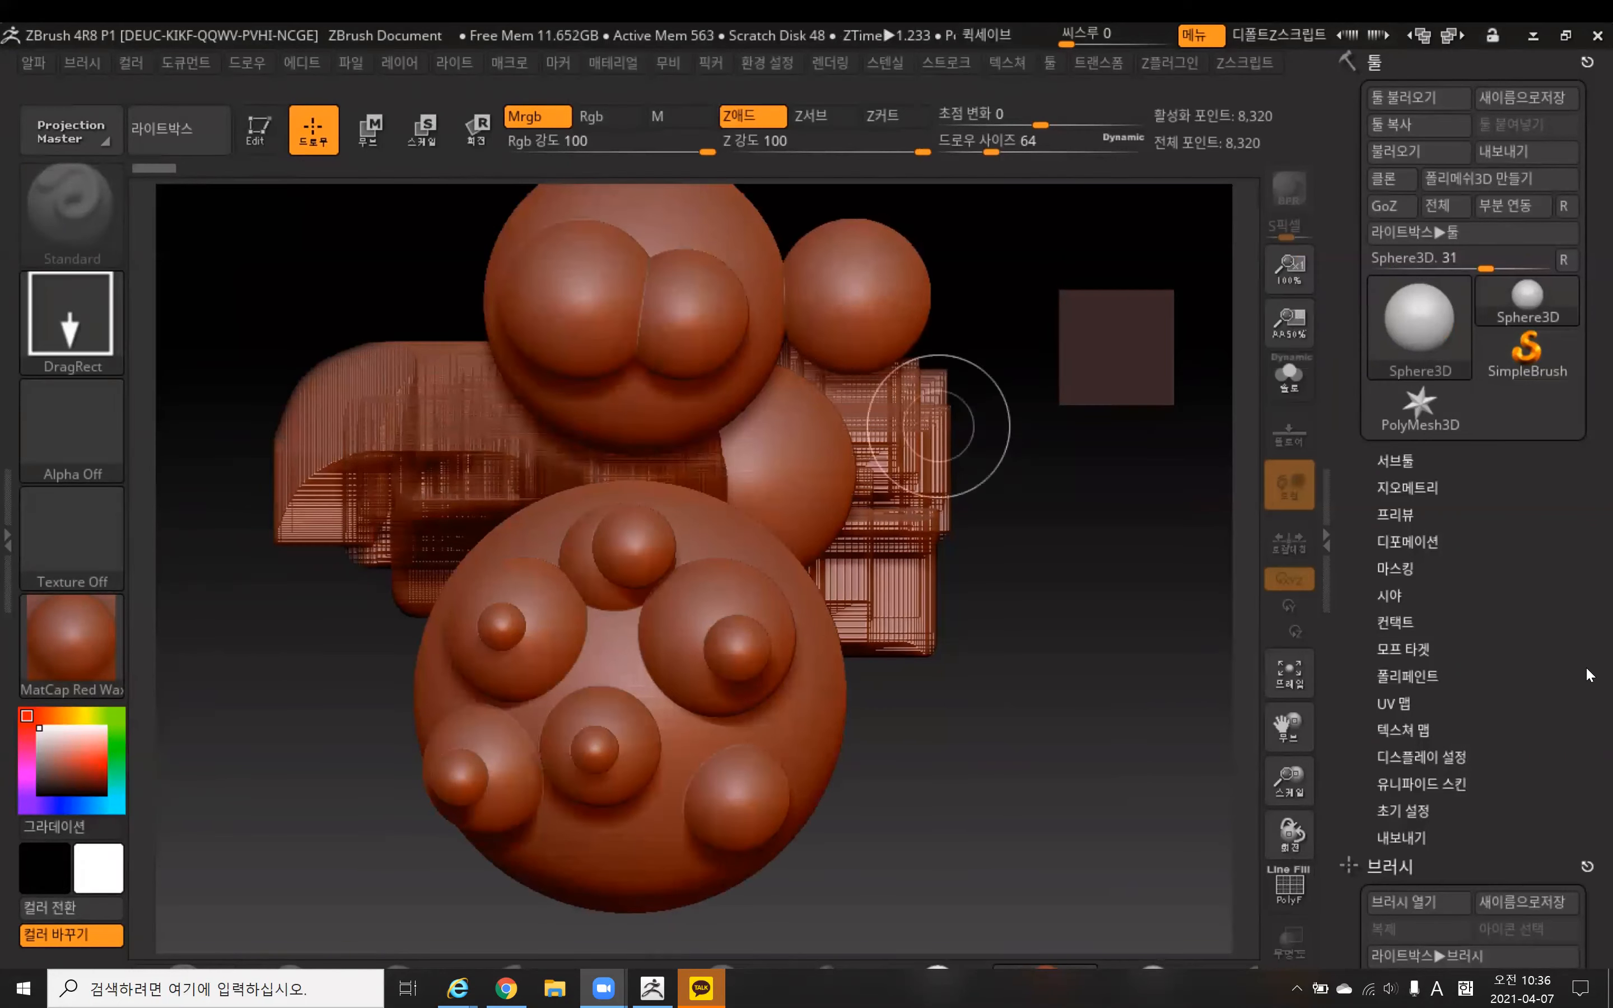
drag(958, 417, 960, 483)
drag(962, 581, 965, 692)
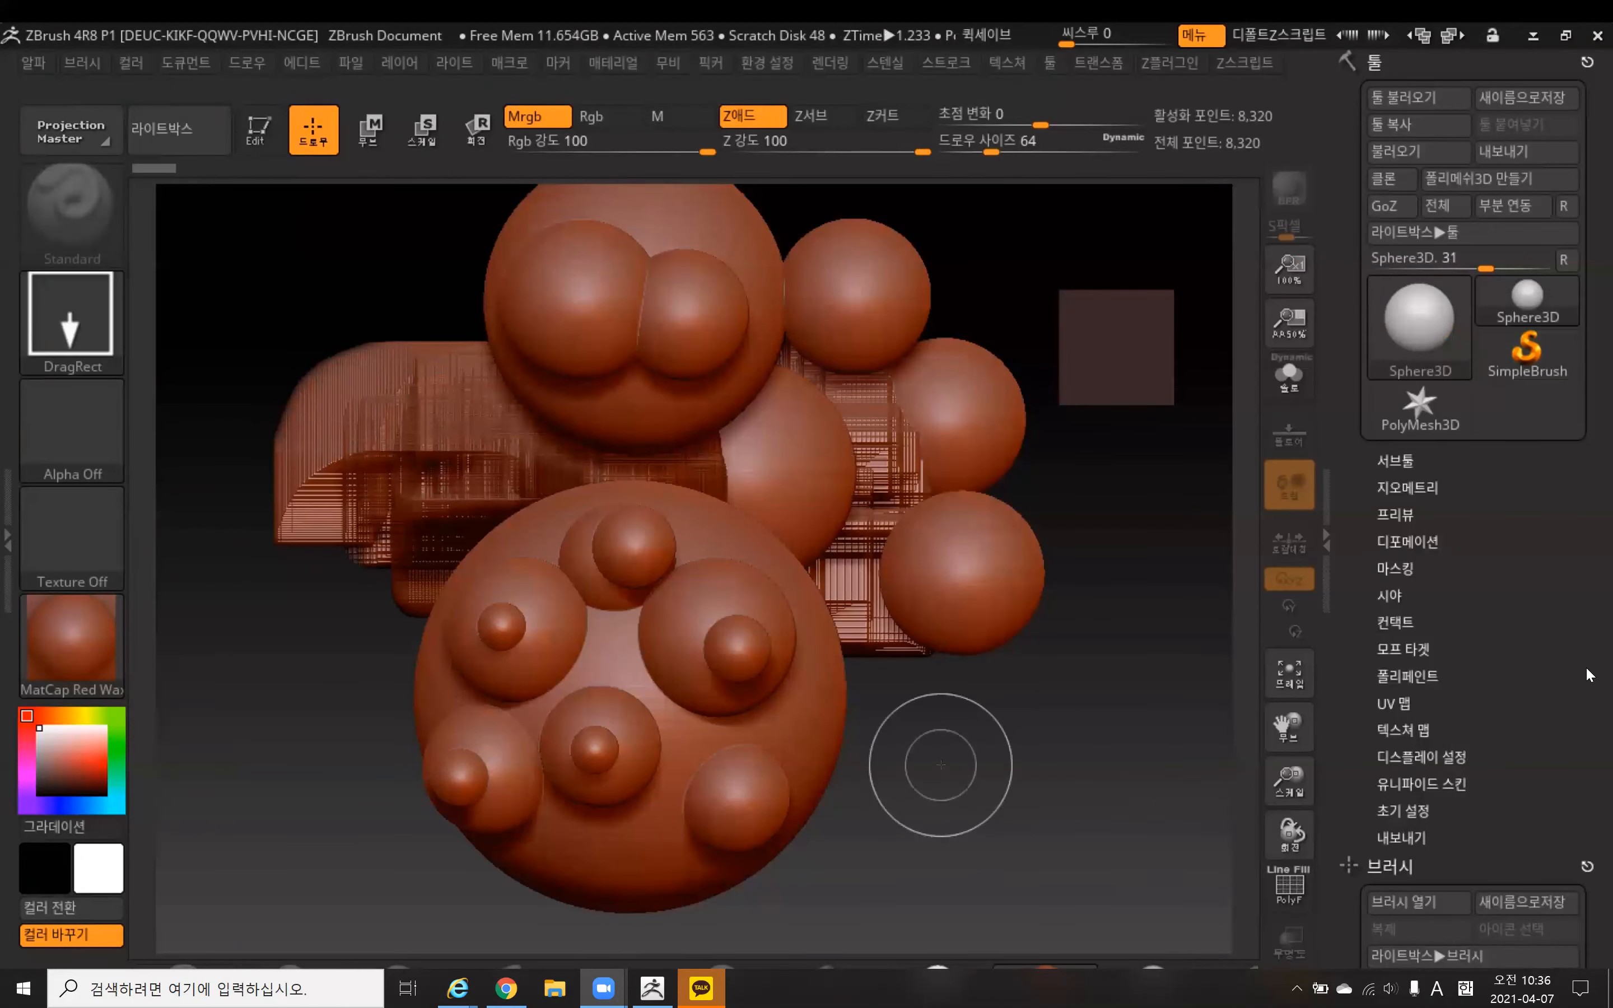
Clear the canvas and paint a long vertical Sphere3D chain with three short ones beside its upper end using the FreeHand stroke
key(ctrl+n)
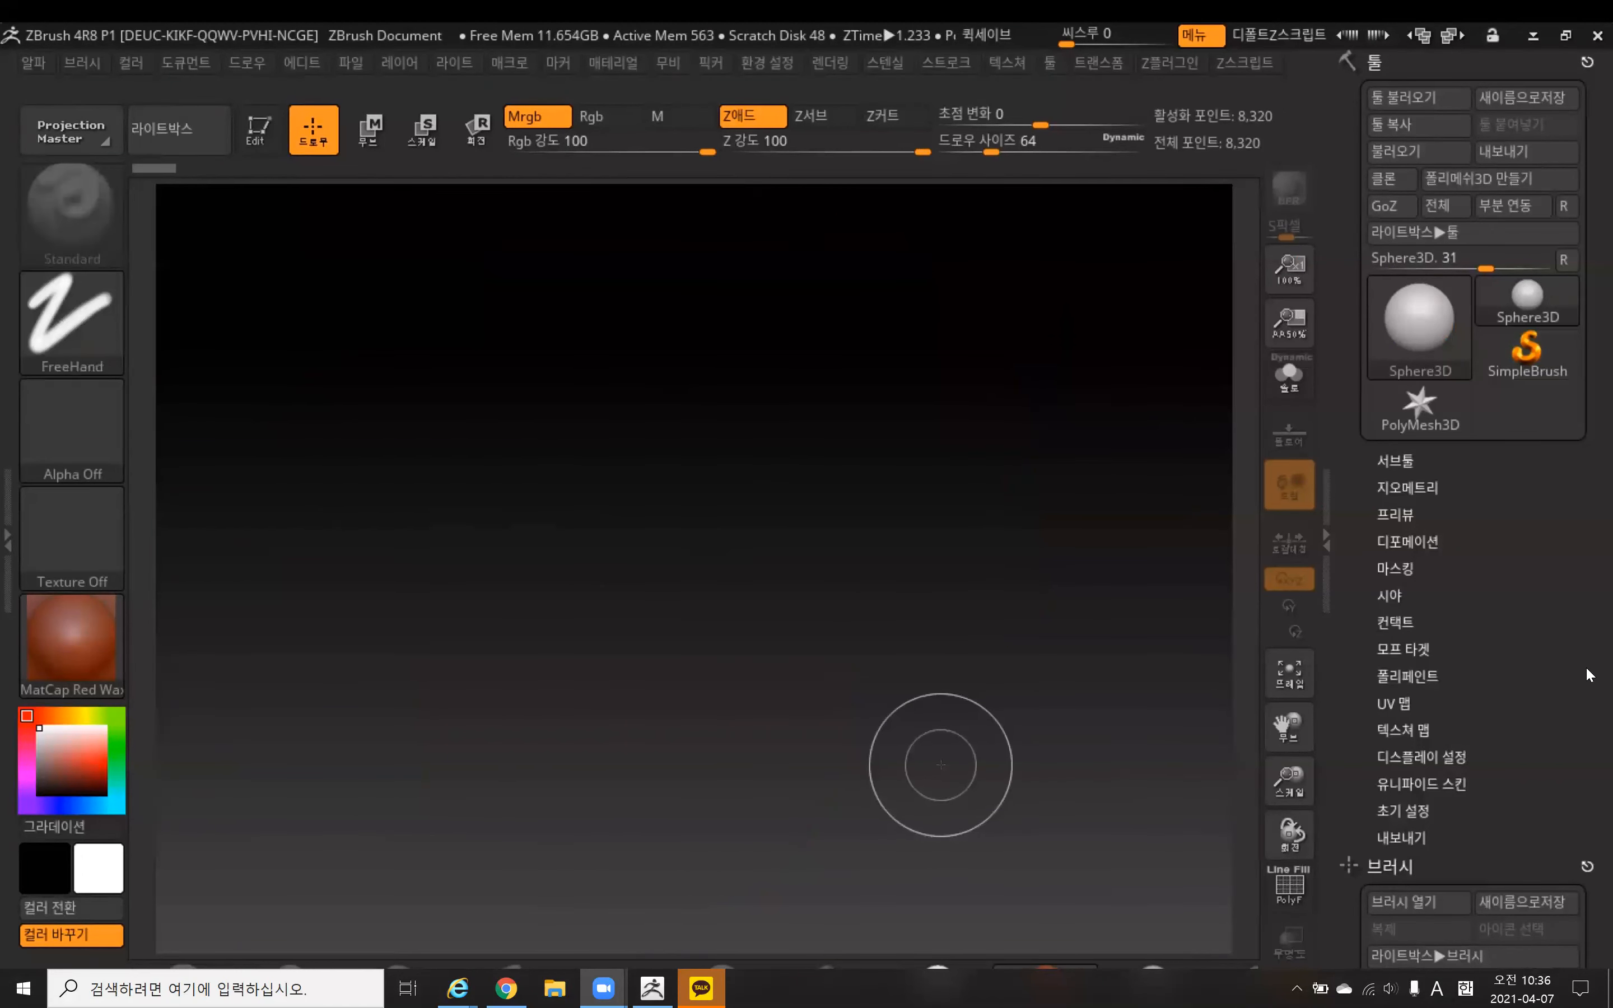
drag(645, 510, 667, 834)
mouse_move(709, 429)
mouse_down()
mouse_move(717, 480)
mouse_move(691, 521)
mouse_up()
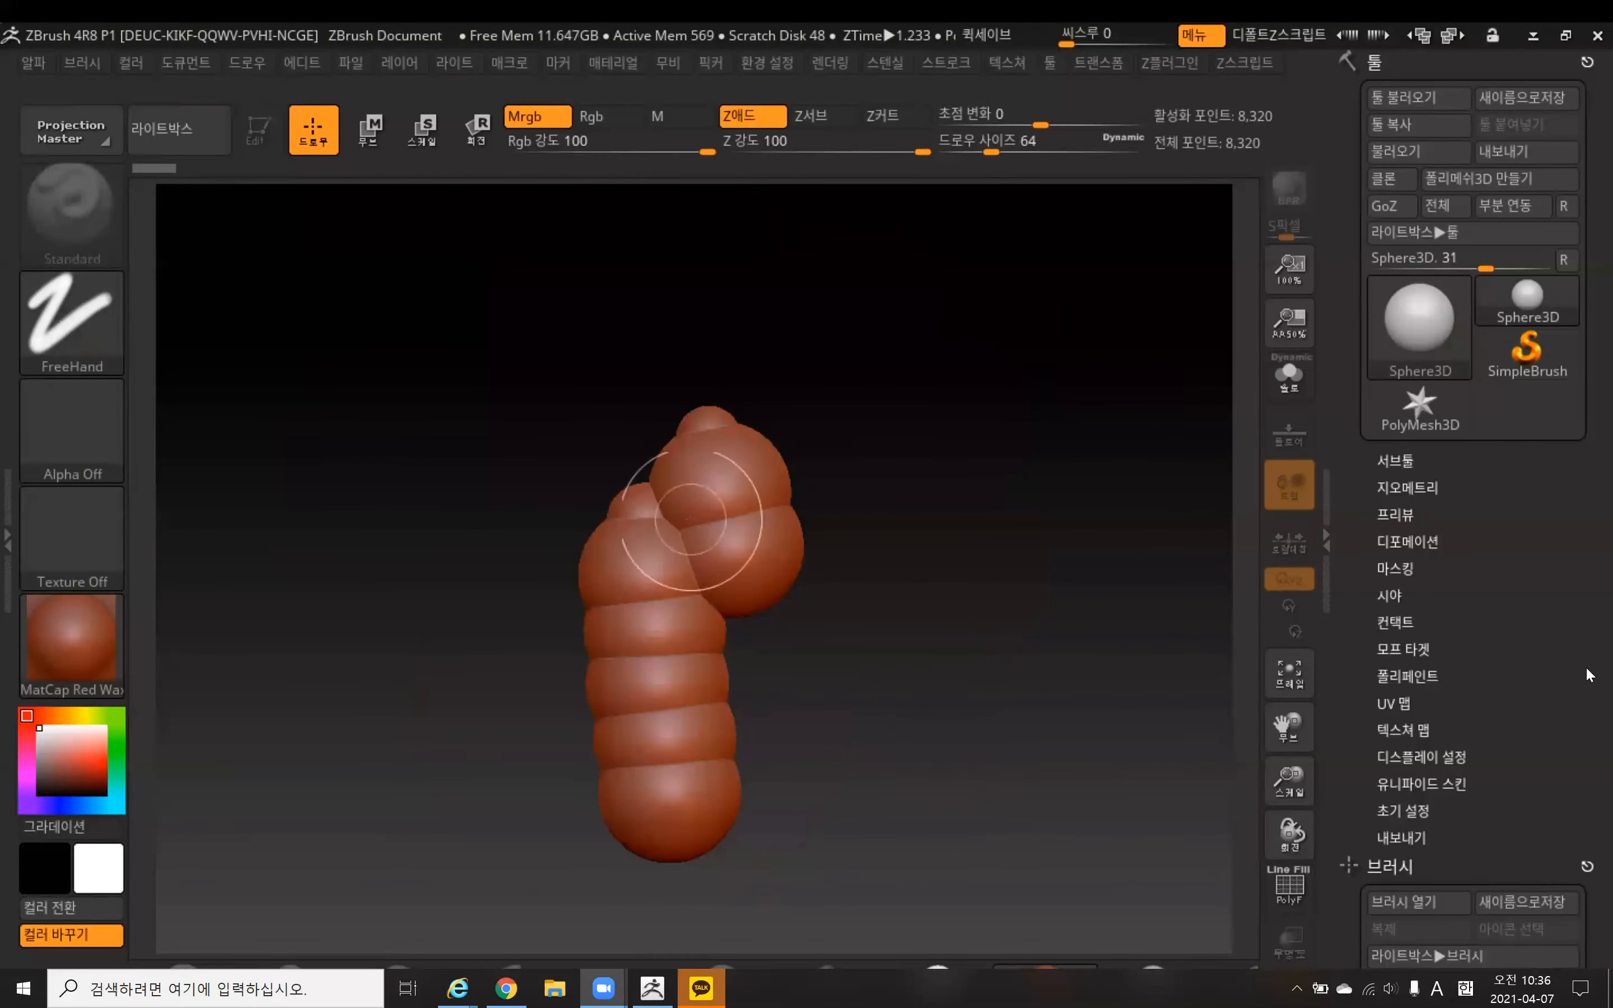
mouse_move(506, 400)
mouse_down()
mouse_move(522, 425)
mouse_move(575, 363)
mouse_move(596, 437)
mouse_up()
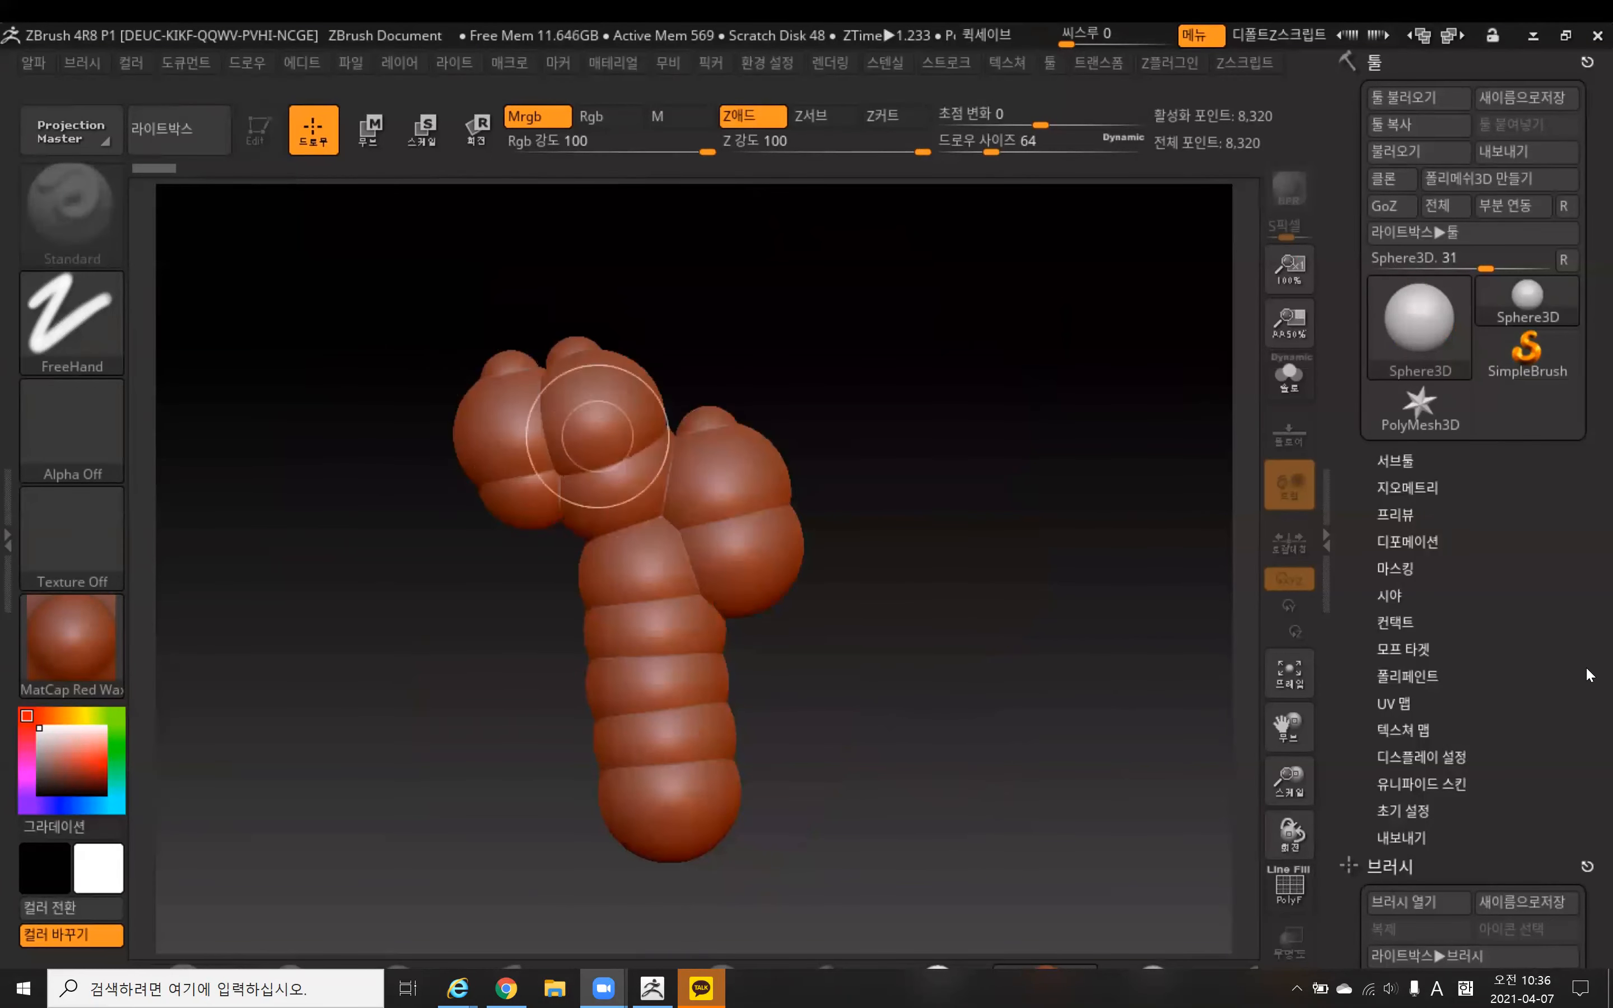
Clear the canvas, paint a short vertical Sphere3D chain in the center, and add a single small sphere beside it
key(ctrl+n)
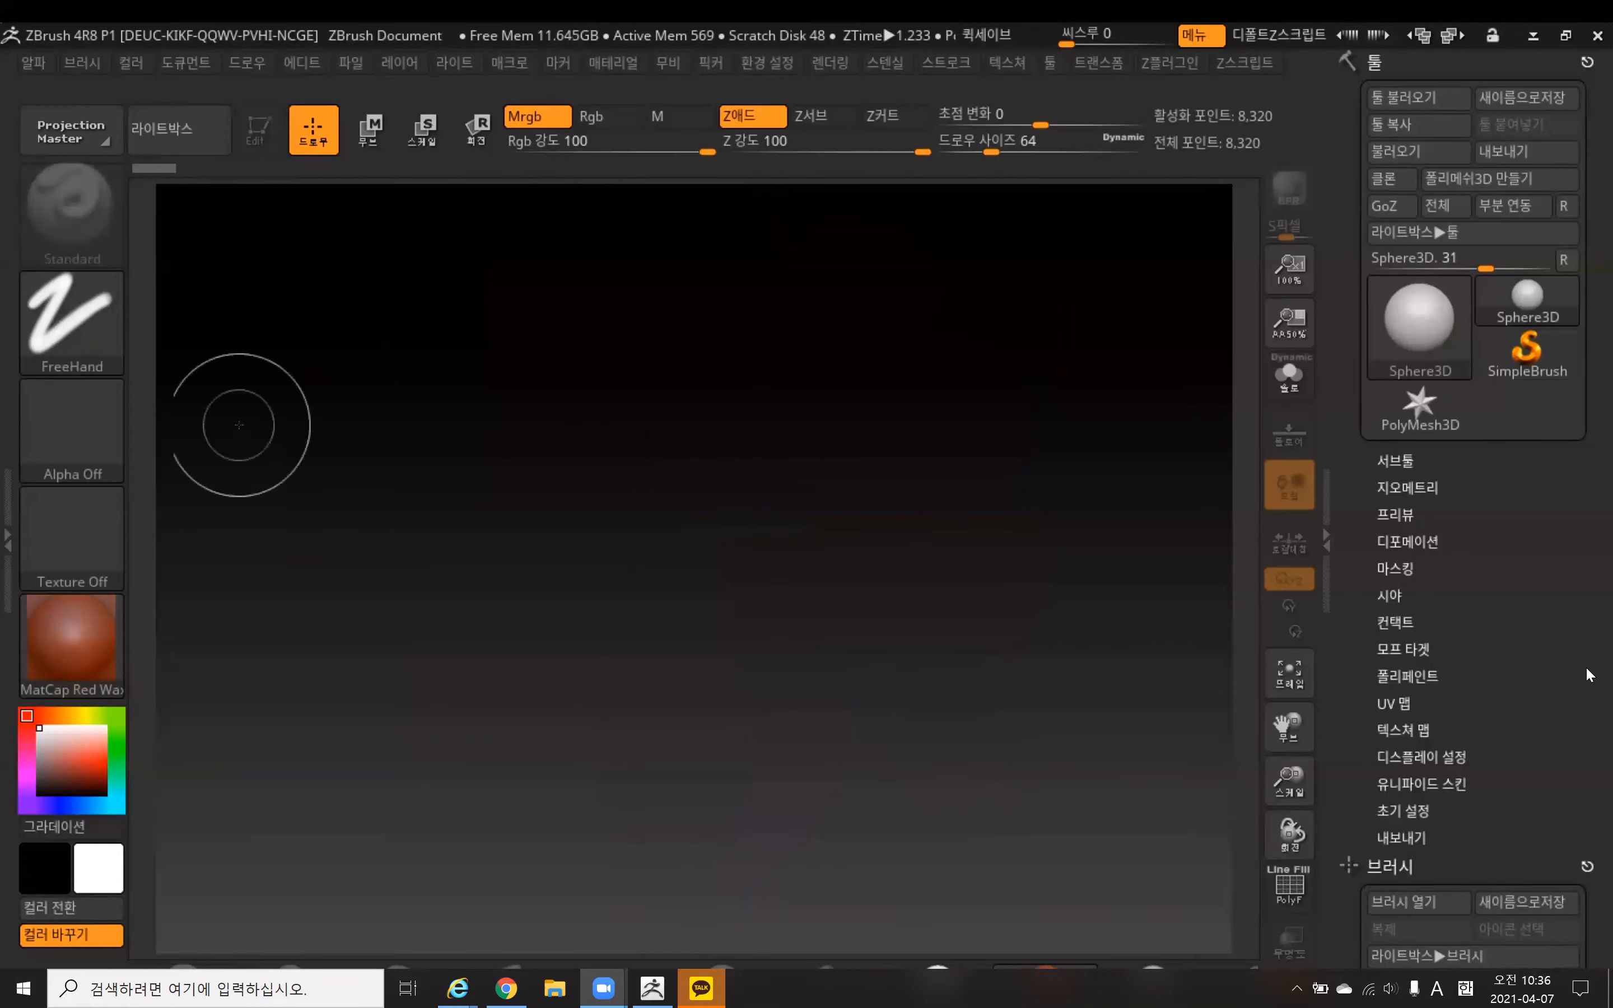
click(94, 331)
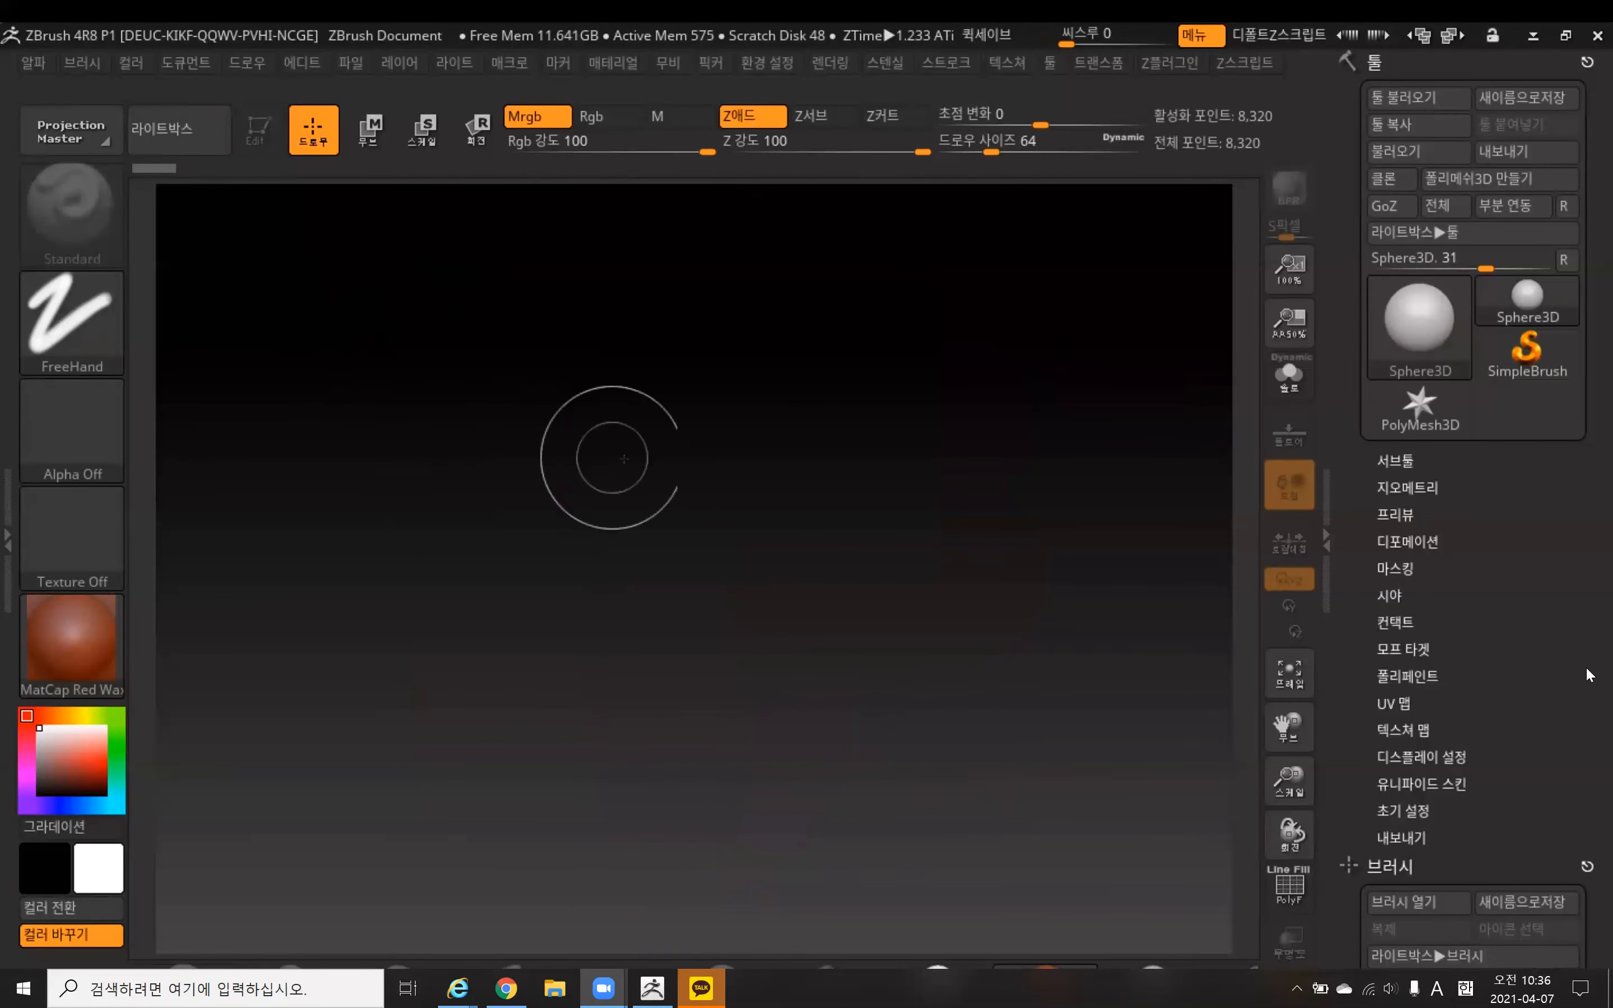
drag(707, 423, 726, 600)
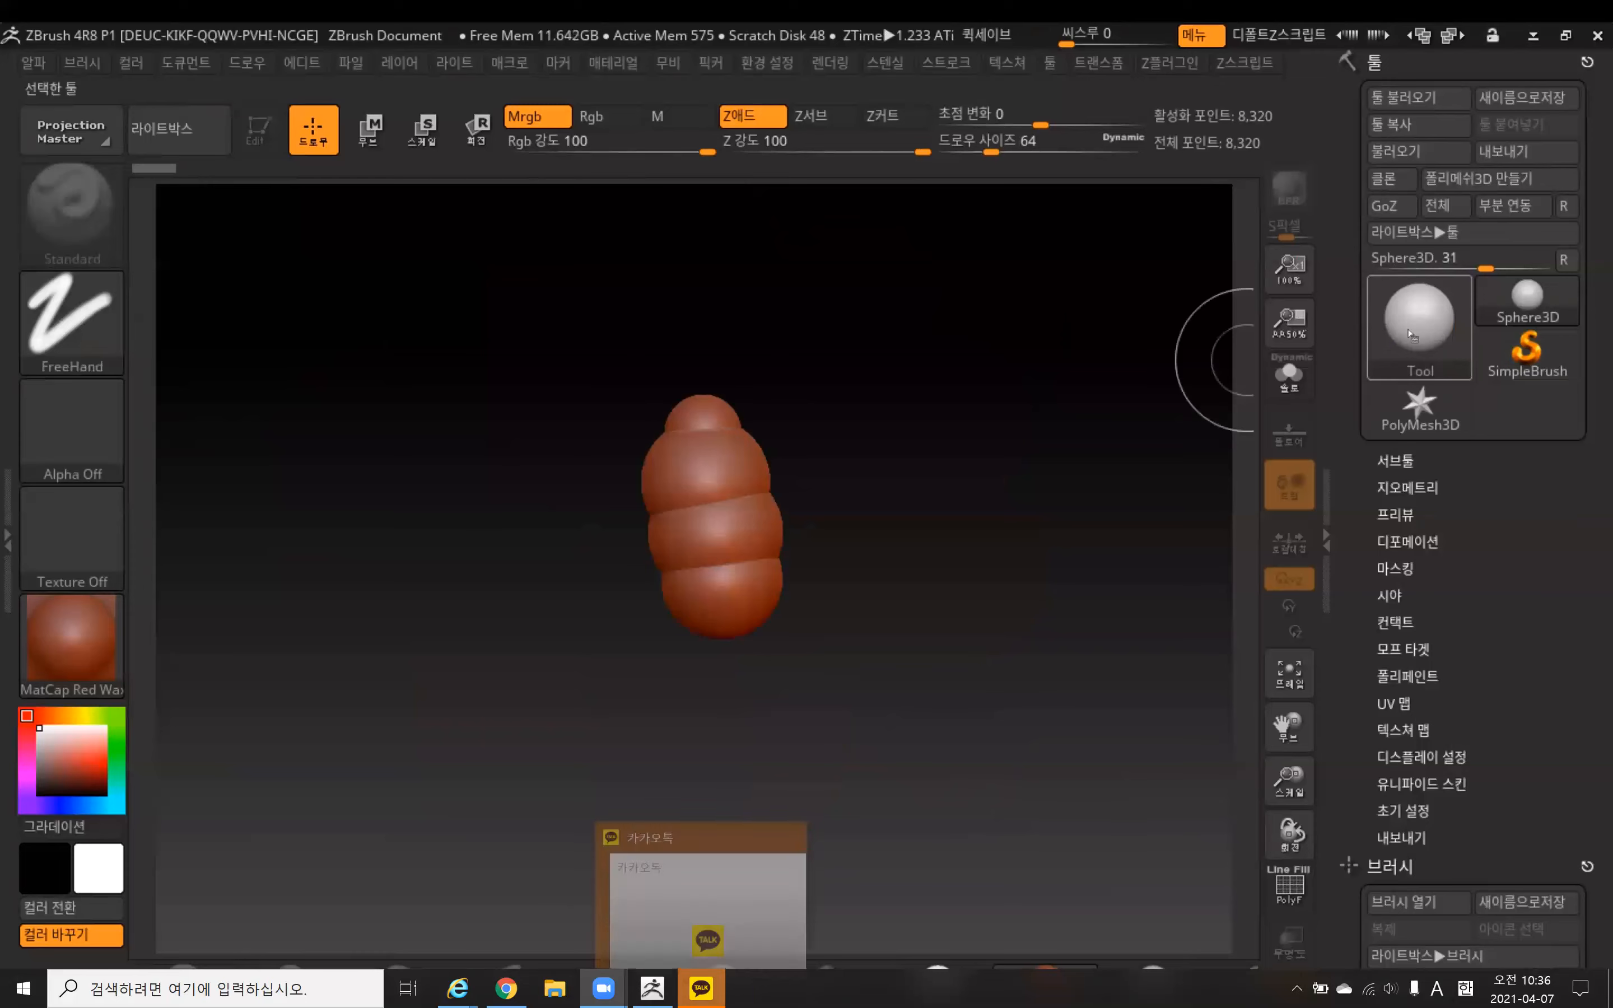
click(545, 530)
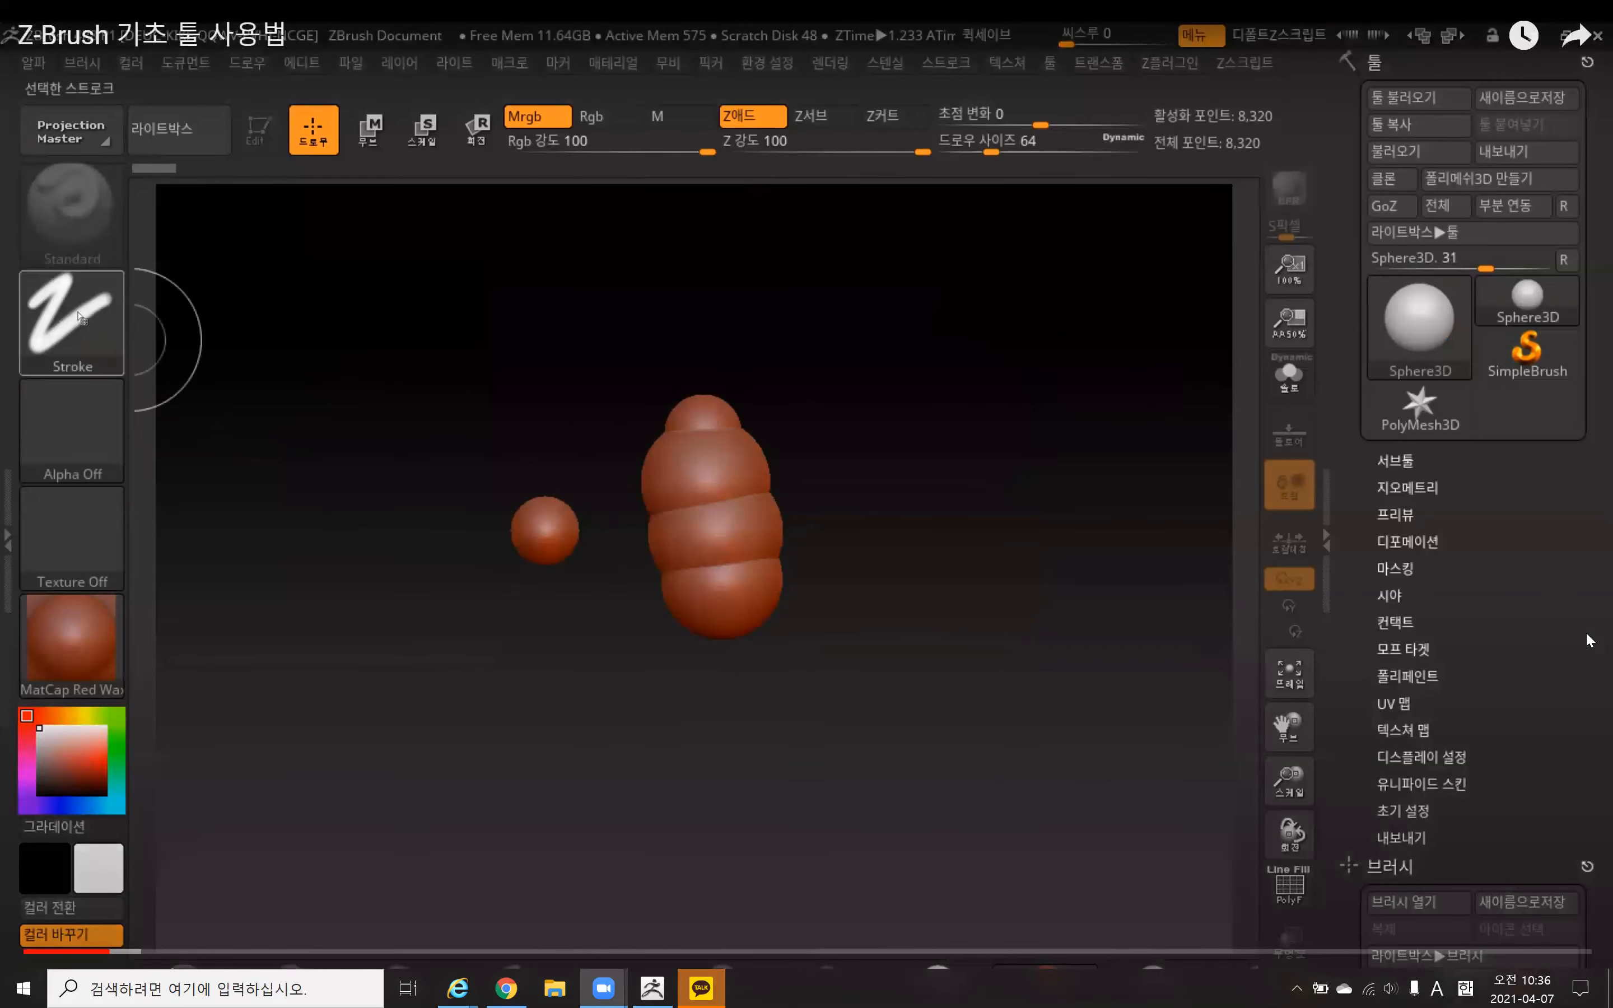
Choose the FreeHand stroke and paint long, winding, overlapping Sphere3D chains across the canvas
click(80, 319)
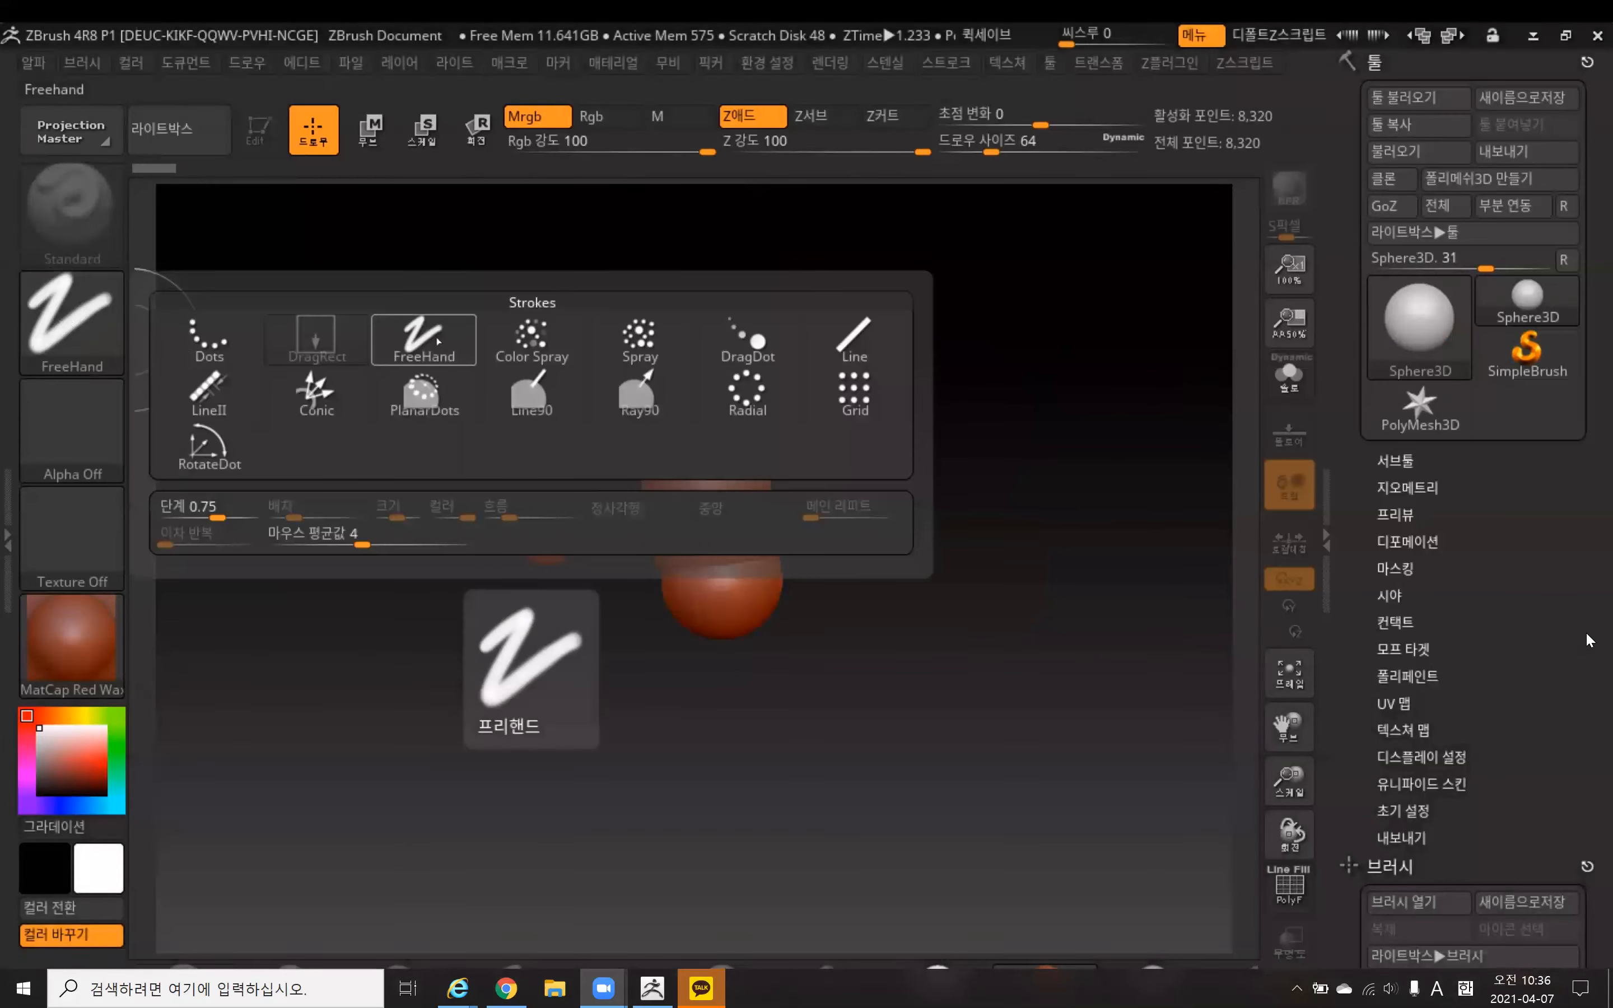
click(424, 336)
mouse_move(474, 348)
mouse_down()
mouse_move(488, 408)
mouse_move(700, 528)
mouse_move(991, 651)
mouse_move(687, 790)
mouse_move(596, 412)
mouse_move(1073, 354)
mouse_move(753, 637)
mouse_move(1164, 543)
mouse_move(947, 734)
mouse_up()
drag(796, 753, 656, 580)
mouse_move(642, 410)
mouse_down()
mouse_move(627, 527)
mouse_move(494, 687)
mouse_up()
Select SimpleBrush as the tool and clear the sphere chains from the canvas
click(1431, 352)
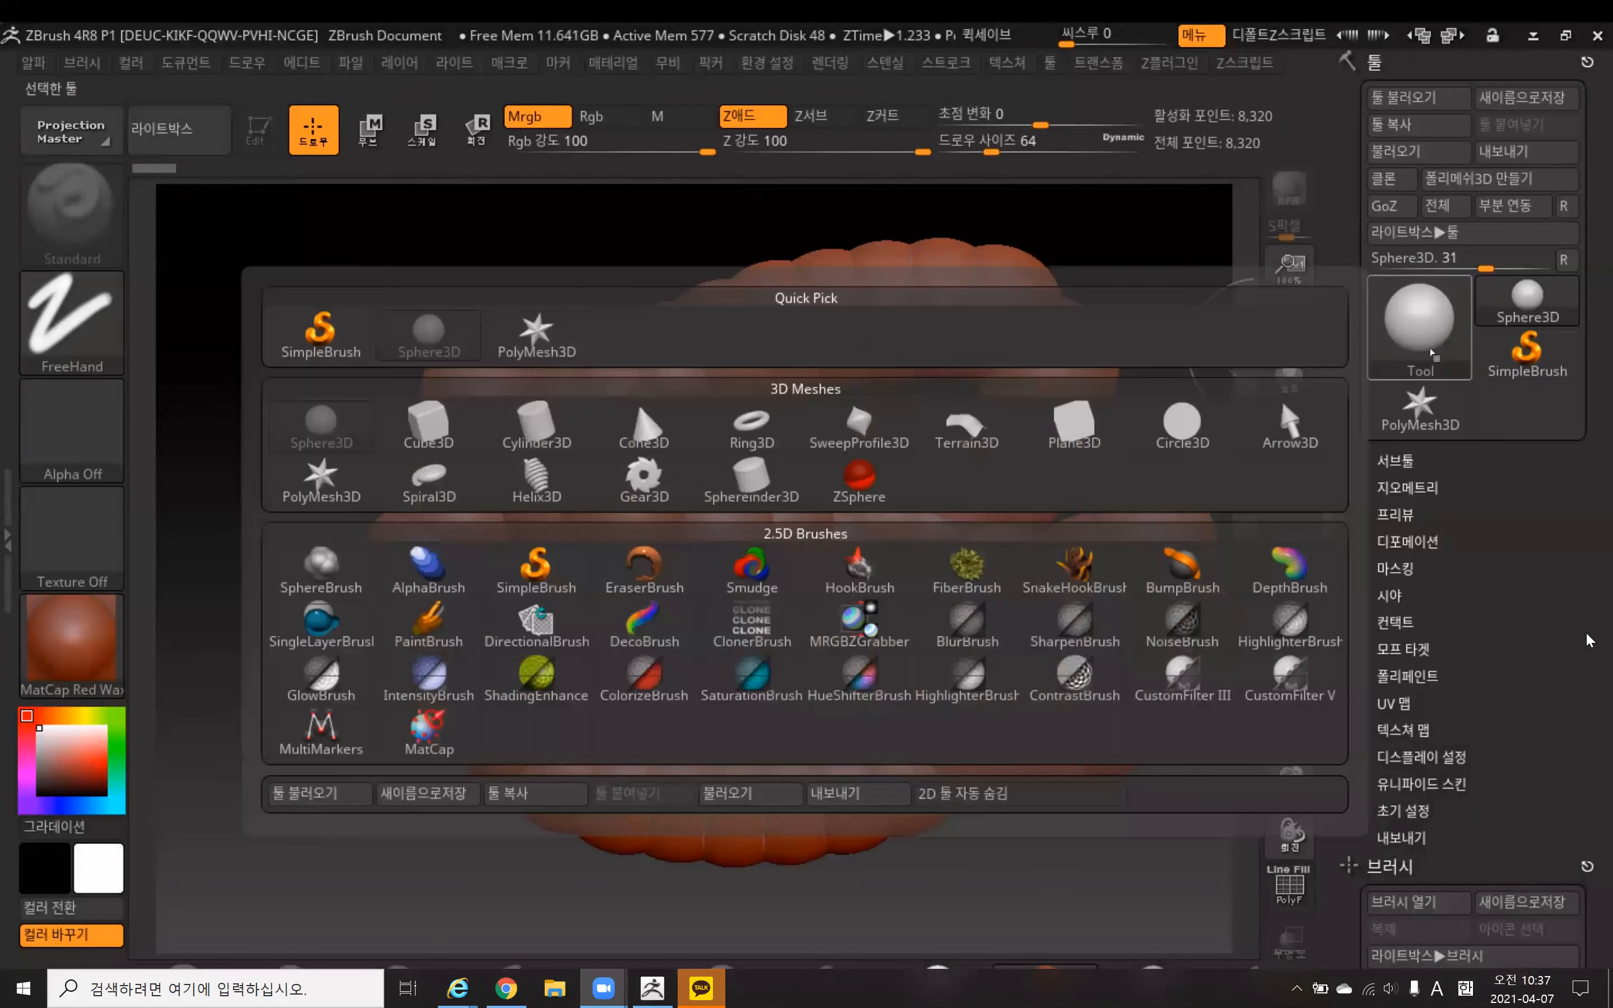
click(337, 336)
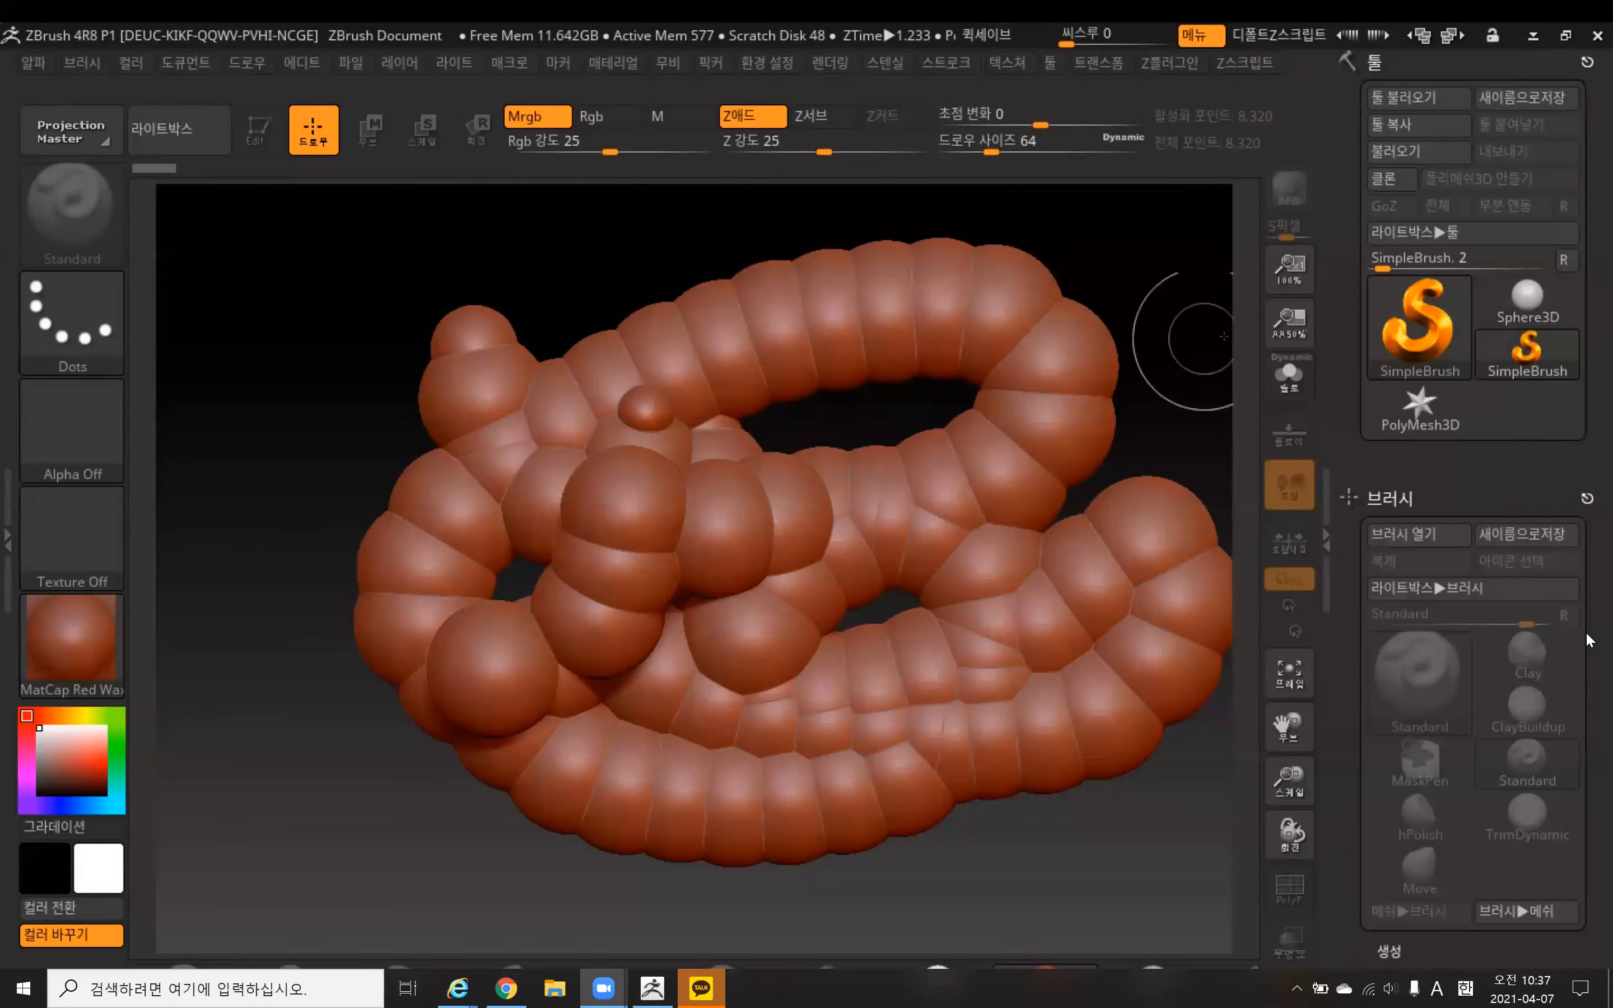
key(ctrl+n)
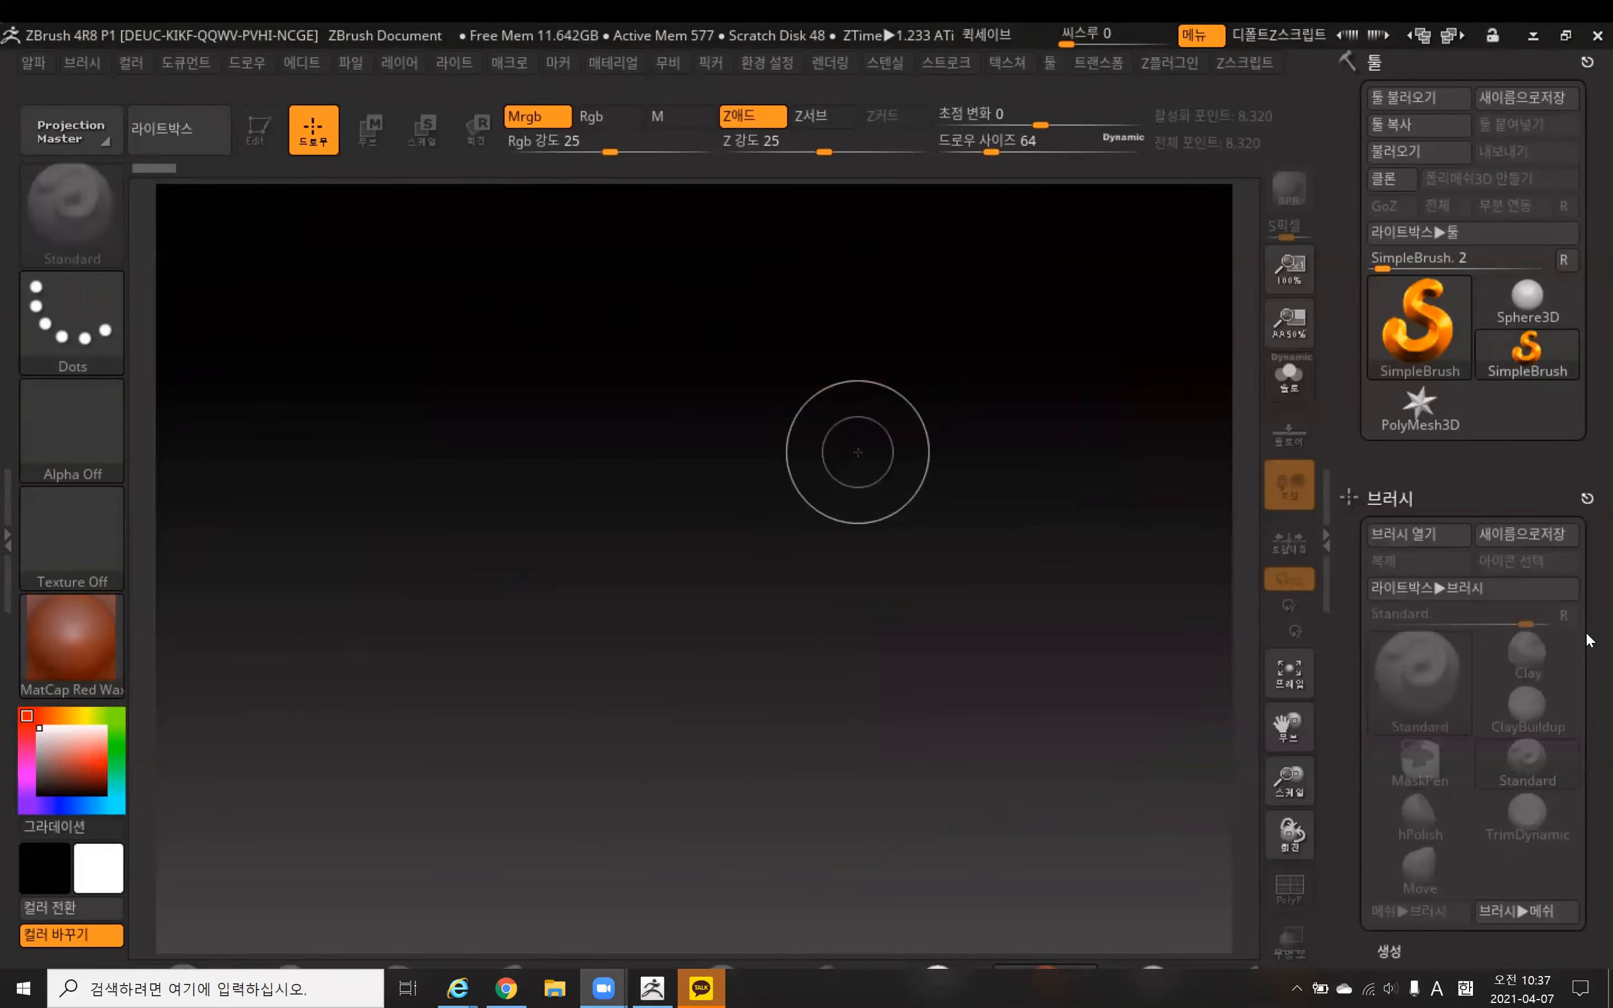
Choose Sphere3D from the 3D meshes and paint a short vertical chain just below the canvas center
click(1424, 328)
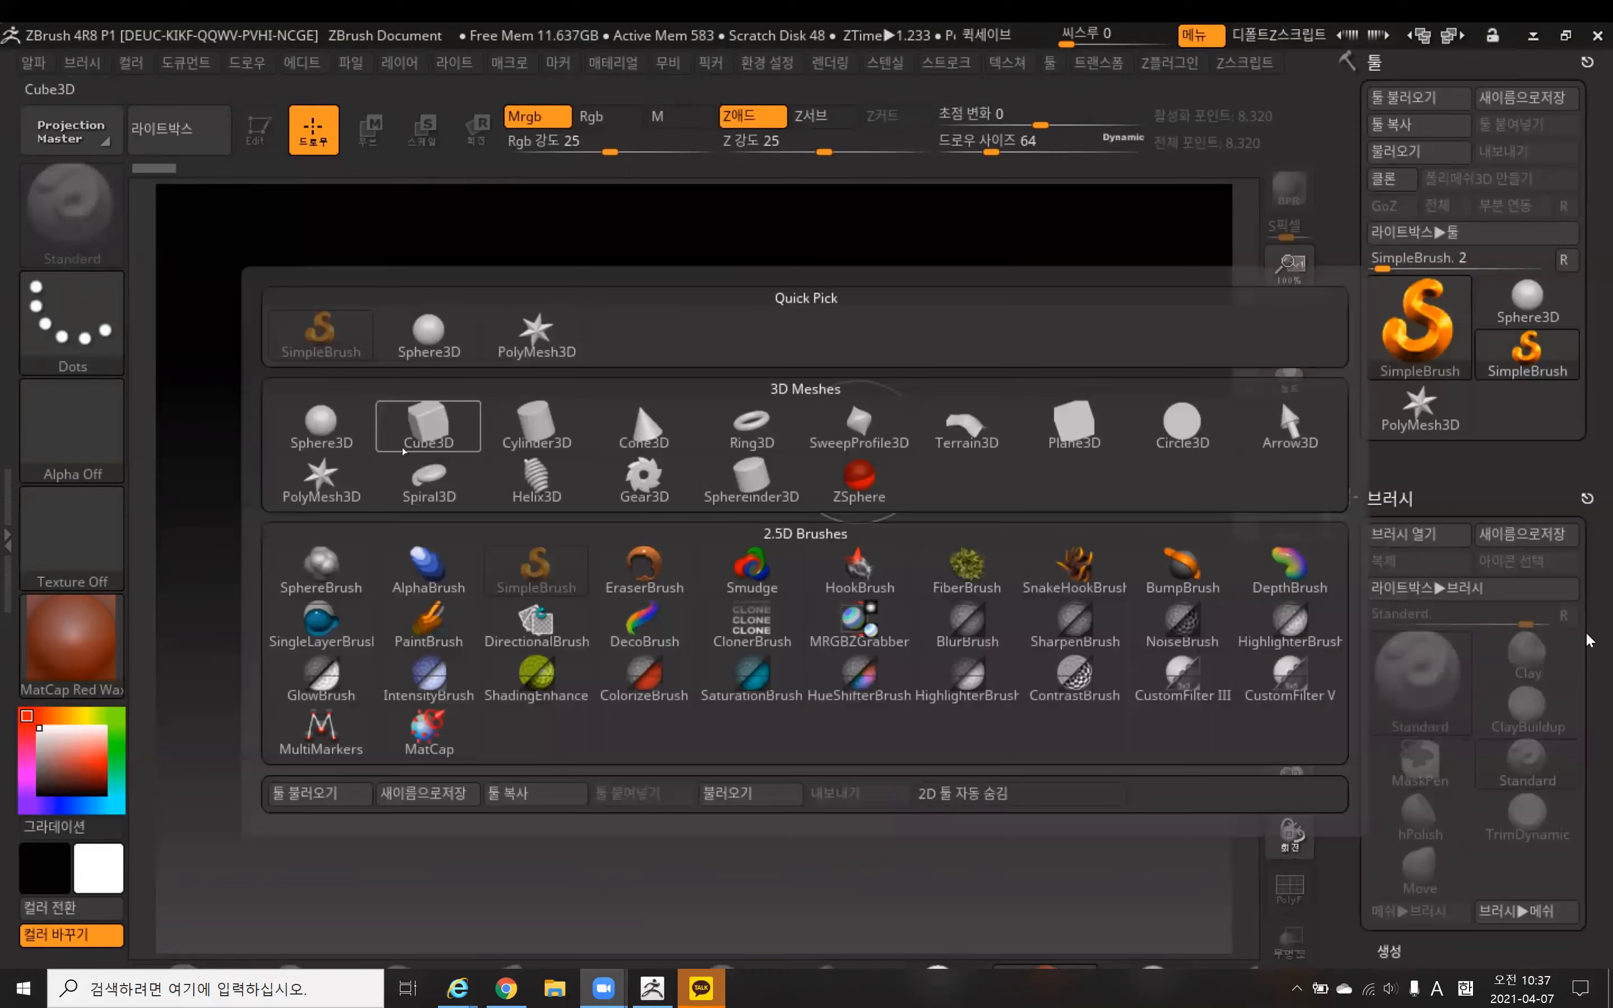
click(336, 434)
drag(586, 563, 603, 666)
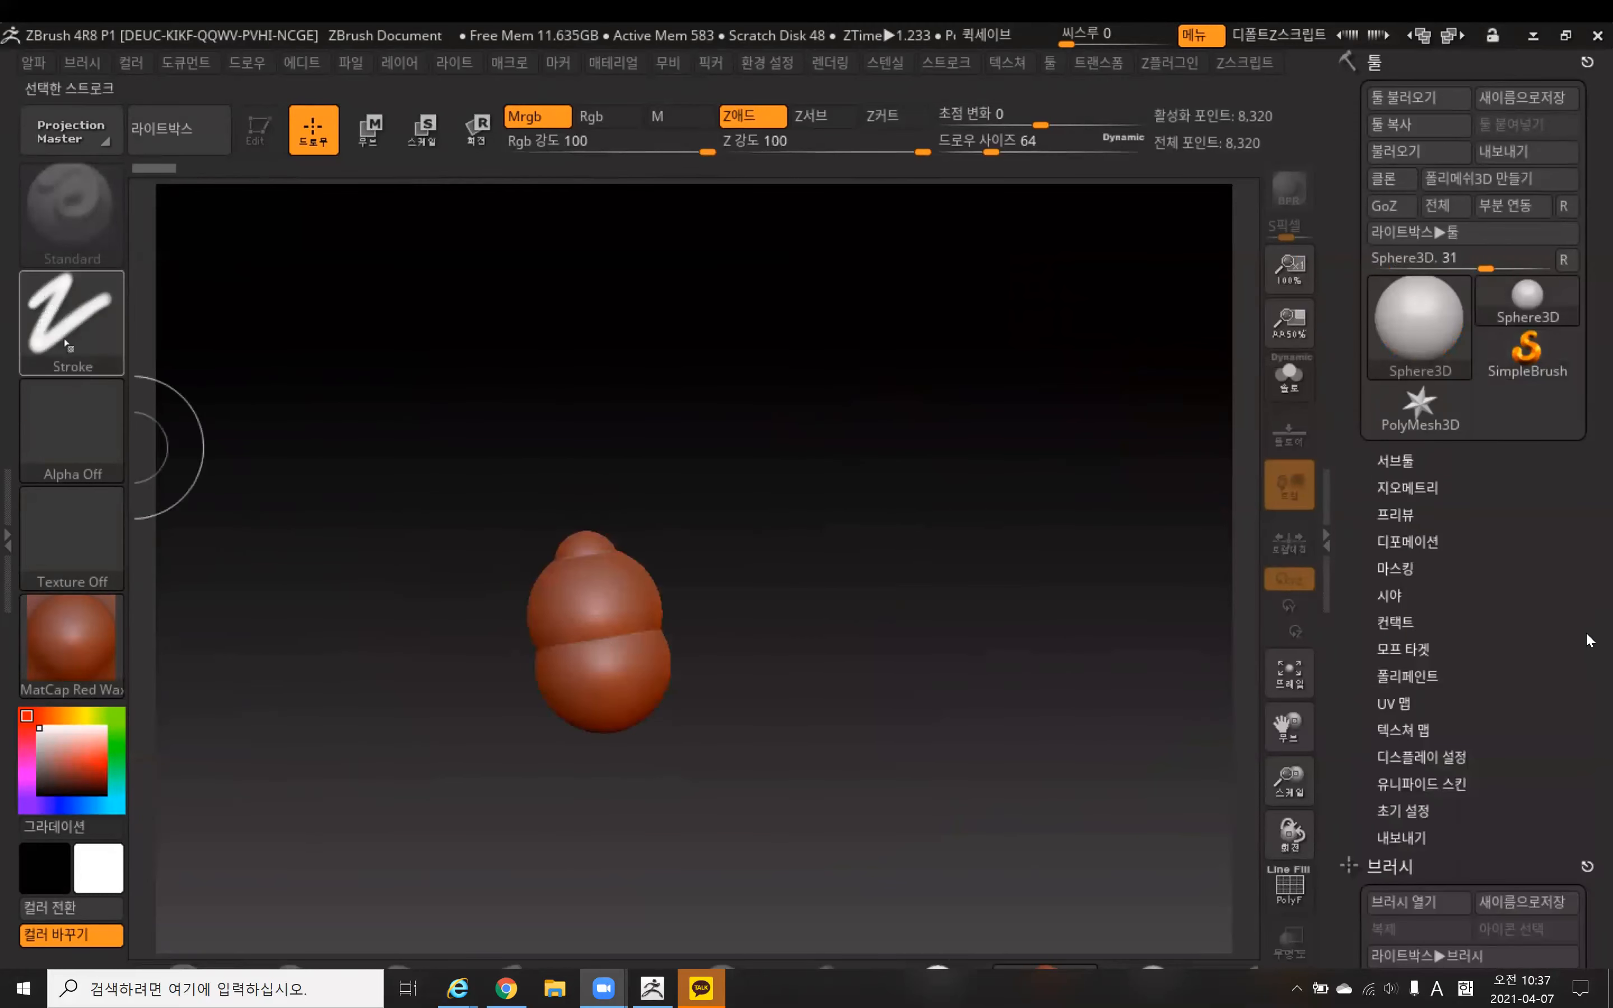
click(355, 143)
click(311, 138)
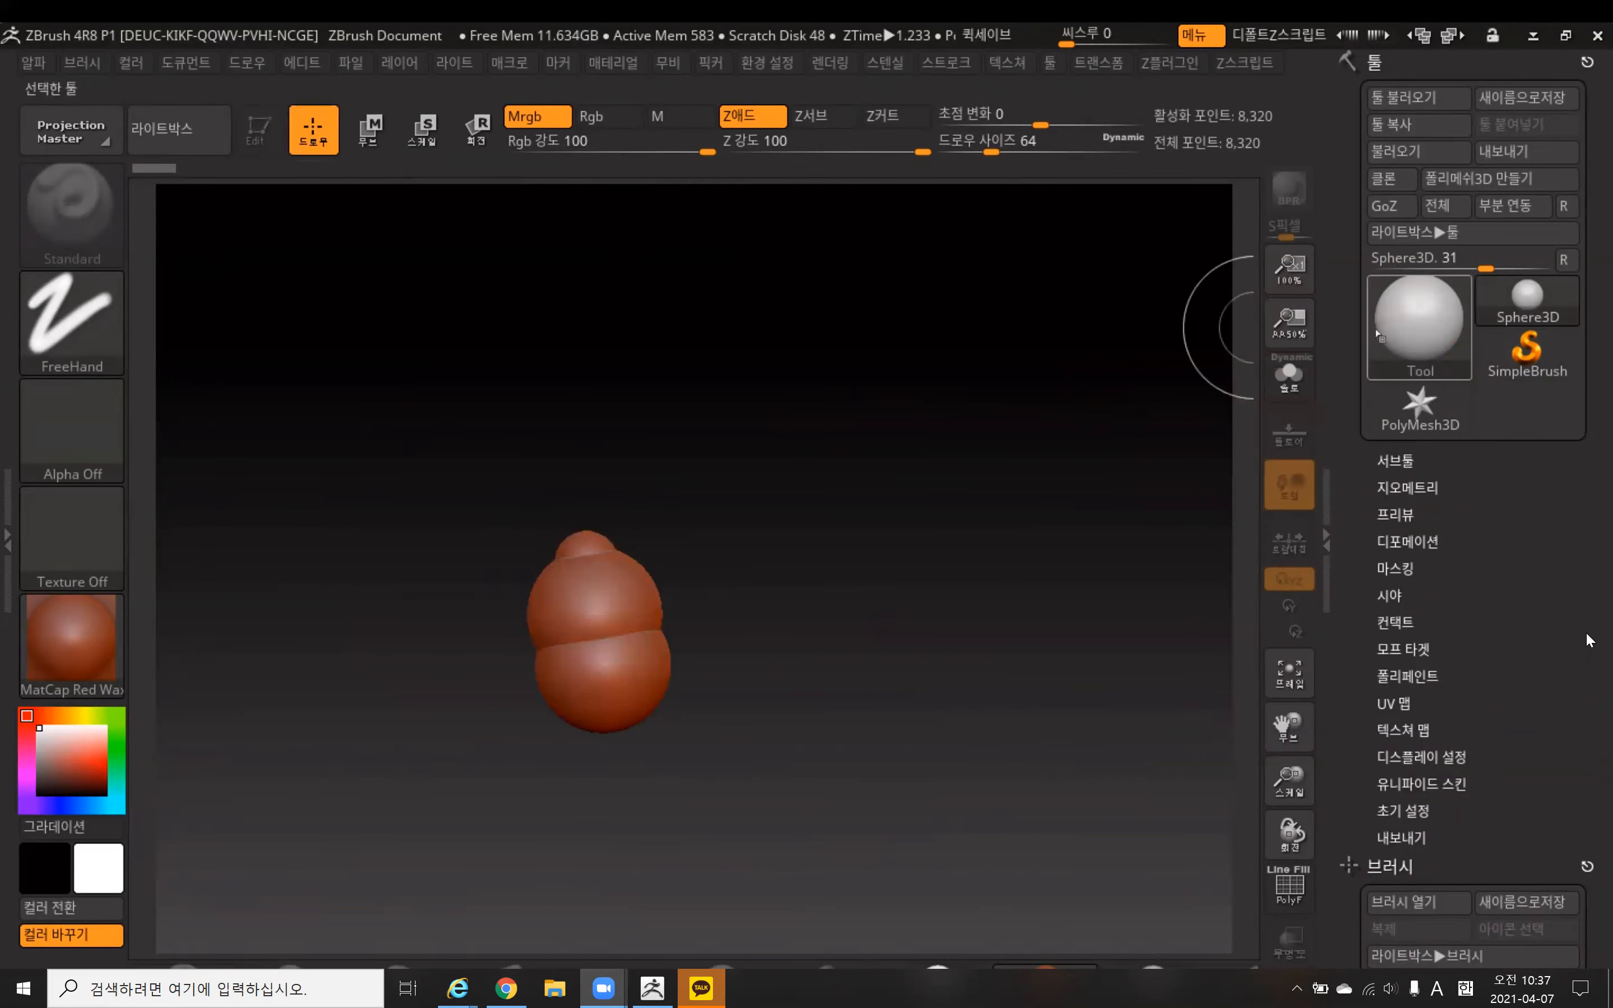
Draw a large Cube3D over the upper part of the sphere chain and put it into Edit mode
click(1406, 337)
click(421, 427)
drag(567, 452, 495, 611)
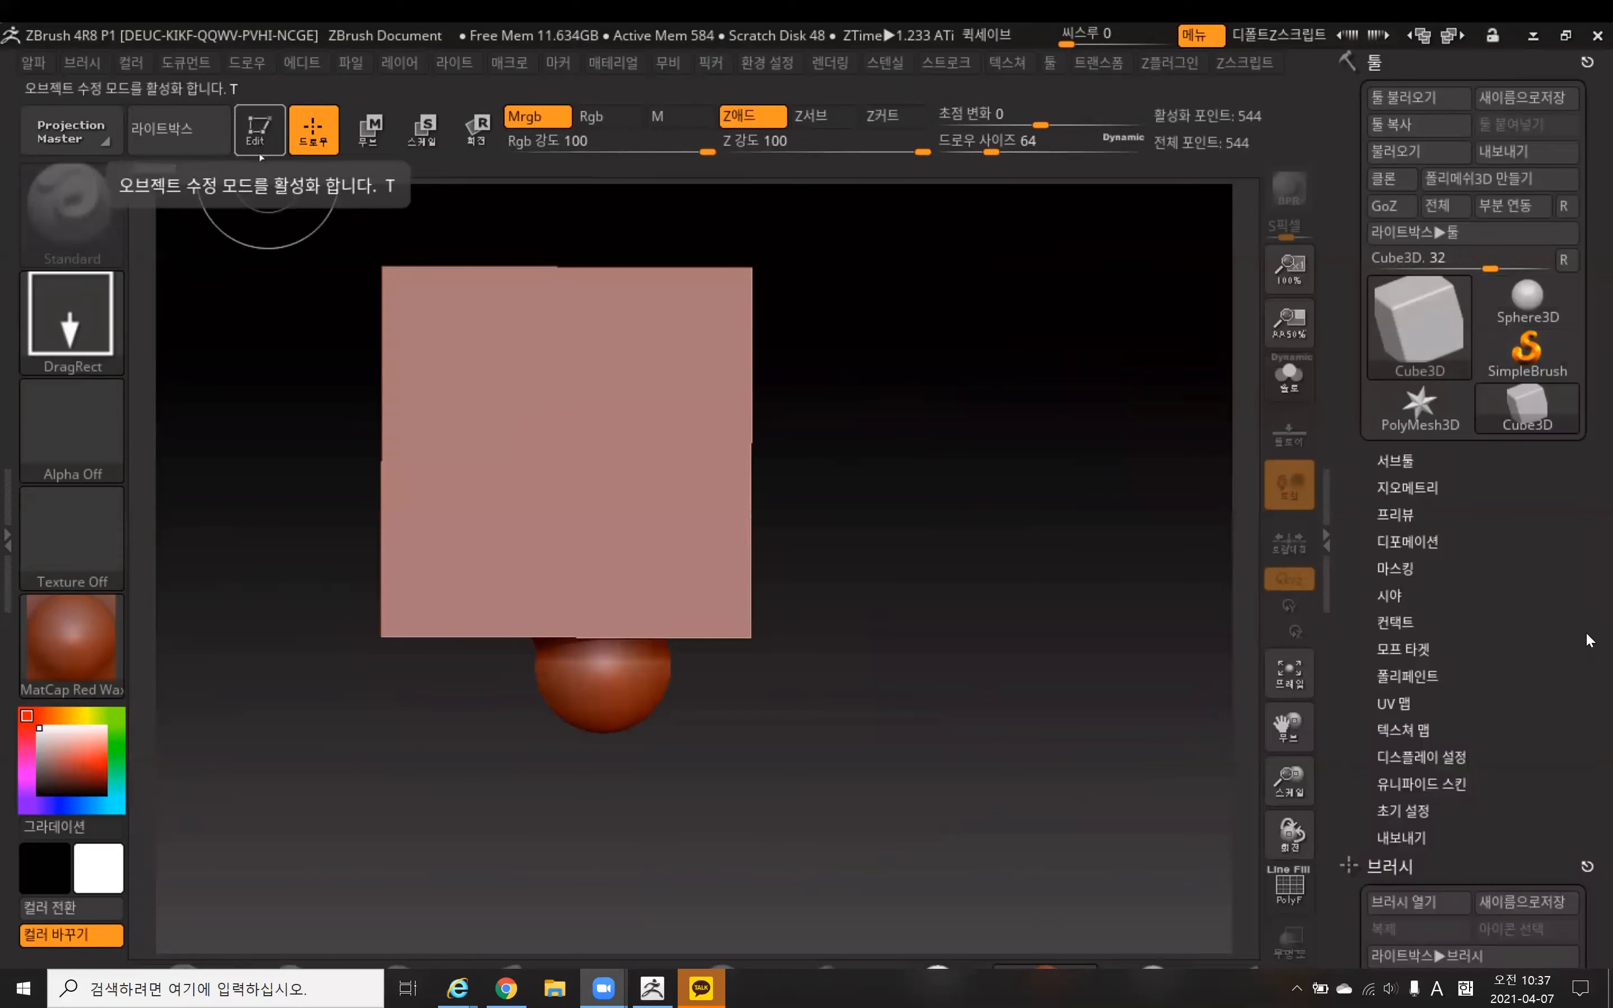
click(260, 129)
mouse_move(870, 497)
mouse_down()
mouse_move(944, 587)
mouse_move(932, 637)
mouse_up()
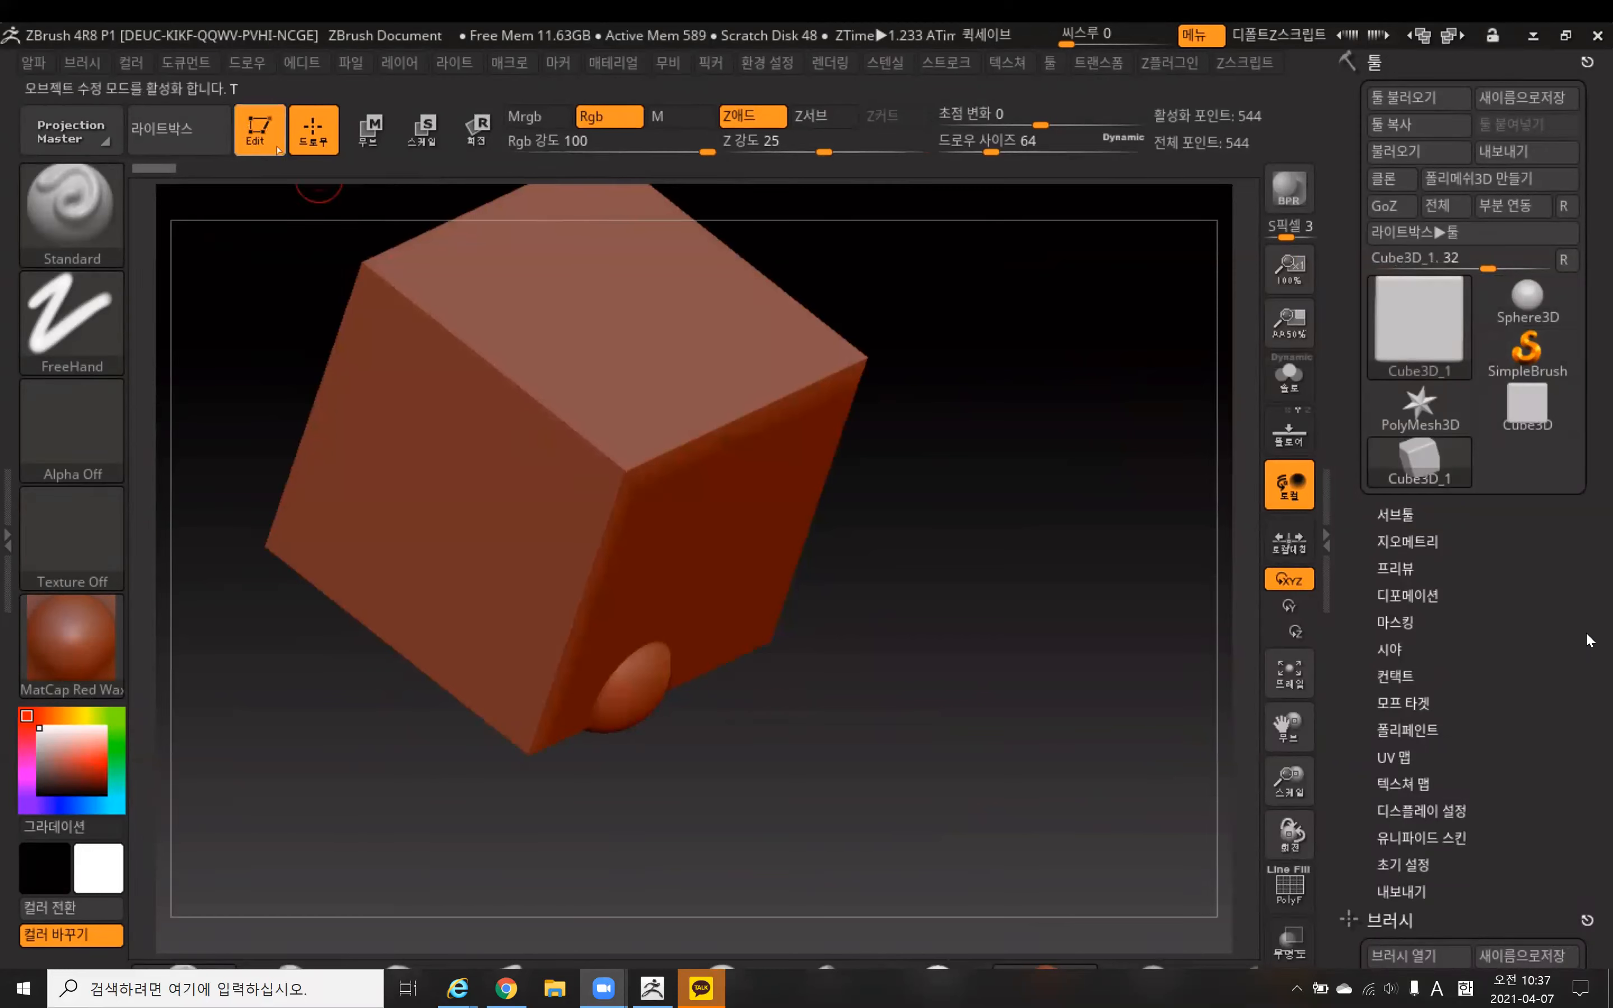
mouse_move(926, 549)
mouse_down()
mouse_move(830, 537)
mouse_move(939, 620)
mouse_move(830, 533)
mouse_move(930, 526)
mouse_move(853, 476)
mouse_move(894, 375)
mouse_move(879, 378)
mouse_up()
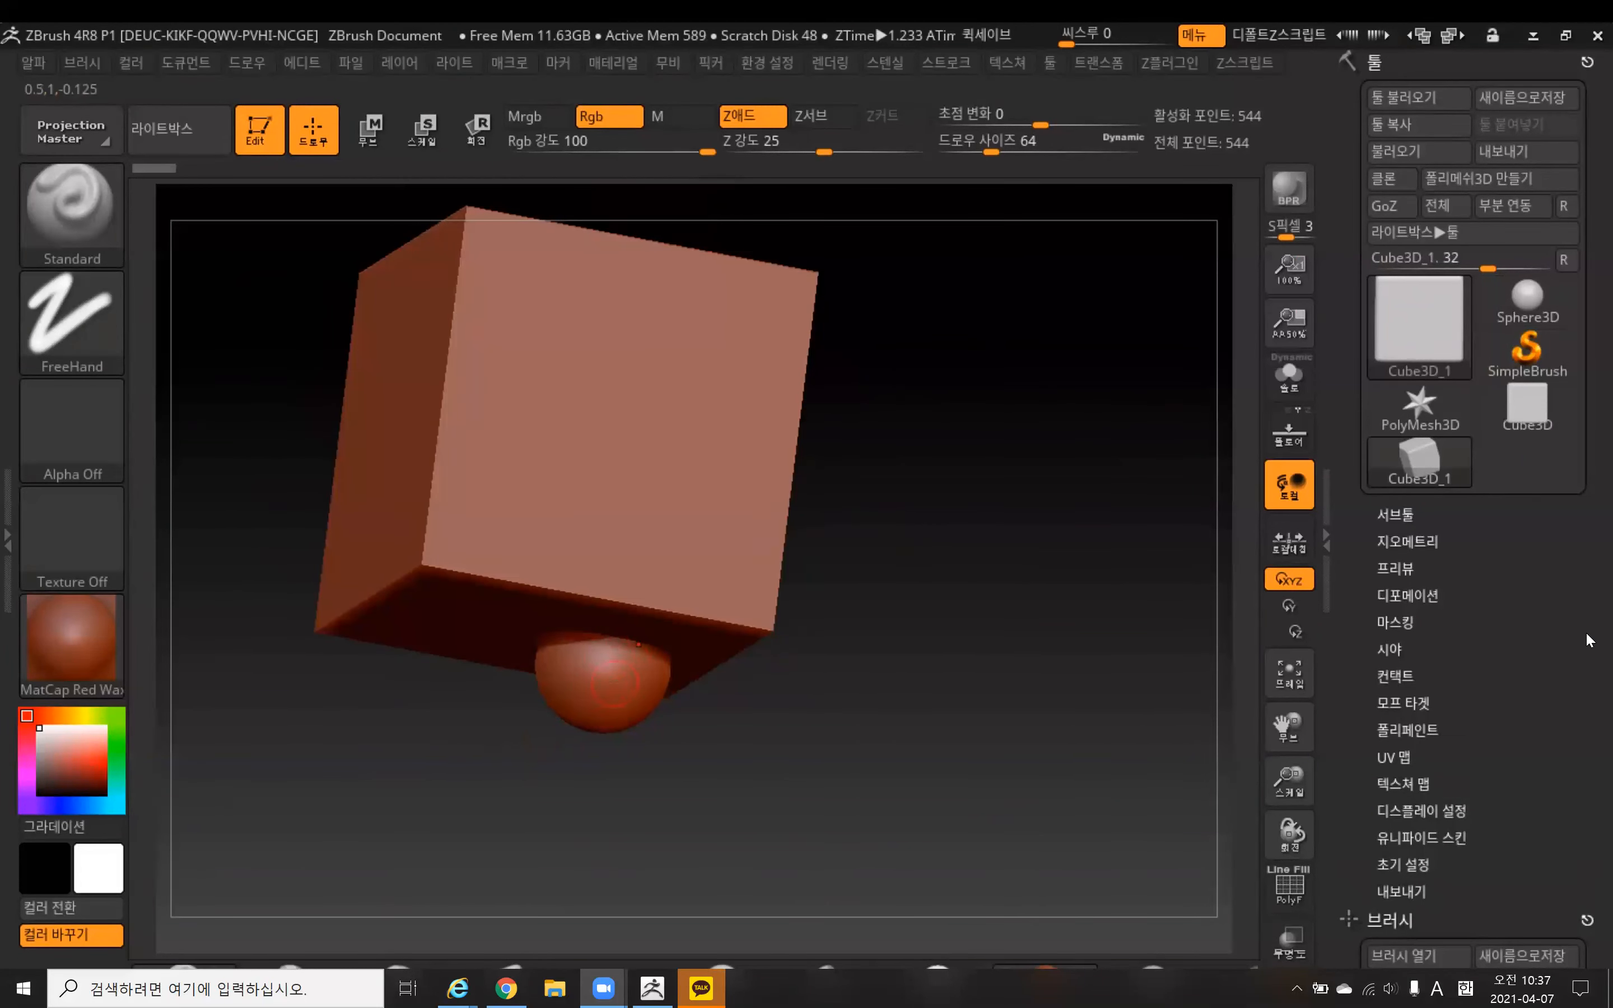
Clear the leftover painted spheres from the canvas, keeping only the editable cube
click(612, 677)
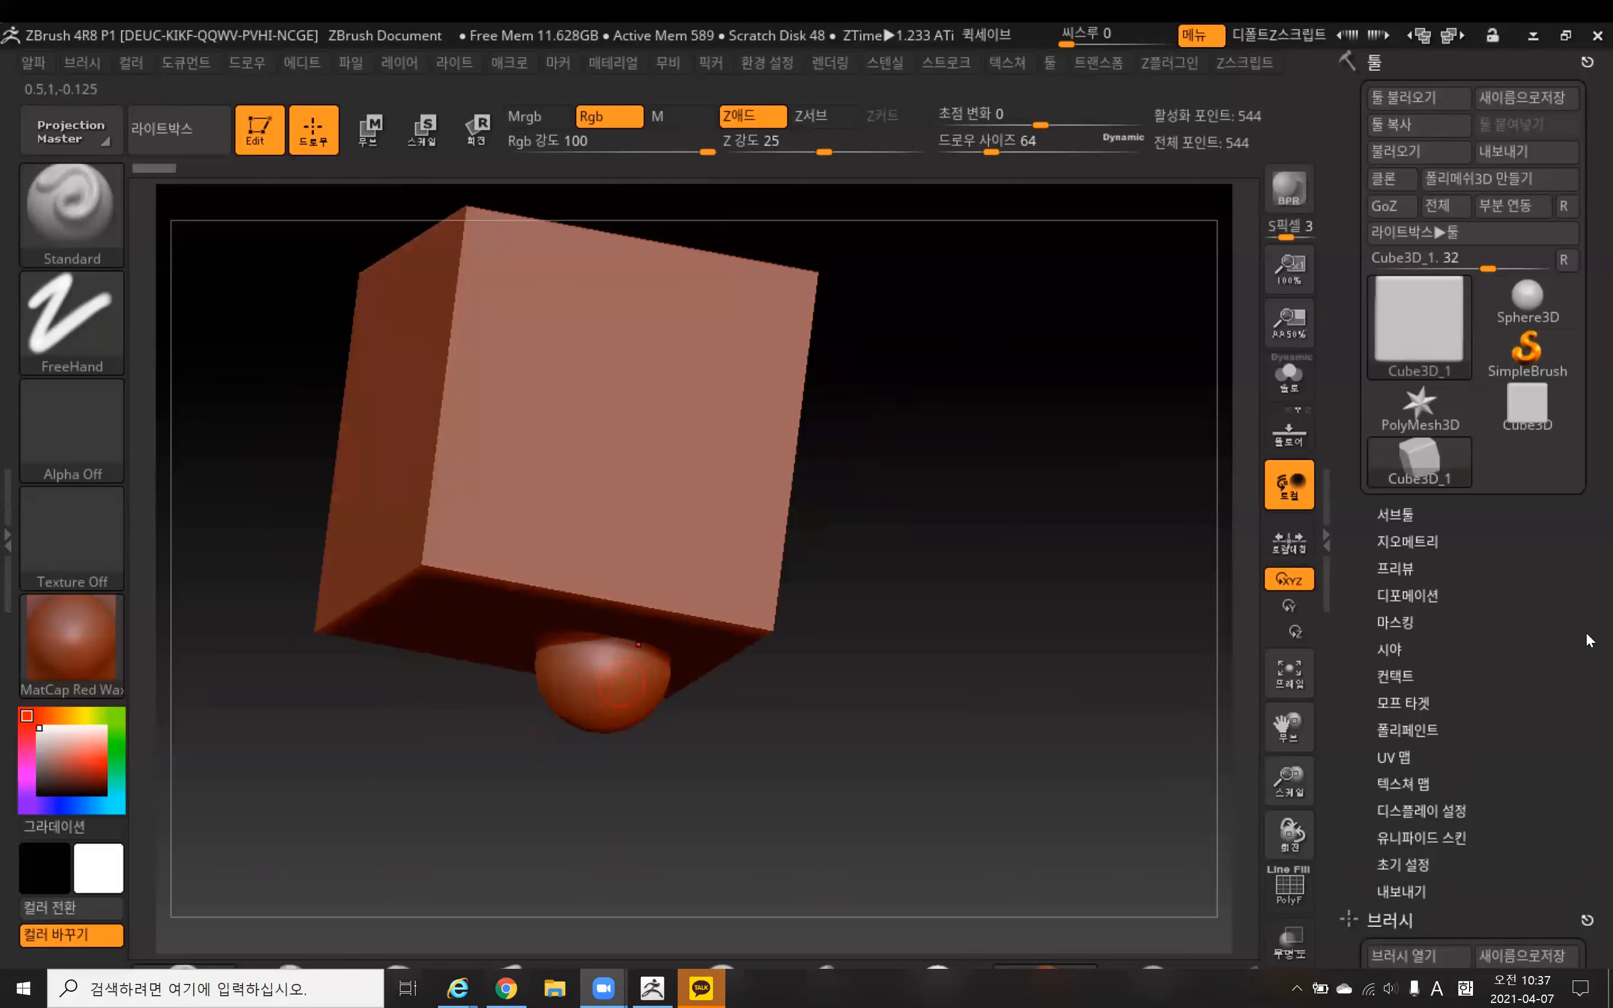
key(ctrl)
key(ctrl+z)
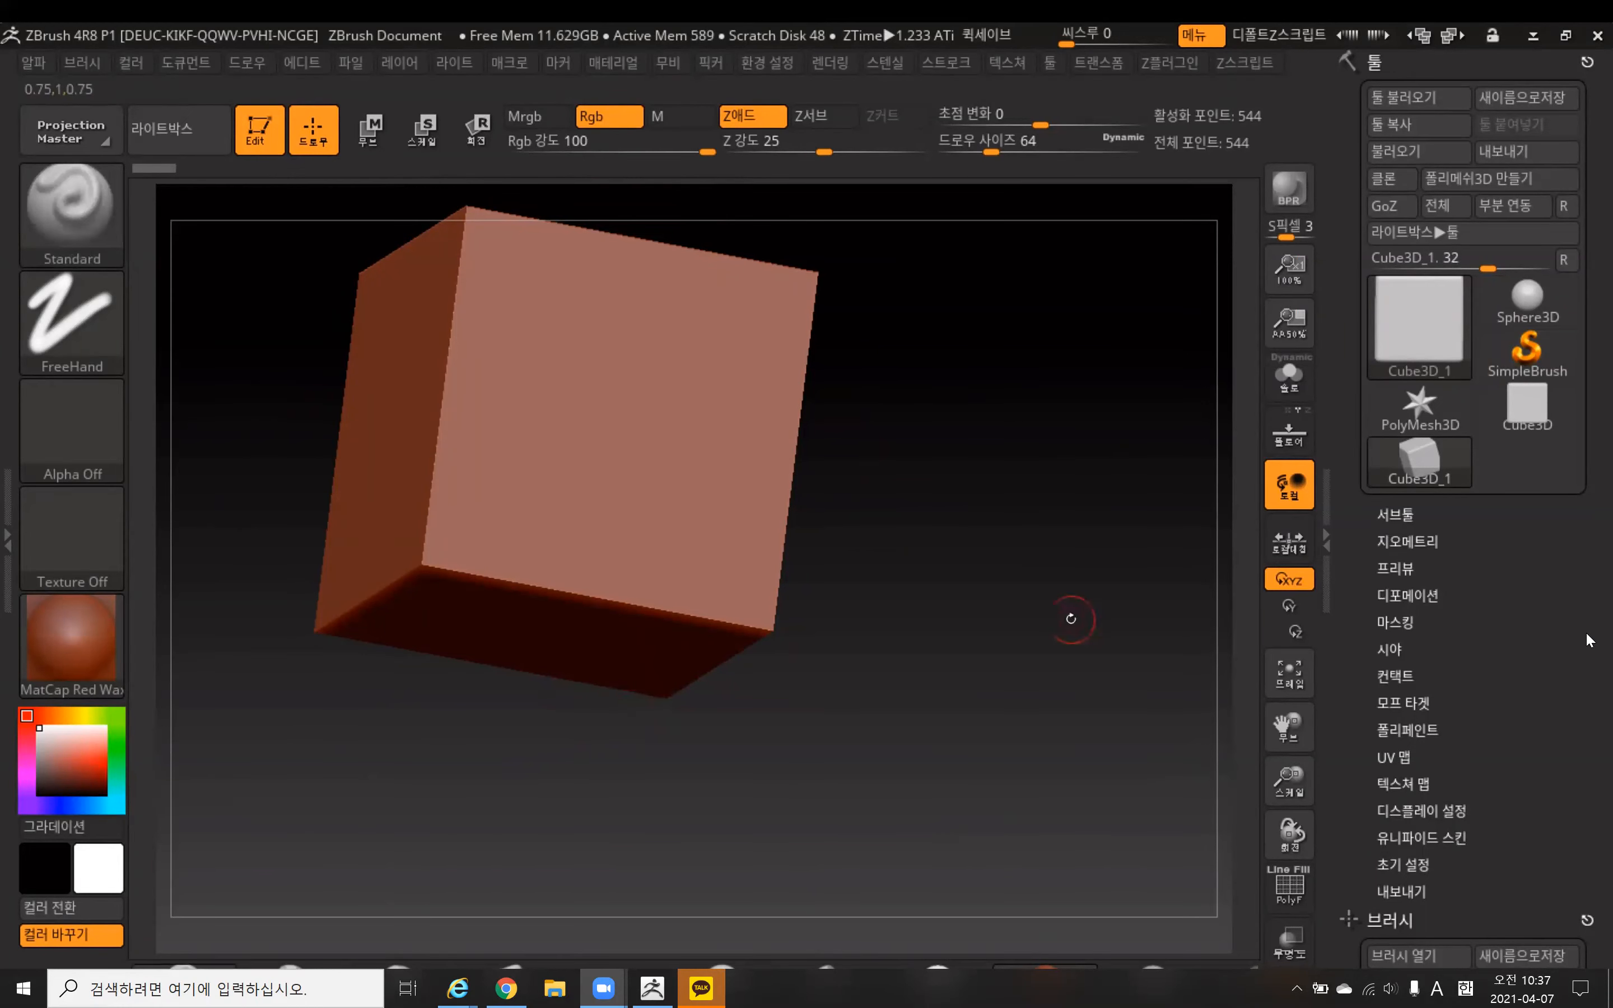
Examine the cube from the front and at an angle, at different positions and zoom levels
mouse_move(940, 554)
mouse_down()
mouse_move(907, 526)
mouse_move(909, 497)
mouse_move(992, 562)
mouse_up()
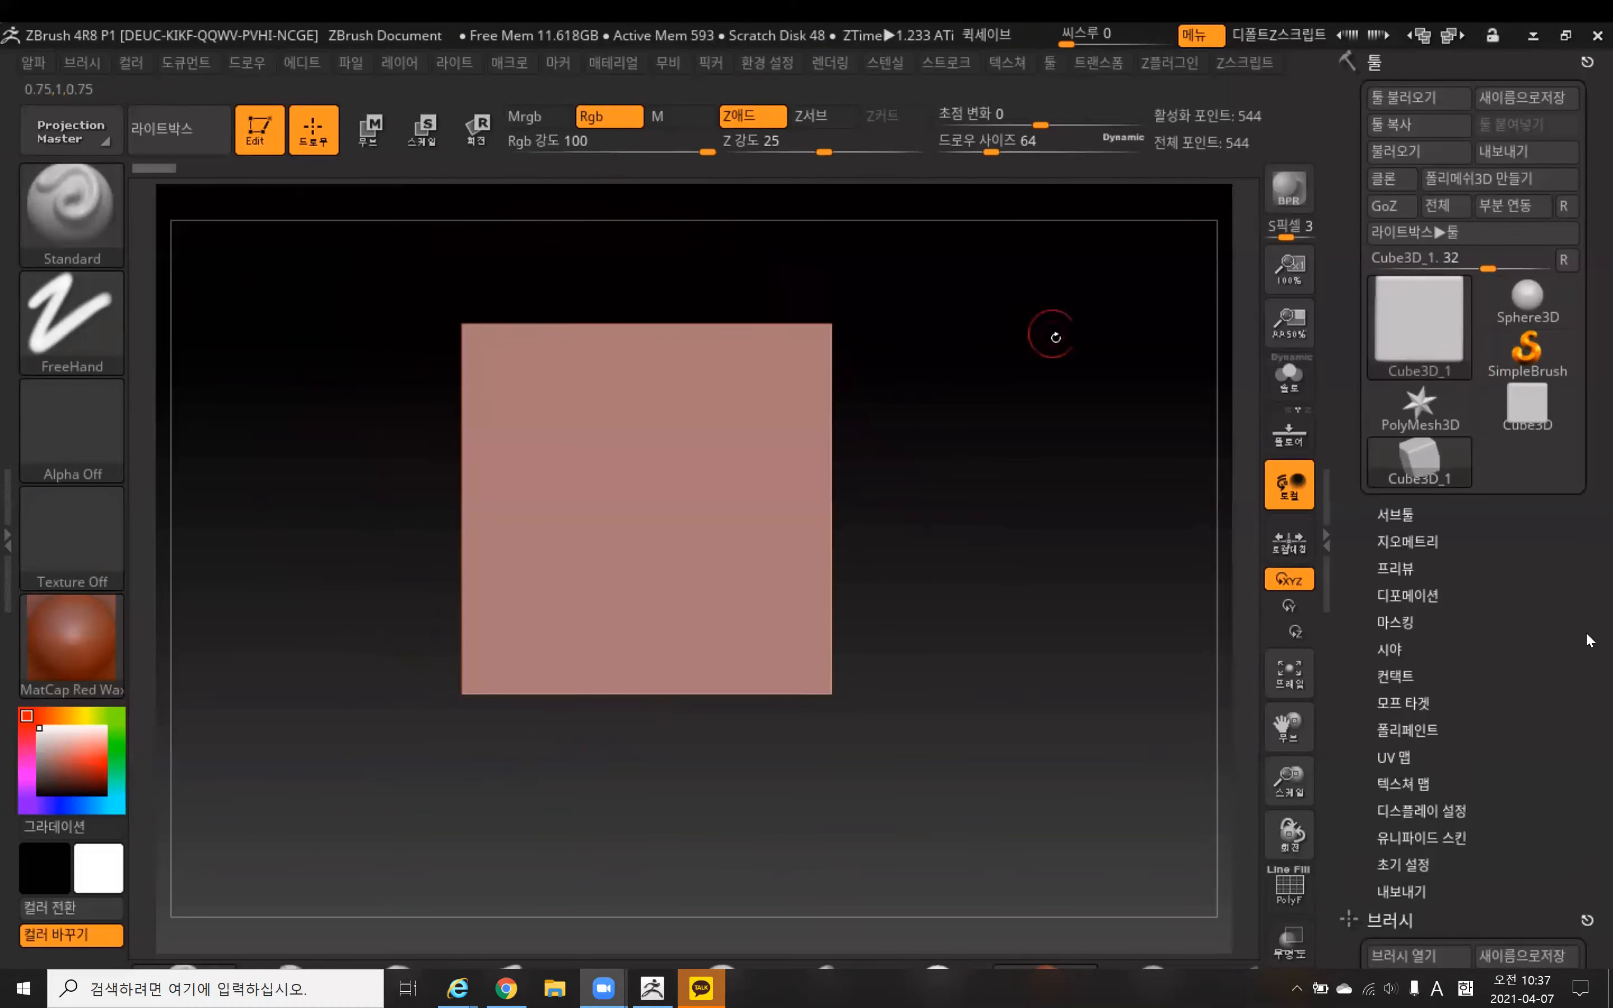
mouse_move(978, 492)
alt+mouse_down()
mouse_move(837, 519)
mouse_move(1107, 532)
mouse_move(881, 532)
mouse_move(1007, 645)
mouse_move(932, 578)
mouse_move(1079, 578)
mouse_move(960, 551)
mouse_move(1025, 590)
mouse_move(820, 557)
mouse_move(1072, 511)
mouse_move(977, 529)
mouse_move(1014, 548)
mouse_move(985, 587)
mouse_move(1098, 493)
mouse_move(1098, 432)
mouse_move(1074, 454)
mouse_move(1040, 436)
mouse_move(1065, 402)
mouse_move(1048, 396)
mouse_move(1110, 371)
mouse_move(1077, 382)
mouse_move(1037, 486)
alt+mouse_up()
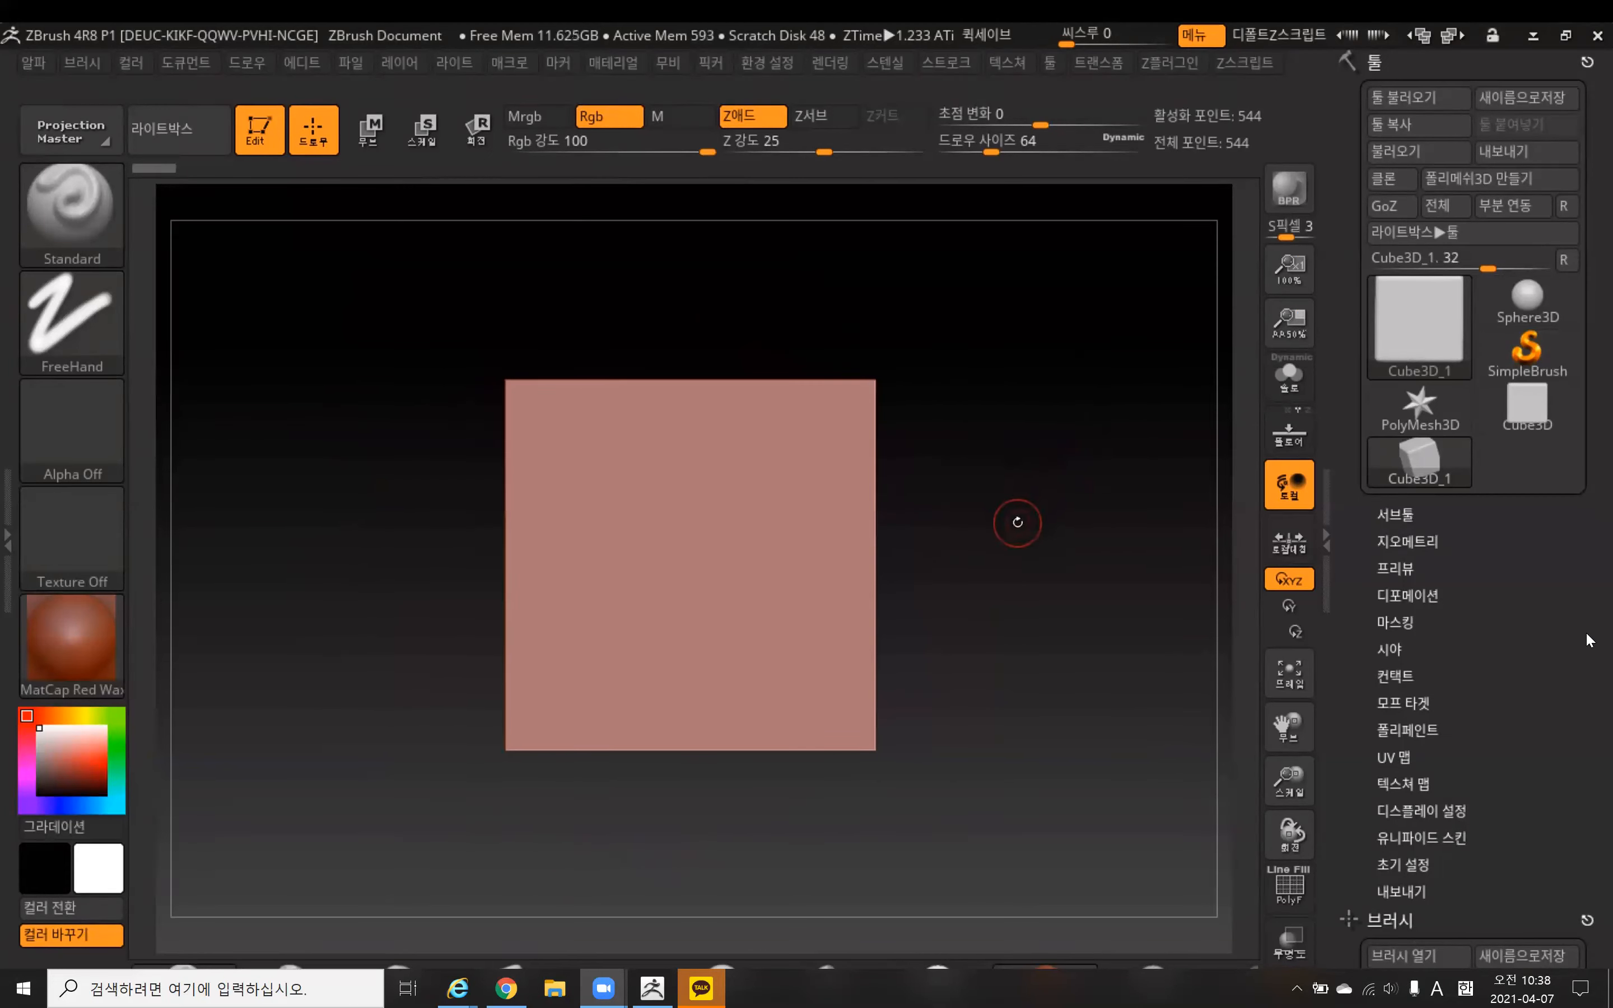
alt+drag(985, 527, 961, 554)
key(ctrl)
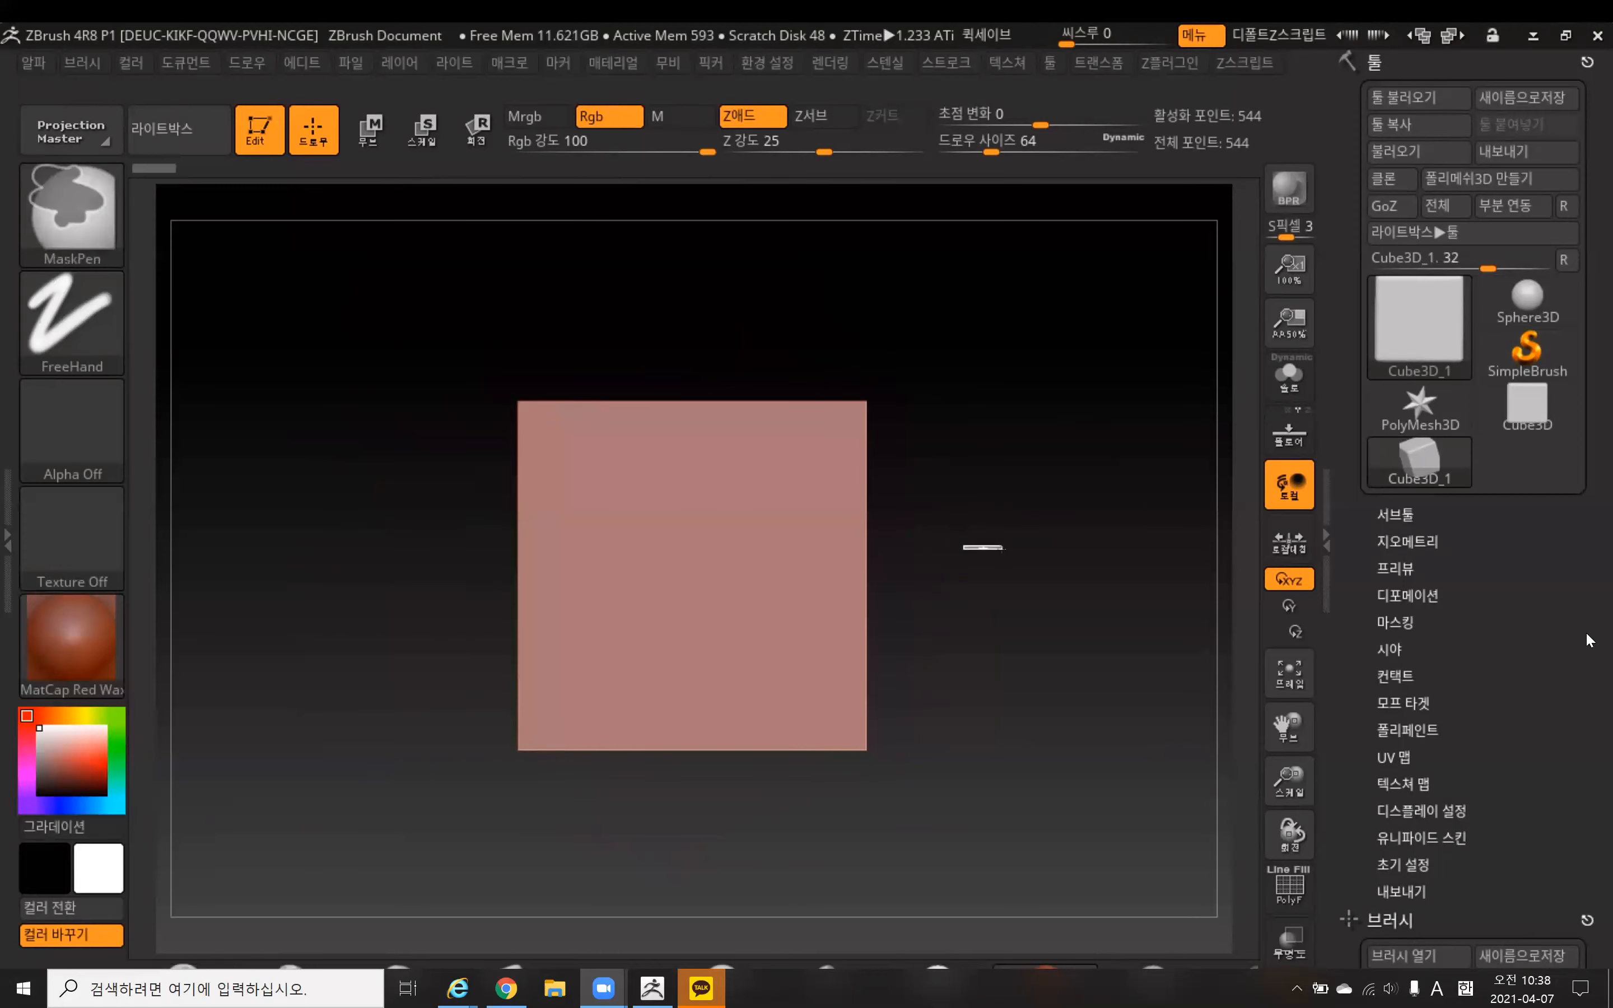
ctrl+click(986, 547)
ctrl+click(986, 556)
key(shift)
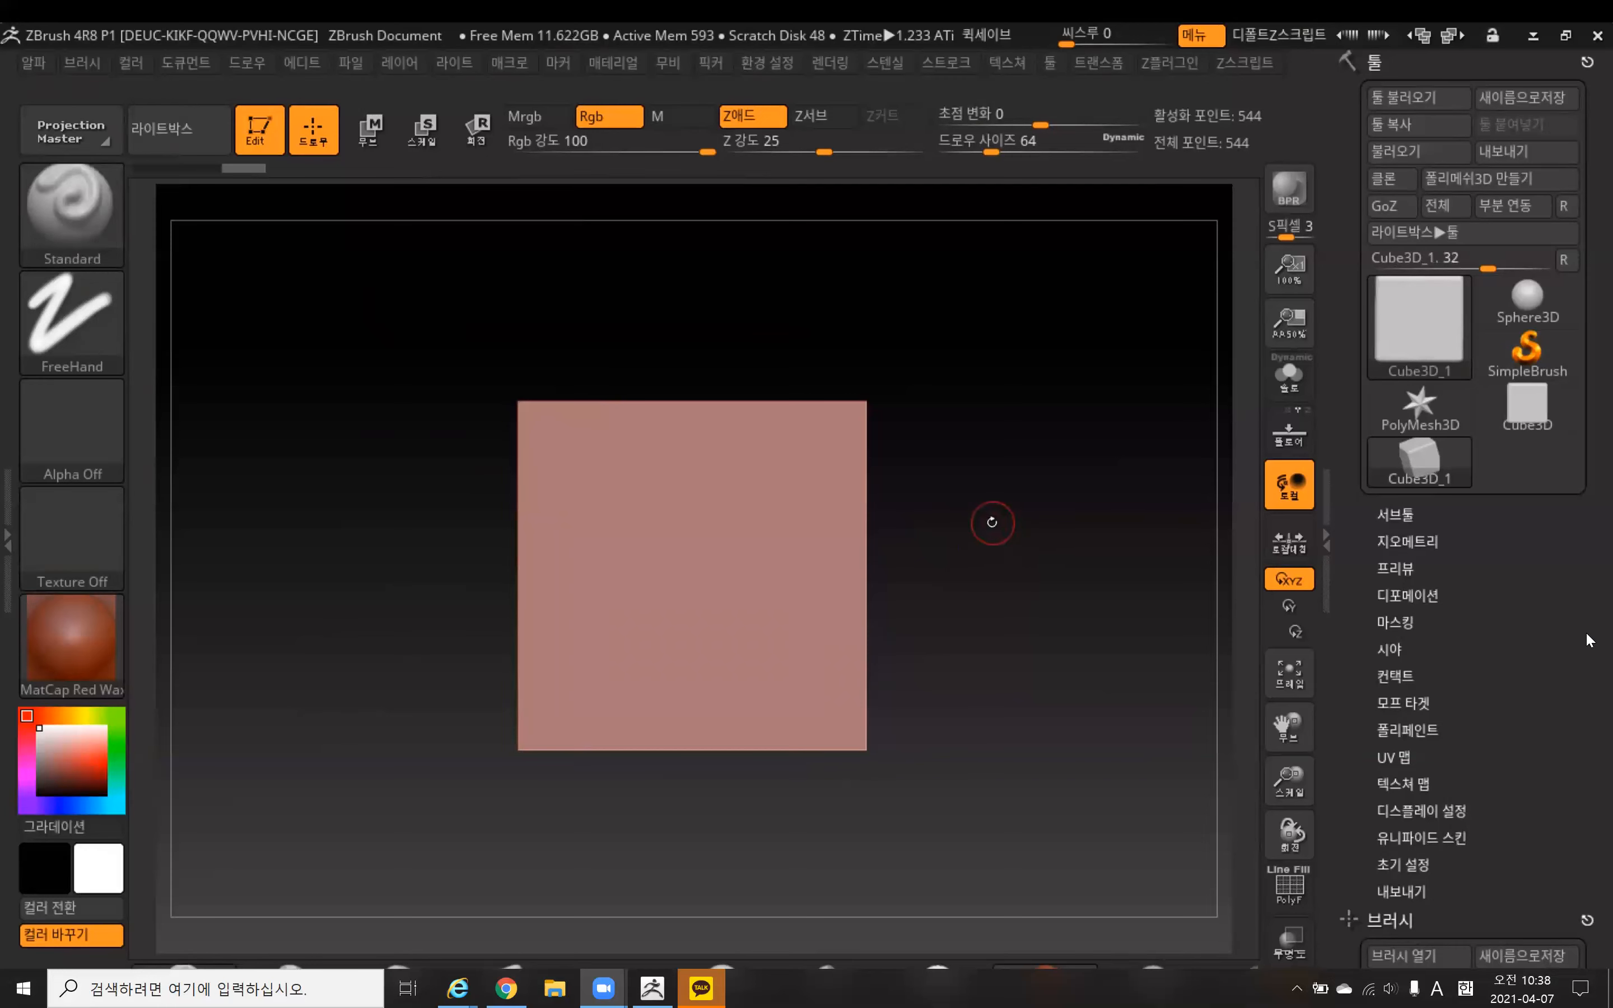
ctrl+click(997, 514)
mouse_move(1028, 566)
mouse_down()
mouse_move(1044, 623)
mouse_move(989, 546)
mouse_move(1051, 558)
mouse_move(960, 465)
mouse_move(1071, 483)
mouse_move(1080, 501)
mouse_move(1018, 504)
mouse_move(1047, 514)
mouse_move(1027, 526)
mouse_move(1162, 550)
mouse_move(1021, 595)
mouse_move(1093, 587)
mouse_move(987, 575)
mouse_move(1080, 574)
mouse_move(997, 570)
mouse_move(1067, 566)
mouse_move(1025, 560)
mouse_move(1052, 552)
mouse_move(982, 567)
mouse_move(1133, 480)
mouse_move(1108, 480)
mouse_move(1133, 448)
mouse_move(1133, 467)
mouse_move(1061, 488)
mouse_move(1168, 487)
mouse_move(1015, 486)
mouse_move(1028, 510)
mouse_move(1060, 476)
mouse_move(1028, 495)
mouse_move(1105, 500)
mouse_move(967, 522)
mouse_move(1027, 506)
mouse_up()
ctrl+click(1087, 601)
alt+drag(1081, 454, 1082, 500)
drag(1151, 420, 1062, 460)
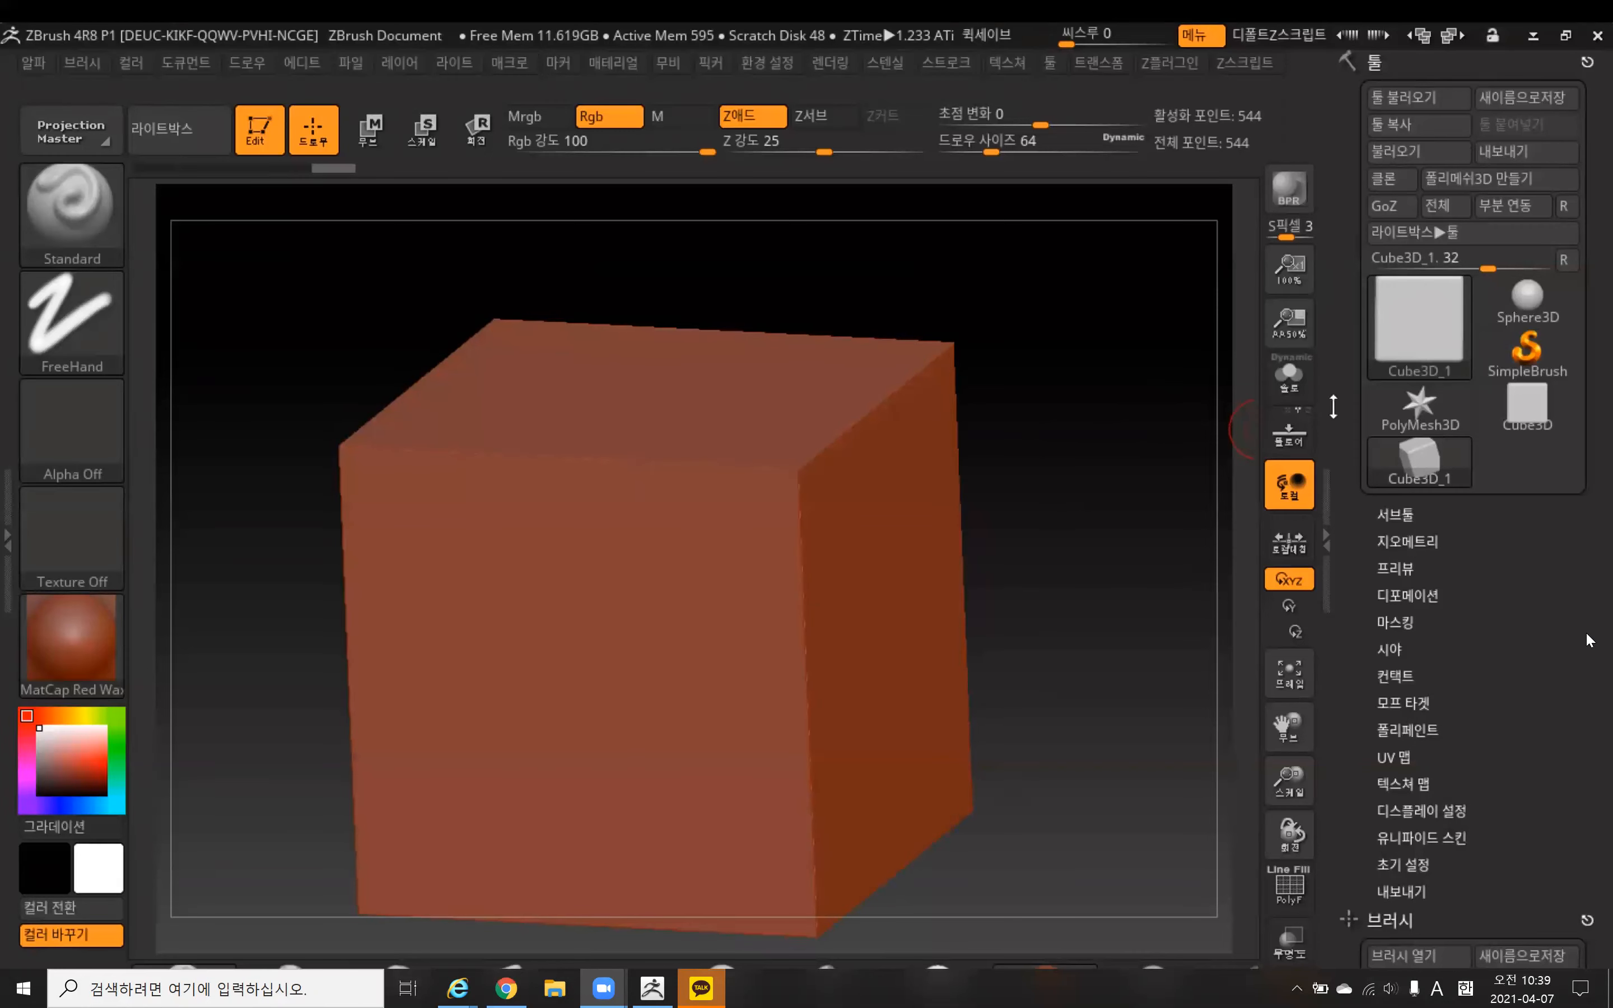
Replace the cube in Edit mode with Sphere3D, and try the Standard brush on it at draw size 176
click(1528, 297)
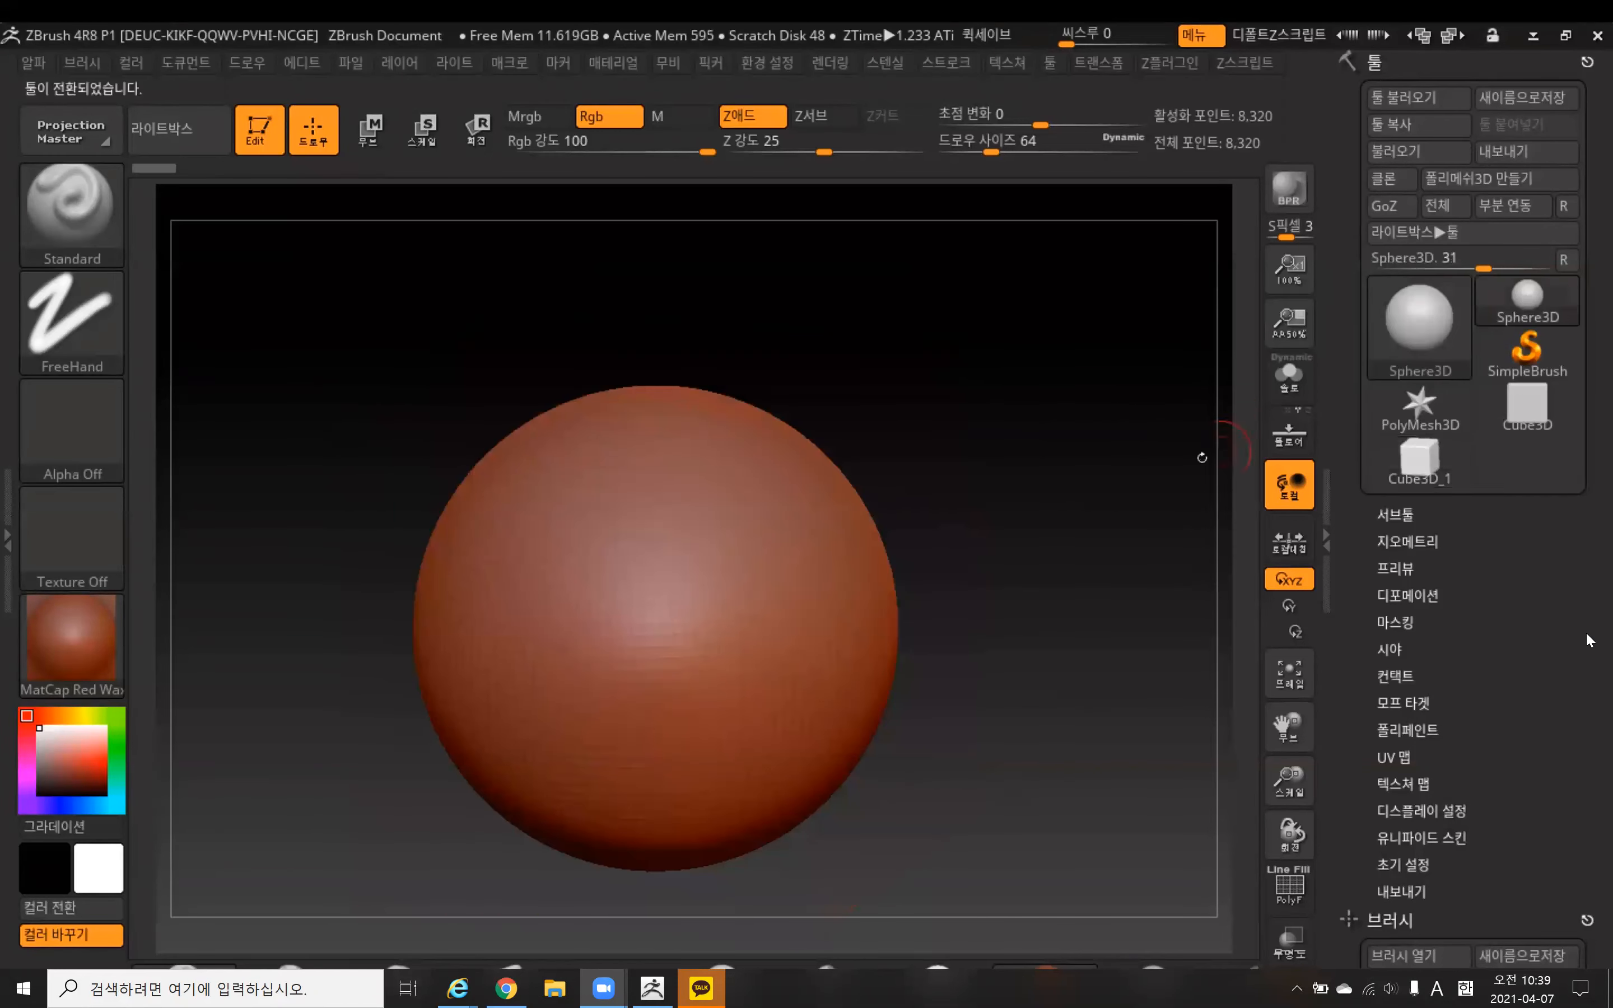
mouse_move(1035, 488)
alt+mouse_down()
mouse_move(1132, 492)
mouse_move(1088, 493)
mouse_move(1071, 472)
mouse_move(1085, 538)
mouse_move(1062, 521)
alt+mouse_up()
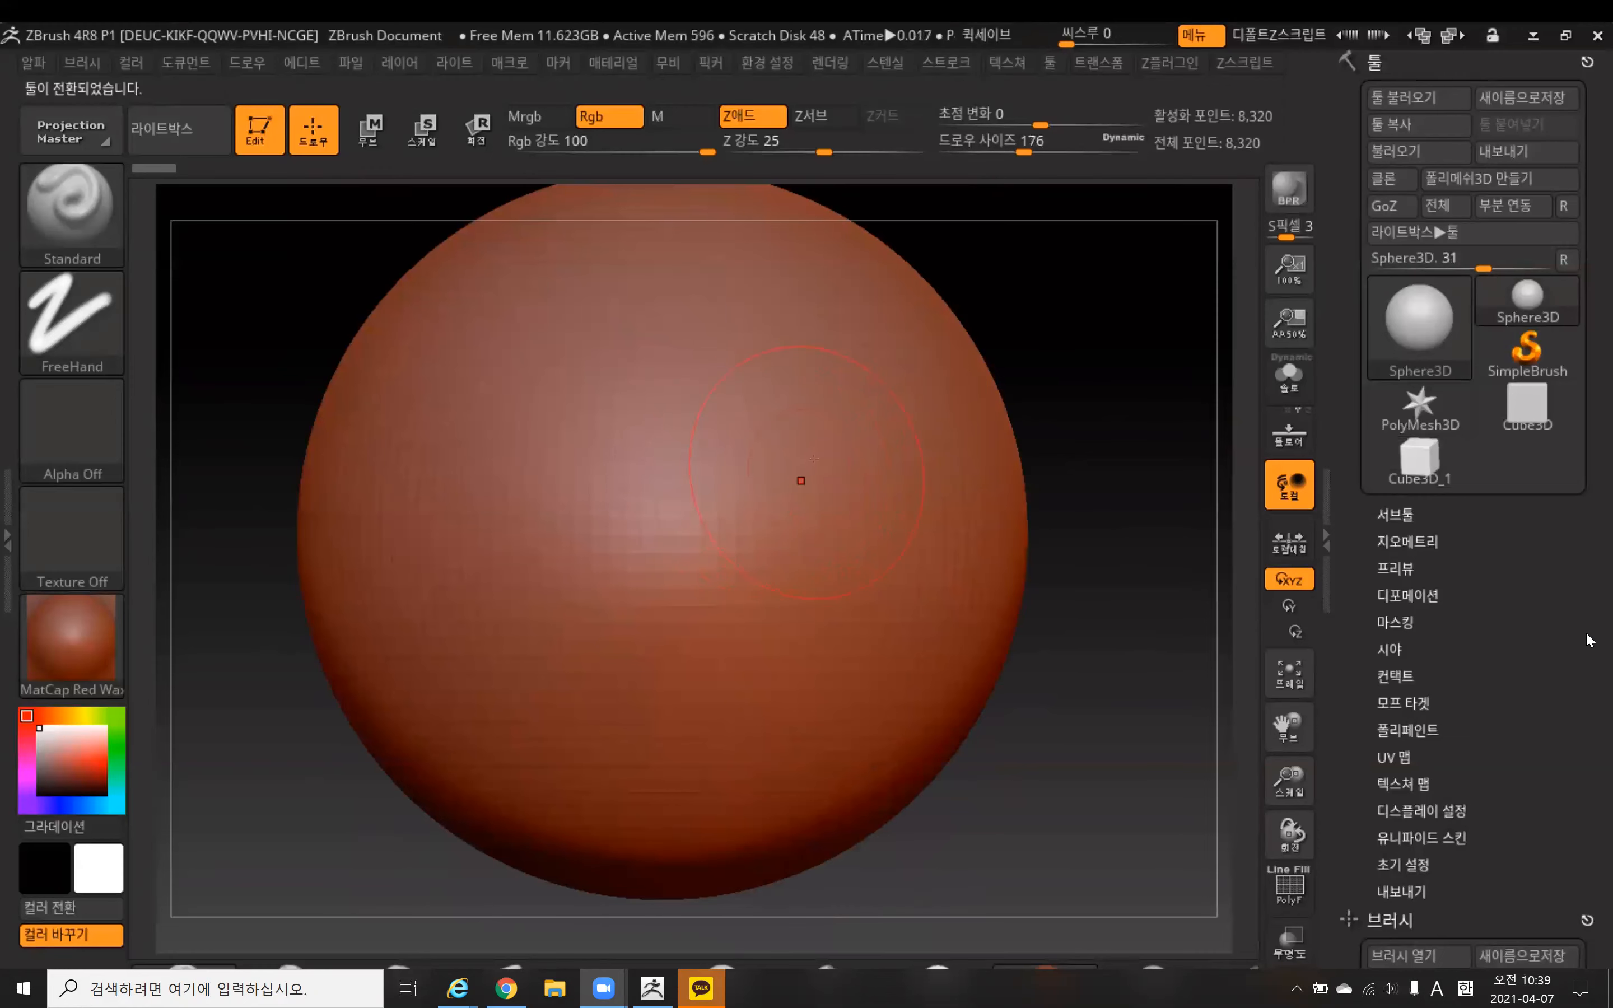
mouse_move(1100, 385)
alt+mouse_down()
mouse_move(1090, 456)
mouse_move(1050, 465)
alt+mouse_up()
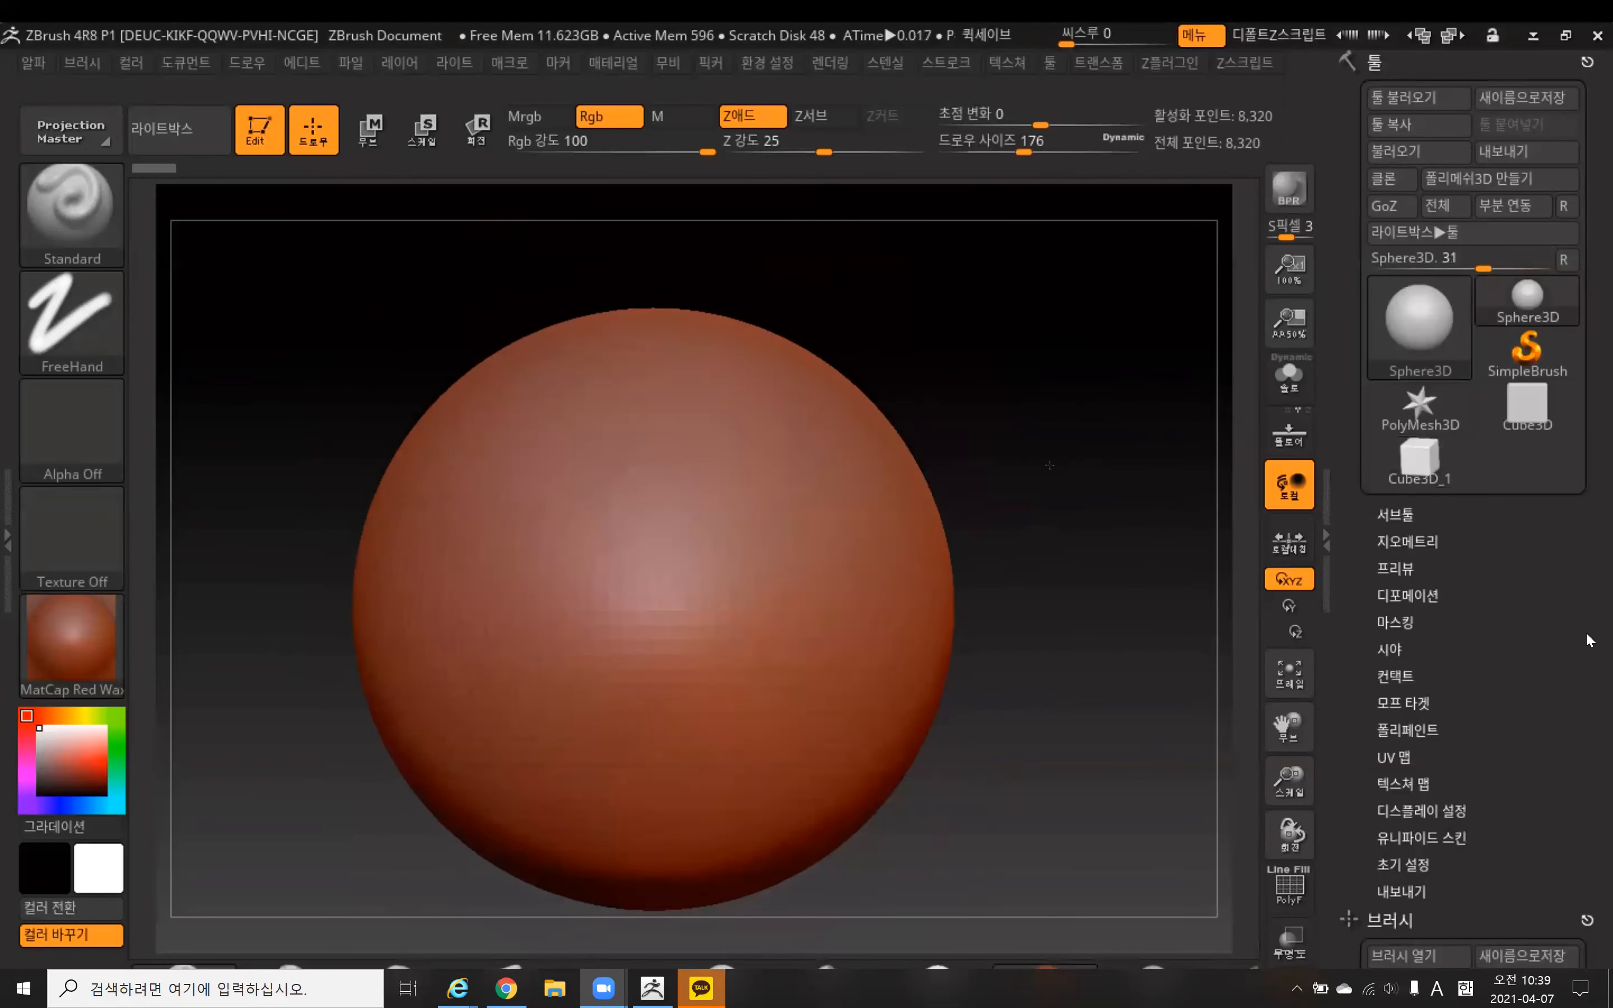
click(751, 454)
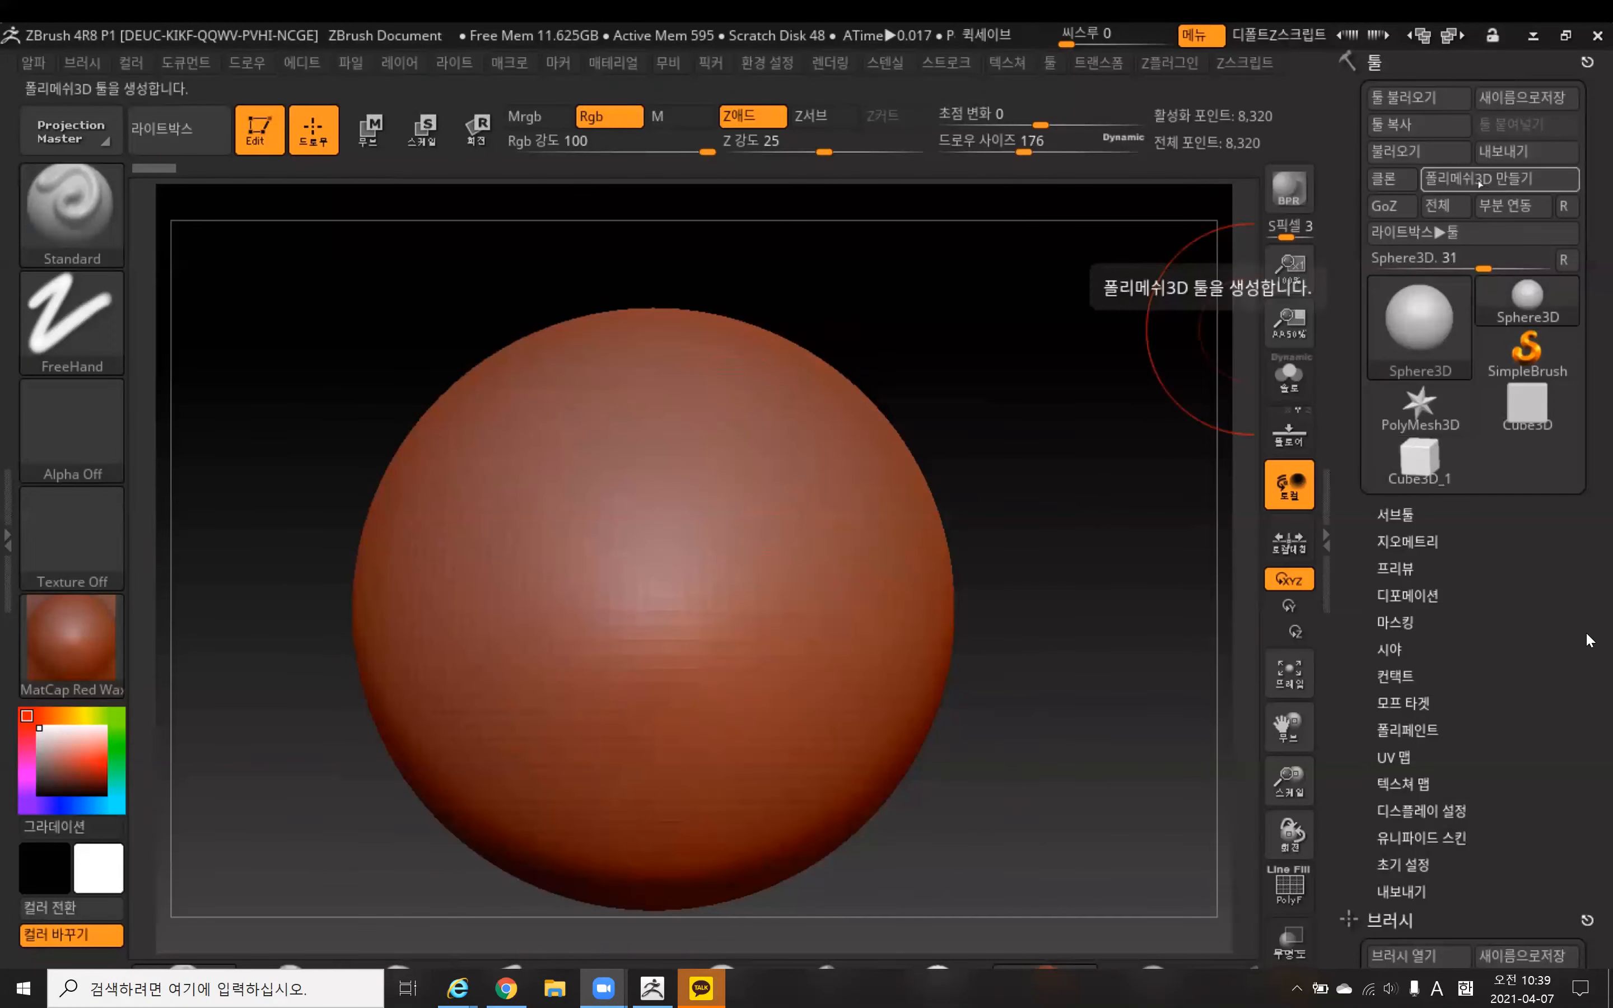
Convert the sphere to a PolyMesh3D and sculpt seven raised Standard brush strokes across its front surface
click(1475, 180)
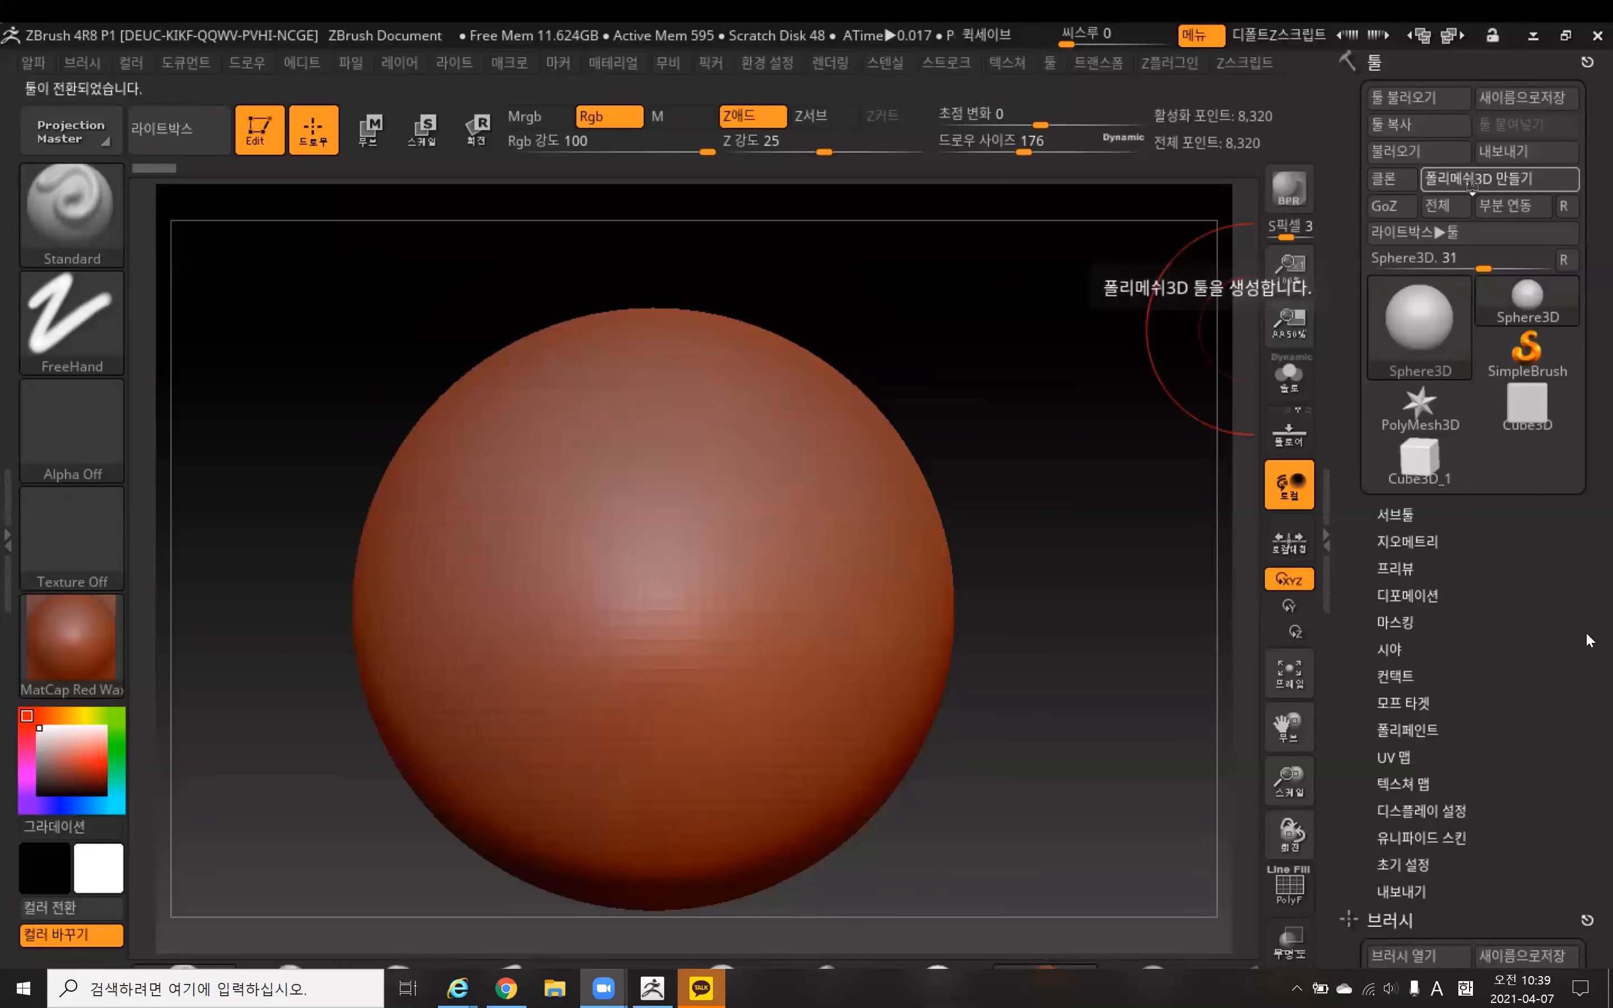
mouse_move(734, 494)
mouse_down()
mouse_move(757, 469)
mouse_move(803, 475)
mouse_up()
drag(743, 639, 765, 701)
drag(583, 522, 576, 620)
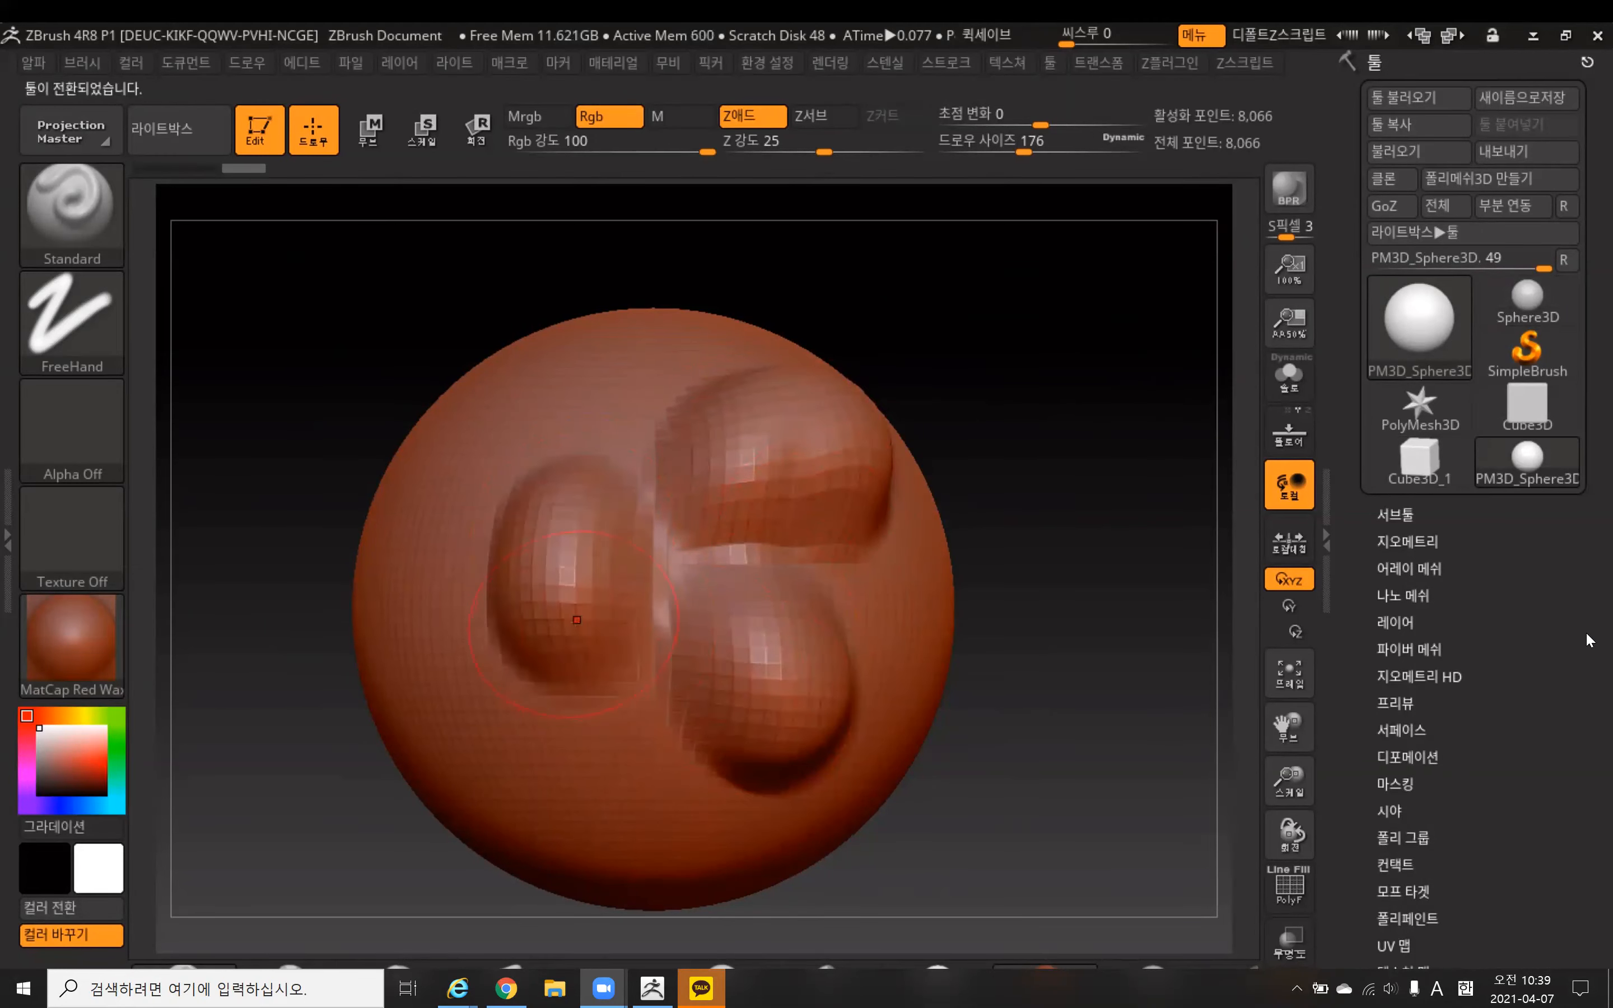
drag(440, 523, 417, 634)
drag(522, 453, 605, 386)
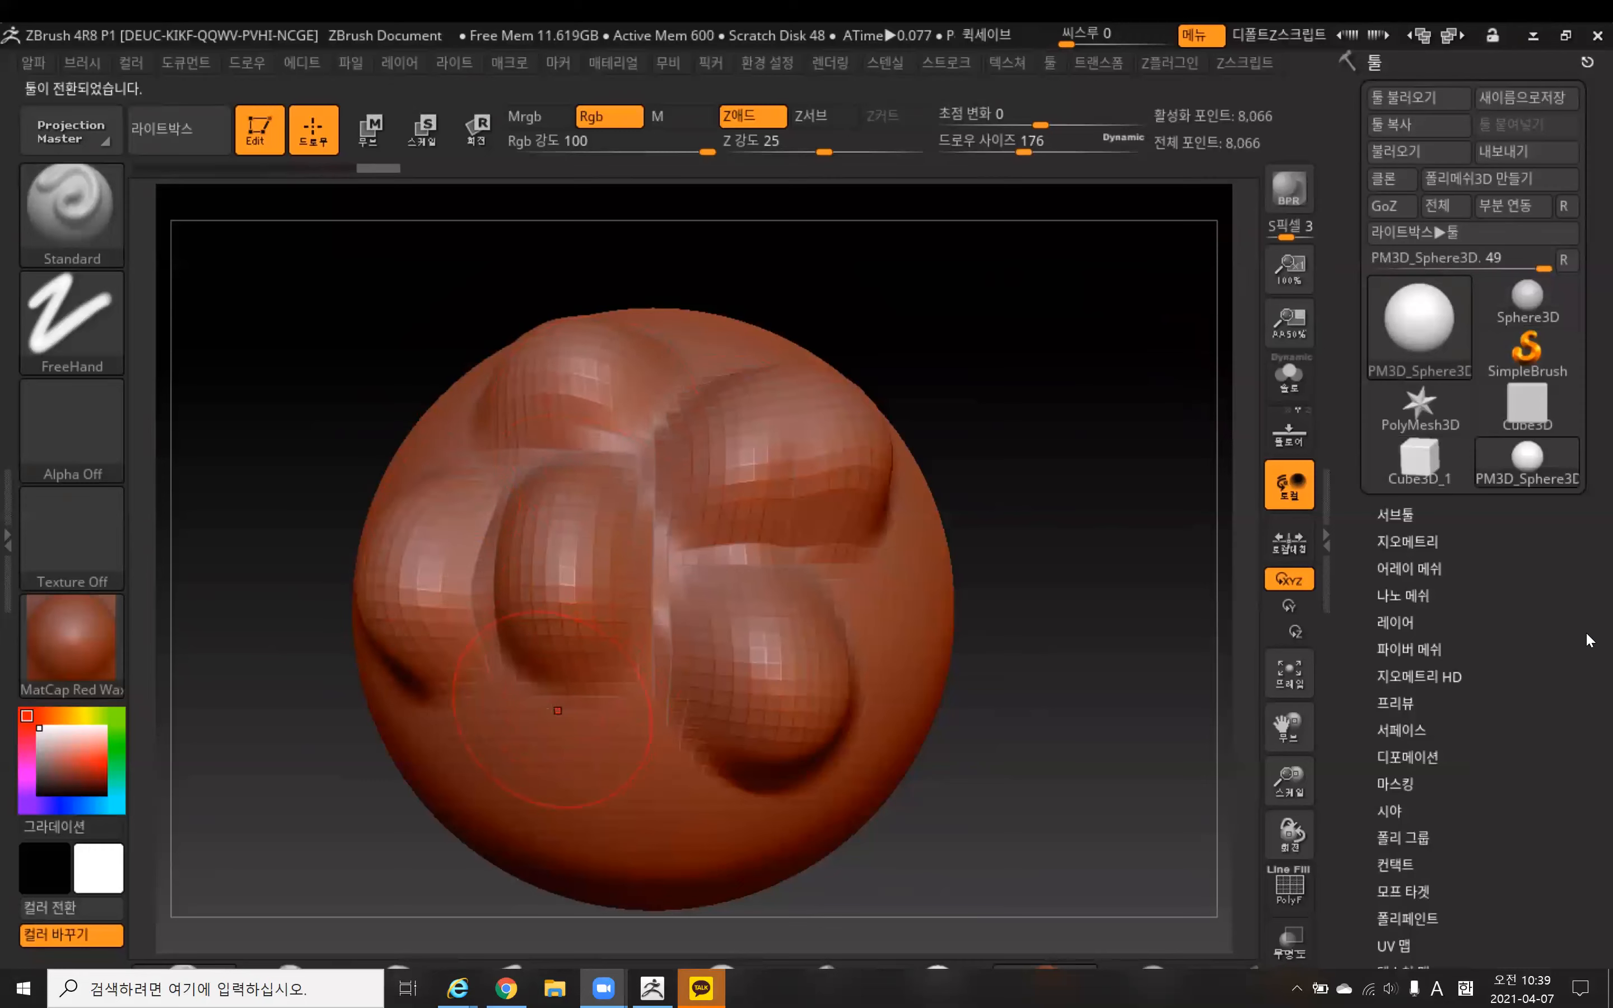
drag(560, 712, 597, 757)
drag(881, 550, 897, 620)
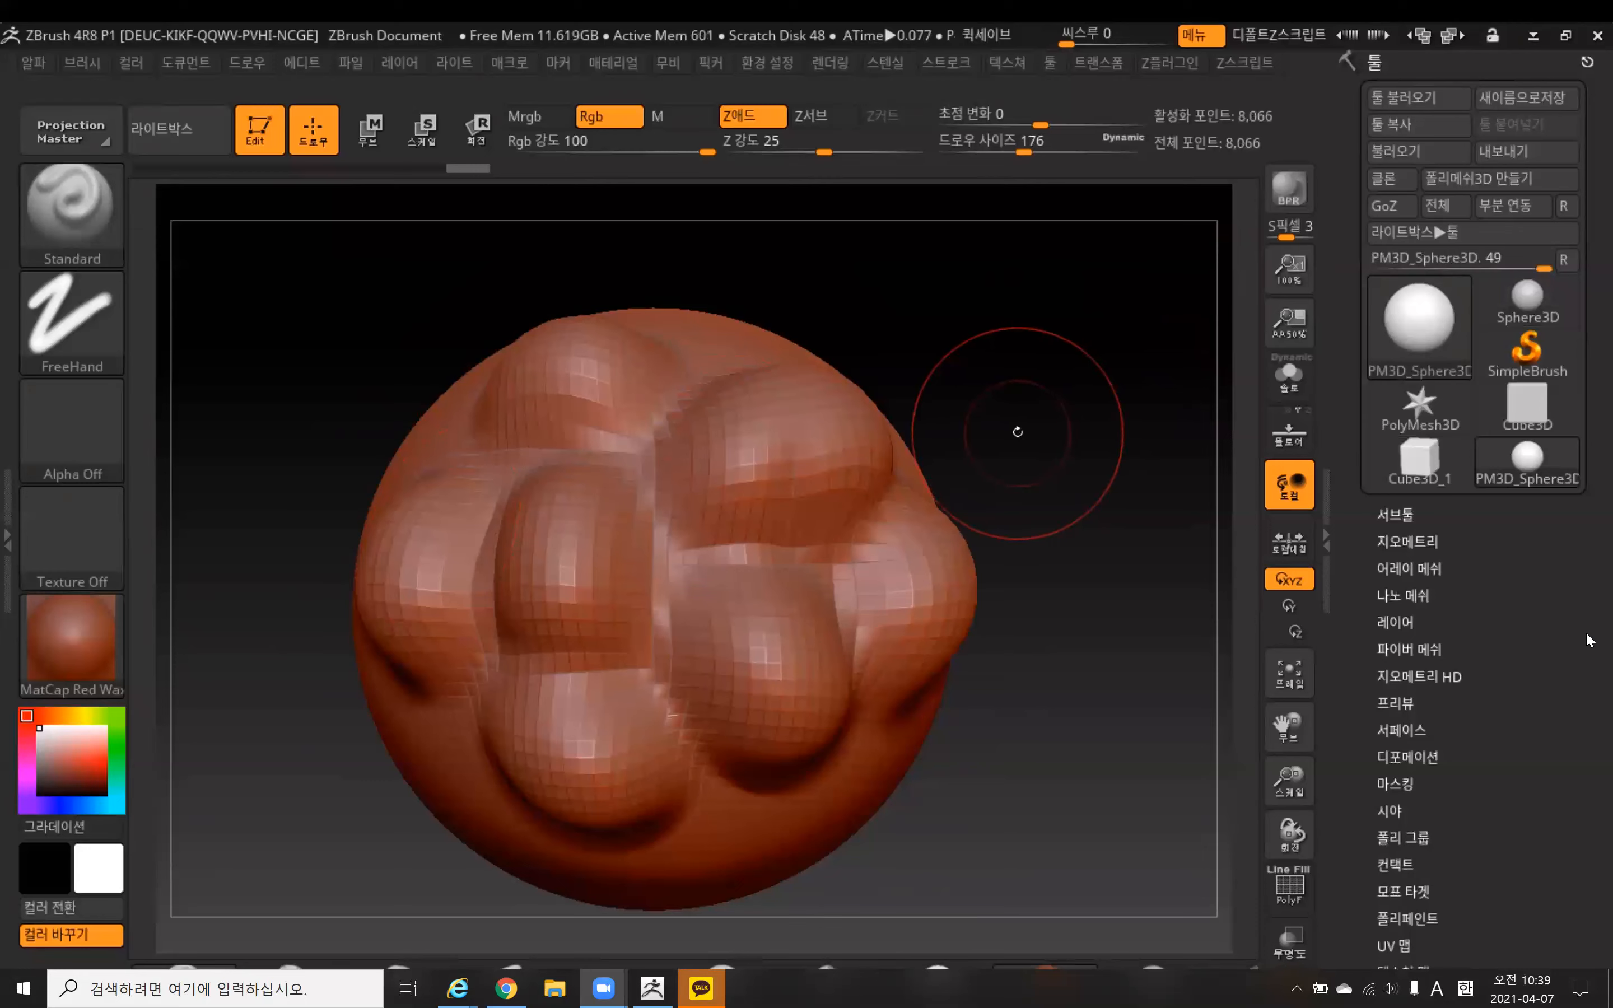
Undo all the sculpted strokes on the PolyMesh3D sphere
key(ctrl+z)
key(ctrl+z)
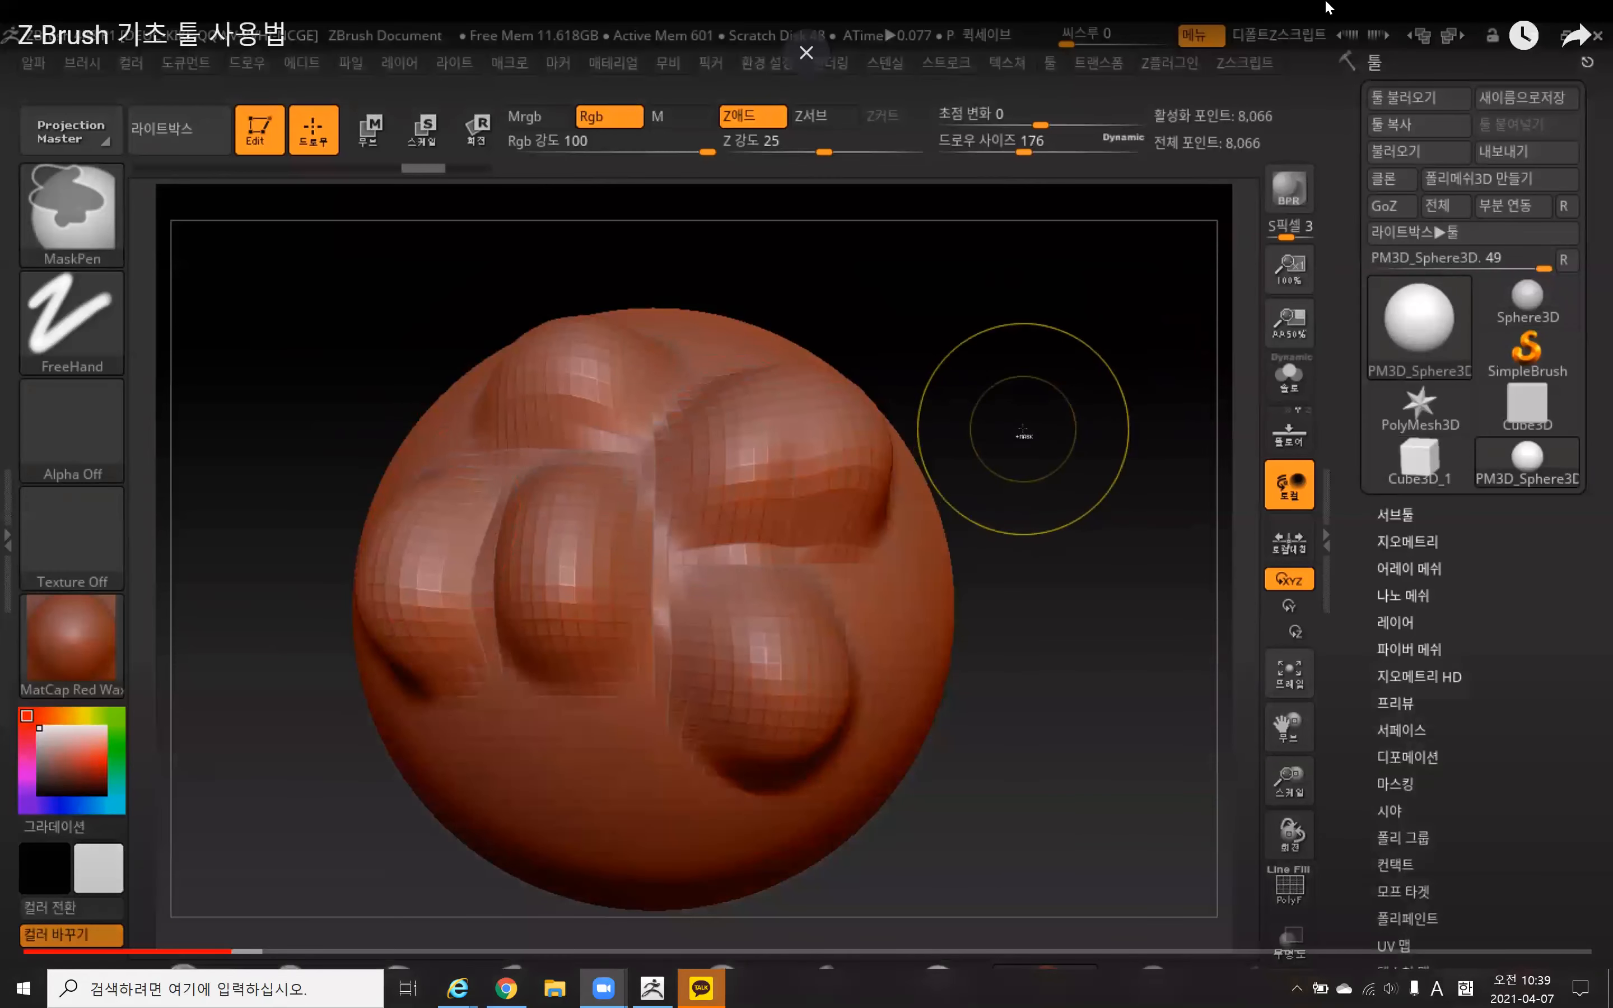
key(ctrl+z)
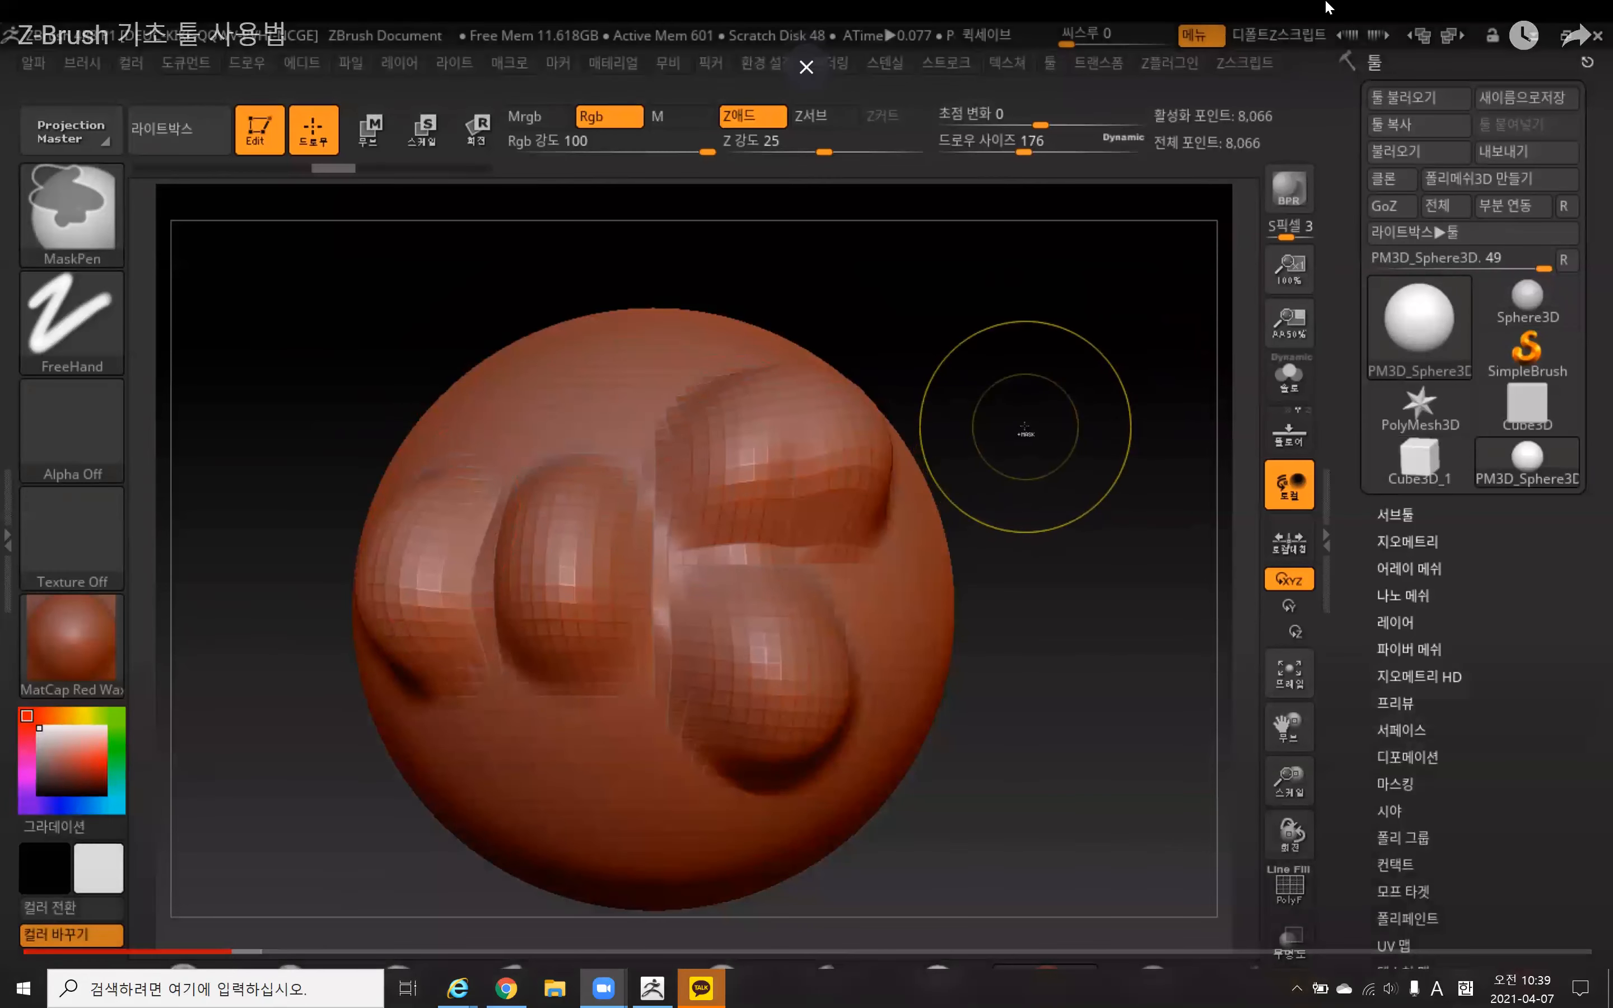
key(ctrl+z)
key(ctrl+z)
key(ctrl+z)
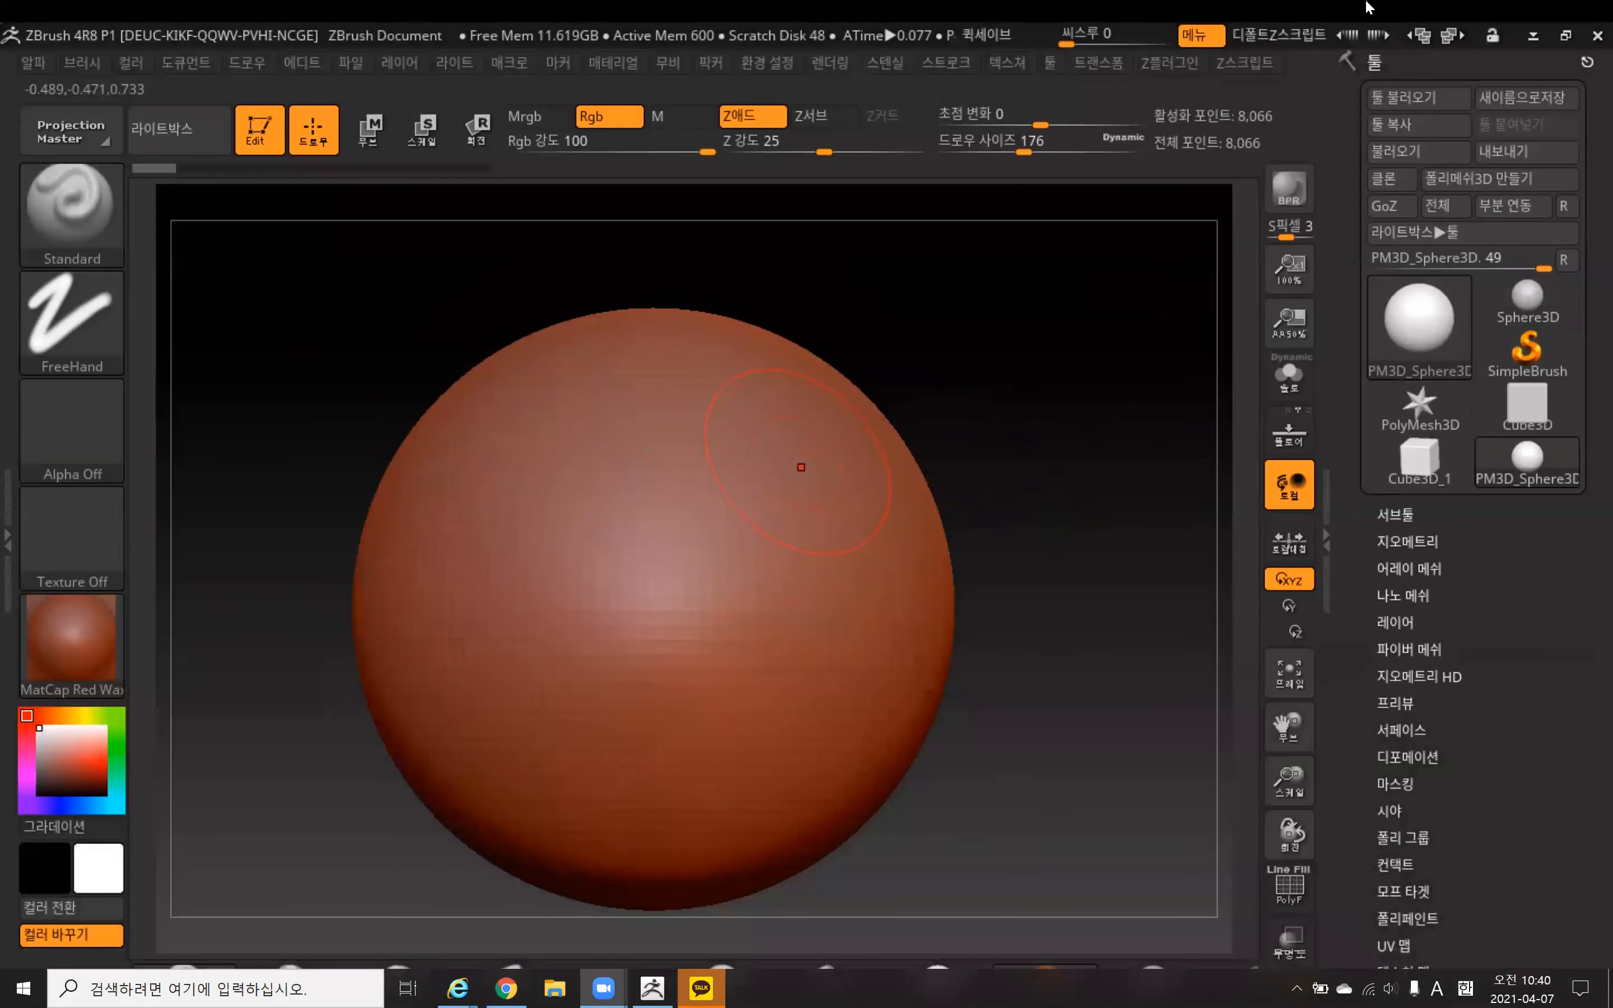
Sculpt four raised Standard brush strokes across the sphere's front, and undo all of them
drag(786, 454, 787, 476)
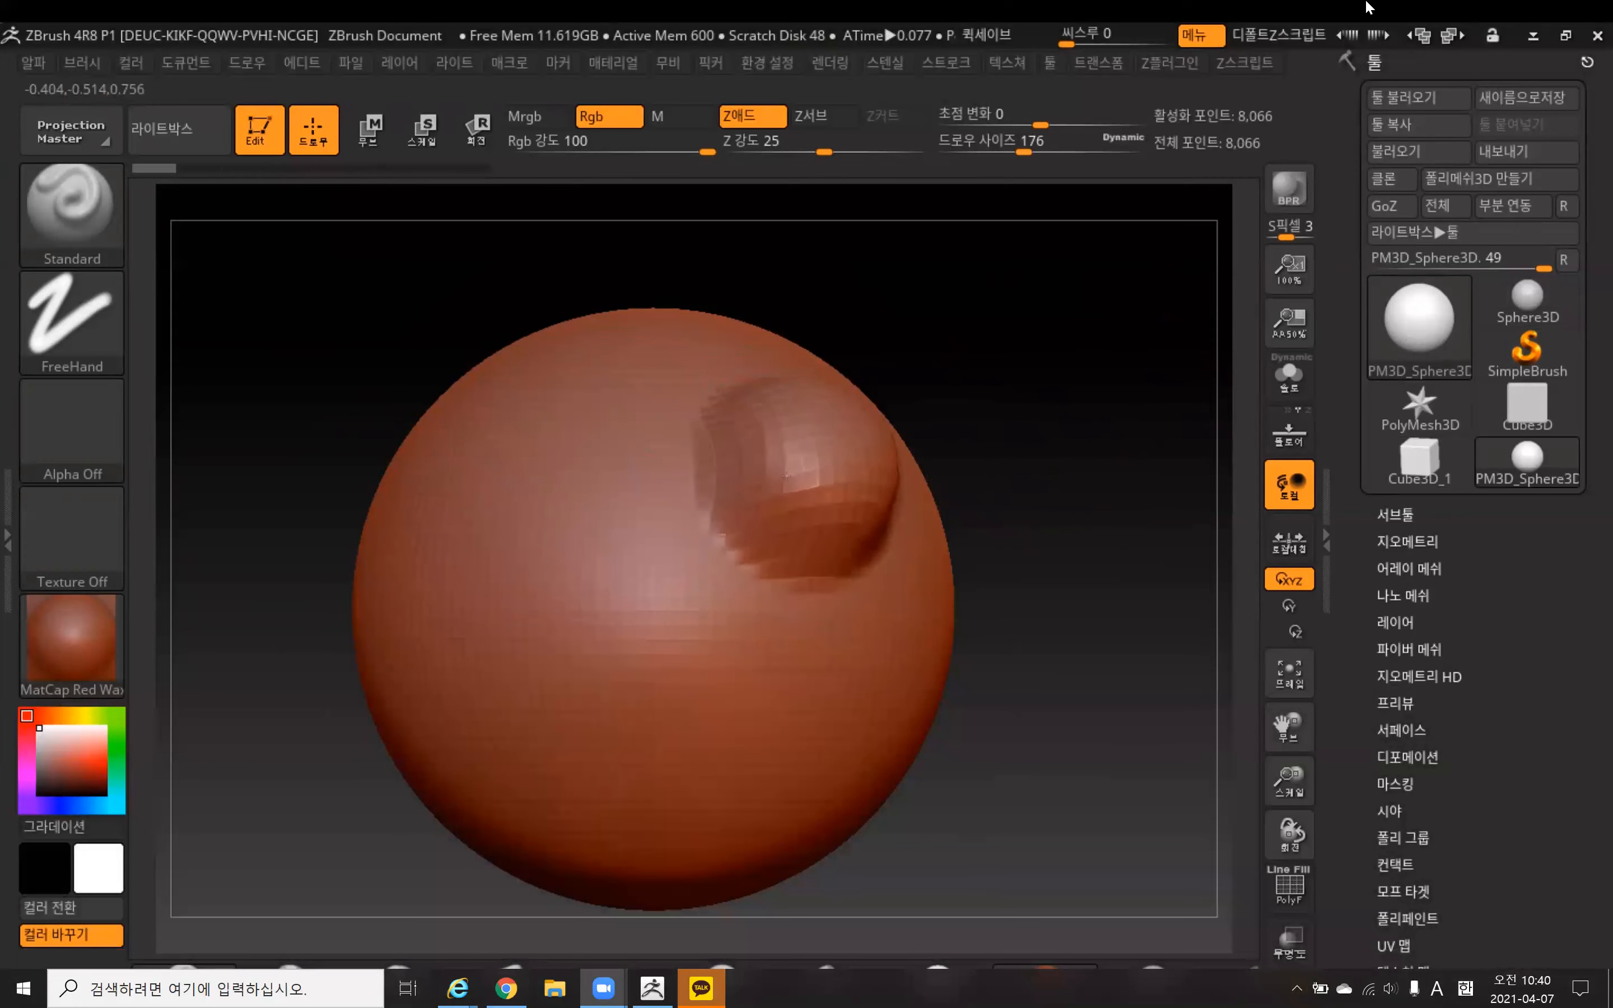
drag(776, 624, 787, 642)
drag(595, 595, 599, 594)
drag(424, 617, 426, 626)
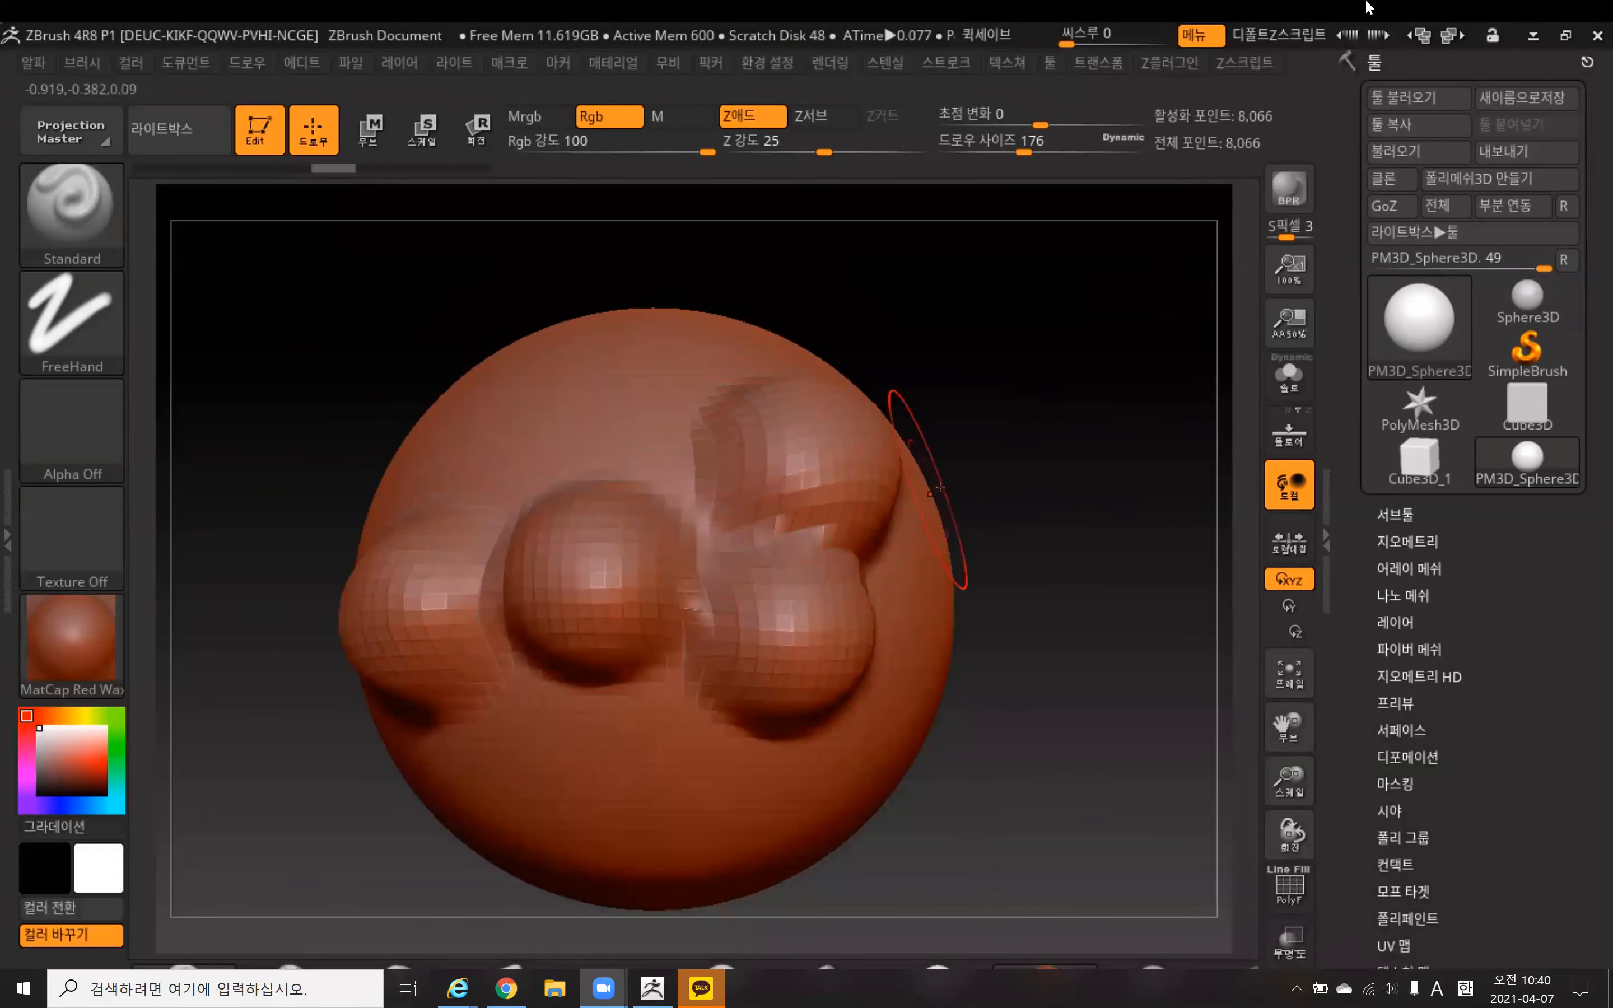
key(ctrl+z)
key(ctrl+z)
key(ctrl+z)
key(ctrl+z)
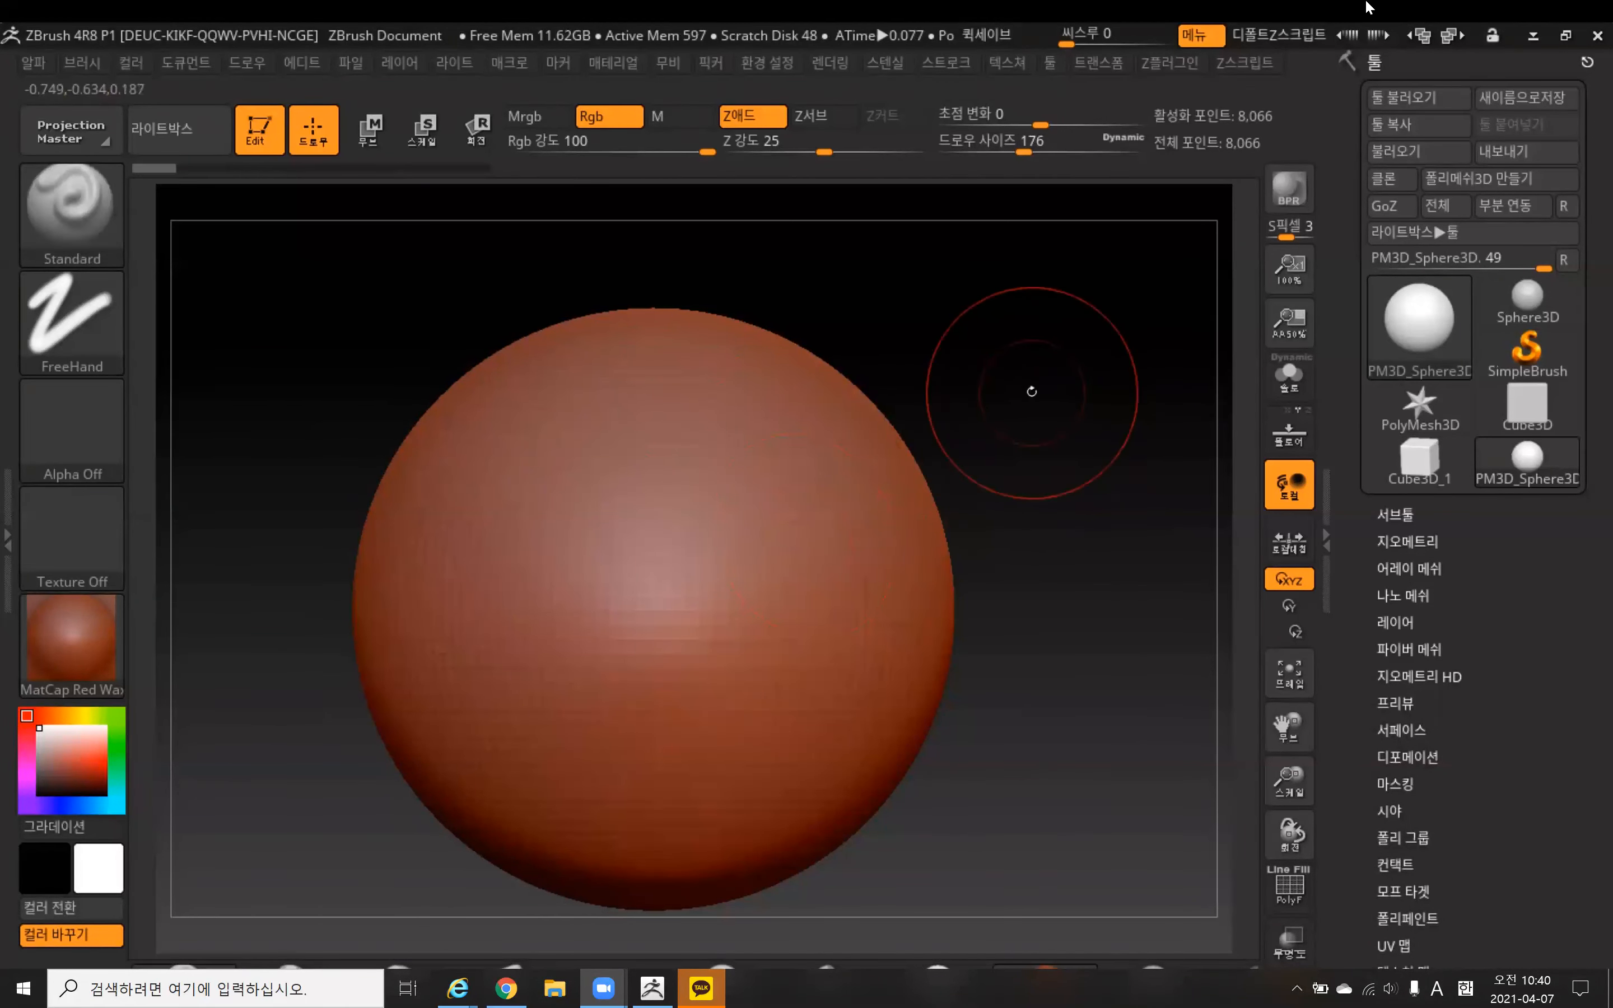
Try separate Standard brush strokes on the sphere's upper right and upper left without symmetry, and undo both
drag(1030, 389, 1073, 381)
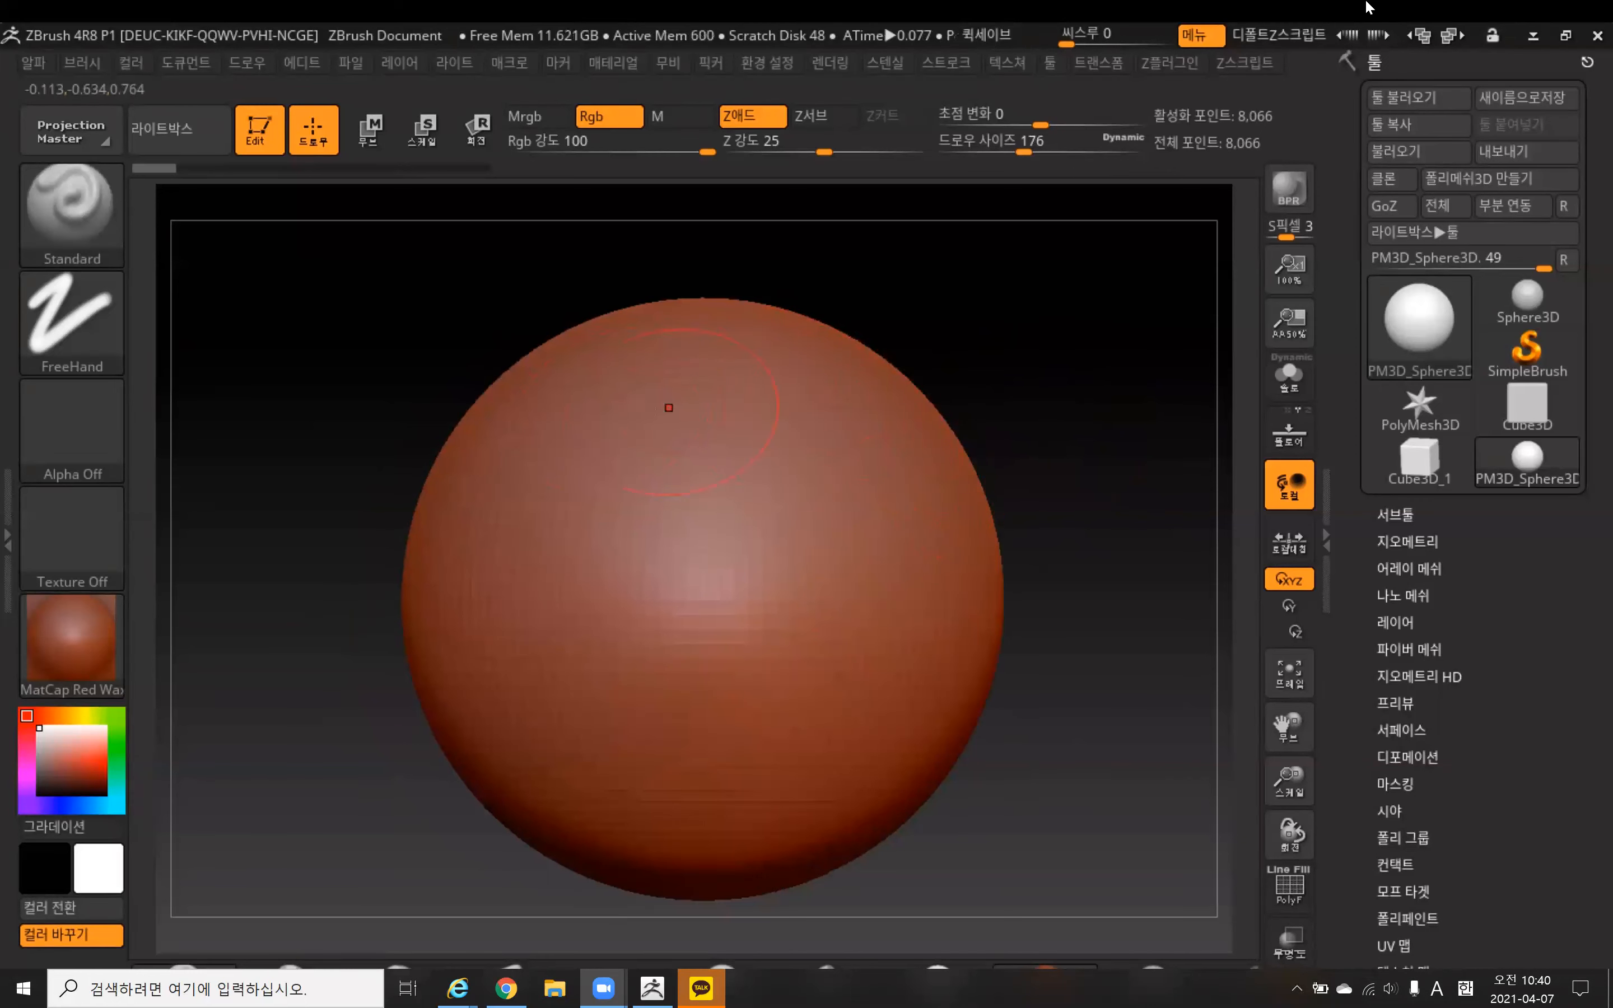
drag(841, 403, 877, 450)
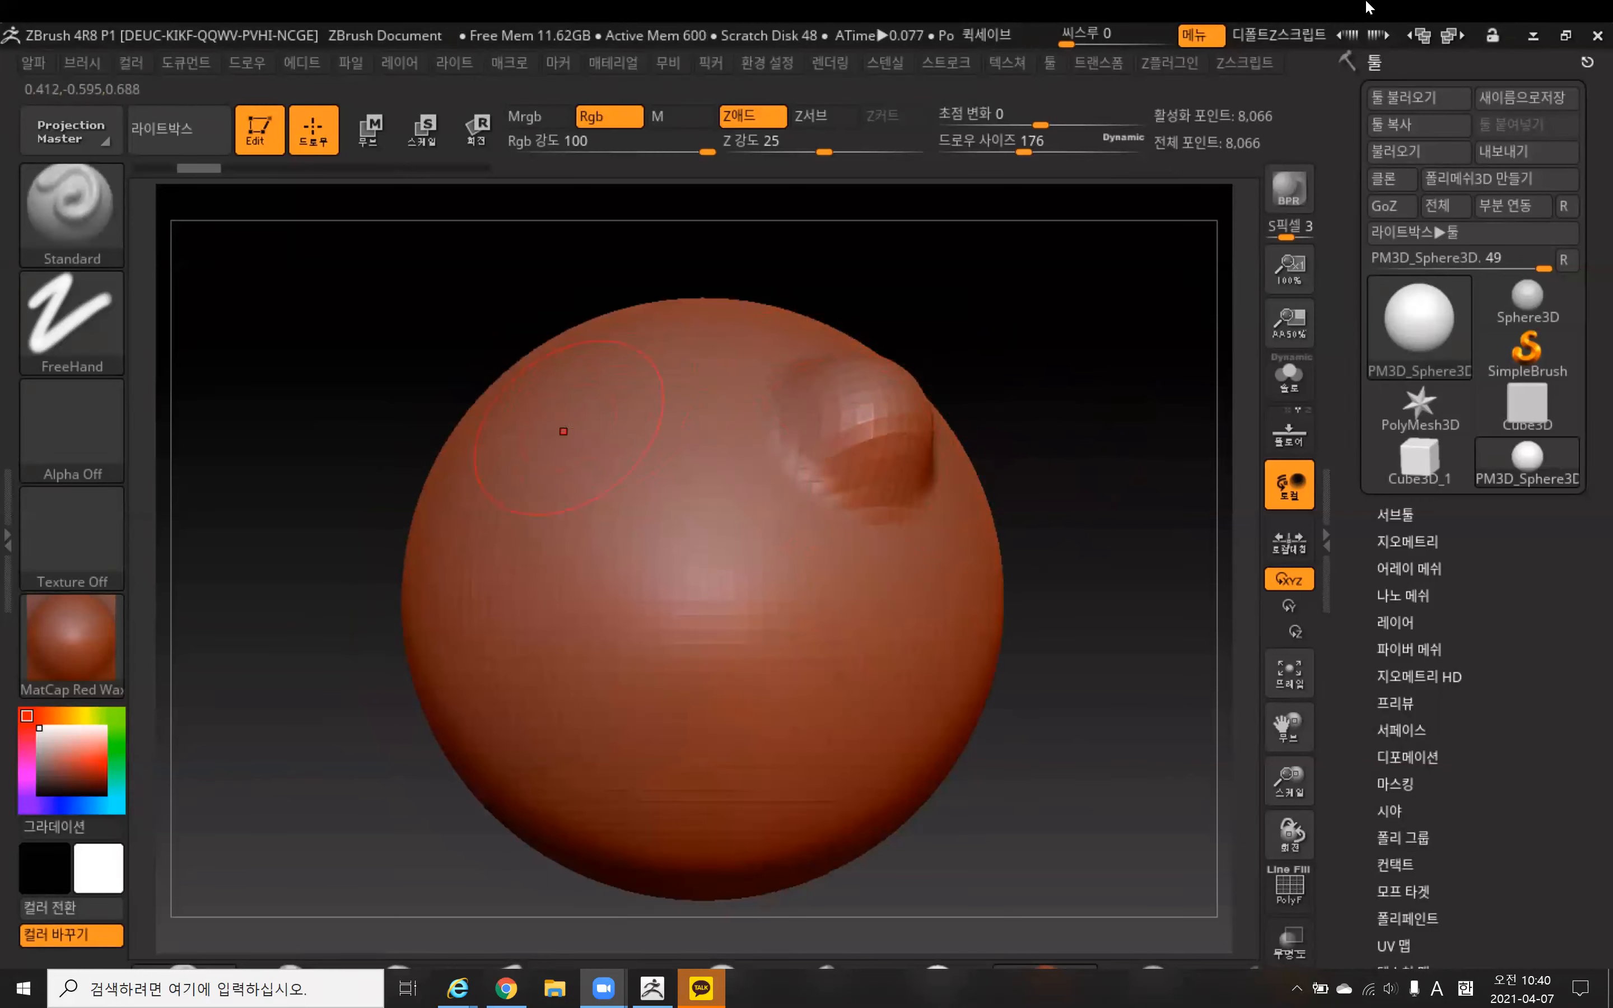
drag(547, 410, 530, 444)
key(ctrl+z)
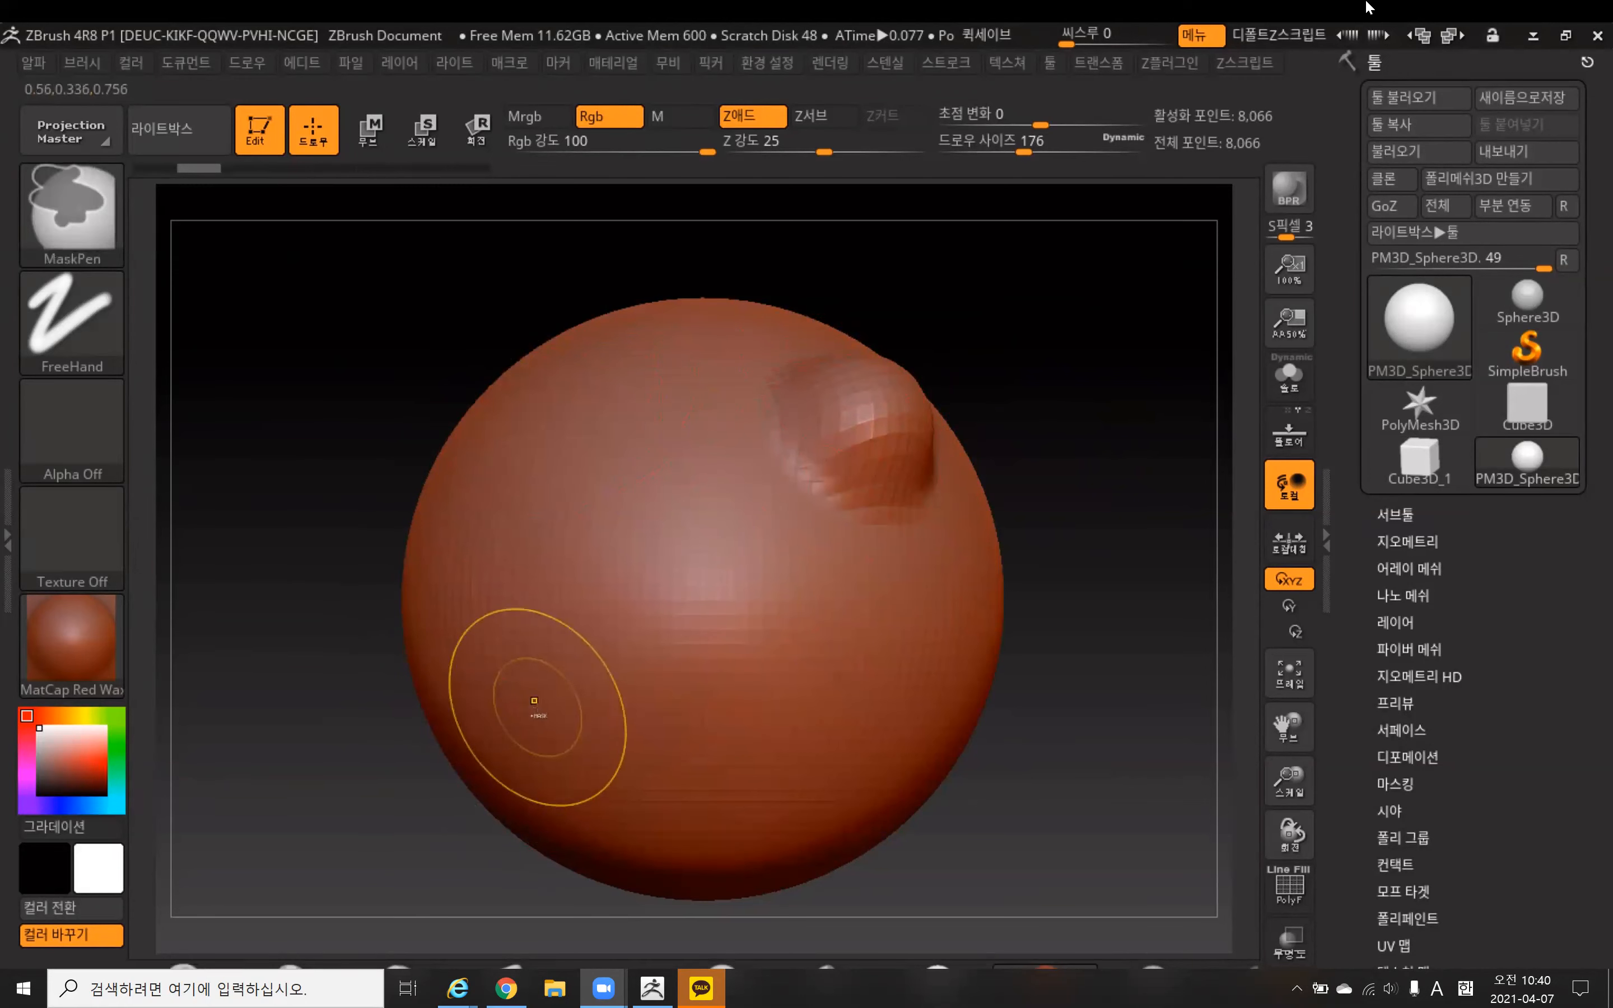
key(ctrl+z)
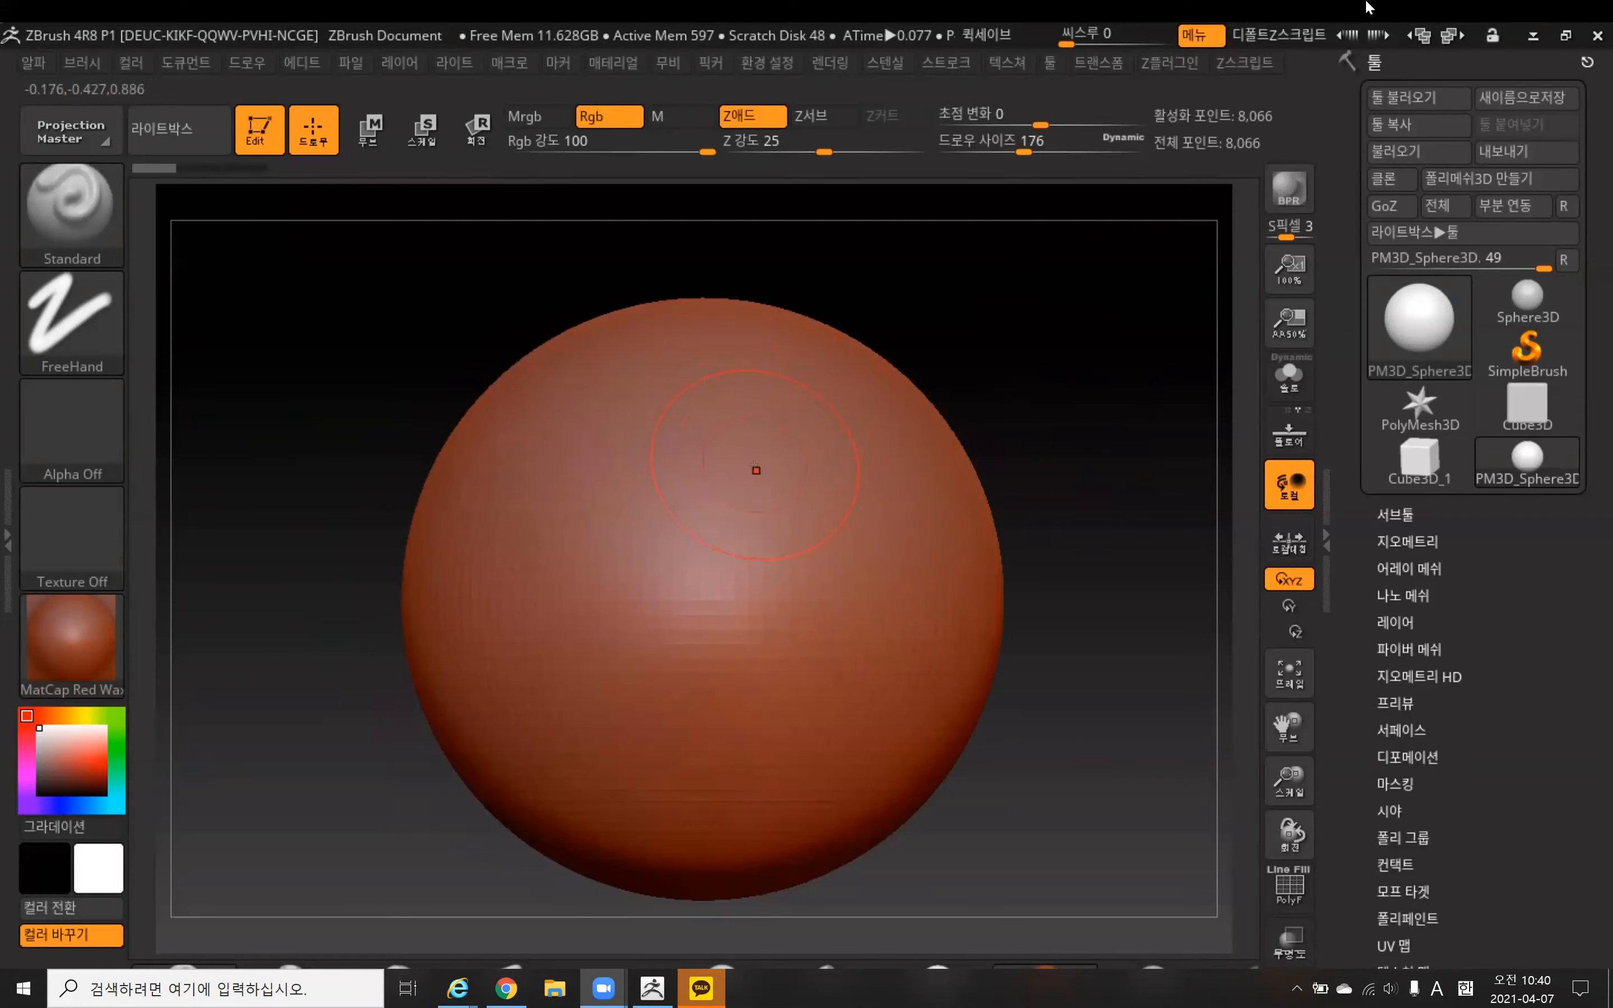
Activate sculpting symmetry across the X axis
click(1098, 64)
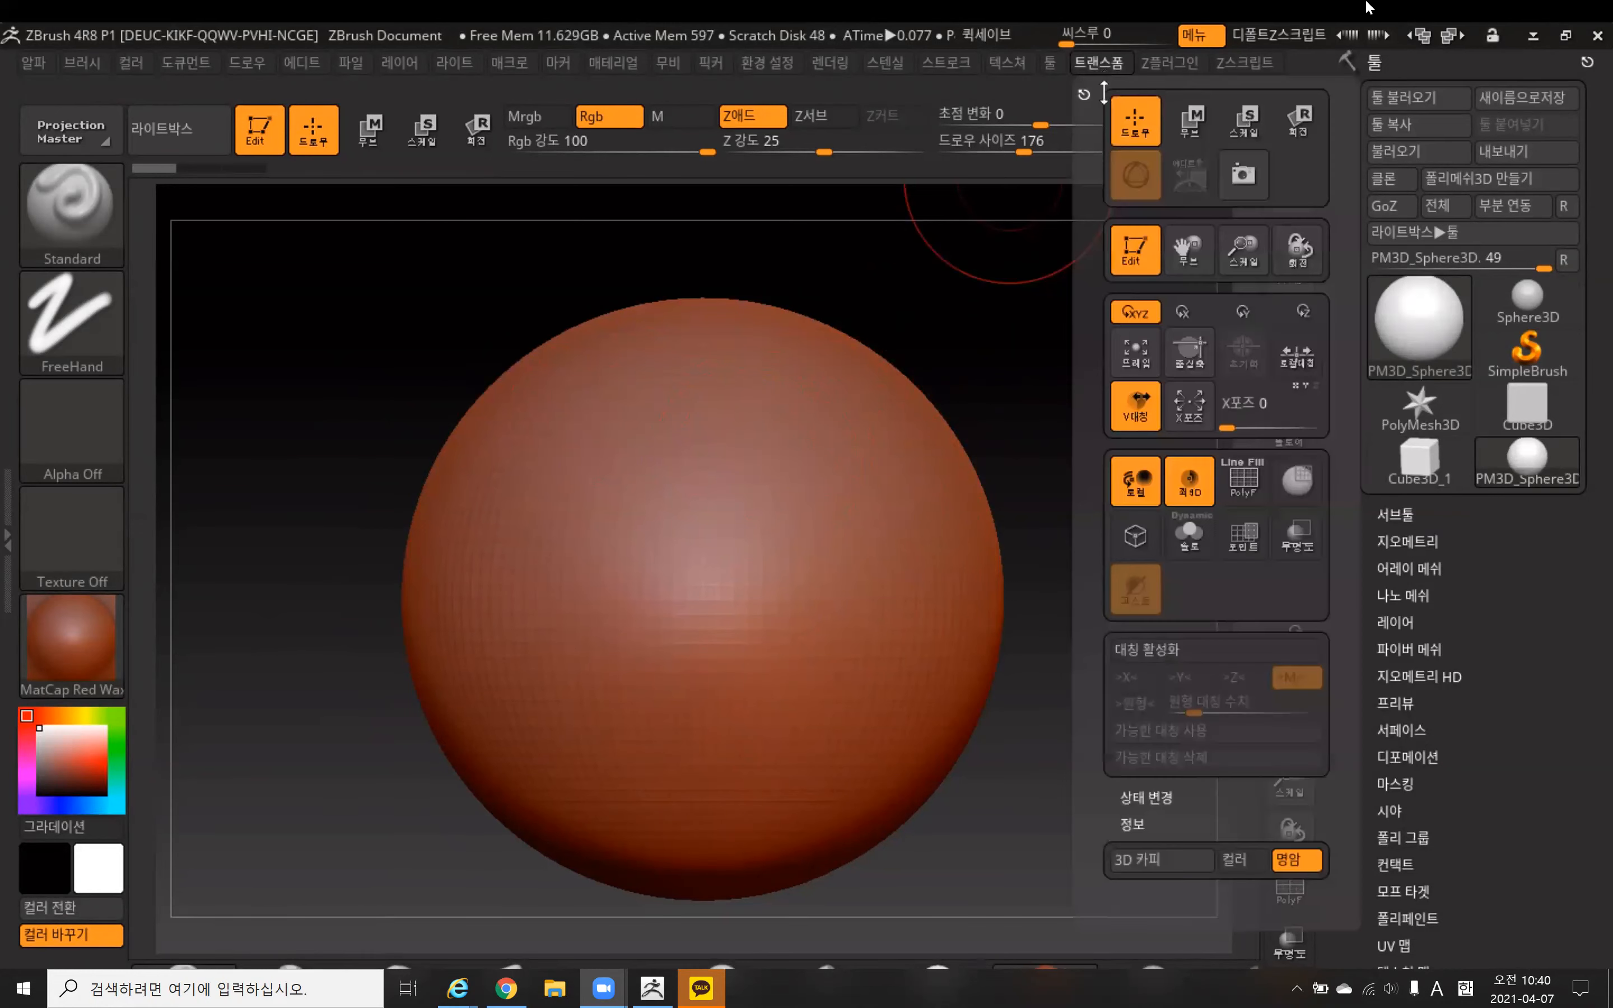
click(1168, 652)
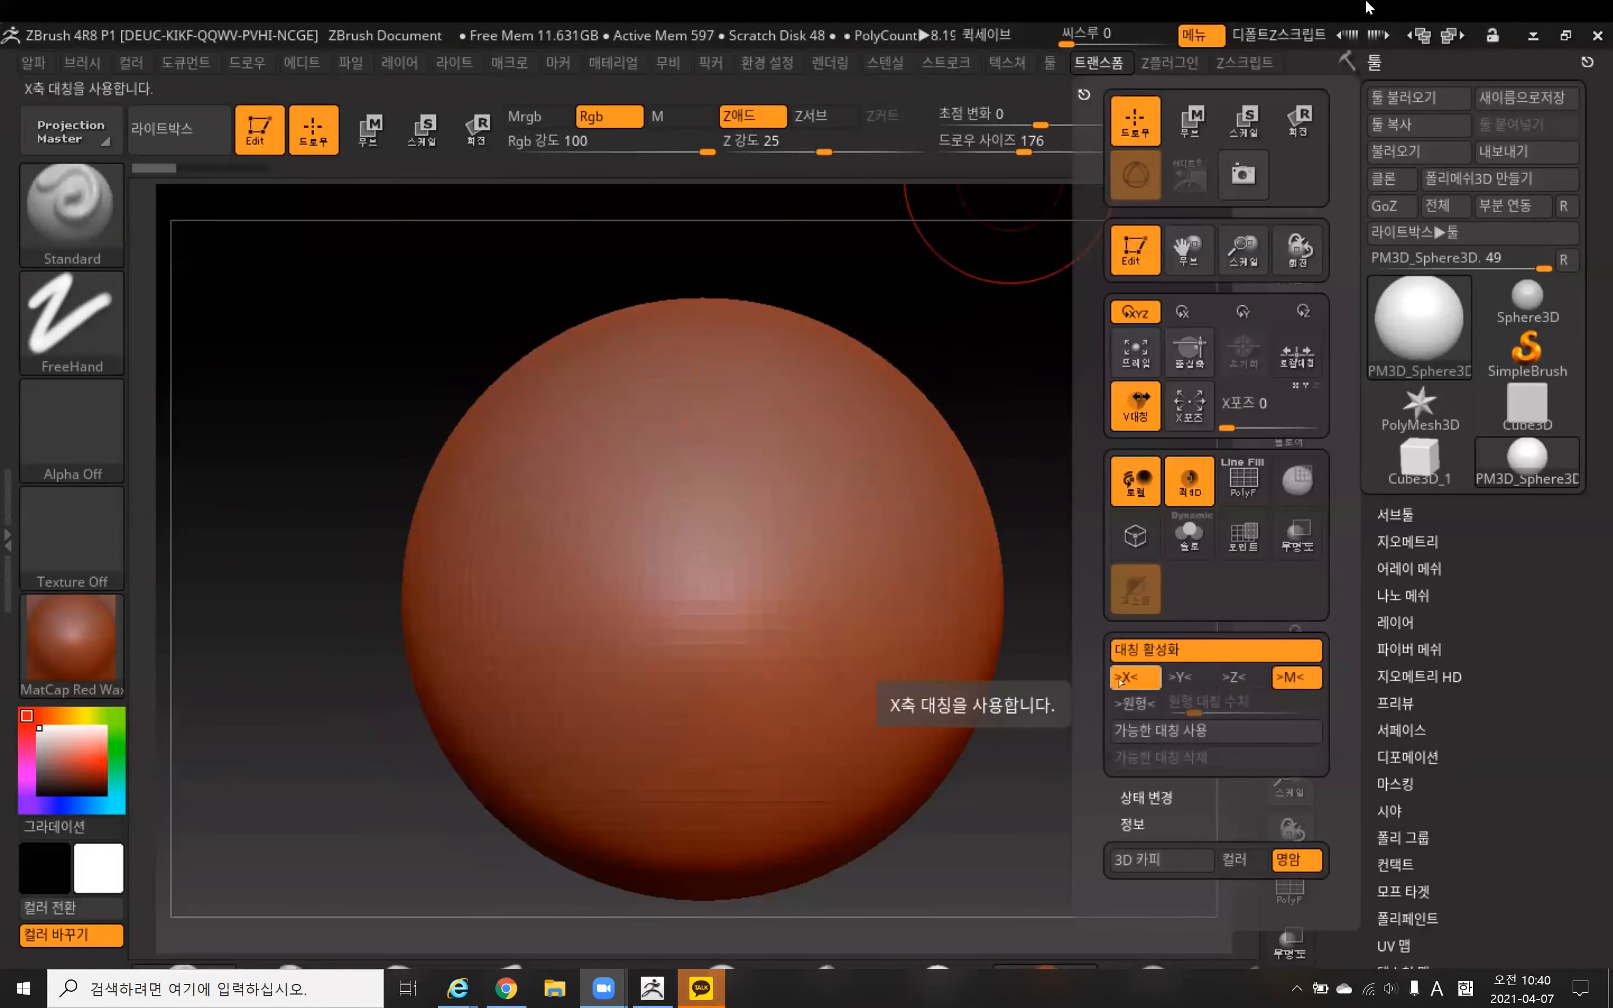
Sculpt mirrored Standard brush bumps down the front and sides of the sphere
drag(810, 468, 865, 491)
drag(850, 645, 888, 692)
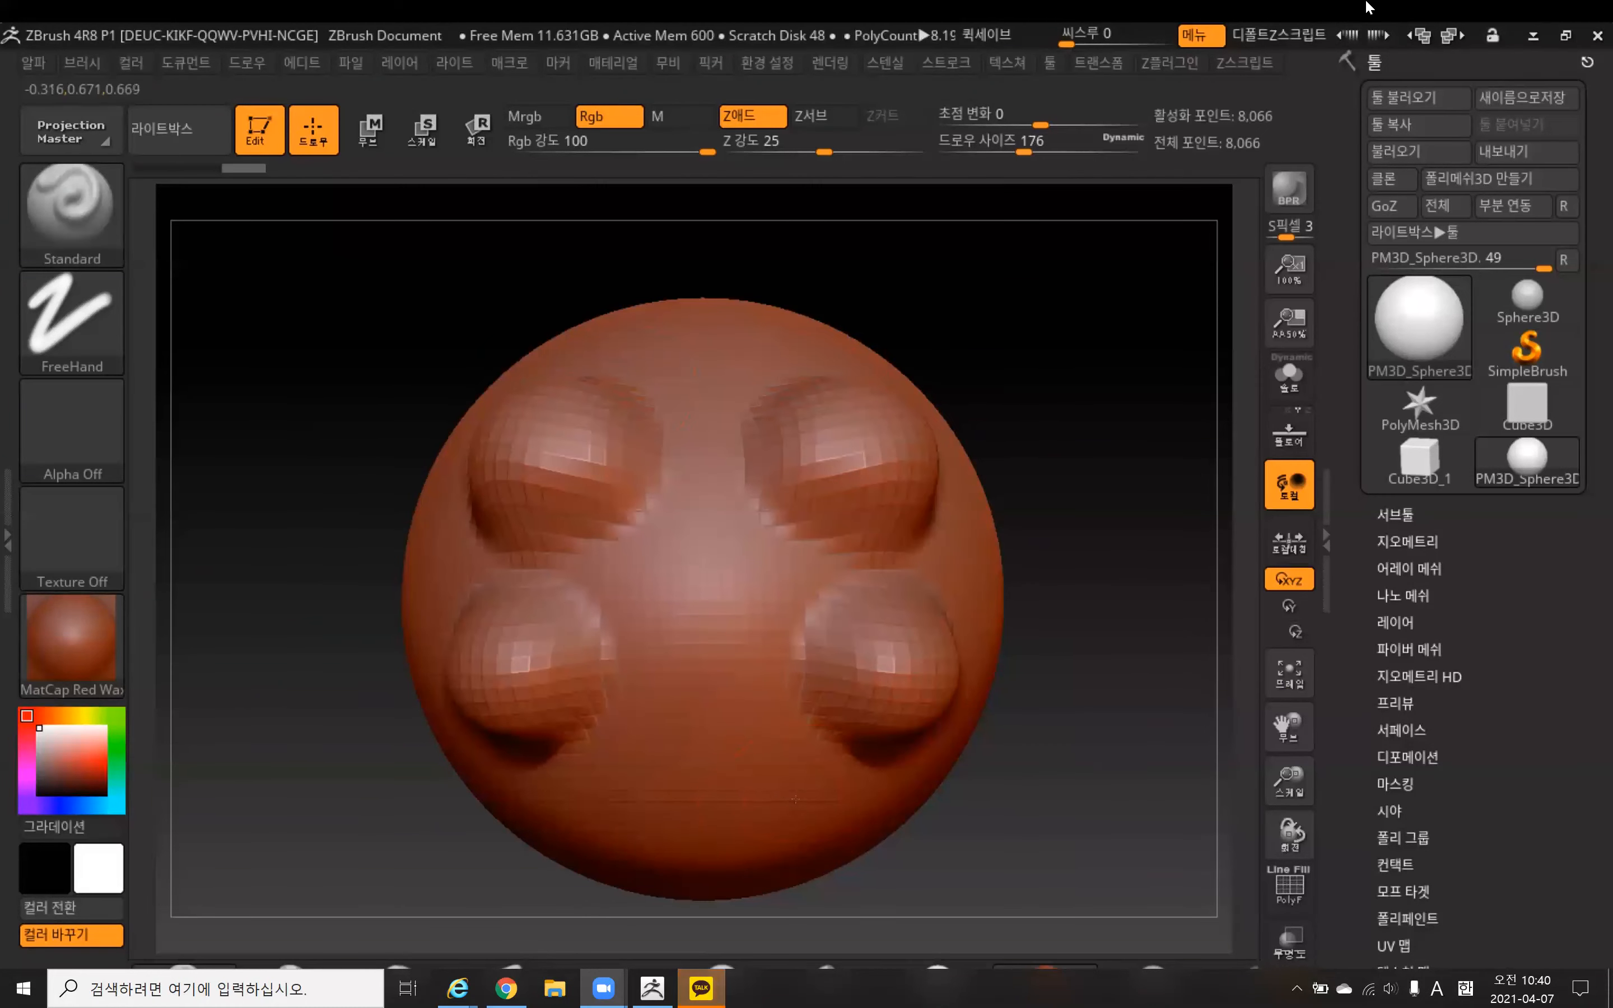
drag(789, 792, 804, 800)
drag(1098, 594, 941, 612)
drag(978, 407, 1043, 434)
drag(1042, 584, 1100, 633)
mouse_move(1100, 847)
mouse_down()
mouse_move(1060, 766)
mouse_move(1042, 815)
mouse_up()
drag(1113, 393, 1164, 417)
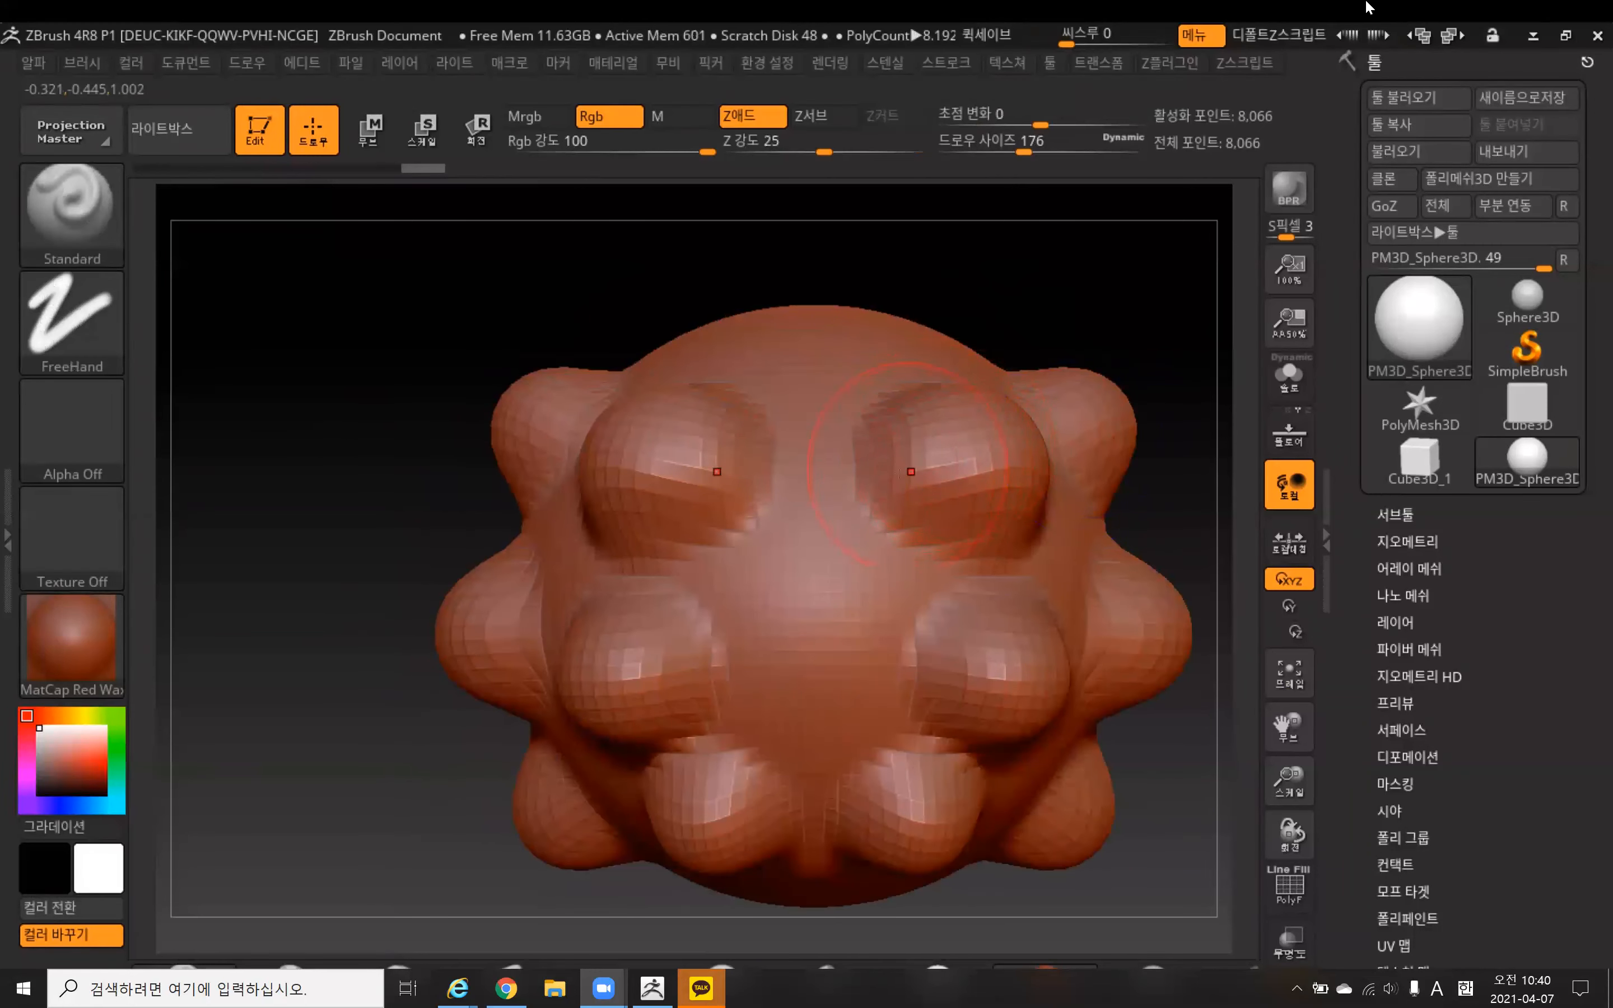
Undo all the mirrored bumps on the sphere
drag(1077, 288, 997, 317)
key(ctrl)
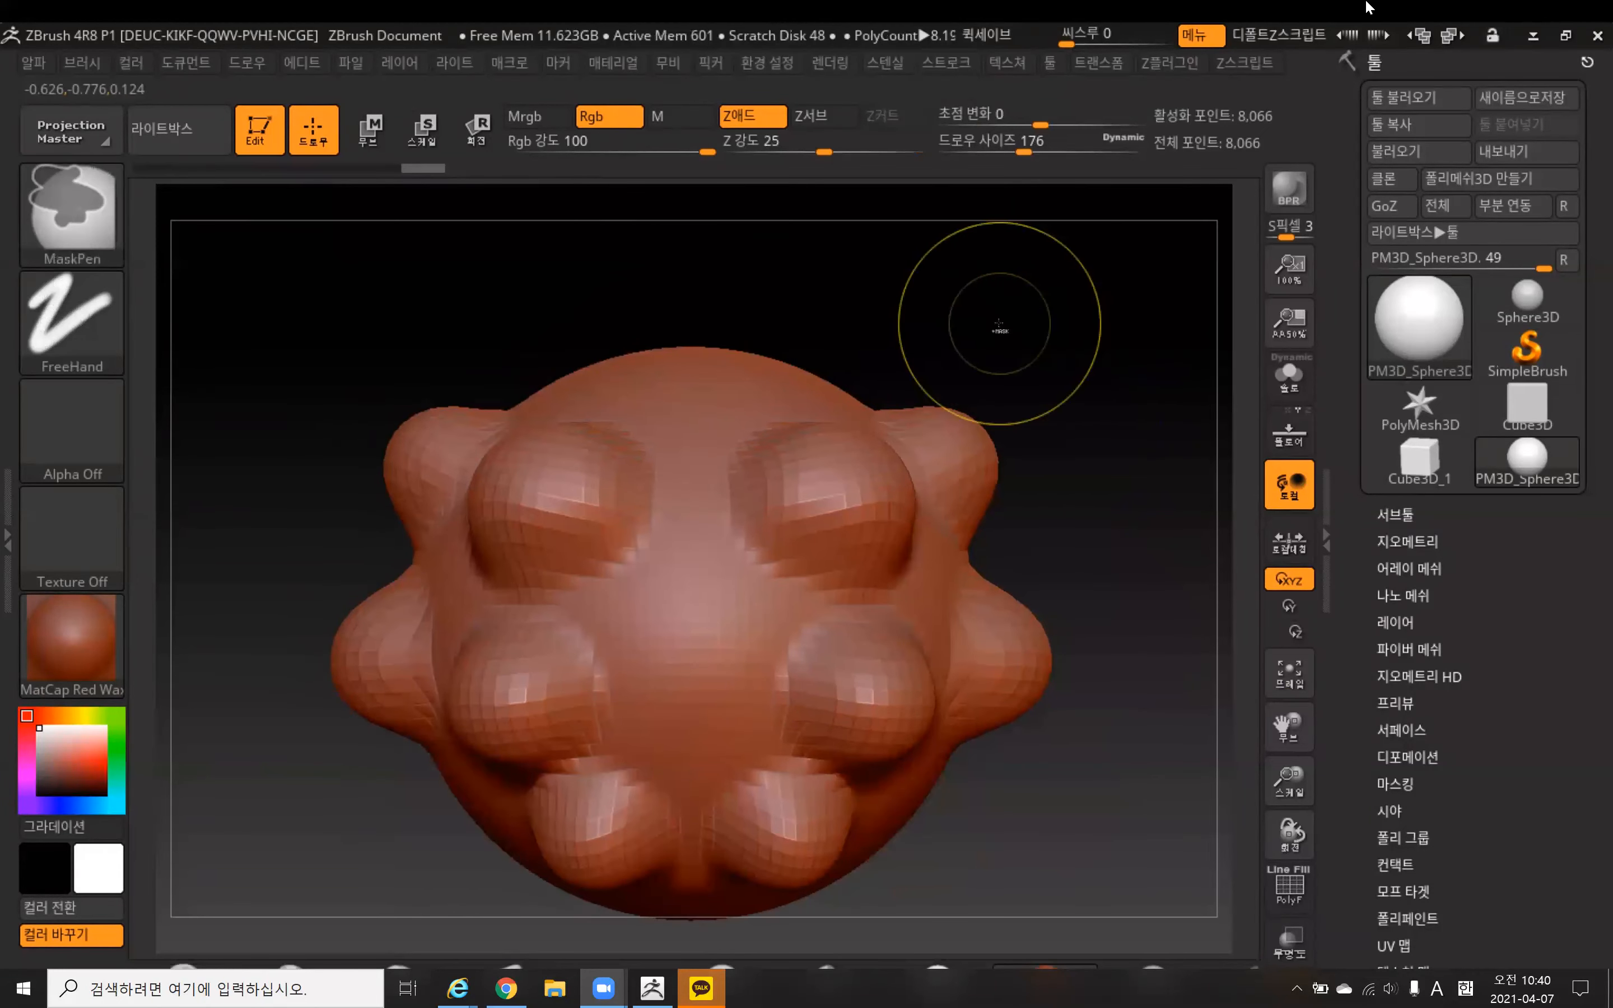
key(ctrl+z)
key(ctrl+z)
key(ctrl+z)
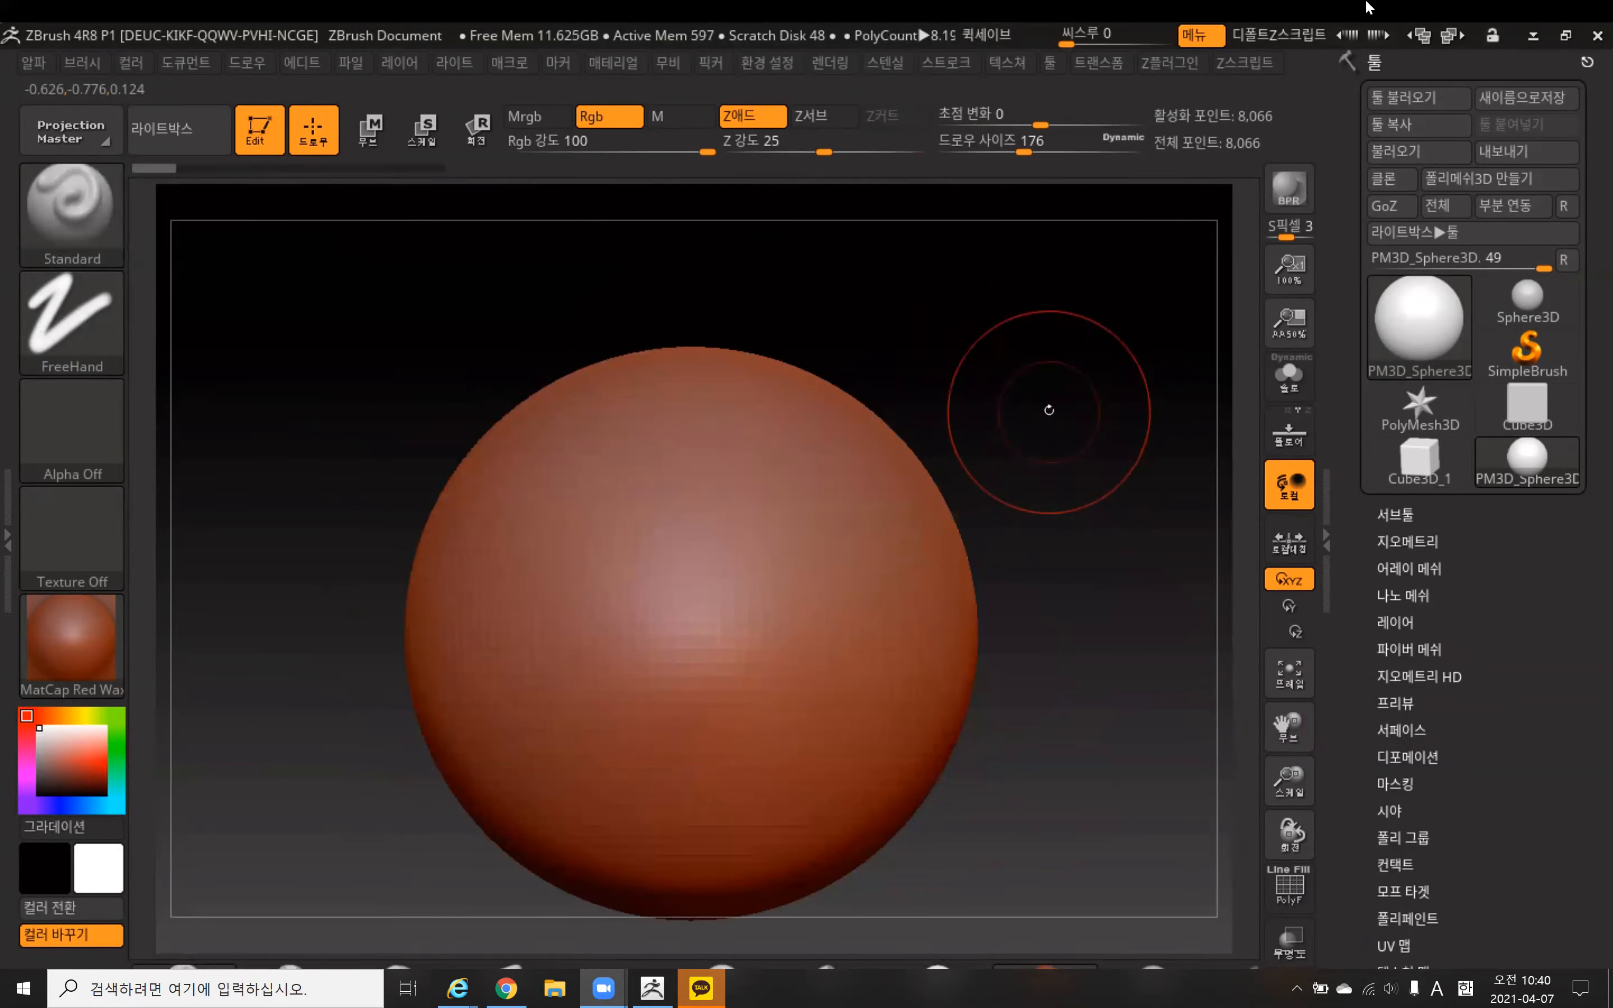
Increase the brush draw size to 396
key(ctrl)
mouse_move(1040, 411)
ctrl+mouse_down()
mouse_move(1098, 477)
mouse_move(1055, 441)
mouse_move(1059, 366)
ctrl+mouse_up()
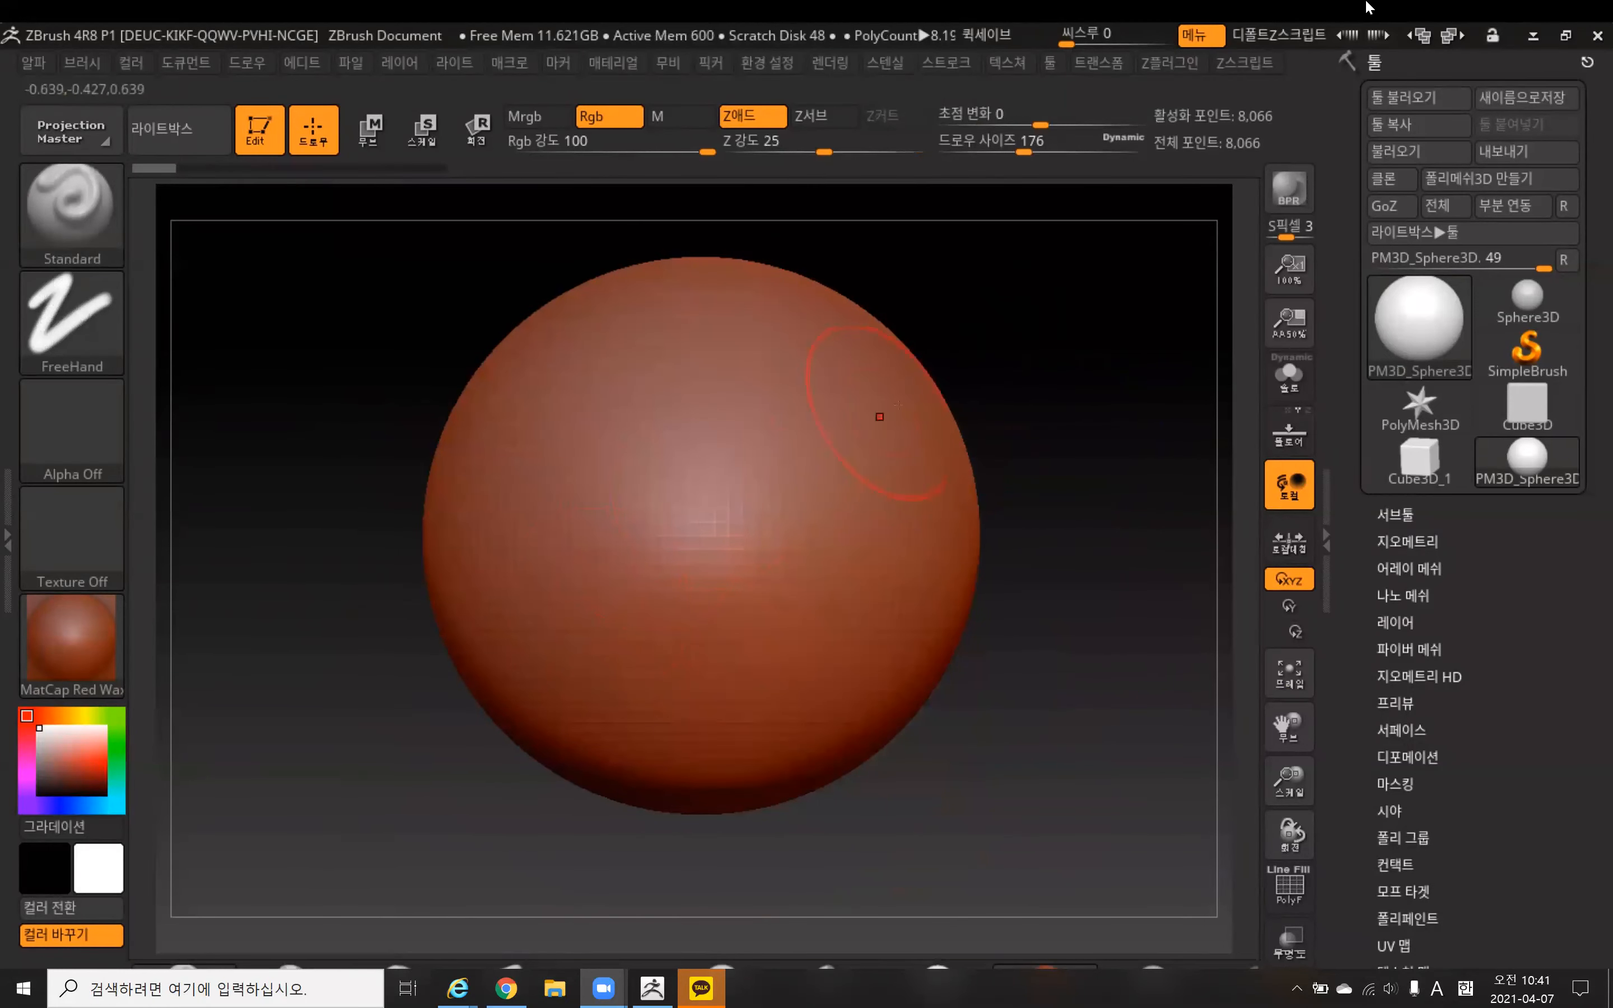
alt+drag(1028, 345, 1037, 379)
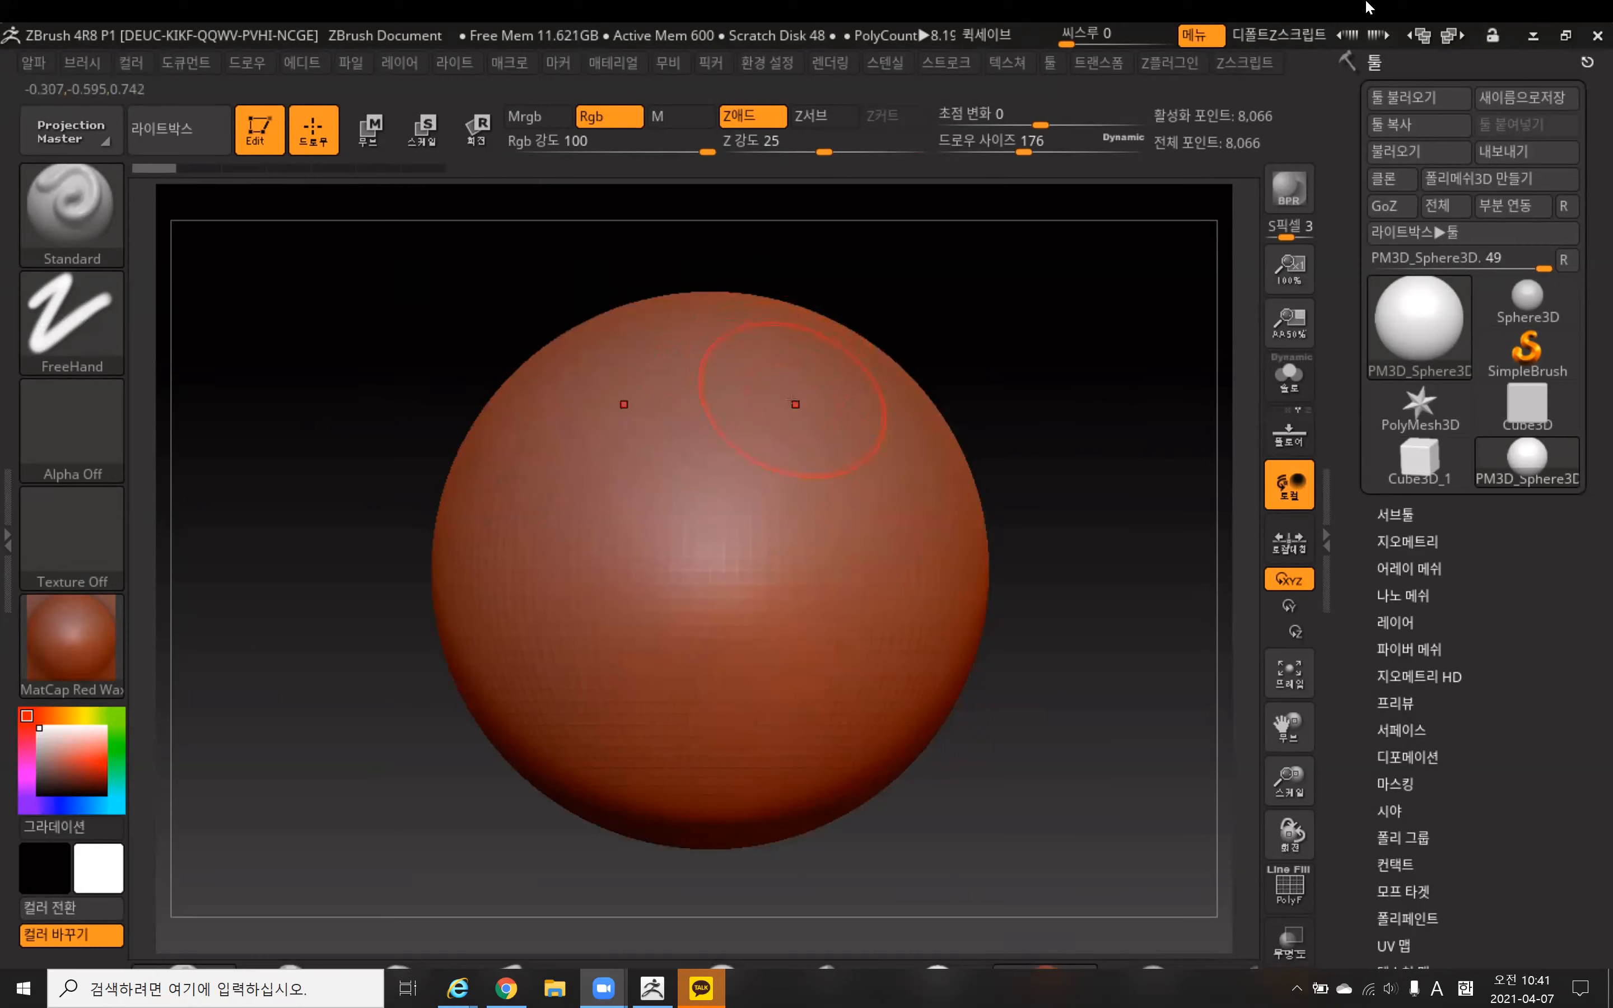
key(bracketright)
key(bracketright)
key(bracketright)
key(bracketright)
key(bracketright)
key(bracketright)
key(bracketright)
key(bracketright)
key(bracketright)
key(bracketright)
key(bracketright)
key(bracketright)
key(bracketright)
key(bracketright)
key(bracketright)
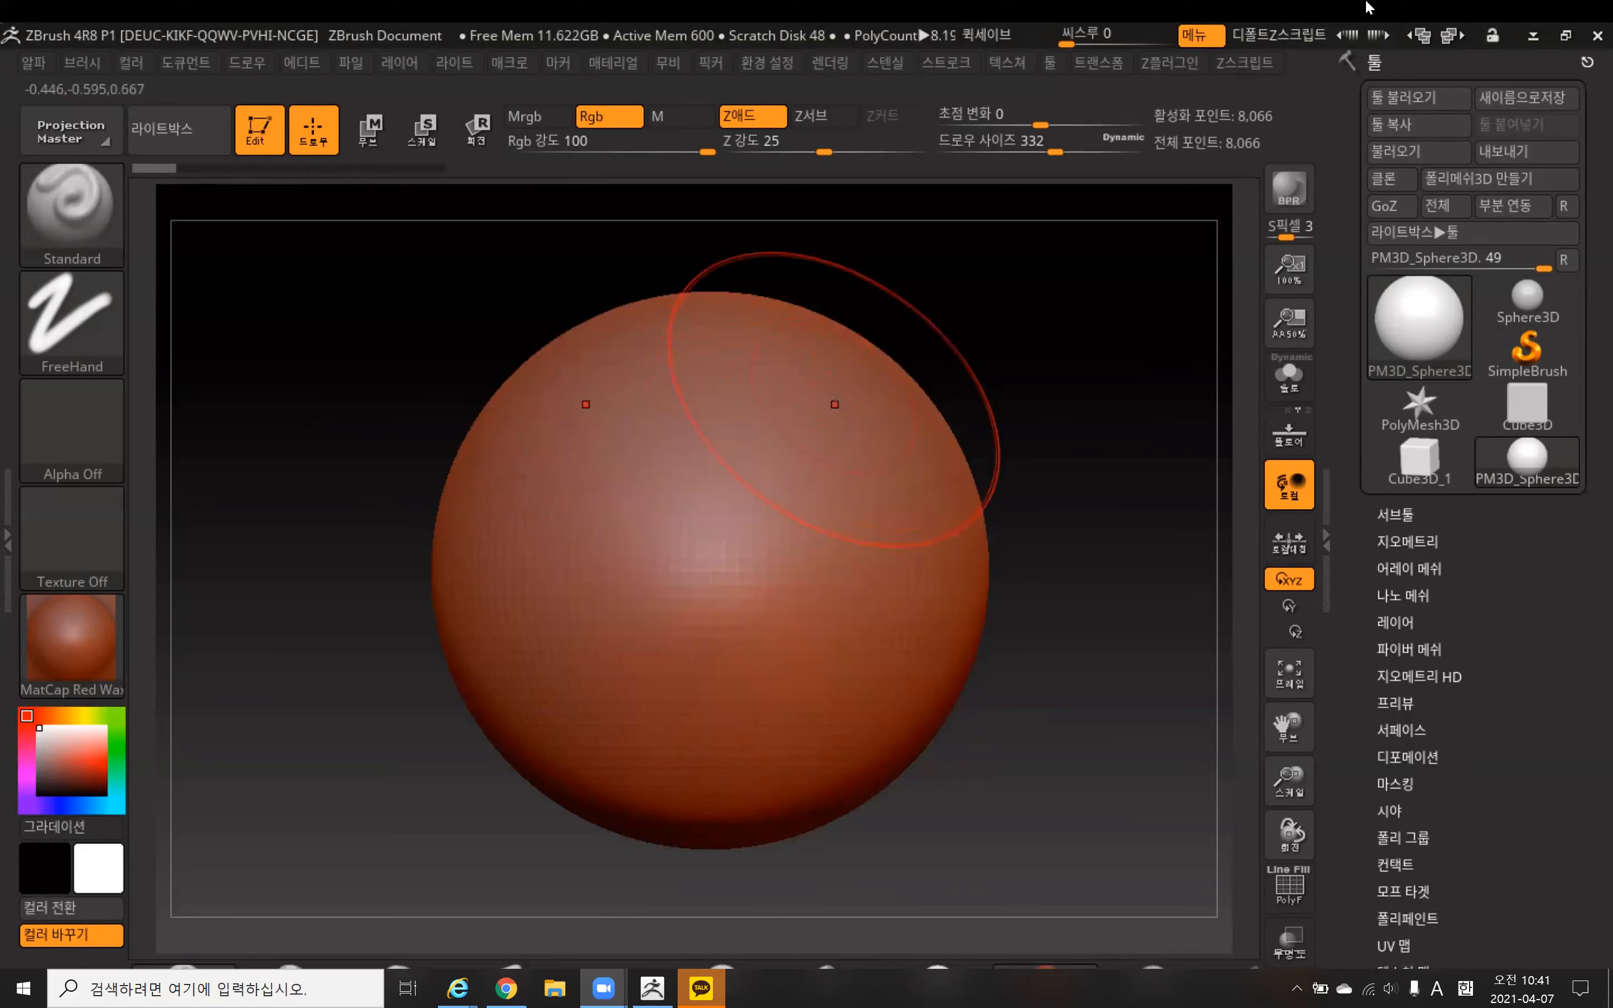
key(bracketright)
key(bracketright)
key(bracketright)
key(bracketright)
key(bracketright)
key(bracketright)
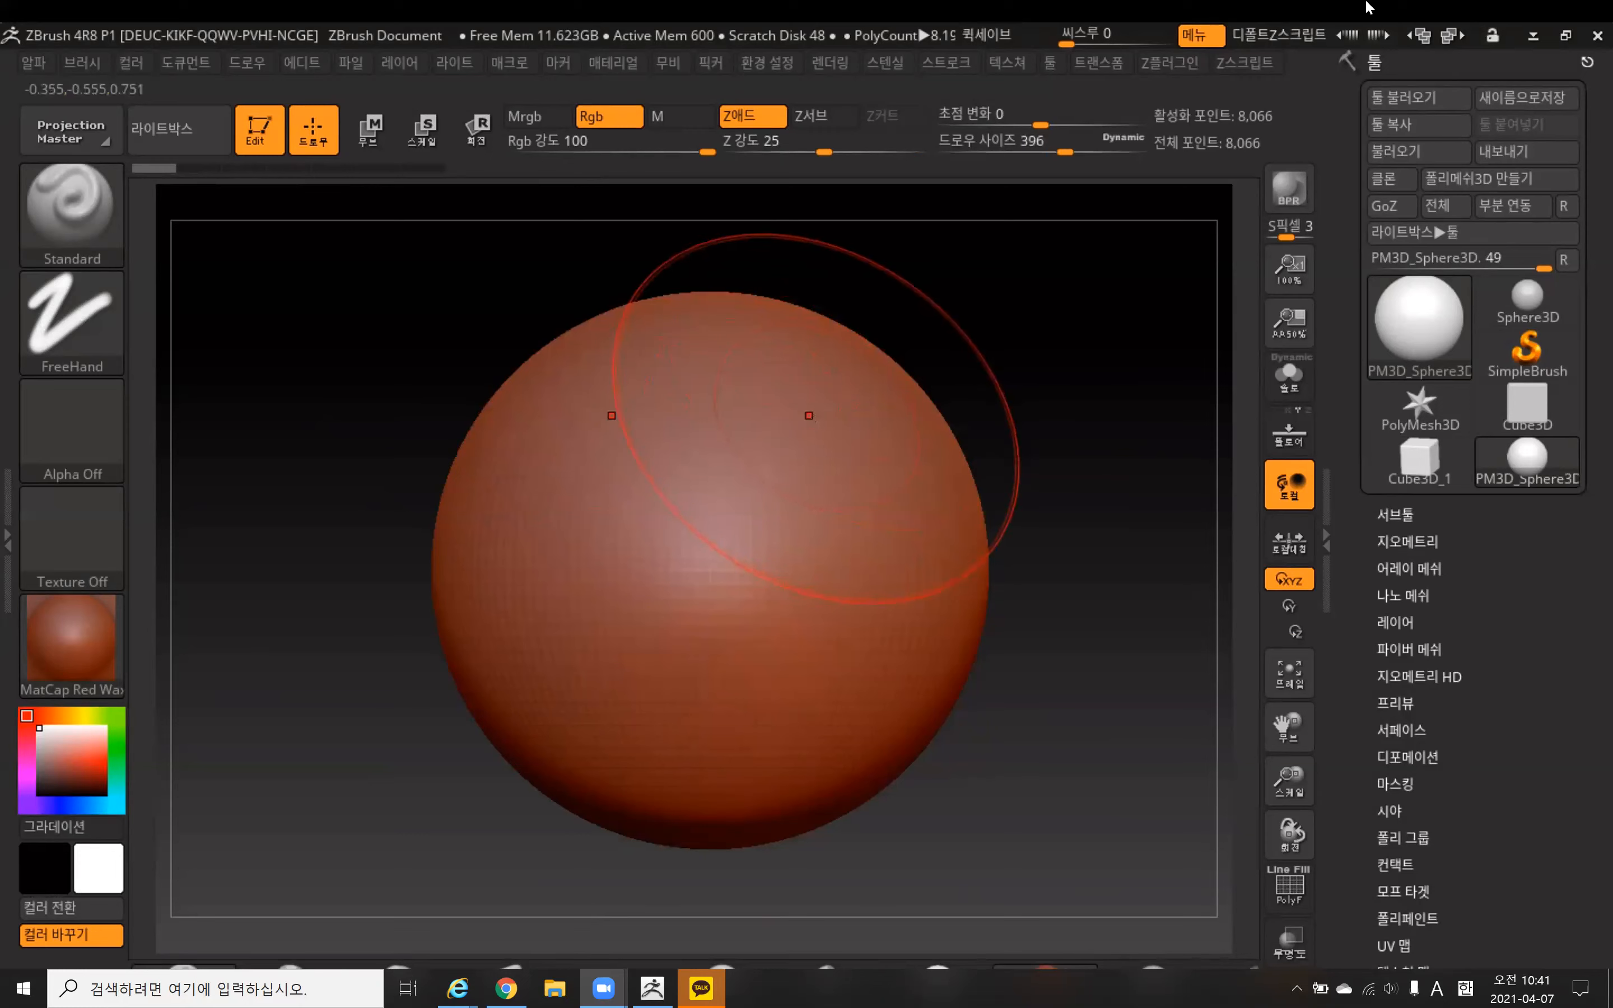
Try larger and smaller brush draw sizes, and bring the size back to 396
key(bracketright)
key(bracketright)
key(bracketright)
key(bracketright)
key(bracketright)
key(bracketleft)
key(bracketleft)
key(bracketleft)
key(bracketleft)
key(bracketleft)
key(bracketleft)
key(bracketleft)
key(bracketleft)
key(bracketleft)
key(bracketleft)
key(bracketleft)
key(bracketleft)
key(bracketleft)
key(bracketleft)
key(bracketleft)
key(bracketleft)
key(bracketleft)
key(bracketright)
key(bracketright)
key(bracketright)
key(bracketright)
key(bracketright)
key(bracketright)
key(bracketright)
key(bracketright)
key(bracketright)
key(bracketright)
key(bracketright)
key(bracketright)
key(bracketright)
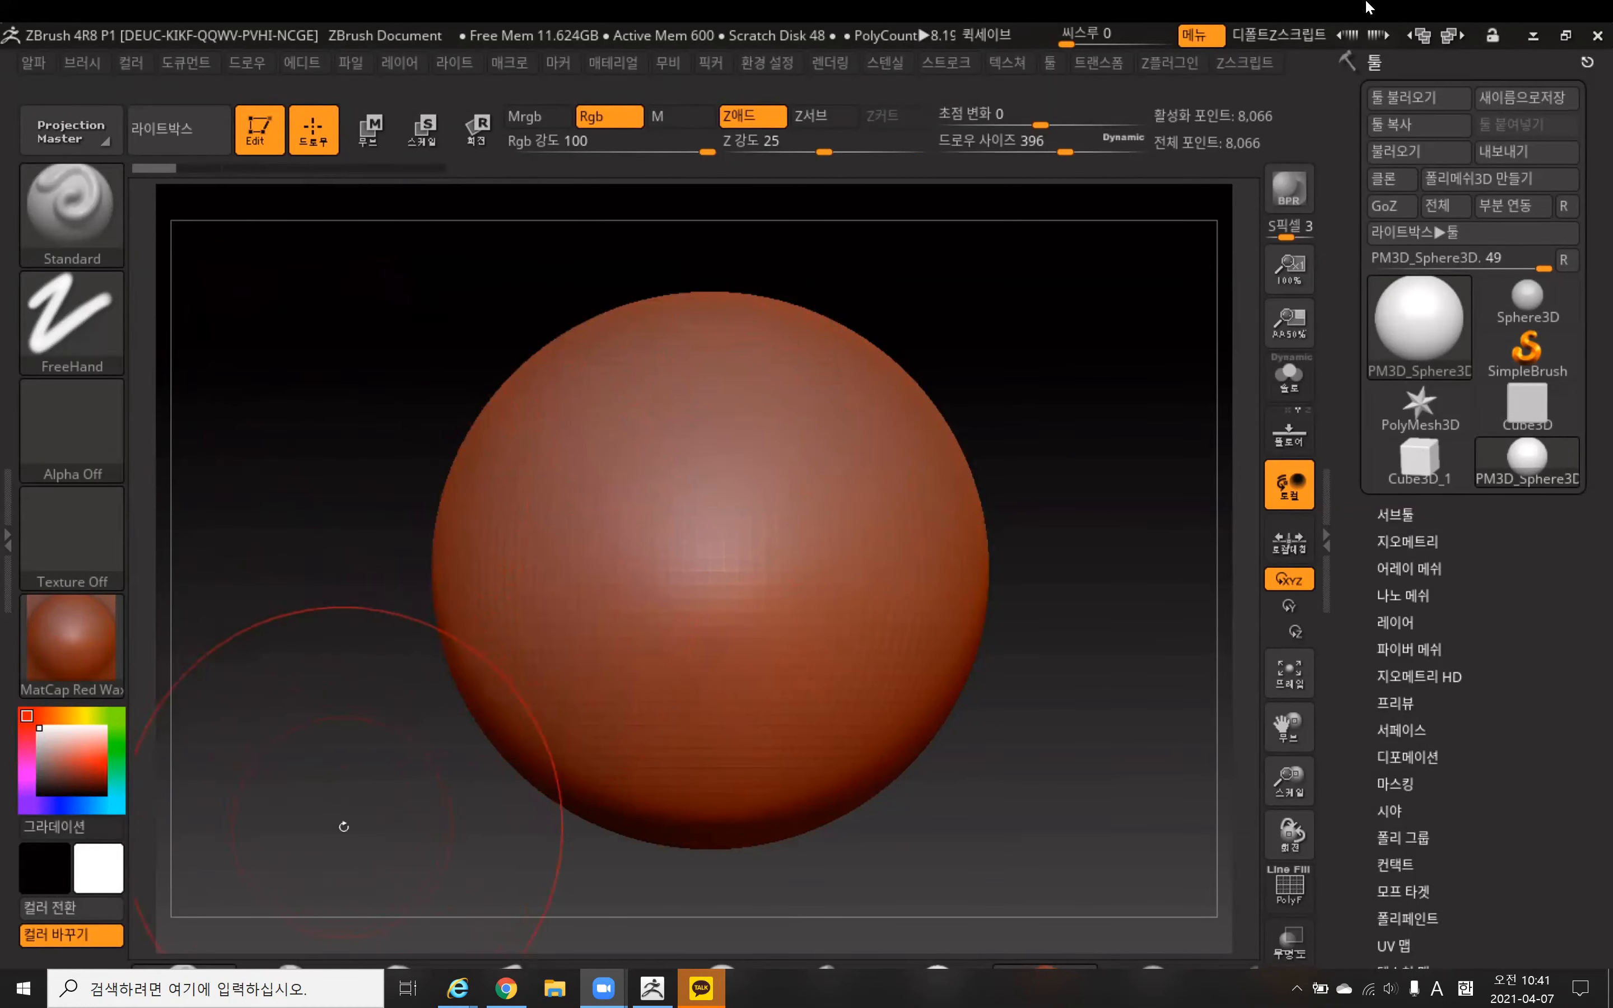
Switch to the Move brush, pull the sphere's top upward and widen its upper sides symmetrically
key(v)
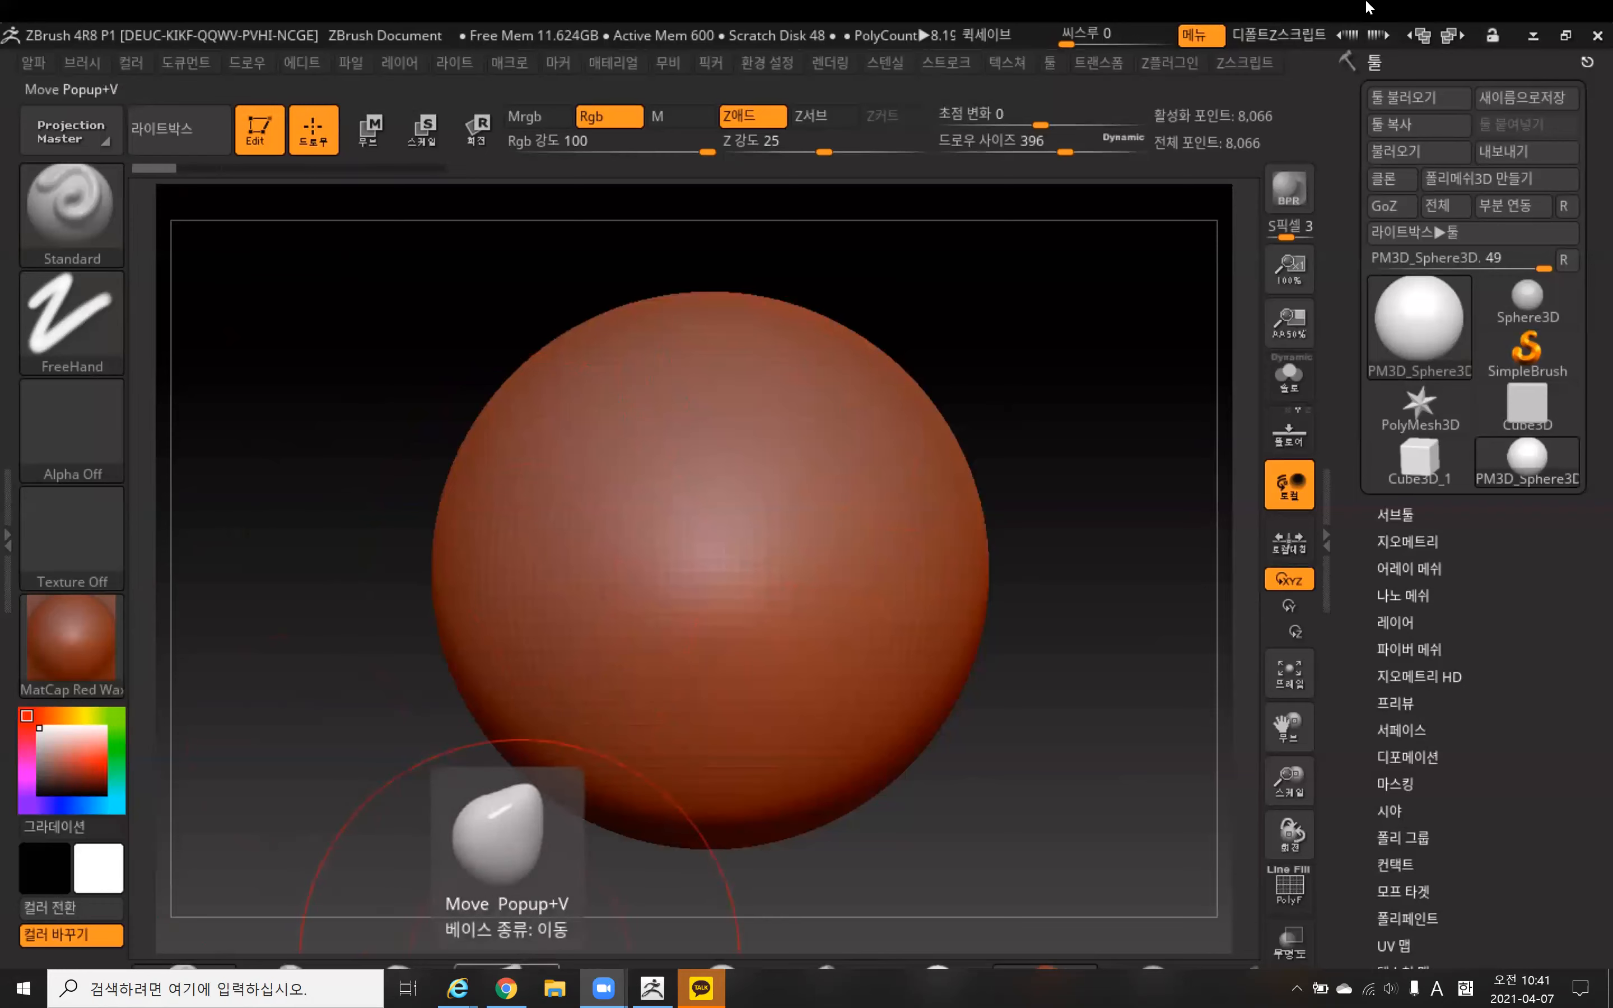
click(513, 860)
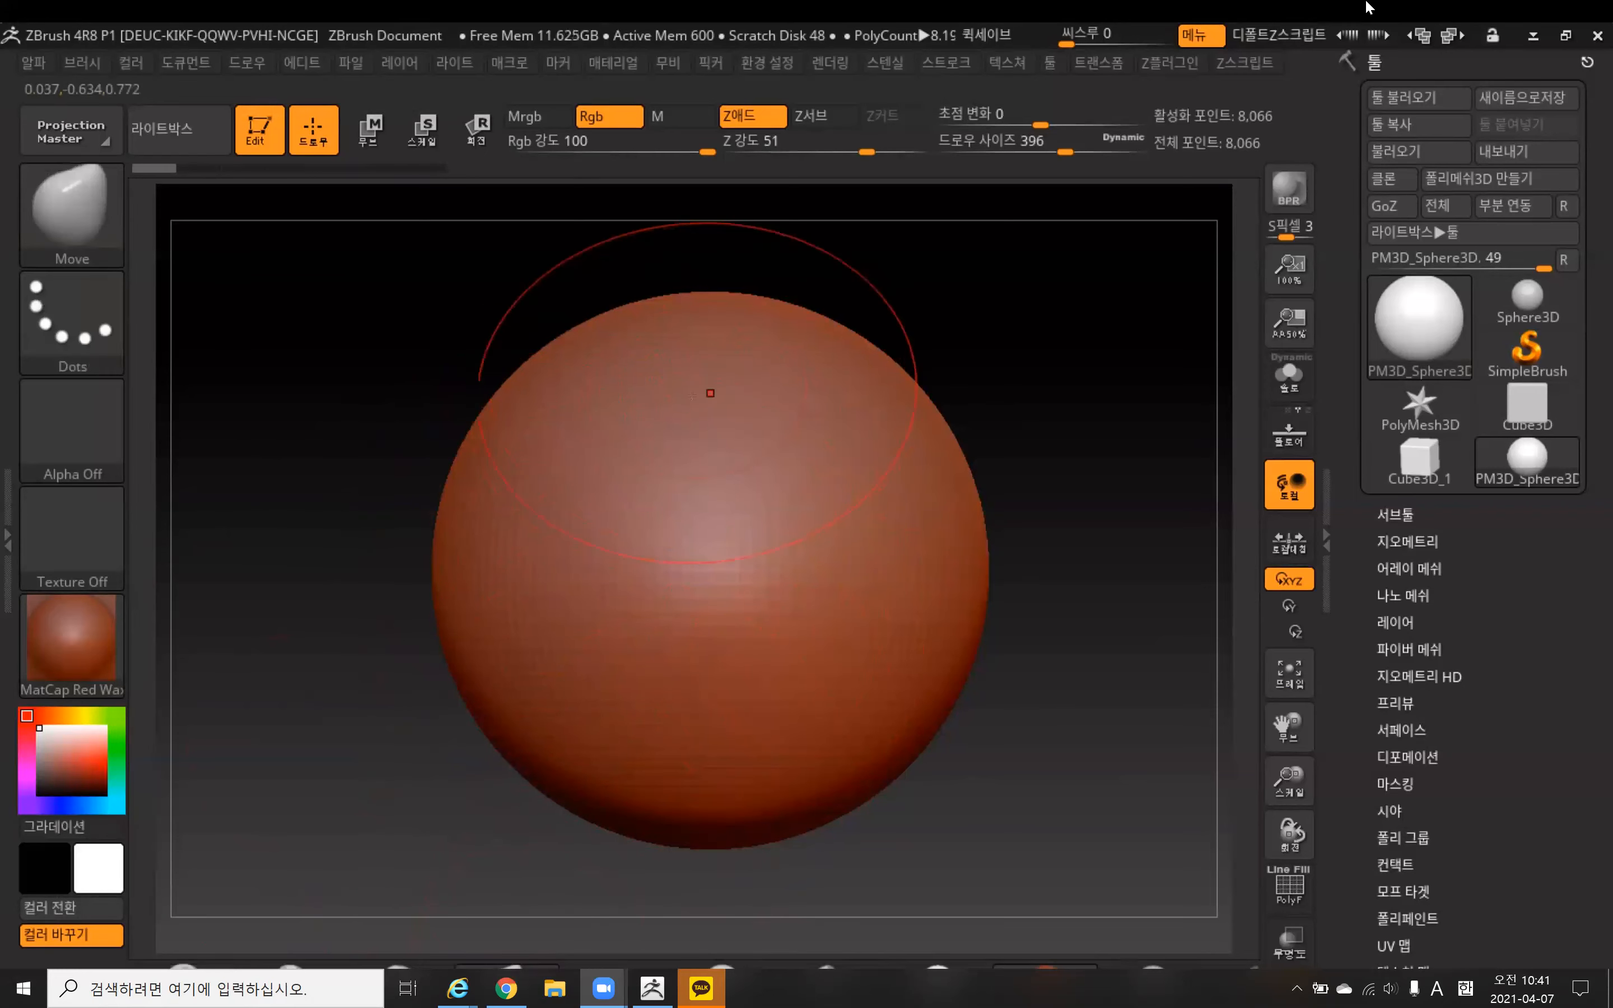
mouse_move(783, 344)
mouse_down()
mouse_move(776, 228)
mouse_move(840, 243)
mouse_up()
drag(872, 314, 912, 292)
mouse_move(915, 360)
mouse_down()
mouse_move(950, 352)
mouse_move(969, 396)
mouse_up()
drag(977, 465, 990, 468)
drag(955, 384, 966, 377)
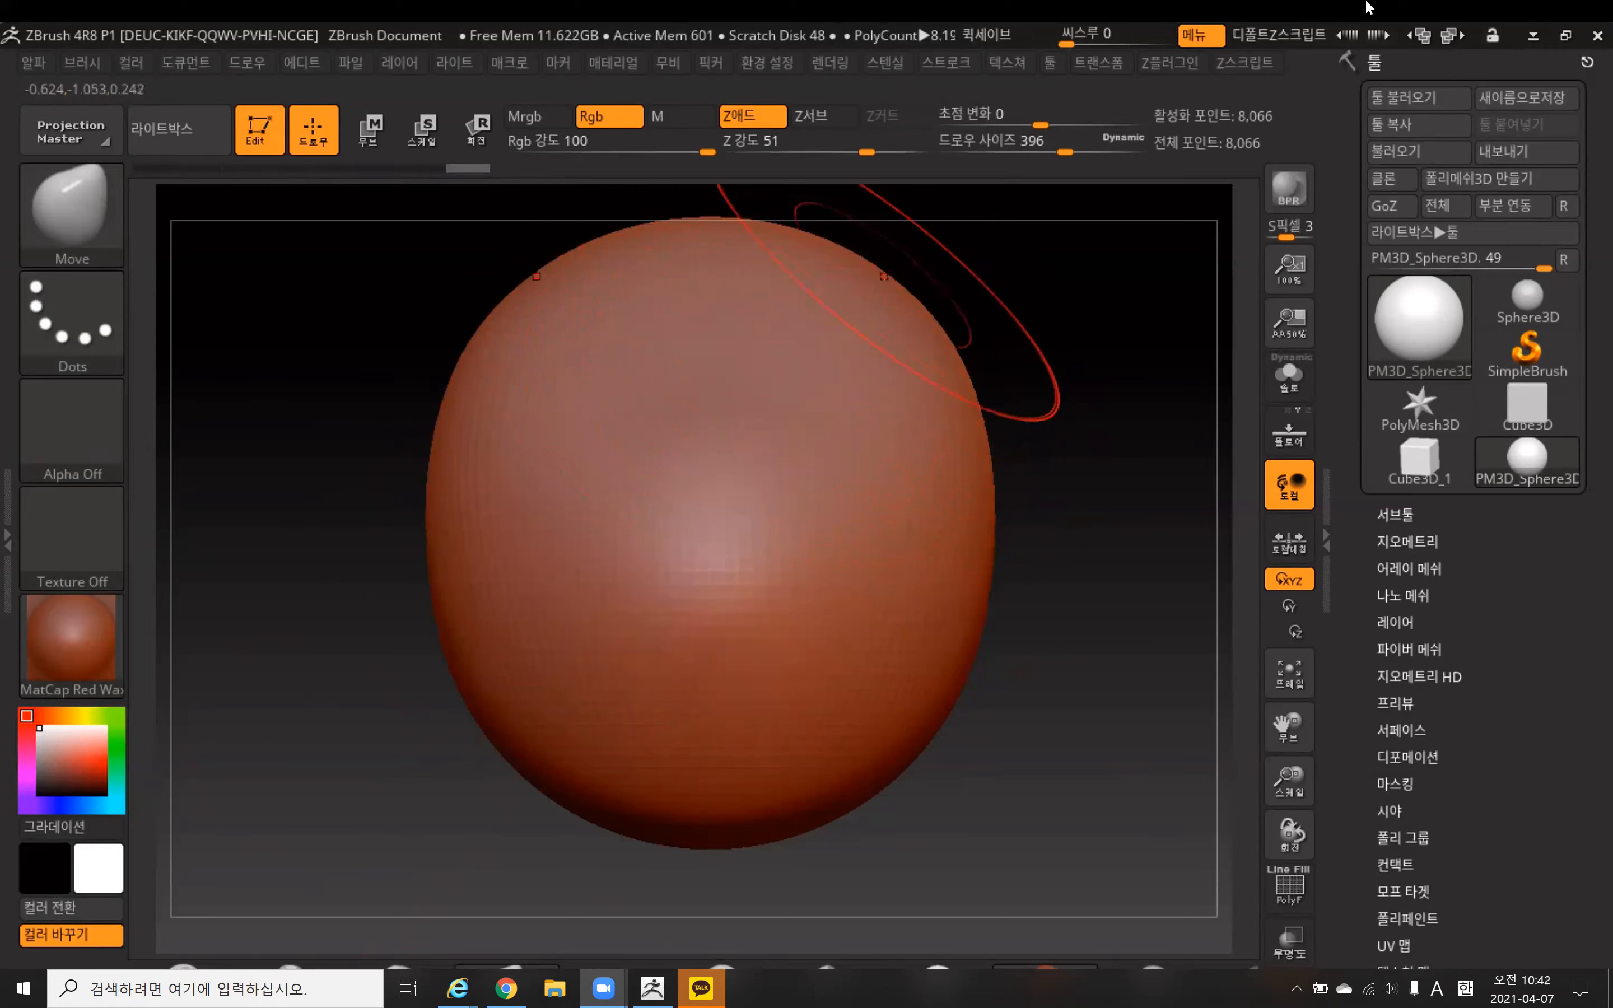
Narrow the form and taper its lower part toward a chin with the Move brush
alt+drag(1081, 394, 934, 437)
mouse_move(701, 456)
mouse_down()
mouse_move(761, 374)
mouse_move(804, 377)
mouse_move(786, 387)
mouse_move(751, 357)
mouse_move(803, 377)
mouse_up()
mouse_move(767, 708)
mouse_down()
mouse_move(721, 764)
mouse_move(775, 704)
mouse_up()
drag(698, 544, 740, 656)
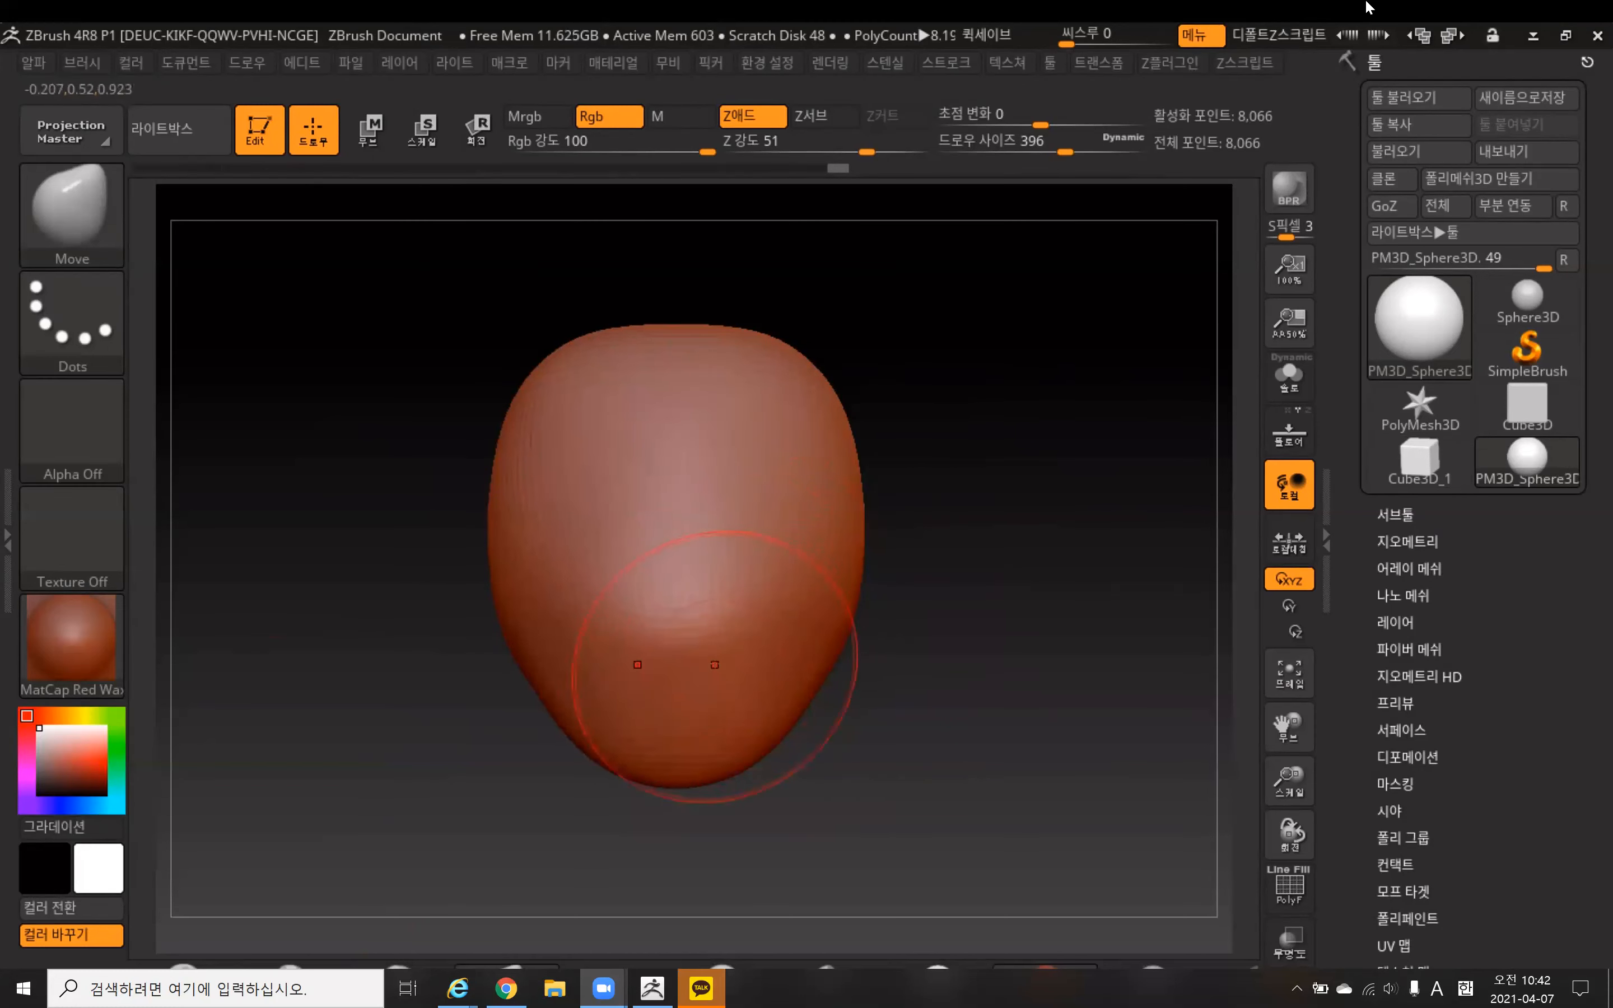
Fill out the upper face in side view, and round the top and back of the skull with the Move brush
mouse_move(911, 477)
mouse_down()
mouse_move(1027, 478)
mouse_move(997, 477)
mouse_move(1020, 460)
mouse_move(926, 484)
mouse_move(1016, 332)
mouse_move(1052, 418)
mouse_move(953, 414)
mouse_up()
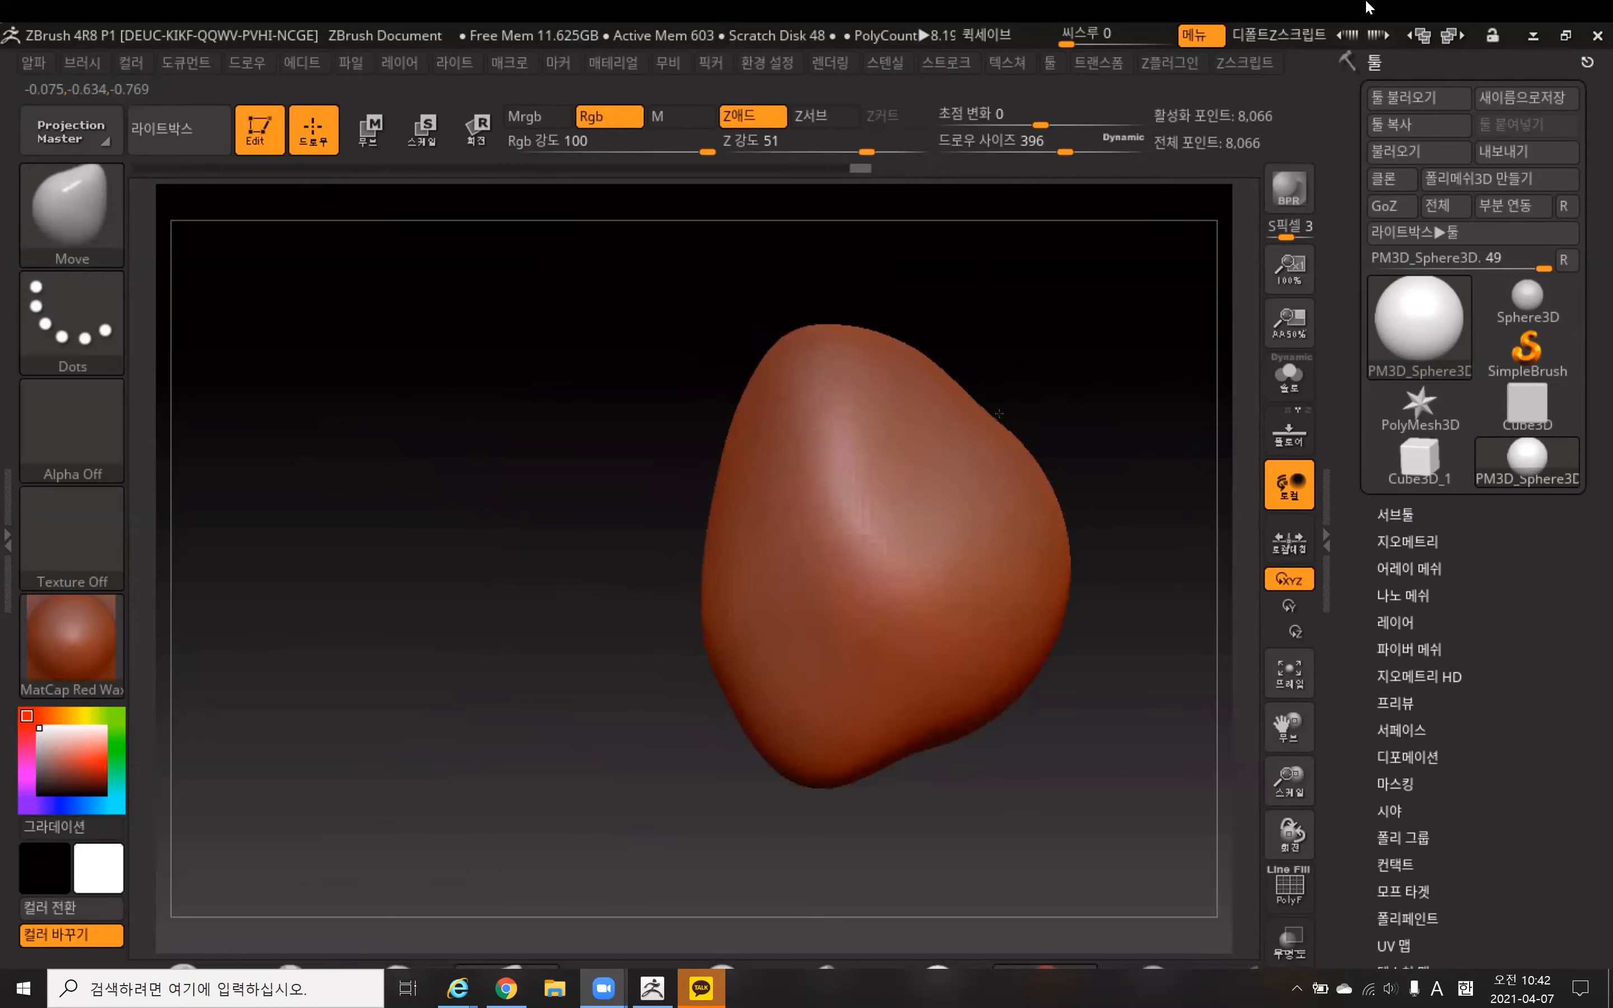
mouse_move(1068, 353)
alt+mouse_down()
mouse_move(907, 364)
mouse_move(994, 363)
alt+mouse_up()
drag(857, 425, 959, 413)
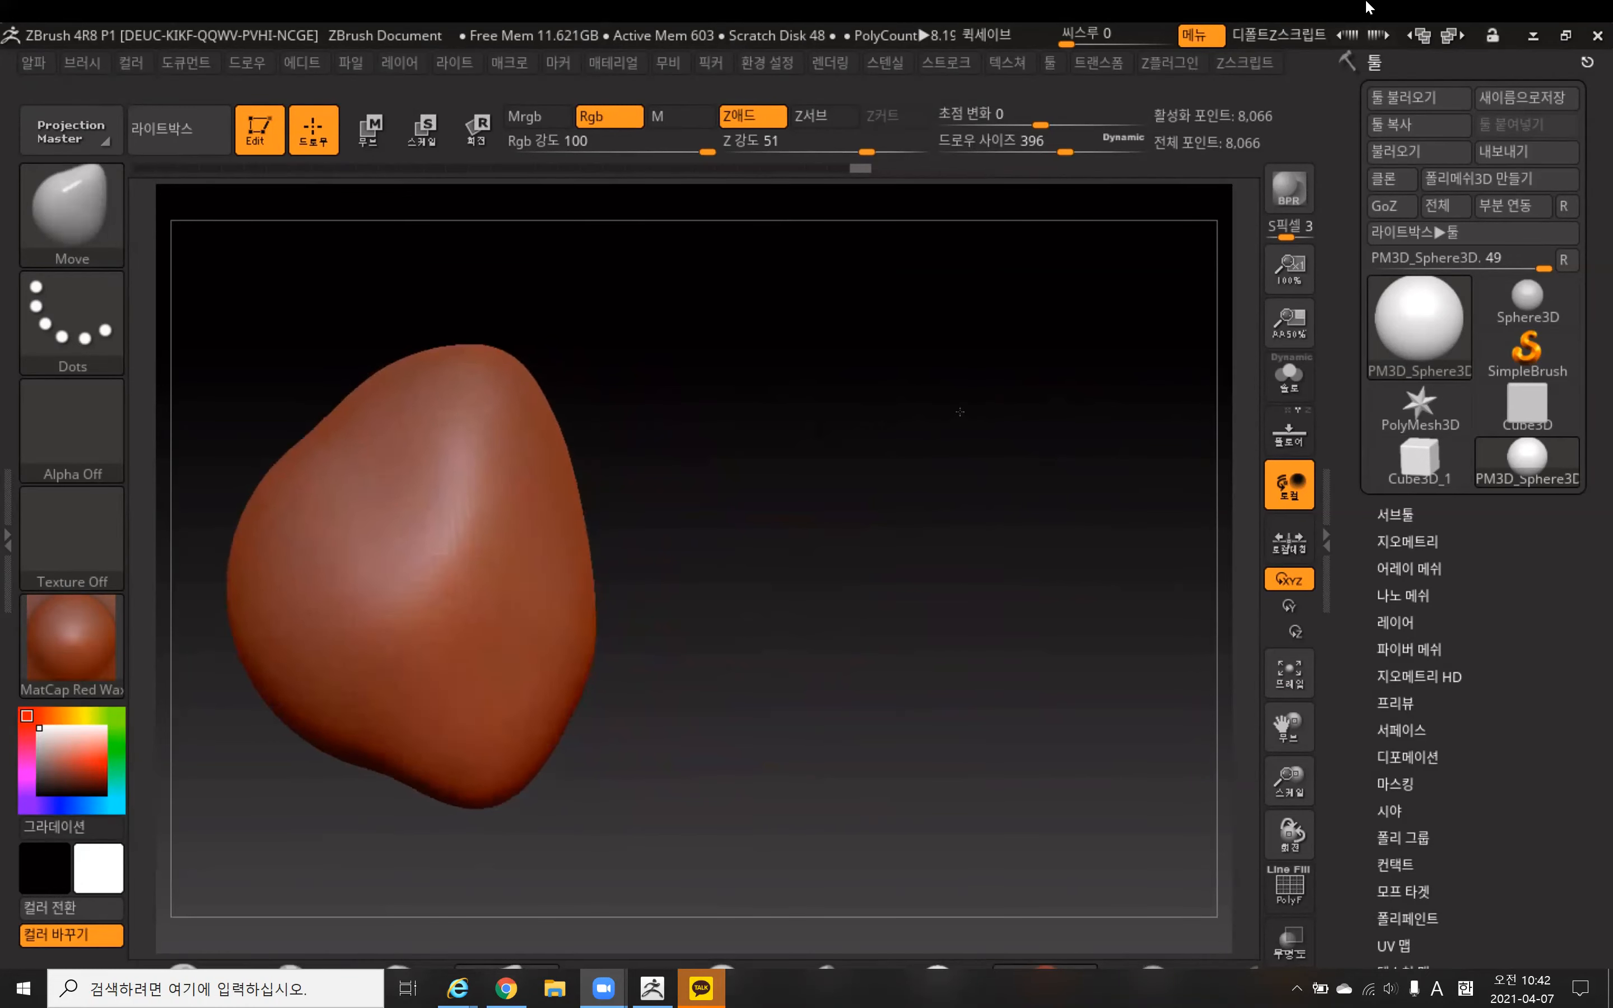
mouse_move(785, 515)
mouse_down()
mouse_move(902, 490)
mouse_move(907, 461)
mouse_up()
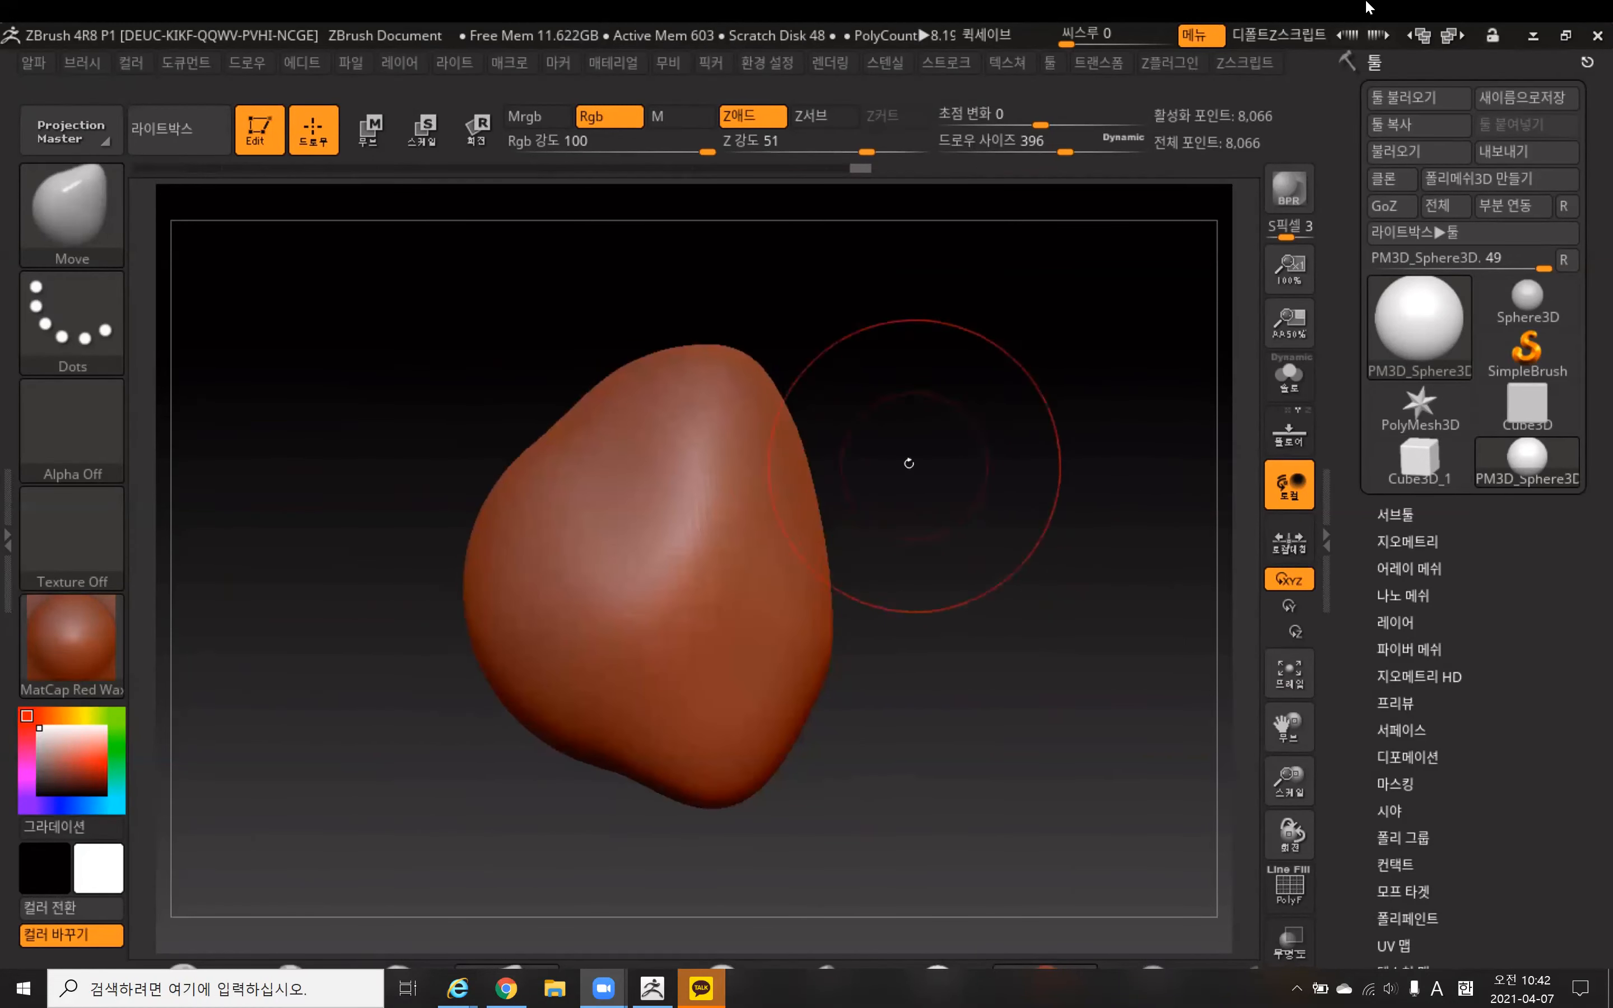
drag(786, 407, 844, 520)
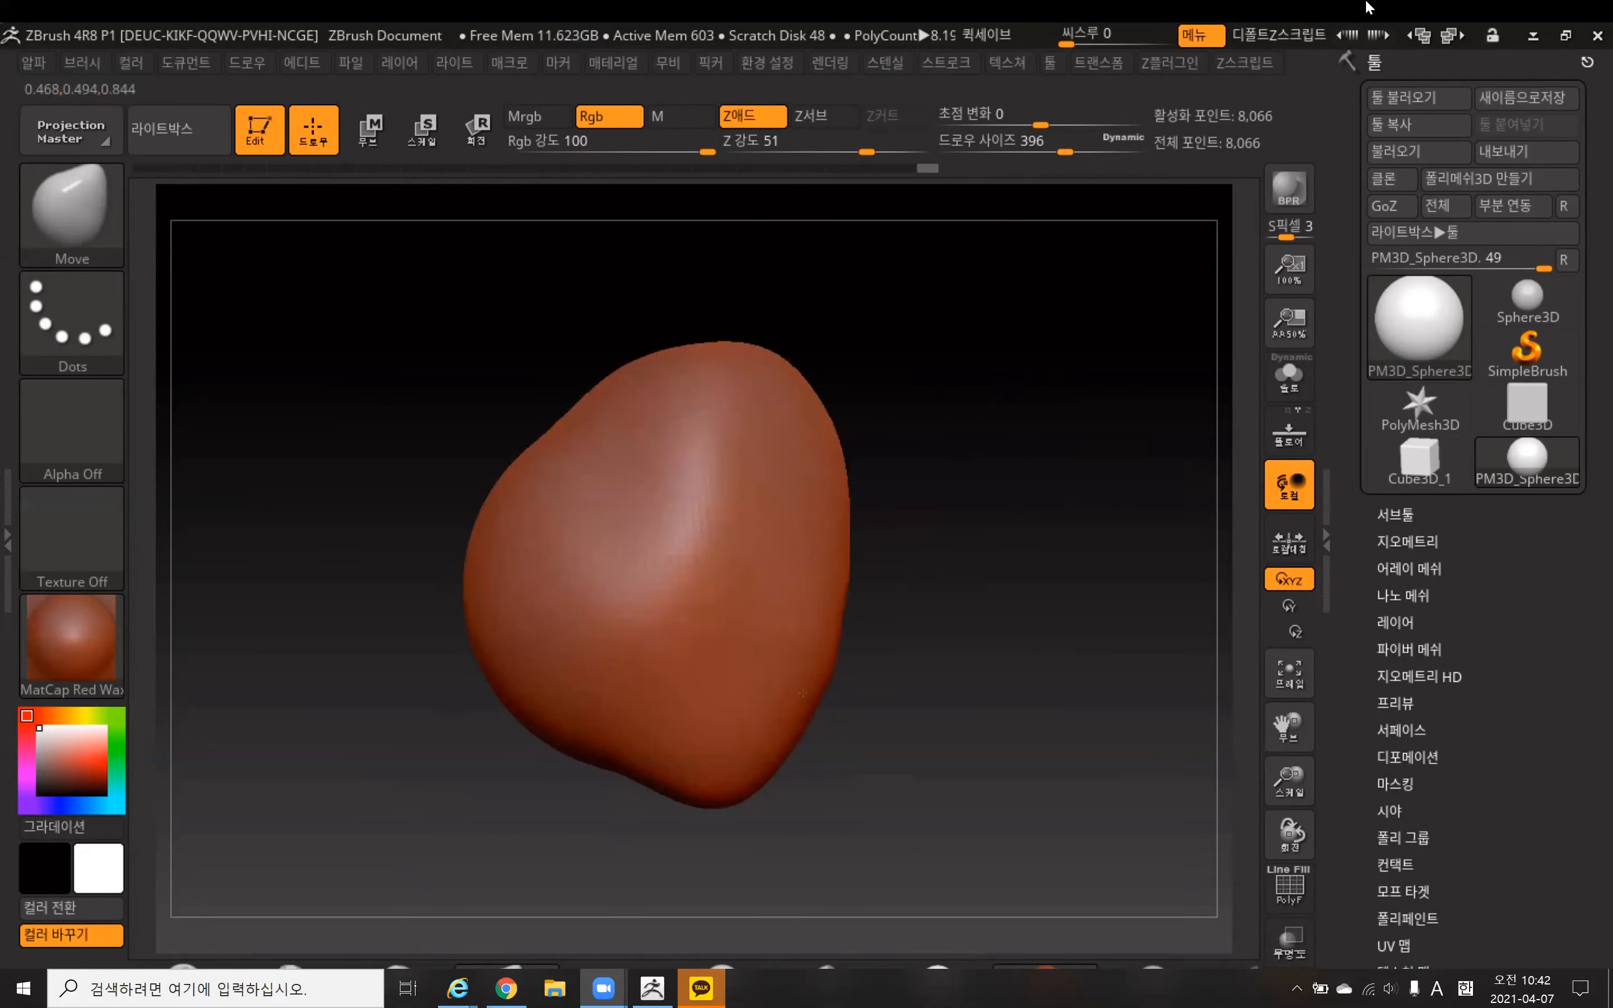
drag(539, 412, 480, 482)
mouse_move(559, 399)
mouse_down()
mouse_move(547, 378)
mouse_move(603, 348)
mouse_move(700, 325)
mouse_up()
drag(760, 408, 777, 400)
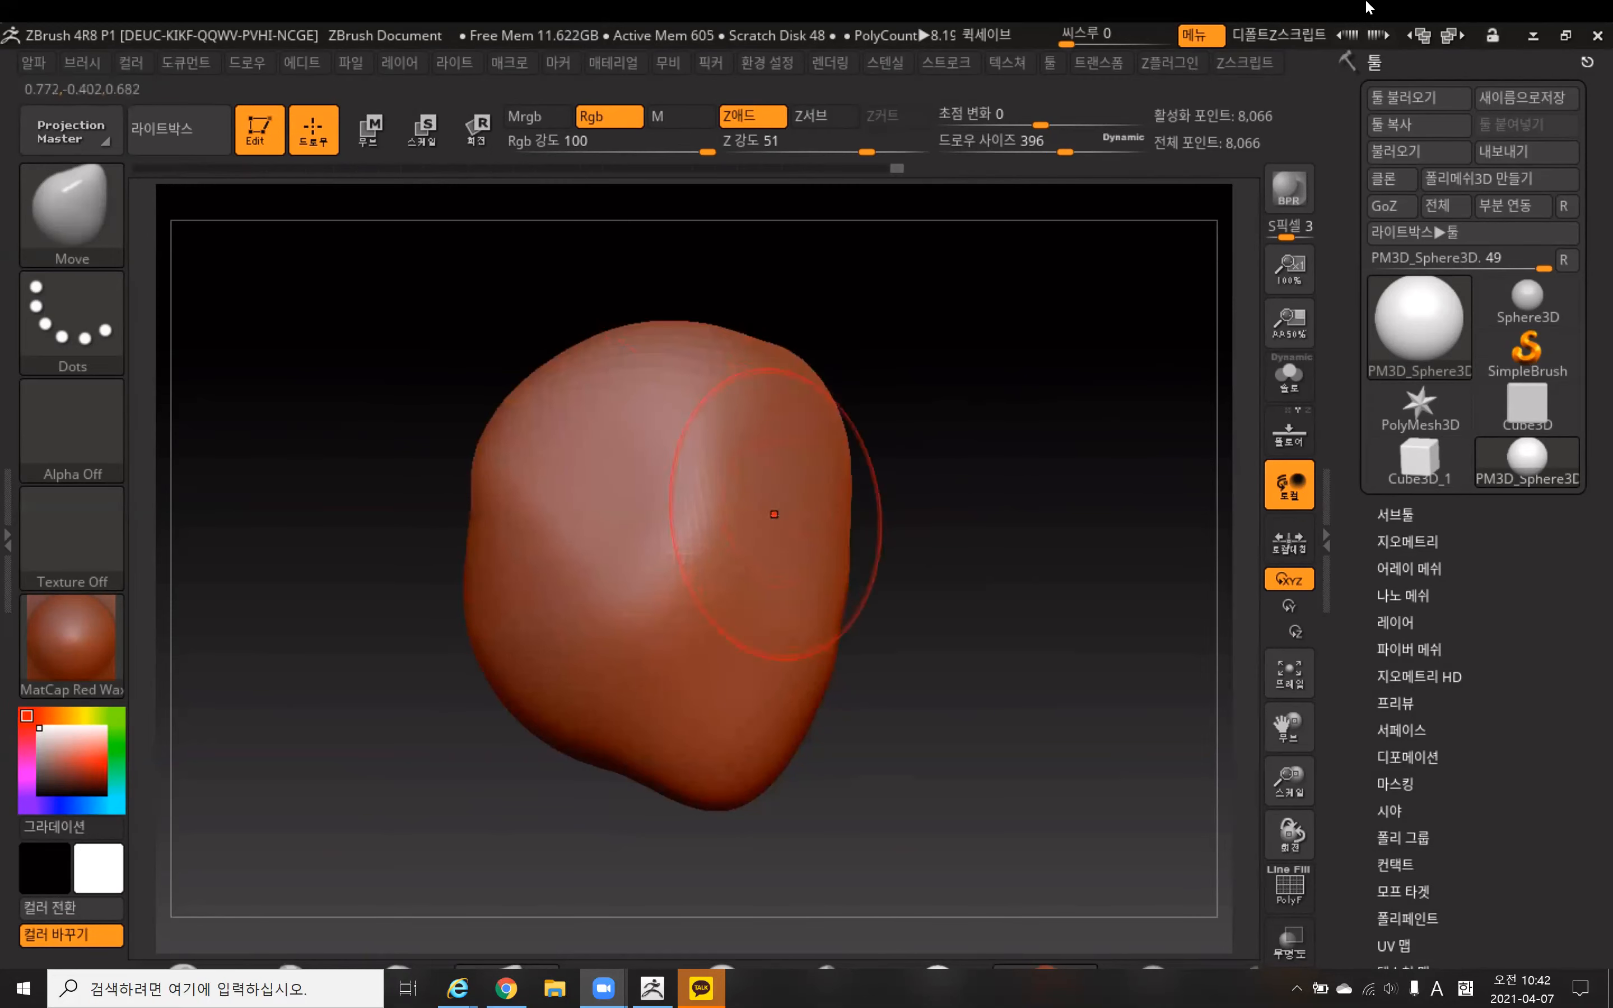
Pull the face profile slightly forward, and push in the underside behind the chin with the Move brush
drag(774, 512, 789, 510)
drag(750, 707, 762, 715)
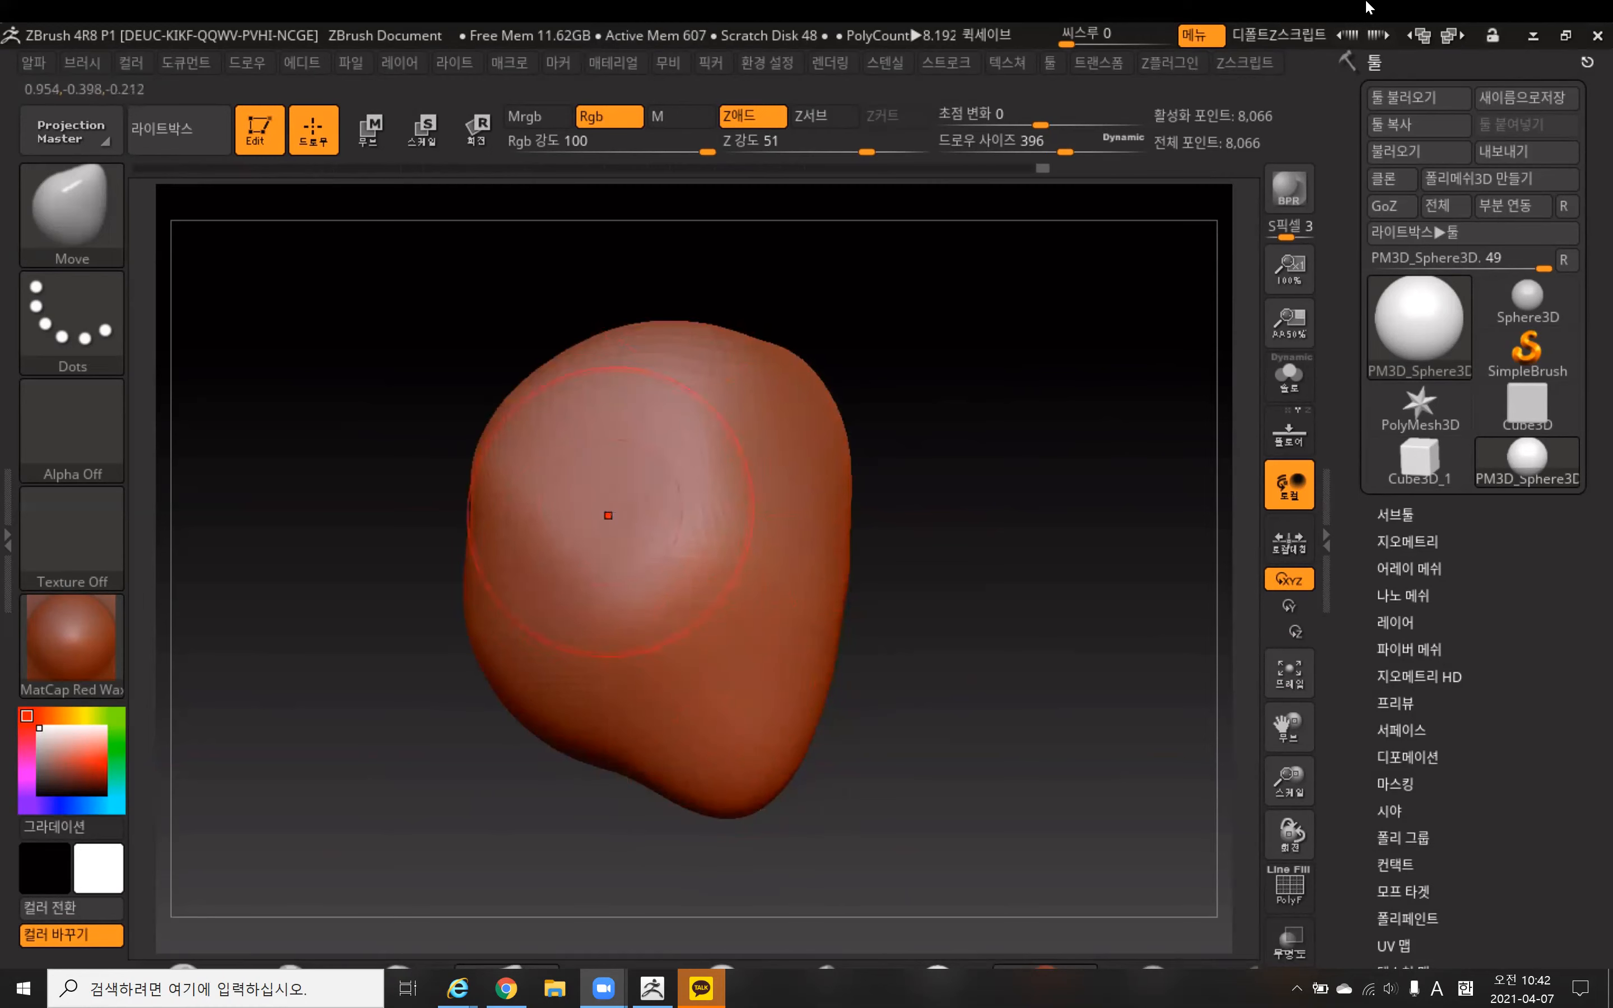
drag(554, 717, 565, 688)
drag(628, 757, 642, 729)
drag(555, 696, 564, 646)
shift+drag(969, 460, 978, 568)
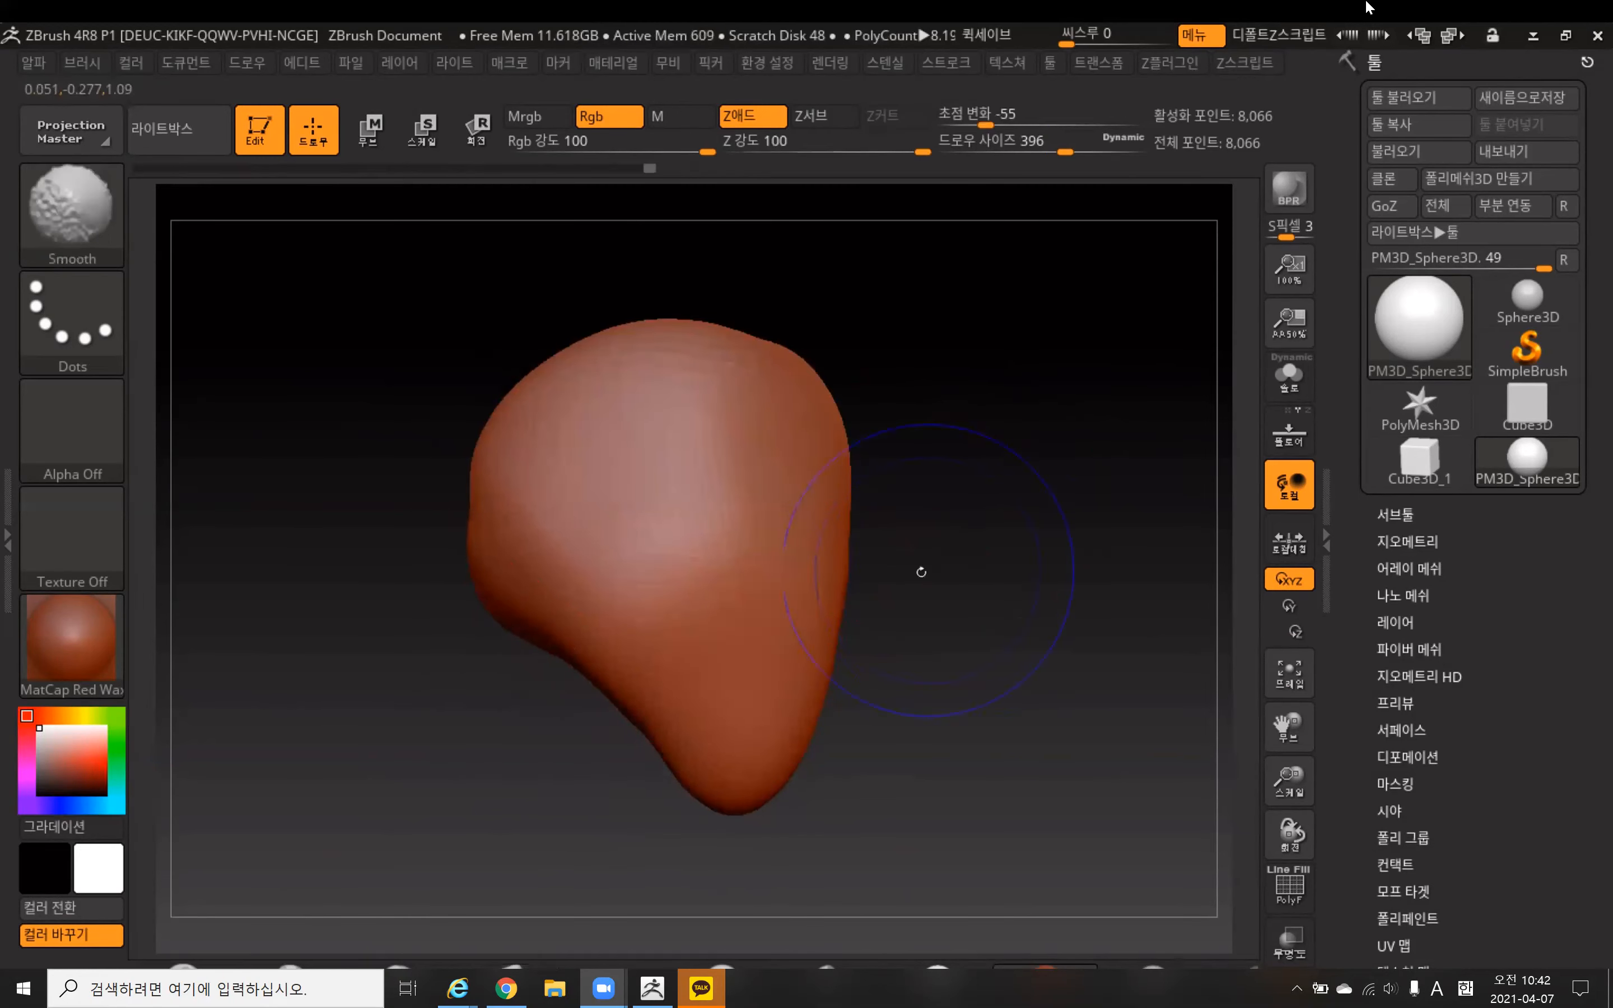
Pull the chin forward and deepen the hollow beneath the back of the skull with the Move brush
drag(825, 684, 846, 690)
drag(783, 758, 799, 773)
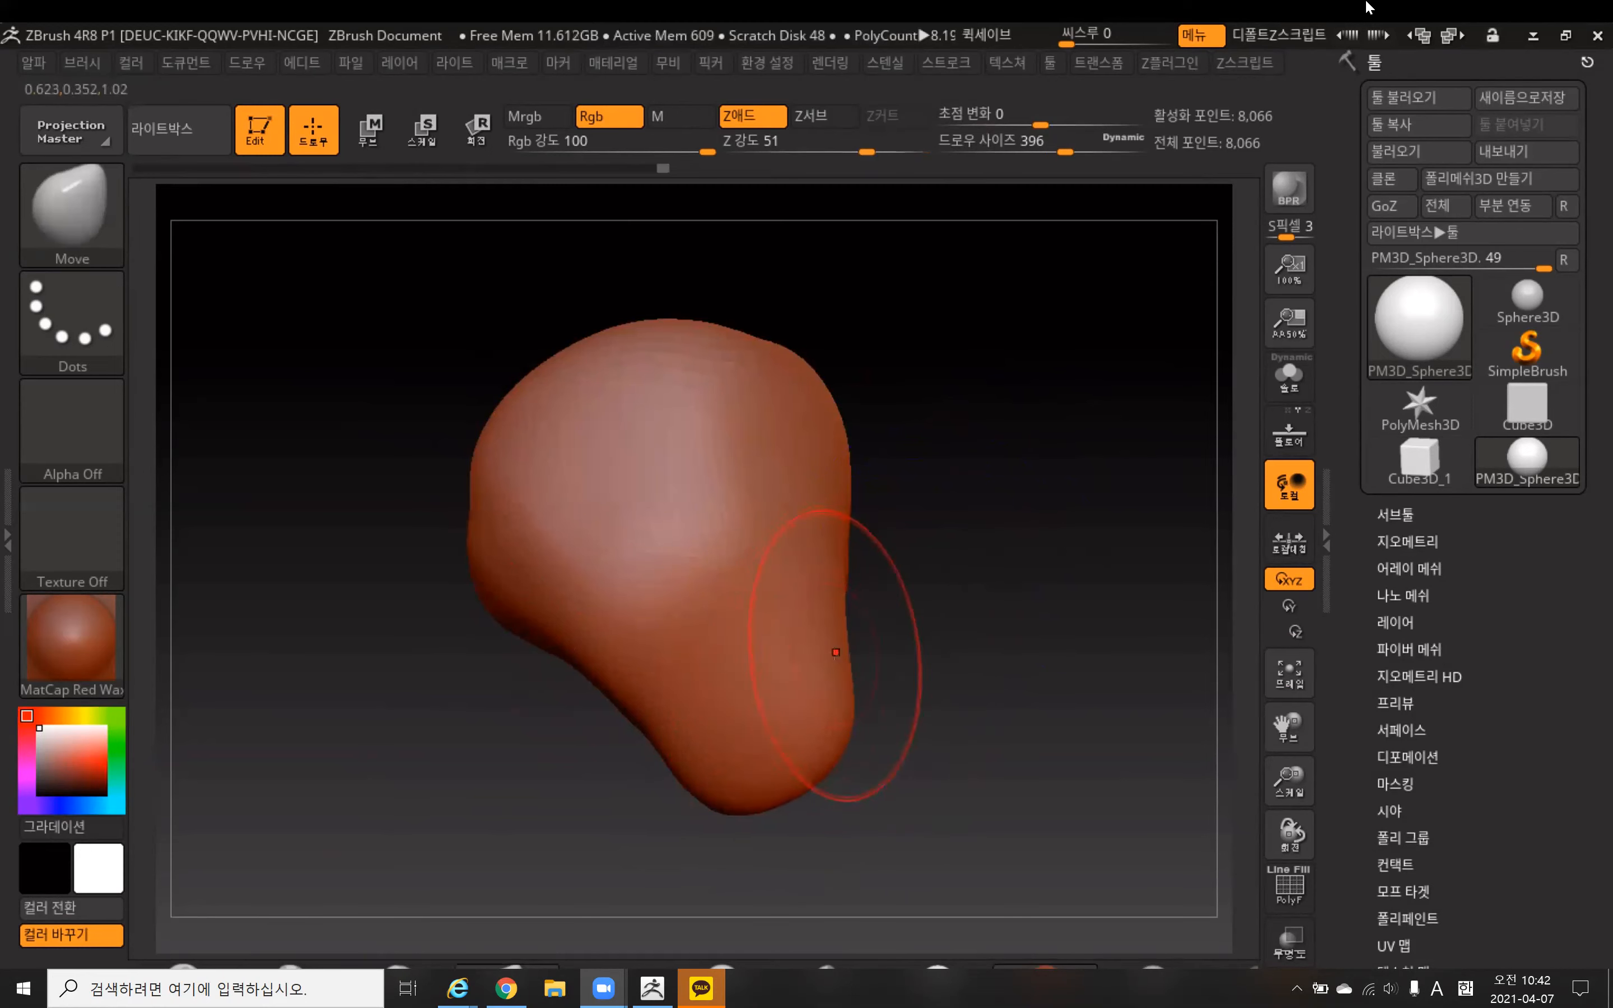
mouse_move(668, 745)
mouse_down()
mouse_move(689, 730)
mouse_move(631, 662)
mouse_up()
drag(567, 602, 562, 613)
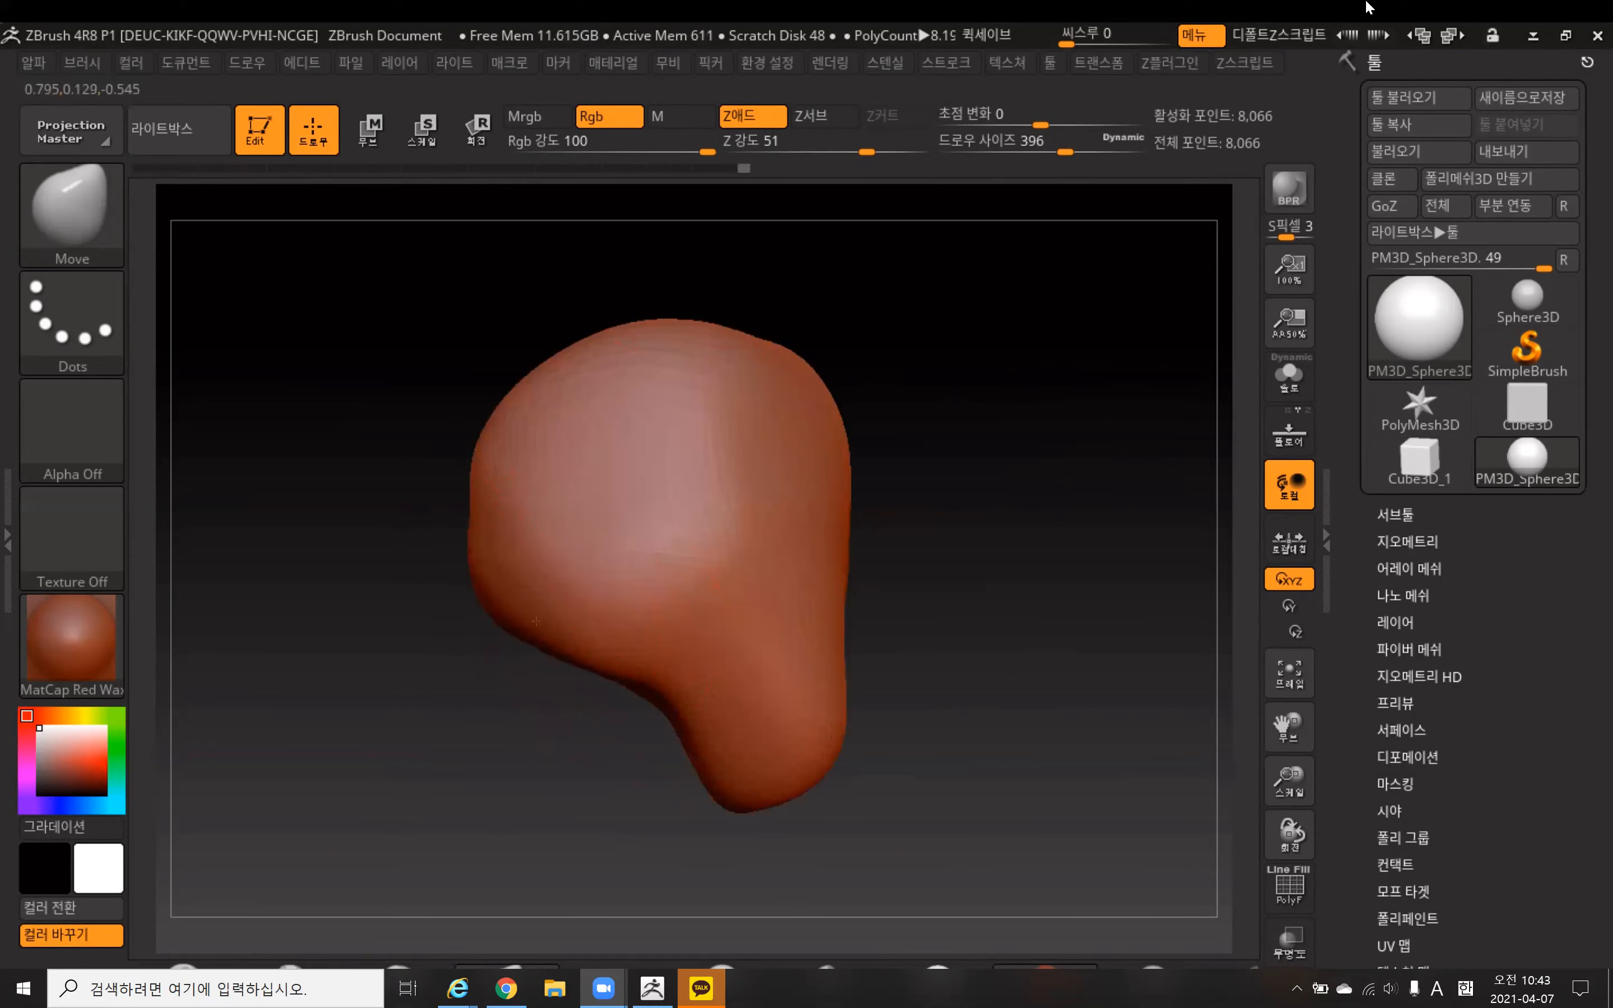
Slope the upper forehead back in side view, and fill out the lower face from the front
drag(784, 375, 760, 350)
drag(578, 467, 581, 482)
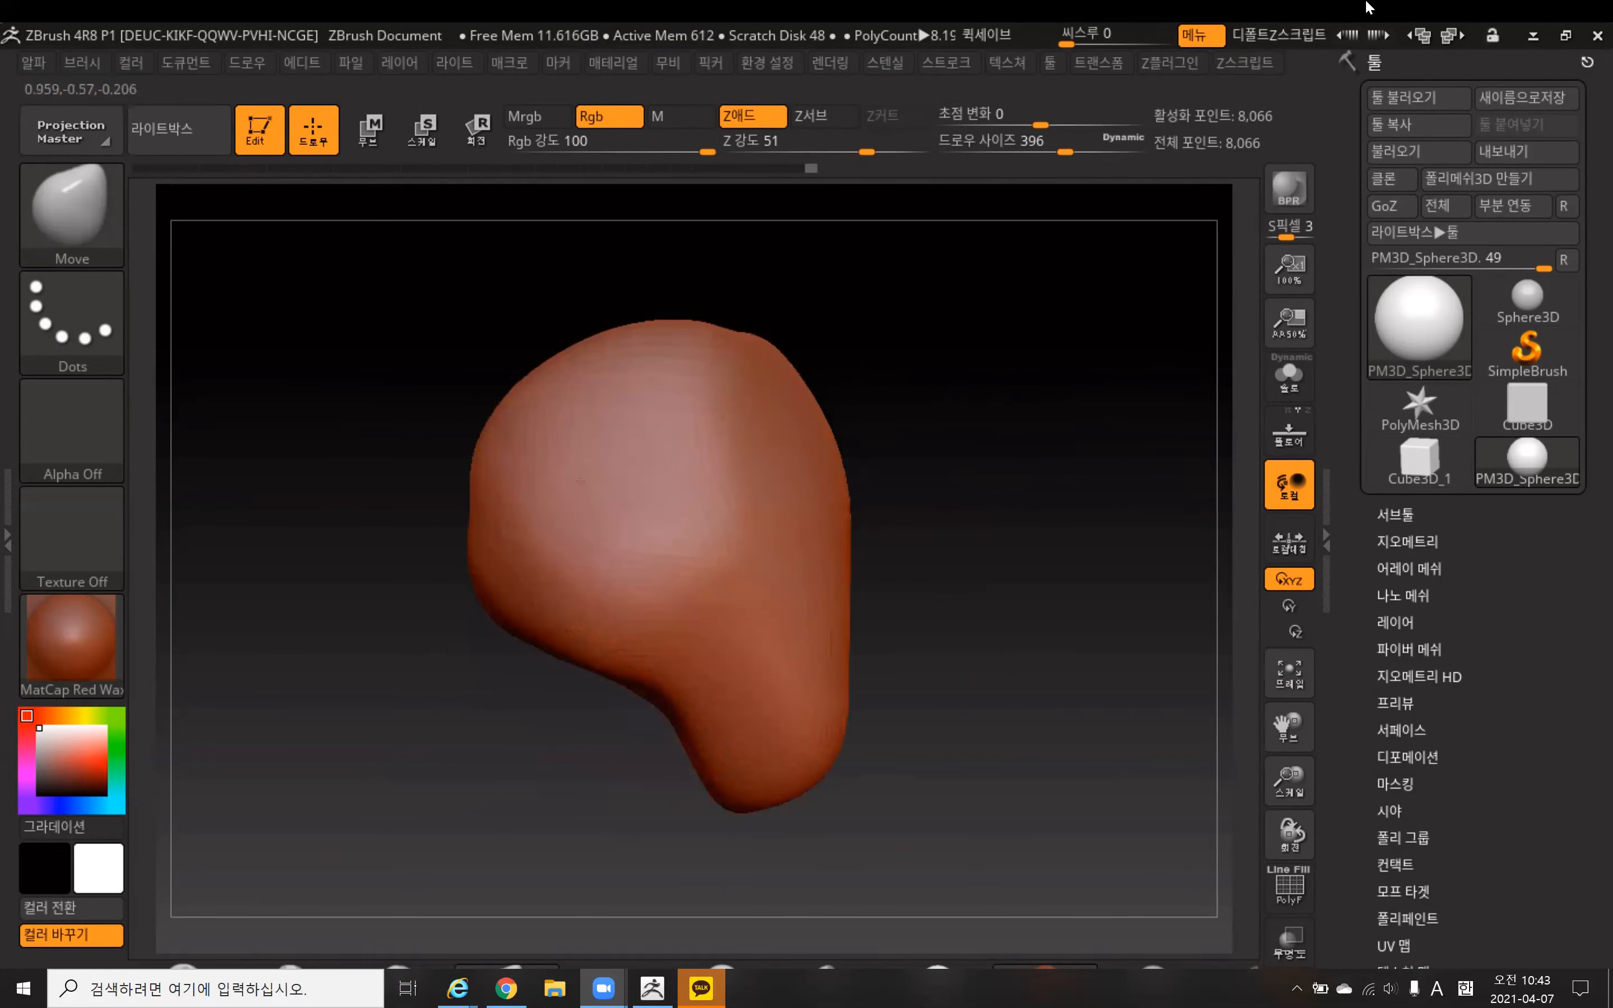
mouse_move(1030, 442)
mouse_down()
mouse_move(757, 364)
mouse_move(757, 283)
mouse_move(818, 283)
mouse_up()
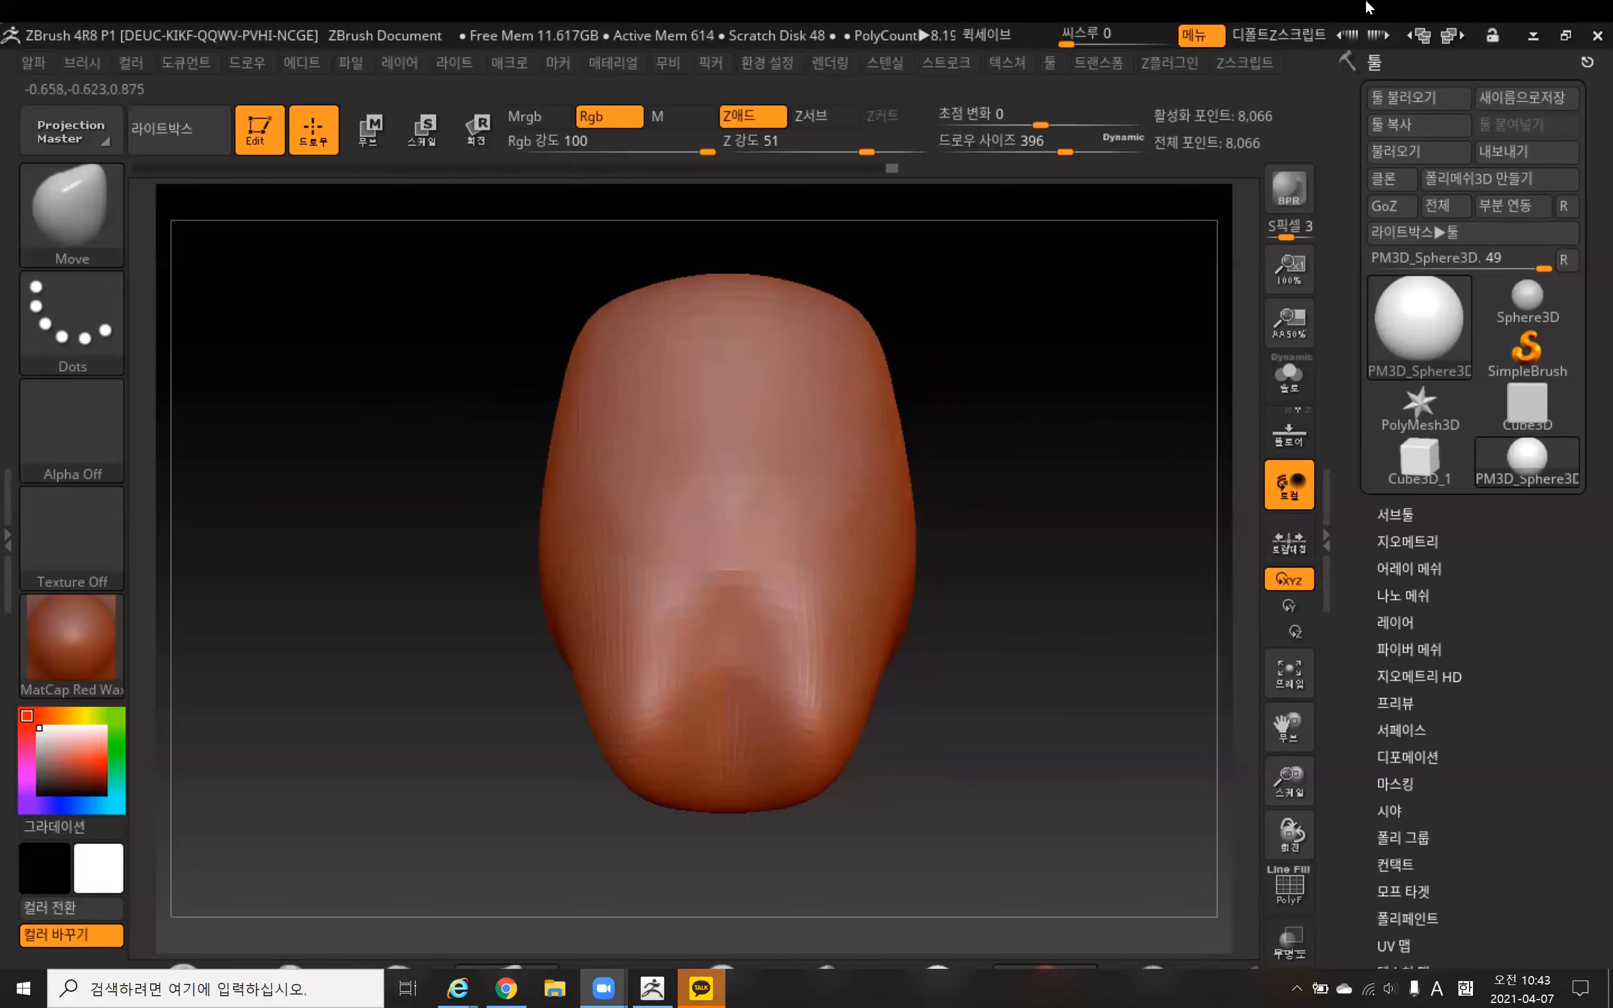
drag(750, 681, 752, 730)
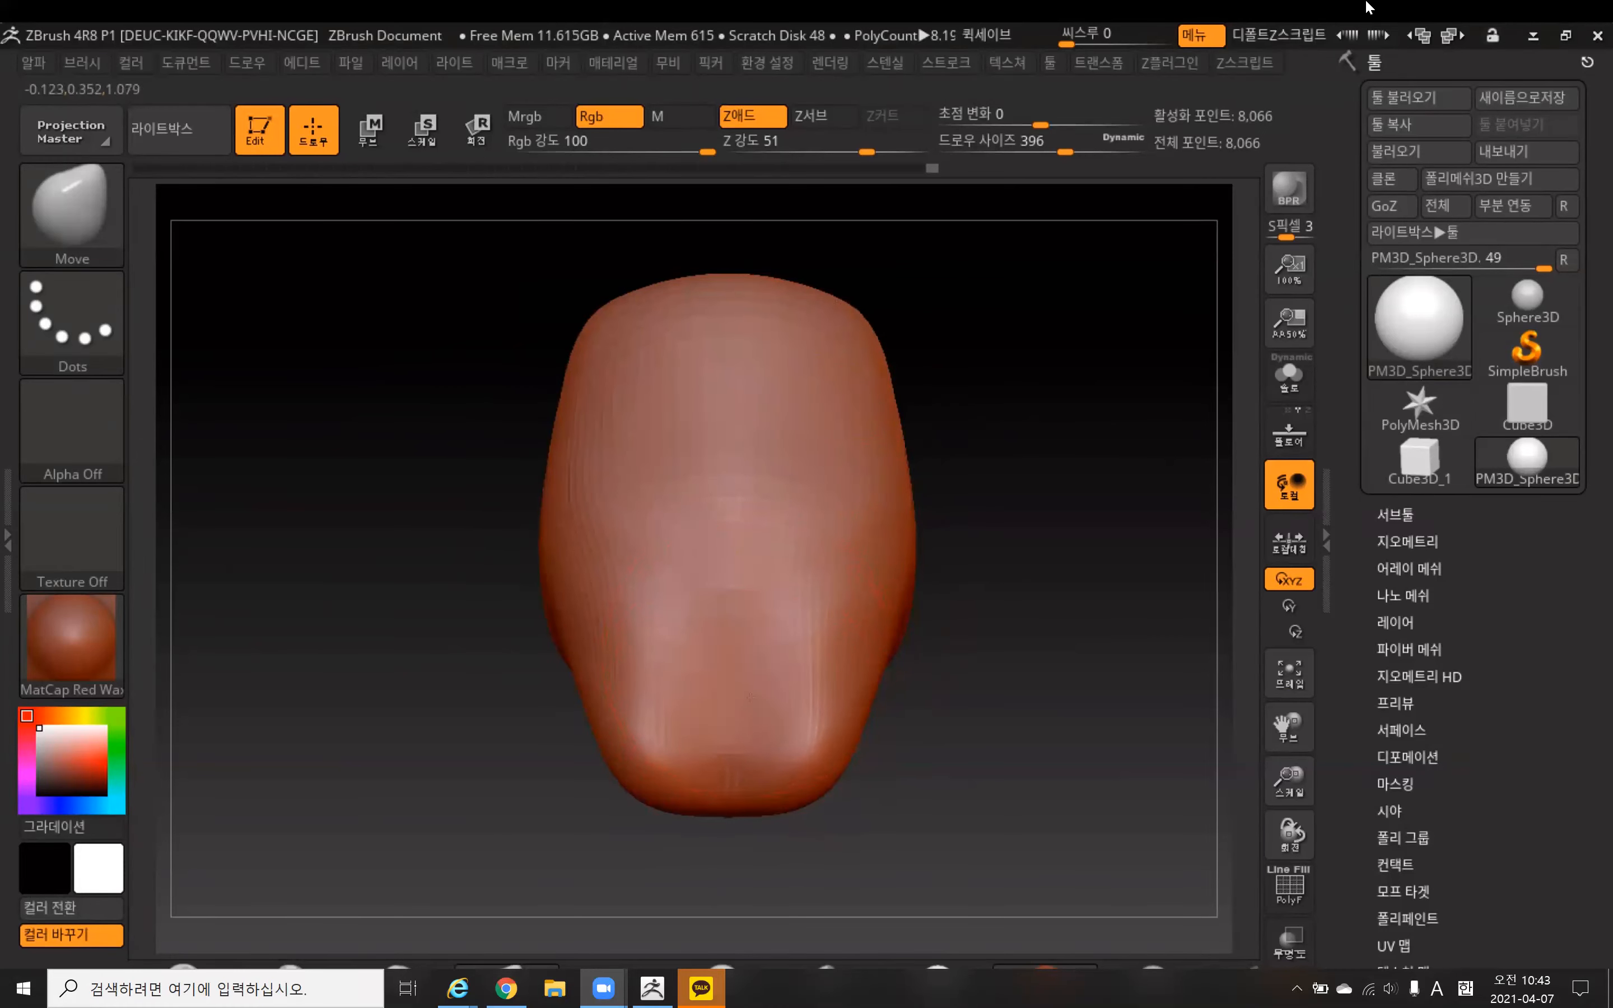
drag(828, 647, 841, 648)
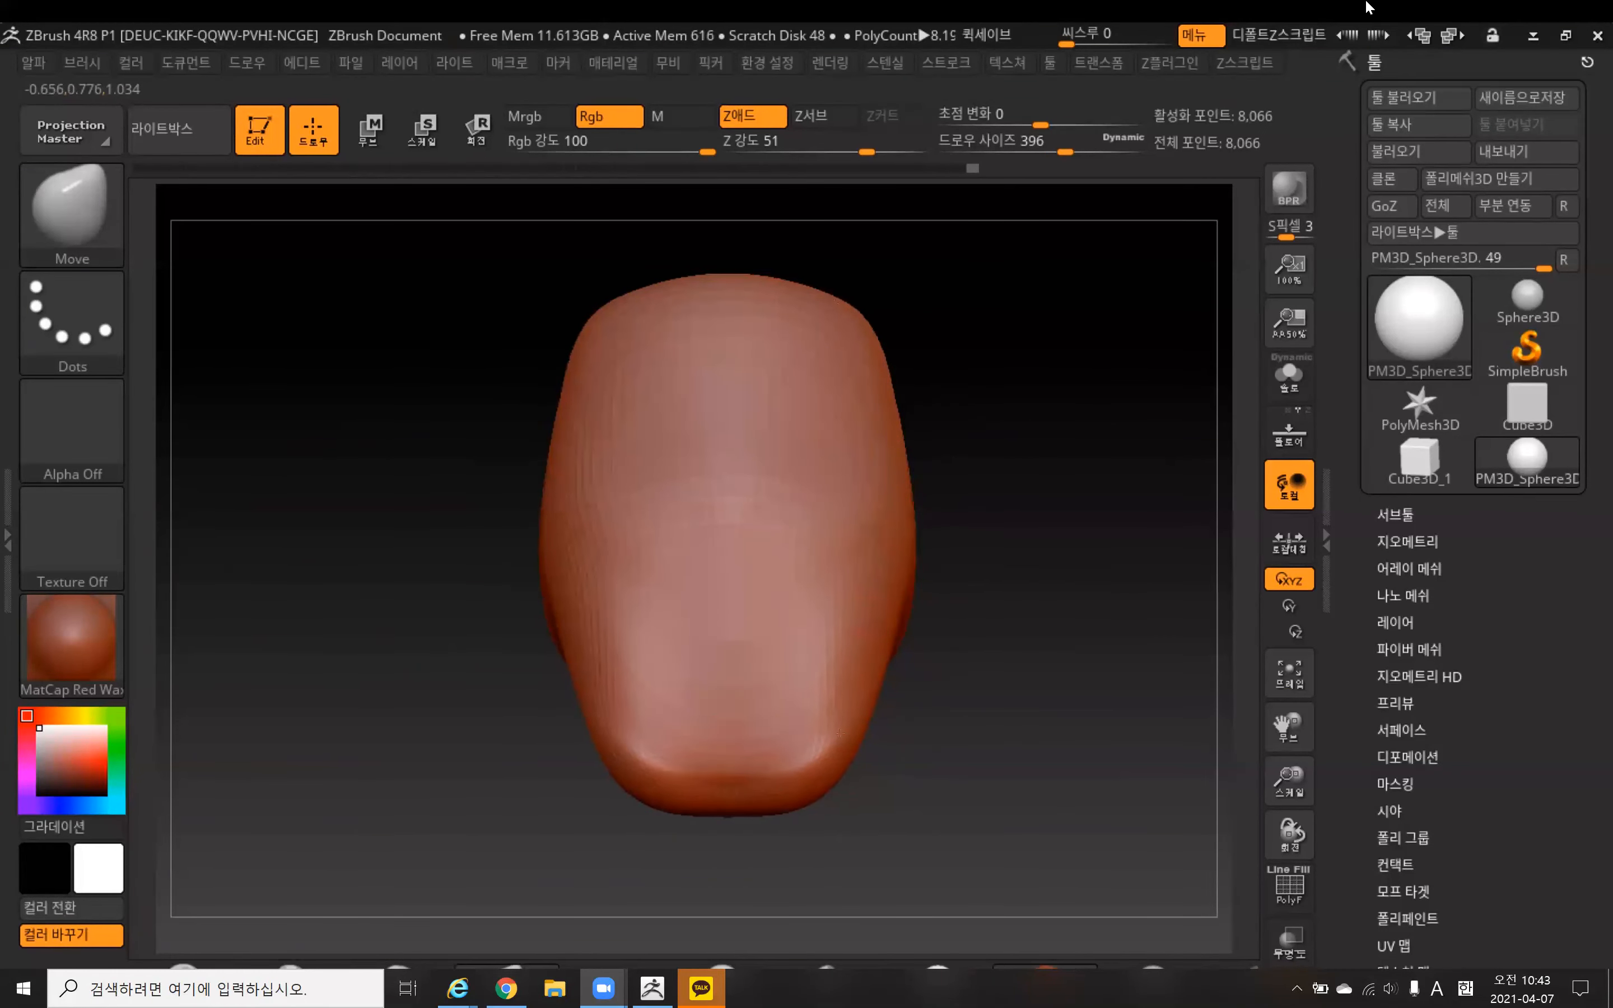
Narrow the jaw from the front, and level the peak and dip on top of the skull in side view with the Move brush
drag(750, 783, 751, 801)
mouse_move(839, 742)
mouse_down()
mouse_move(788, 785)
mouse_move(804, 777)
mouse_up()
drag(1049, 510, 846, 512)
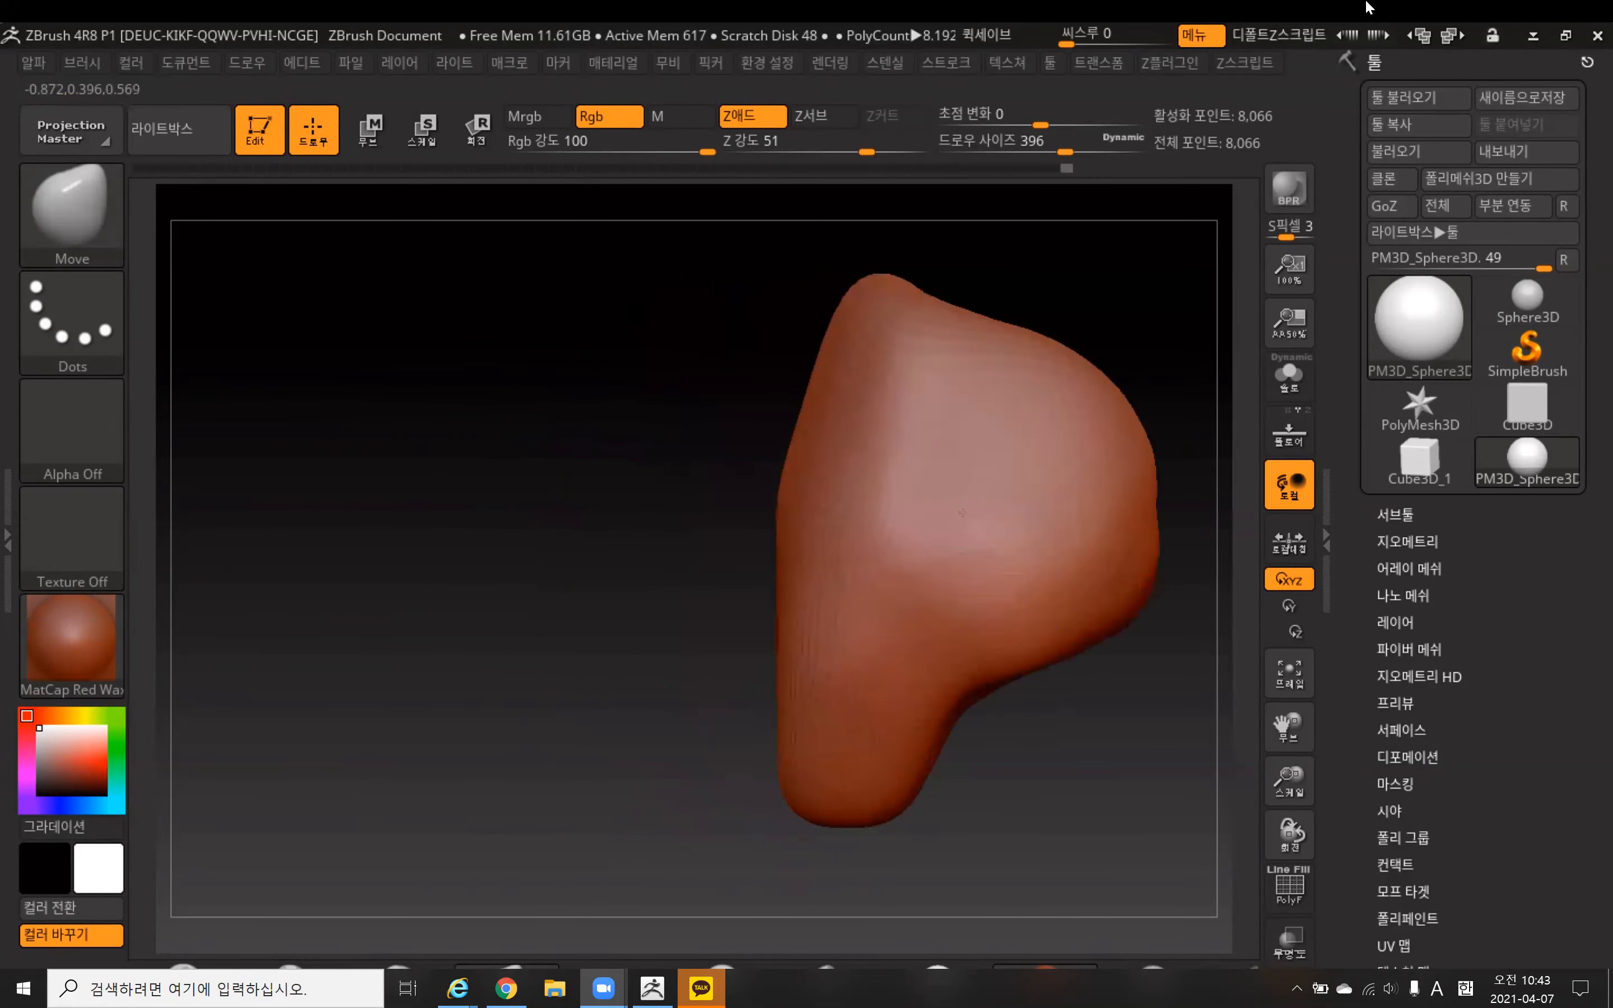
drag(951, 327, 942, 336)
drag(868, 288, 866, 303)
drag(957, 330, 940, 294)
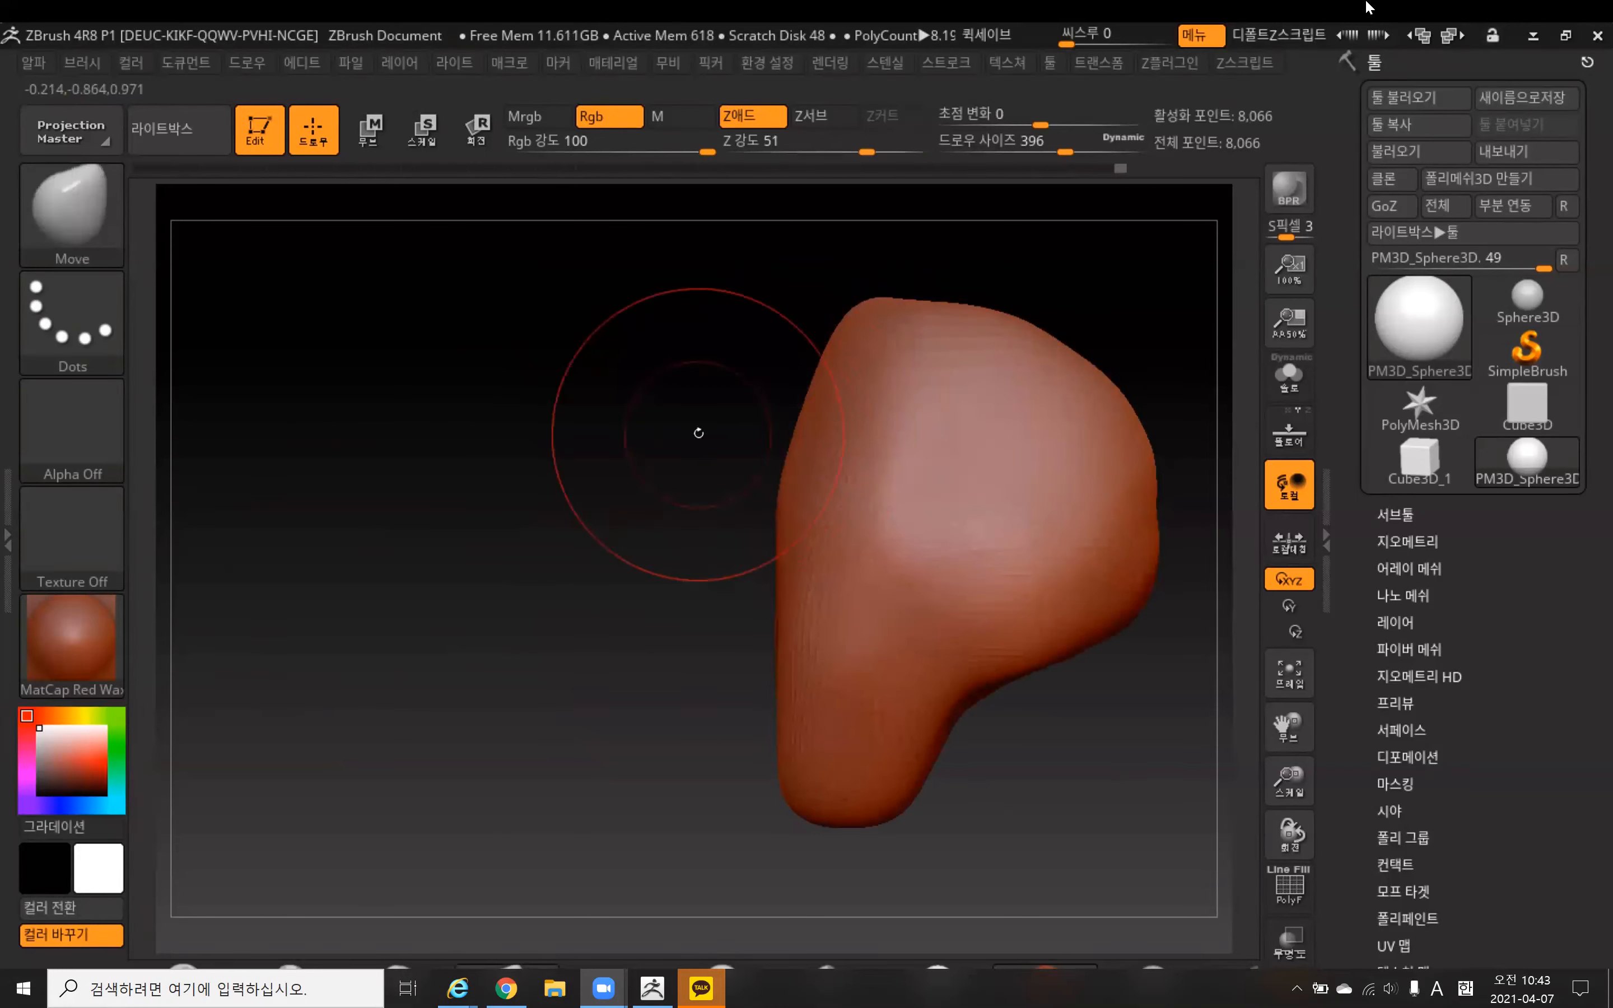
Smooth the forehead, the side of the face and the jaw with the Smooth brush
drag(698, 432, 767, 427)
key(shift)
shift+drag(810, 322, 848, 370)
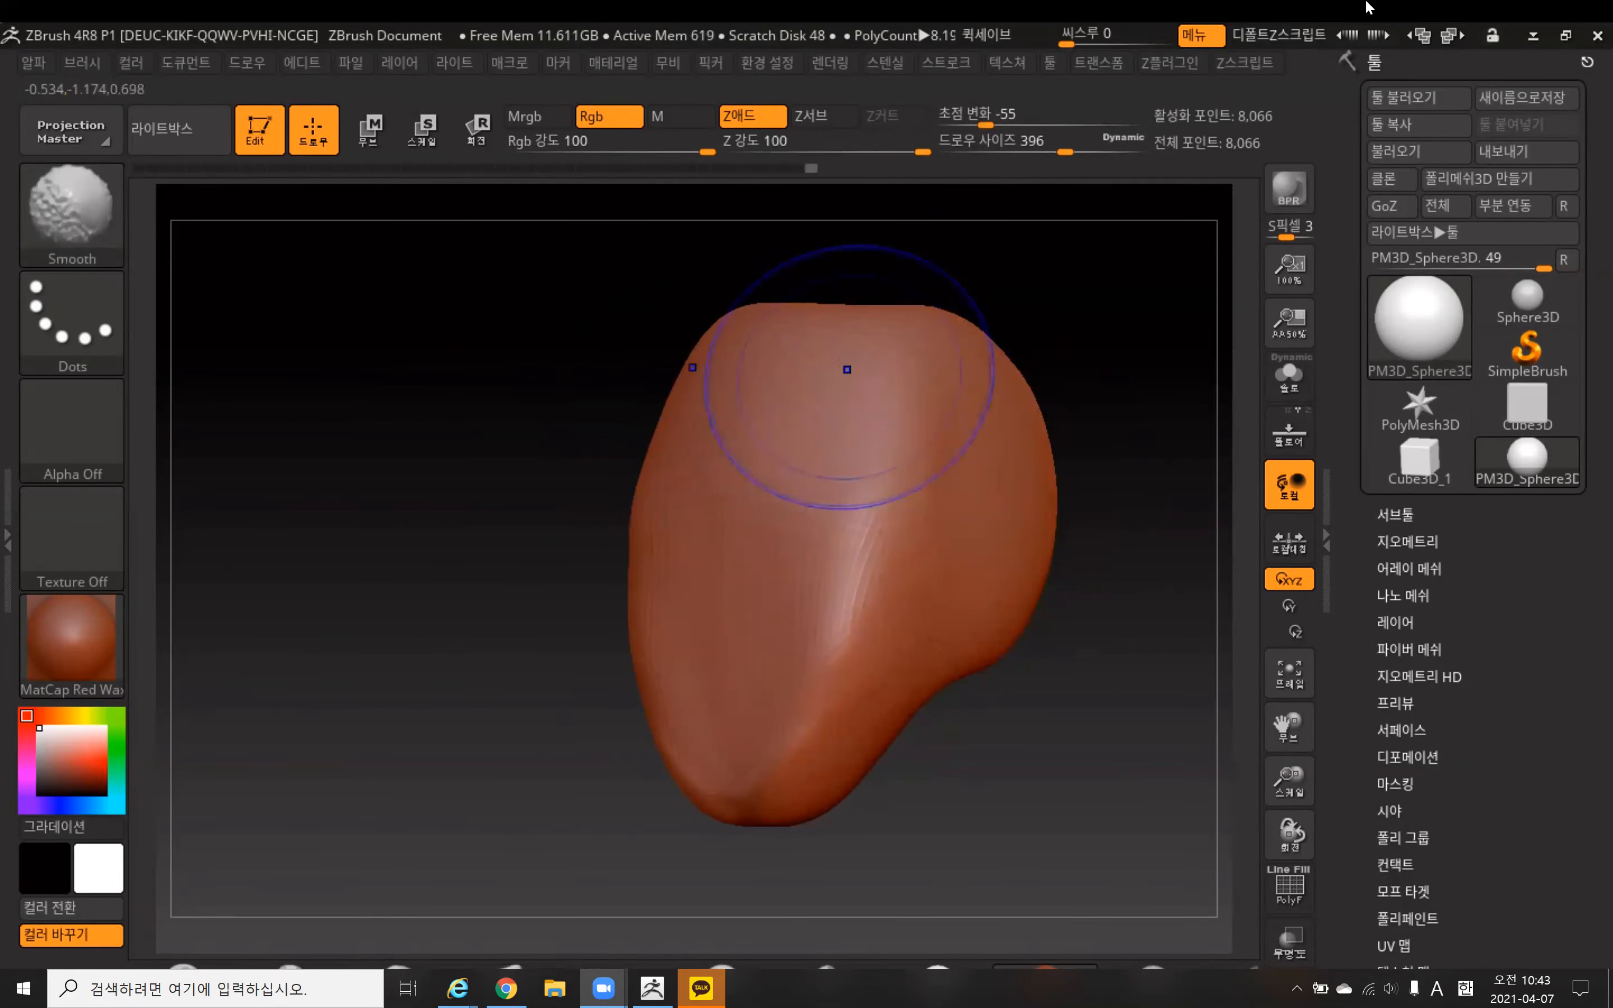
shift+drag(895, 522, 803, 740)
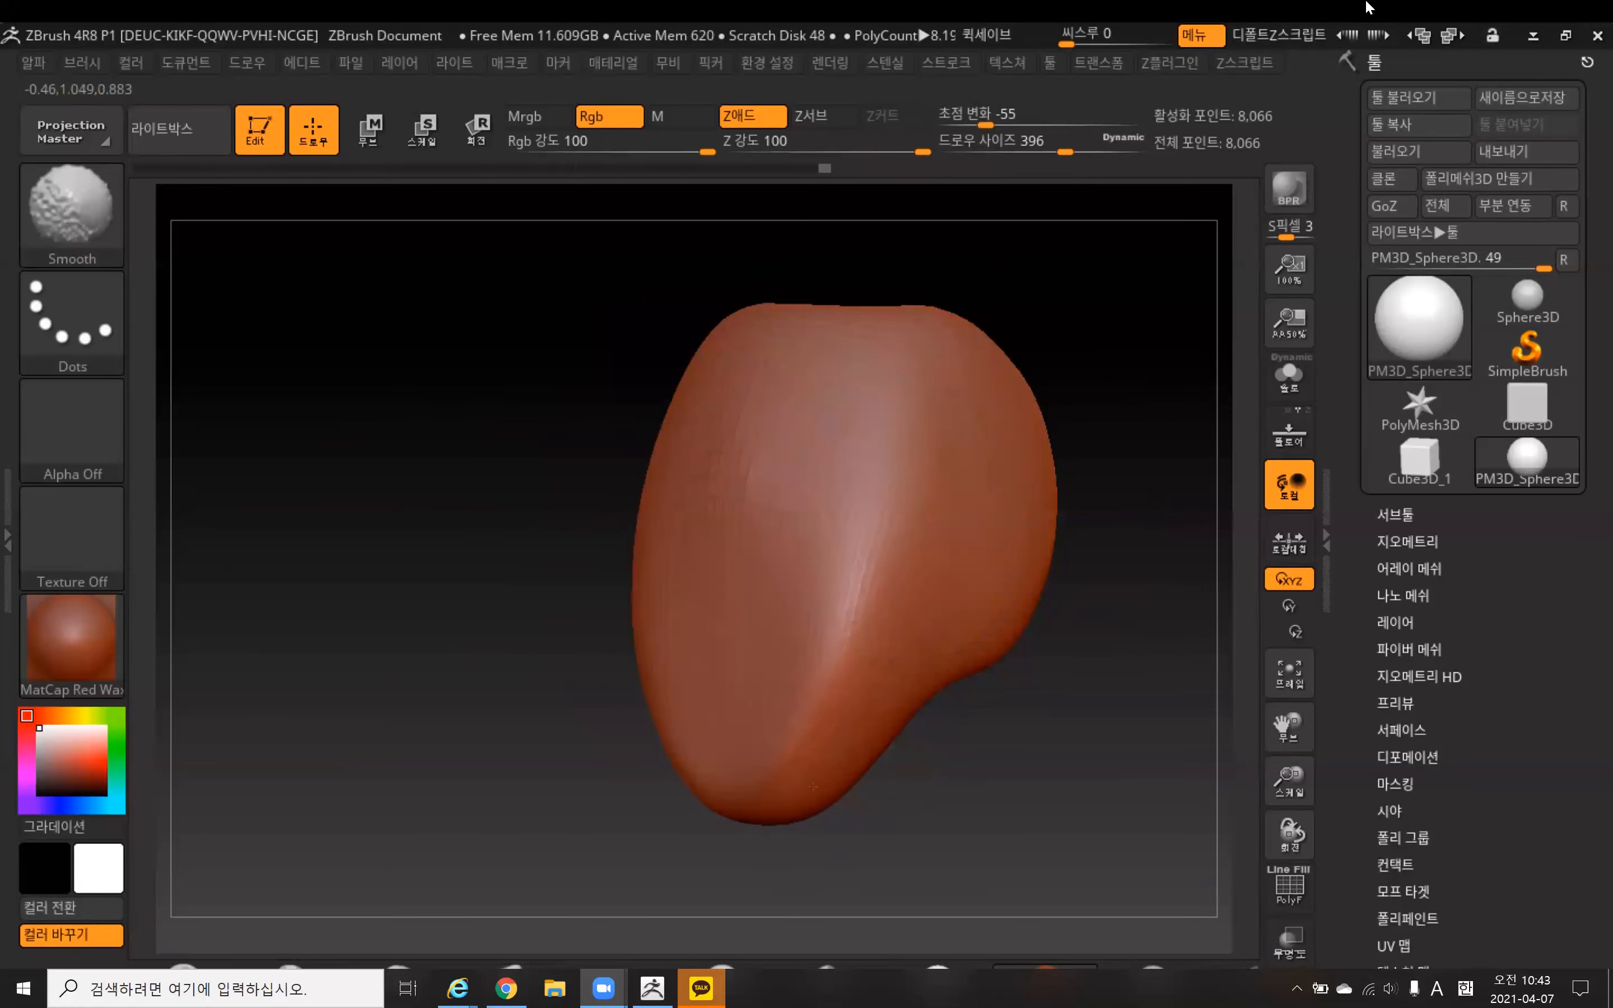
shift+drag(674, 460, 667, 640)
drag(1074, 702, 907, 704)
key(shift)
mouse_move(600, 674)
mouse_down()
mouse_move(740, 674)
mouse_move(720, 673)
mouse_up()
shift+drag(720, 361, 827, 327)
drag(1077, 244, 1034, 356)
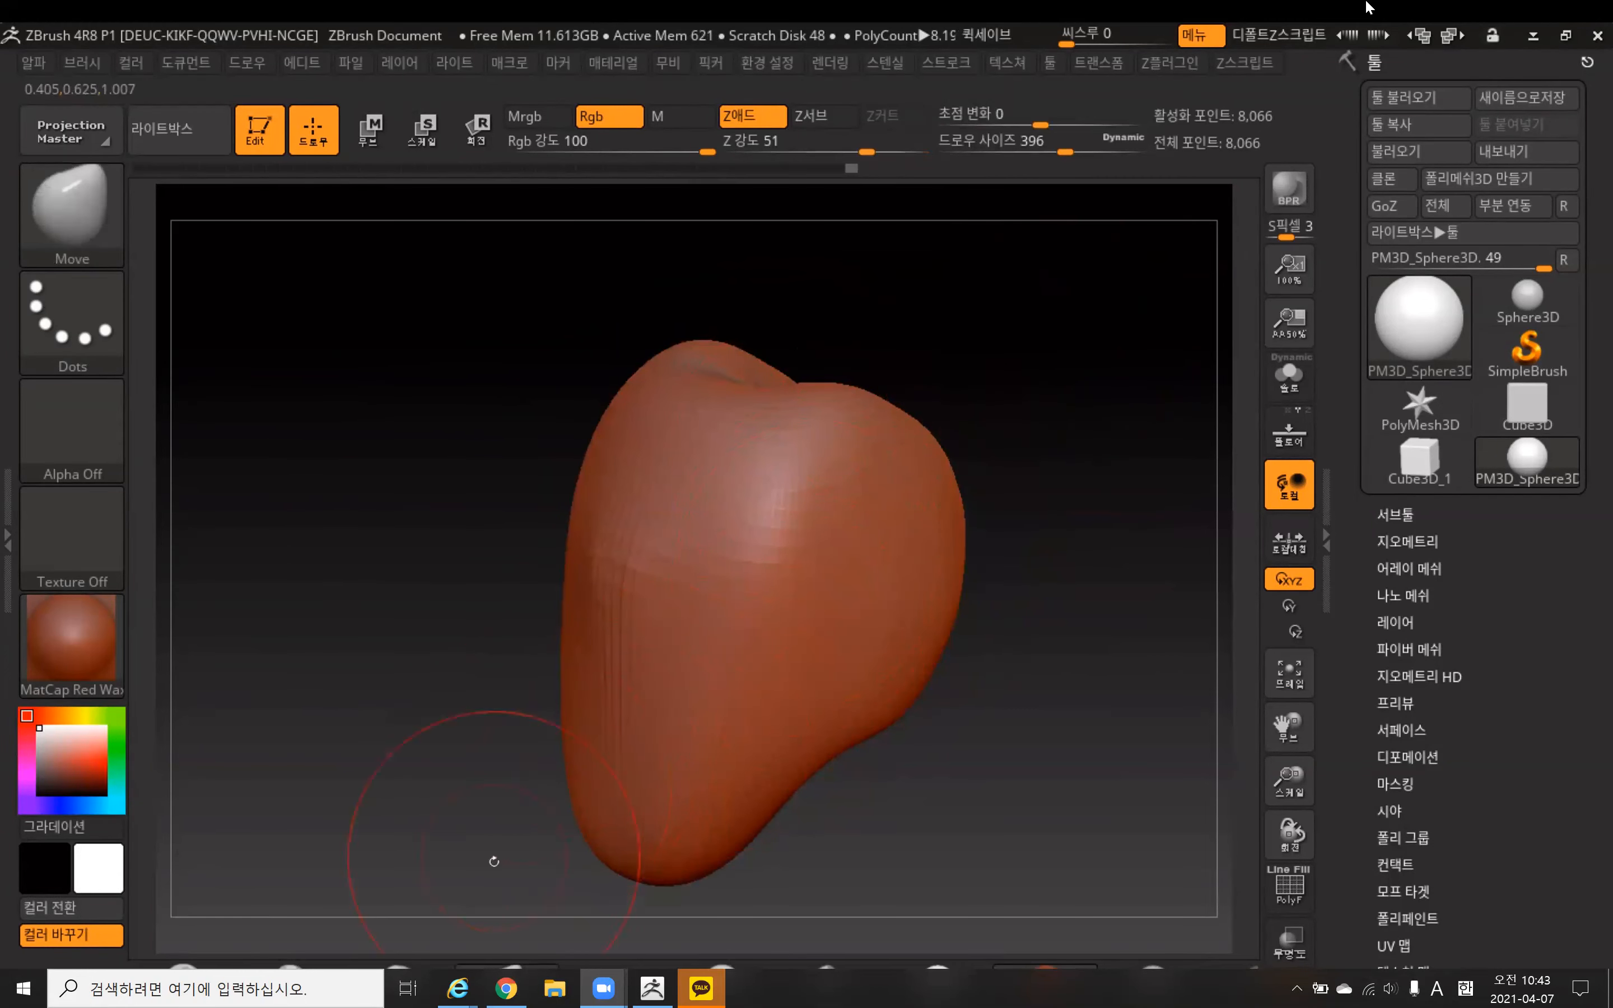
Switch through the ClayBuildup, Clay, Standard and Move brushes in turn
click(399, 967)
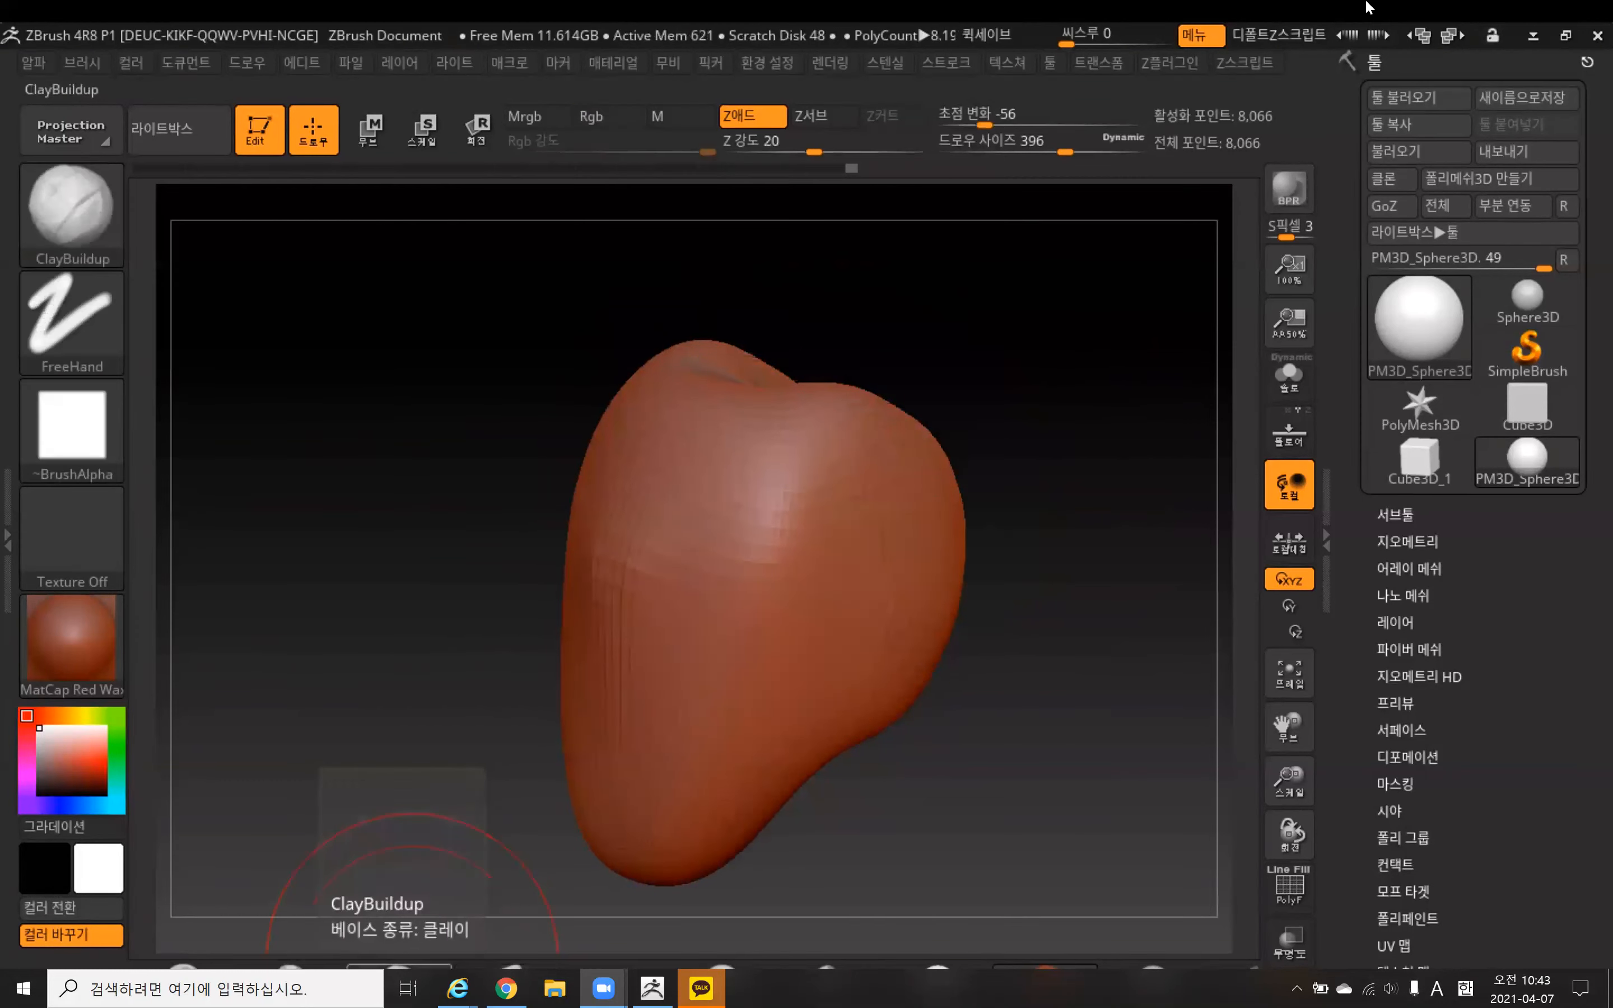
click(292, 967)
click(184, 967)
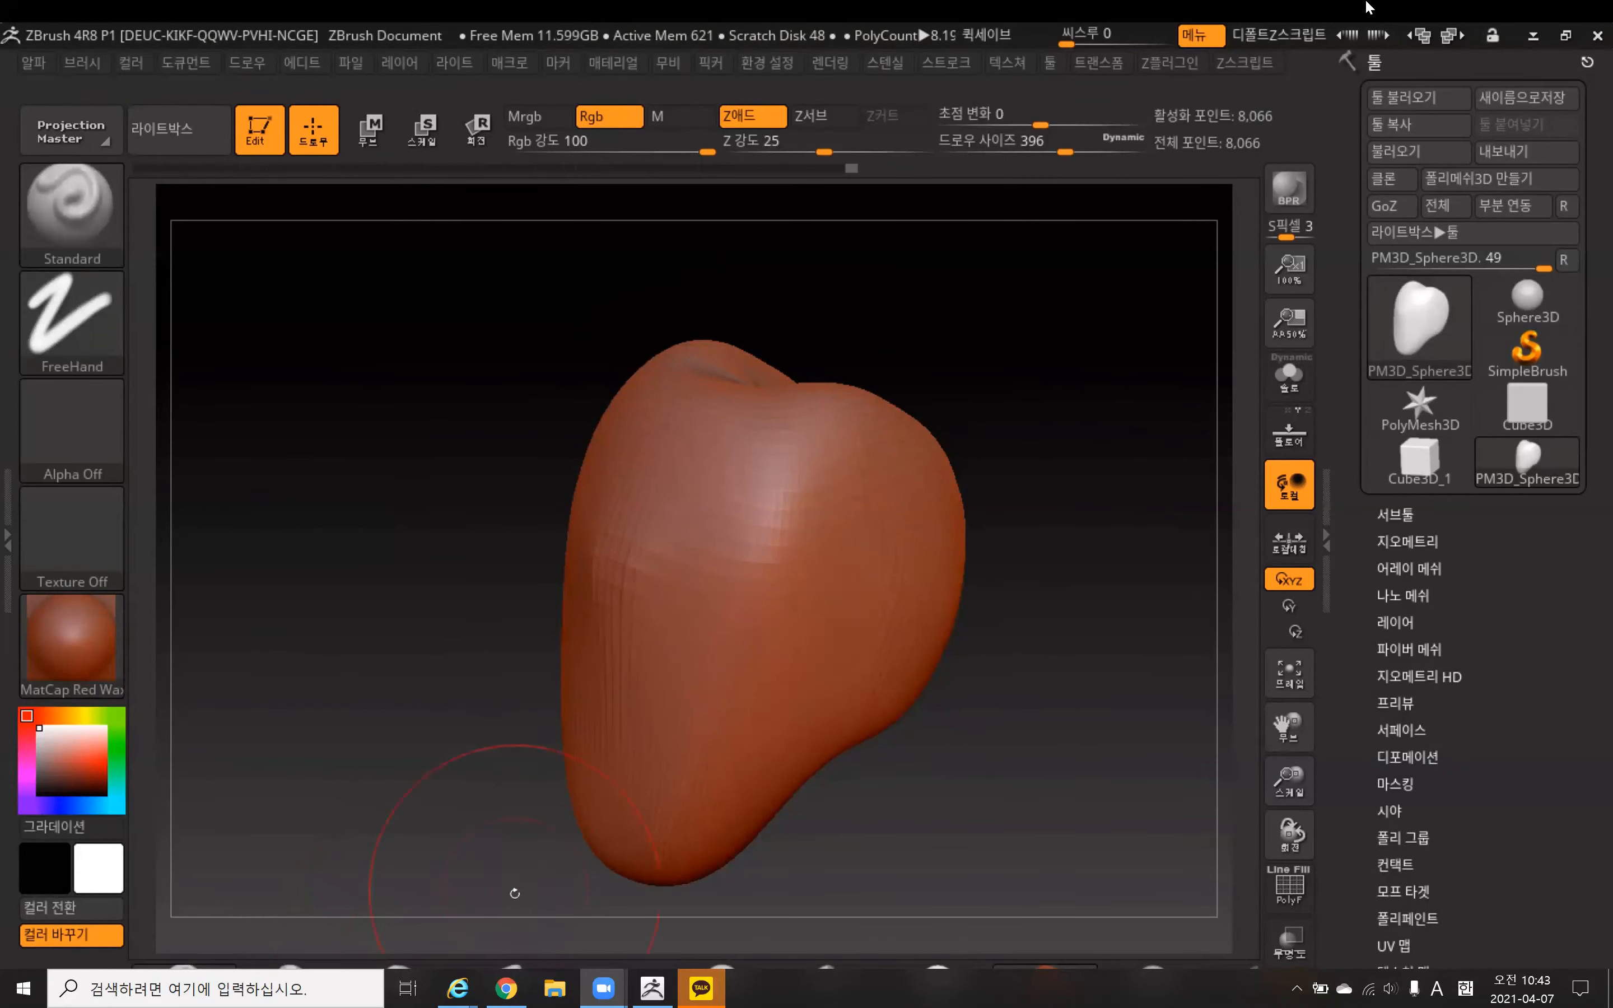
click(523, 964)
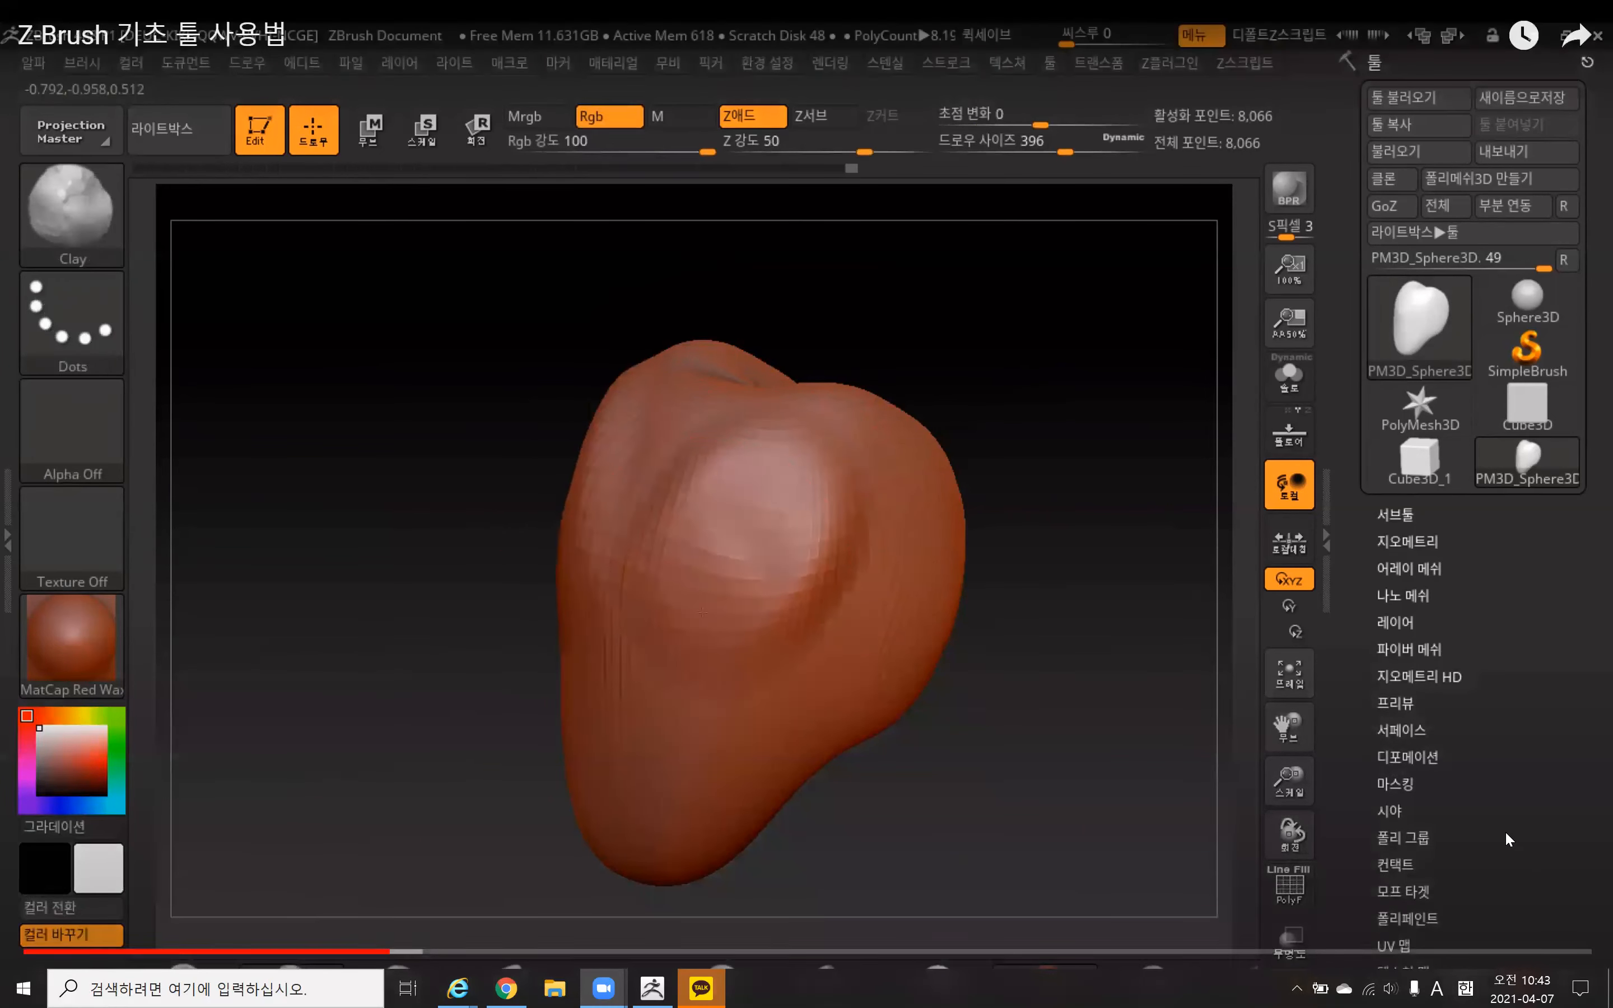
click(1505, 831)
click(1565, 982)
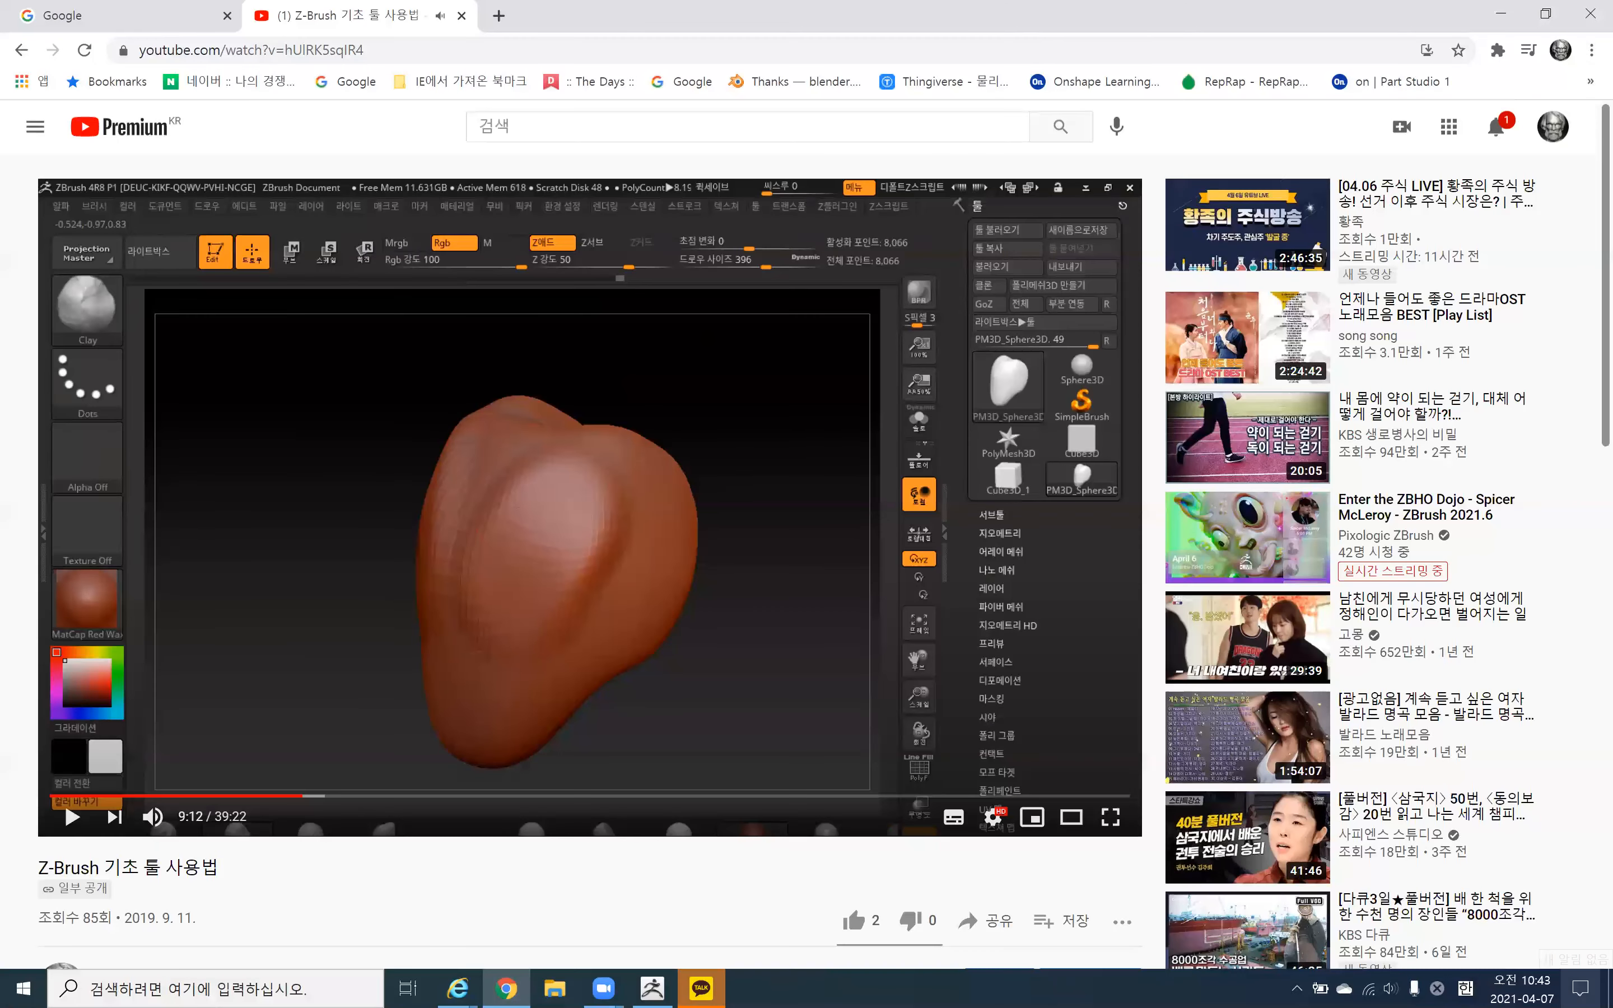
click(1111, 817)
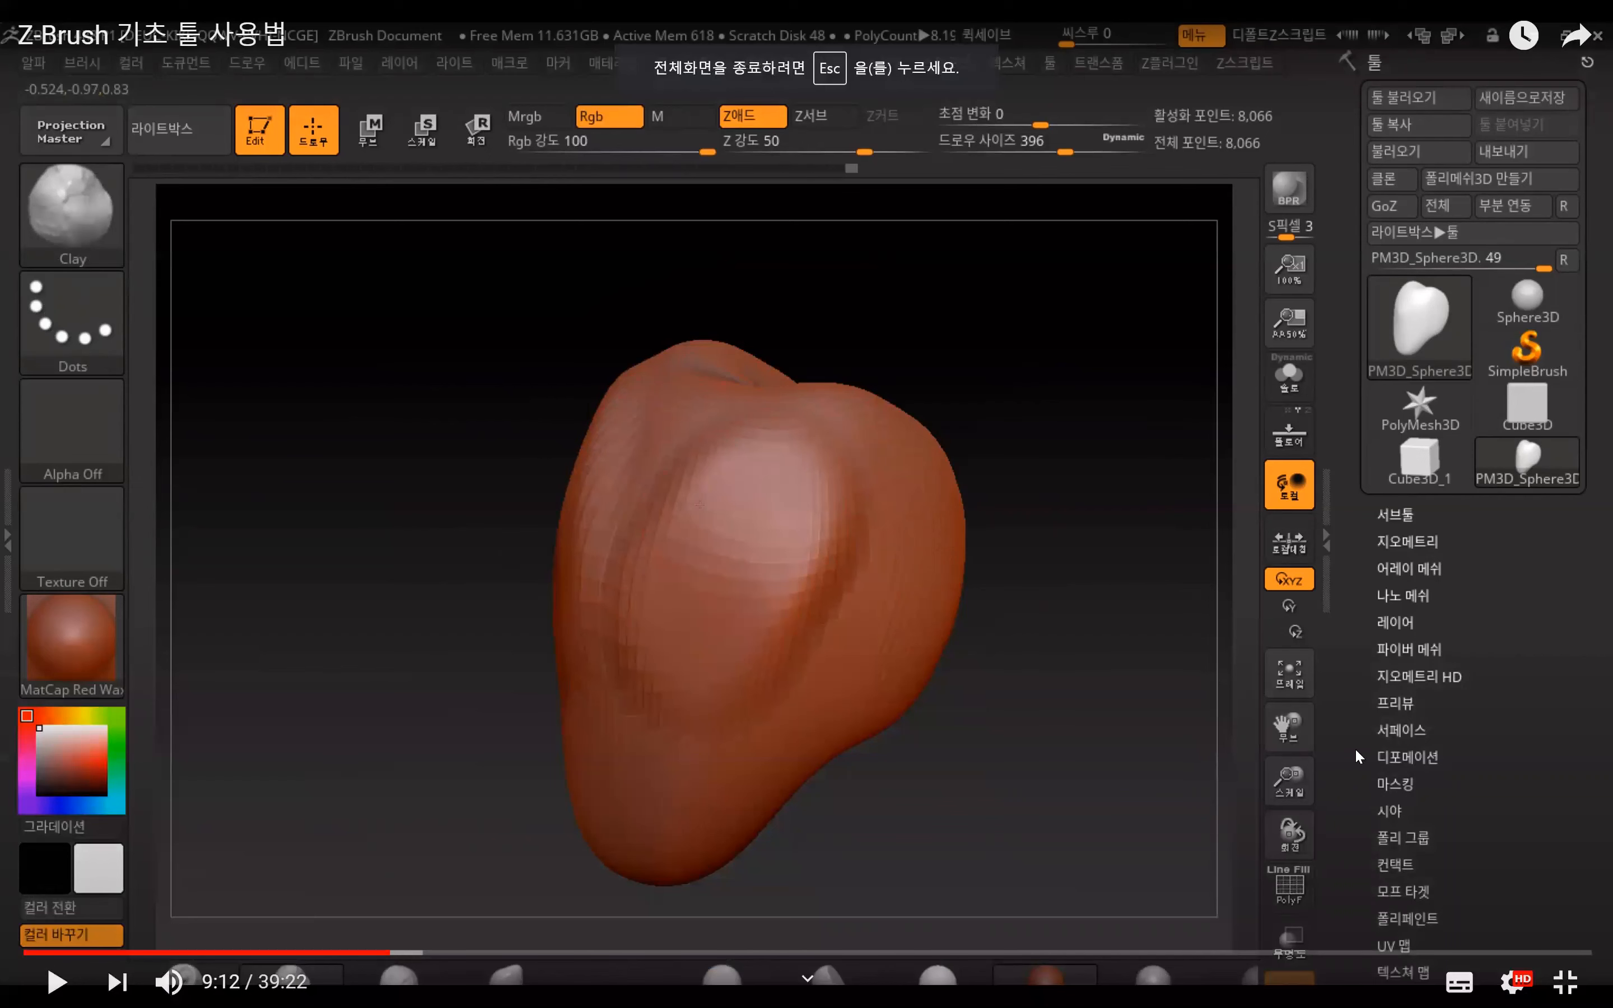
click(819, 827)
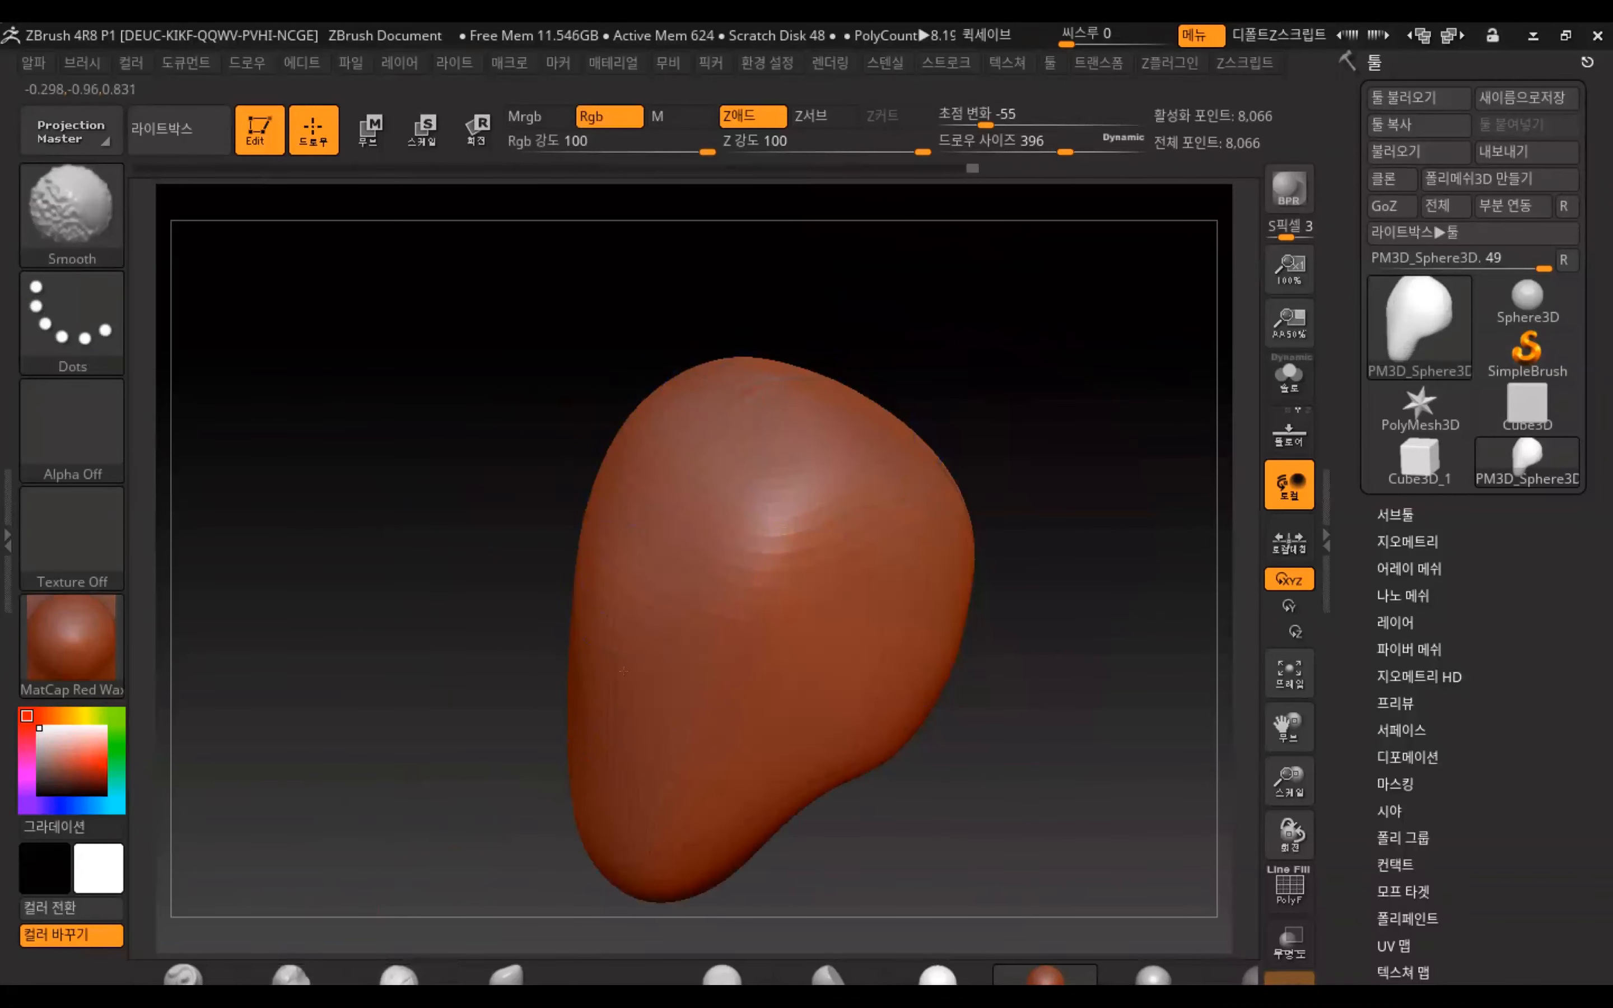
Show the head in side view, browse the sculpting brush library, and choose the Move brush
alt+drag(937, 644, 1039, 498)
drag(1049, 546, 964, 559)
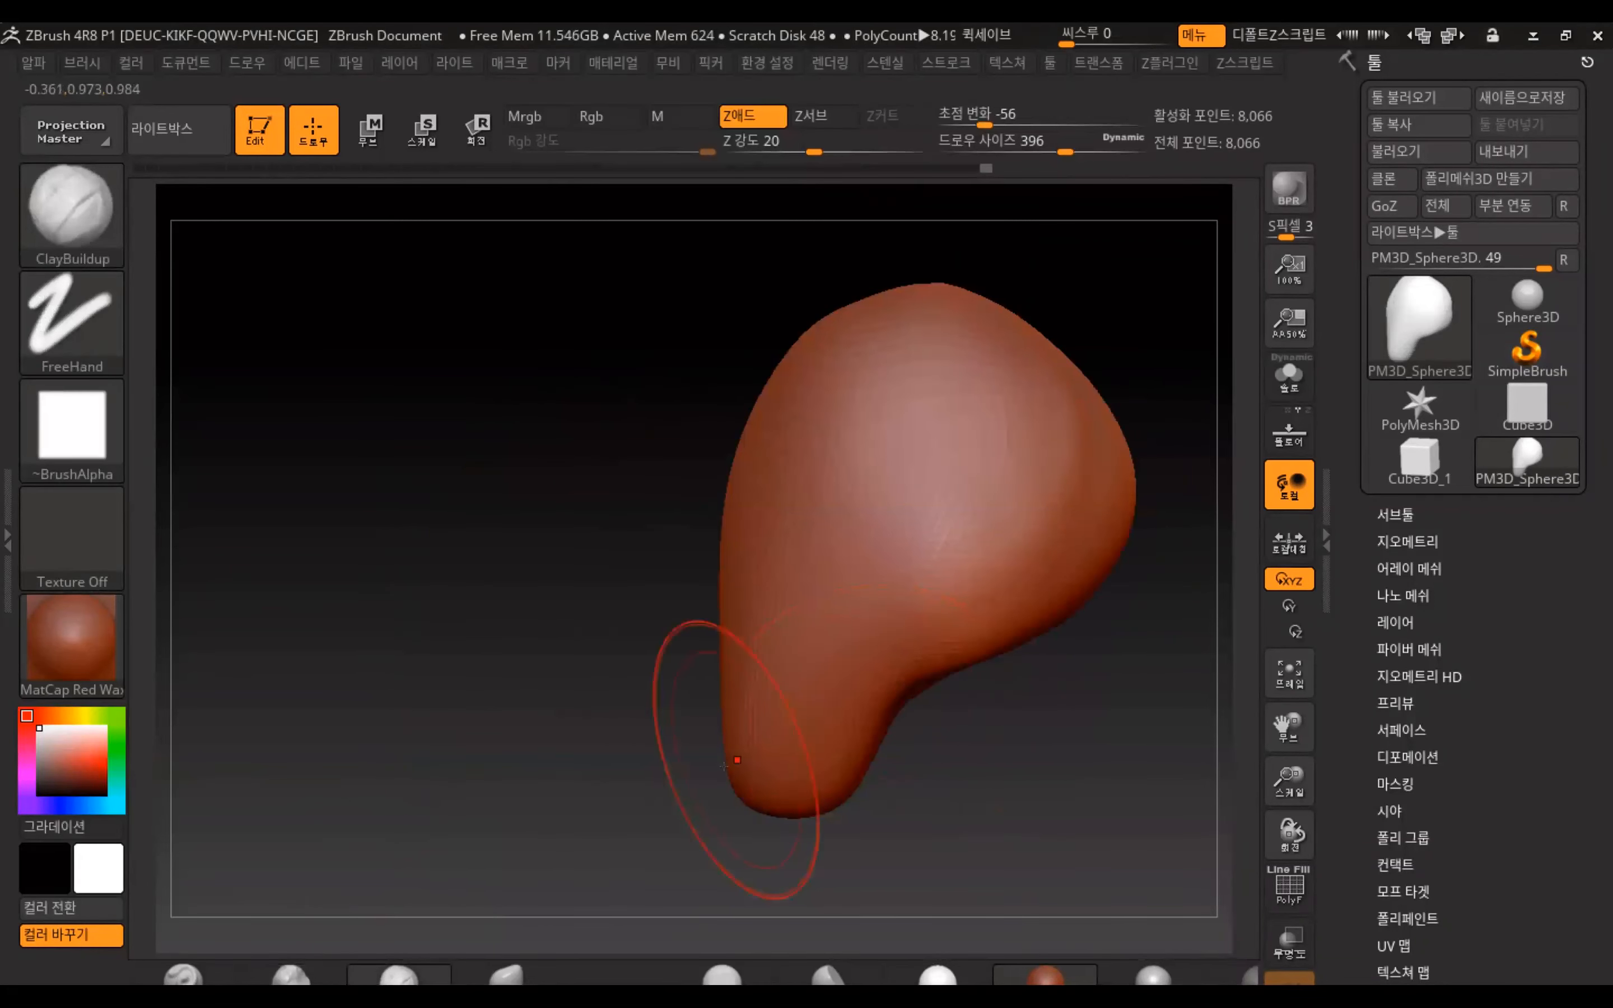
click(519, 974)
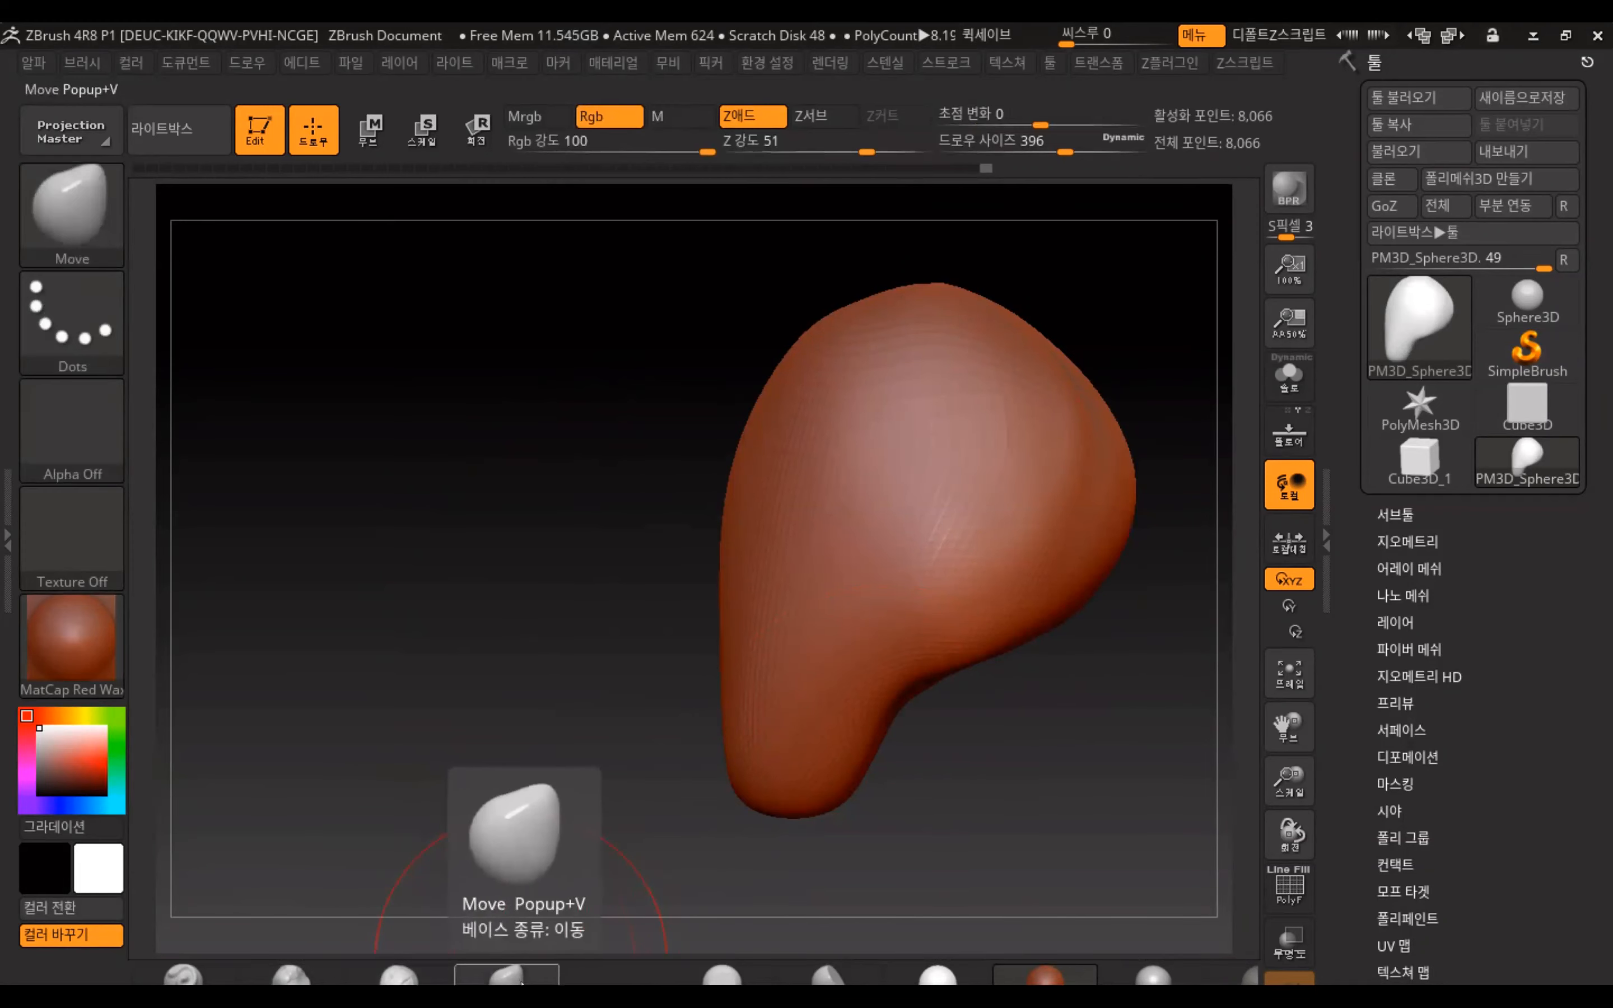
alt+drag(913, 847, 760, 860)
key(b)
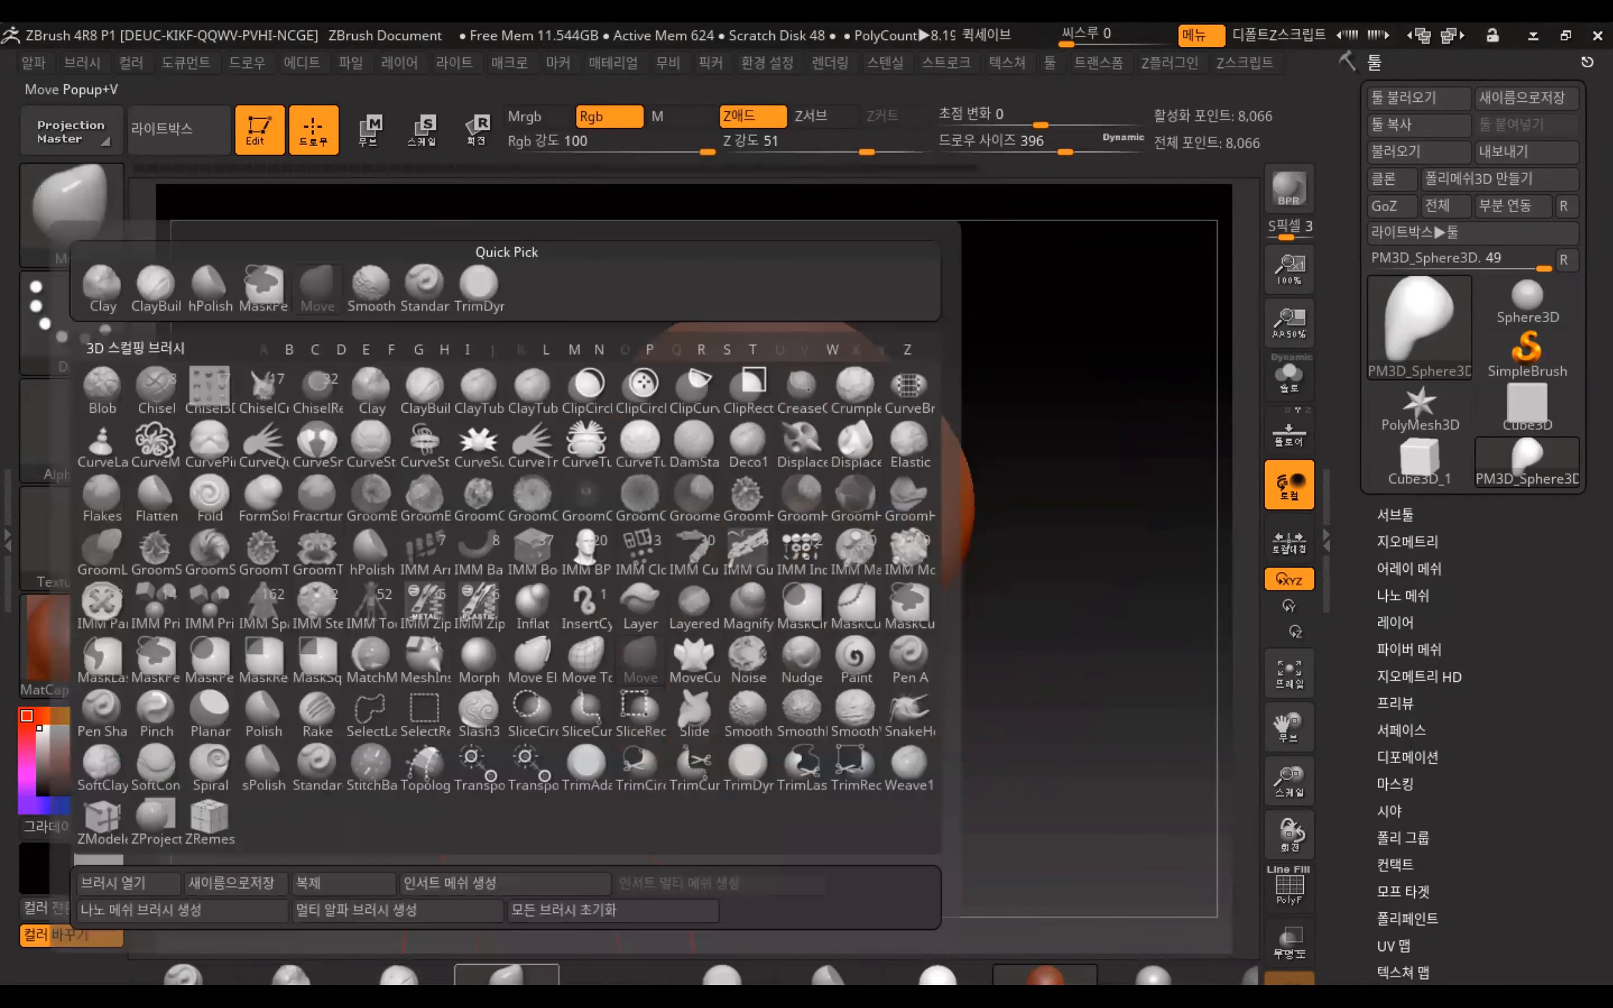
key(b)
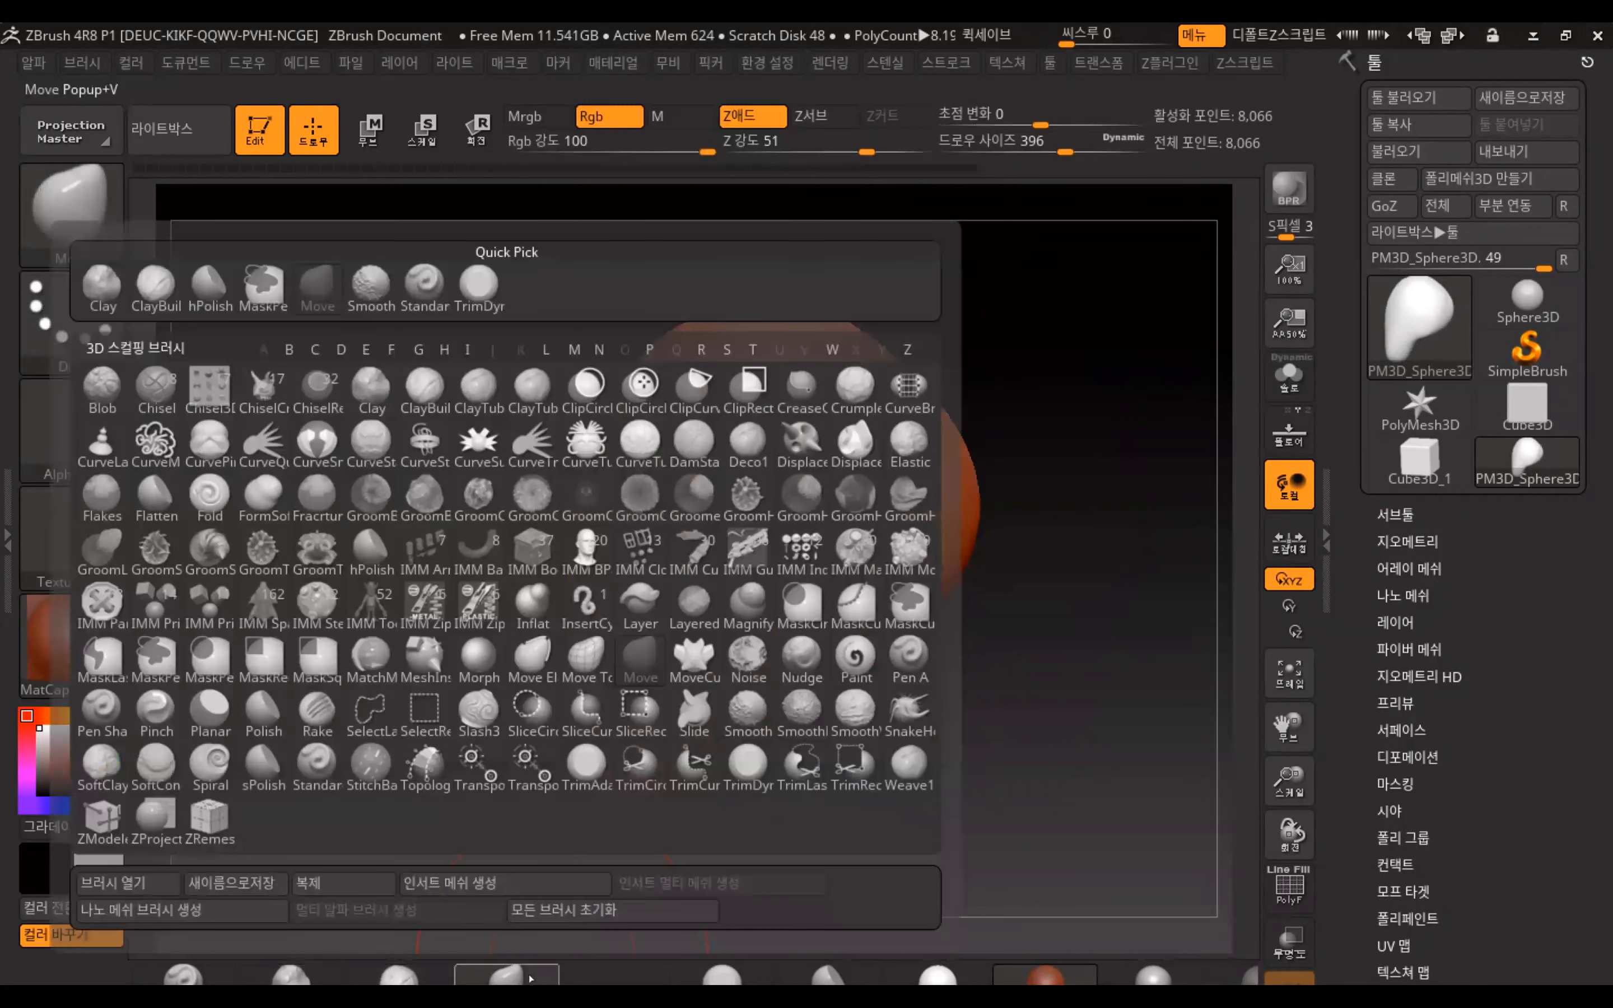
click(530, 979)
Deepen the hollow behind the jaw and round out the back of the skull in side view with the Move brush
mouse_move(610, 787)
mouse_down()
mouse_move(610, 769)
mouse_move(704, 725)
mouse_up()
drag(879, 637, 895, 660)
drag(943, 579, 965, 575)
drag(885, 398, 907, 370)
drag(944, 460, 950, 467)
Smooth the underside behind the chin and both sides of the jaw with the Smooth brush
key(shift)
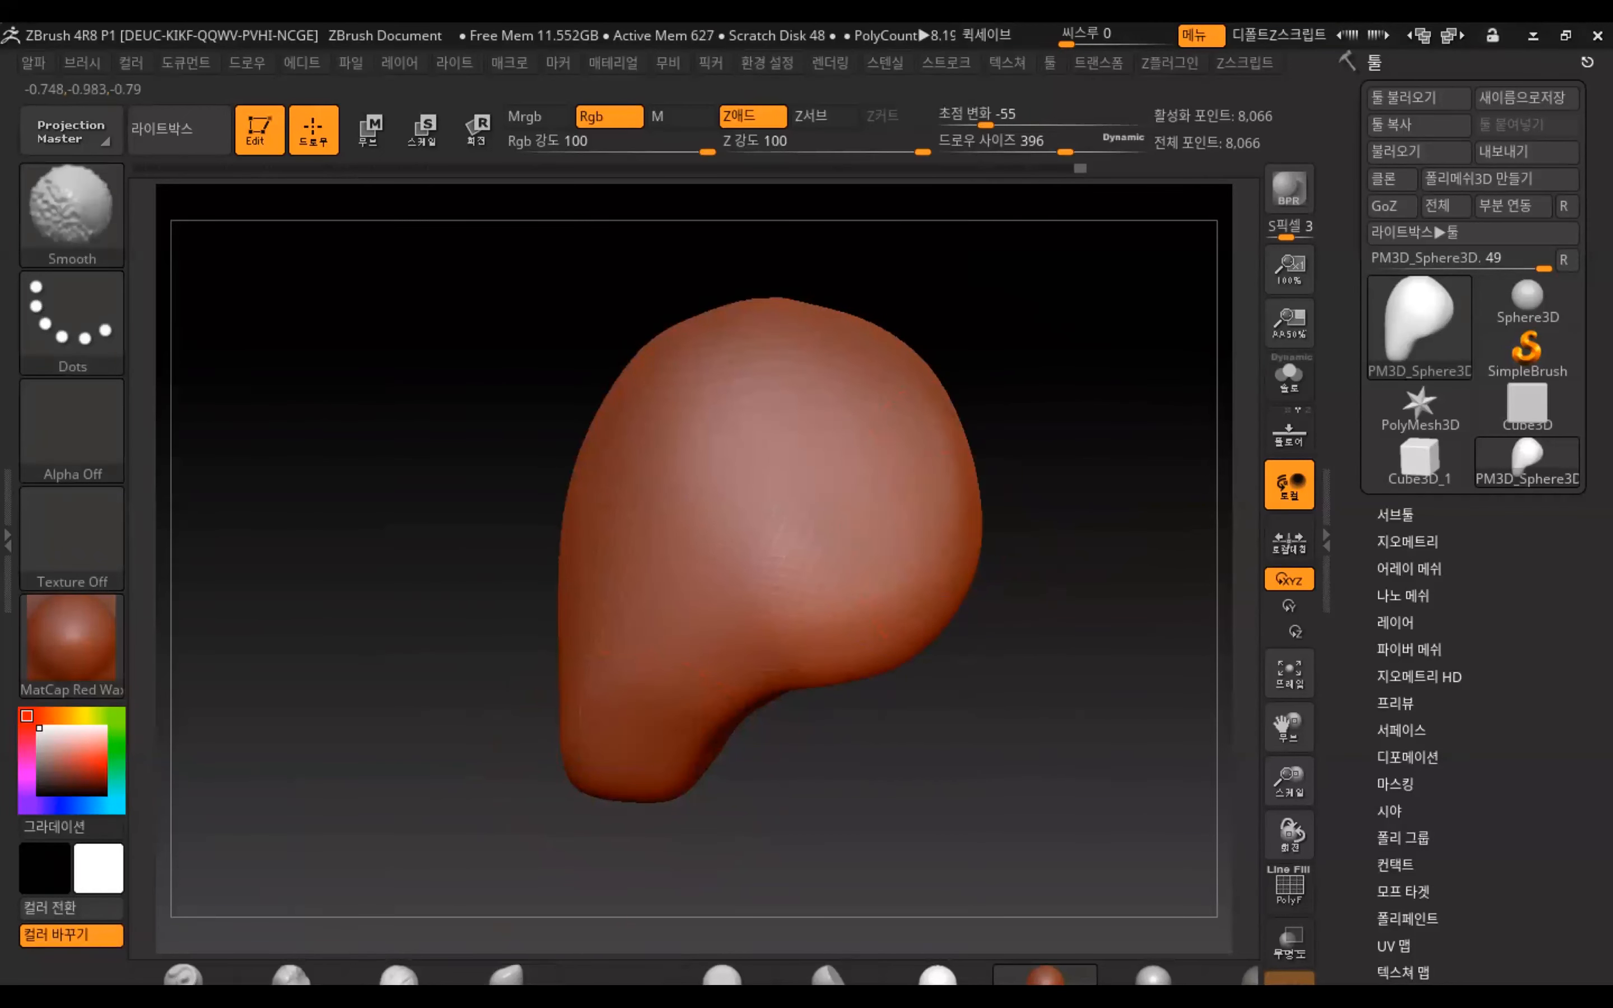
shift+drag(748, 722, 743, 728)
shift+drag(773, 744, 800, 764)
drag(639, 710, 1008, 644)
mouse_move(681, 754)
shift+mouse_down()
mouse_move(687, 787)
mouse_move(758, 742)
mouse_move(740, 740)
shift+mouse_up()
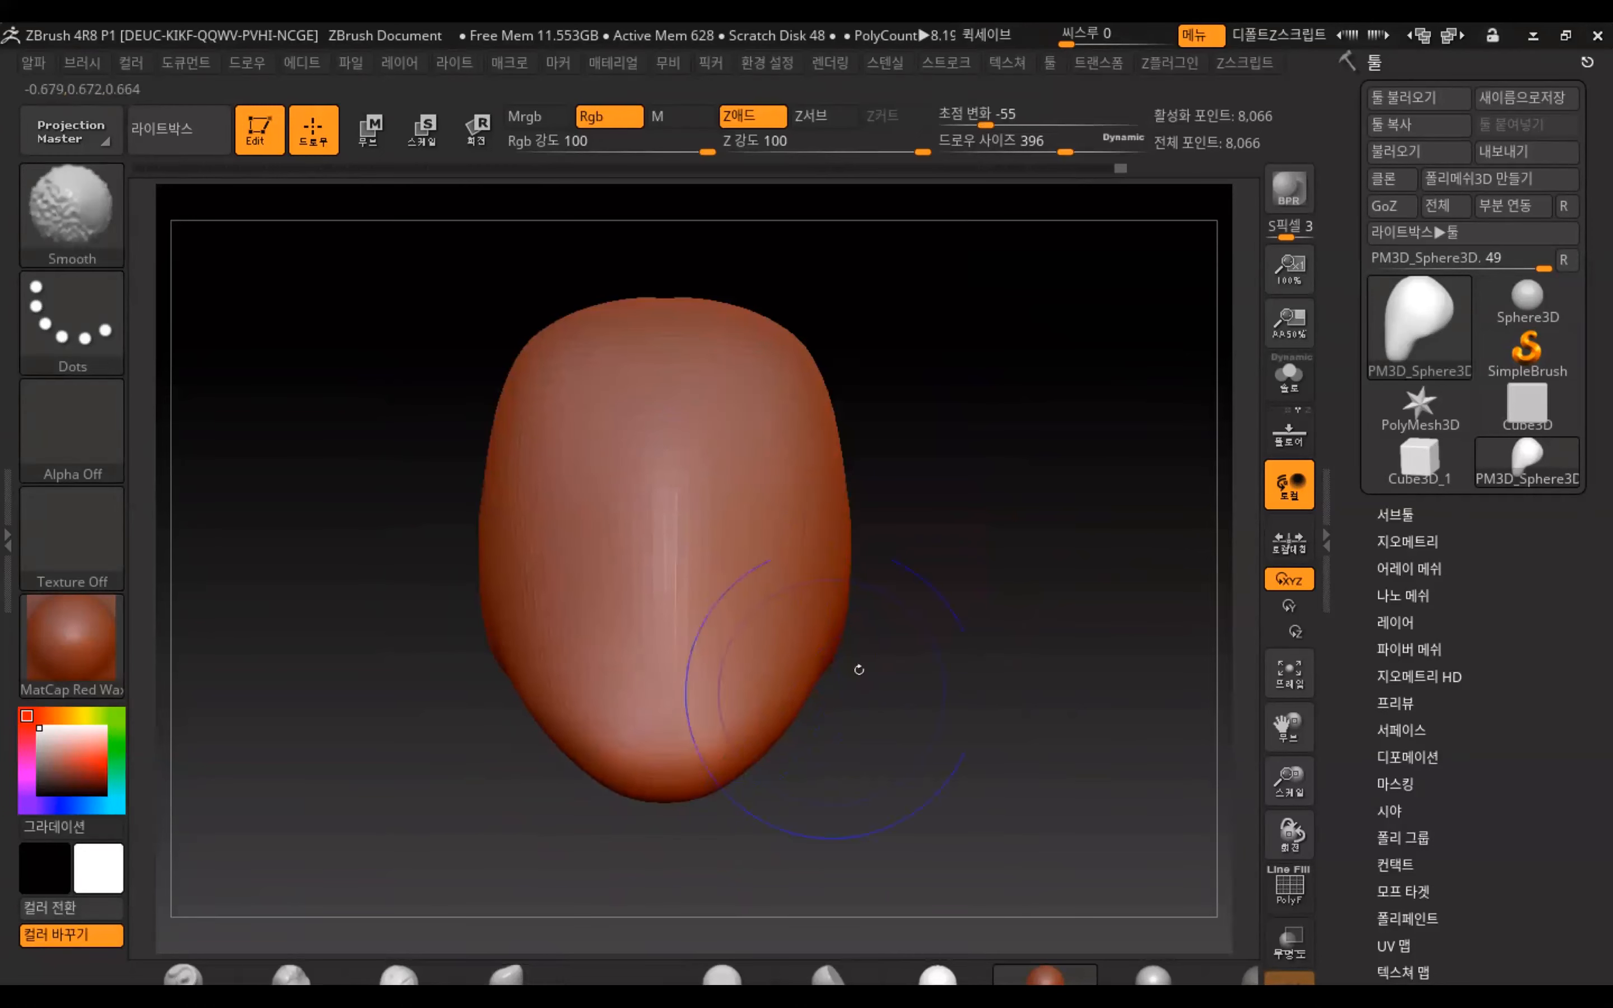
drag(944, 648, 791, 771)
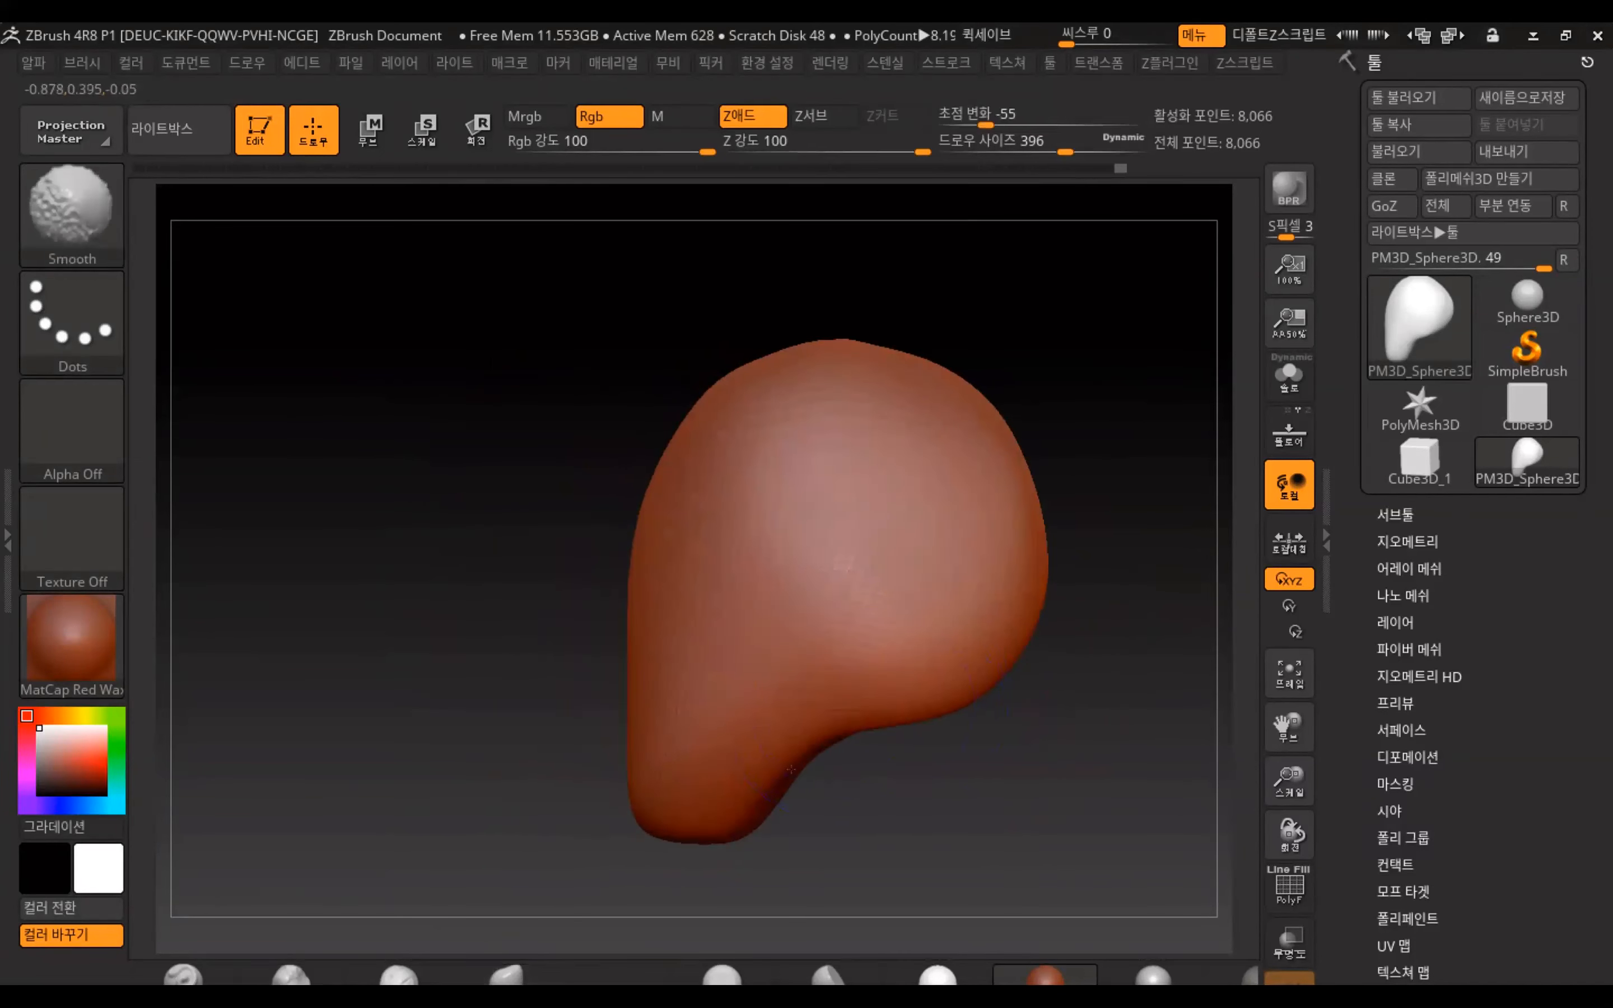
drag(515, 702, 777, 679)
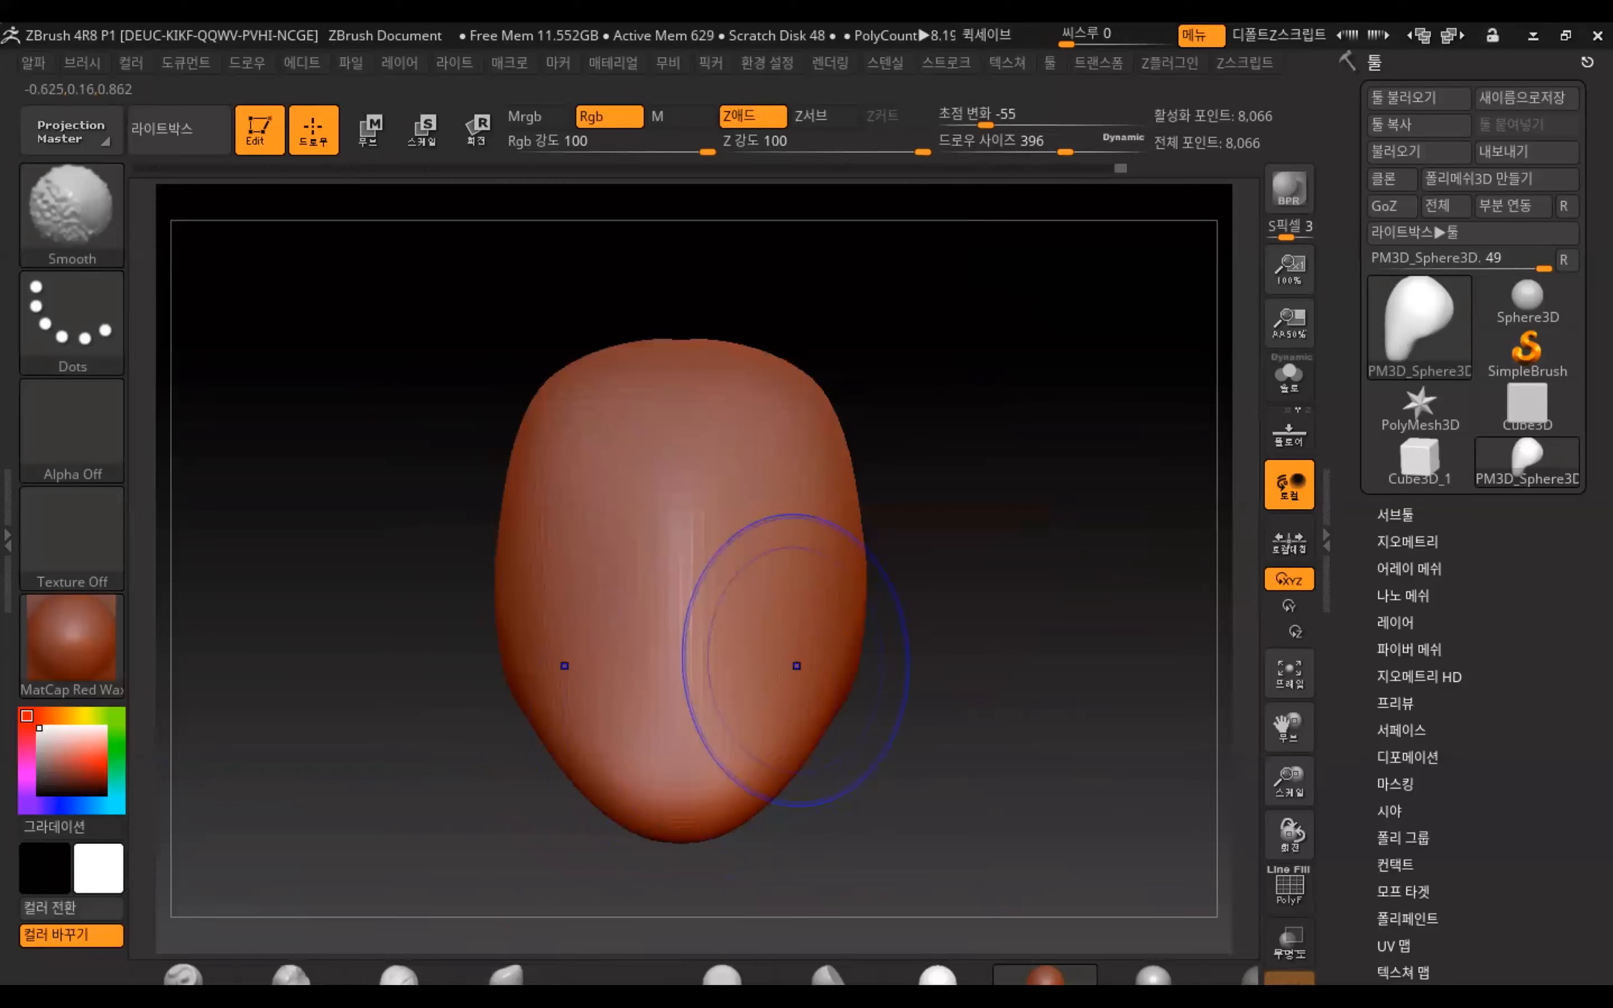
Smooth the back of the skull from behind, and undo the last smoothing stroke
drag(1034, 475, 780, 447)
shift+drag(911, 422, 929, 444)
mouse_move(1116, 552)
mouse_down()
mouse_move(1017, 483)
mouse_move(974, 581)
mouse_up()
key(ctrl+z)
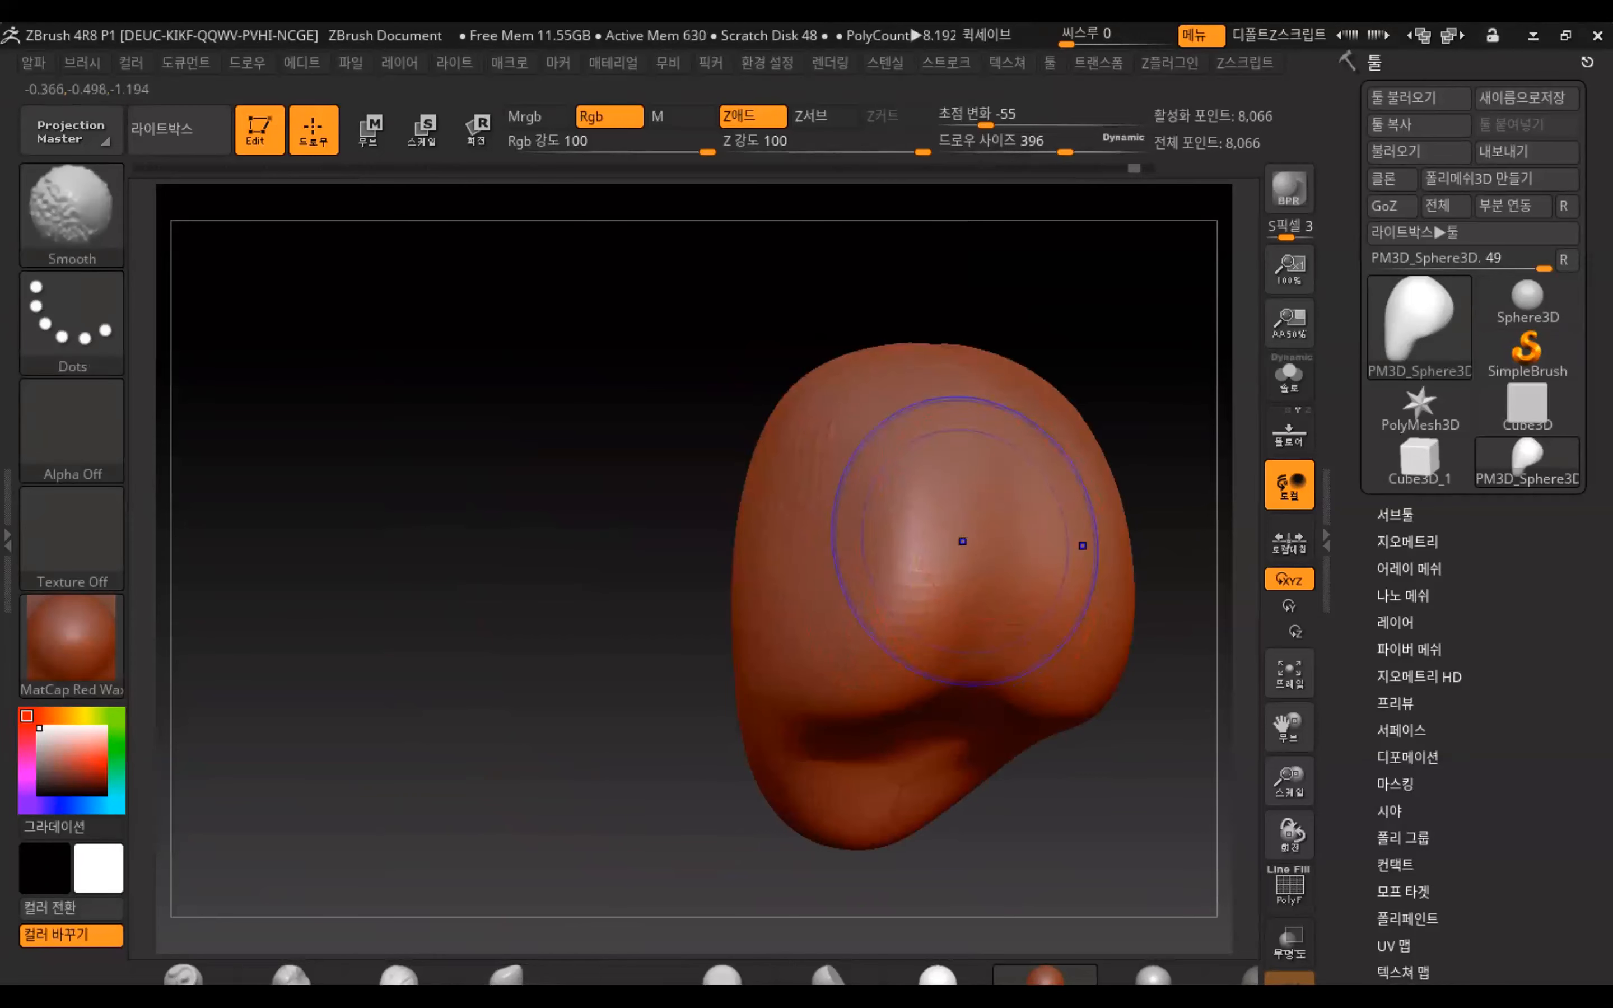
drag(1174, 494, 1035, 461)
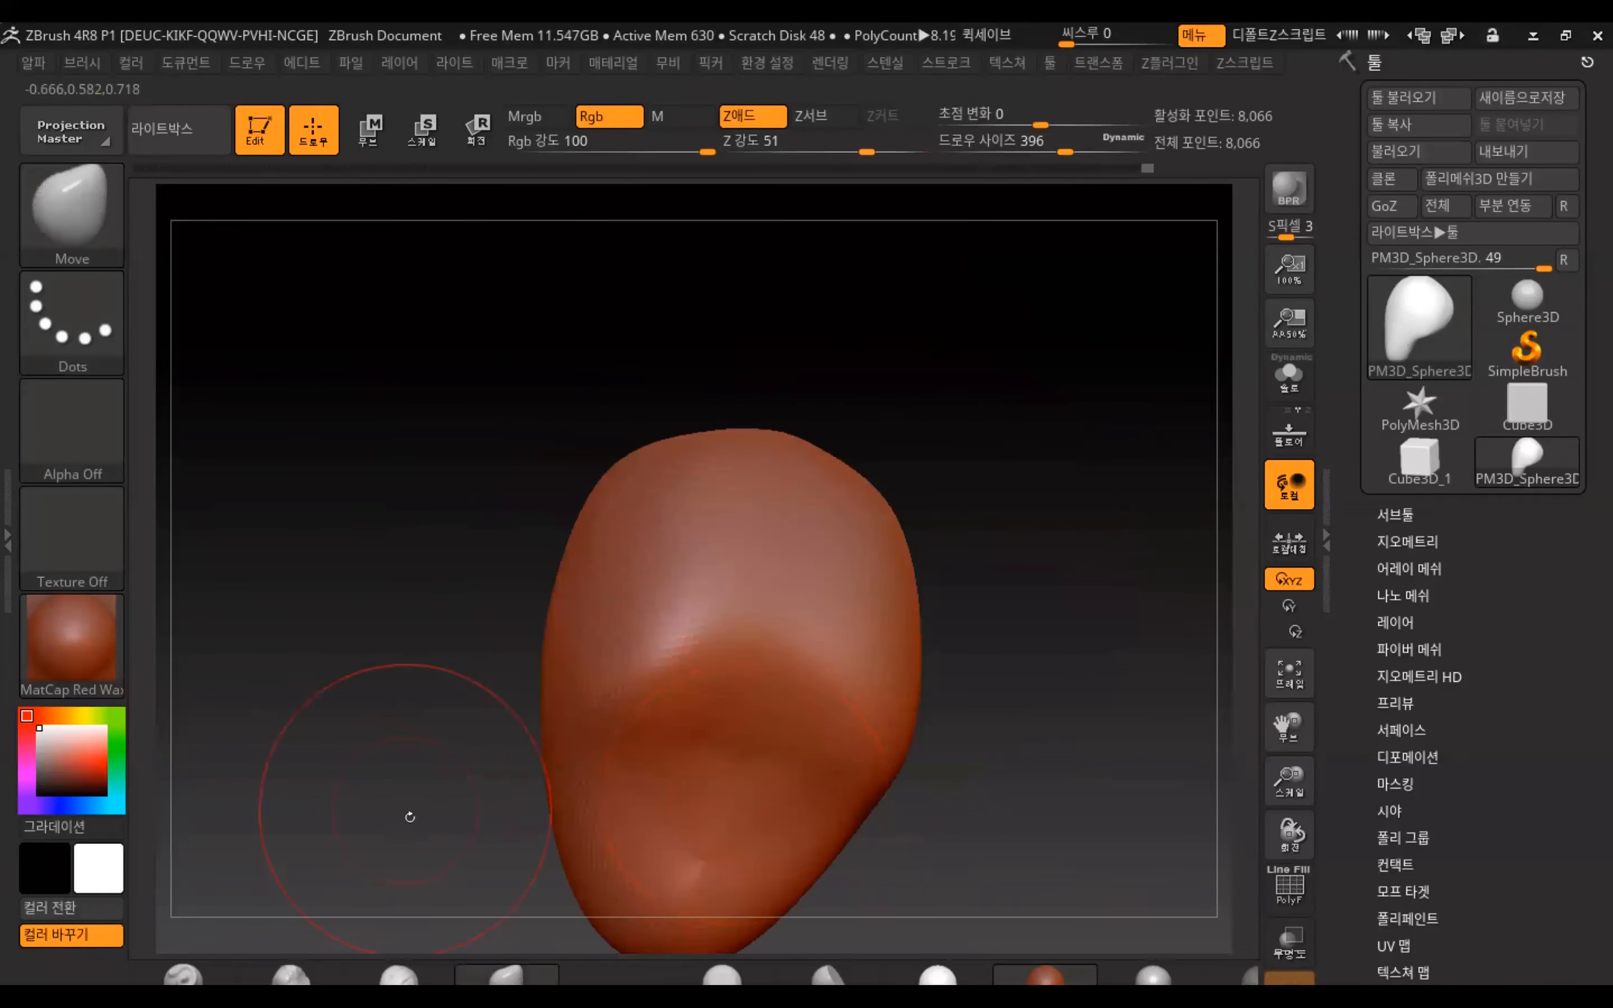
Build up volume on the lower back of the skull with the ClayBuildup brush
click(418, 977)
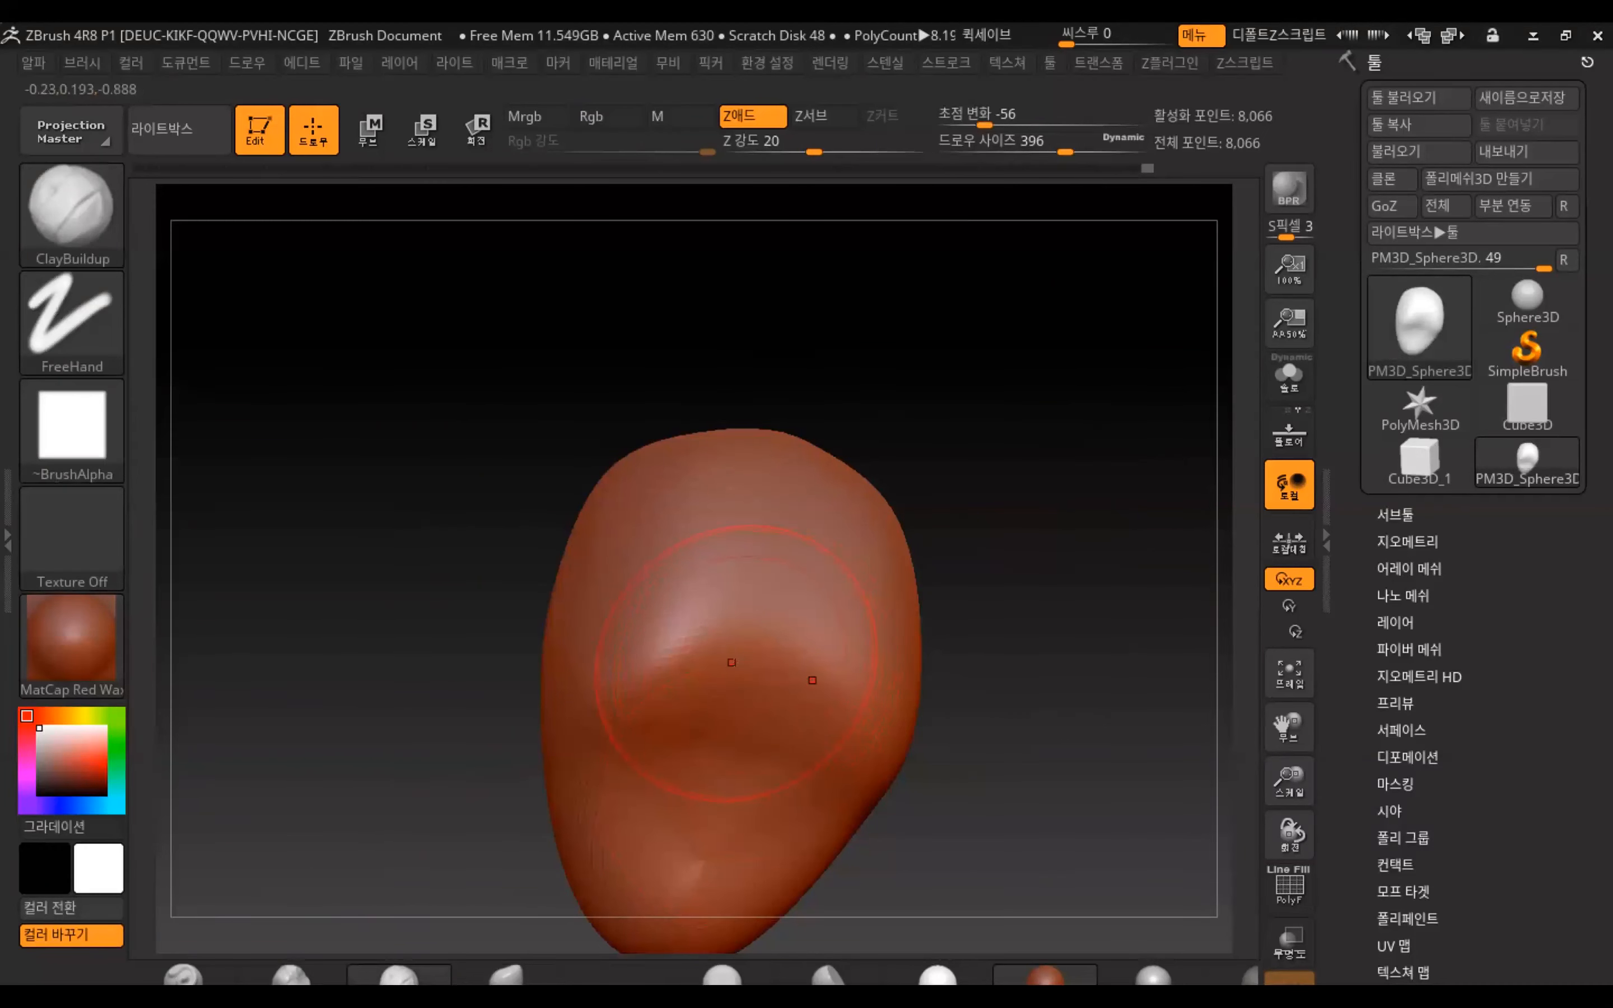
mouse_move(754, 641)
mouse_down()
mouse_move(764, 693)
mouse_move(824, 680)
mouse_move(814, 584)
mouse_move(849, 627)
mouse_move(813, 498)
mouse_up()
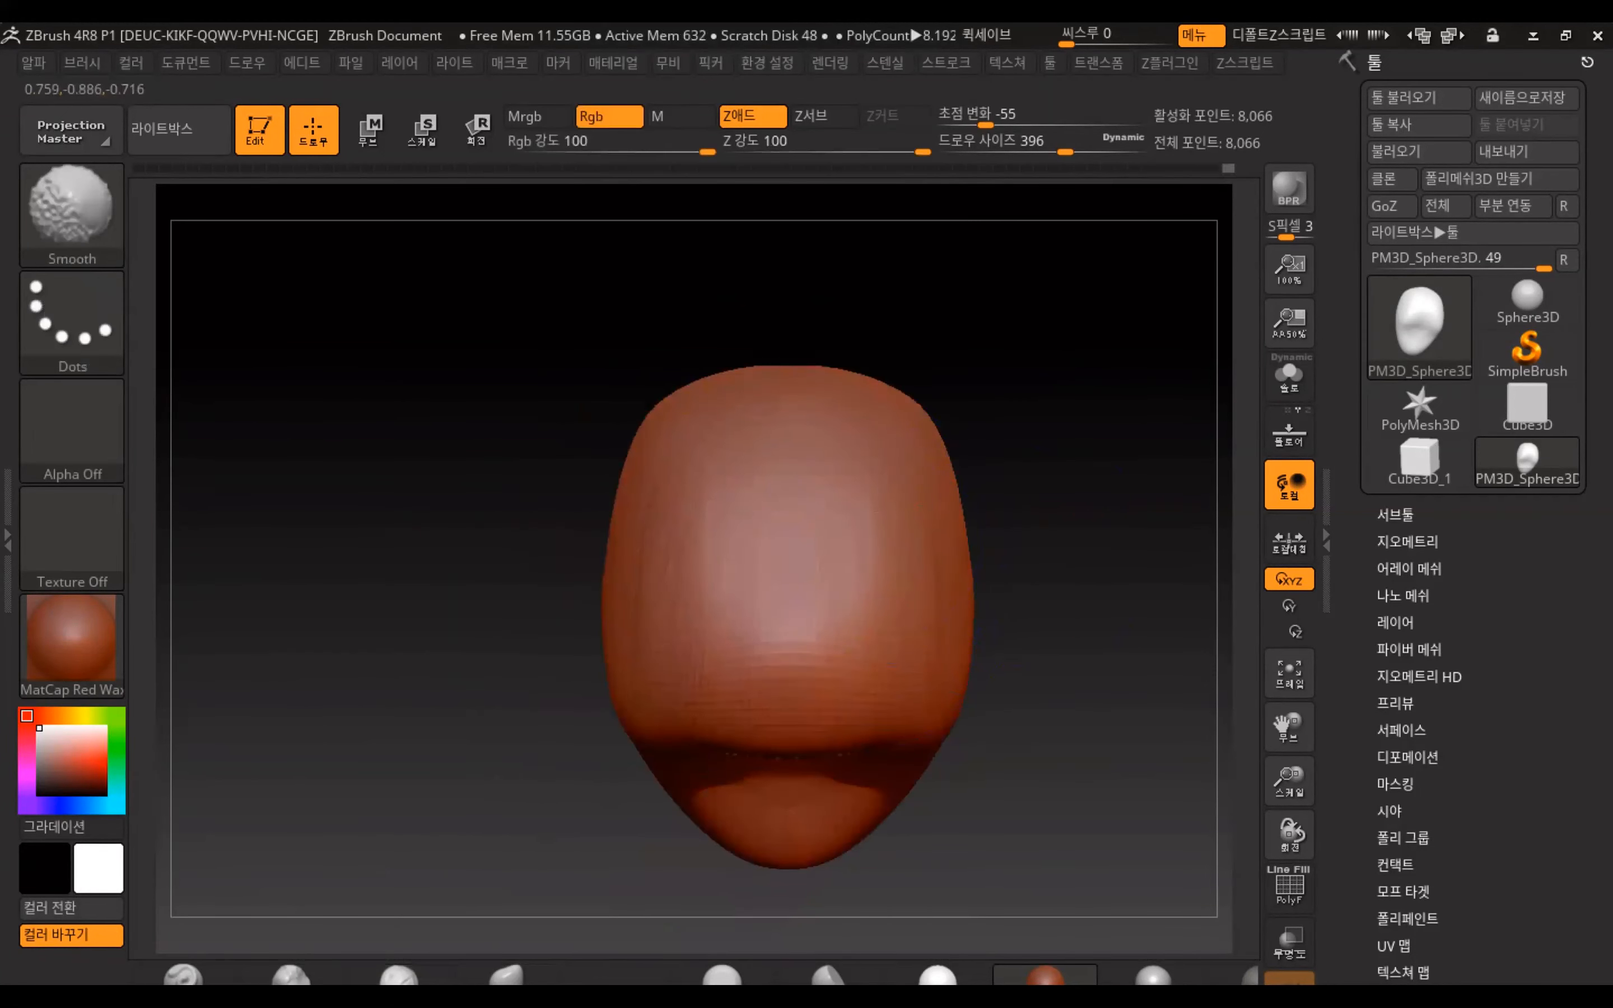
mouse_move(1007, 649)
mouse_down()
mouse_move(754, 643)
mouse_move(1002, 587)
mouse_up()
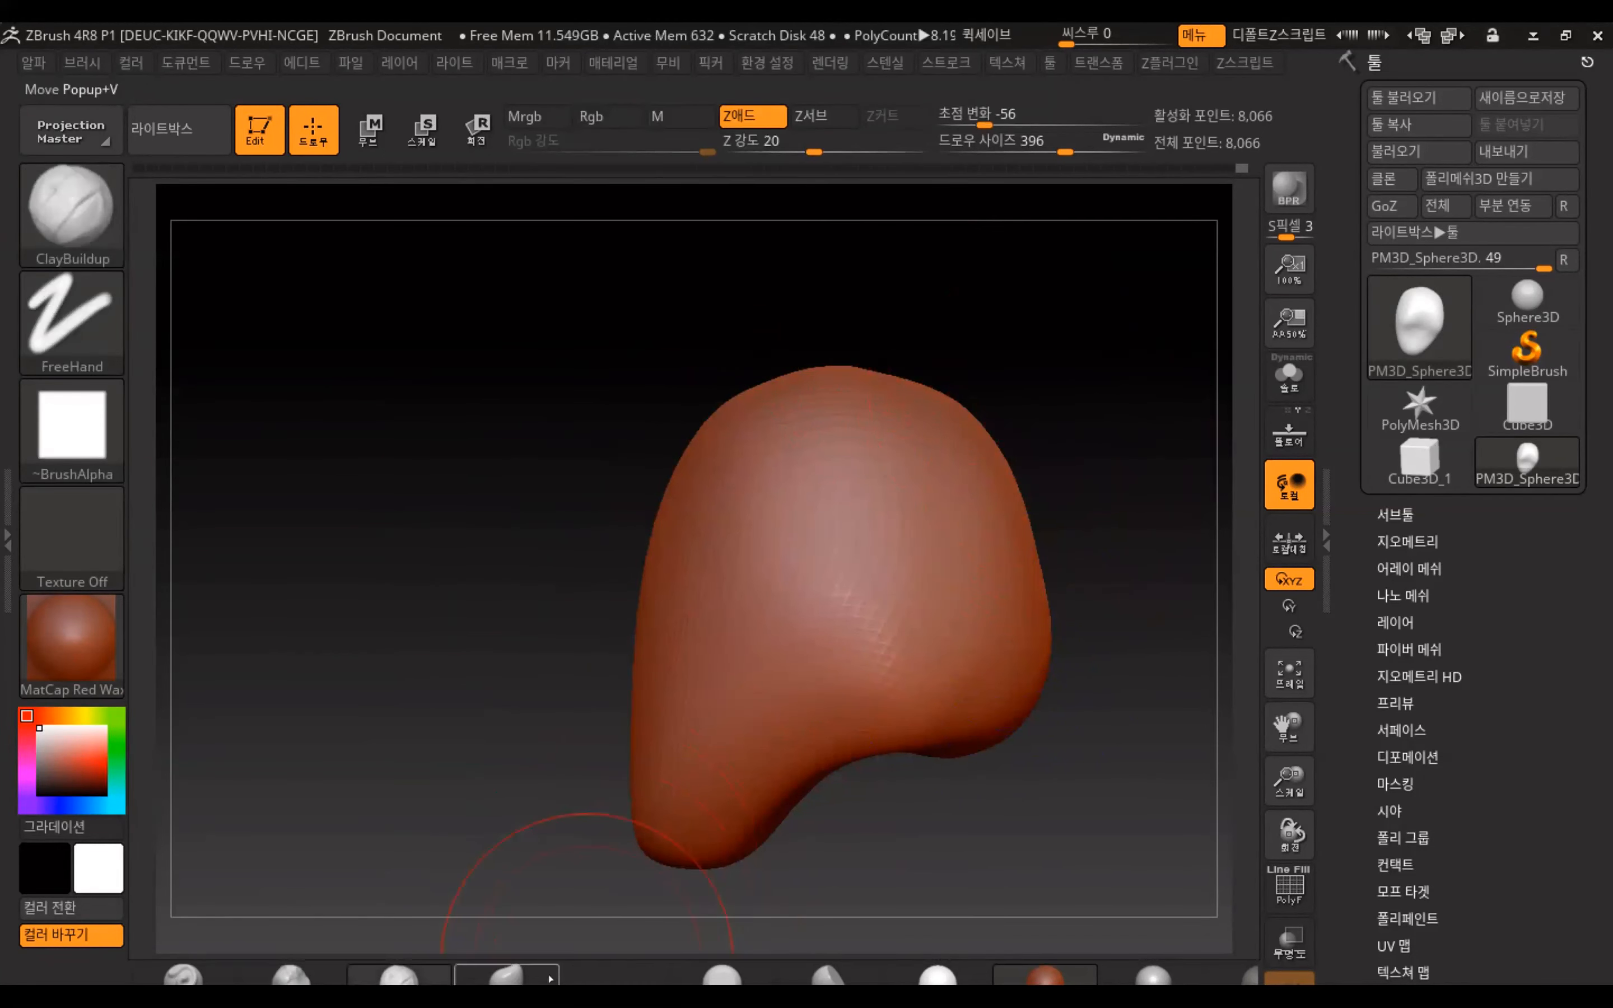
Pull the upper back of the skull outward with the Move brush, and smooth the top and back of the head
click(522, 978)
drag(983, 431, 1025, 400)
drag(1018, 510, 1034, 553)
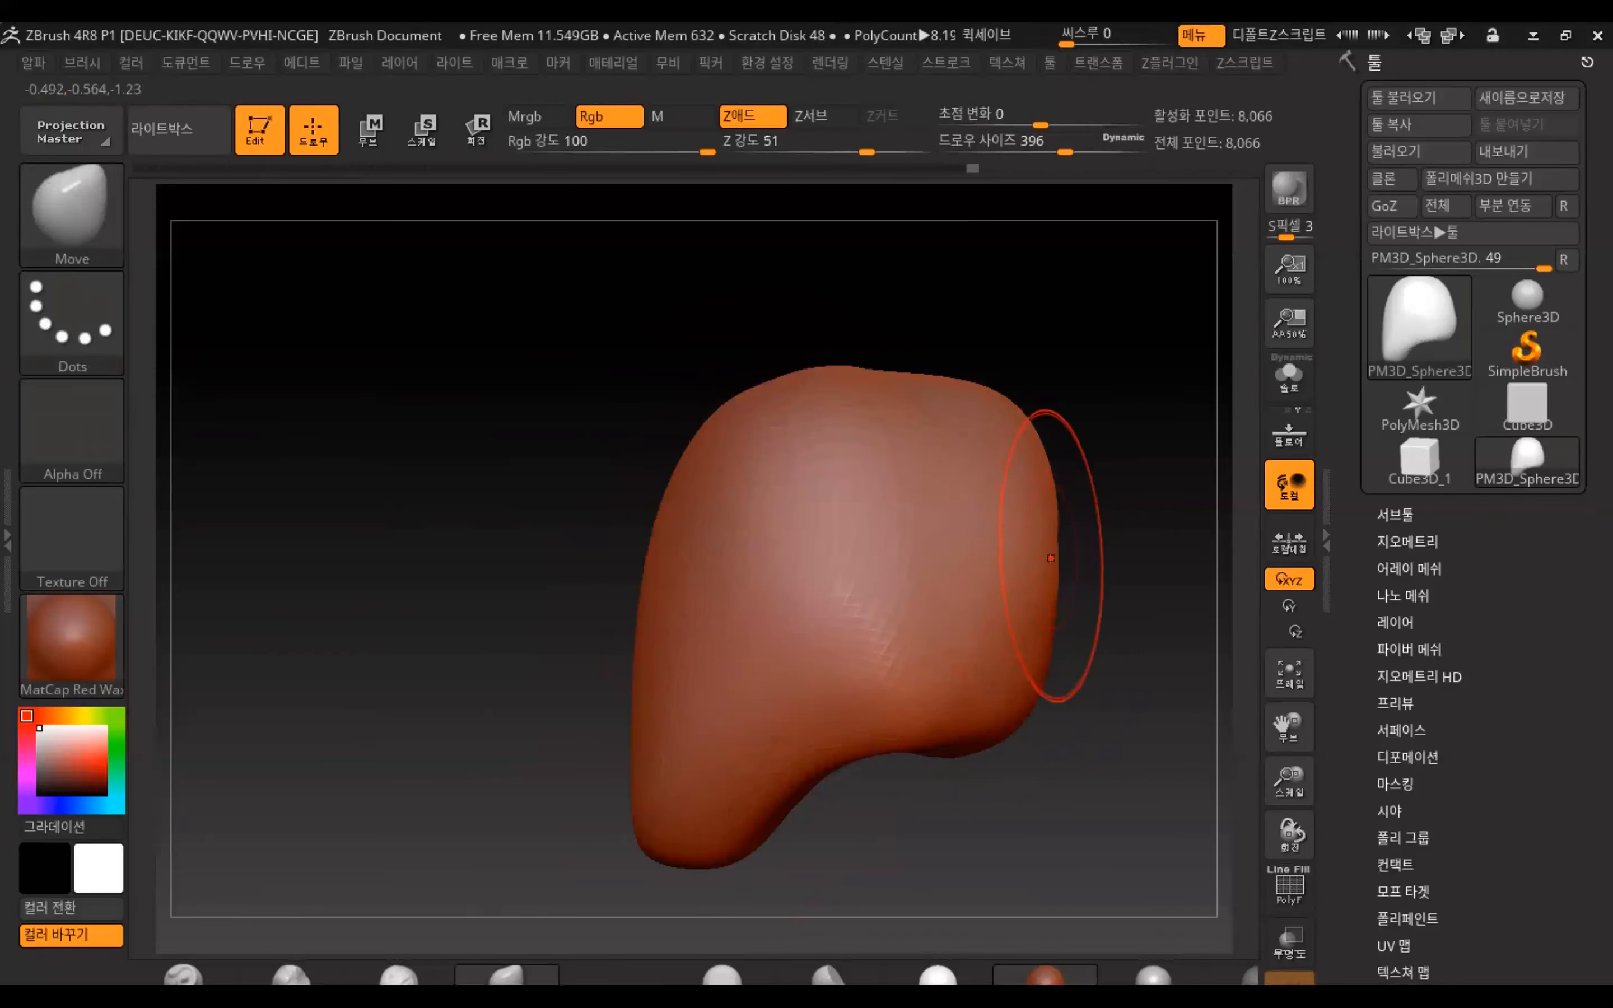
key(shift)
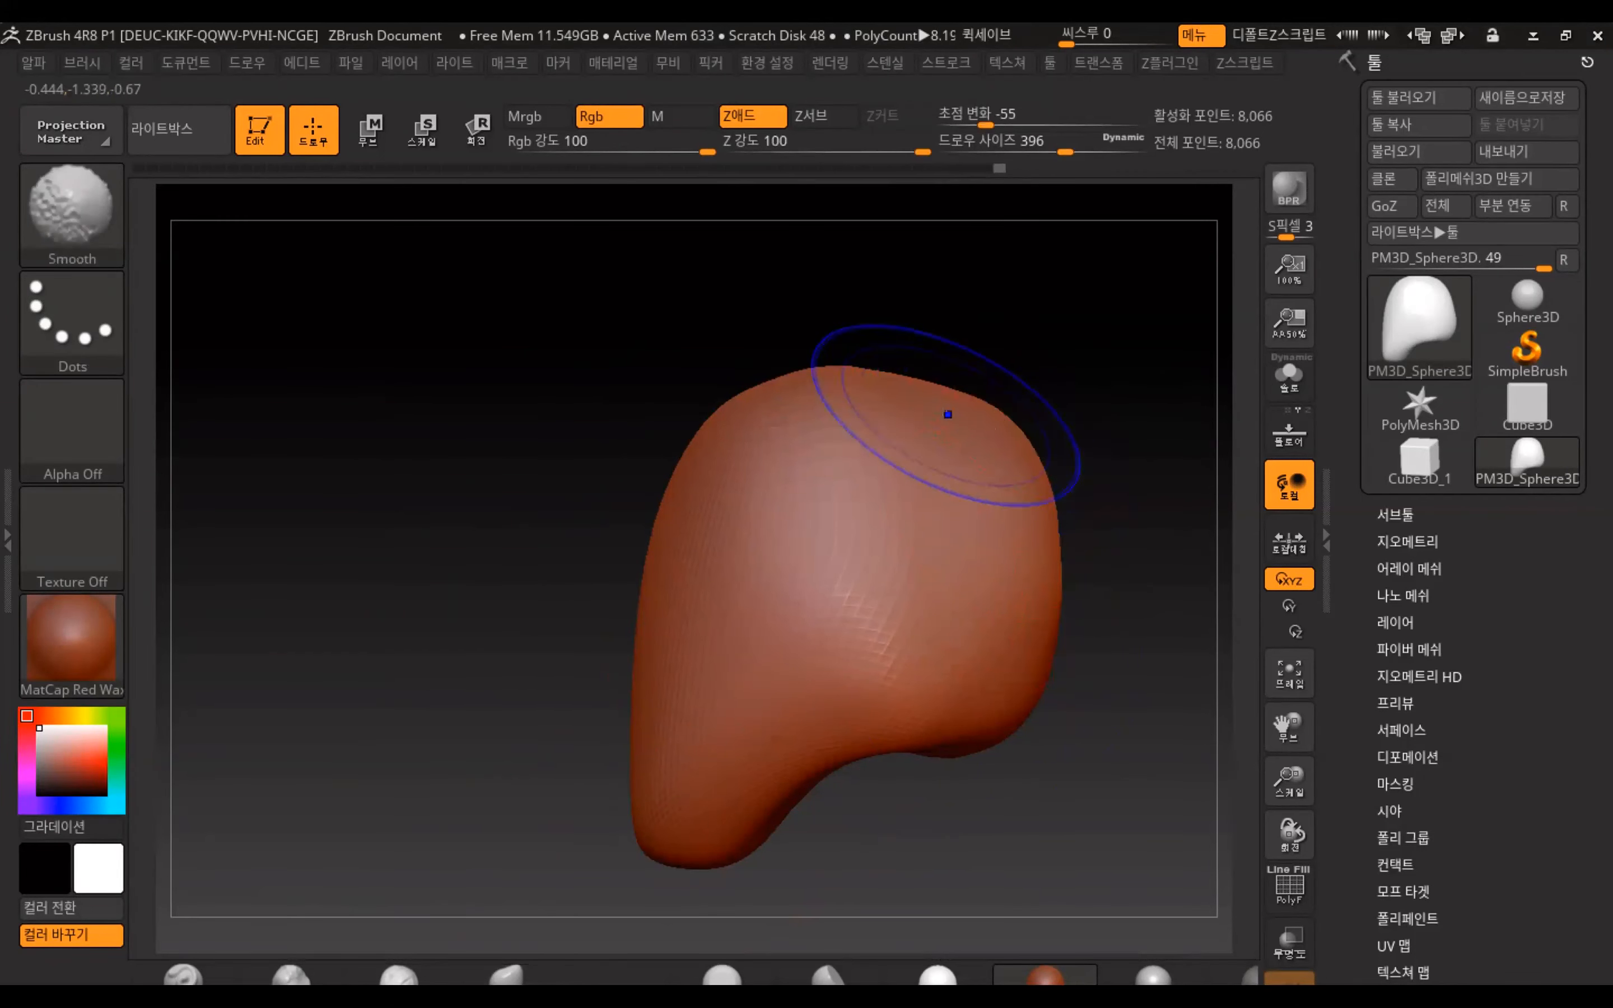
shift+drag(1019, 434, 926, 400)
shift+drag(767, 440, 947, 428)
drag(1070, 303, 1163, 307)
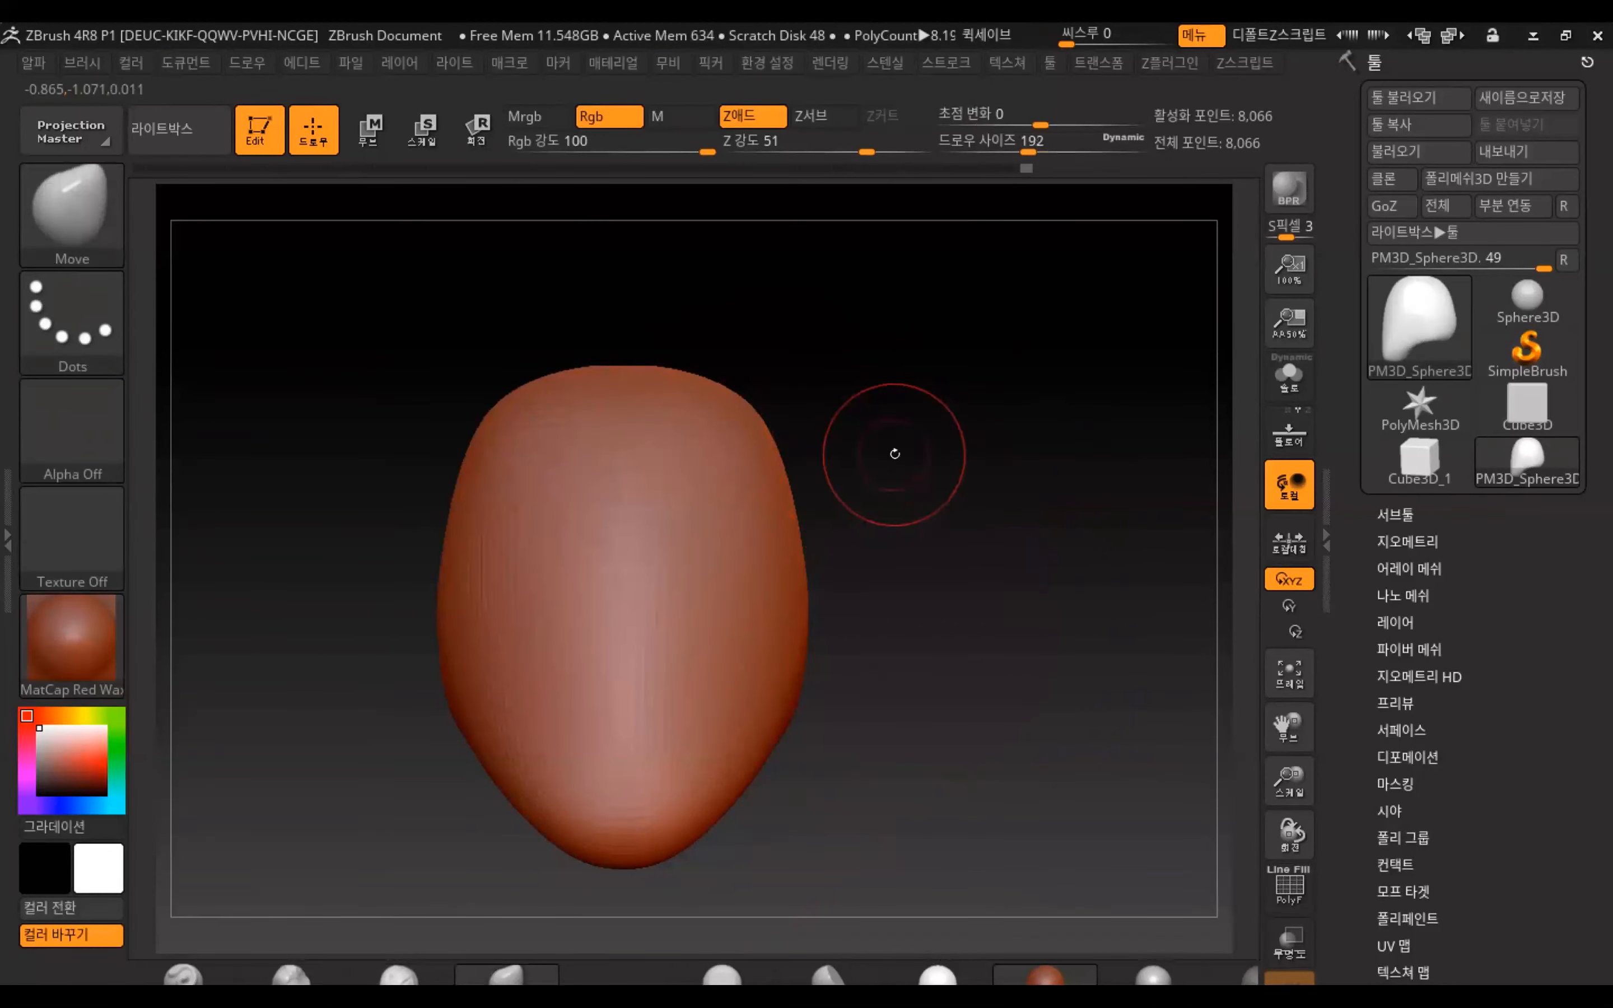
Try masking both eye areas on the front of the face with the MaskPen brush at draw size 92
mouse_move(879, 522)
alt+mouse_down()
mouse_move(912, 466)
mouse_move(961, 468)
alt+mouse_up()
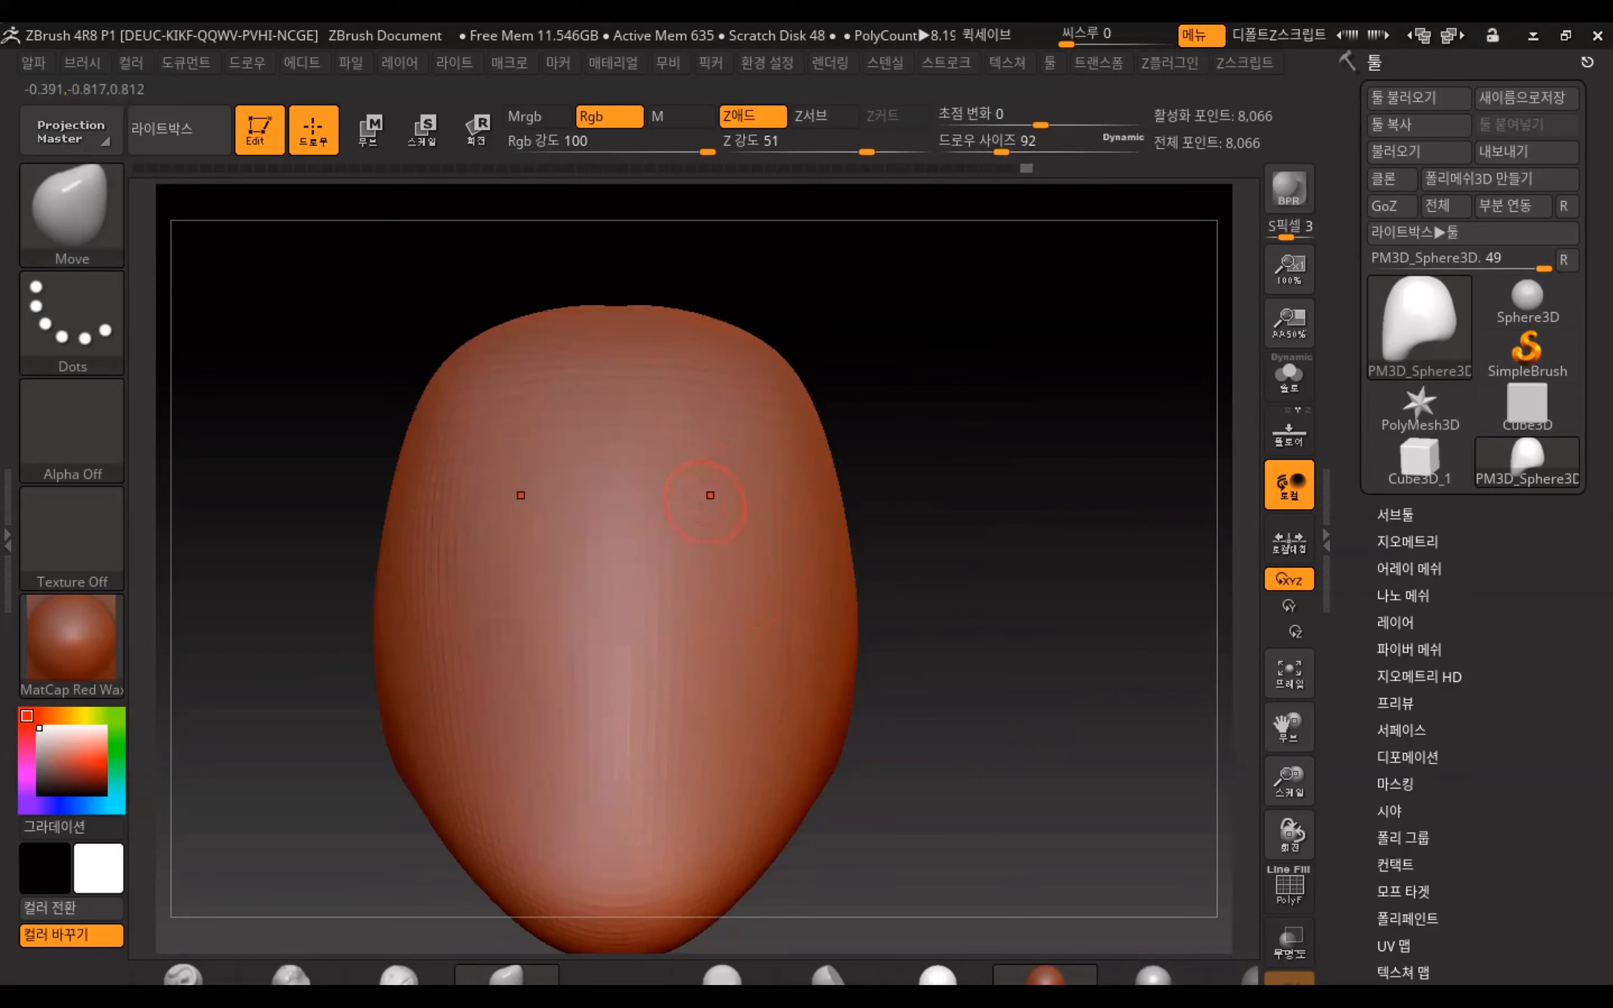
key(ctrl)
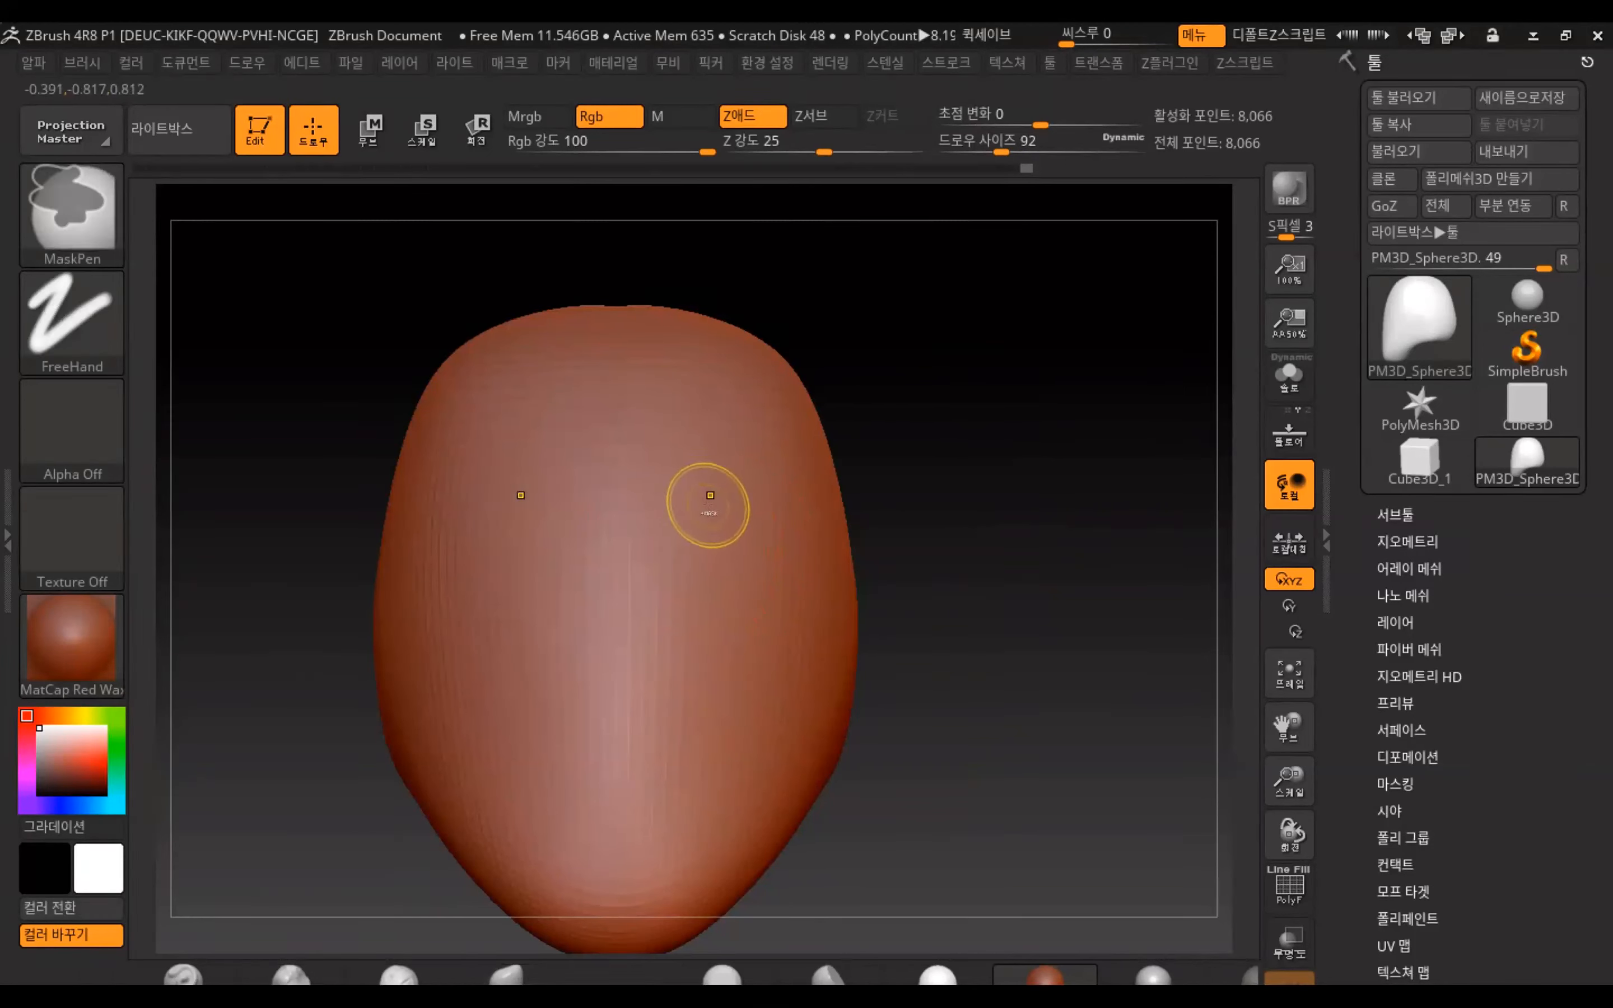
mouse_move(711, 496)
ctrl+mouse_down()
mouse_move(686, 563)
mouse_move(747, 553)
mouse_move(761, 491)
mouse_move(727, 513)
ctrl+mouse_up()
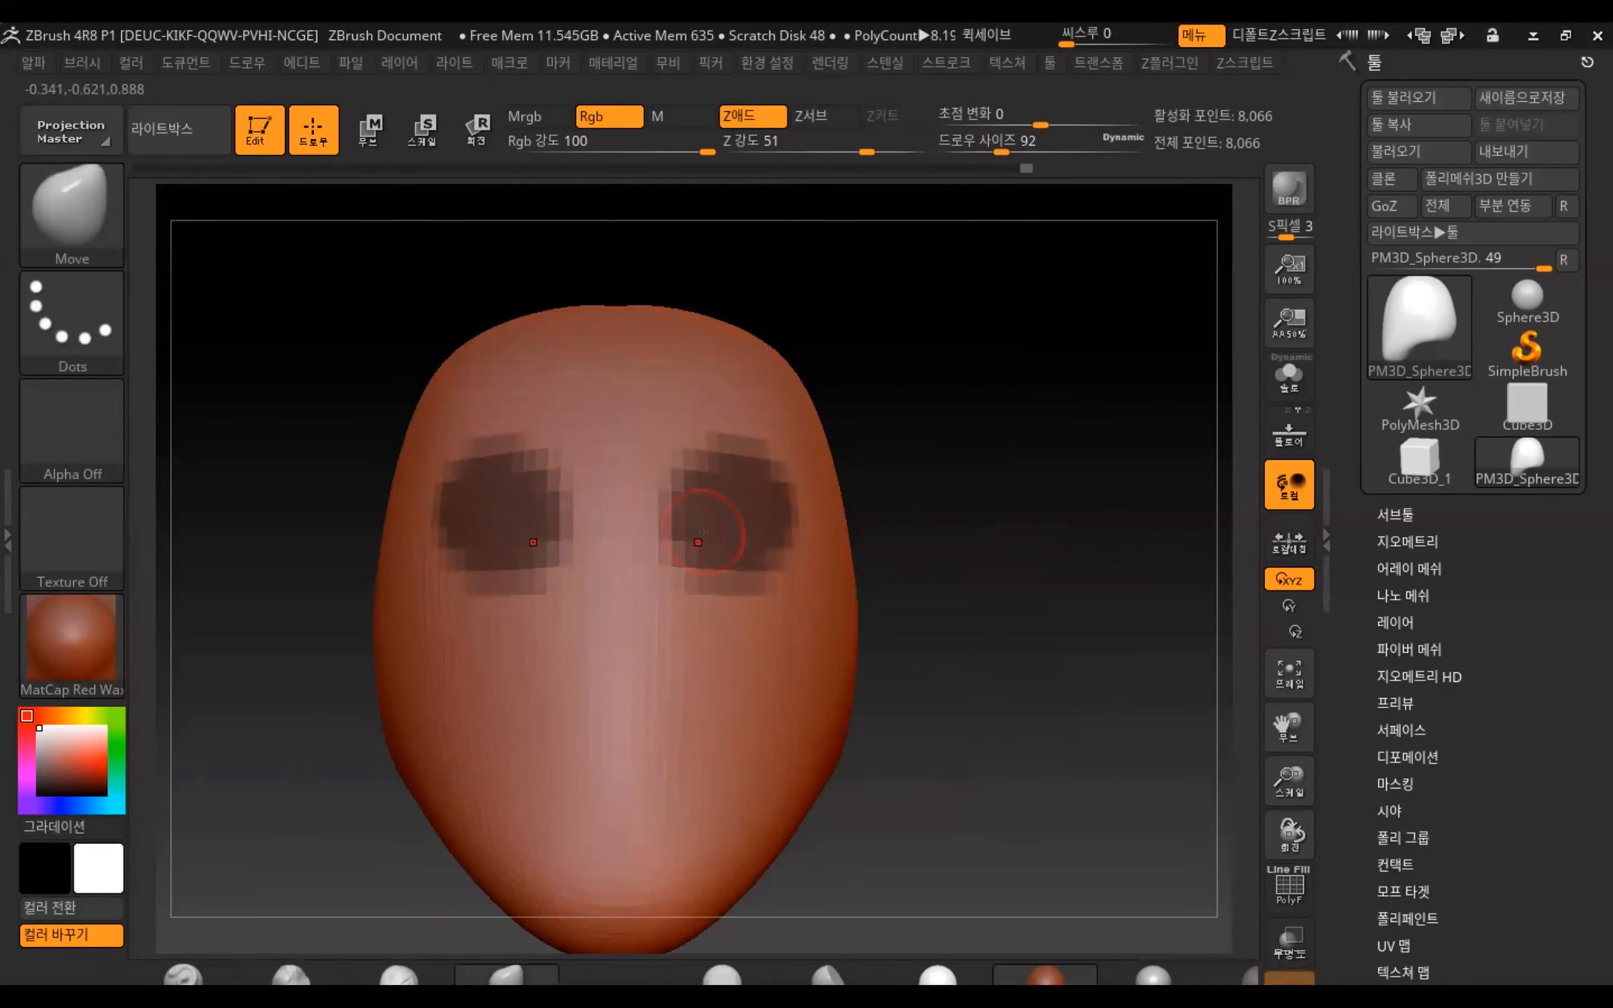
key(ctrl+z)
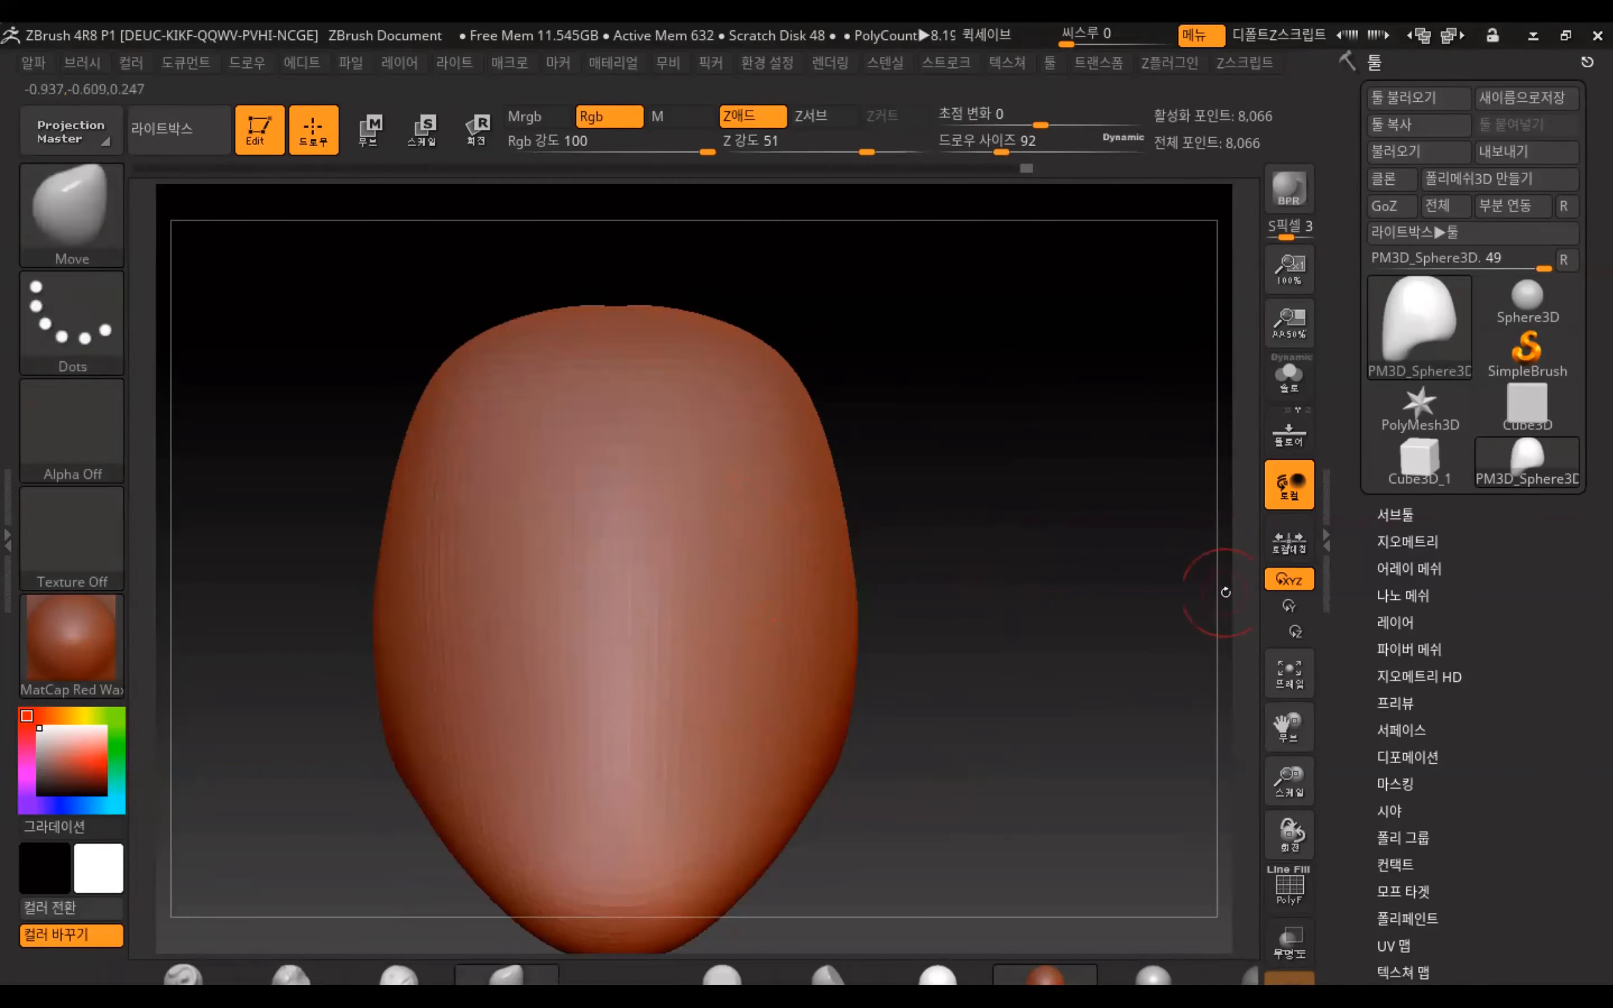
Divide the head mesh to subdivision level 2, check its polygon count, and step back down to level 1
click(1398, 533)
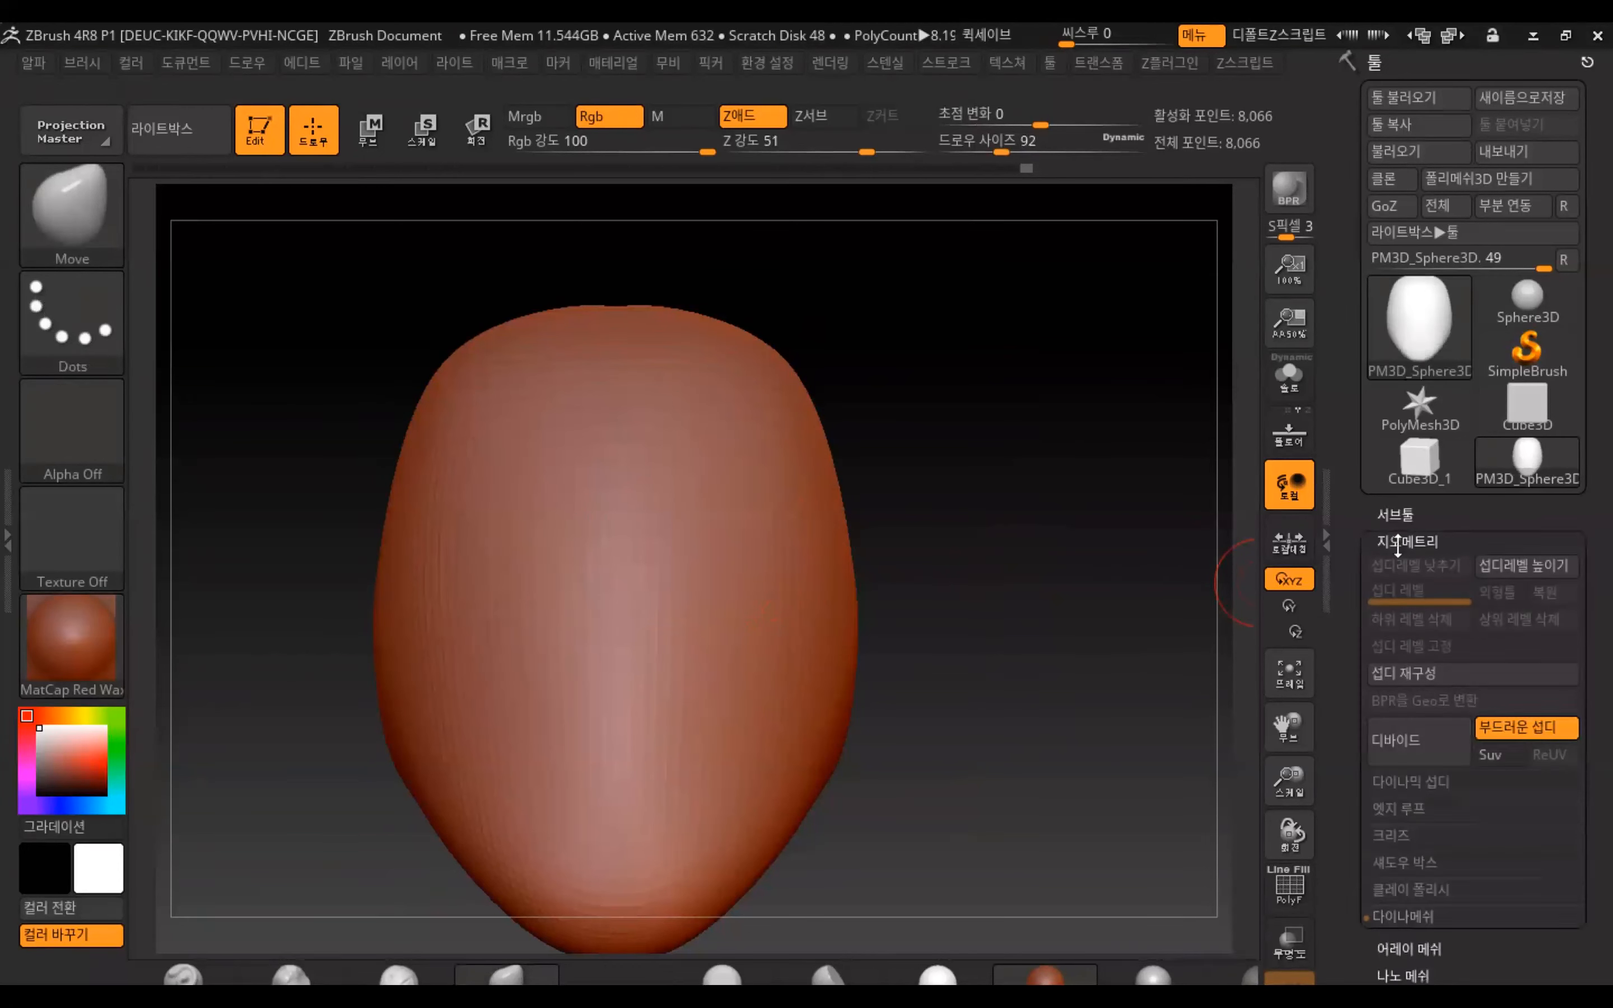
drag(1355, 593, 1355, 522)
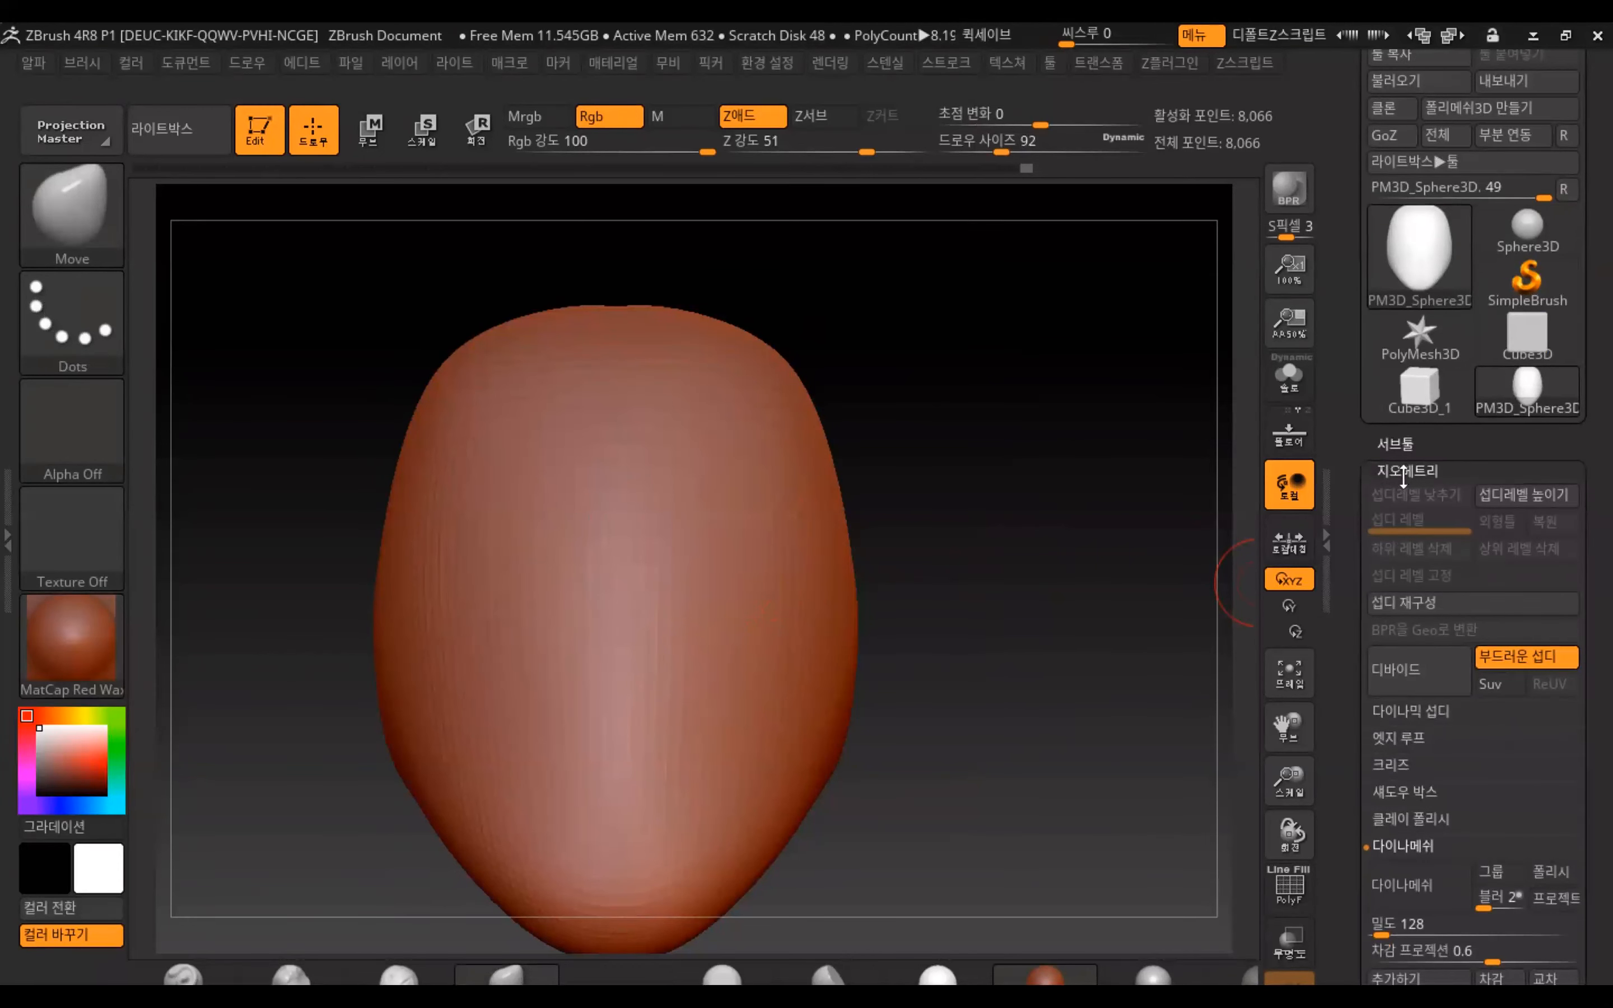
click(1416, 670)
mouse_move(1444, 280)
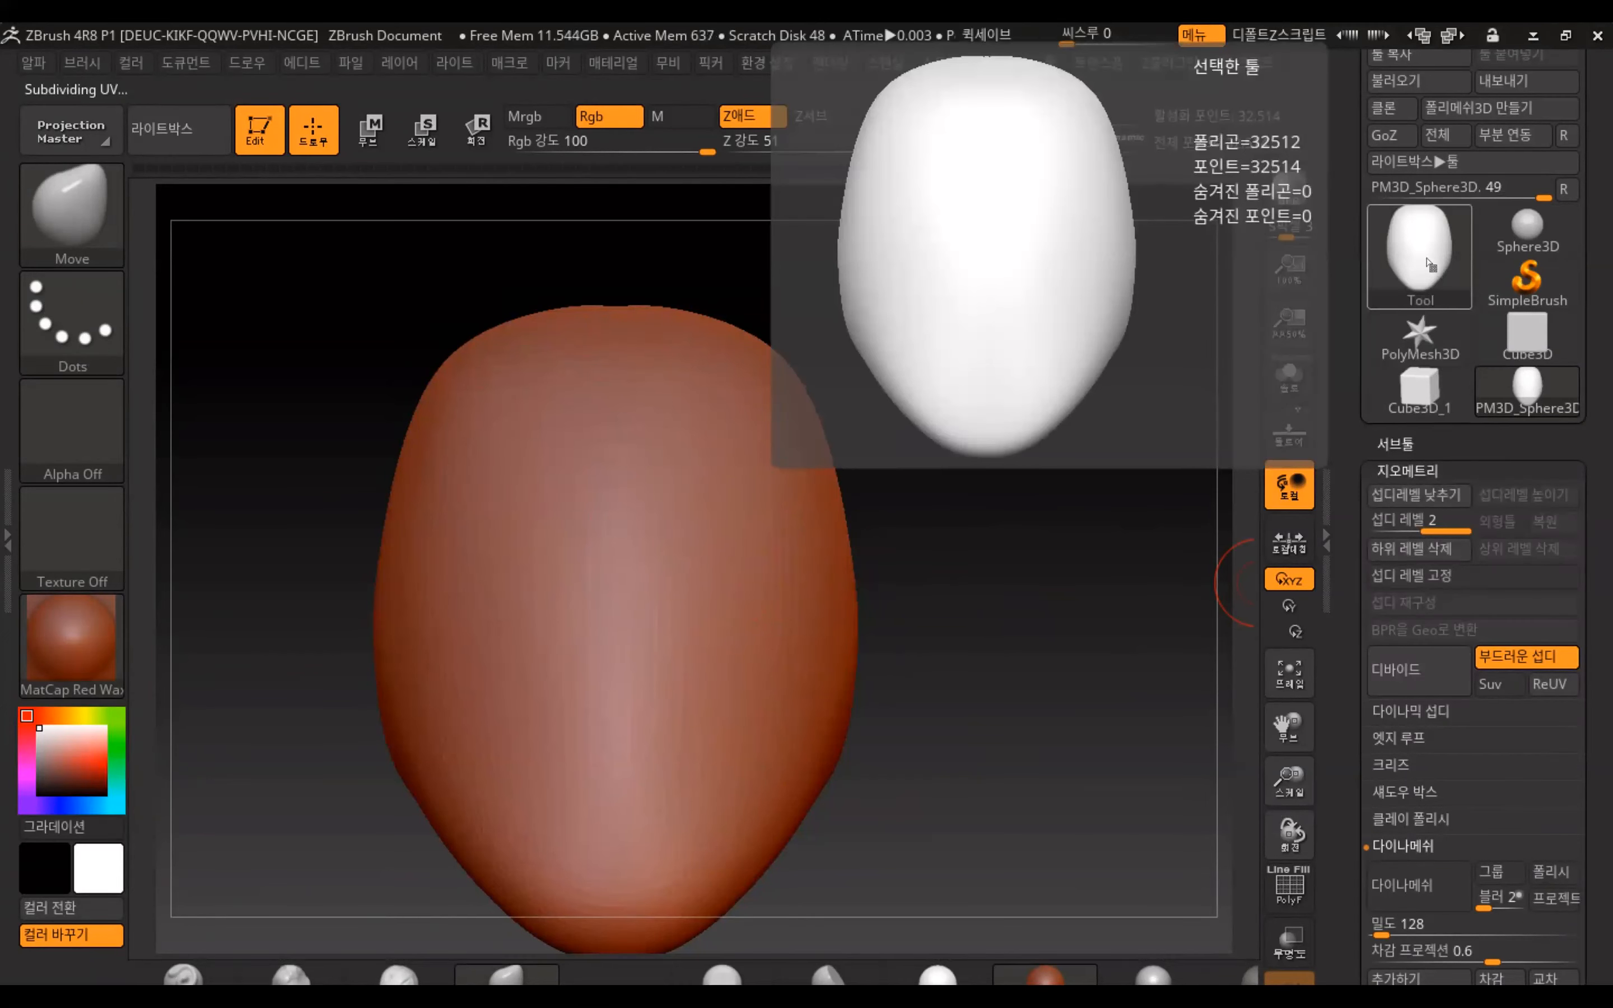
key(shift+d)
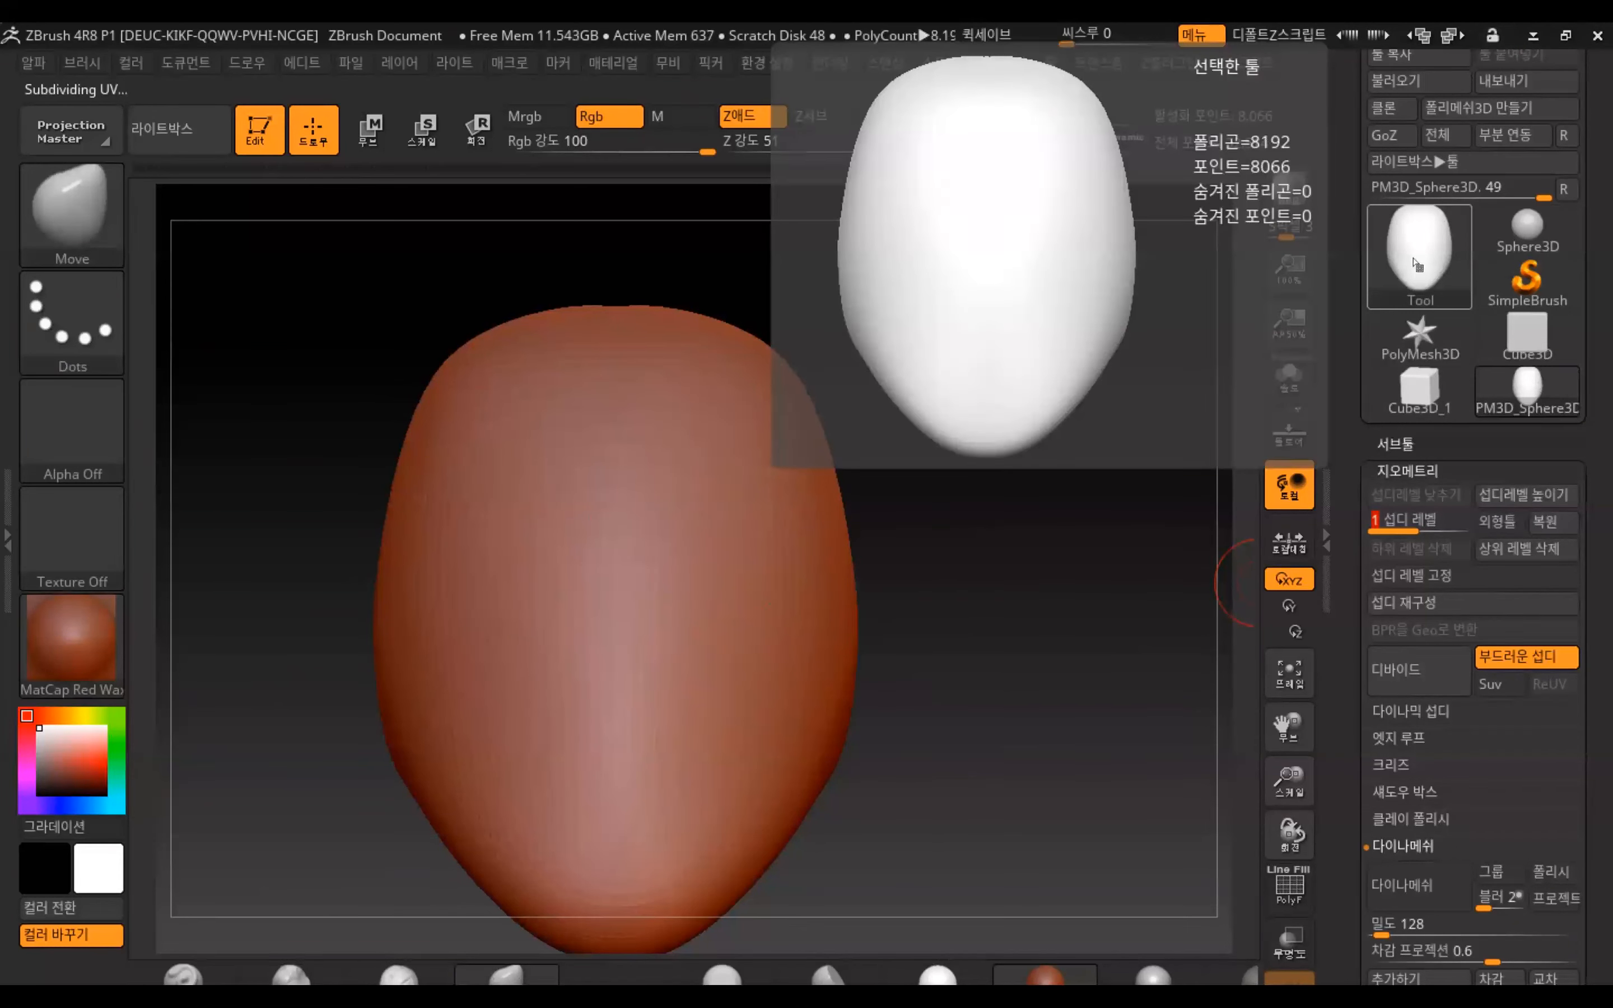
Go up to subdivision level 2, divide the head mesh once more to level 3, and step back down to level 2
drag(1394, 531, 1467, 532)
mouse_move(1420, 253)
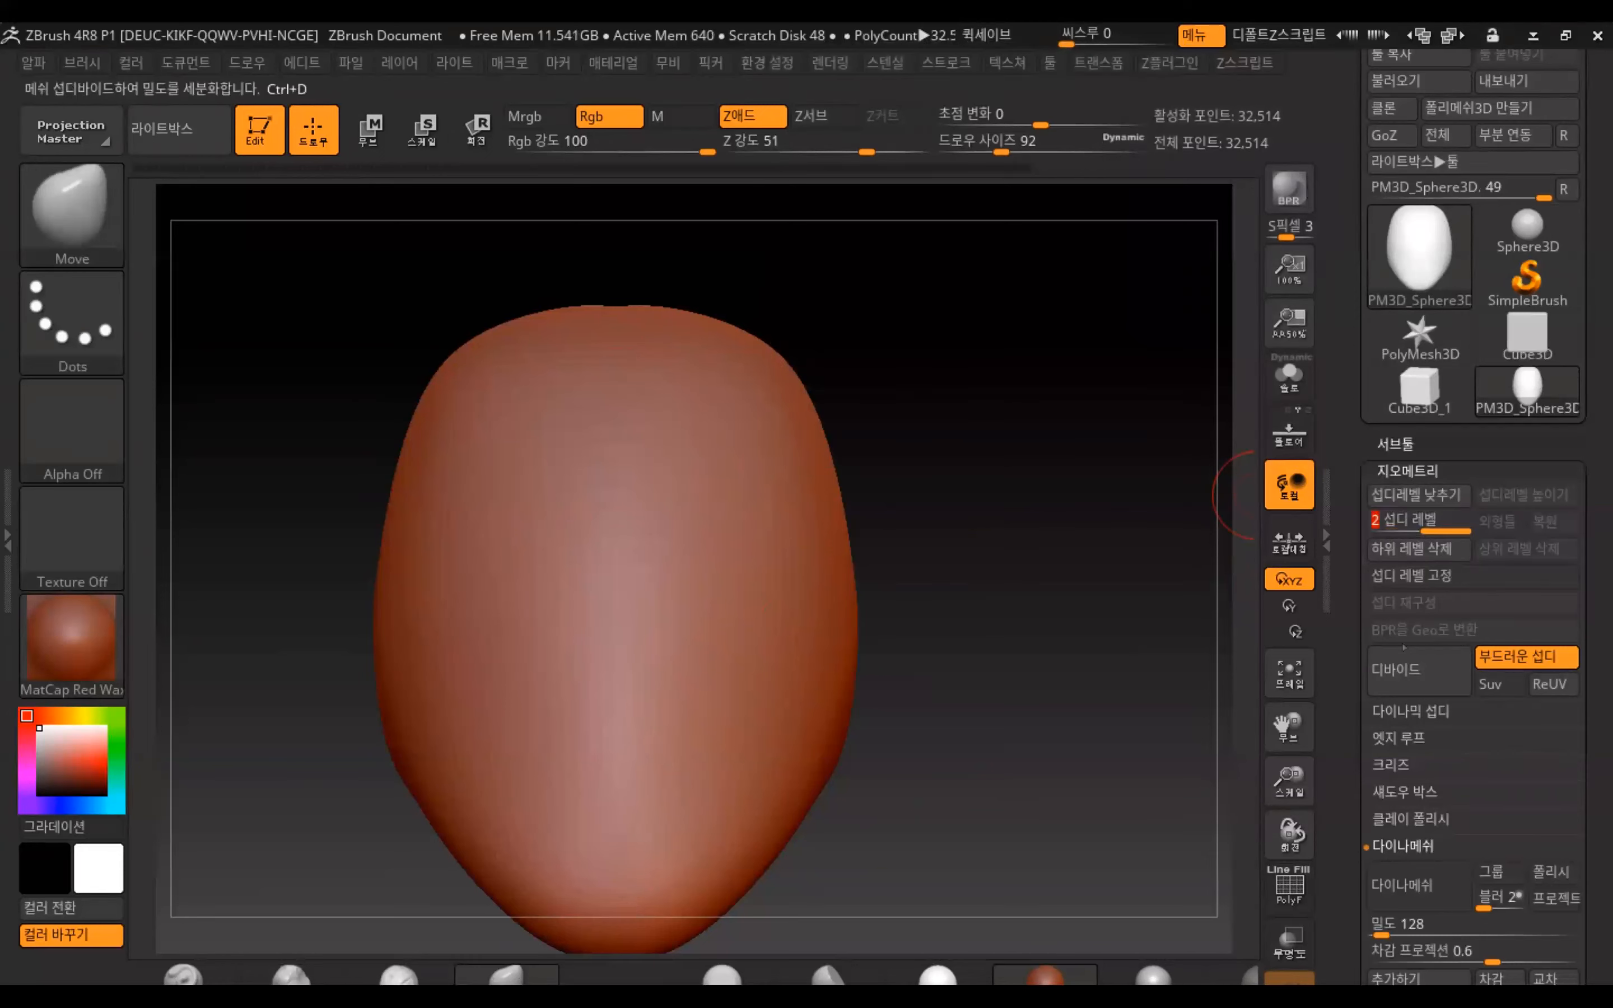
click(1413, 675)
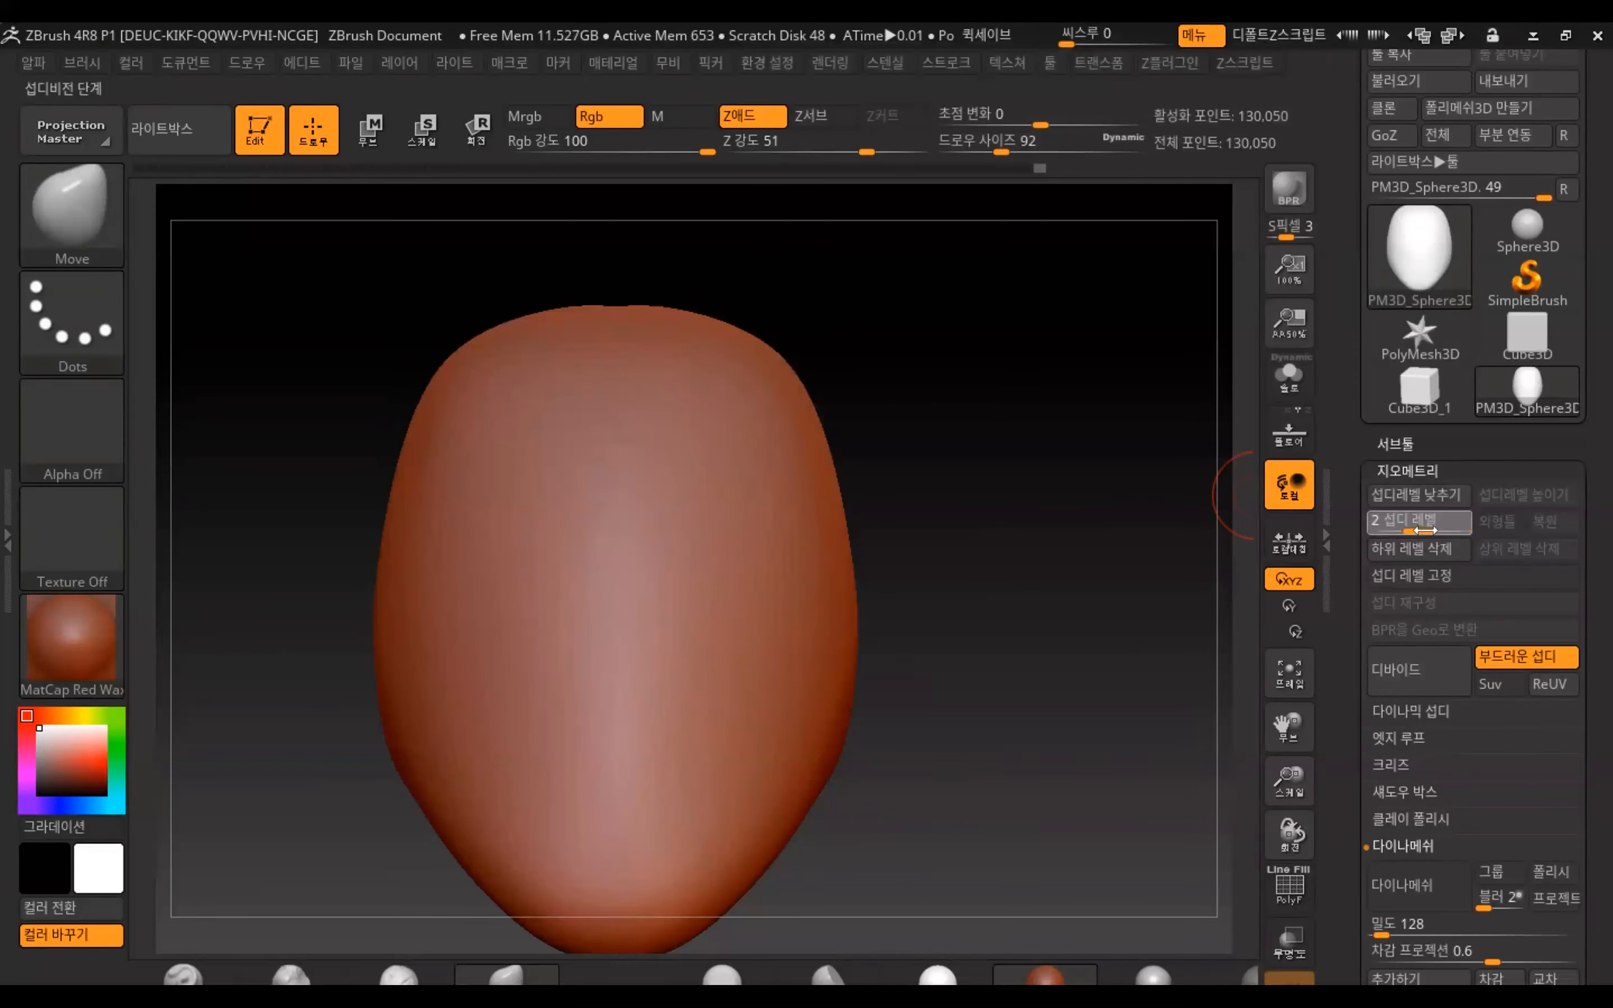
drag(1446, 527, 1419, 527)
Frame the head from the front and mask both eye areas with the MaskPen brush at draw size 92
mouse_move(1015, 479)
mouse_down()
mouse_move(940, 487)
mouse_move(960, 470)
mouse_up()
alt+drag(1135, 254, 872, 300)
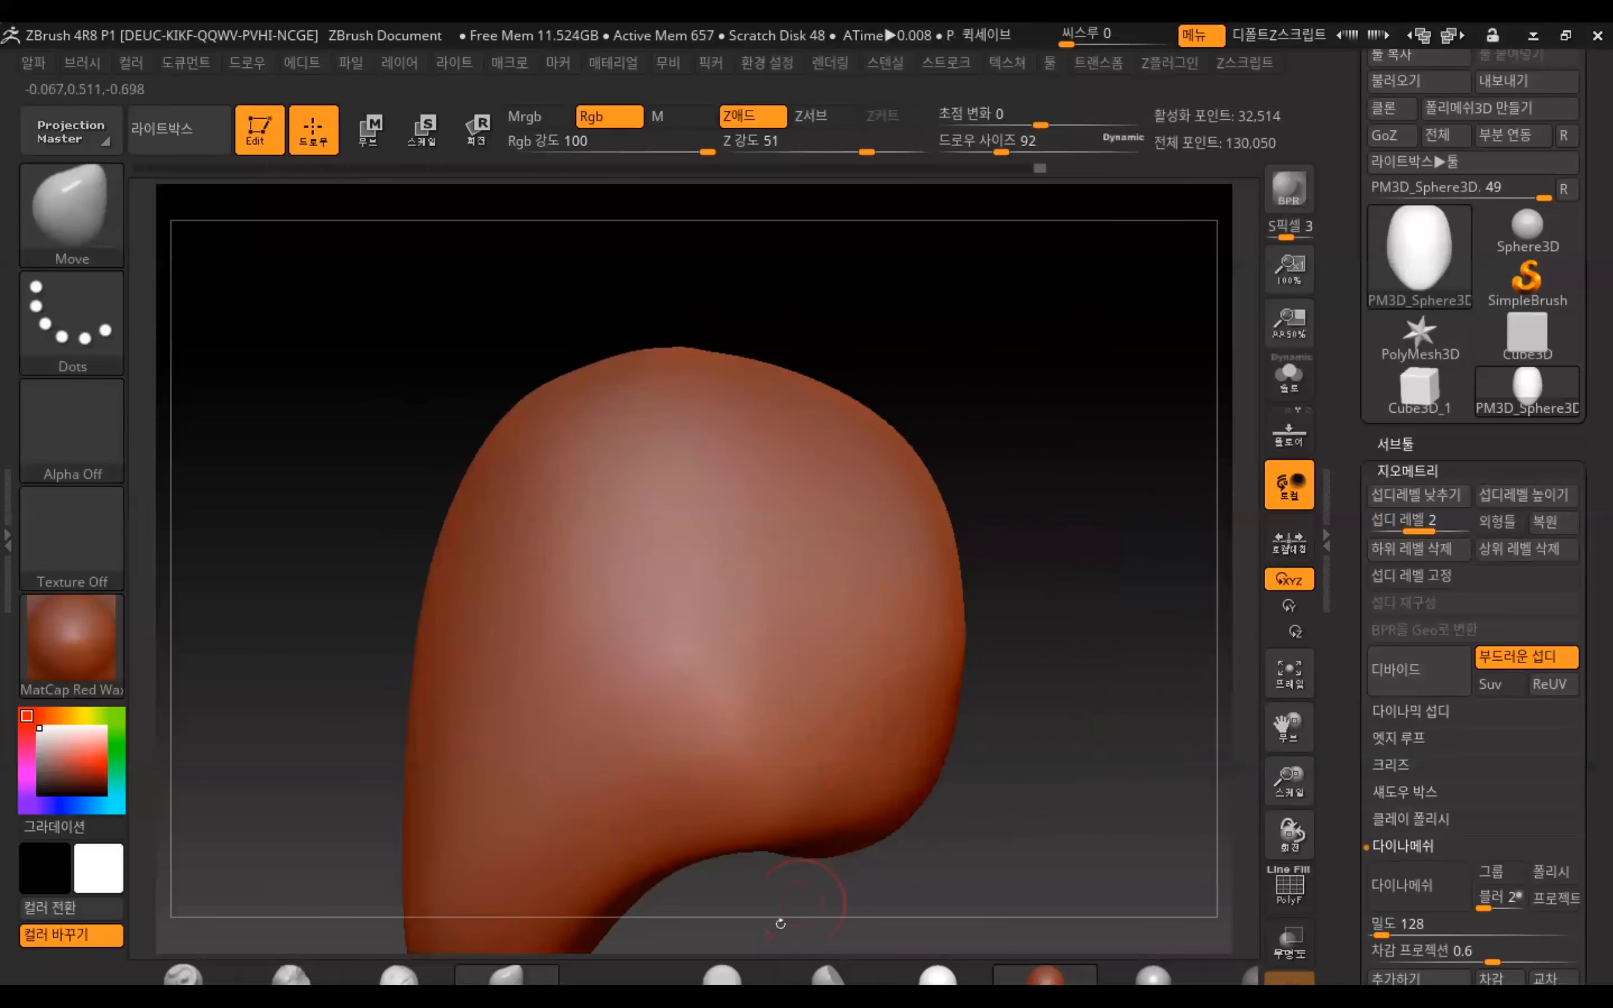
drag(990, 504, 1126, 414)
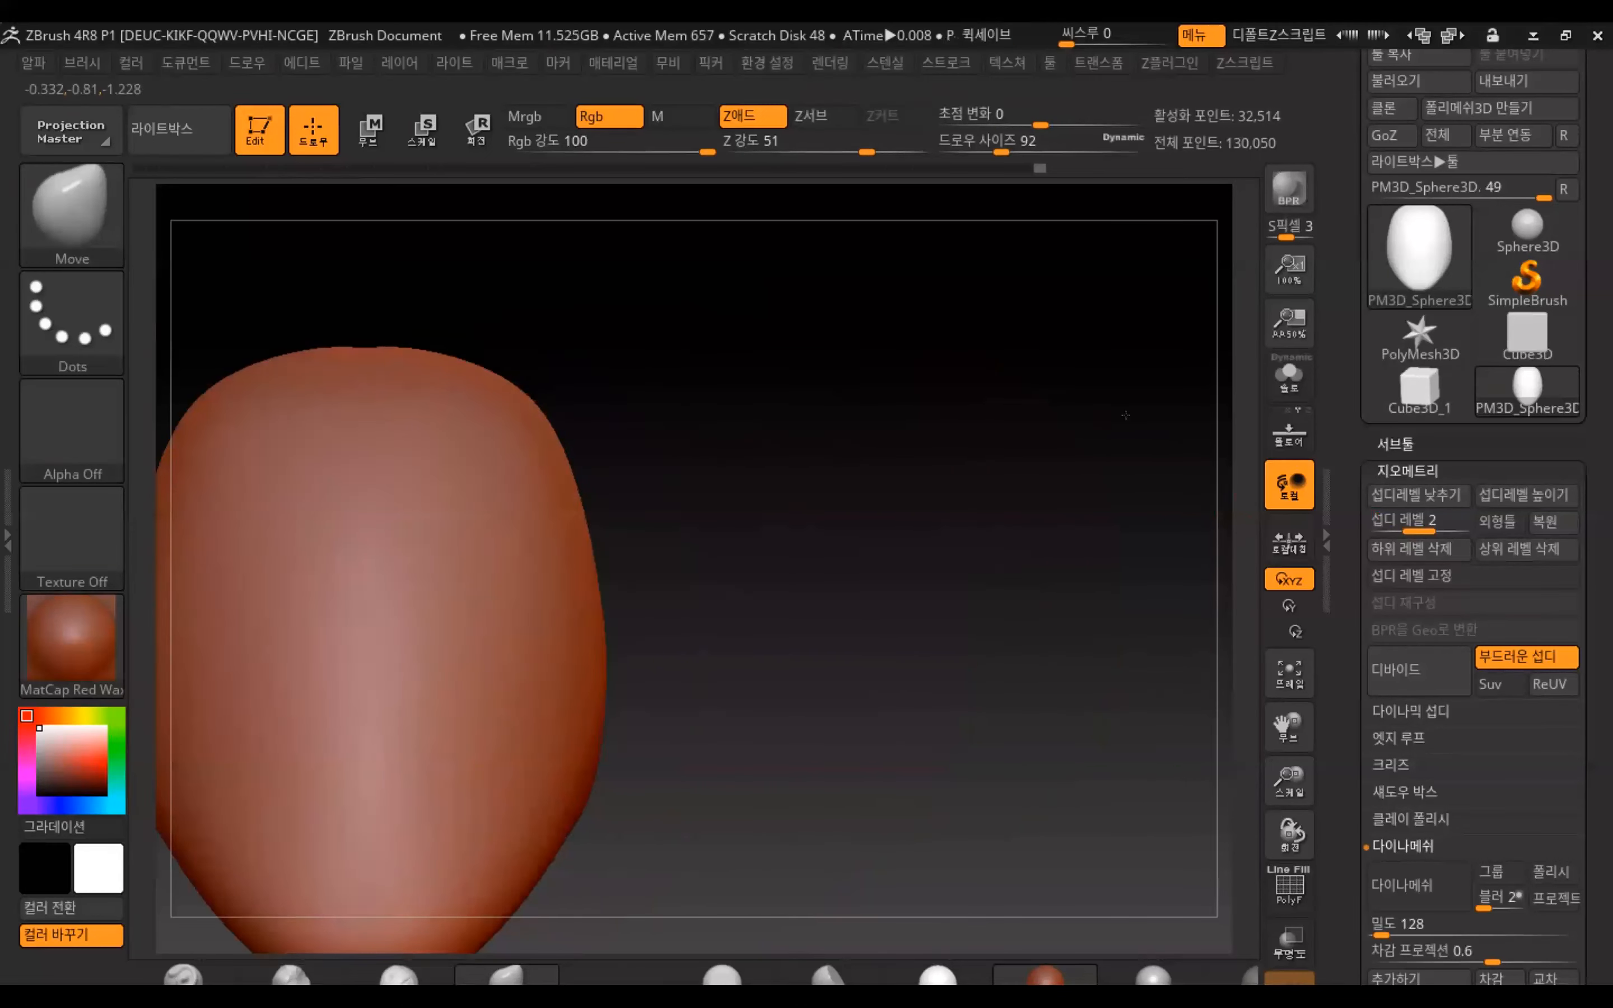
key(f)
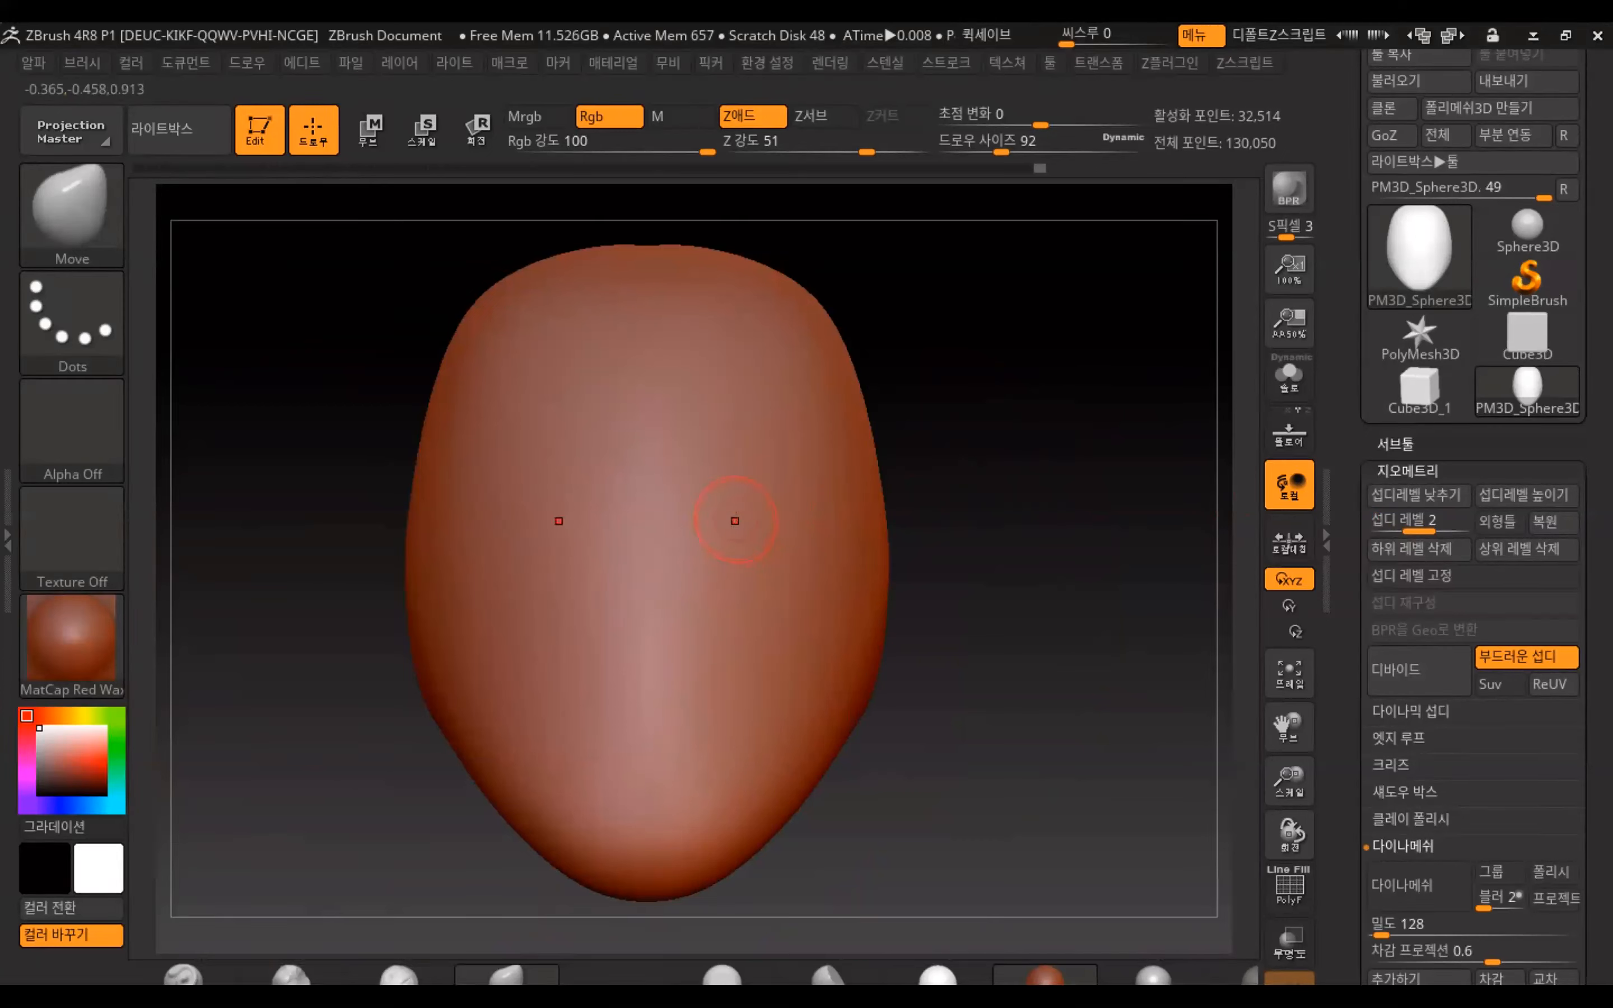
mouse_move(726, 492)
ctrl+mouse_down()
mouse_move(741, 452)
mouse_move(789, 430)
mouse_move(838, 500)
mouse_move(775, 501)
mouse_move(744, 466)
mouse_move(710, 470)
mouse_move(758, 473)
mouse_move(769, 442)
ctrl+mouse_up()
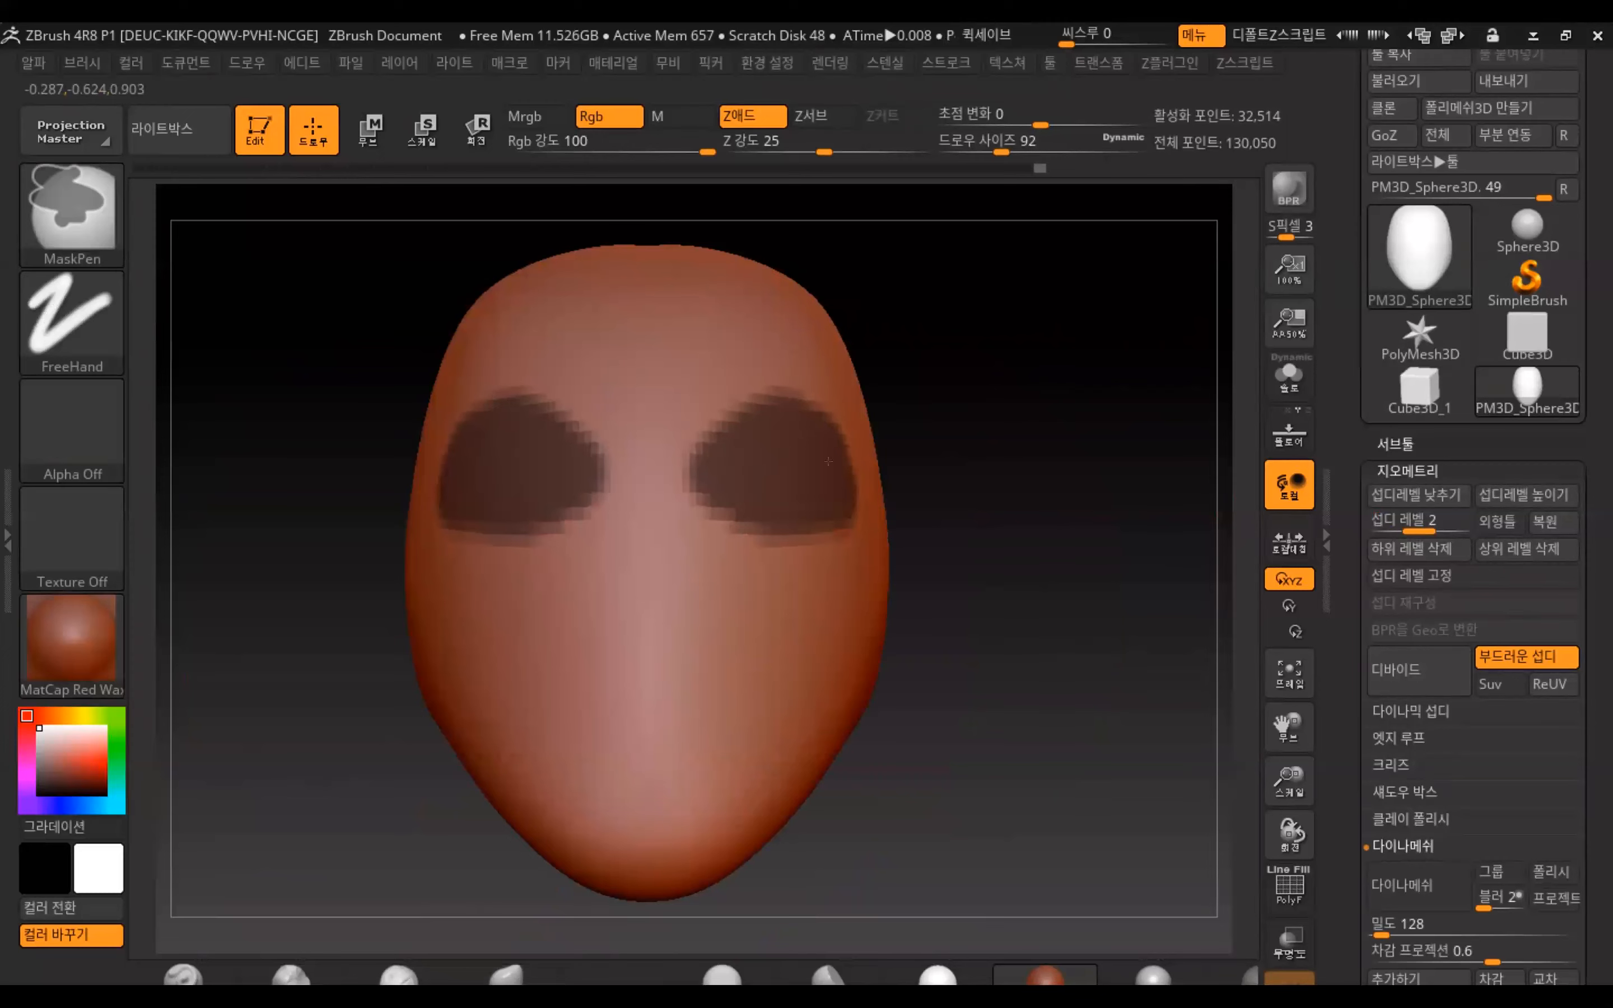
mouse_move(1077, 489)
mouse_down()
mouse_move(776, 511)
mouse_move(1053, 525)
mouse_move(1035, 508)
mouse_up()
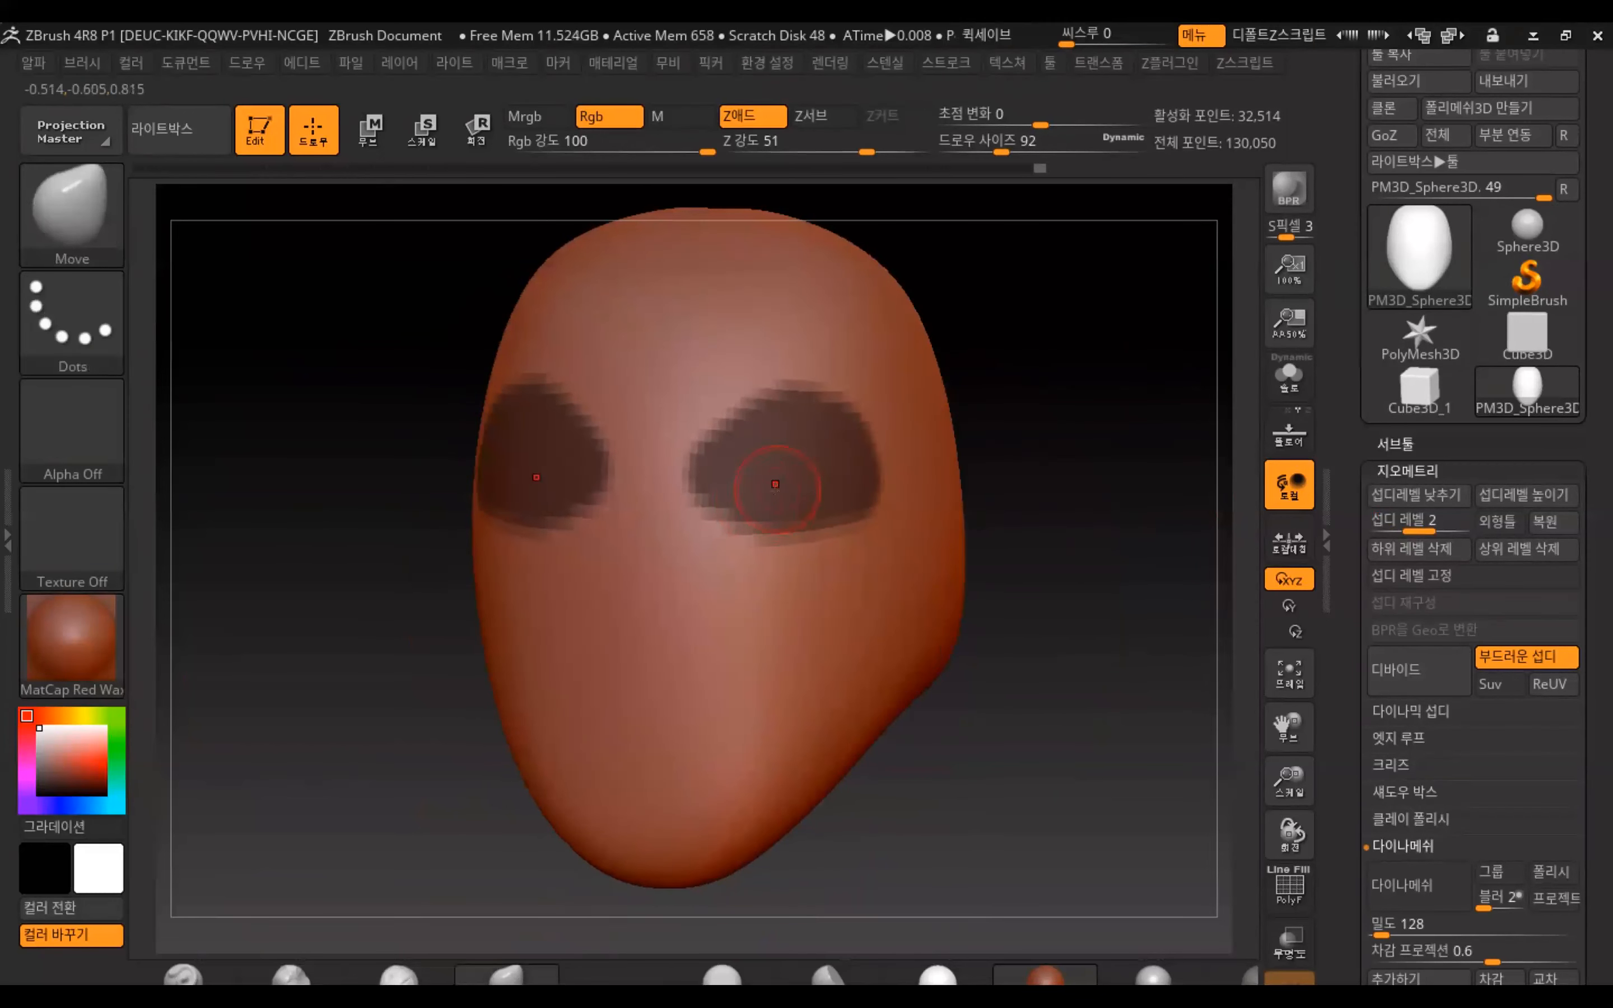
Build up a raised rim around the masked eye areas with the ClayBuildup brush at draw size 92
key(ctrl)
click(420, 966)
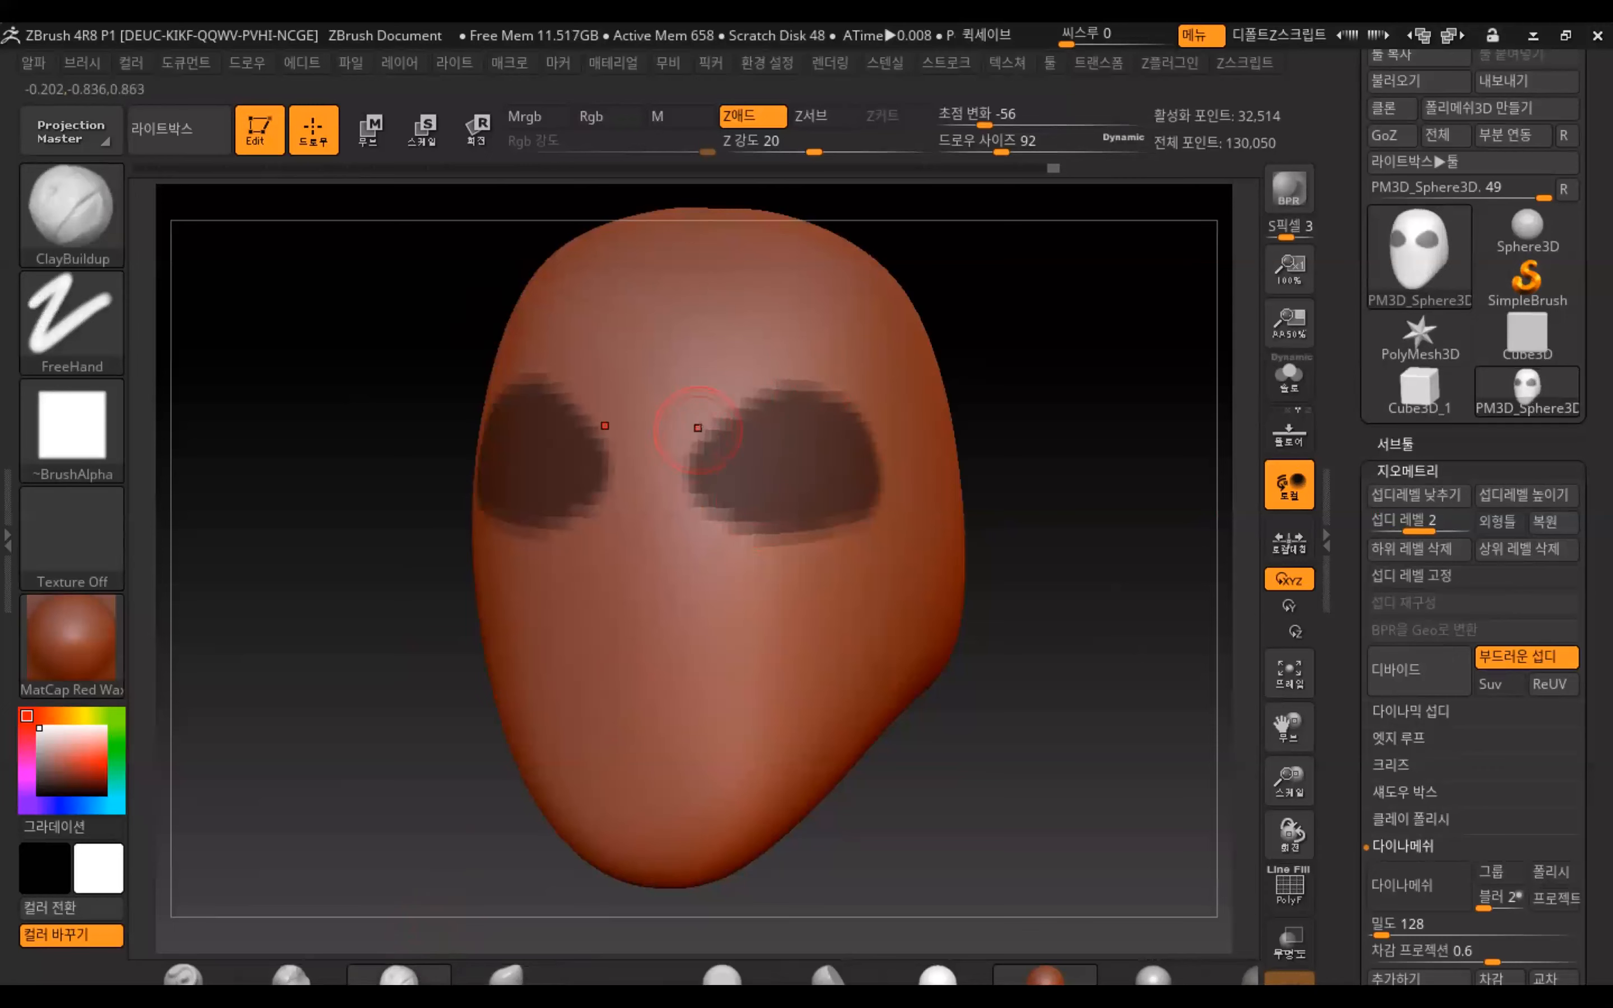
drag(675, 452, 793, 357)
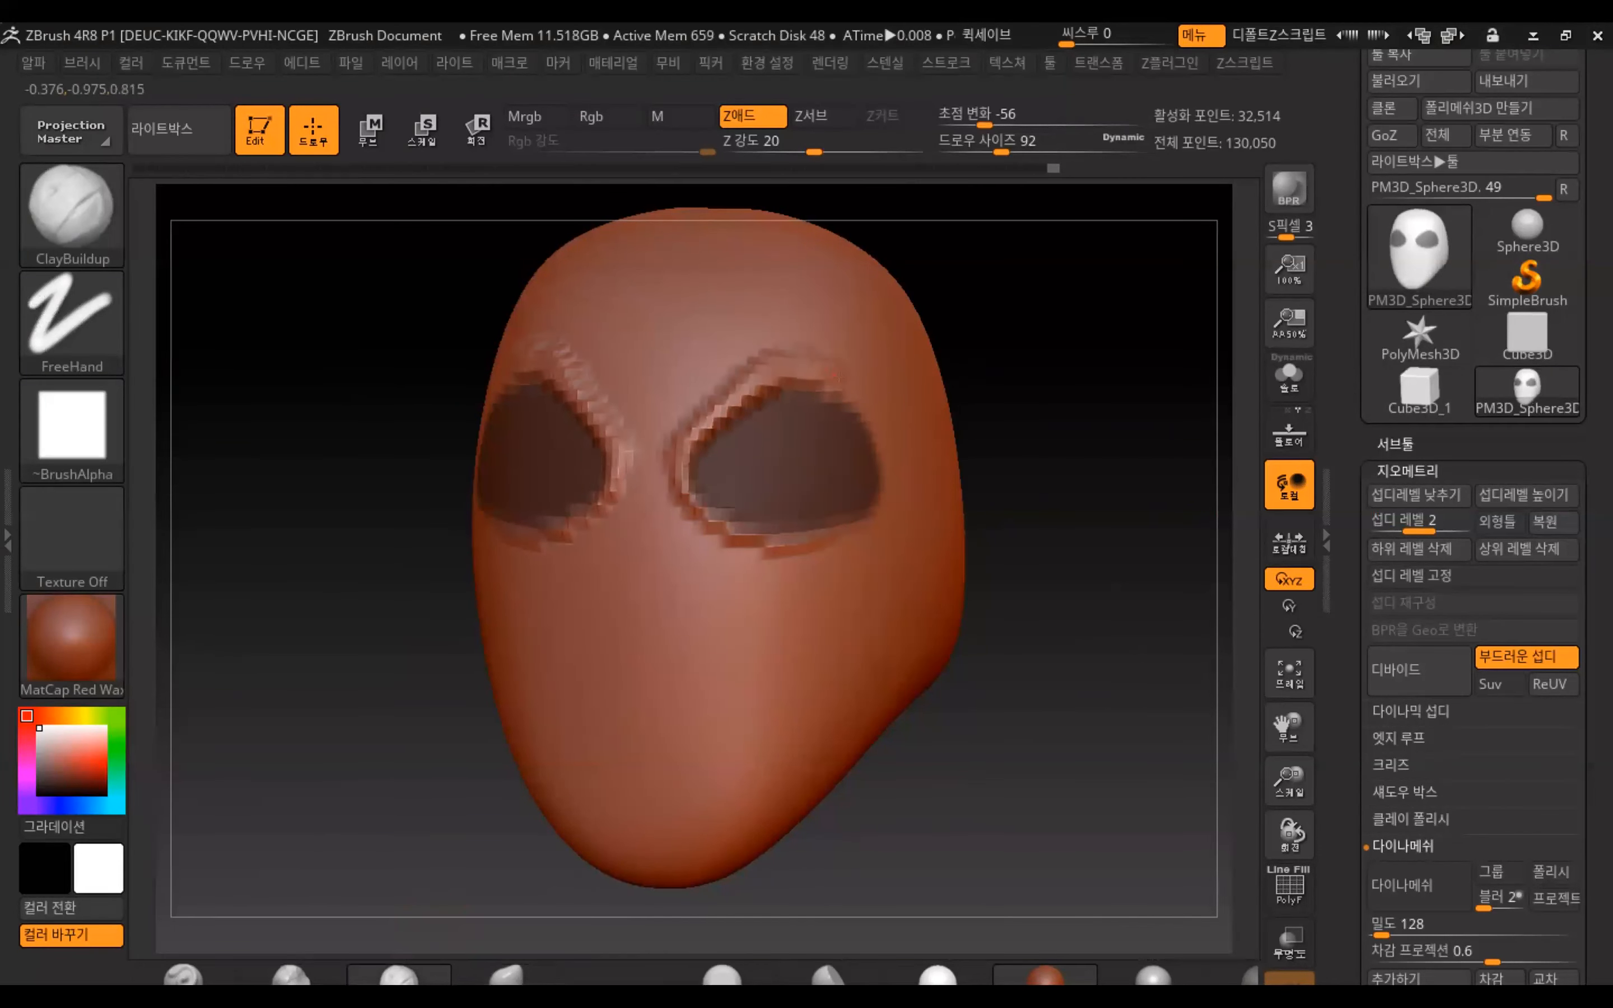
mouse_move(827, 553)
mouse_down()
mouse_move(695, 518)
mouse_move(677, 443)
mouse_move(690, 504)
mouse_up()
drag(721, 399, 867, 404)
Smooth the raised rims around the masked eye areas with the Smooth brush
mouse_move(1073, 371)
mouse_down()
mouse_move(1040, 377)
mouse_move(1132, 411)
mouse_up()
mouse_move(692, 403)
shift+mouse_down()
mouse_move(670, 433)
mouse_move(712, 548)
mouse_move(793, 567)
shift+mouse_up()
drag(1000, 540, 814, 526)
mouse_move(704, 417)
shift+mouse_down()
mouse_move(765, 388)
mouse_move(746, 380)
mouse_move(890, 466)
shift+mouse_up()
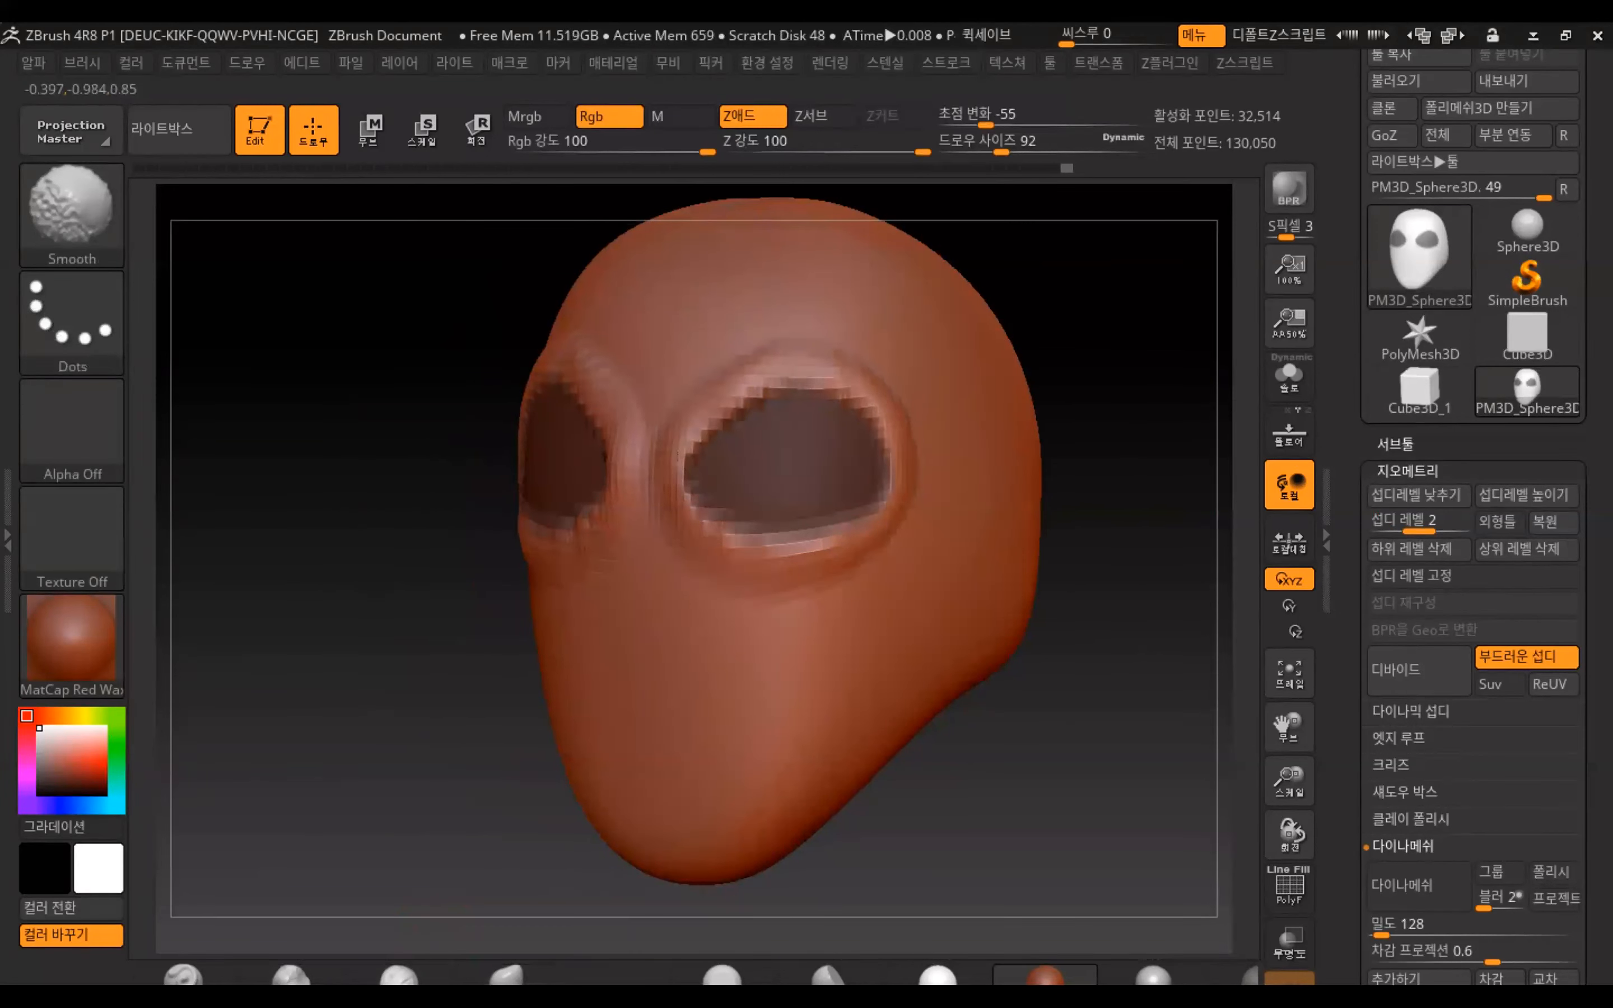
shift+drag(753, 381, 843, 393)
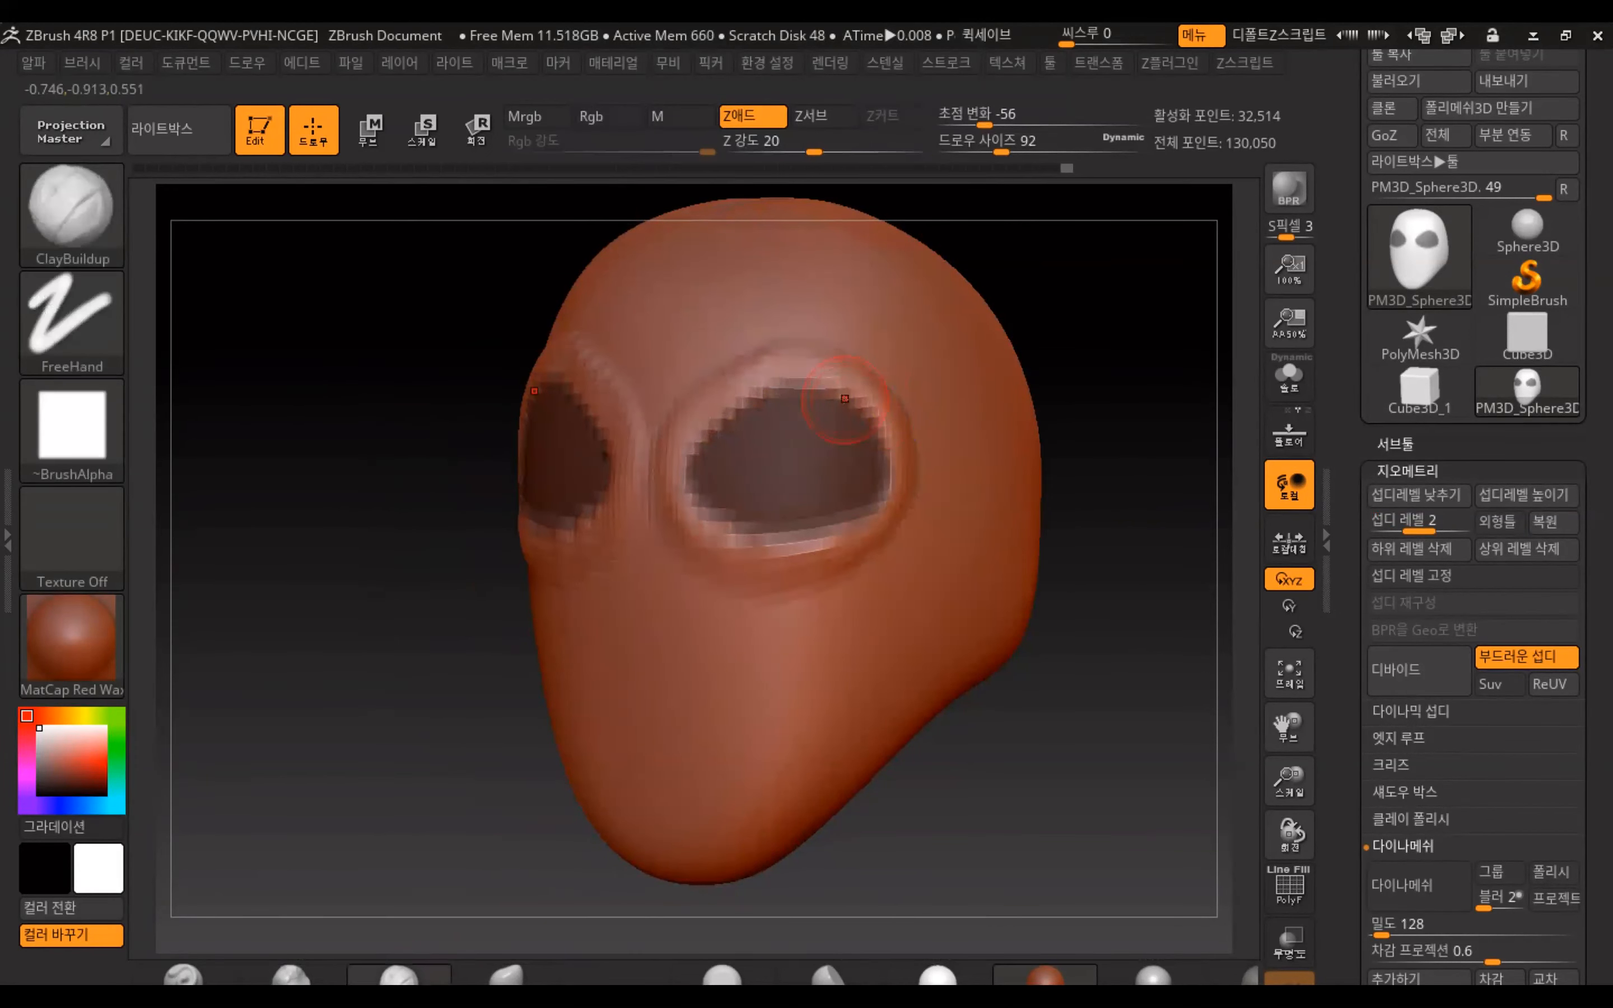
Invert the mask so that only the two eye areas can be sculpted
key(ctrl)
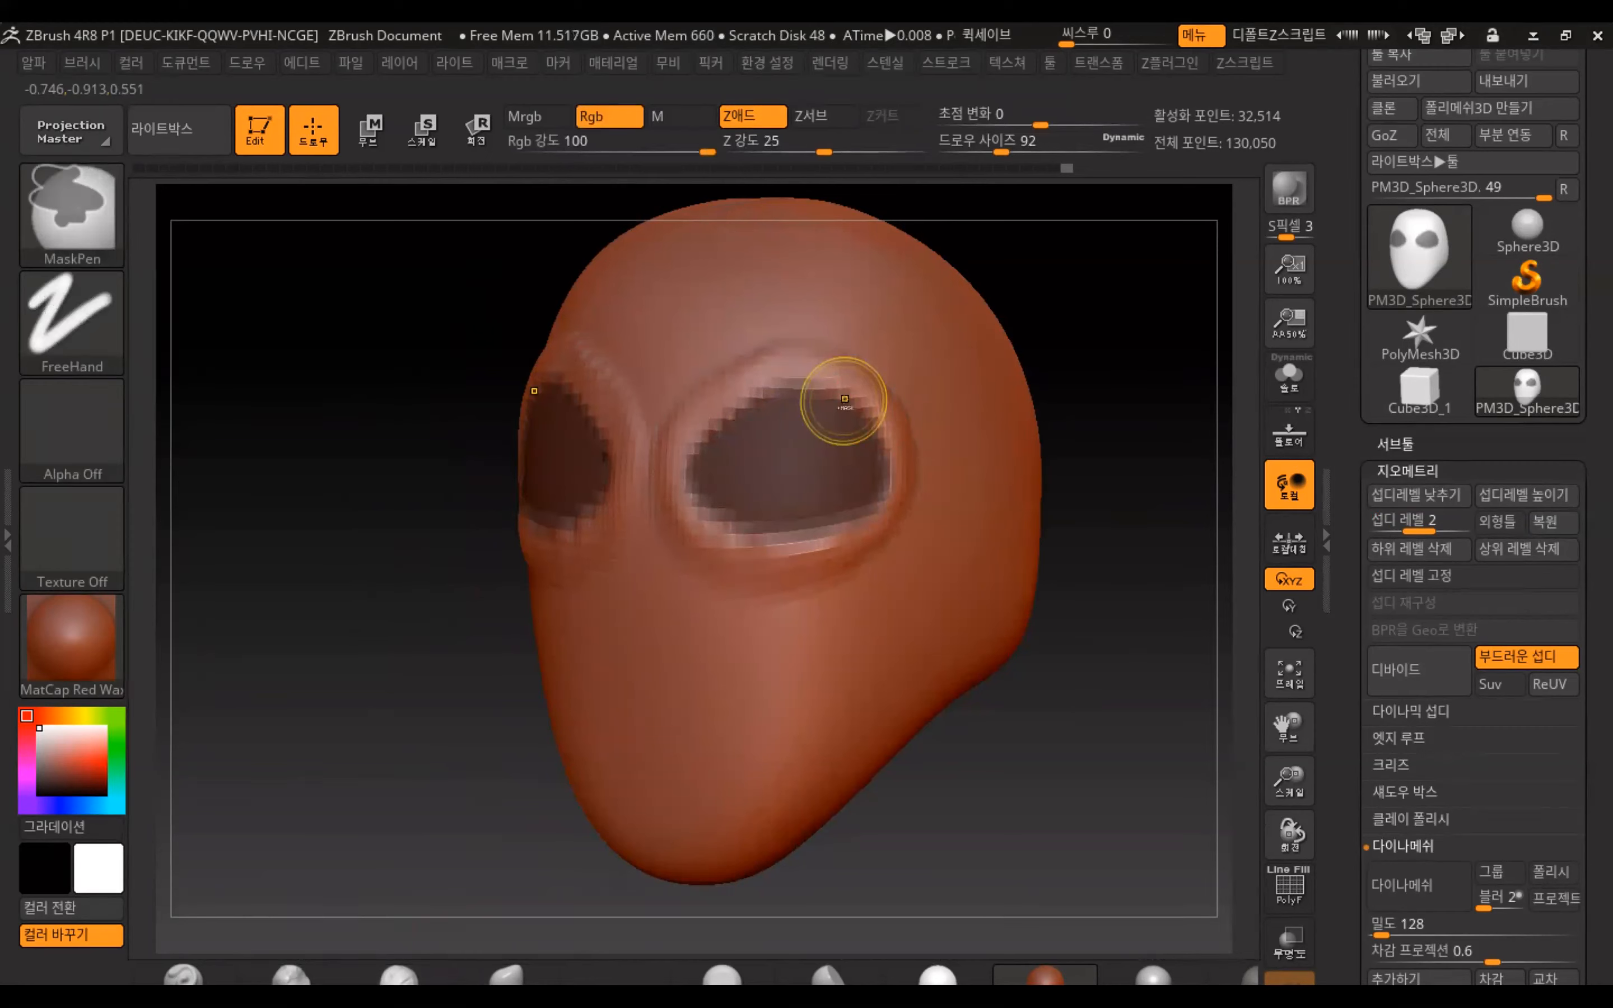
key(ctrl+i)
drag(1124, 471, 1163, 490)
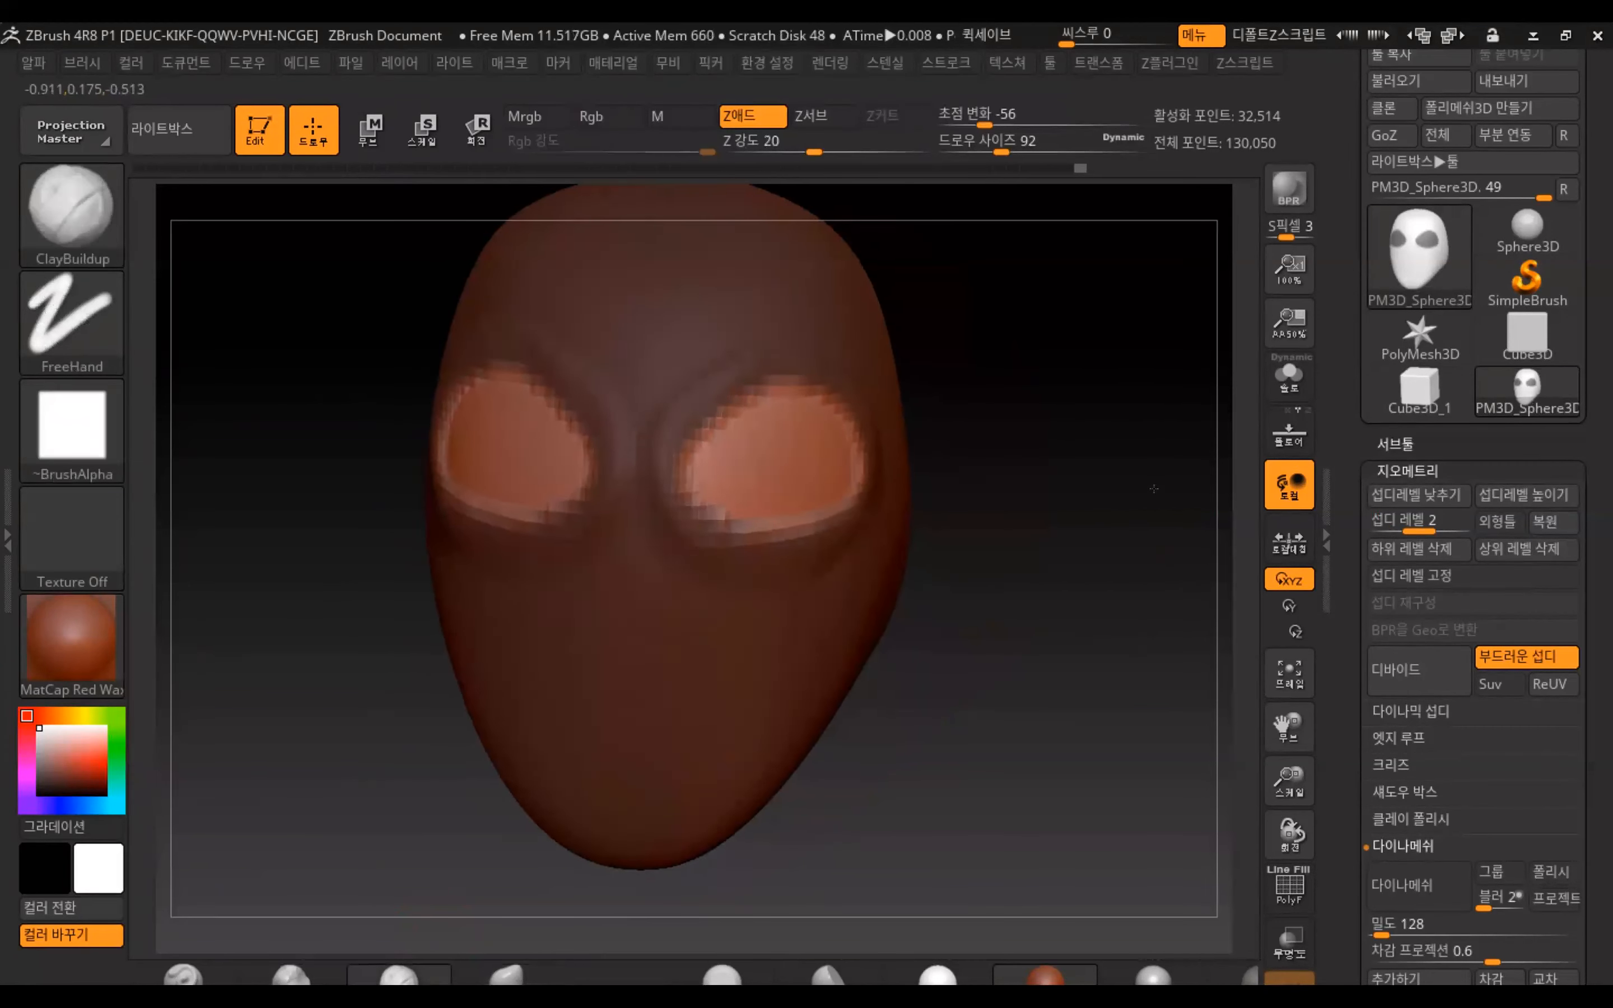
drag(993, 588, 966, 585)
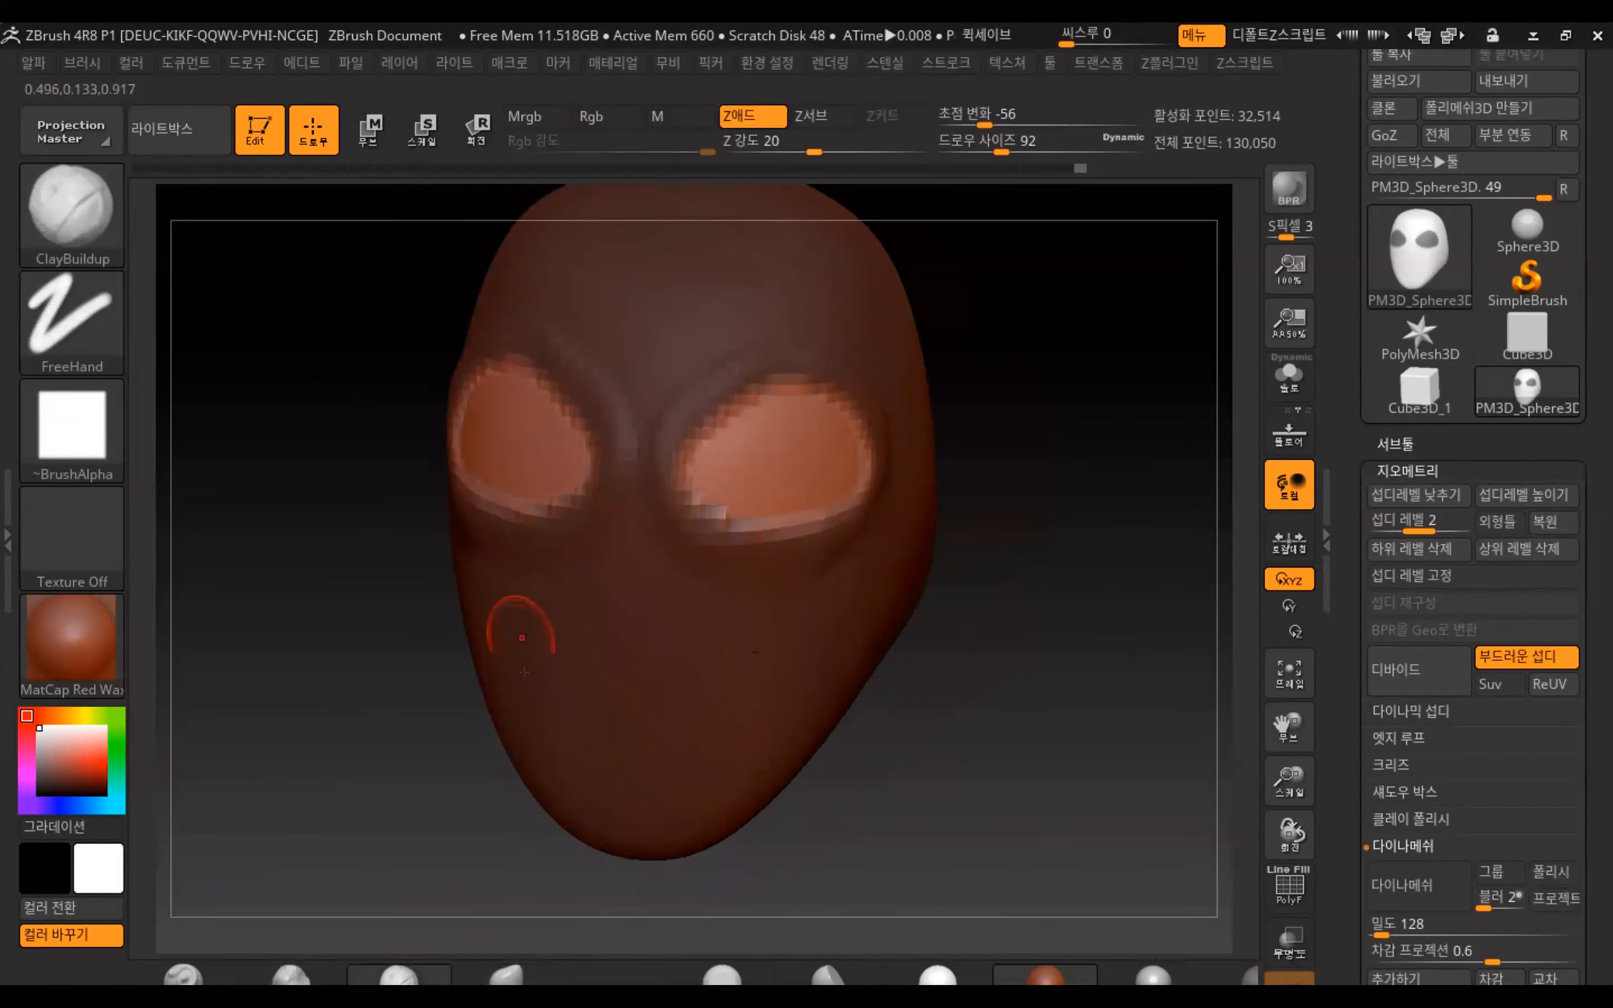
Push the unmasked eye areas into the head as sockets with the Move brush at draw size 204
click(523, 977)
drag(1106, 640, 990, 580)
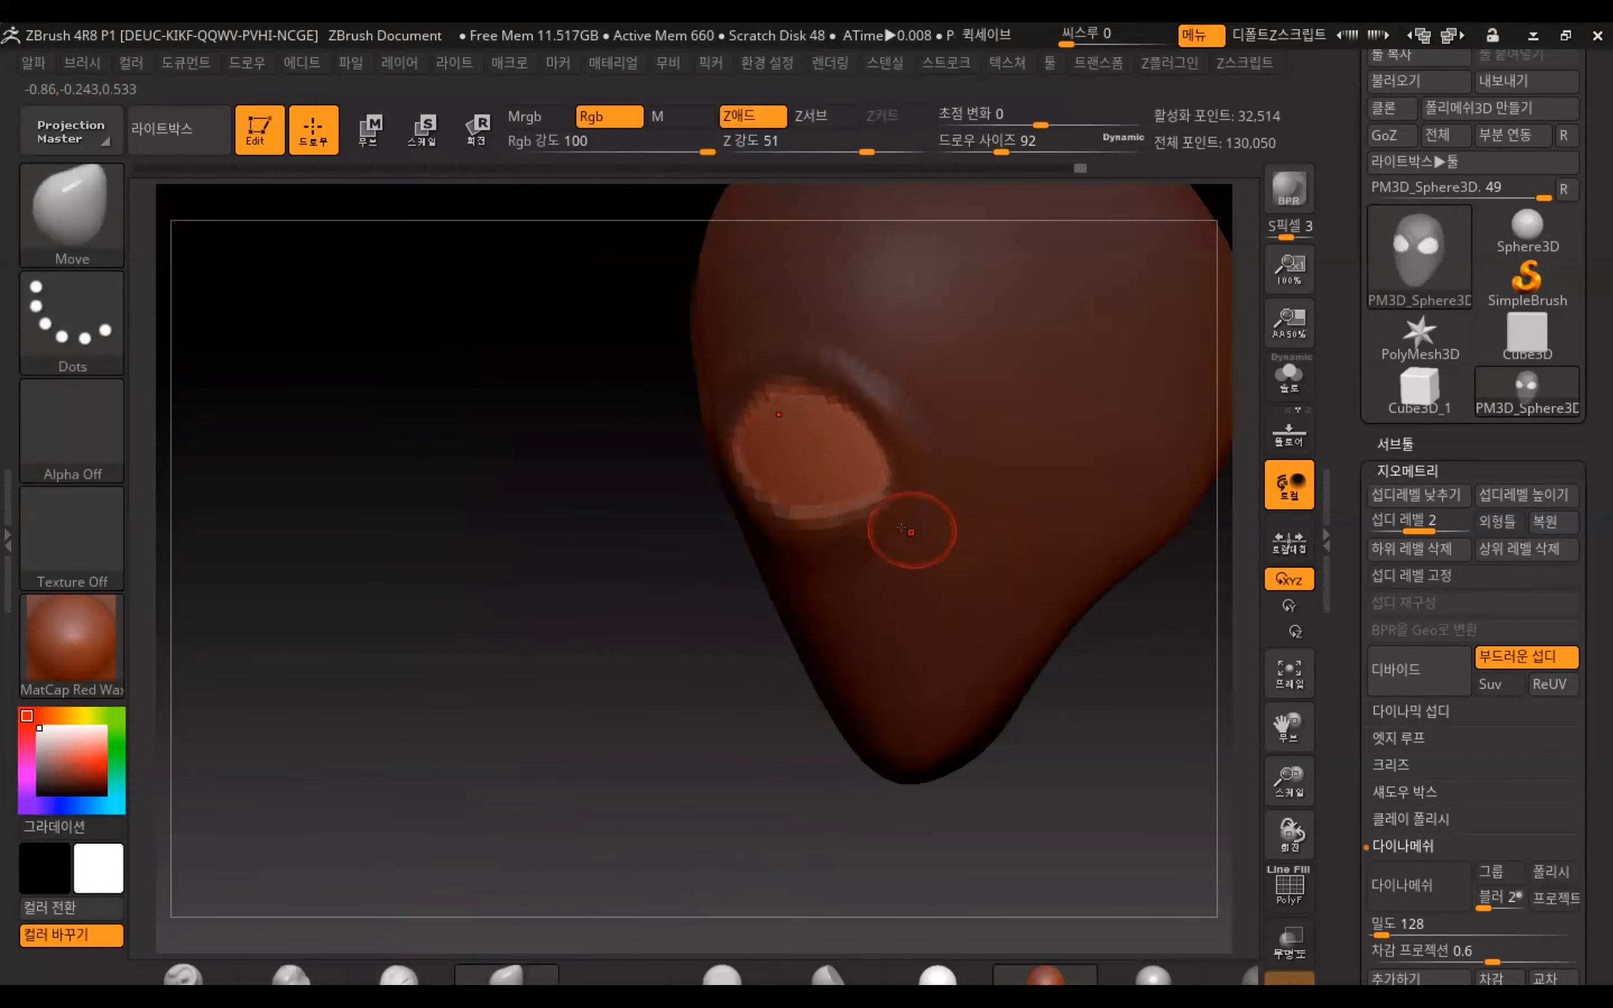
key(bracketright)
key(bracketright)
key(bracketright)
key(bracketright)
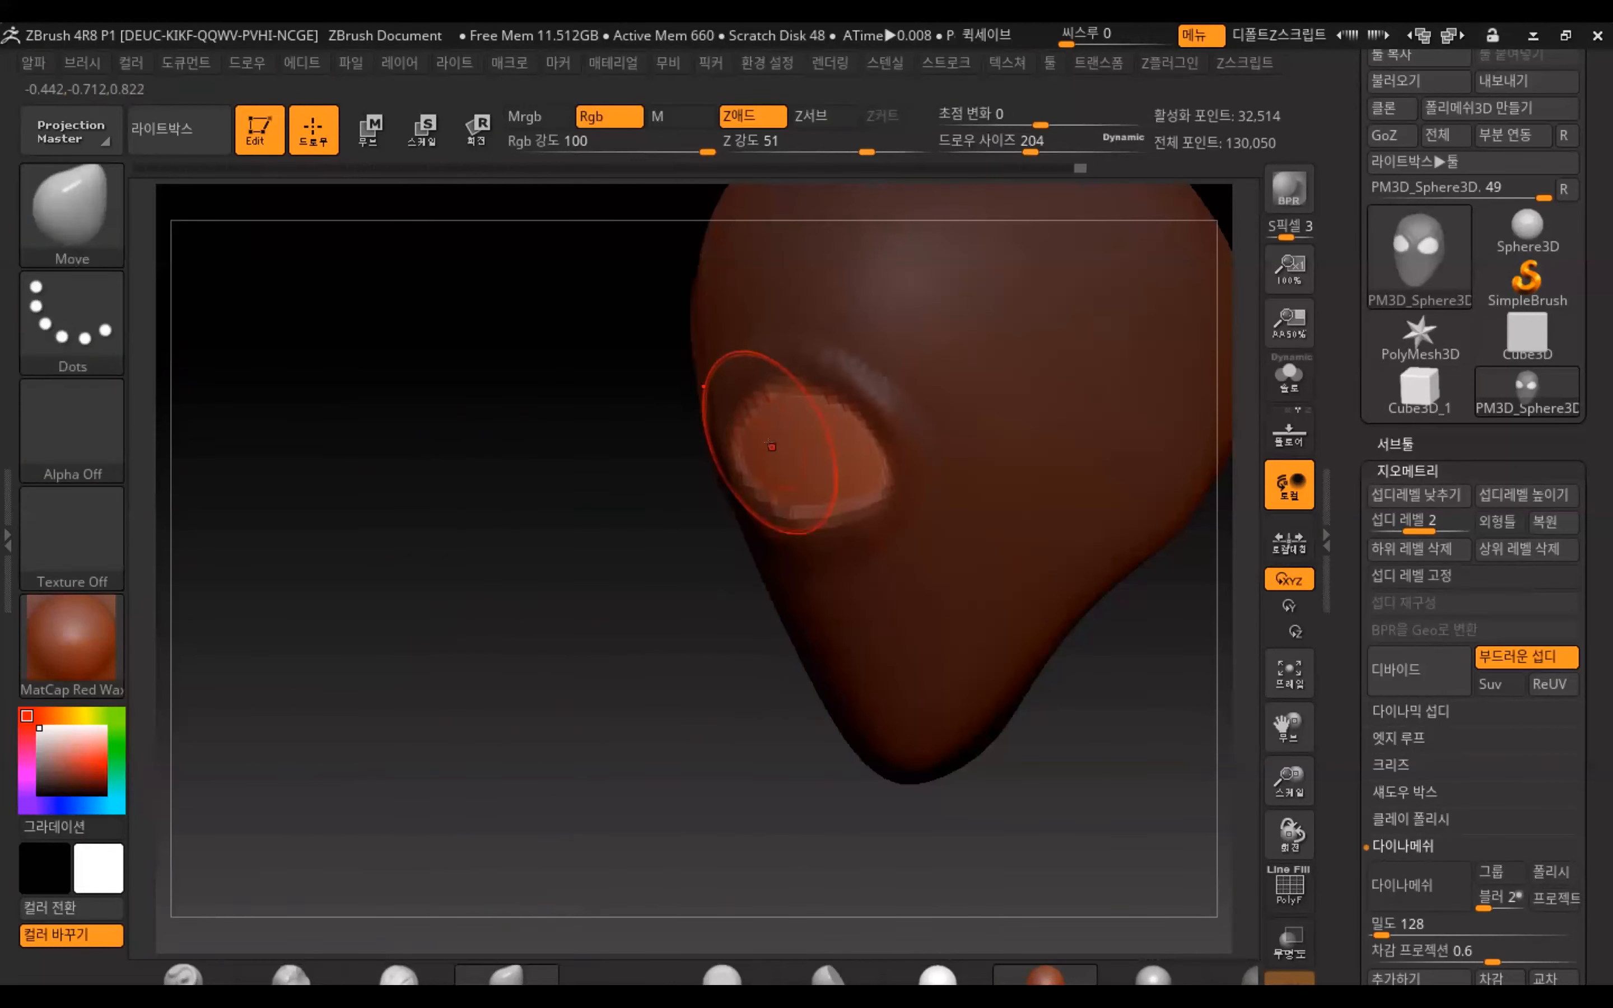
mouse_move(768, 436)
mouse_down()
mouse_move(800, 463)
mouse_move(778, 459)
mouse_move(834, 452)
mouse_up()
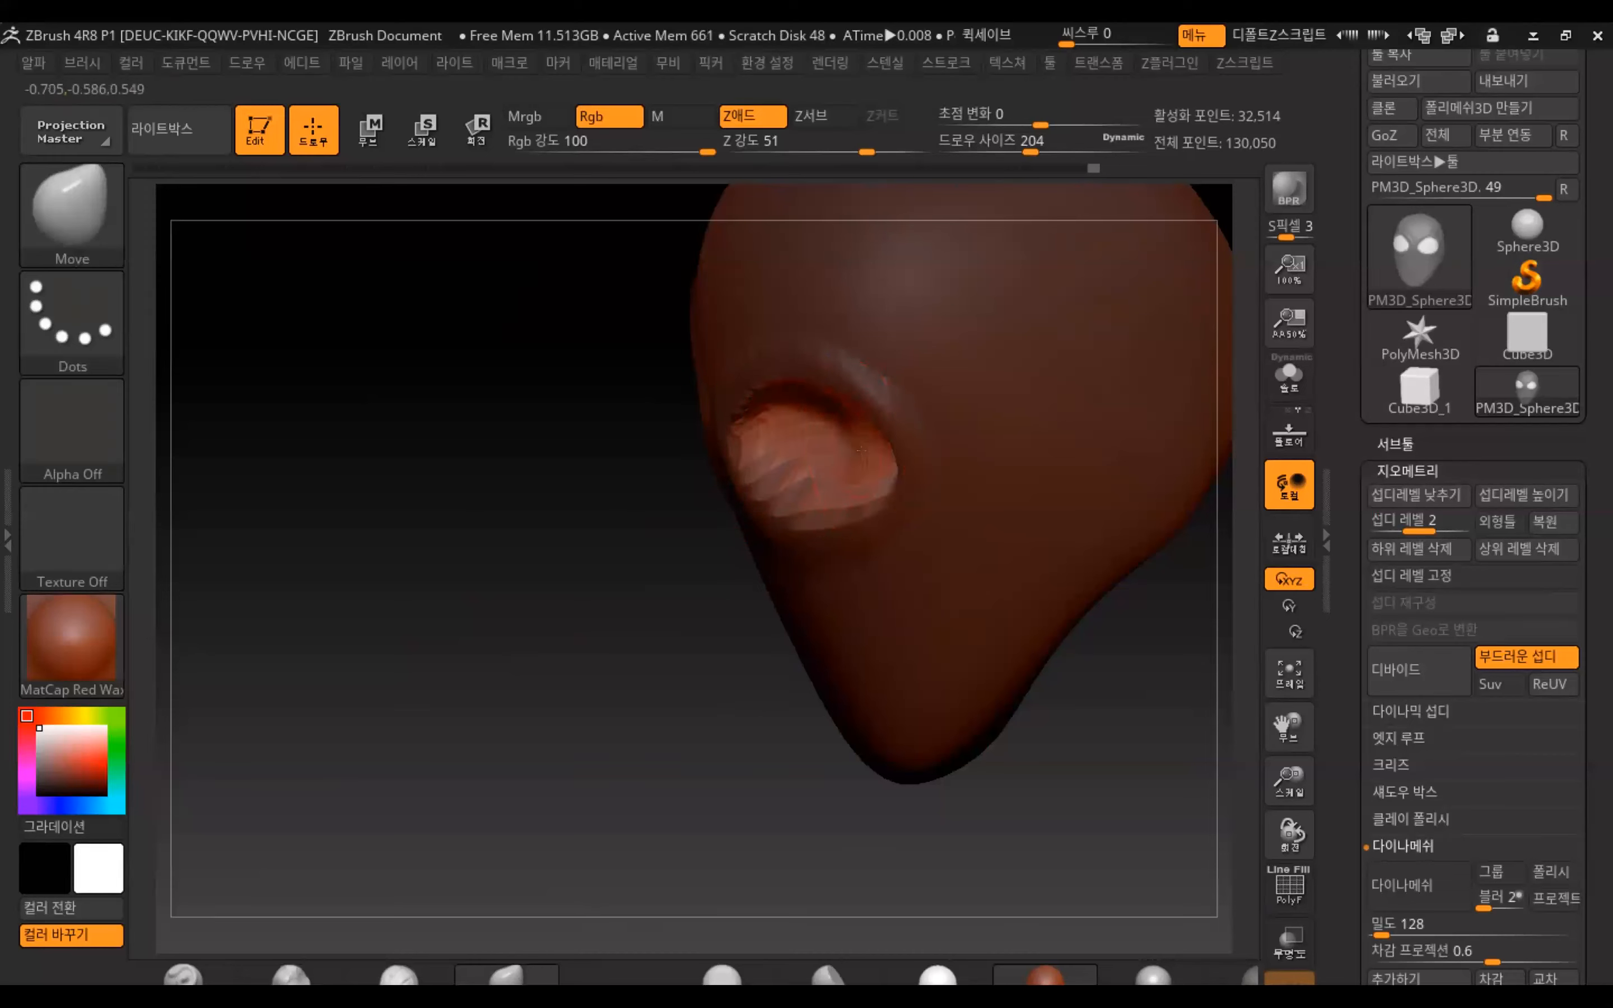
drag(619, 619, 603, 571)
right_drag(604, 570, 761, 484)
mouse_move(668, 316)
mouse_down()
mouse_move(656, 343)
mouse_move(592, 357)
mouse_up()
mouse_move(1150, 526)
mouse_down()
mouse_move(1109, 440)
mouse_move(1129, 511)
mouse_move(1110, 642)
mouse_up()
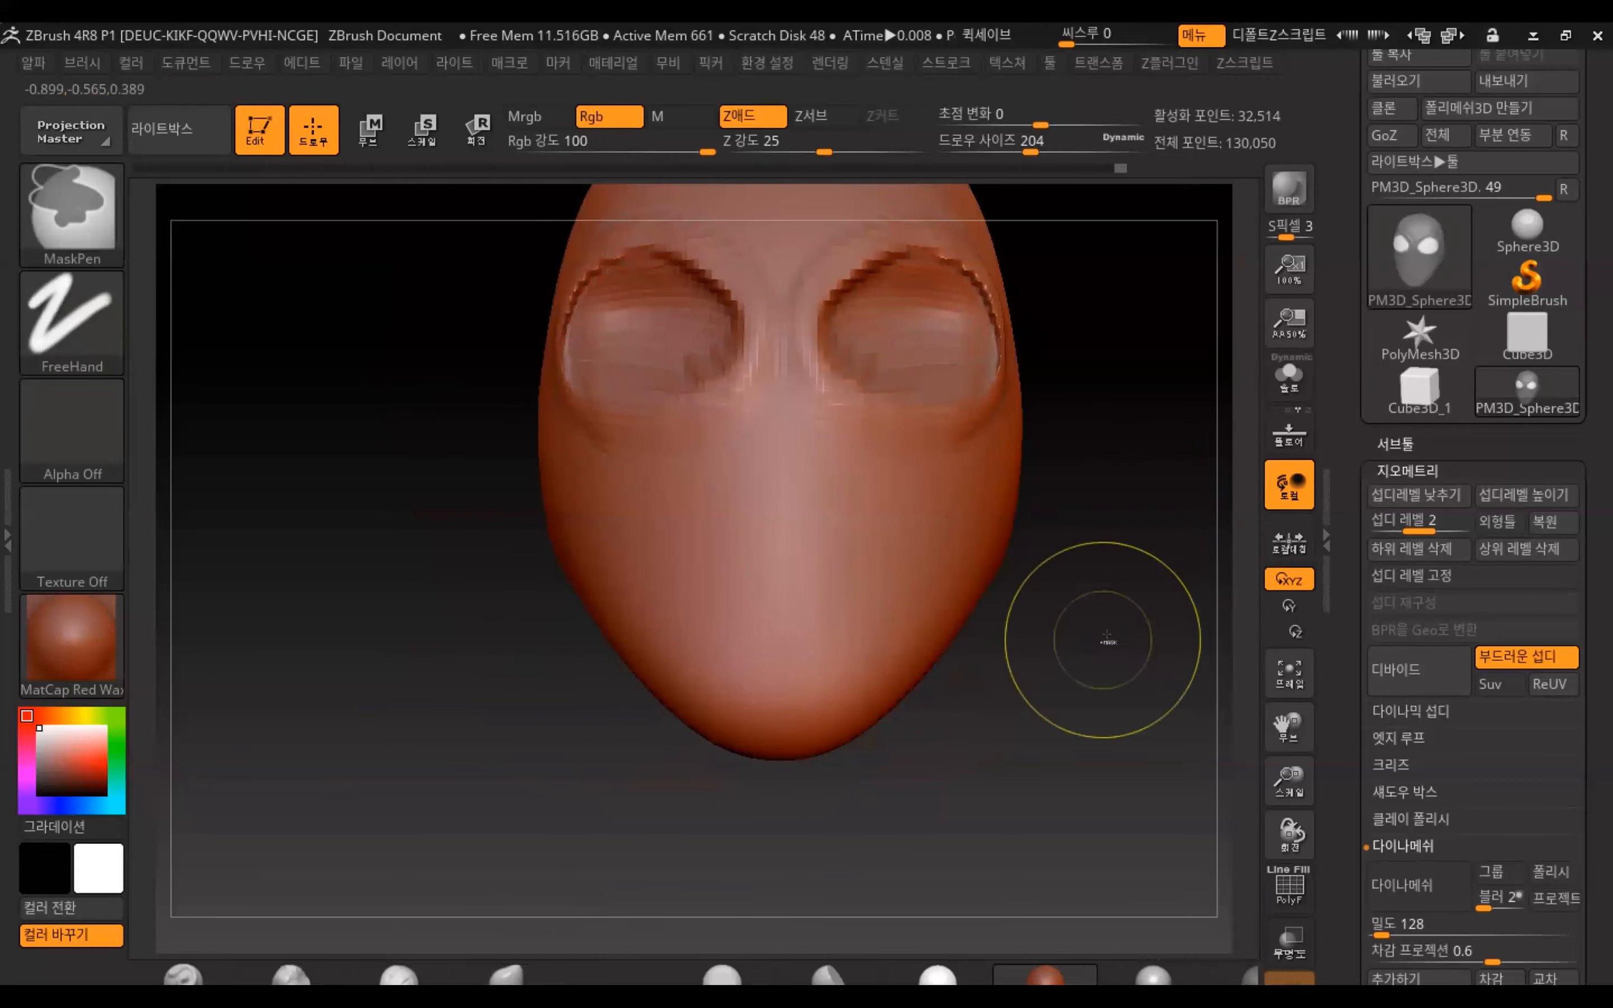
Clear the mask and smooth the jagged rims of the eye sockets at draw size 116
ctrl+click(1154, 525)
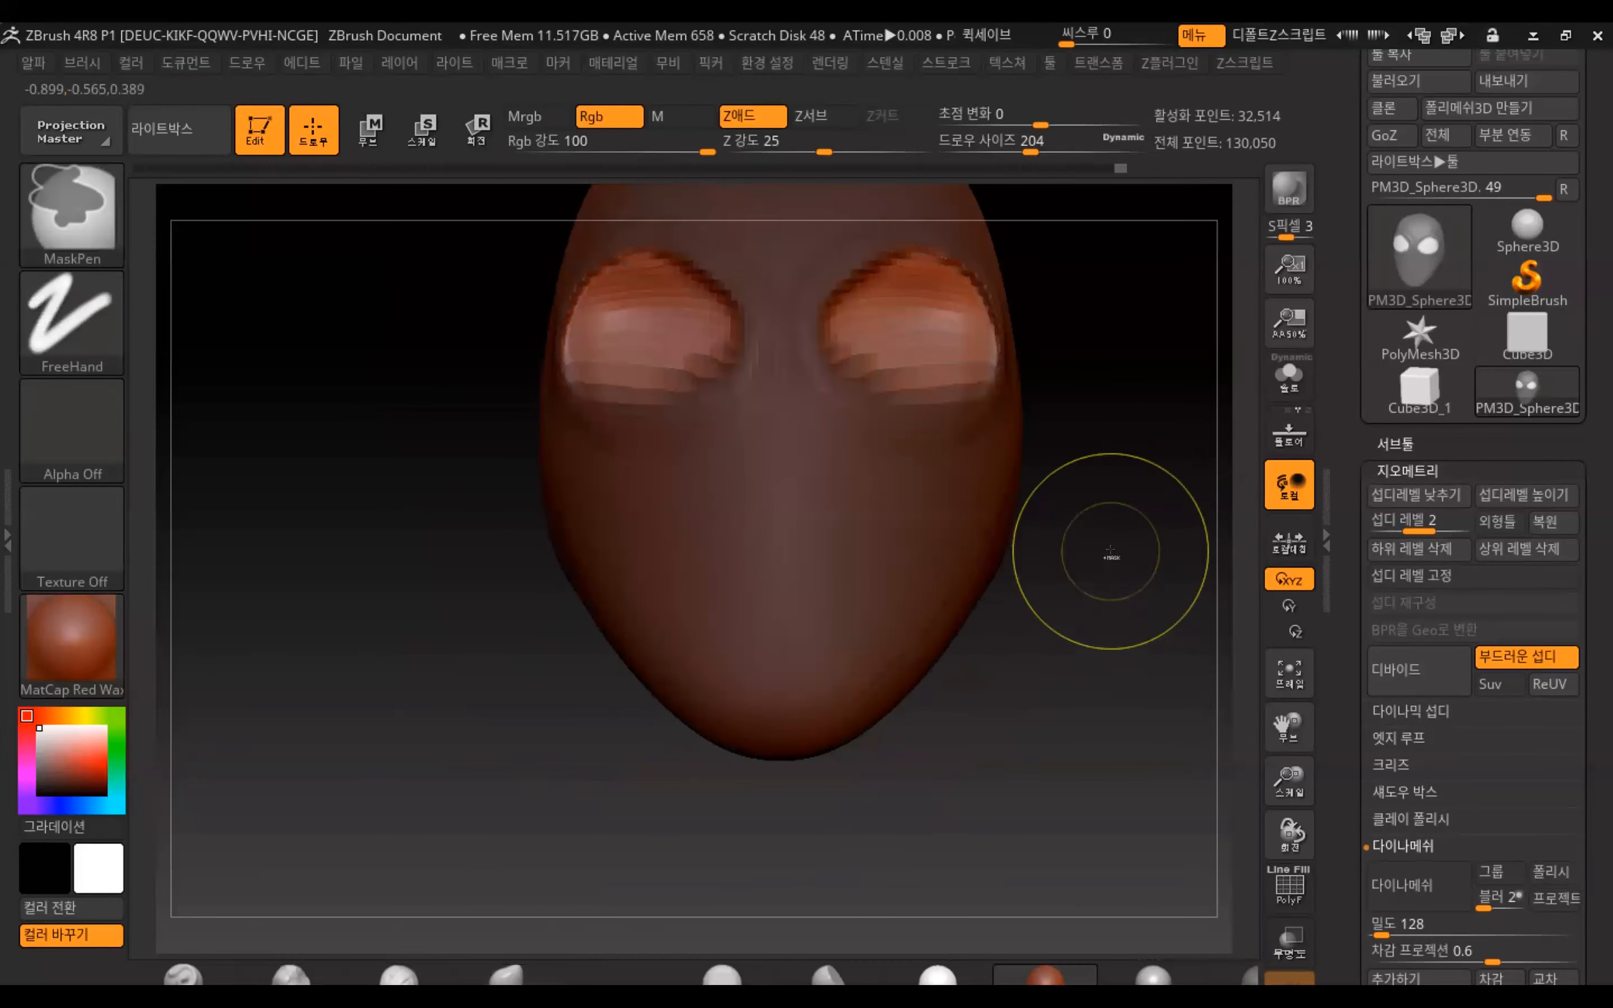
ctrl+drag(1117, 408, 1192, 599)
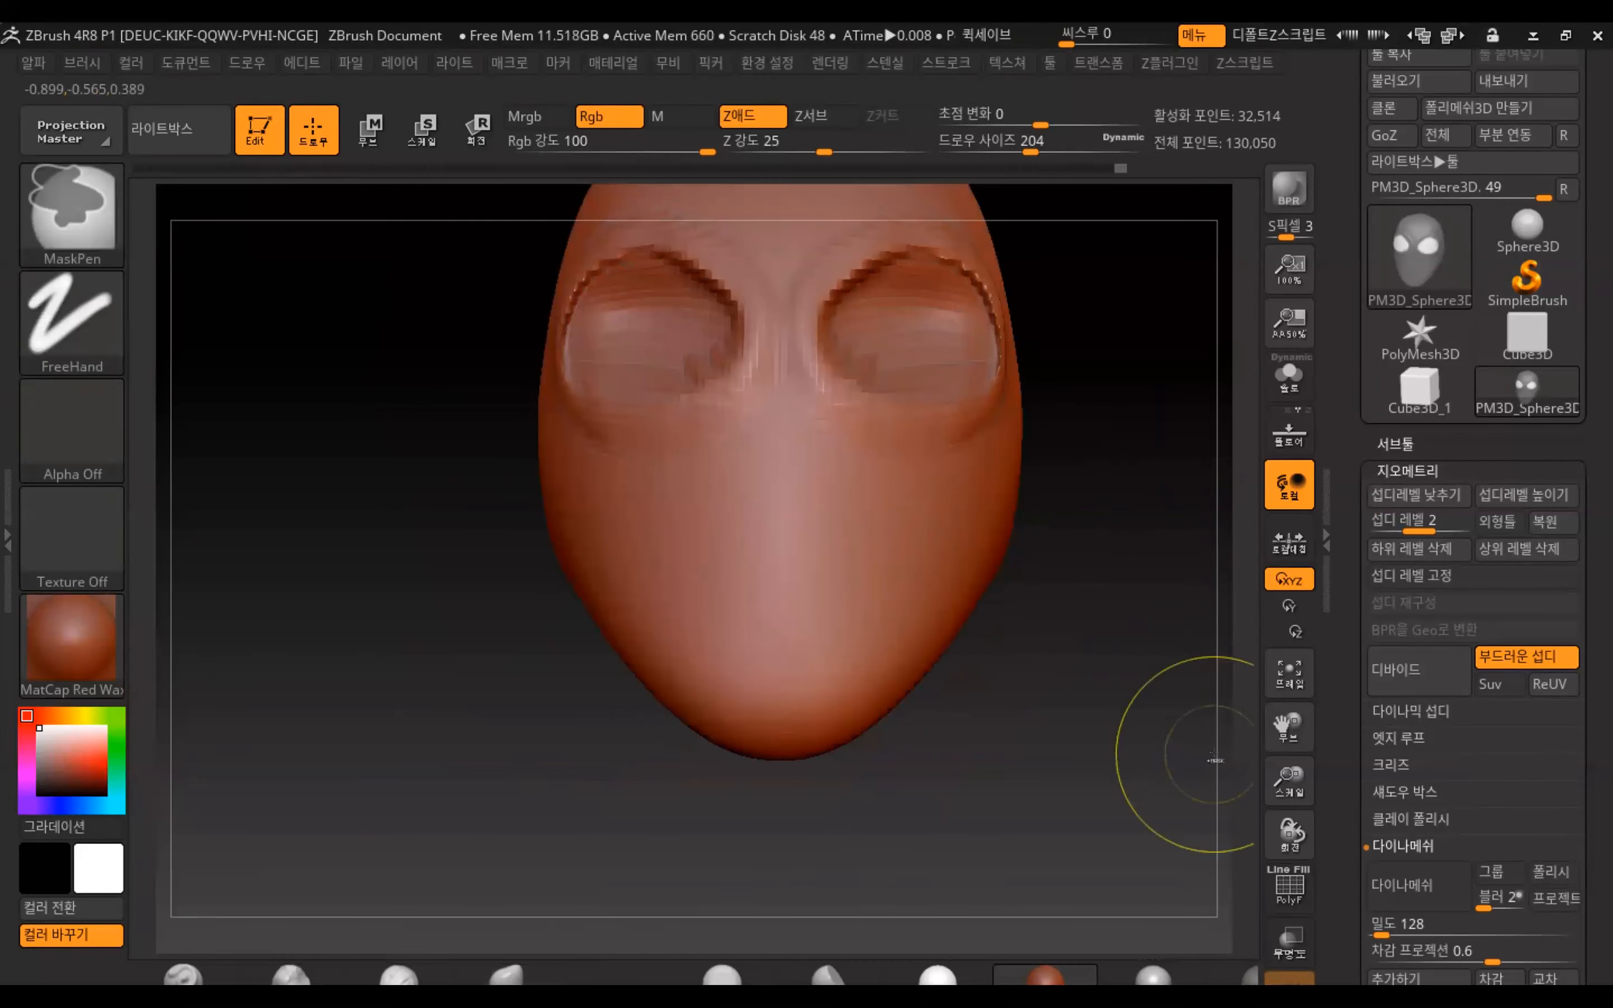
alt+drag(1170, 414, 1093, 582)
mouse_move(1094, 581)
mouse_down()
mouse_move(1040, 567)
mouse_move(1170, 527)
mouse_up()
shift+drag(756, 466, 751, 468)
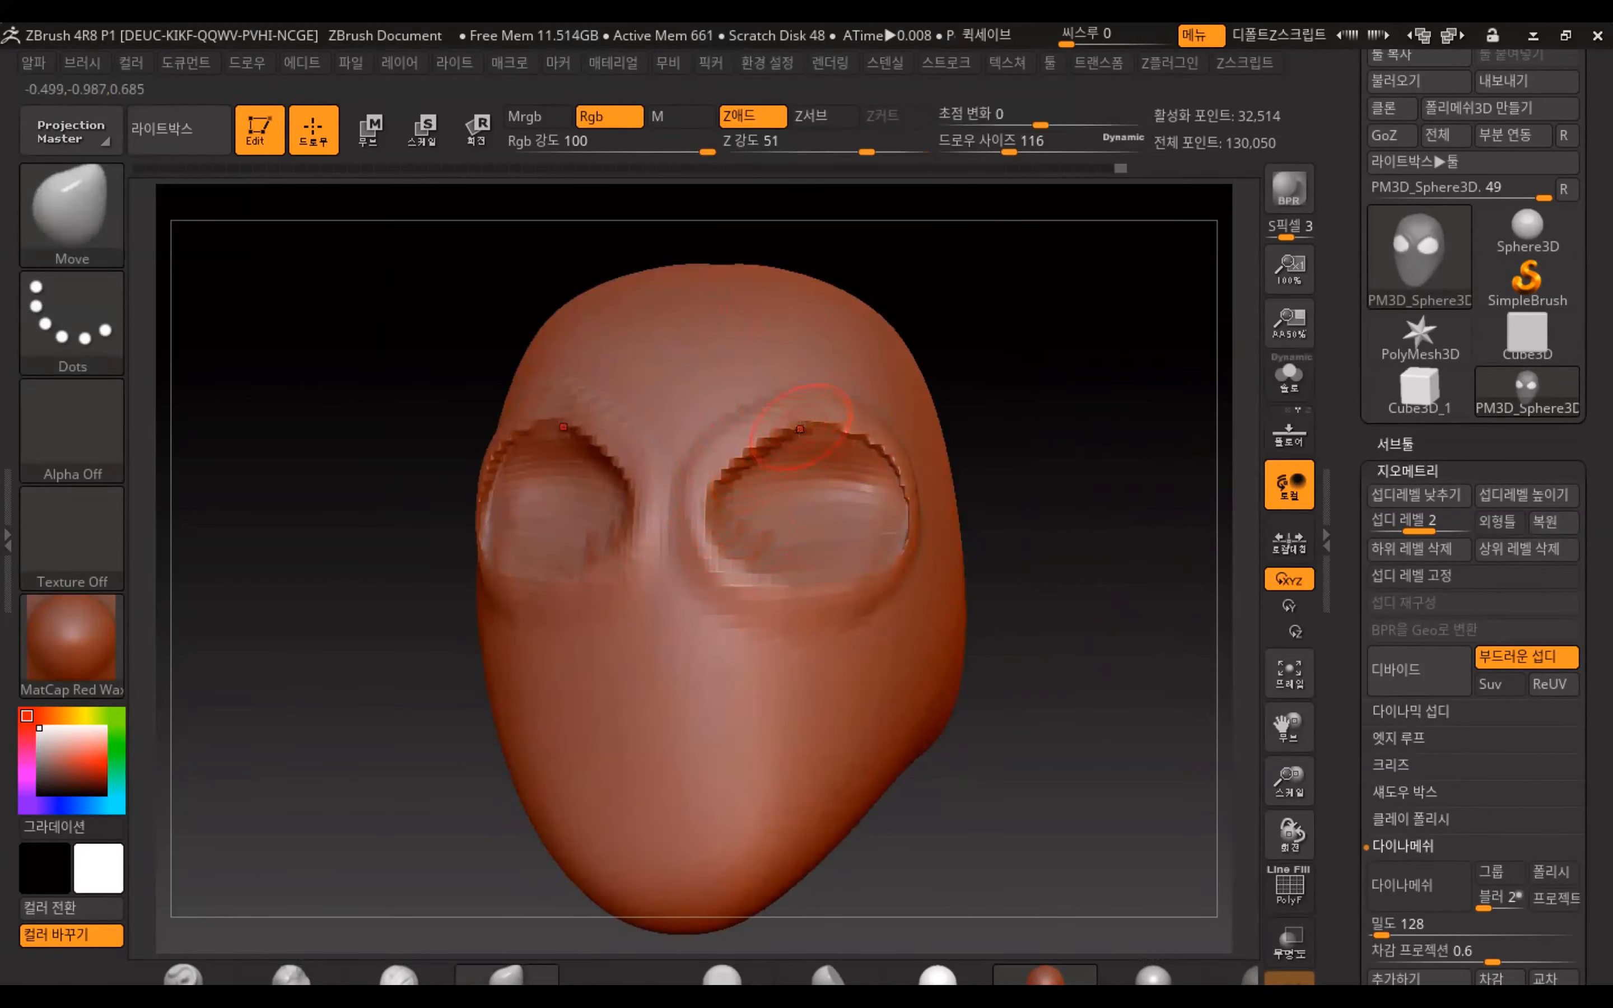
shift+drag(723, 490, 780, 426)
mouse_move(913, 502)
shift+mouse_down()
mouse_move(881, 486)
mouse_move(900, 480)
shift+mouse_up()
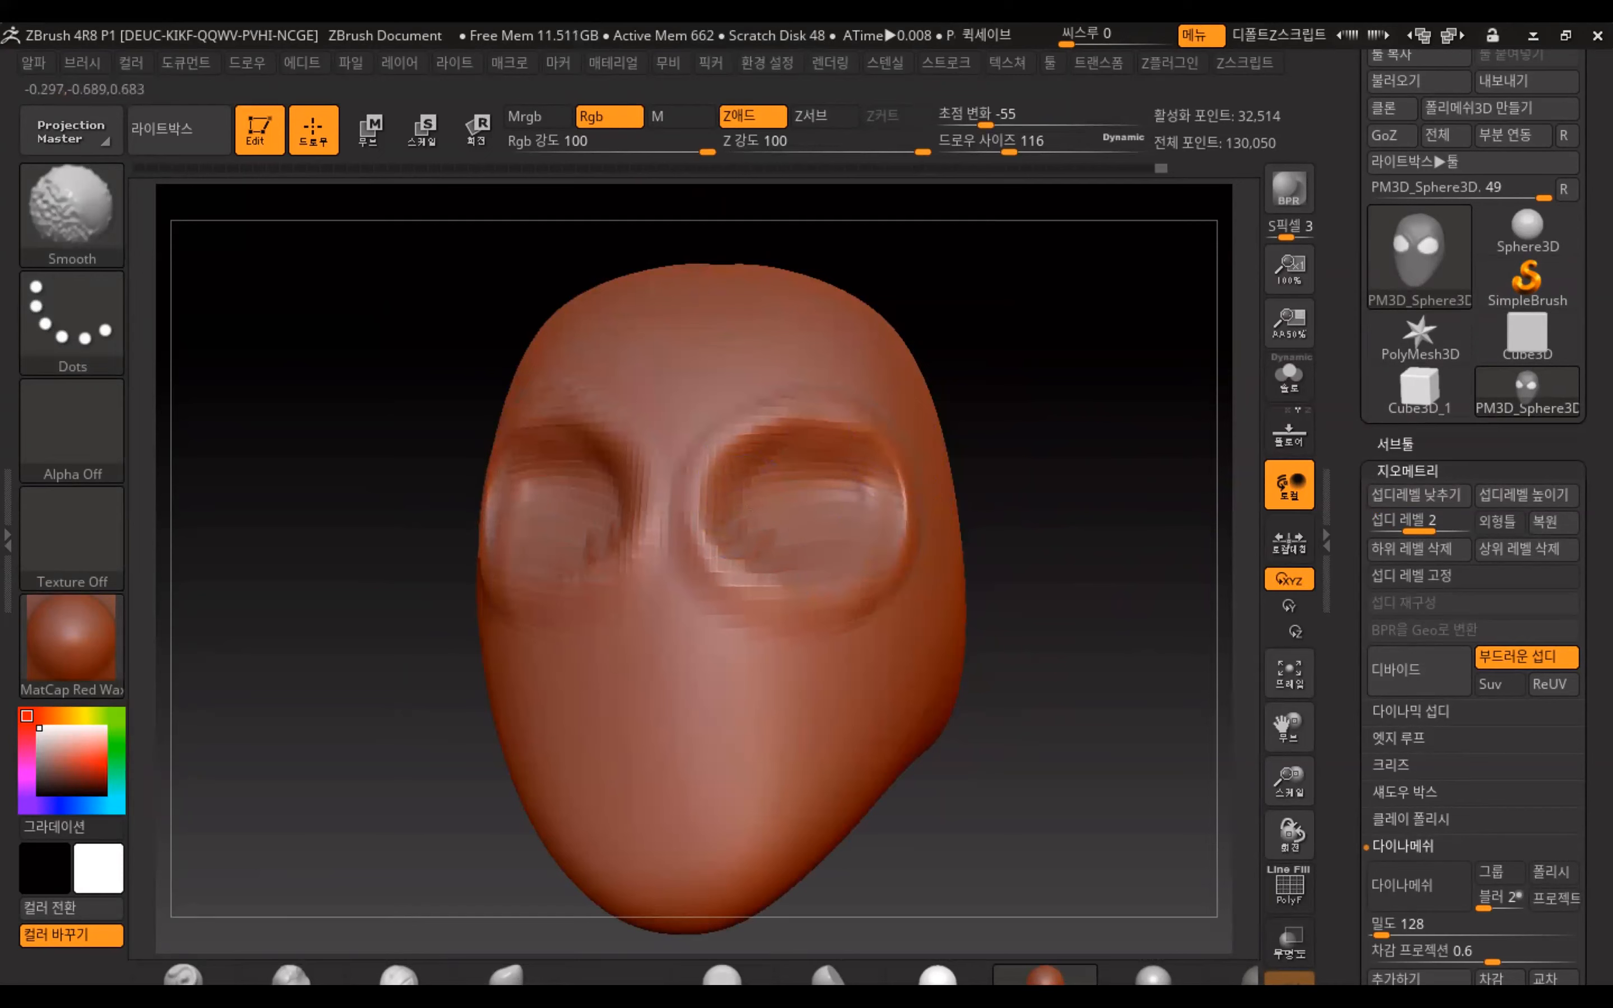
shift+drag(707, 553, 772, 599)
Smooth the eye socket's rim and interior from the other side of the head, and switch to the ClayBuildup brush
mouse_move(1128, 450)
mouse_down()
mouse_move(1287, 467)
mouse_move(1259, 467)
mouse_up()
shift+drag(567, 505, 549, 500)
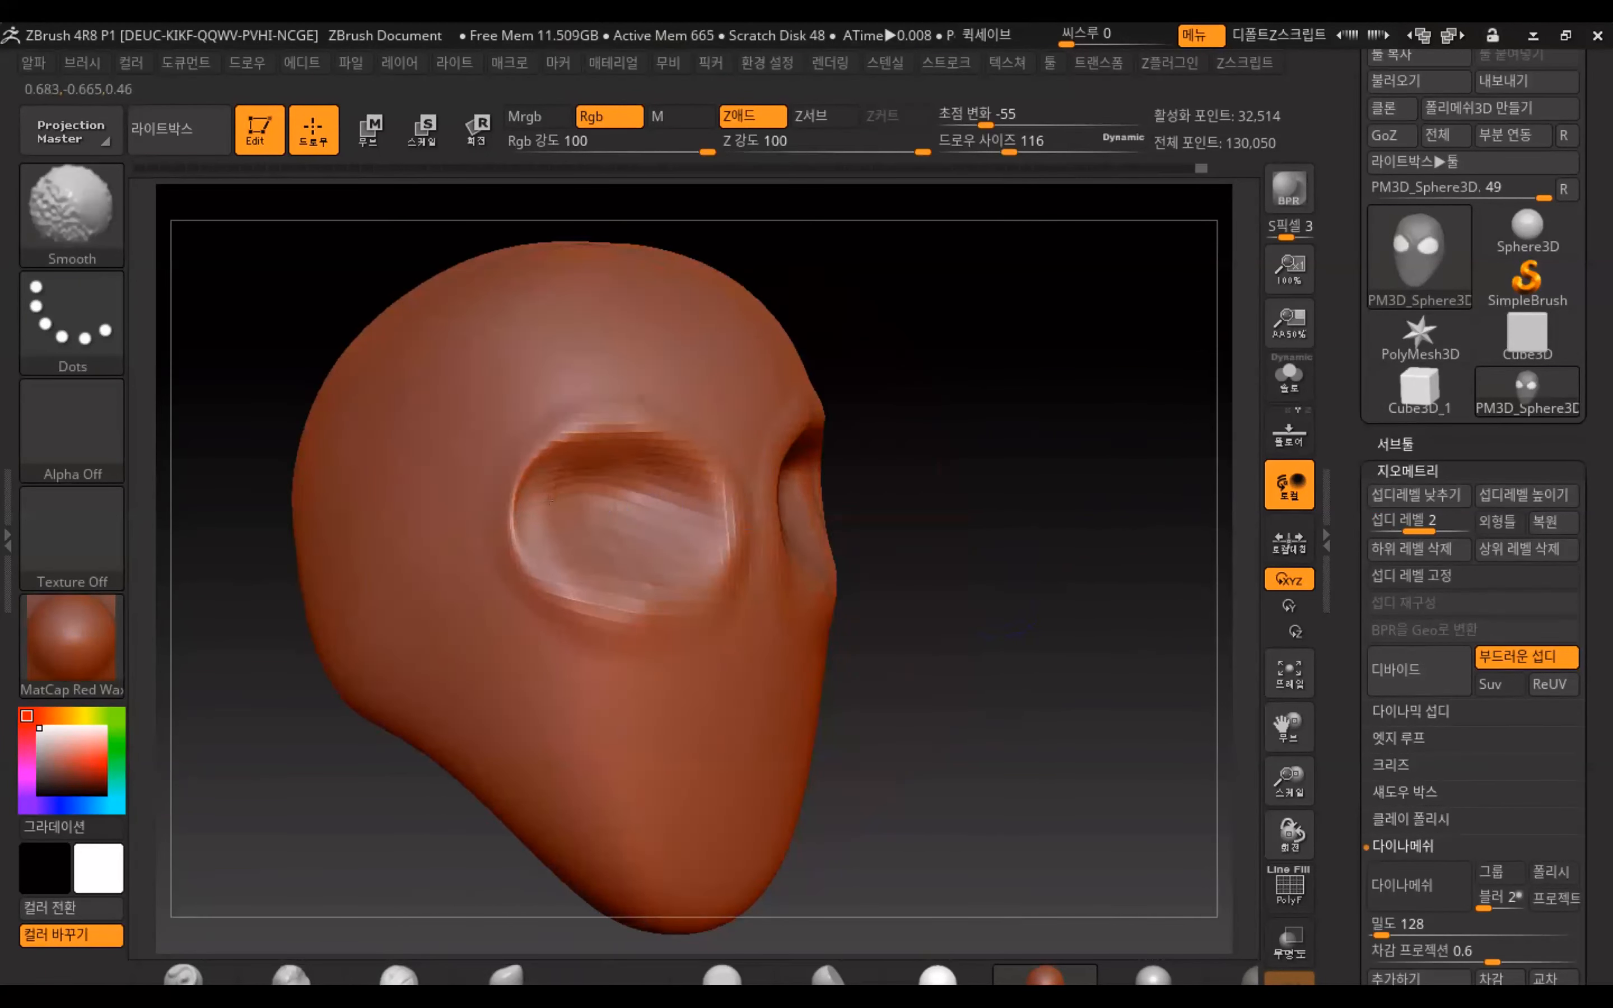
shift+drag(597, 427, 737, 547)
mouse_move(1040, 460)
mouse_down()
mouse_move(873, 443)
mouse_move(1063, 427)
mouse_move(1000, 380)
mouse_up()
mouse_move(1123, 406)
mouse_down()
mouse_move(1094, 434)
mouse_move(1109, 457)
mouse_up()
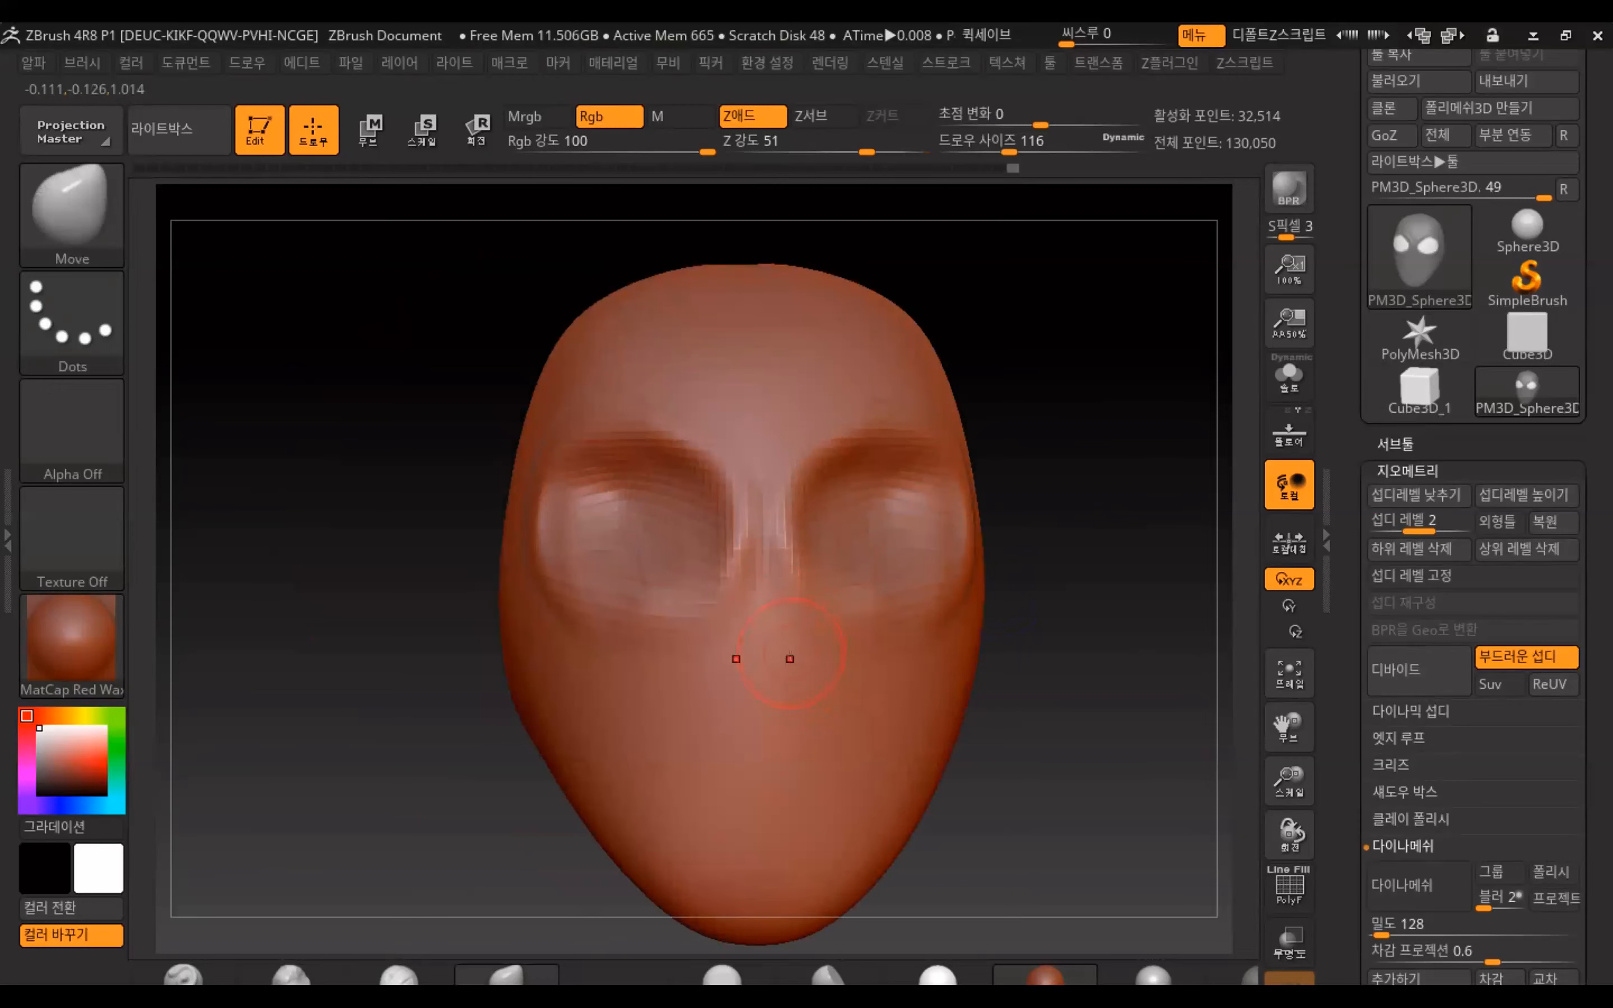
click(427, 970)
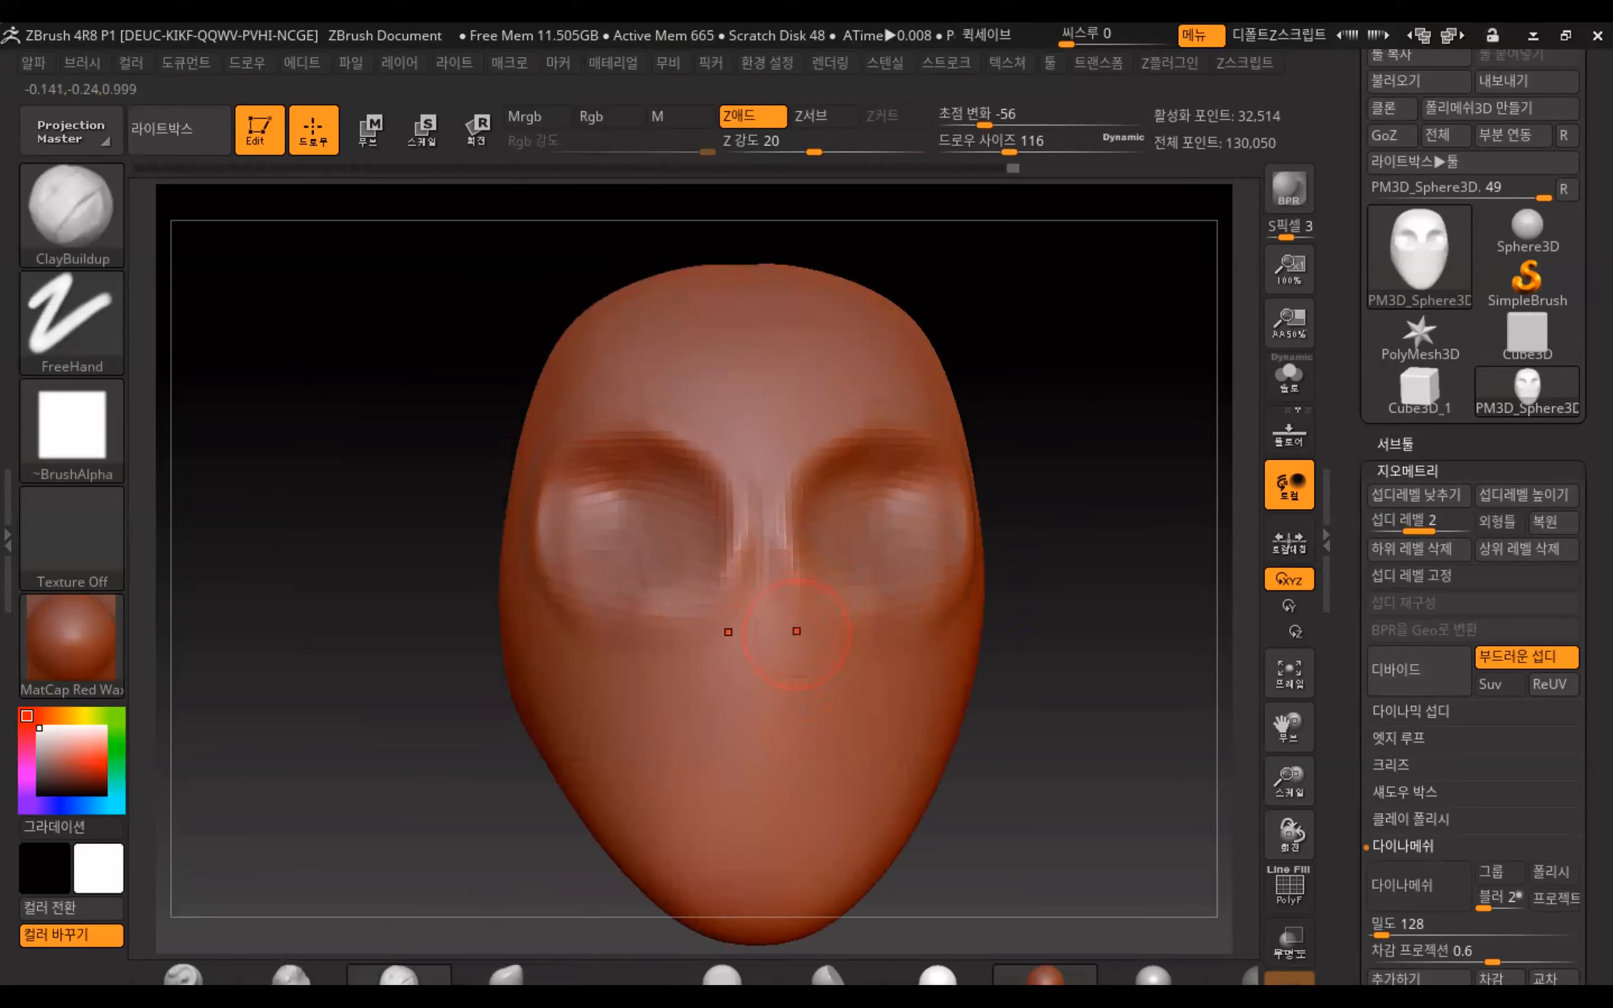
drag(765, 645, 763, 679)
mouse_move(784, 617)
mouse_down()
mouse_move(790, 693)
mouse_move(766, 699)
mouse_move(771, 547)
mouse_up()
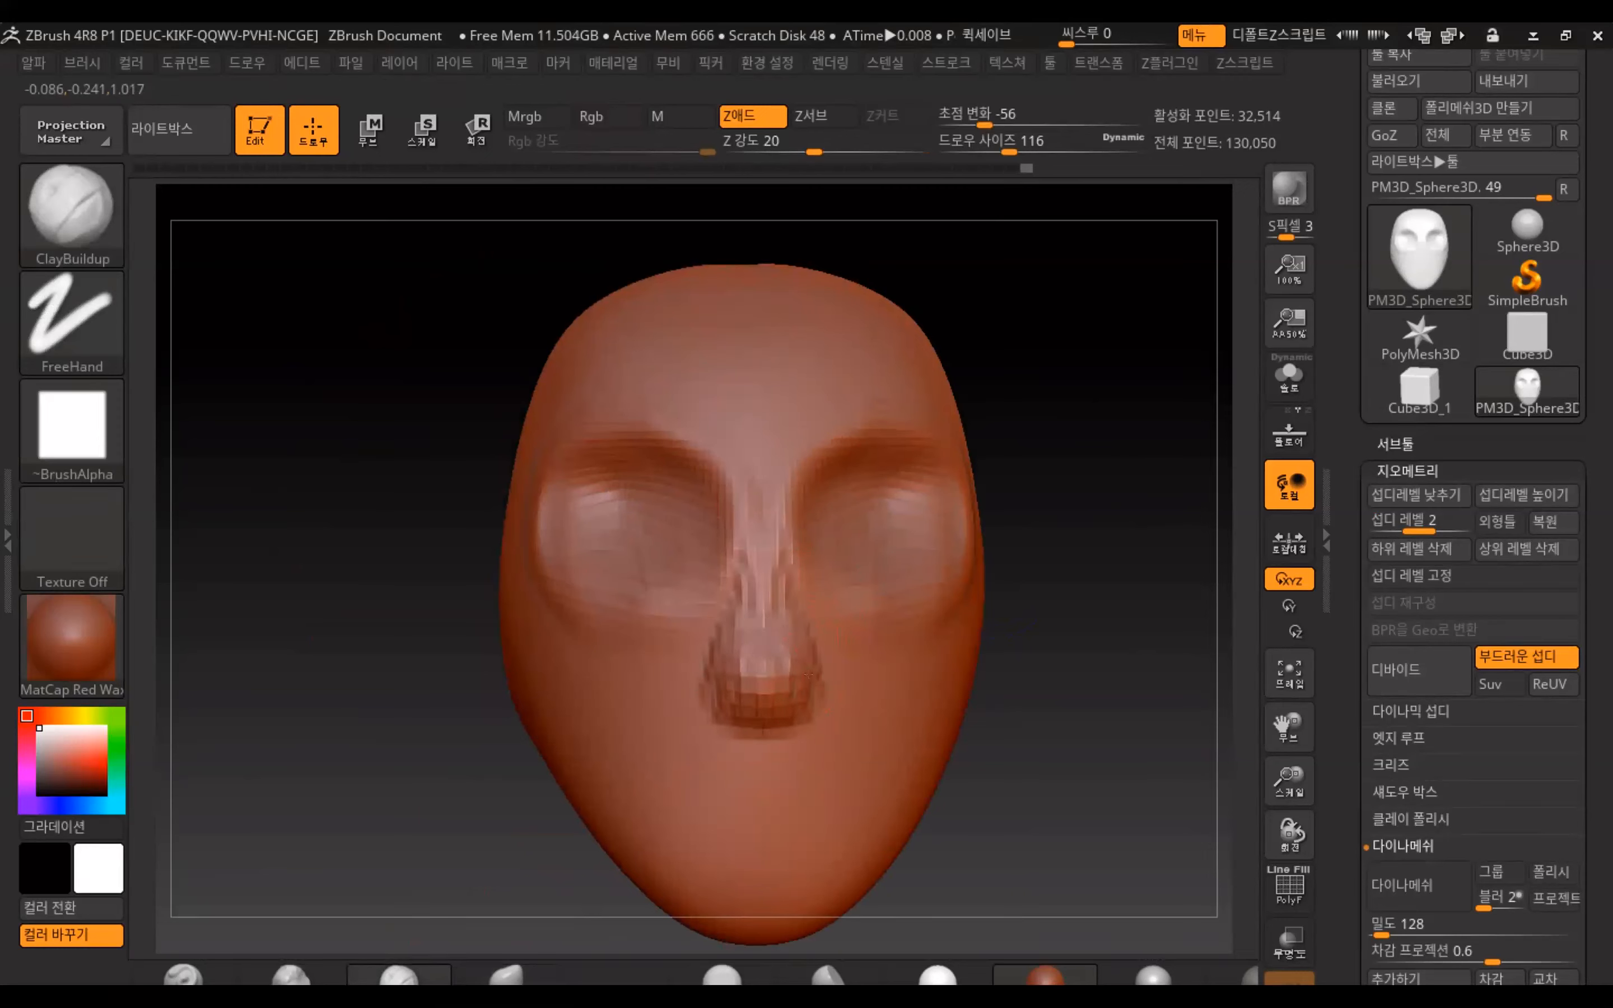
key(ctrl+z)
key(ctrl+z)
key(ctrl+z)
key(ctrl+z)
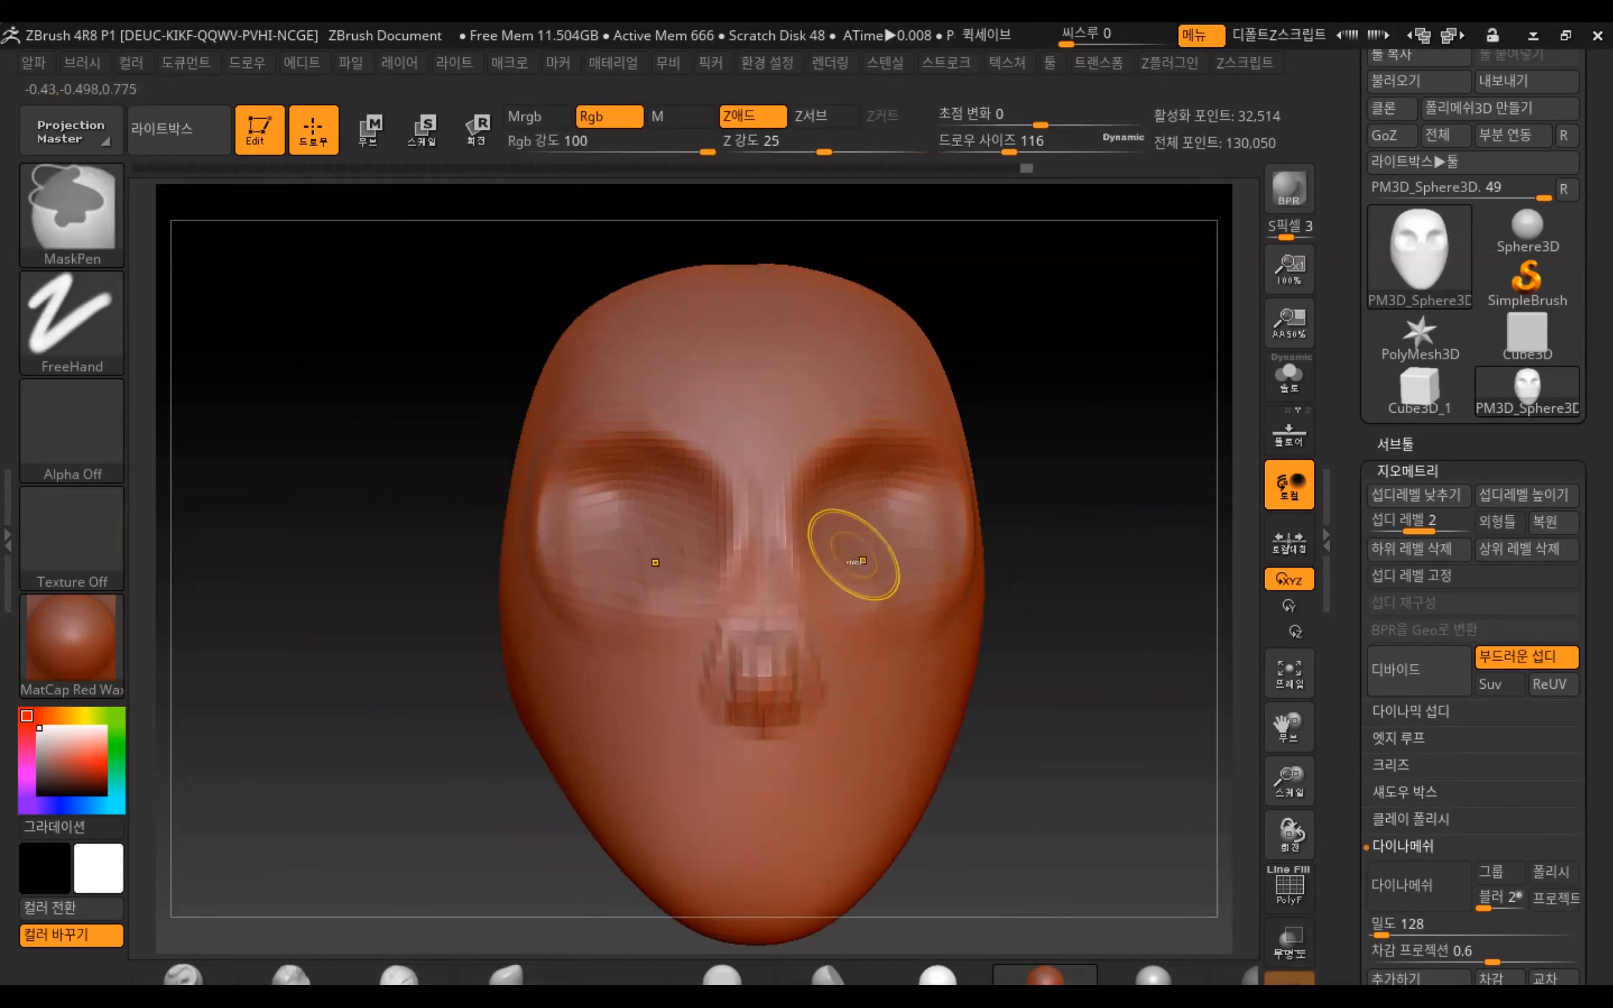
key(ctrl+z)
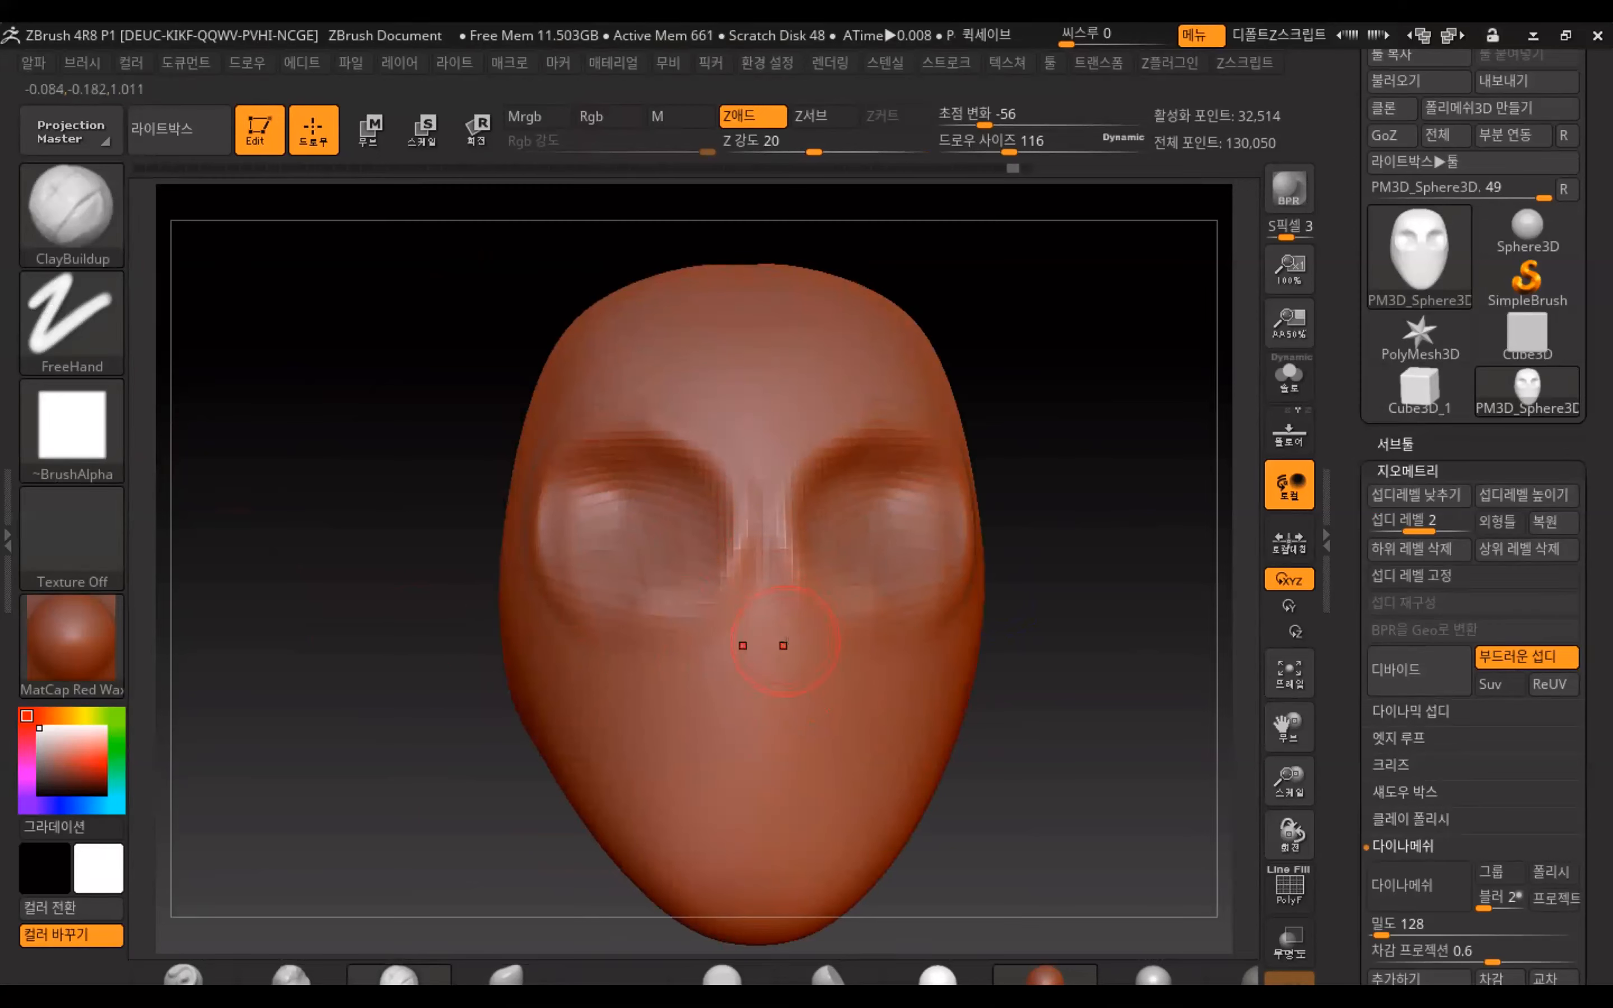
Build up the nose tip and bridge with the ClayBuildup brush at draw size 116, and smooth the nose
mouse_move(784, 633)
mouse_down()
mouse_move(767, 690)
mouse_move(790, 634)
mouse_move(740, 693)
mouse_move(786, 638)
mouse_move(824, 730)
mouse_move(807, 760)
mouse_move(767, 667)
mouse_move(781, 746)
mouse_move(761, 714)
mouse_move(767, 740)
mouse_up()
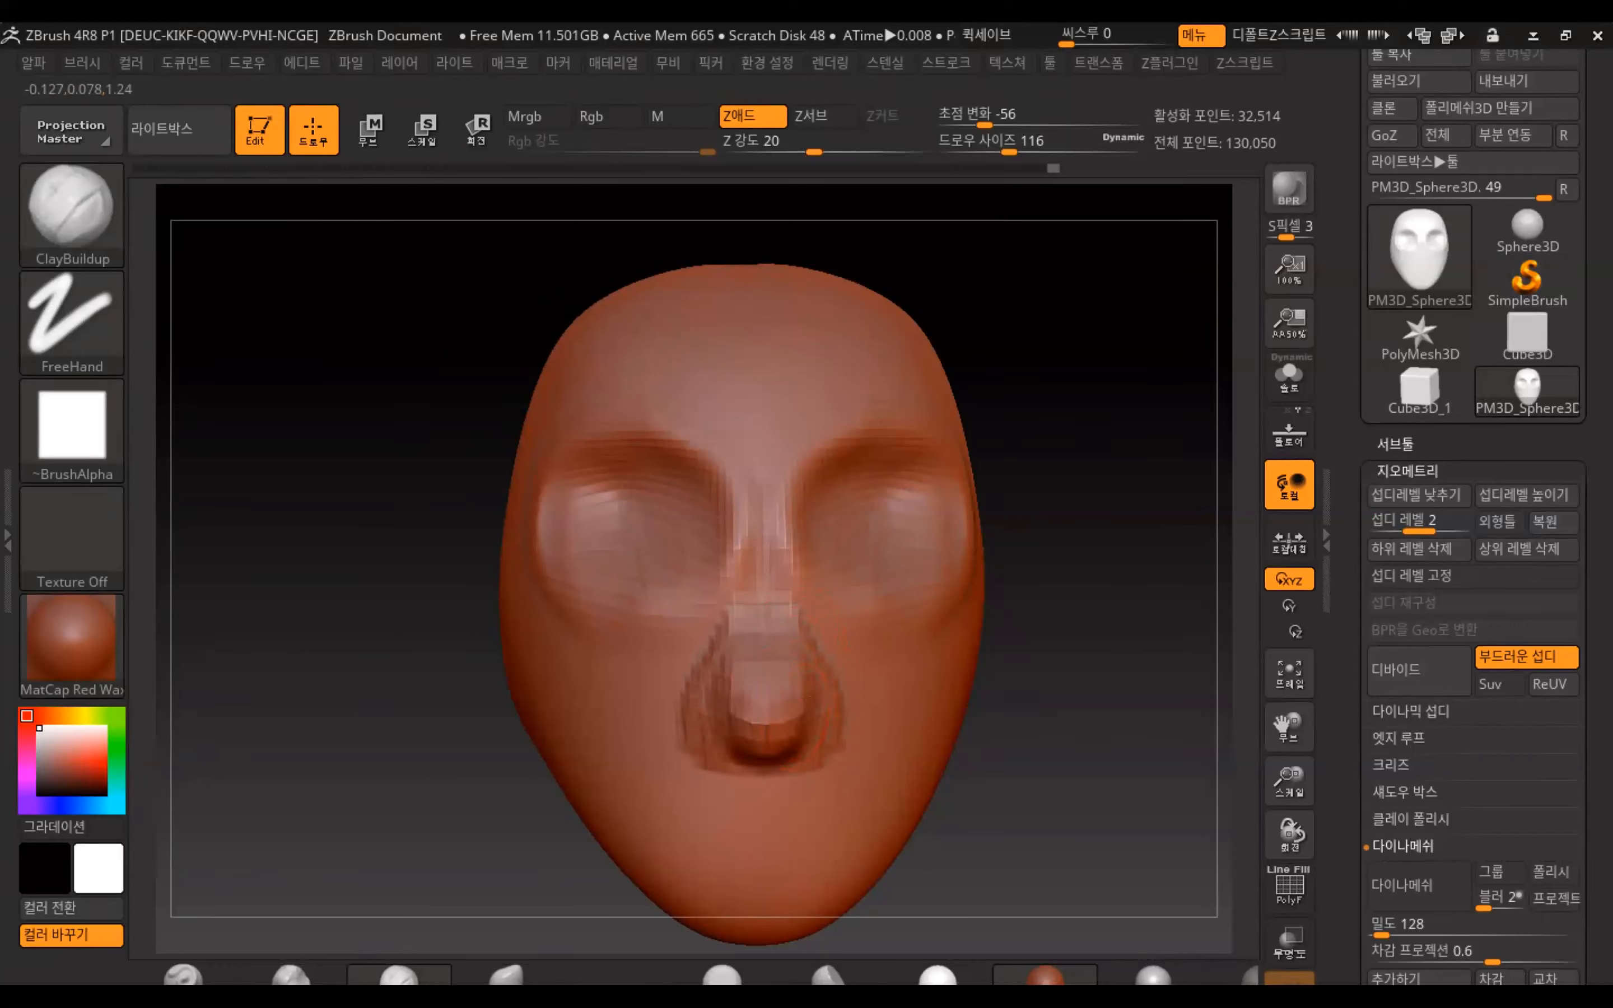
drag(823, 676, 804, 648)
mouse_move(781, 584)
mouse_down()
mouse_move(764, 540)
mouse_move(773, 613)
mouse_up()
mouse_move(764, 532)
shift+mouse_down()
mouse_move(706, 739)
mouse_move(781, 755)
shift+mouse_up()
Build up the brow ridge above the eye sockets with the ClayBuildup brush and smooth it into the forehead
mouse_move(1119, 684)
mouse_down()
mouse_move(967, 700)
mouse_move(1000, 734)
mouse_move(1062, 745)
mouse_up()
alt+drag(747, 504, 670, 432)
mouse_move(613, 510)
mouse_down()
mouse_move(683, 459)
mouse_move(752, 356)
mouse_move(770, 398)
mouse_move(804, 365)
mouse_move(763, 329)
mouse_move(917, 374)
mouse_up()
shift+drag(820, 364, 753, 380)
shift+drag(834, 325, 972, 377)
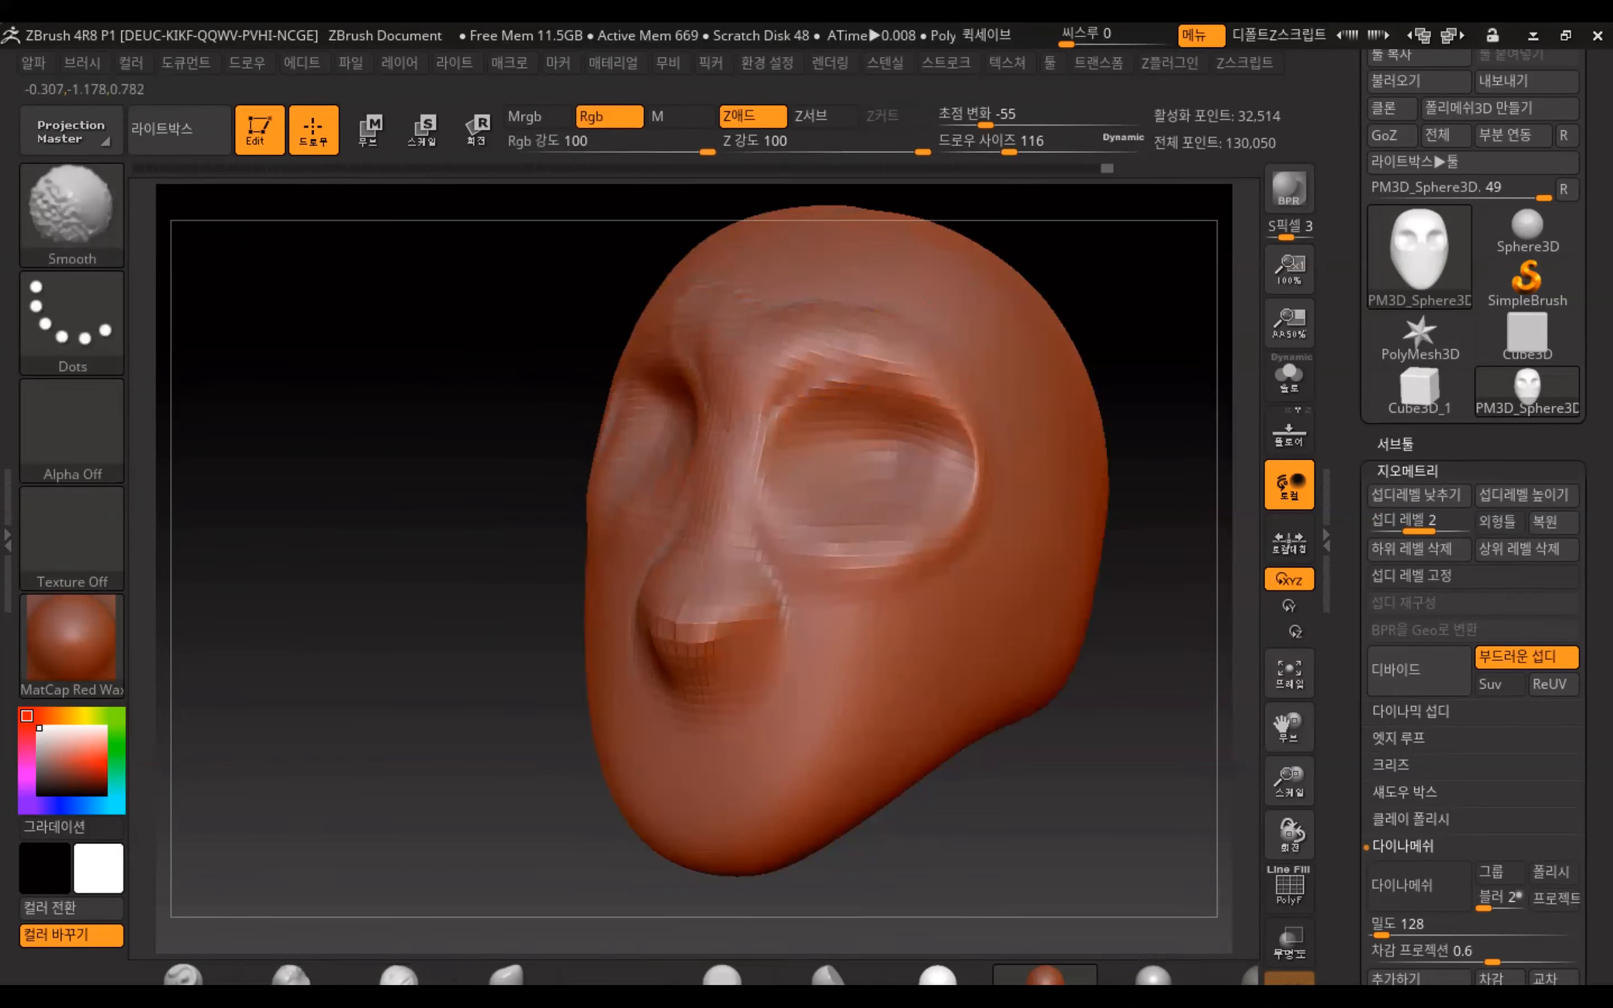
shift+drag(827, 291, 796, 364)
Pull the nose tip and bridge outward in profile with the Move brush at draw size 240
mouse_move(567, 634)
mouse_down()
mouse_move(530, 657)
mouse_move(520, 690)
mouse_move(494, 620)
mouse_up()
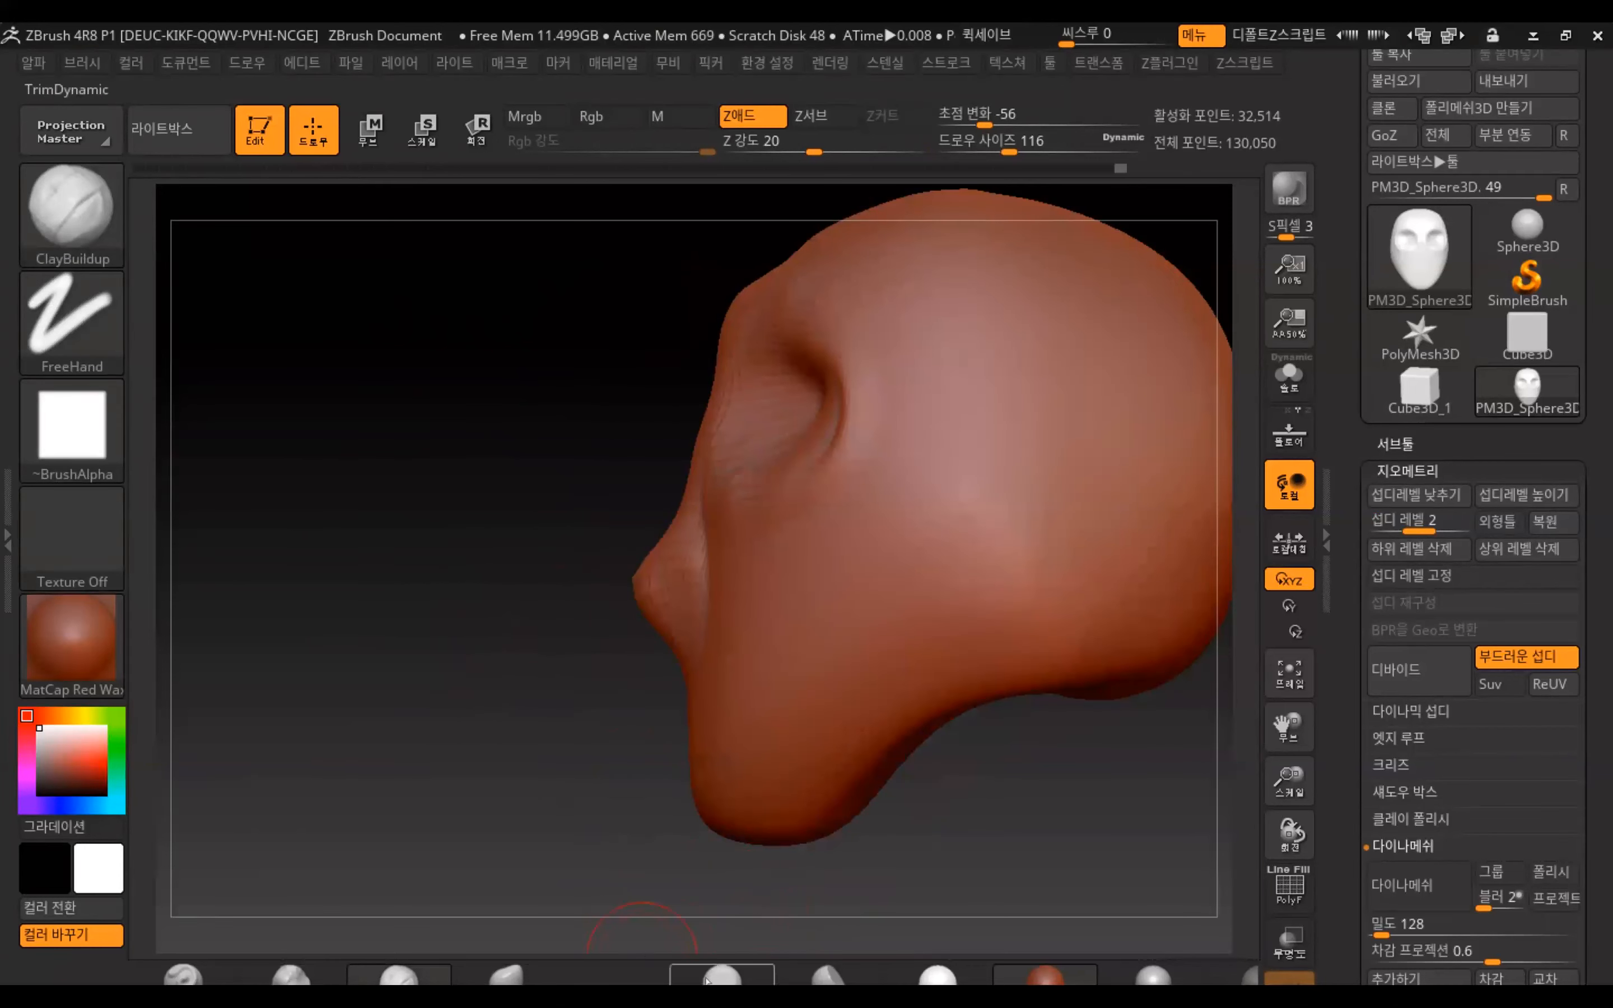
key(b)
key(m)
key(v)
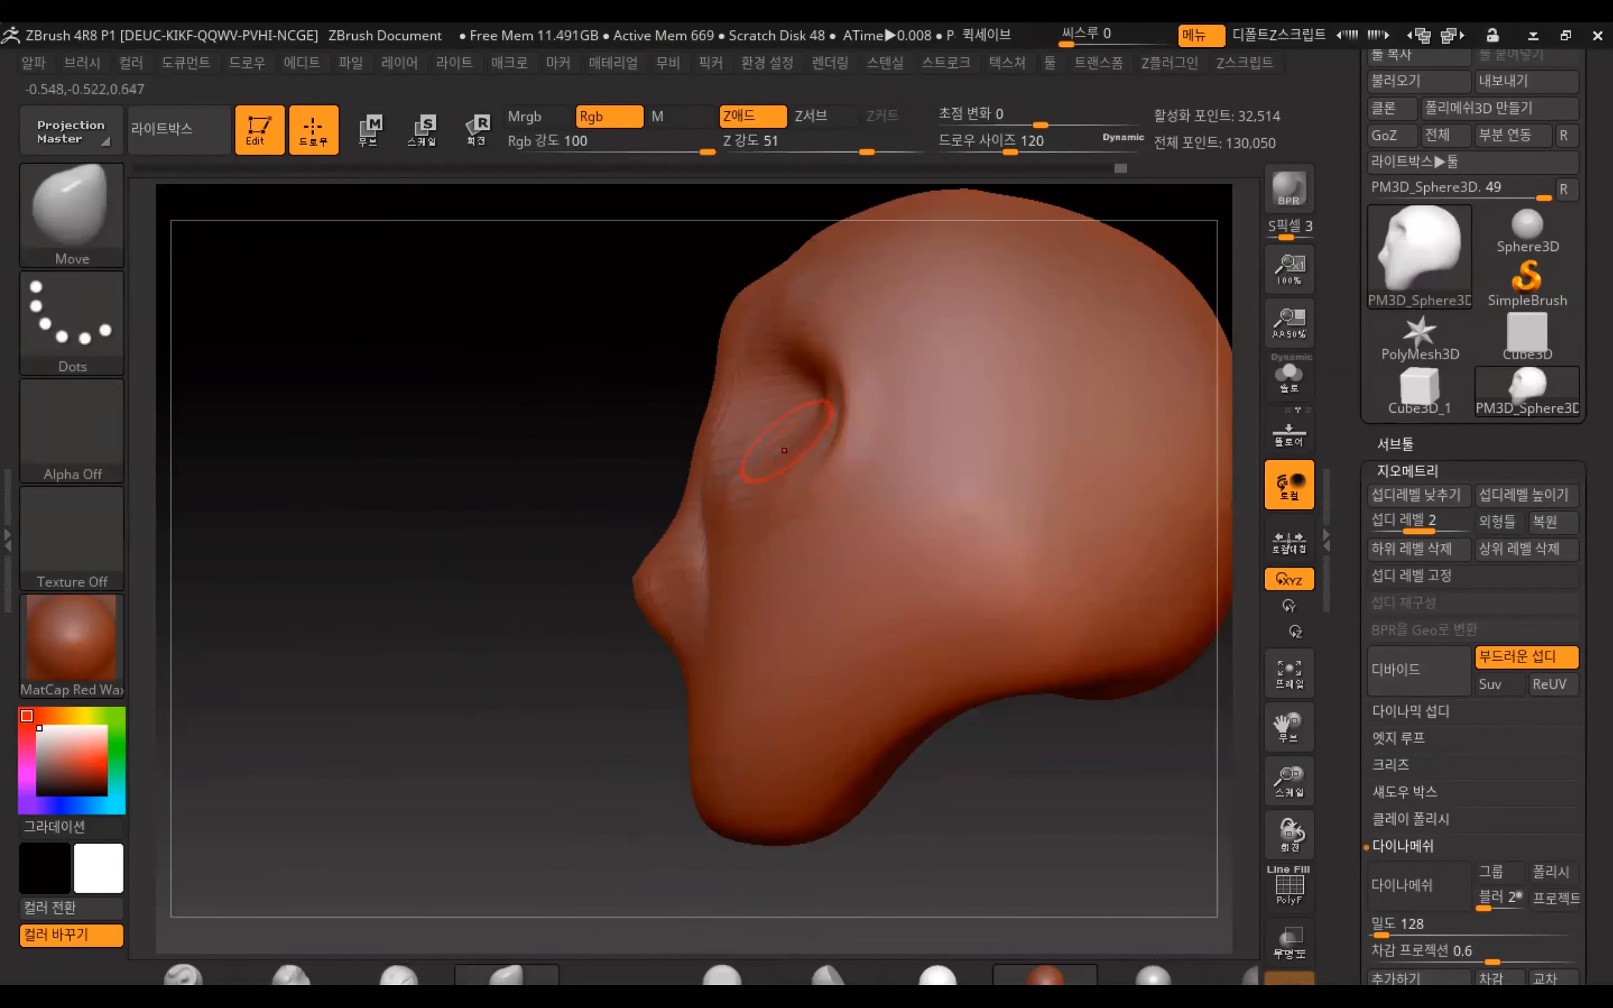
key(bracketright)
key(bracketright)
key(bracketright)
key(bracketright)
key(bracketright)
drag(650, 581, 603, 578)
drag(679, 488, 656, 493)
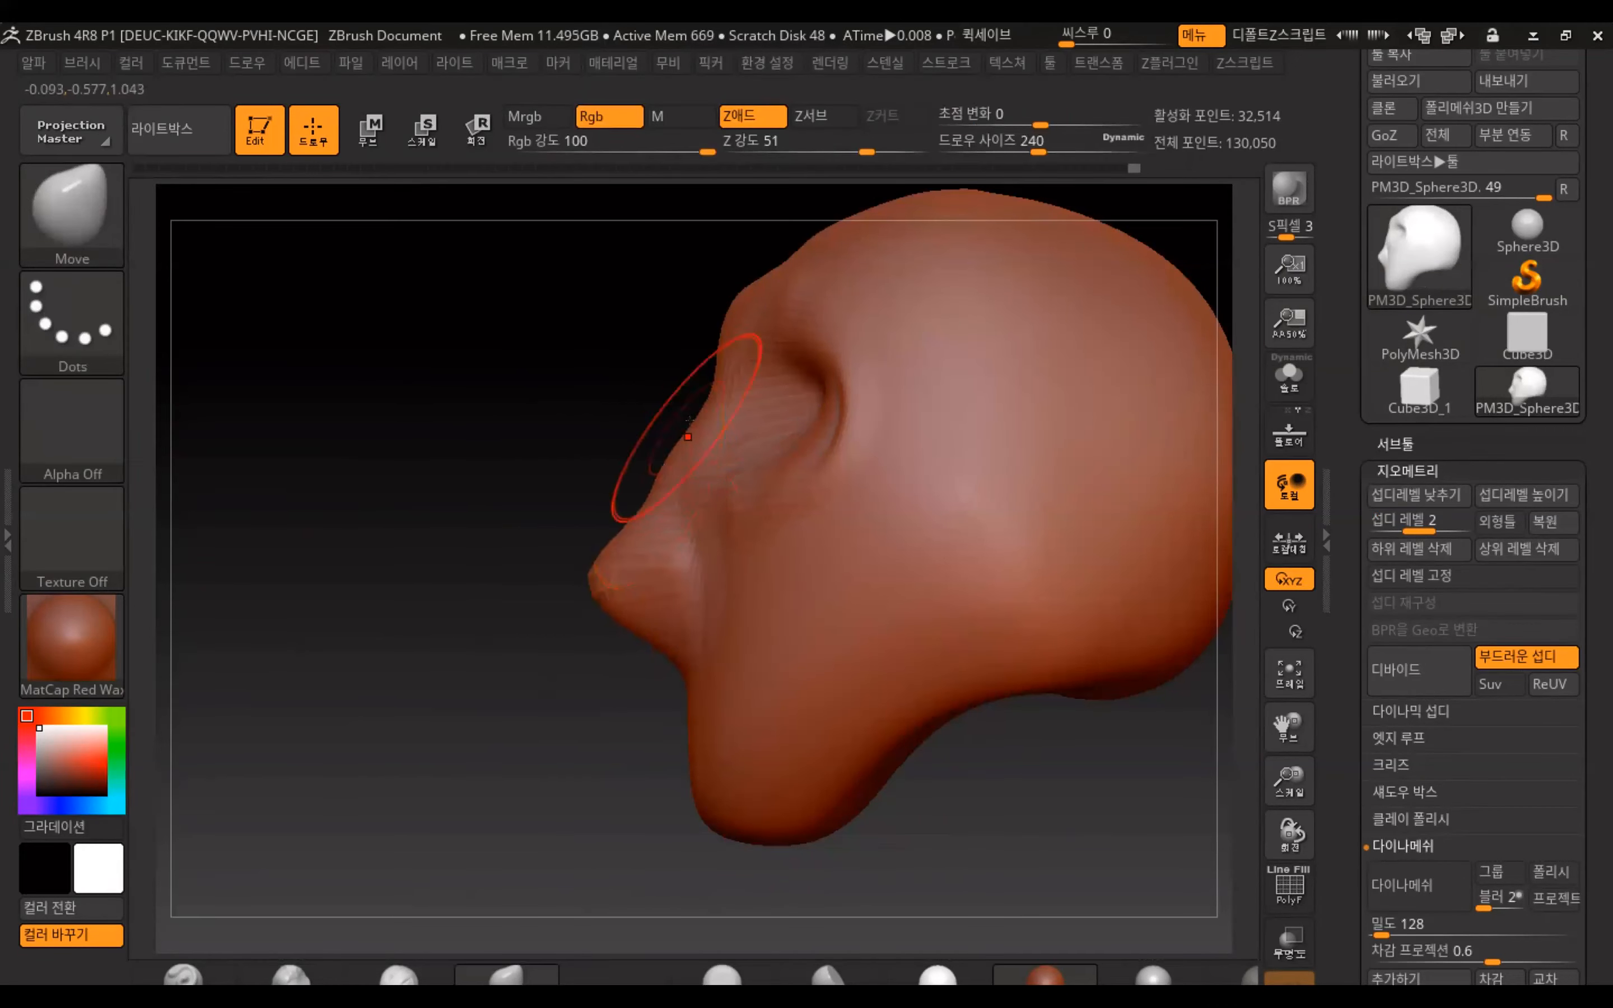
drag(700, 421, 689, 403)
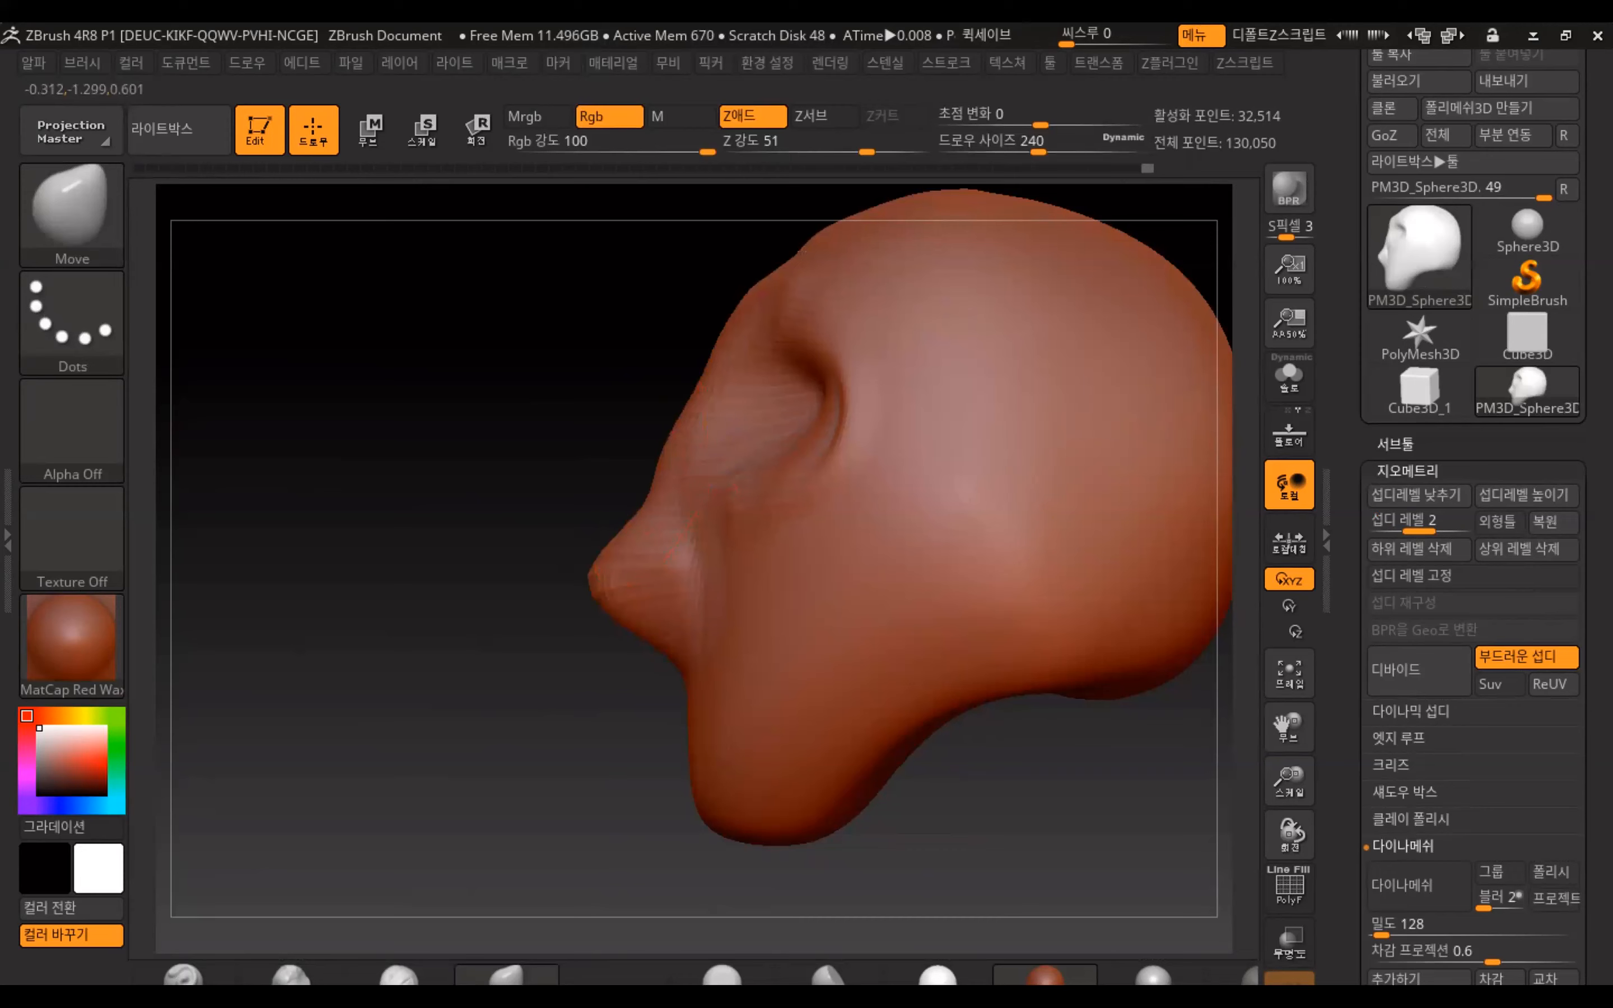
Adjust the forehead shape with the Move brush at draw size 240, and switch to the ClayBuildup brush
mouse_move(597, 343)
mouse_down()
mouse_move(776, 384)
mouse_move(764, 366)
mouse_move(814, 344)
mouse_up()
mouse_move(589, 398)
mouse_down()
mouse_move(677, 399)
mouse_move(646, 357)
mouse_move(667, 414)
mouse_up()
drag(947, 413, 484, 916)
click(399, 974)
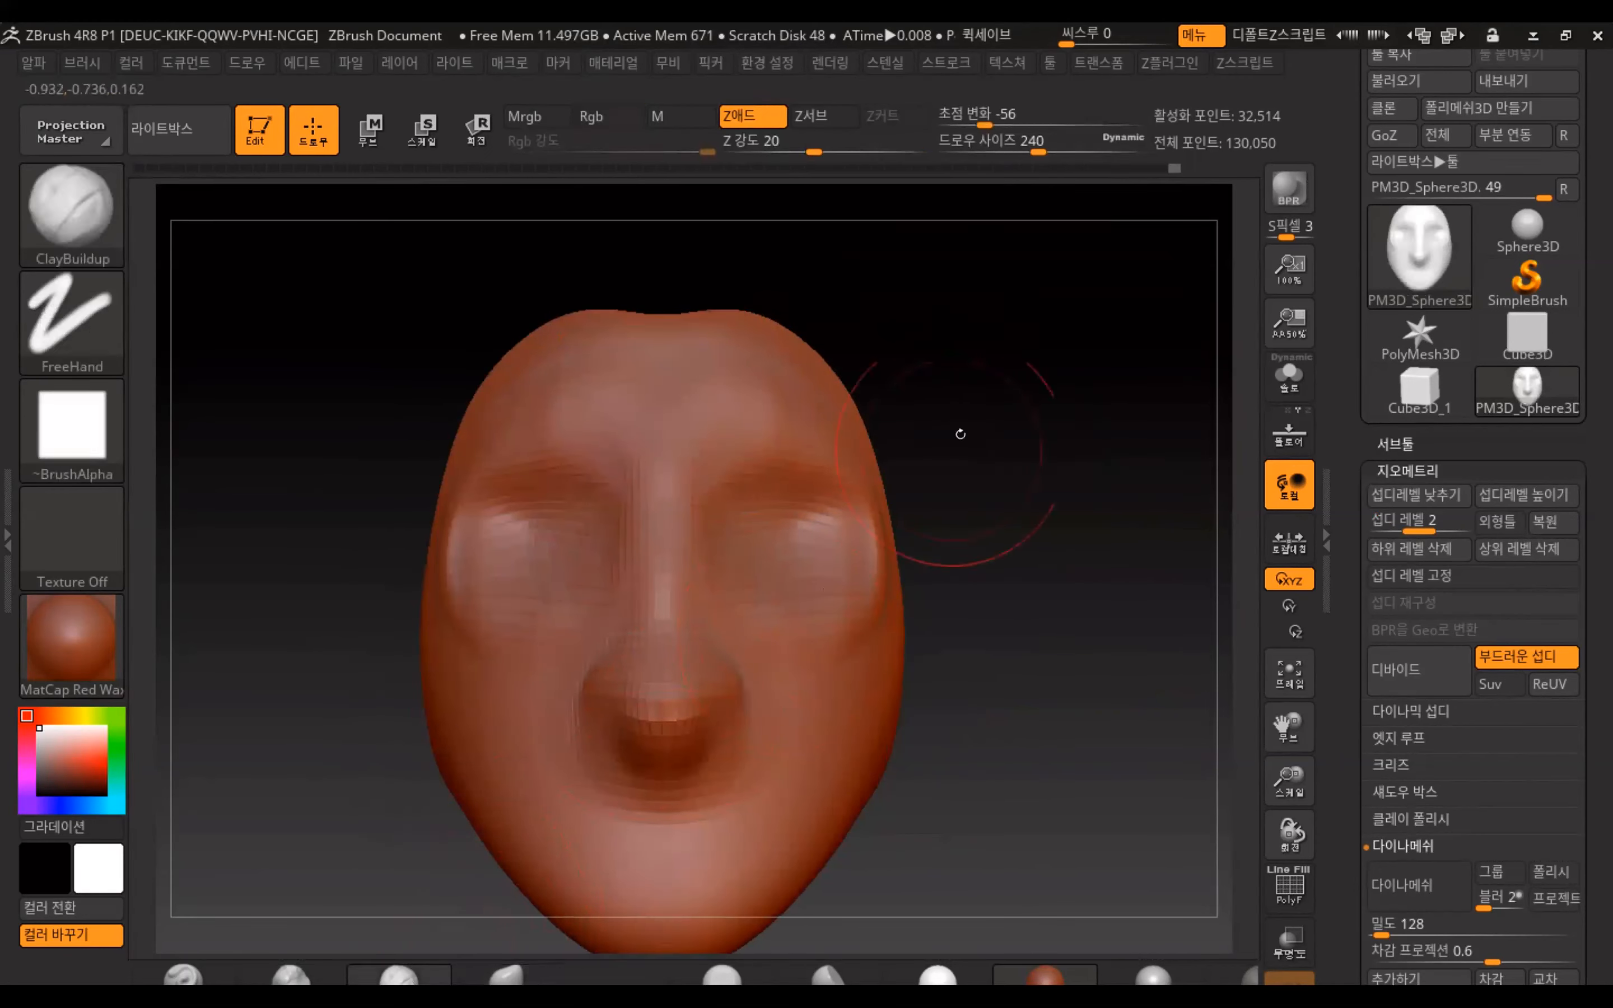
Build up the temple beside the eye socket and the side of the nose bridge with the ClayBuildup brush at draw size about 316
drag(954, 371, 756, 421)
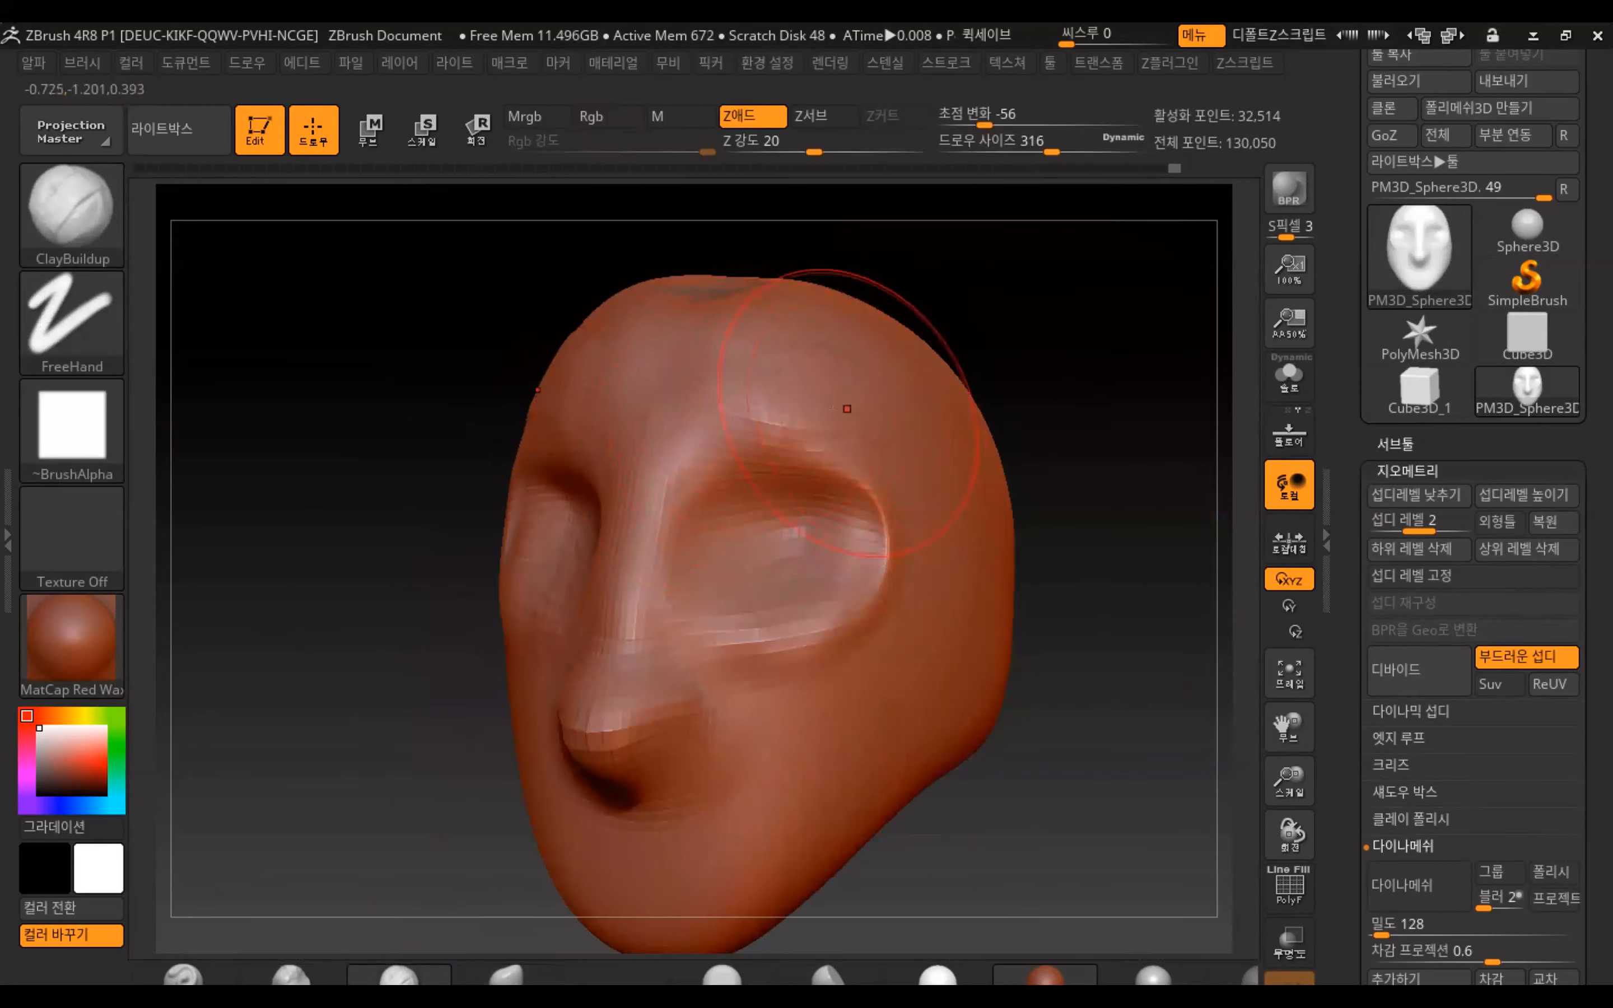
drag(920, 511, 905, 493)
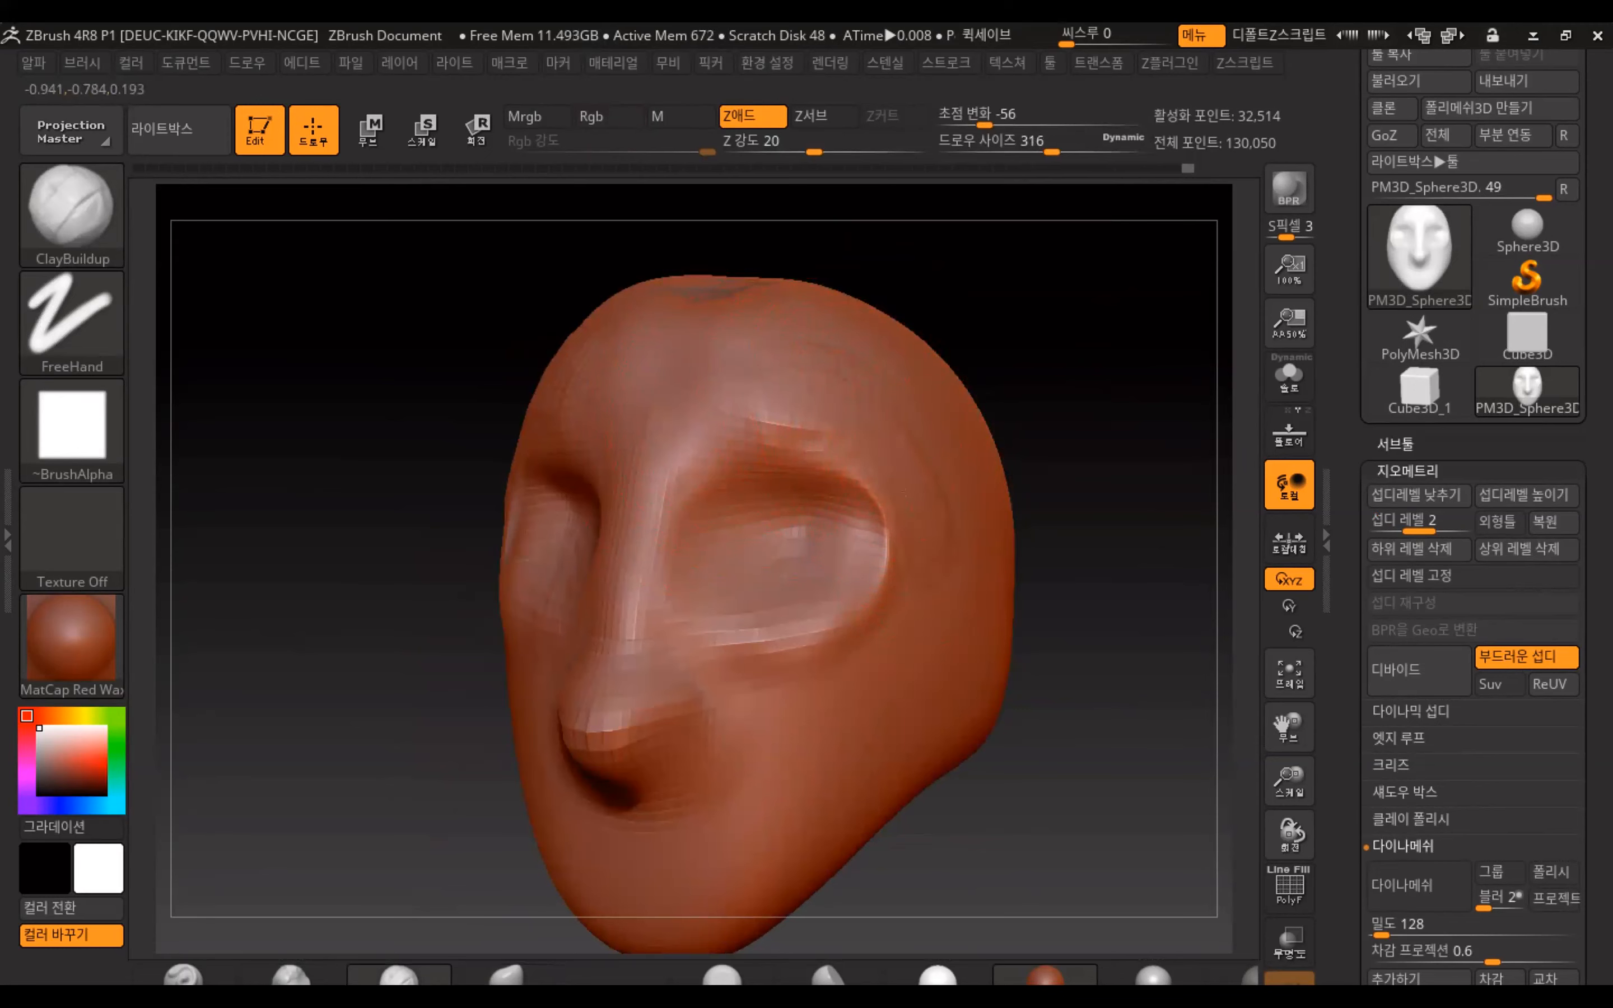
drag(645, 609, 632, 658)
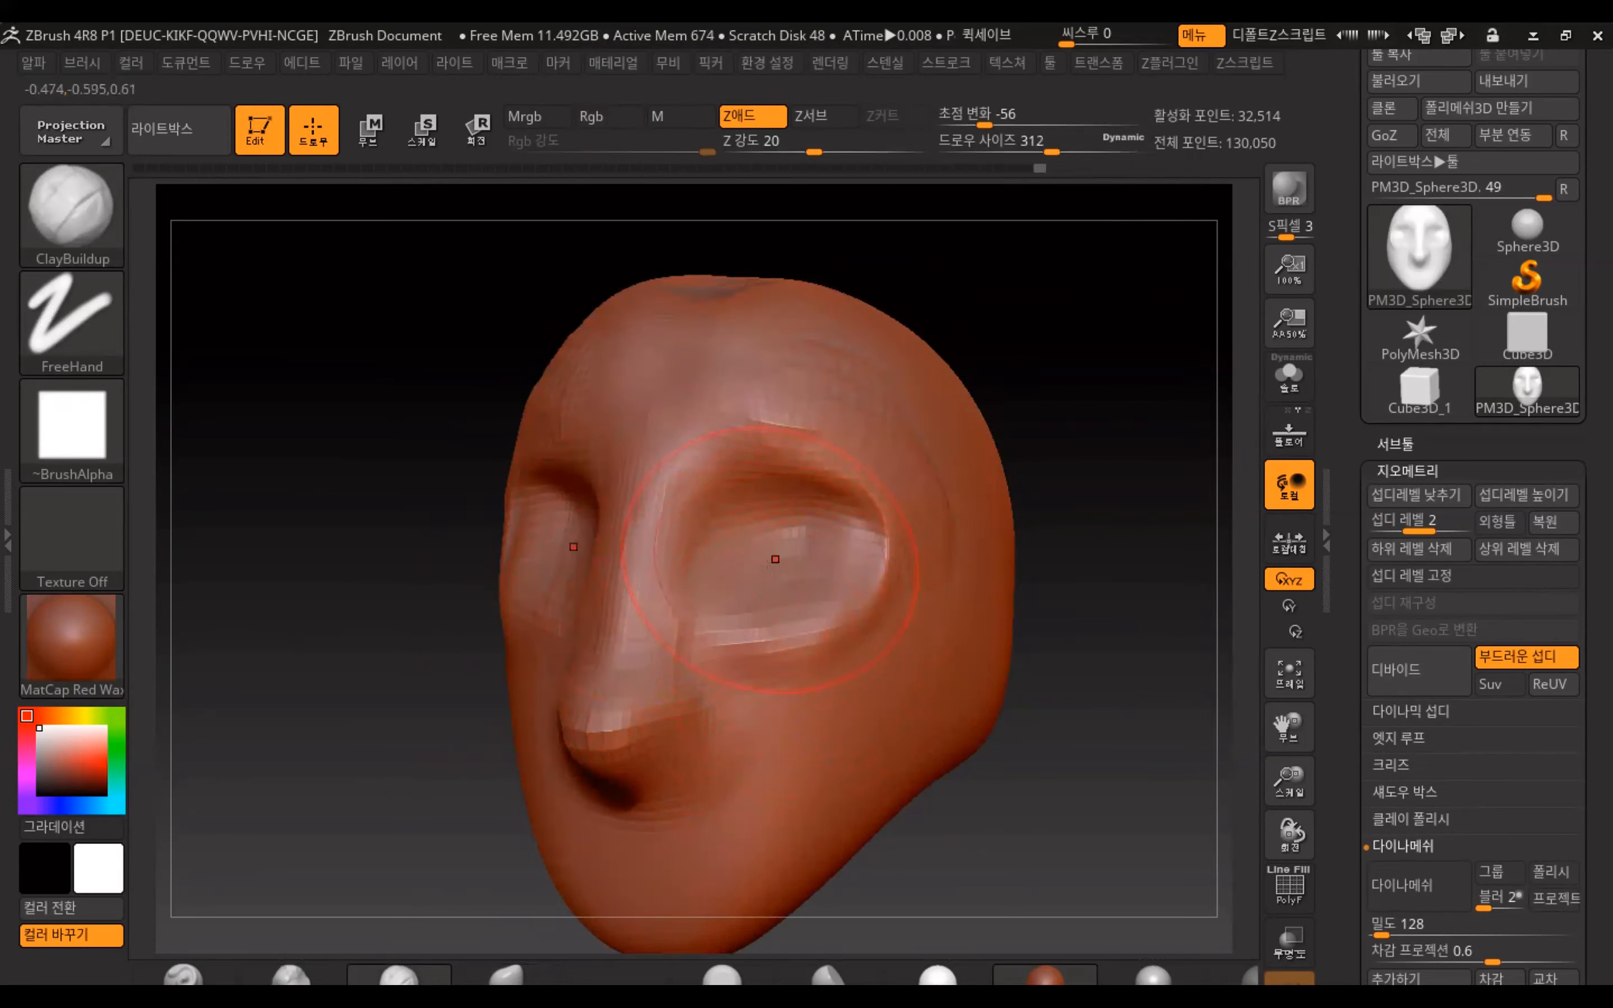
Push the lower inner rim of the eye sockets upward with the Move brush at draw size 236, and switch back to the ClayBuildup brush
click(520, 979)
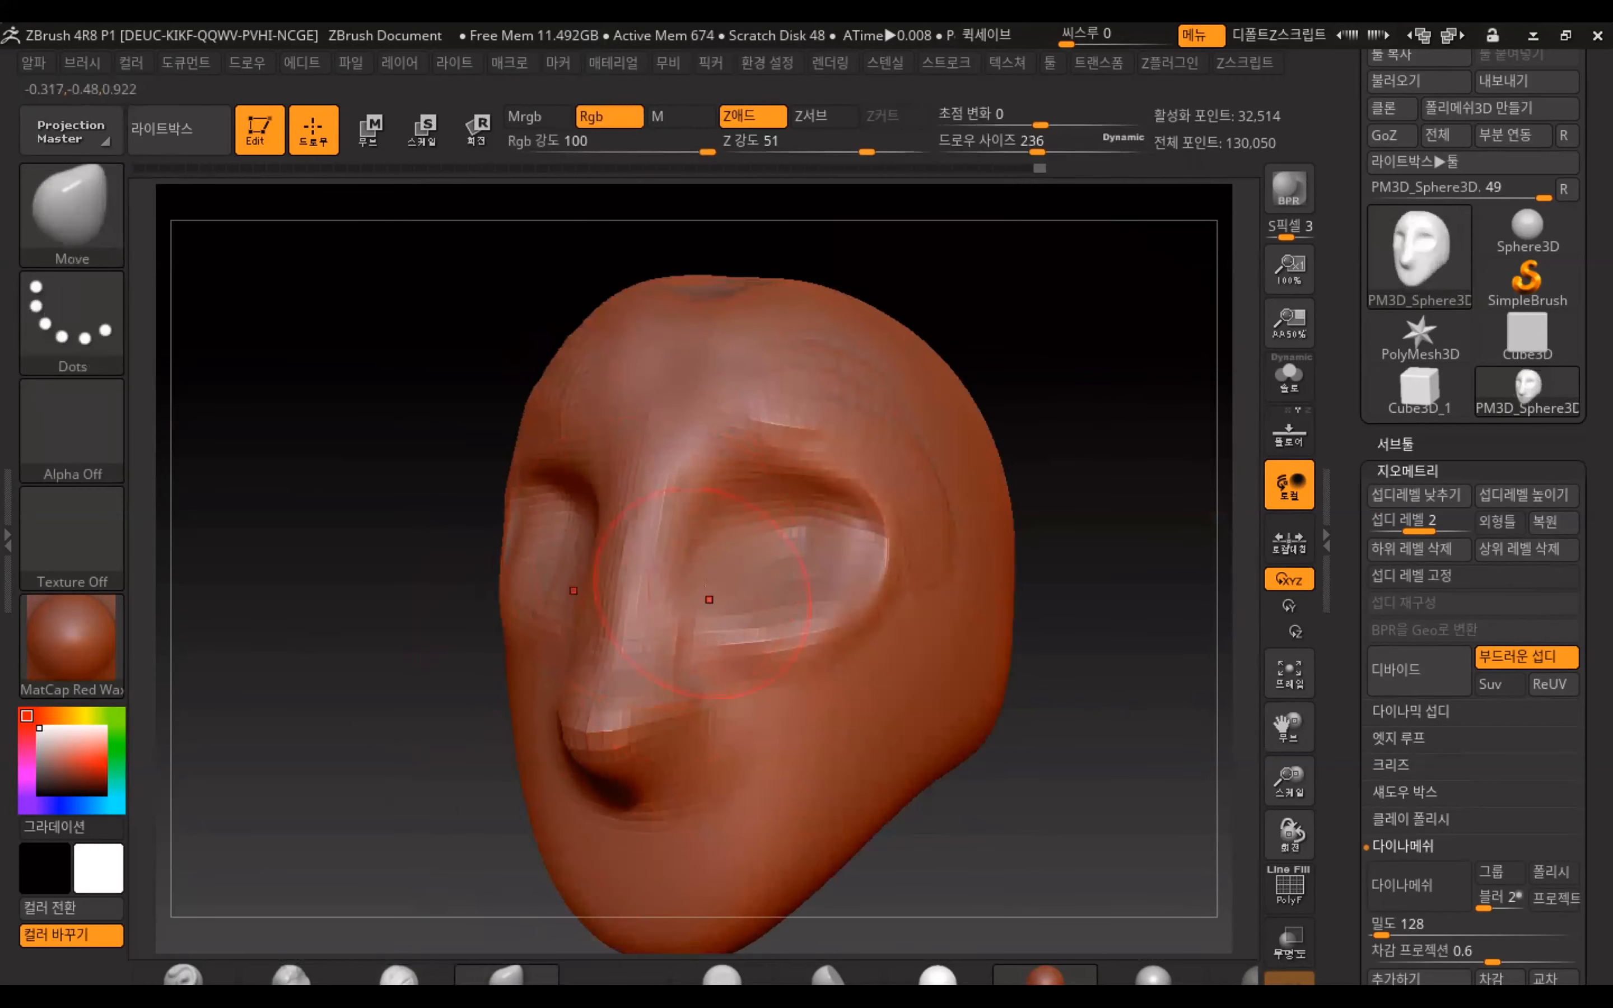
mouse_move(736, 643)
mouse_down()
mouse_move(722, 588)
mouse_move(751, 585)
mouse_move(809, 623)
mouse_up()
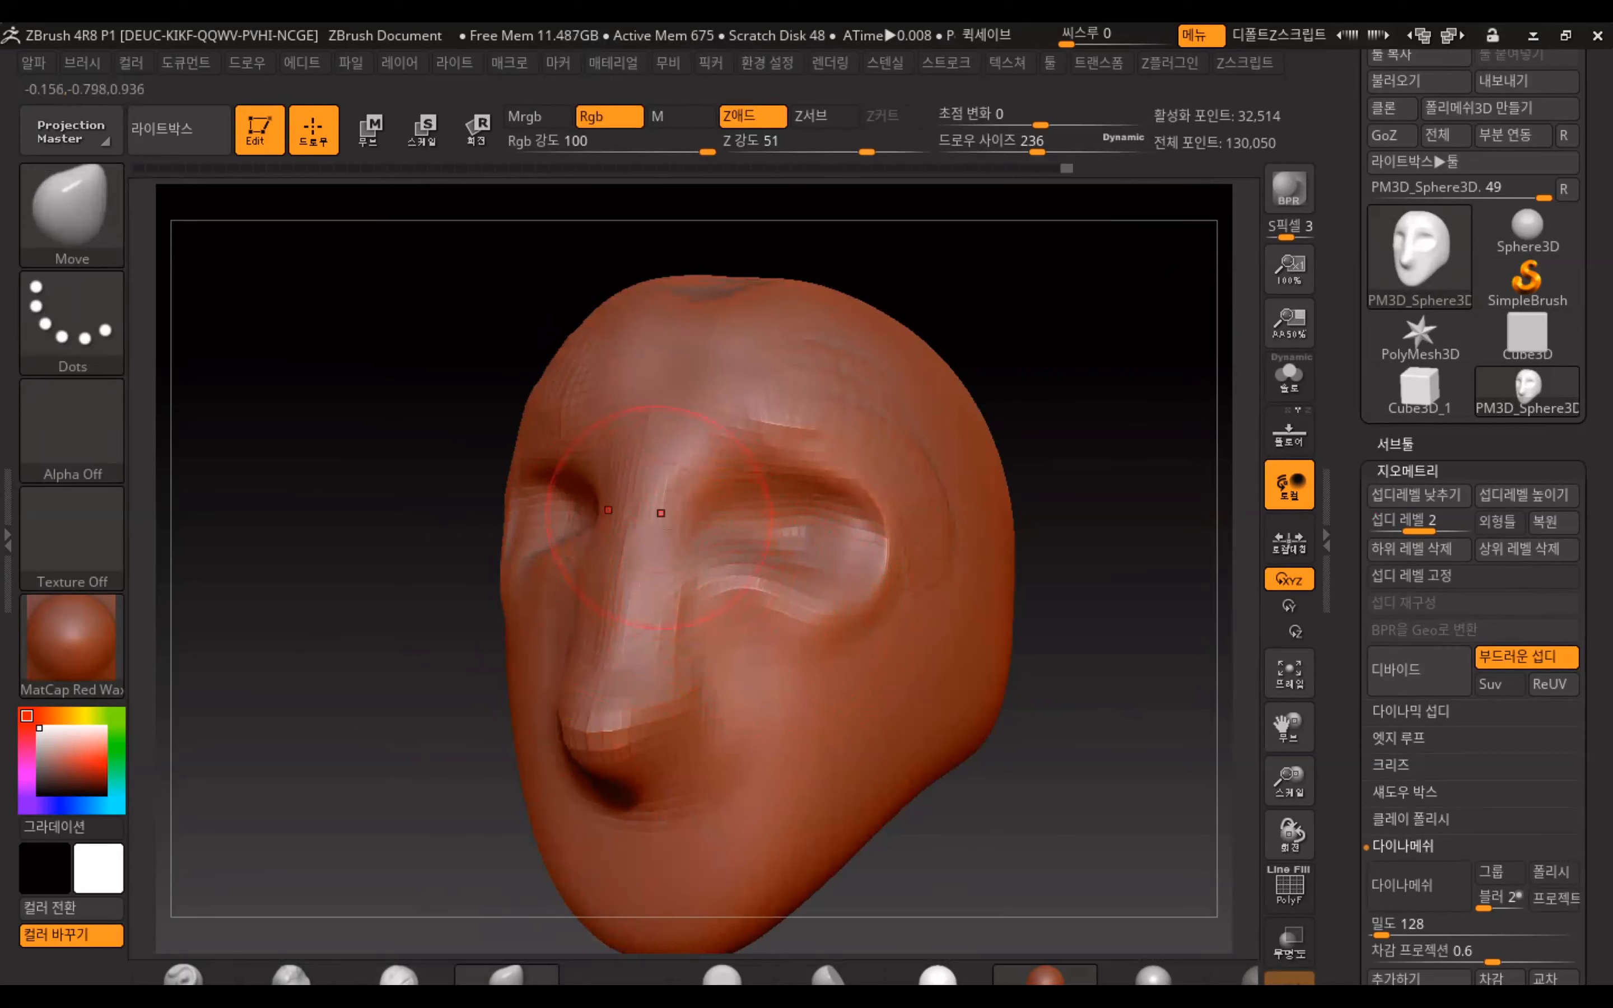
click(388, 970)
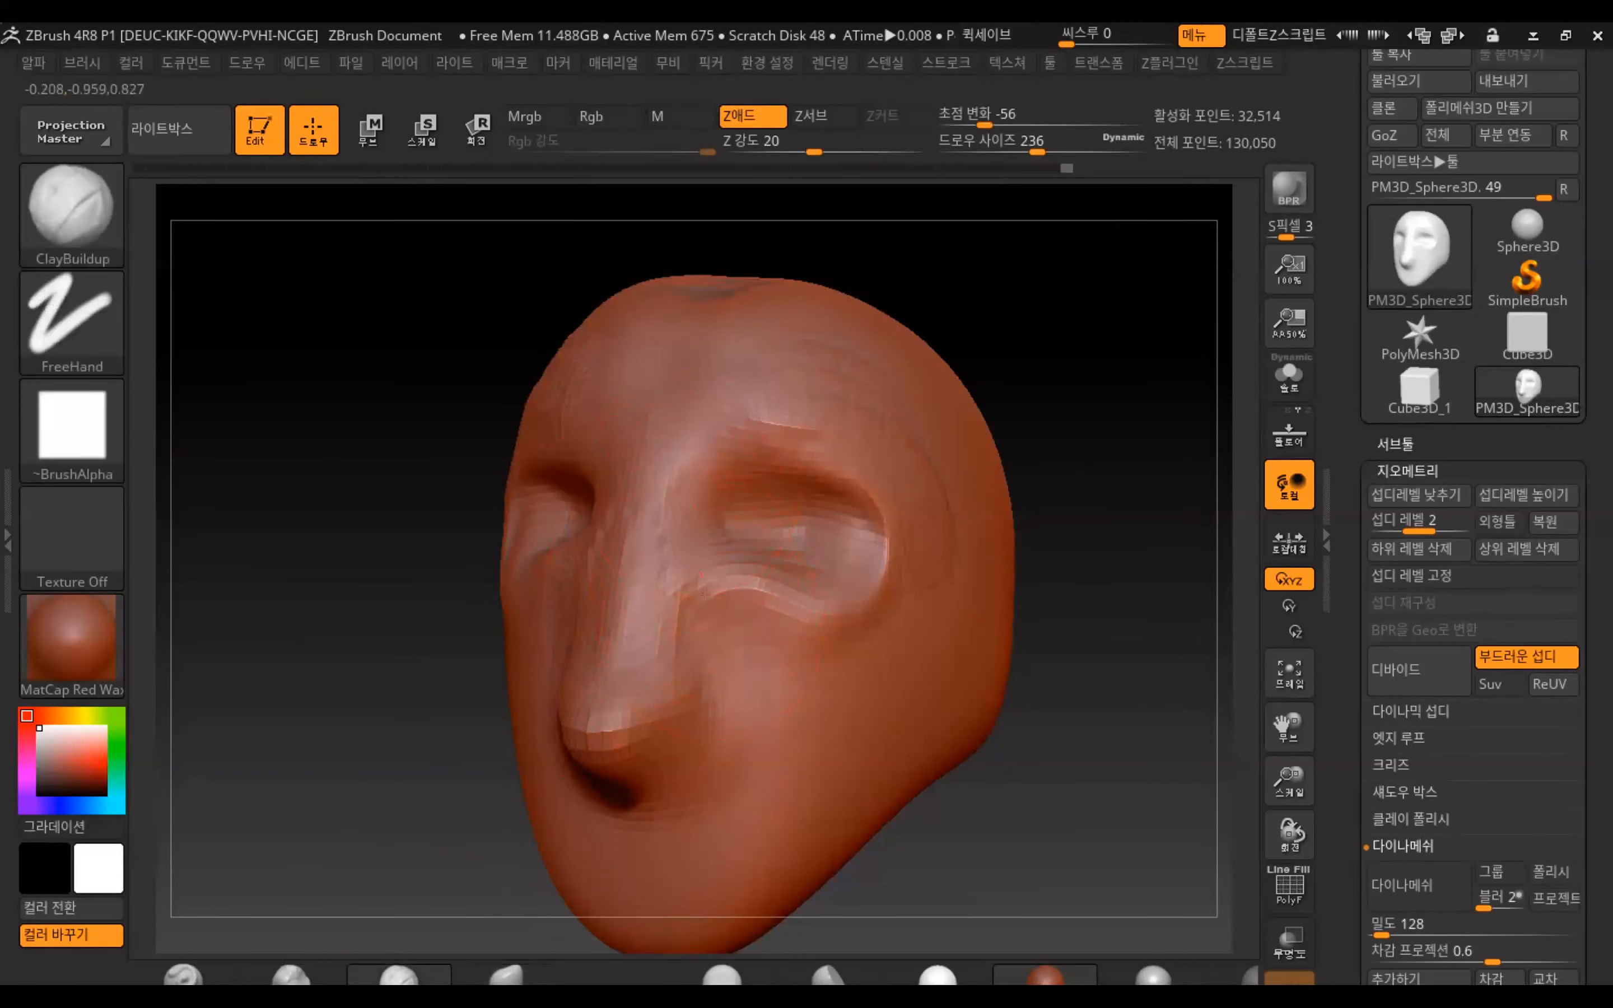
Build up clay on the cheek beside the nose and smooth the cheeks and areas under both eyes
drag(708, 568, 797, 680)
mouse_move(691, 577)
shift+mouse_down()
mouse_move(709, 627)
mouse_move(785, 681)
mouse_move(713, 432)
mouse_move(945, 504)
shift+mouse_up()
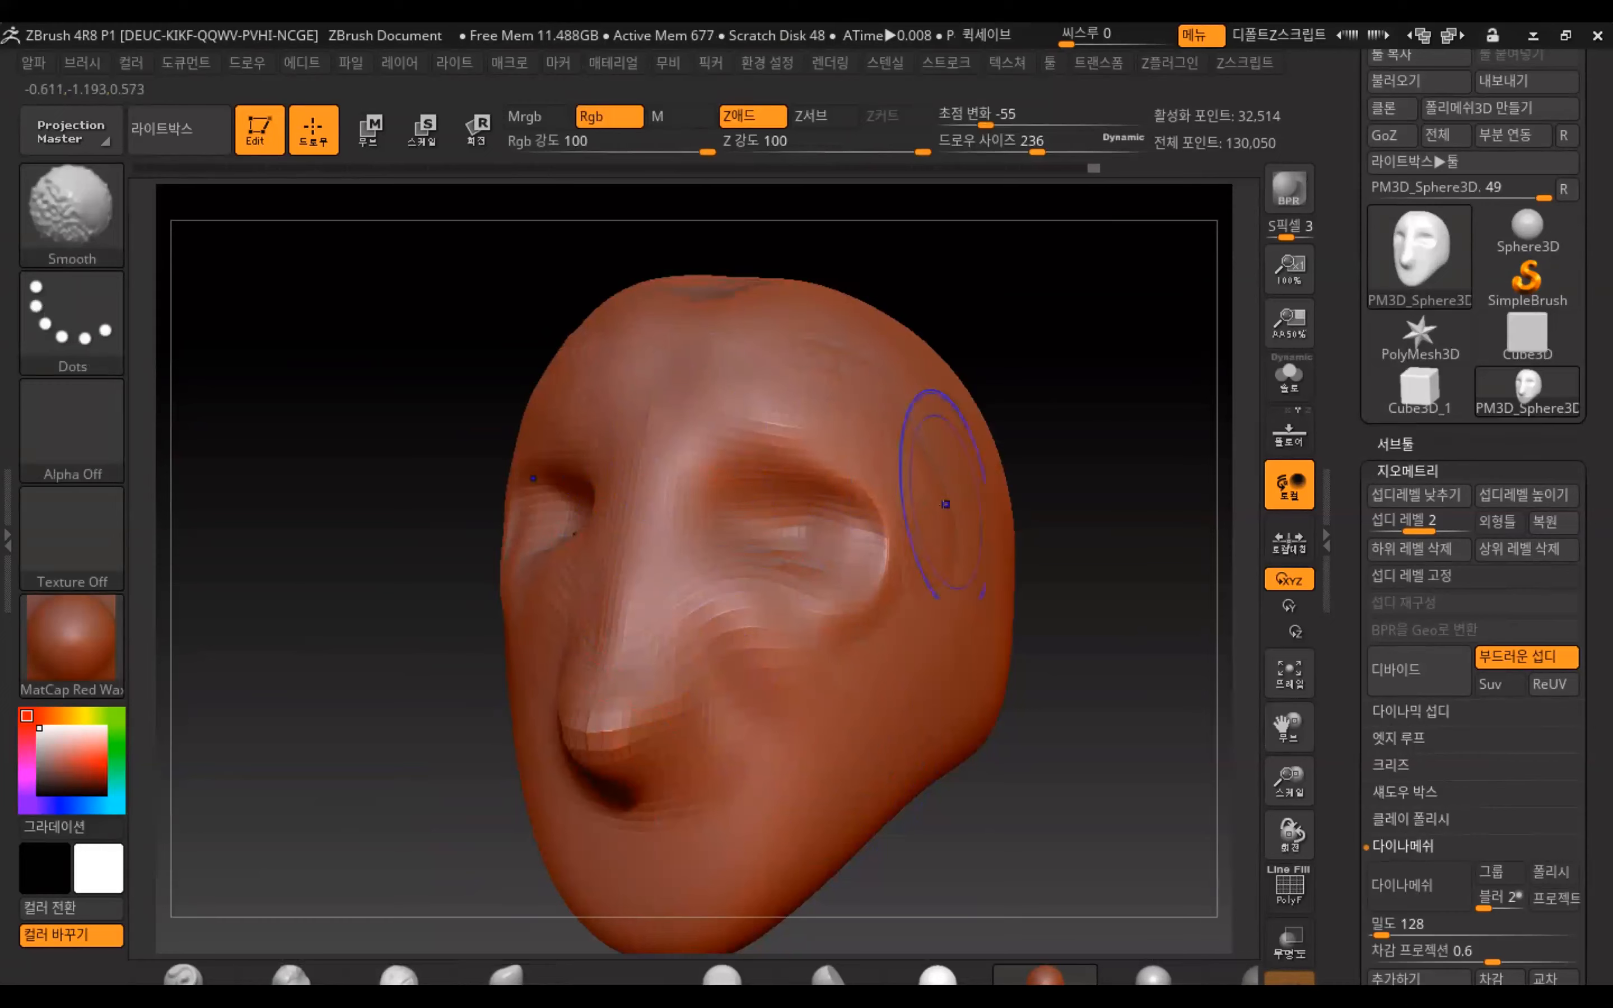
shift+drag(955, 568, 954, 581)
drag(1105, 447, 1197, 428)
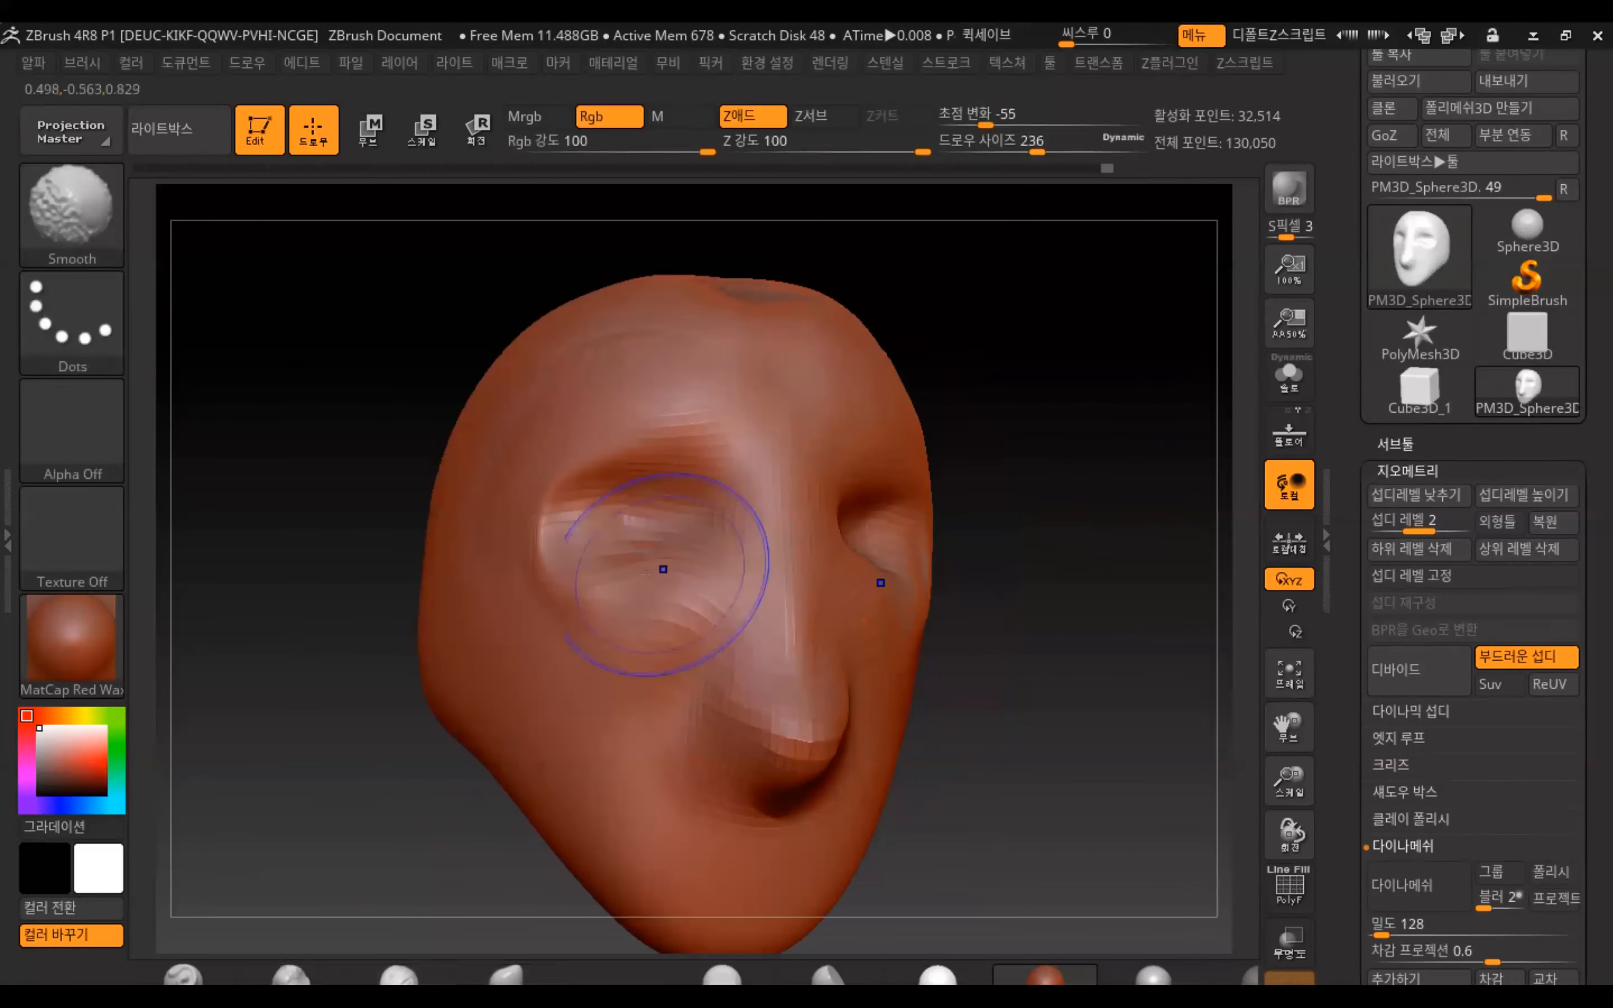
shift+drag(517, 572, 613, 648)
Smooth the bridge of the nose and the forehead above it
drag(1063, 547, 980, 520)
mouse_move(1091, 403)
mouse_down()
mouse_move(1009, 464)
mouse_move(990, 450)
mouse_up()
key(shift)
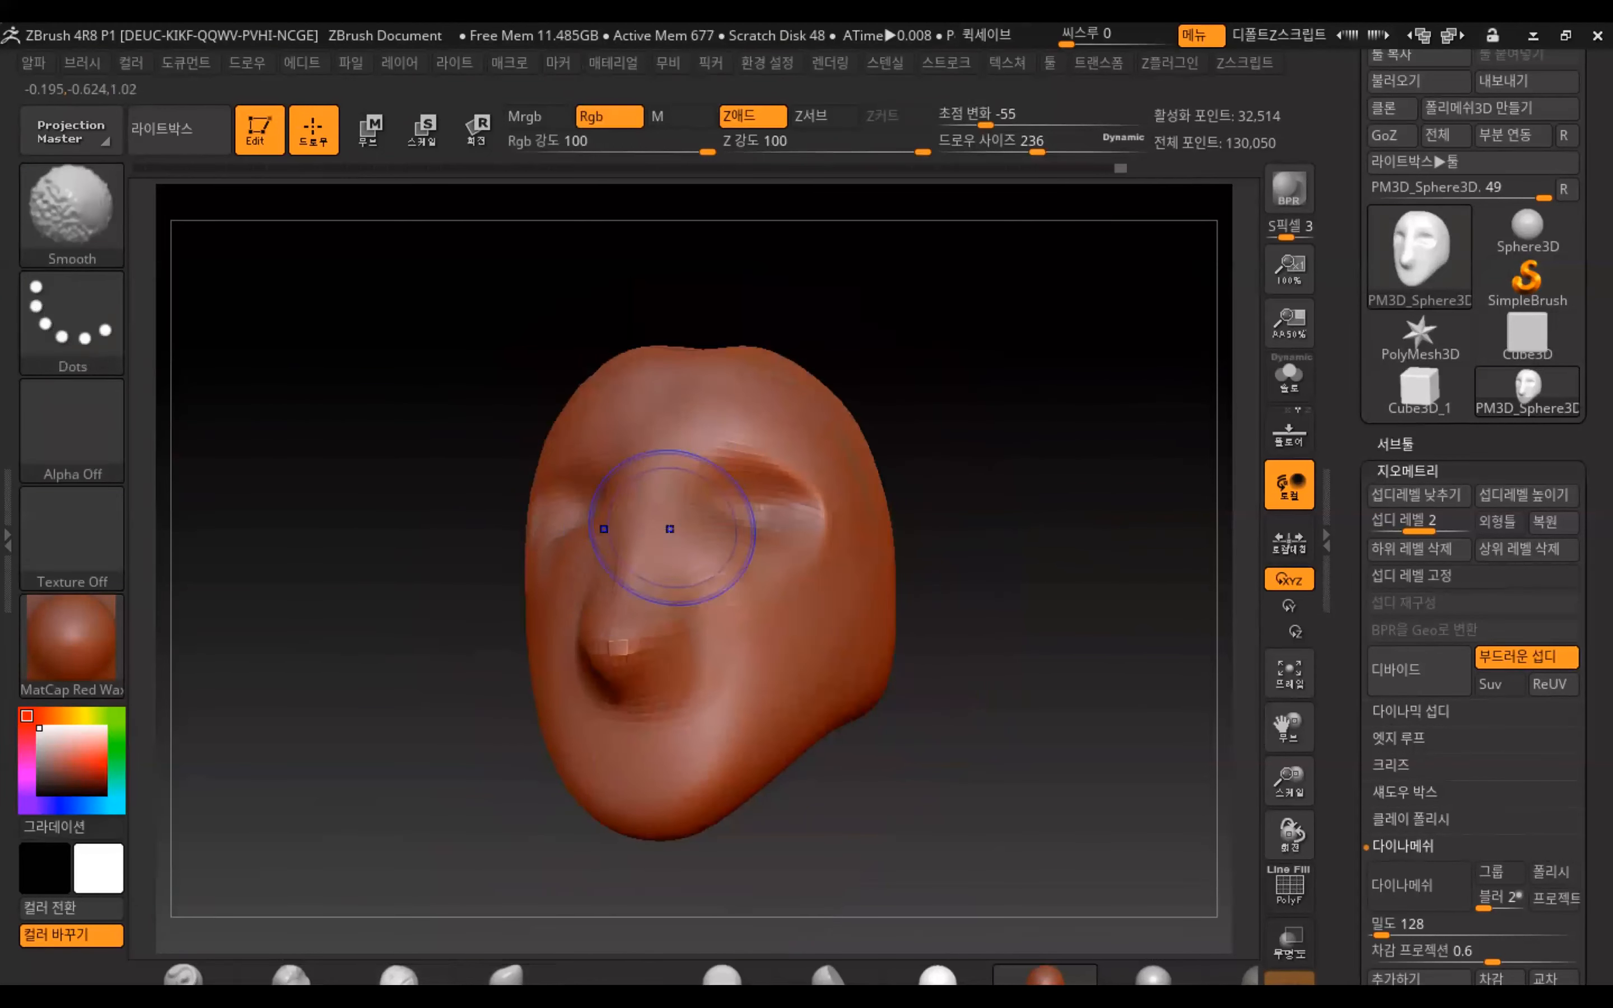
shift+drag(686, 414, 716, 357)
Sculpt an upper and a lower lip below the nose with the Clay brush at draw size 92
mouse_move(1062, 348)
mouse_down()
mouse_move(976, 374)
mouse_move(1070, 427)
mouse_up()
alt+drag(1023, 566, 1142, 511)
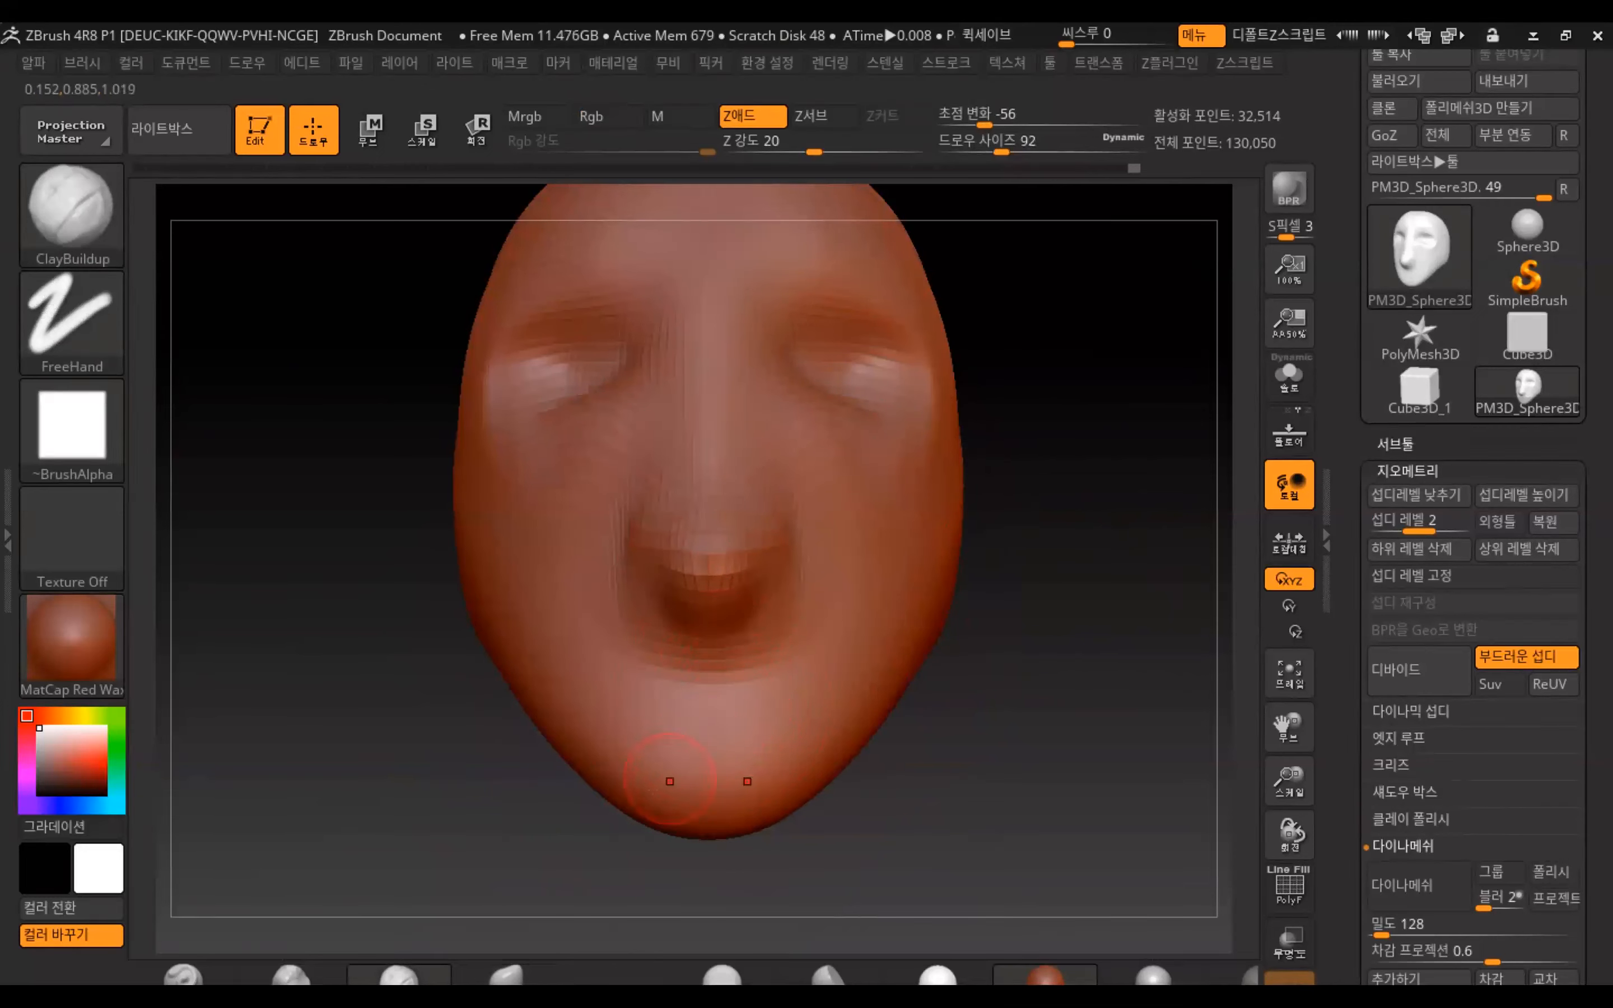
click(312, 981)
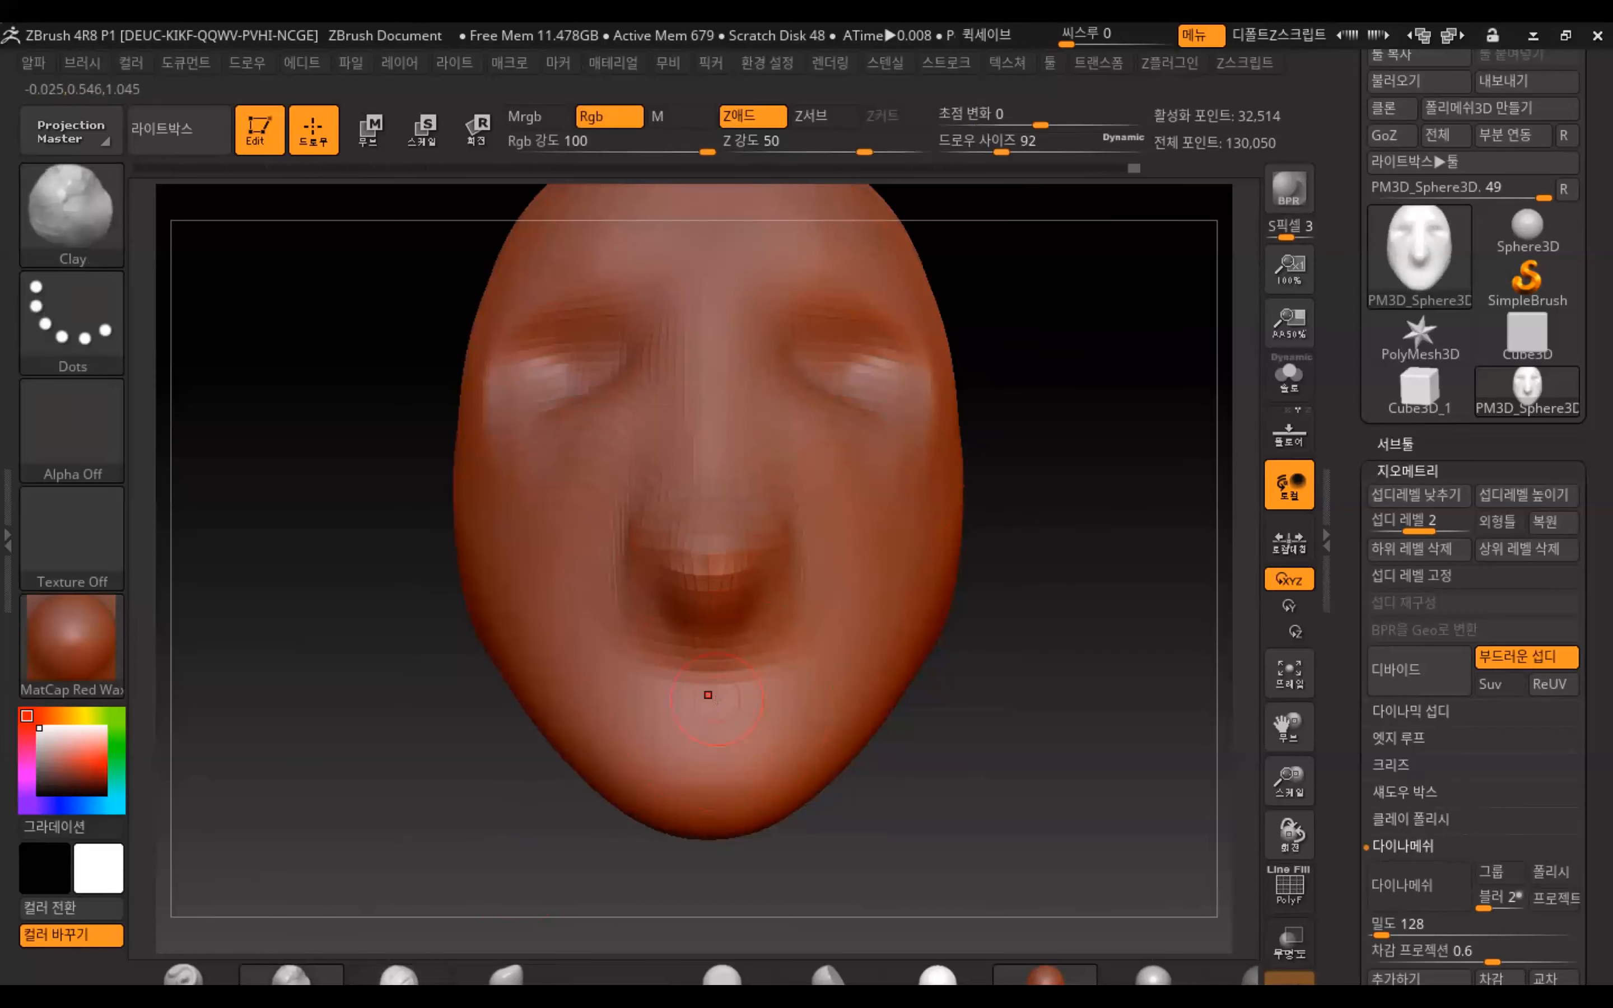
mouse_move(708, 695)
mouse_down()
mouse_move(781, 685)
mouse_move(737, 750)
mouse_move(760, 740)
mouse_move(706, 724)
mouse_up()
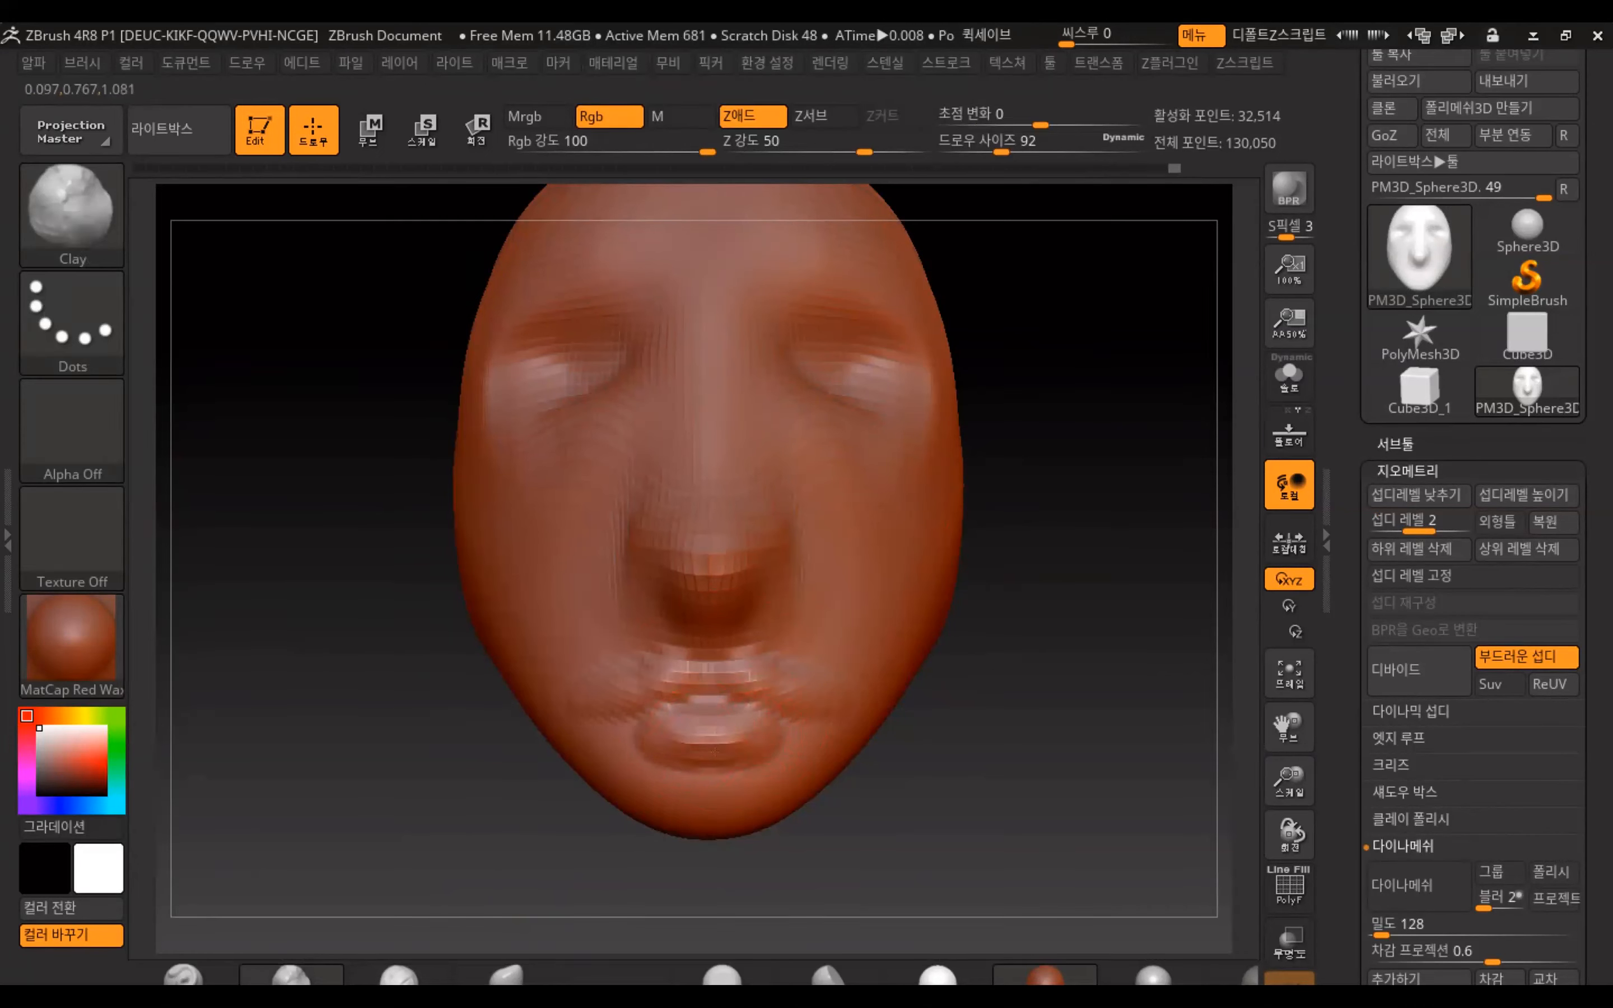
Smooth the new lips and the mouth corners, adding a little more clay along the upper lip
key(shift)
mouse_move(751, 695)
shift+mouse_down()
mouse_move(760, 680)
mouse_move(710, 676)
shift+mouse_up()
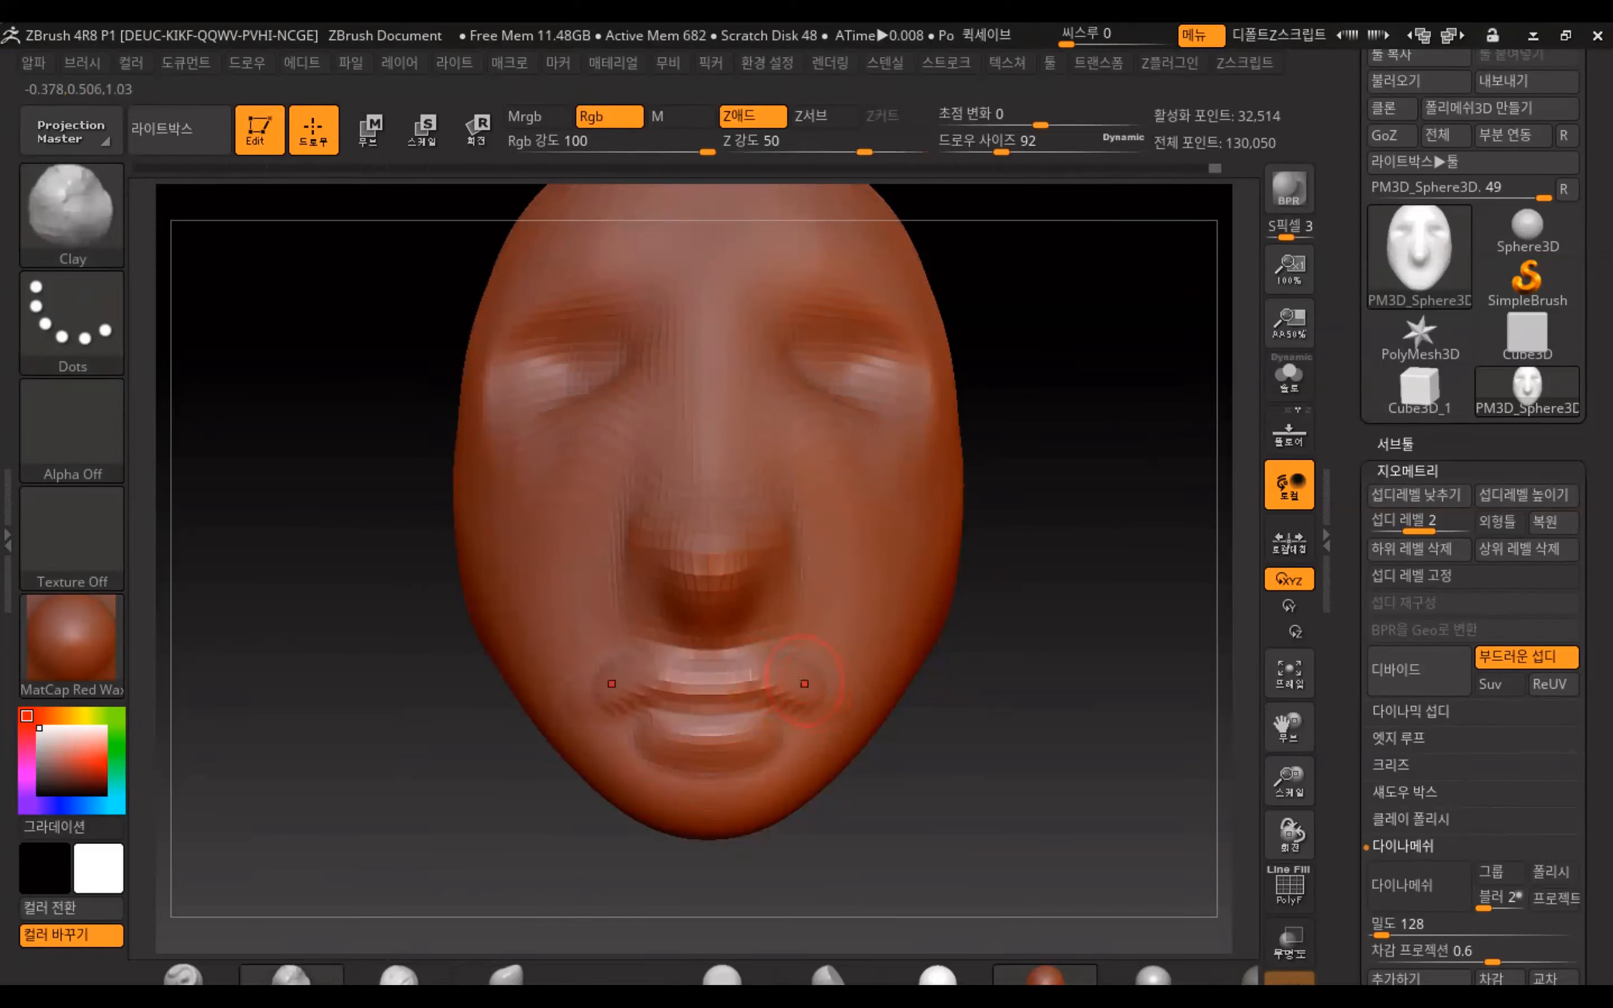
drag(777, 676, 743, 704)
key(shift)
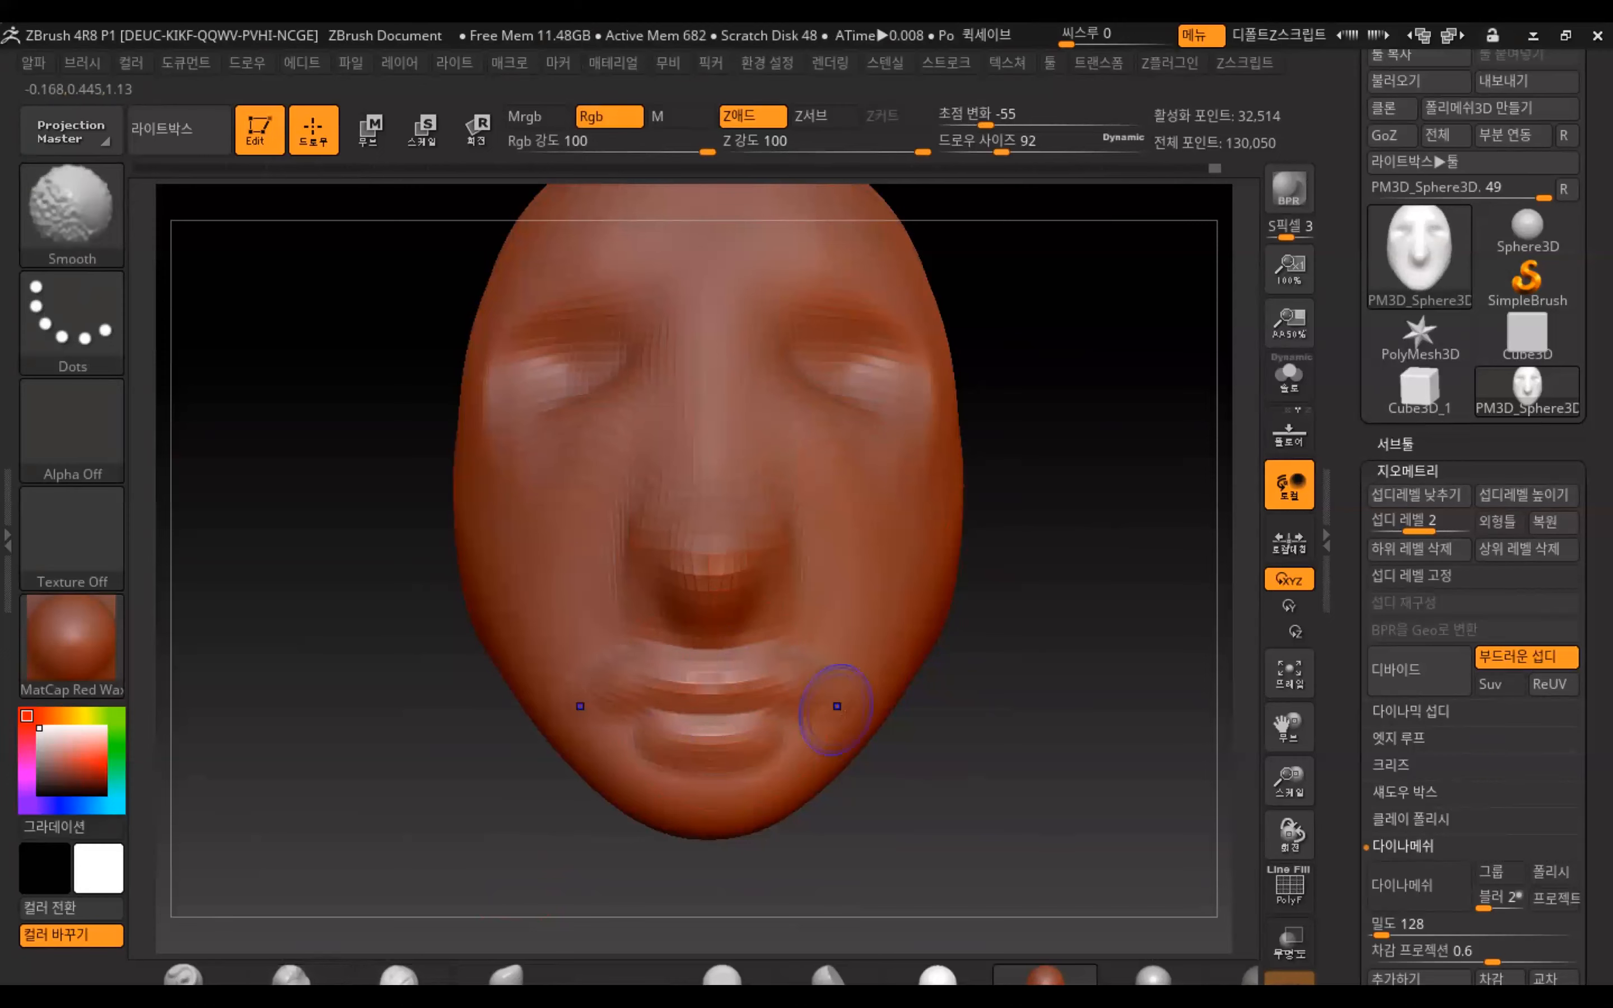
Raise the mouth toward the nose with an enlarged Move brush, and reshape the chin and jaw lower and wider
mouse_move(1073, 727)
mouse_down()
mouse_move(767, 721)
mouse_move(1234, 717)
mouse_move(1109, 721)
mouse_move(1050, 637)
mouse_up()
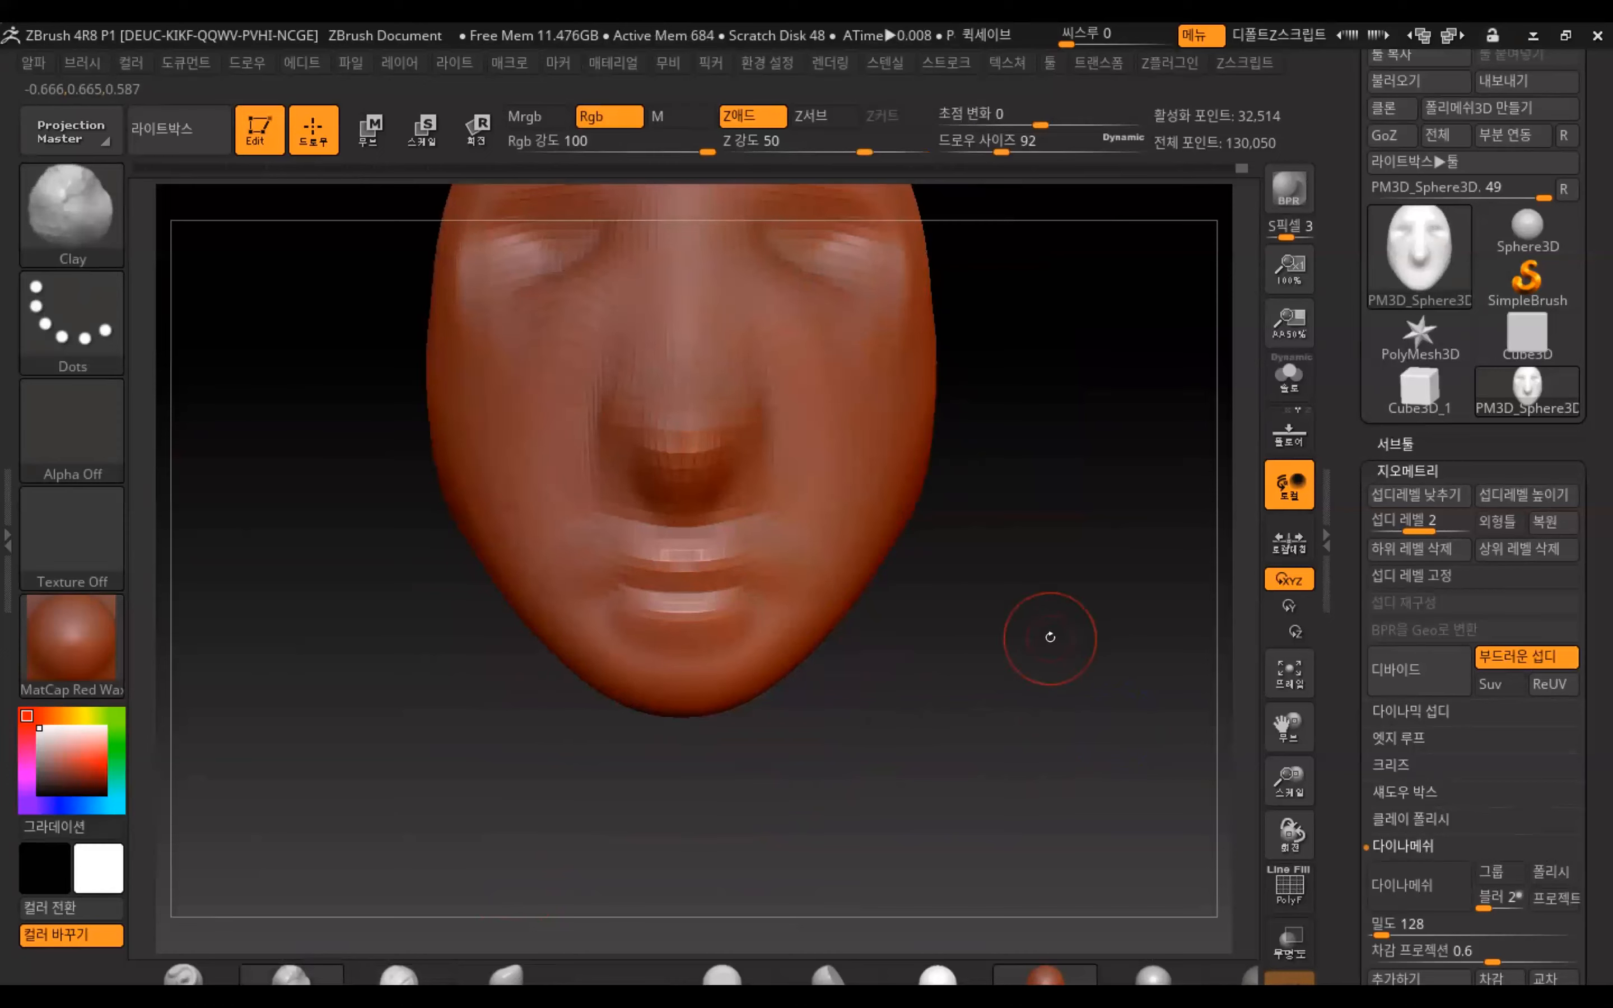
click(518, 978)
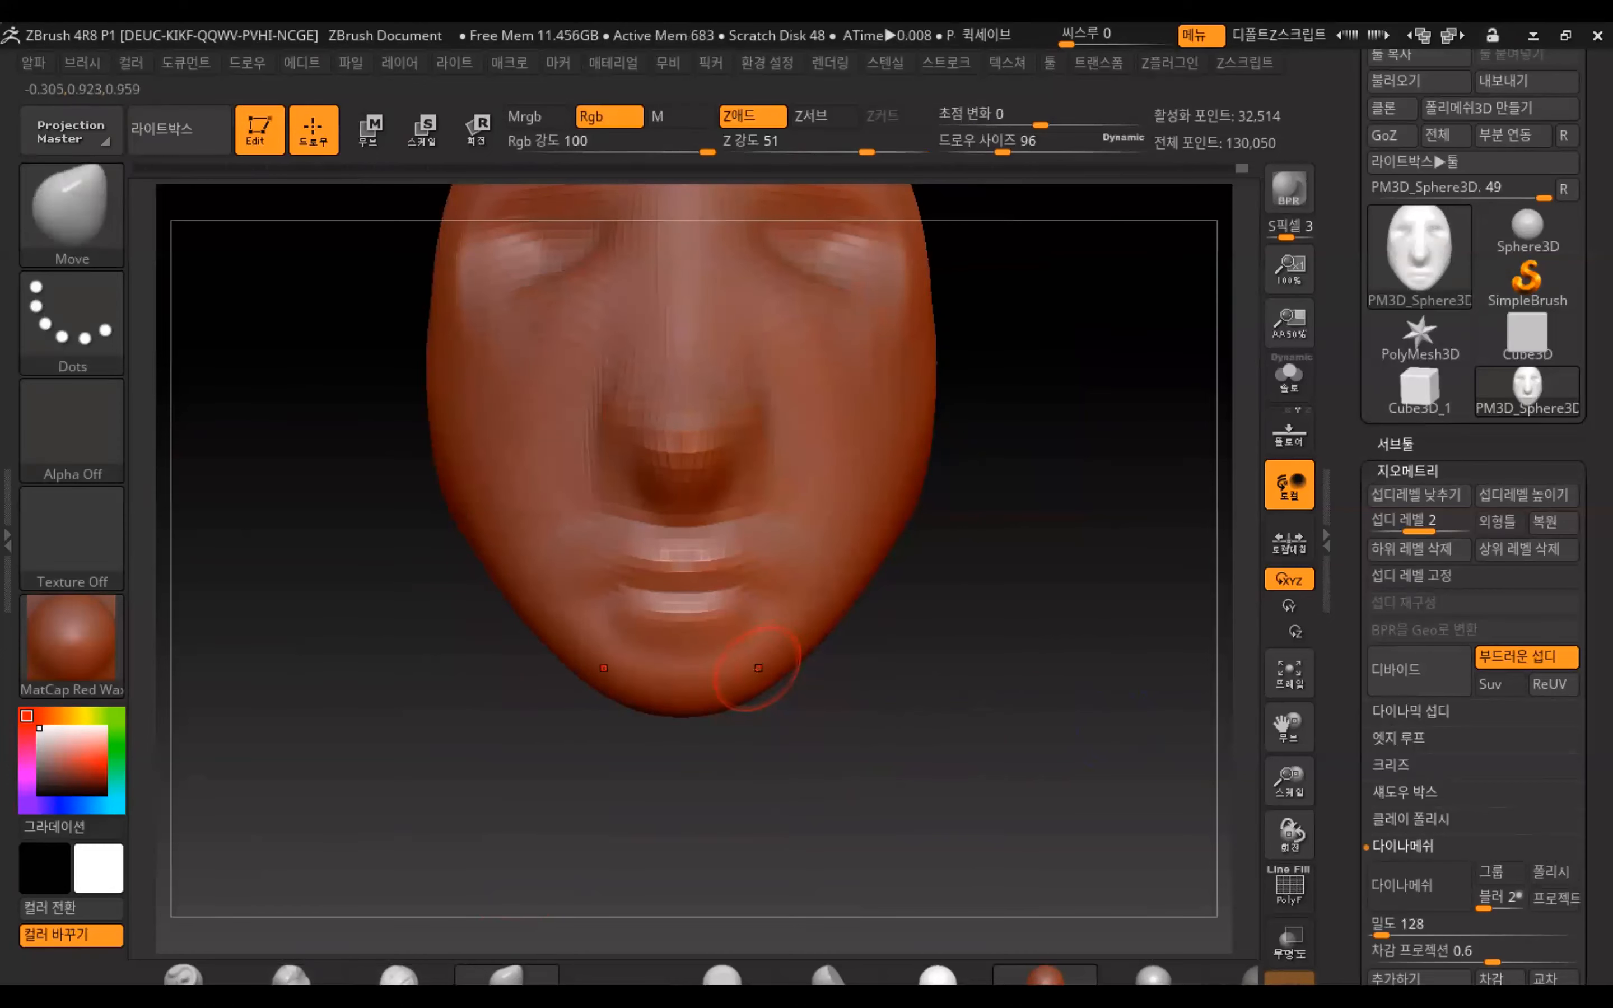
key(])
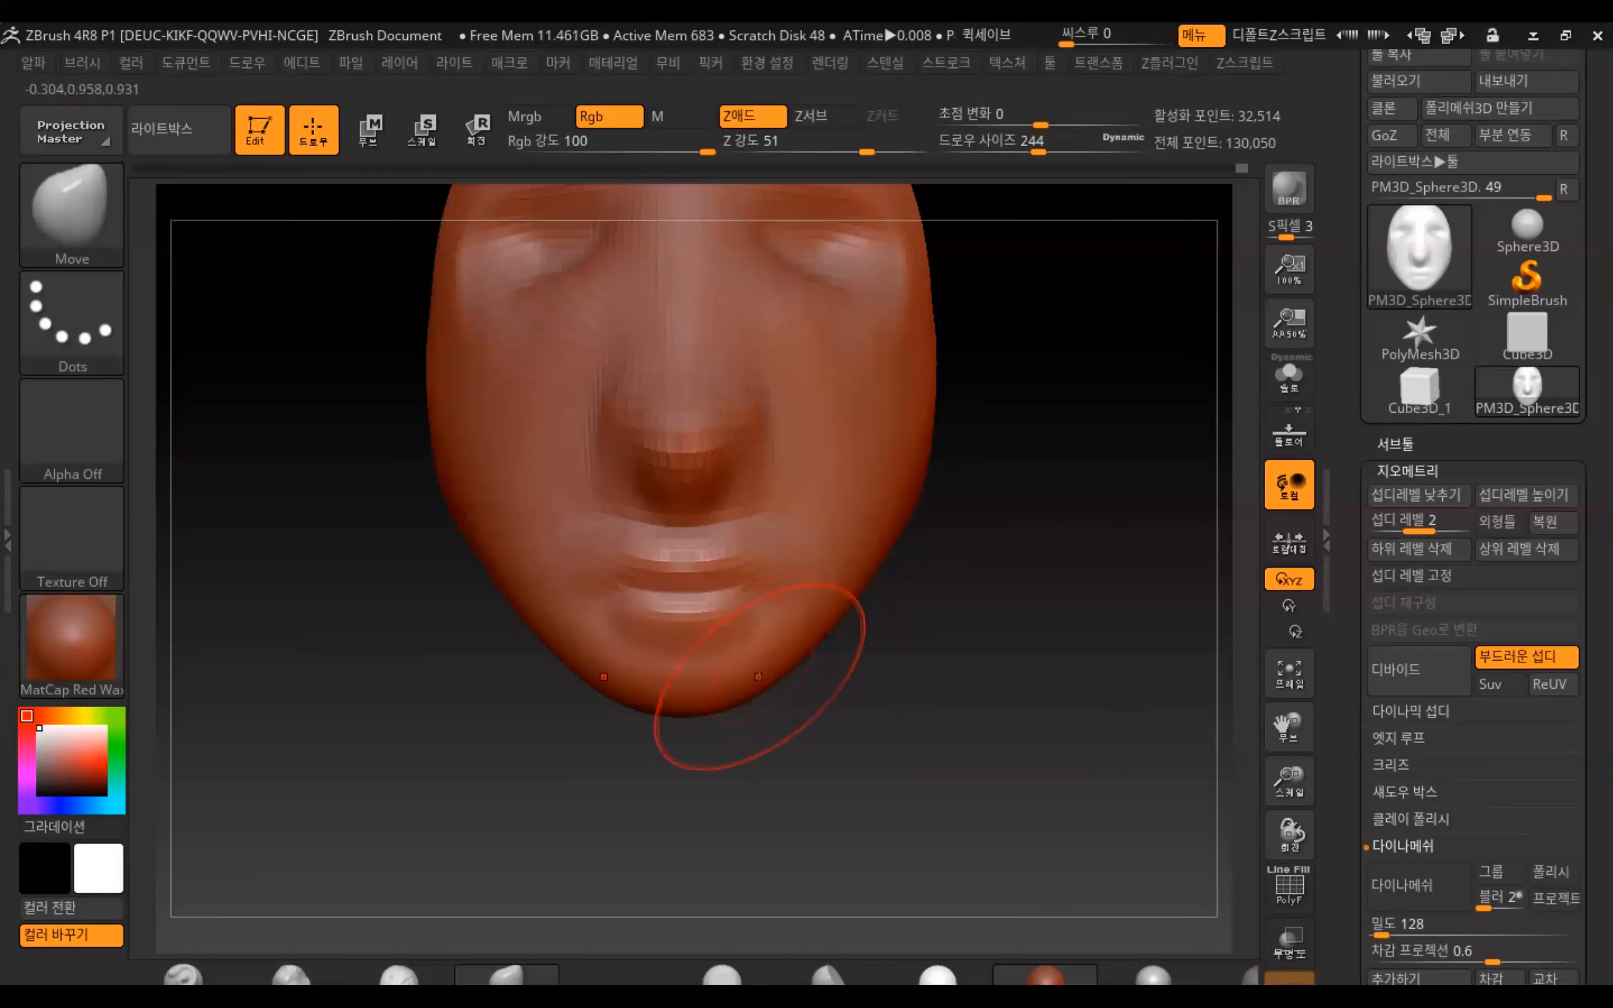
mouse_move(720, 570)
mouse_down()
mouse_move(720, 548)
mouse_move(790, 550)
mouse_up()
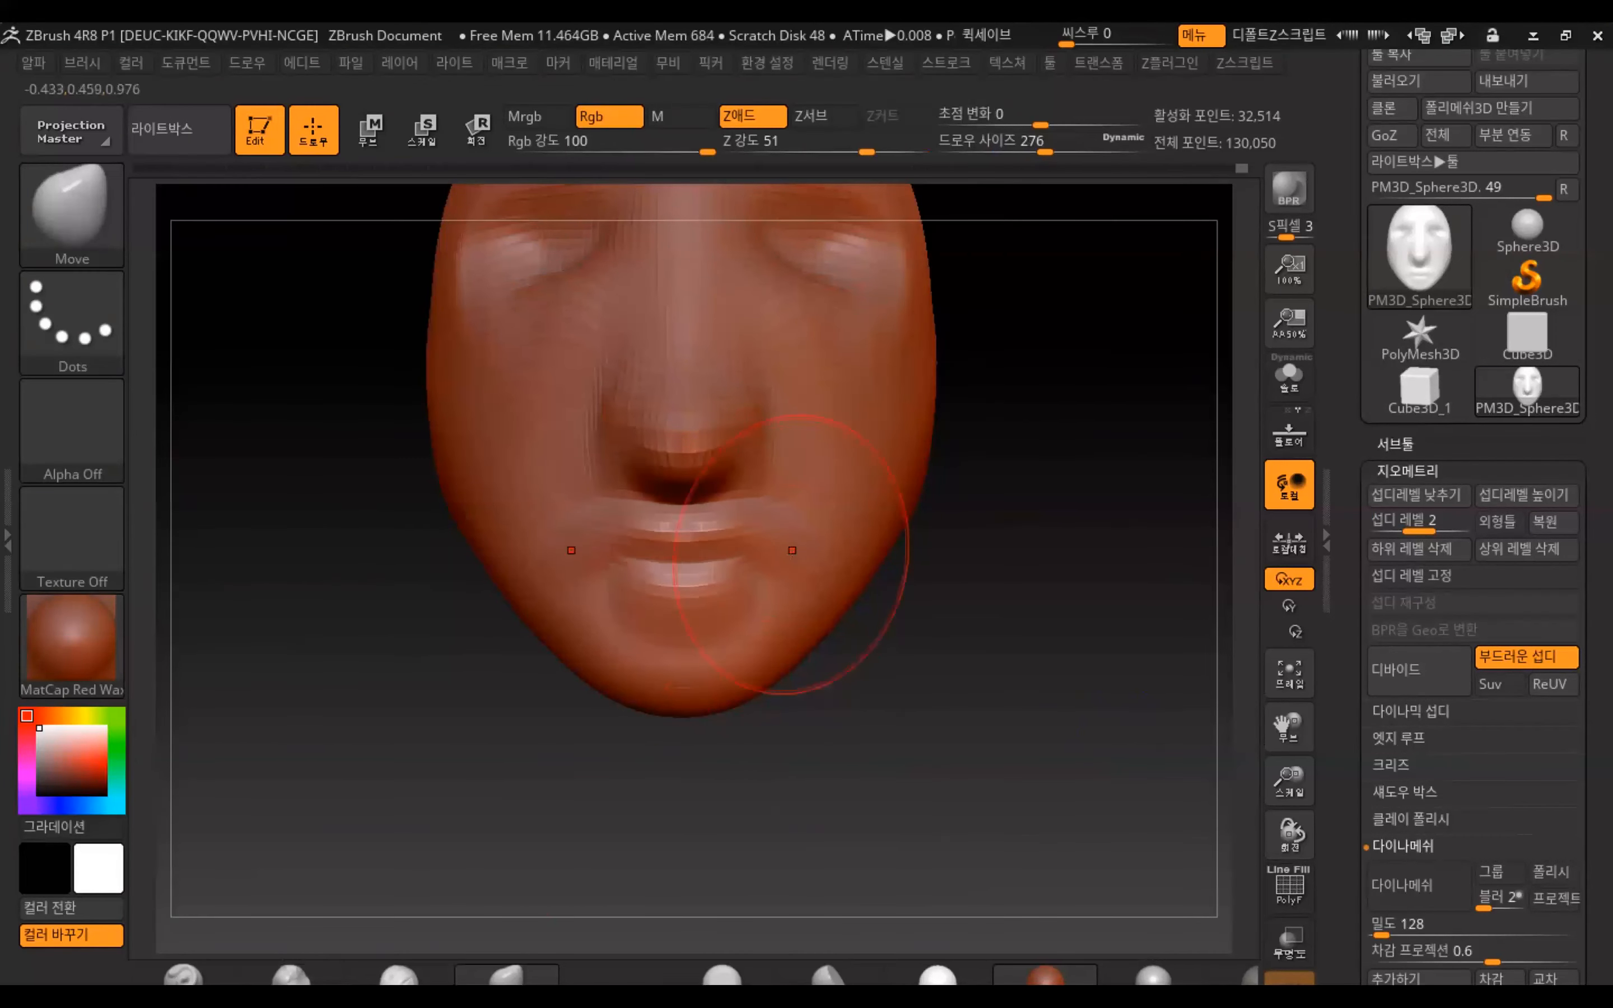
mouse_move(706, 619)
mouse_down()
mouse_move(704, 598)
mouse_move(689, 626)
mouse_move(767, 666)
mouse_move(693, 707)
mouse_move(693, 725)
mouse_up()
drag(830, 628, 857, 619)
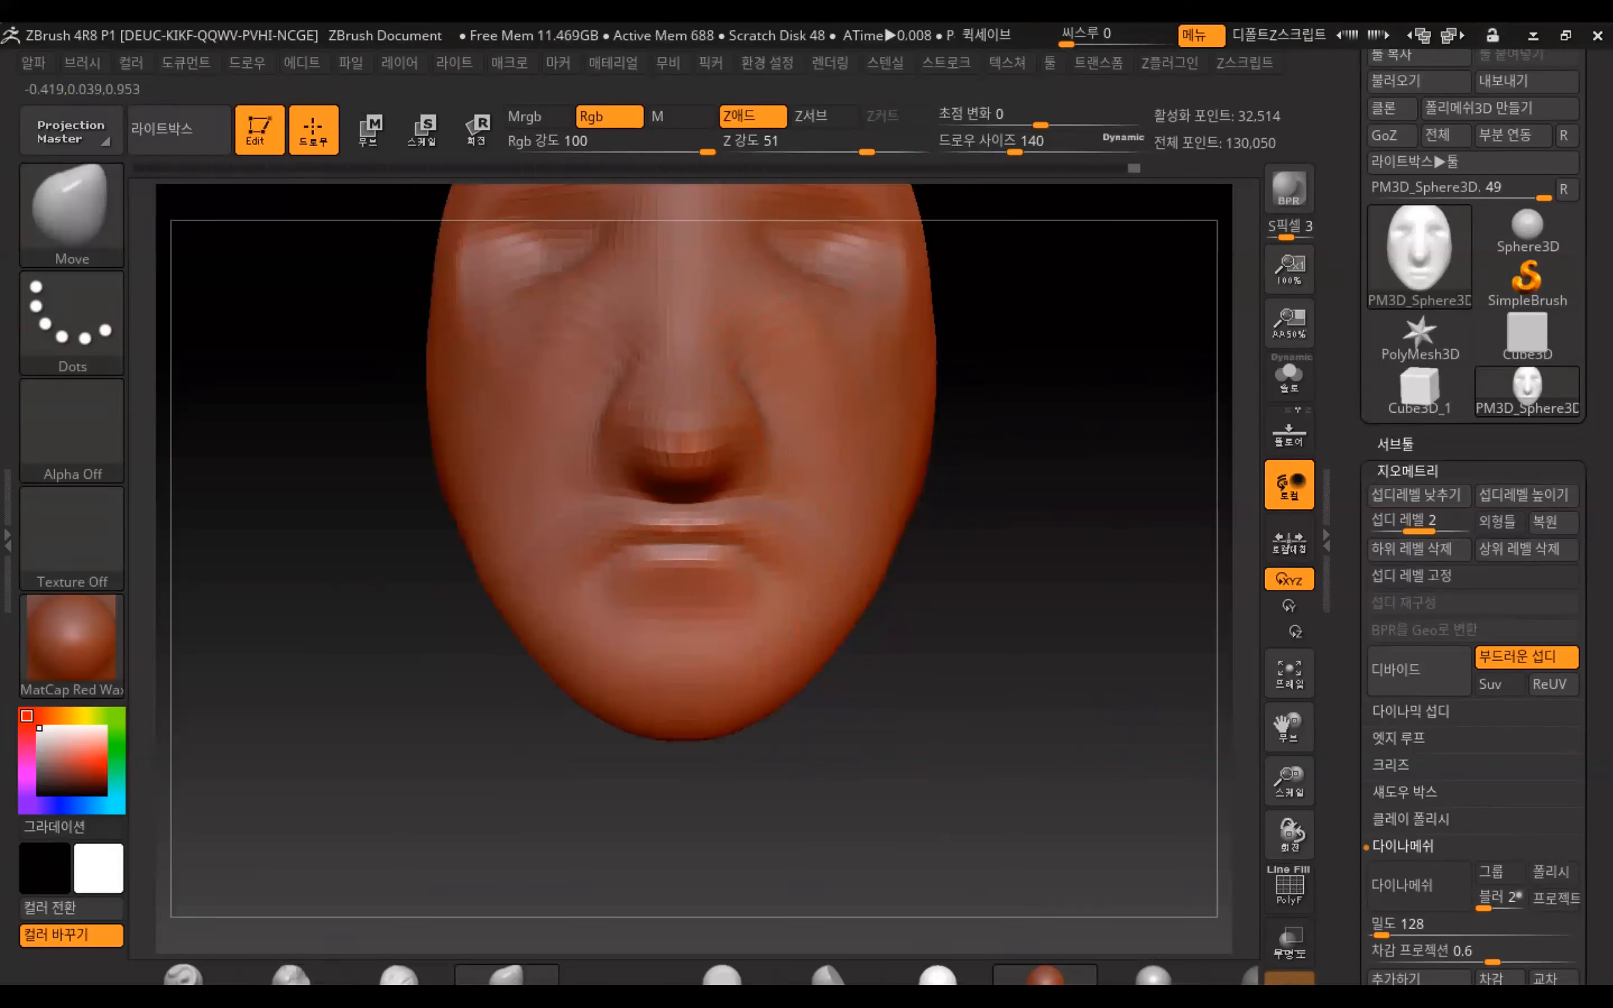
Refine the nostrils, nose tip and mouth corners with the Move brush at draw size 140, smoothing around the lips
mouse_move(750, 466)
mouse_down()
mouse_move(738, 449)
mouse_move(726, 466)
mouse_up()
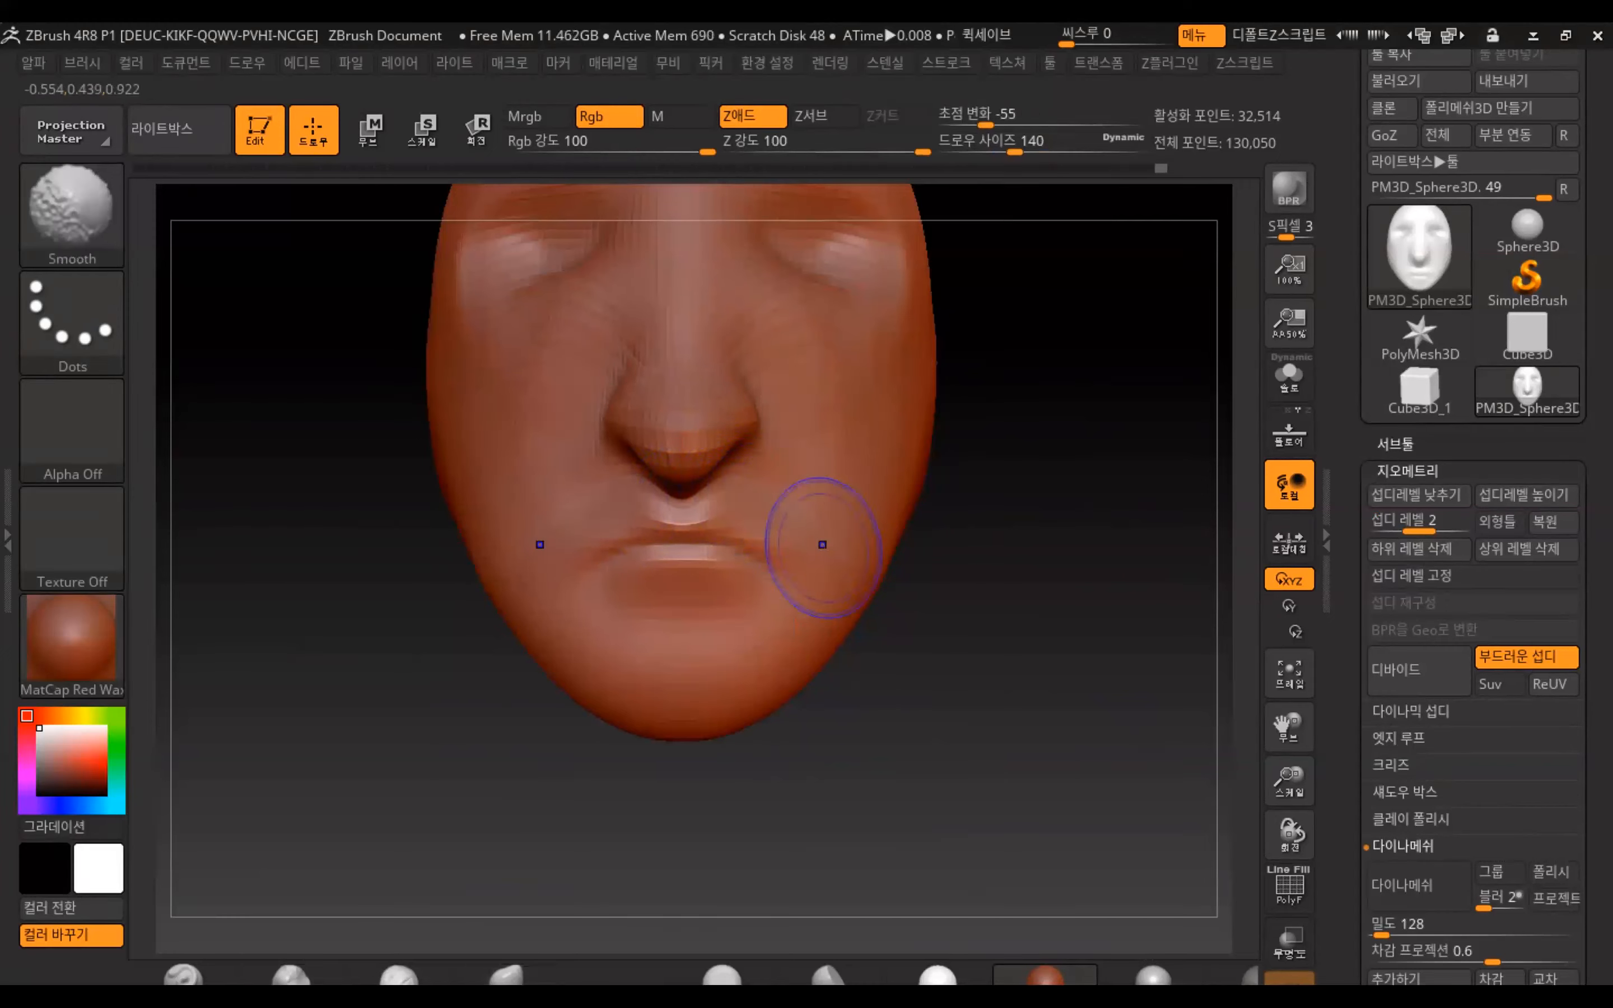
drag(787, 585, 785, 568)
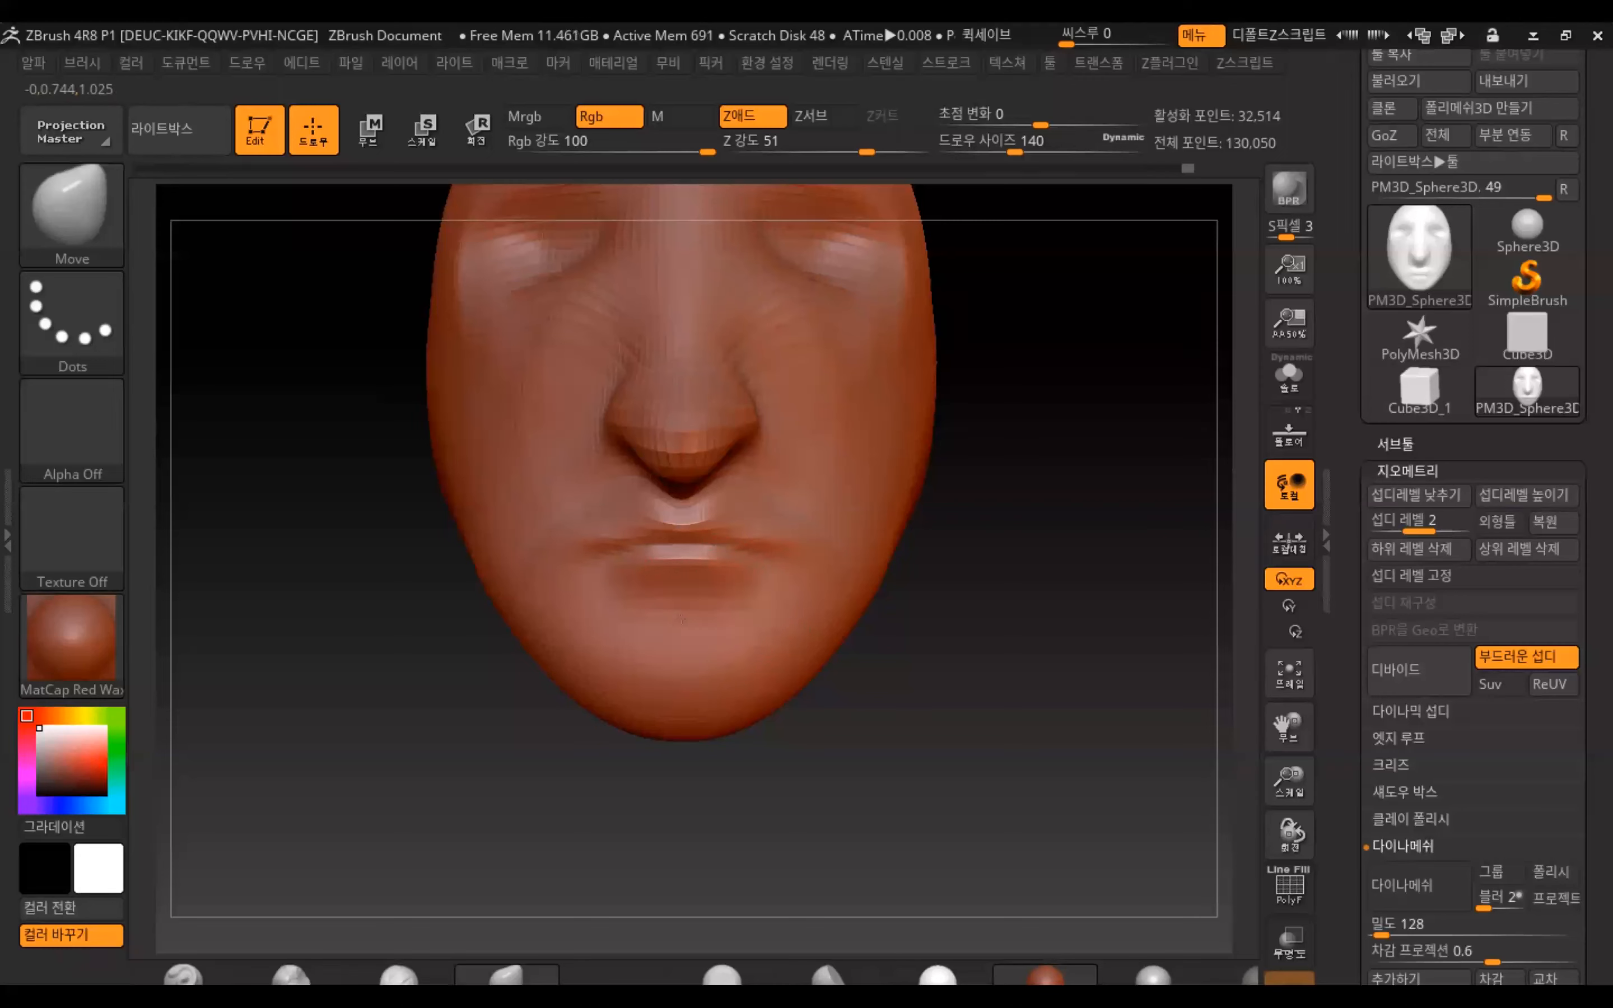
shift+drag(810, 523, 809, 529)
drag(681, 498, 675, 459)
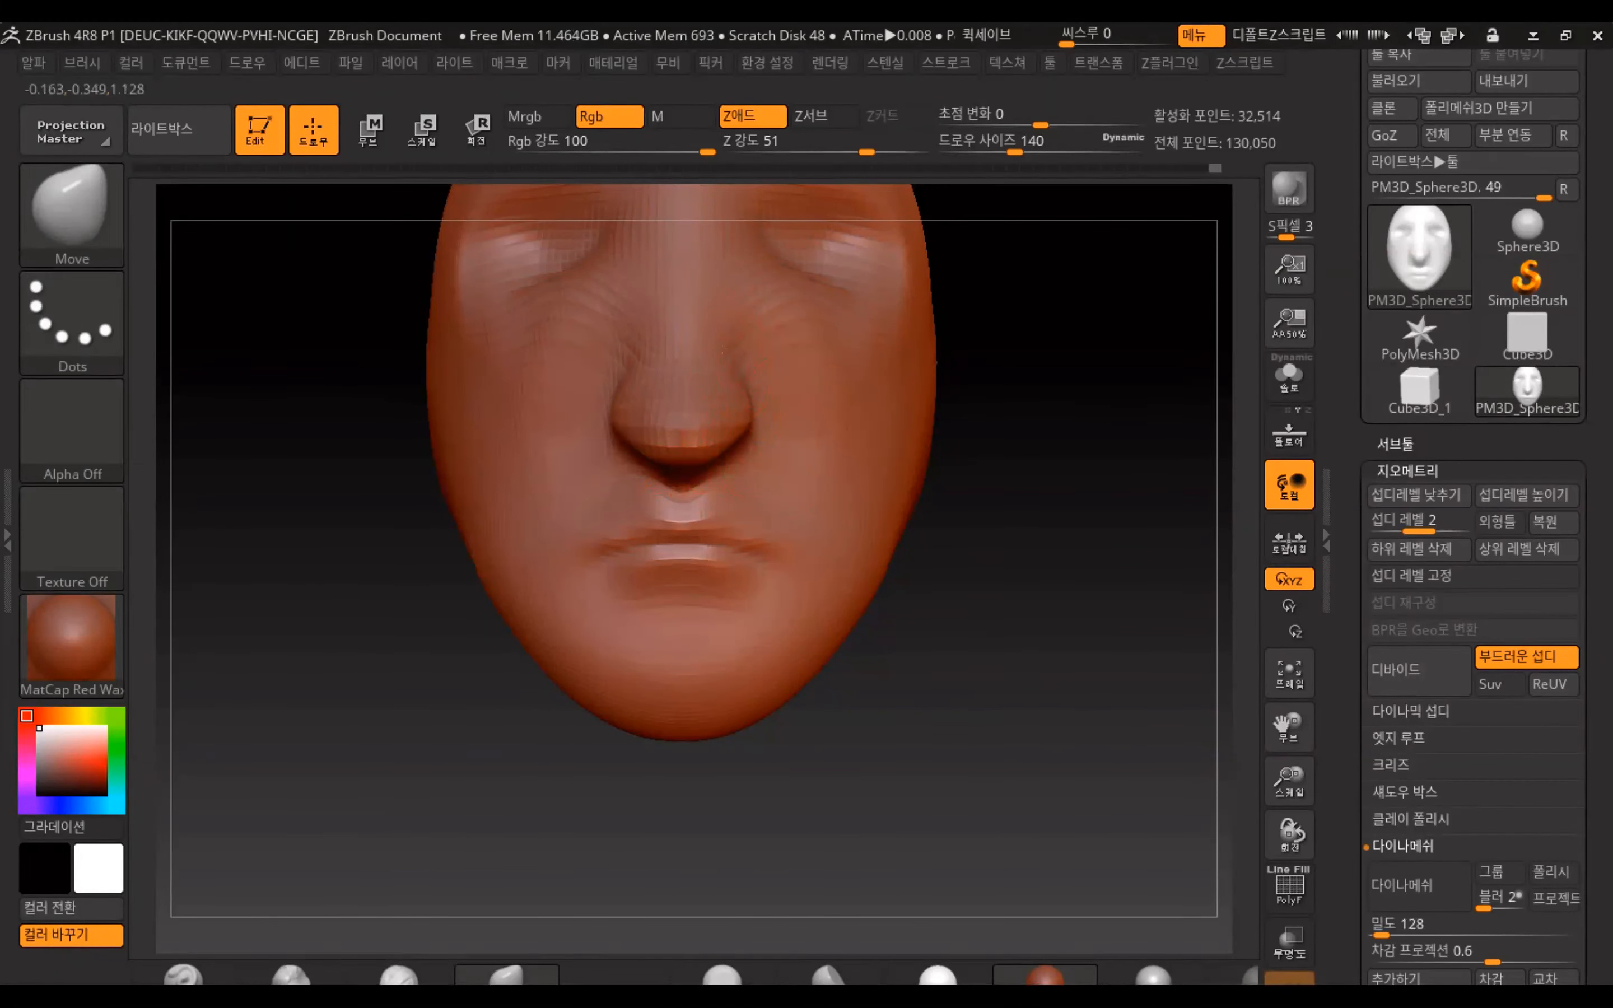
Pull the inner eye corners toward the nose, and smooth the eyelids and cheeks
drag(1182, 458, 1113, 509)
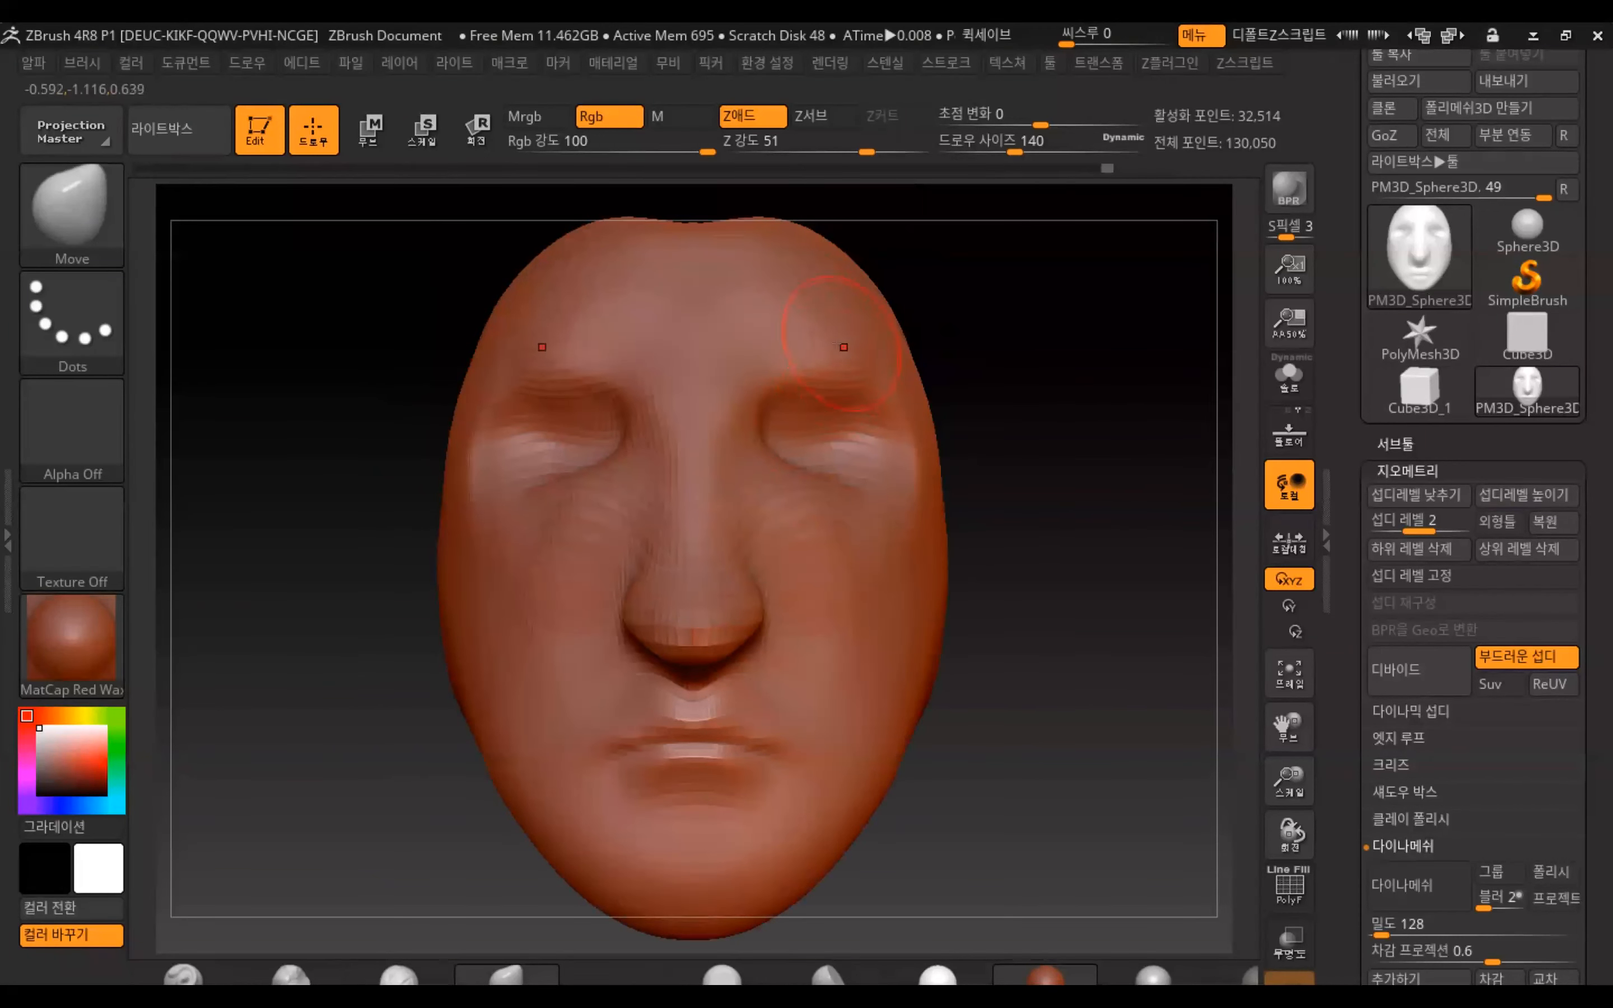
mouse_move(757, 403)
mouse_down()
mouse_move(741, 402)
mouse_move(742, 440)
mouse_up()
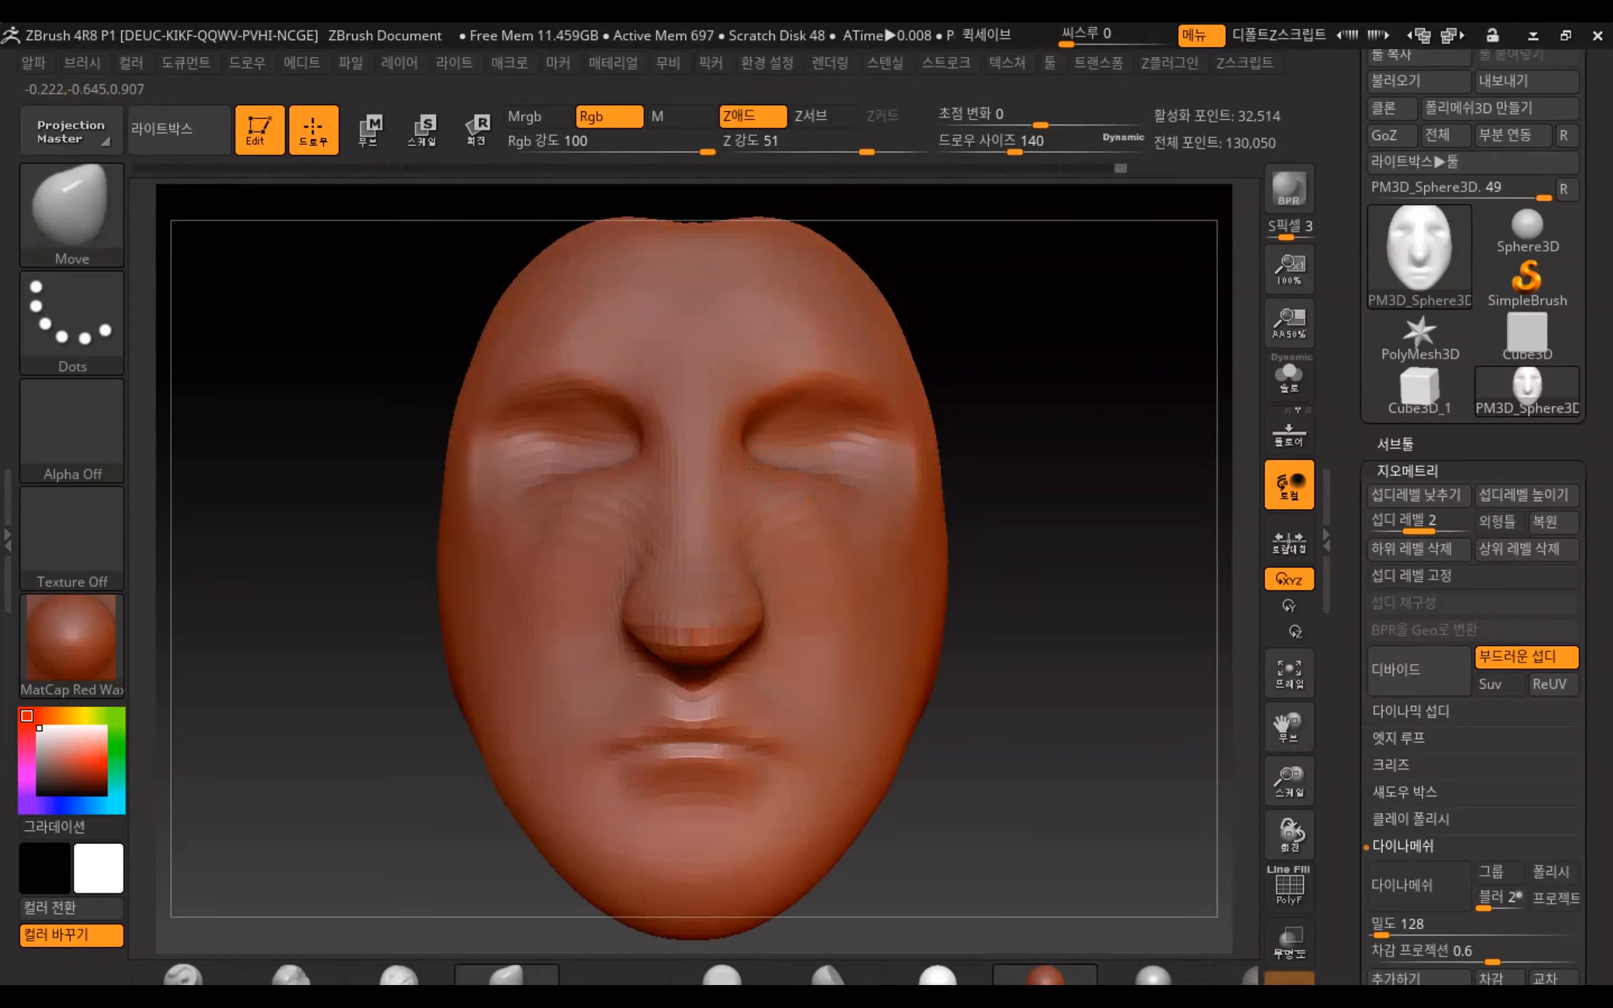
key(shift)
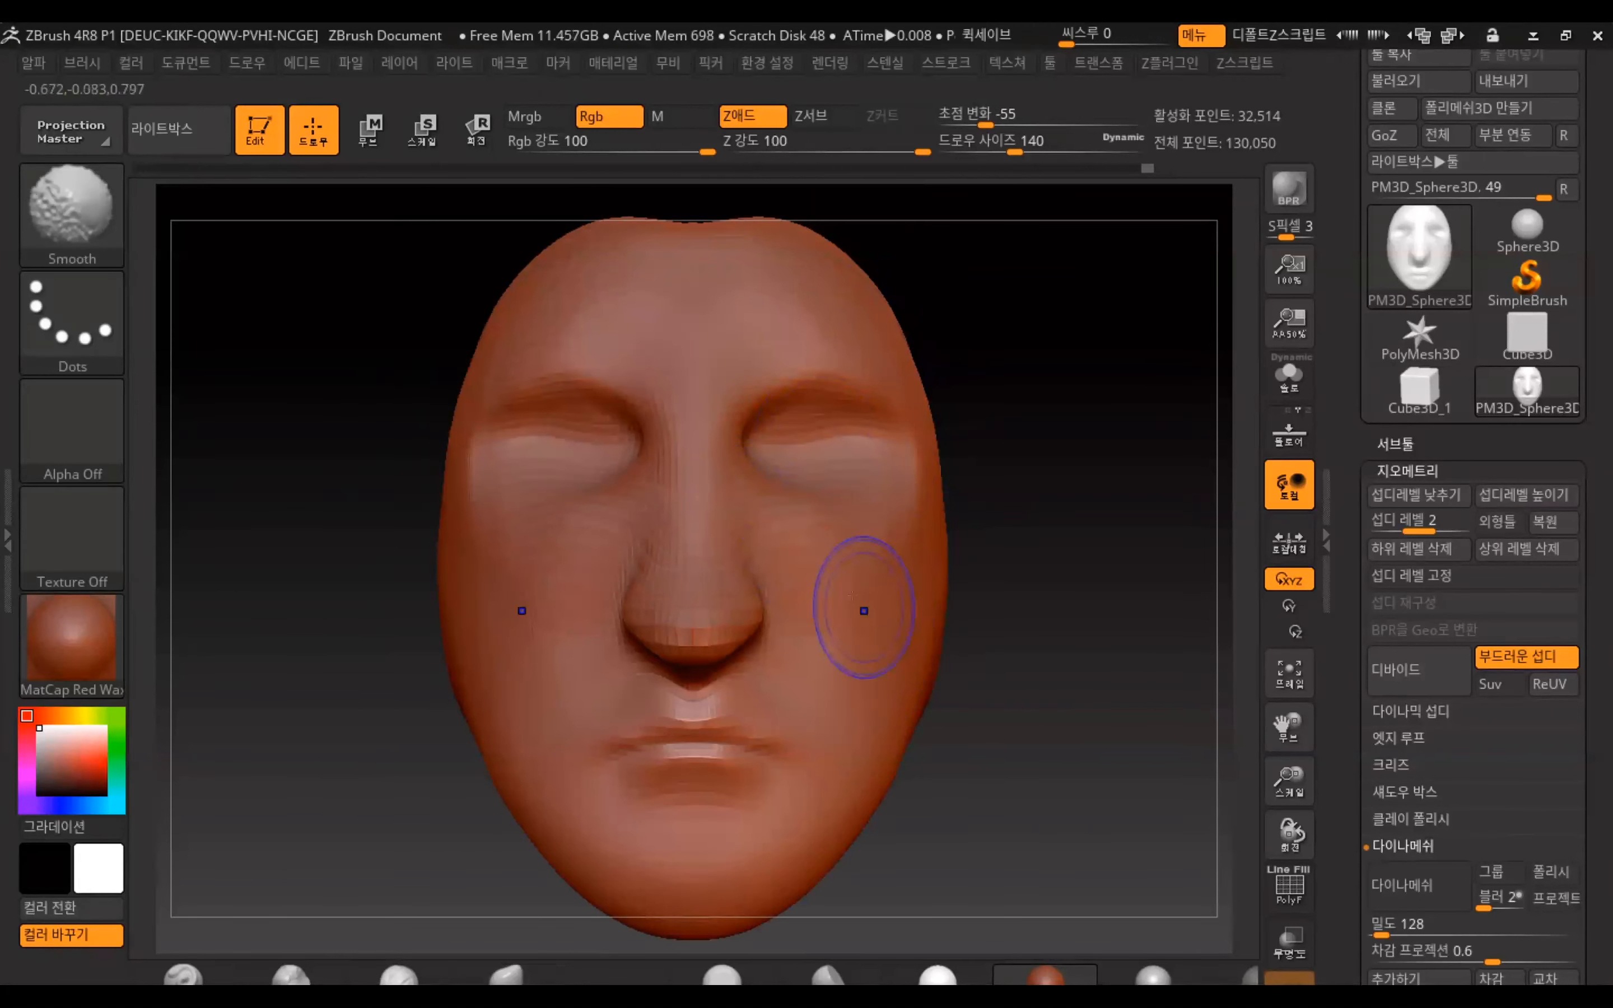
mouse_move(1095, 522)
mouse_down()
mouse_move(835, 547)
mouse_move(956, 440)
mouse_up()
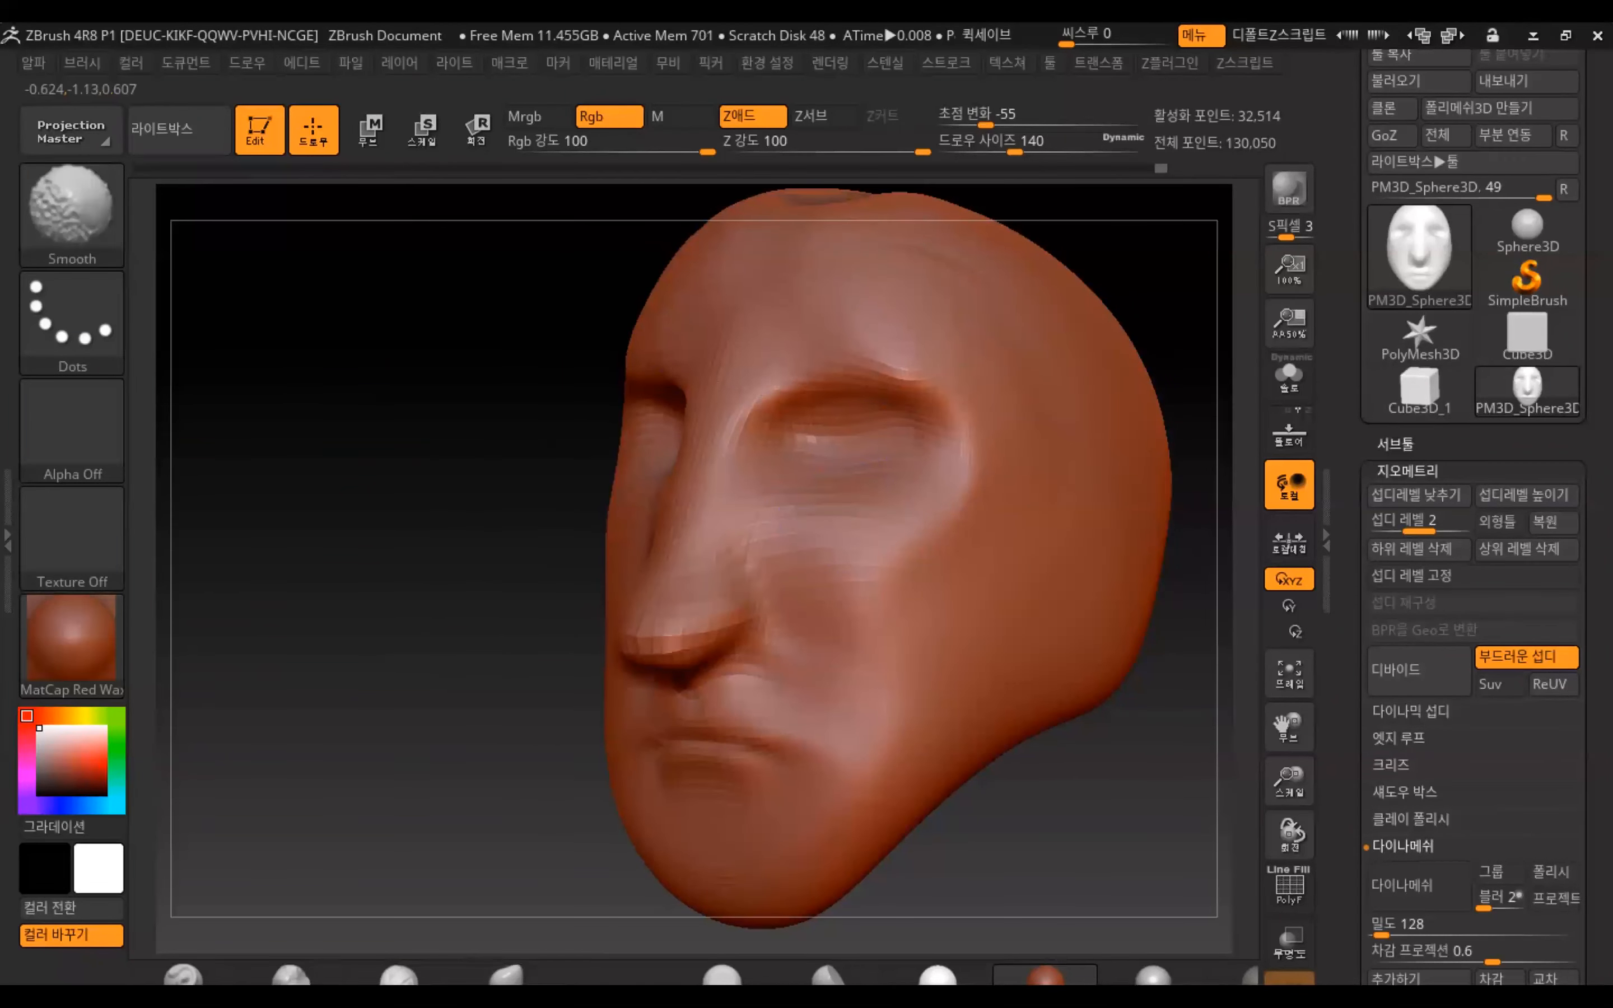
Reshape the chin and underside of the jaw in profile with the Move brush at draw size 340
mouse_move(472, 566)
mouse_down()
mouse_move(392, 597)
mouse_move(518, 726)
mouse_move(392, 568)
mouse_up()
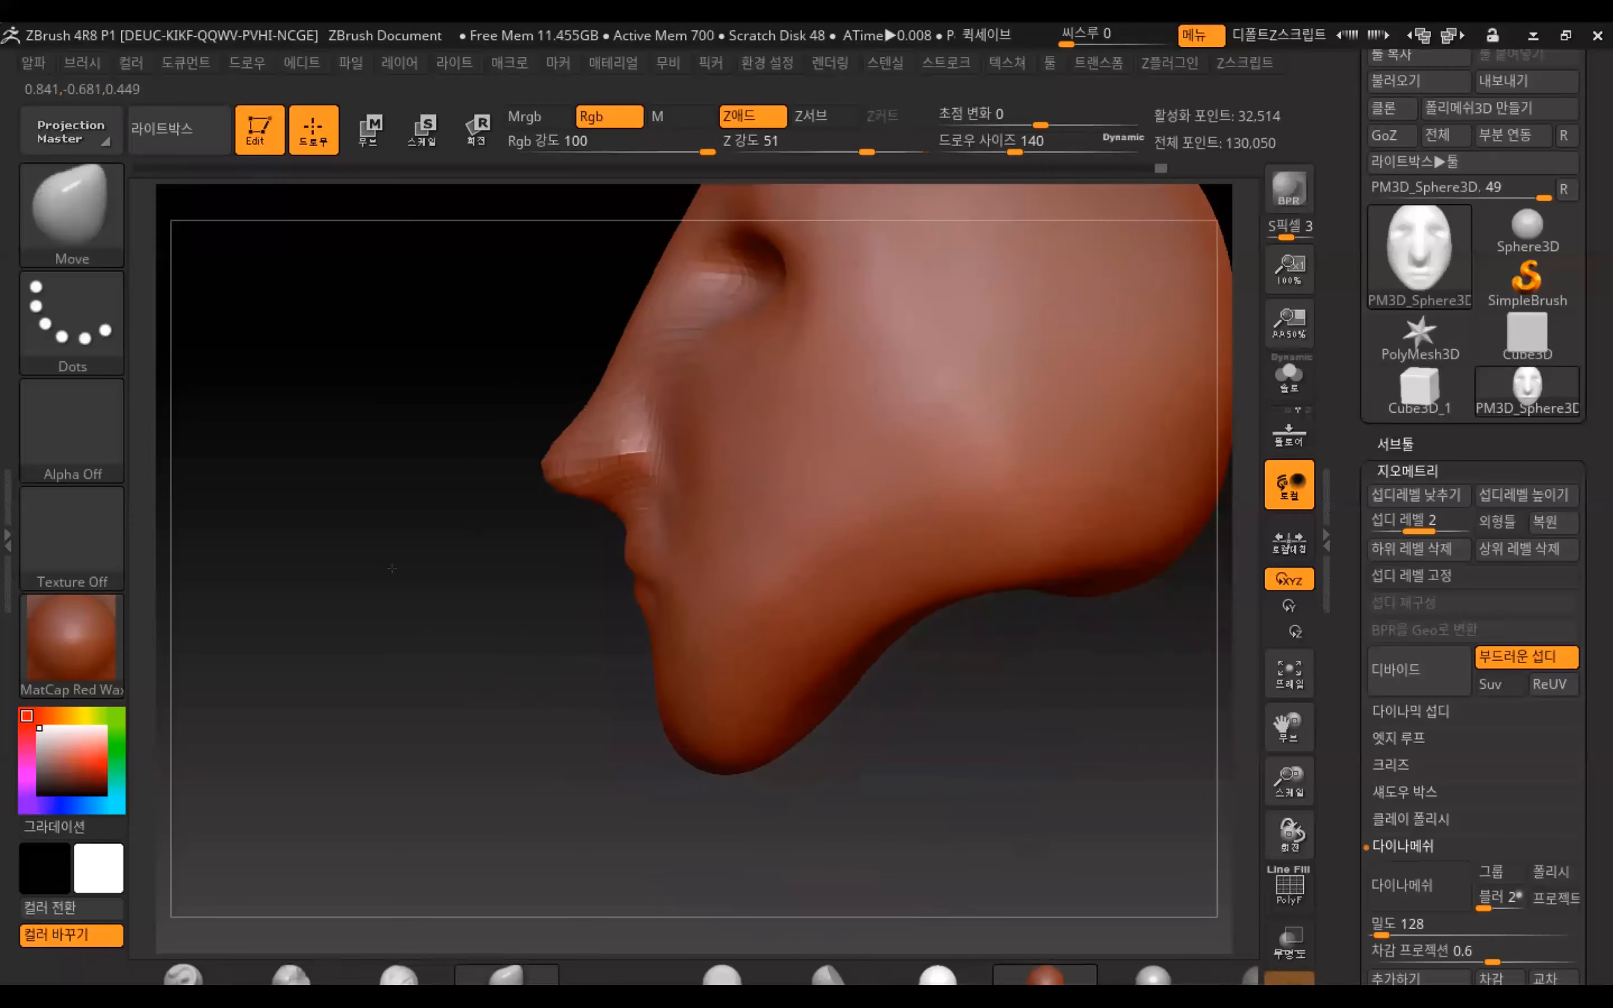
key(bracketright)
key(bracketright)
key(bracketright)
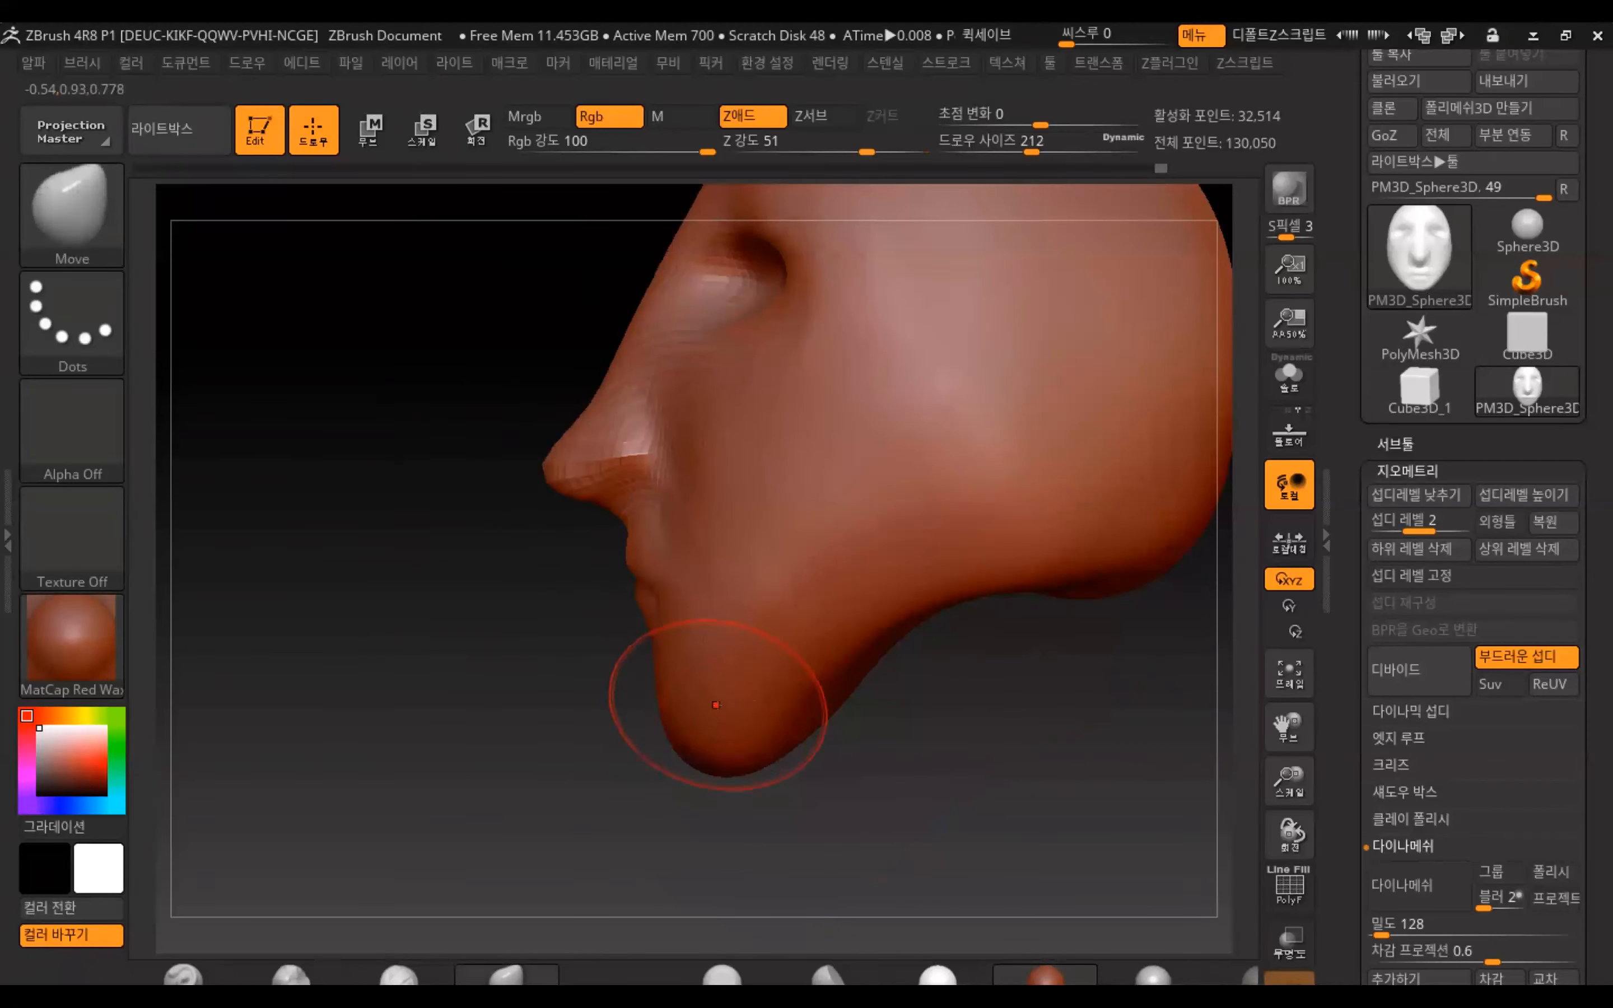
key(bracketright)
key(bracketright)
key(bracketright)
key(bracketright)
key(bracketright)
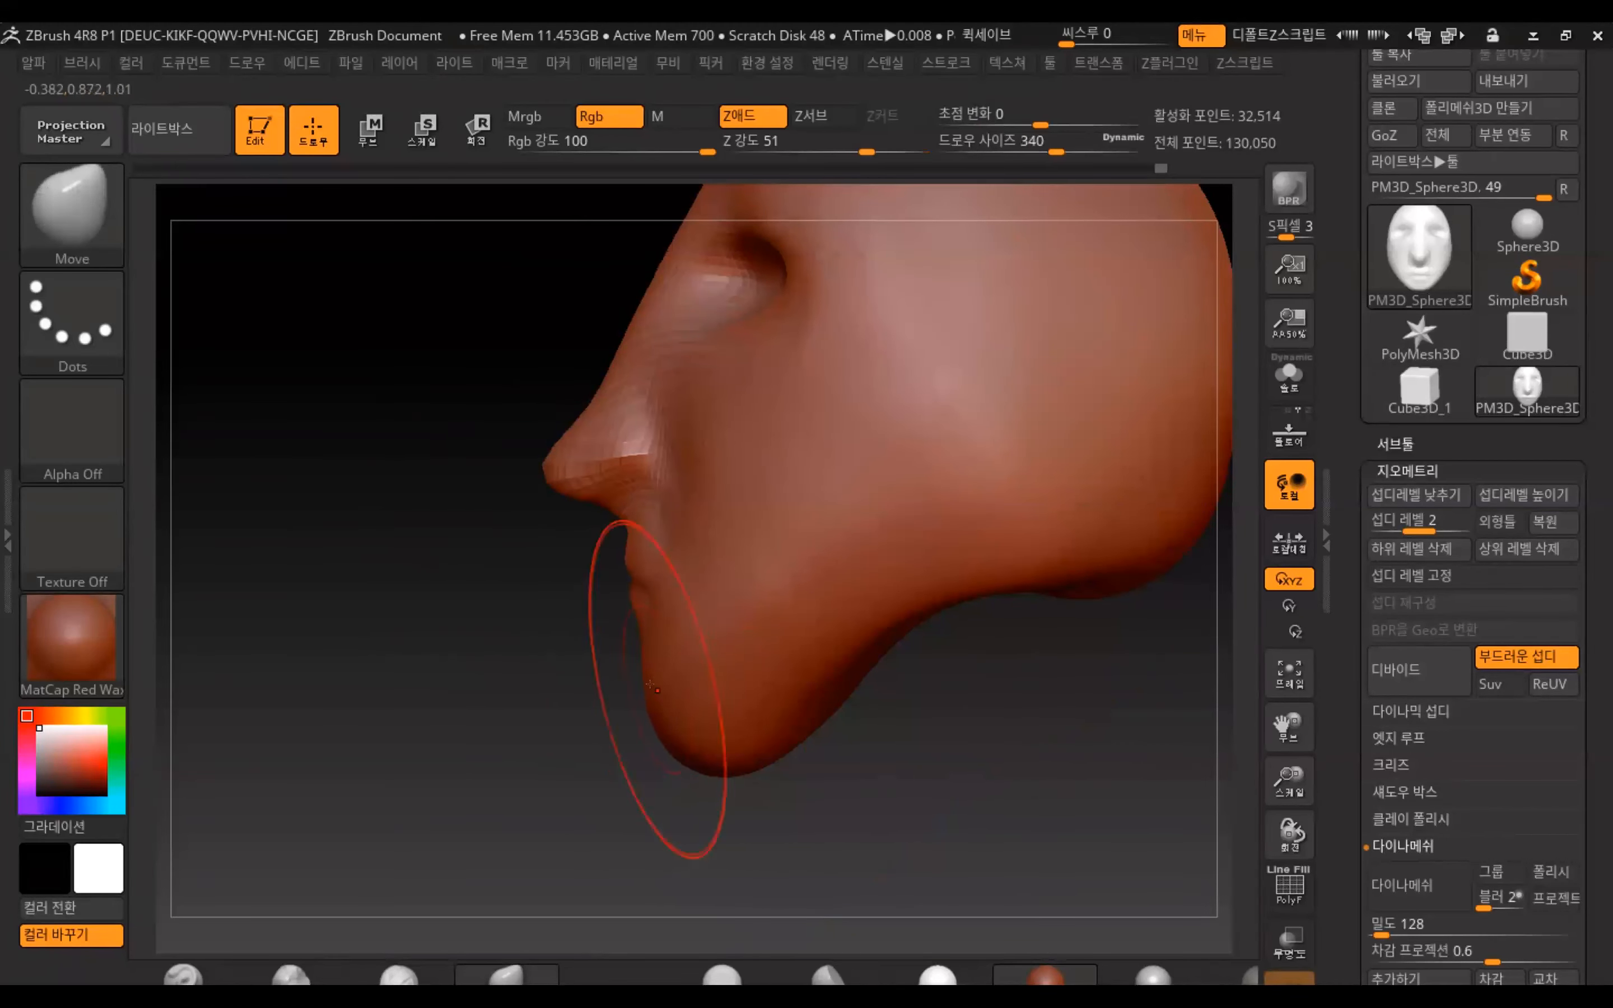
mouse_move(836, 641)
mouse_down()
mouse_move(856, 661)
mouse_move(928, 633)
mouse_up()
Adjust the head's profile with the Move brush, shaping the lips, forehead, crown and upper back of the skull
alt+drag(1045, 722, 1091, 847)
drag(755, 291, 537, 502)
drag(608, 557, 606, 571)
drag(709, 335, 850, 286)
mouse_move(960, 351)
mouse_down()
mouse_move(971, 312)
mouse_move(1089, 344)
mouse_up()
drag(1132, 428, 1144, 417)
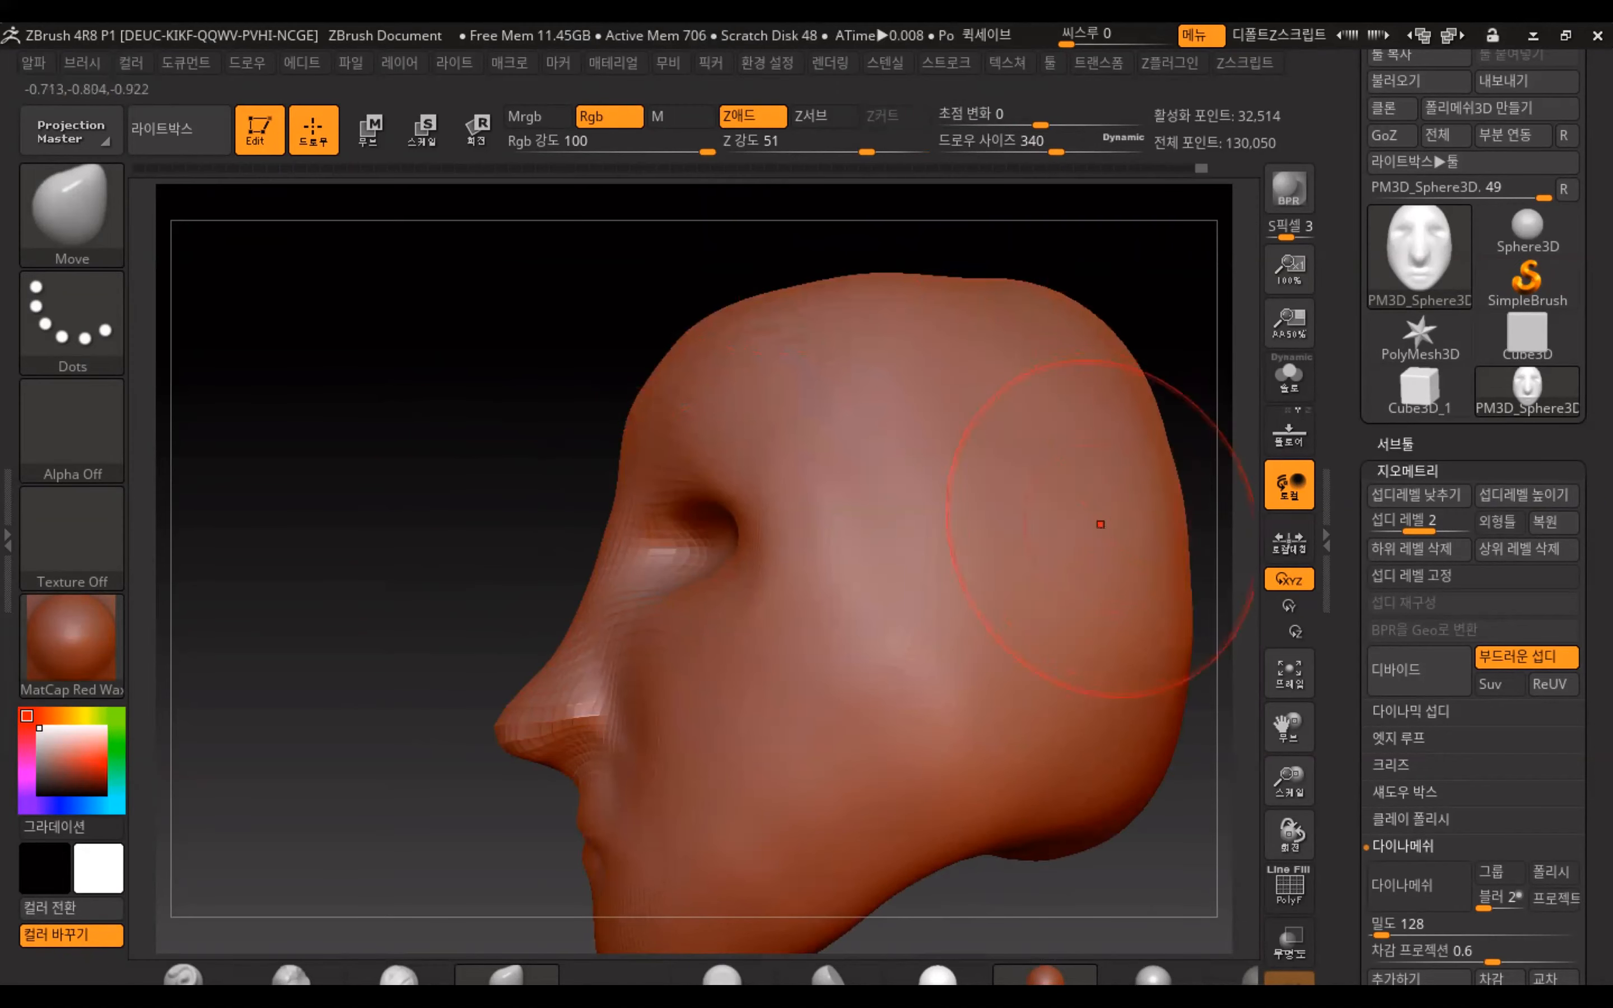
Pull the back of the skull outward from the upper back down to the nape to round it
drag(1133, 526, 1144, 525)
drag(1136, 592, 1151, 596)
drag(1130, 492, 1147, 479)
drag(1131, 630, 1146, 639)
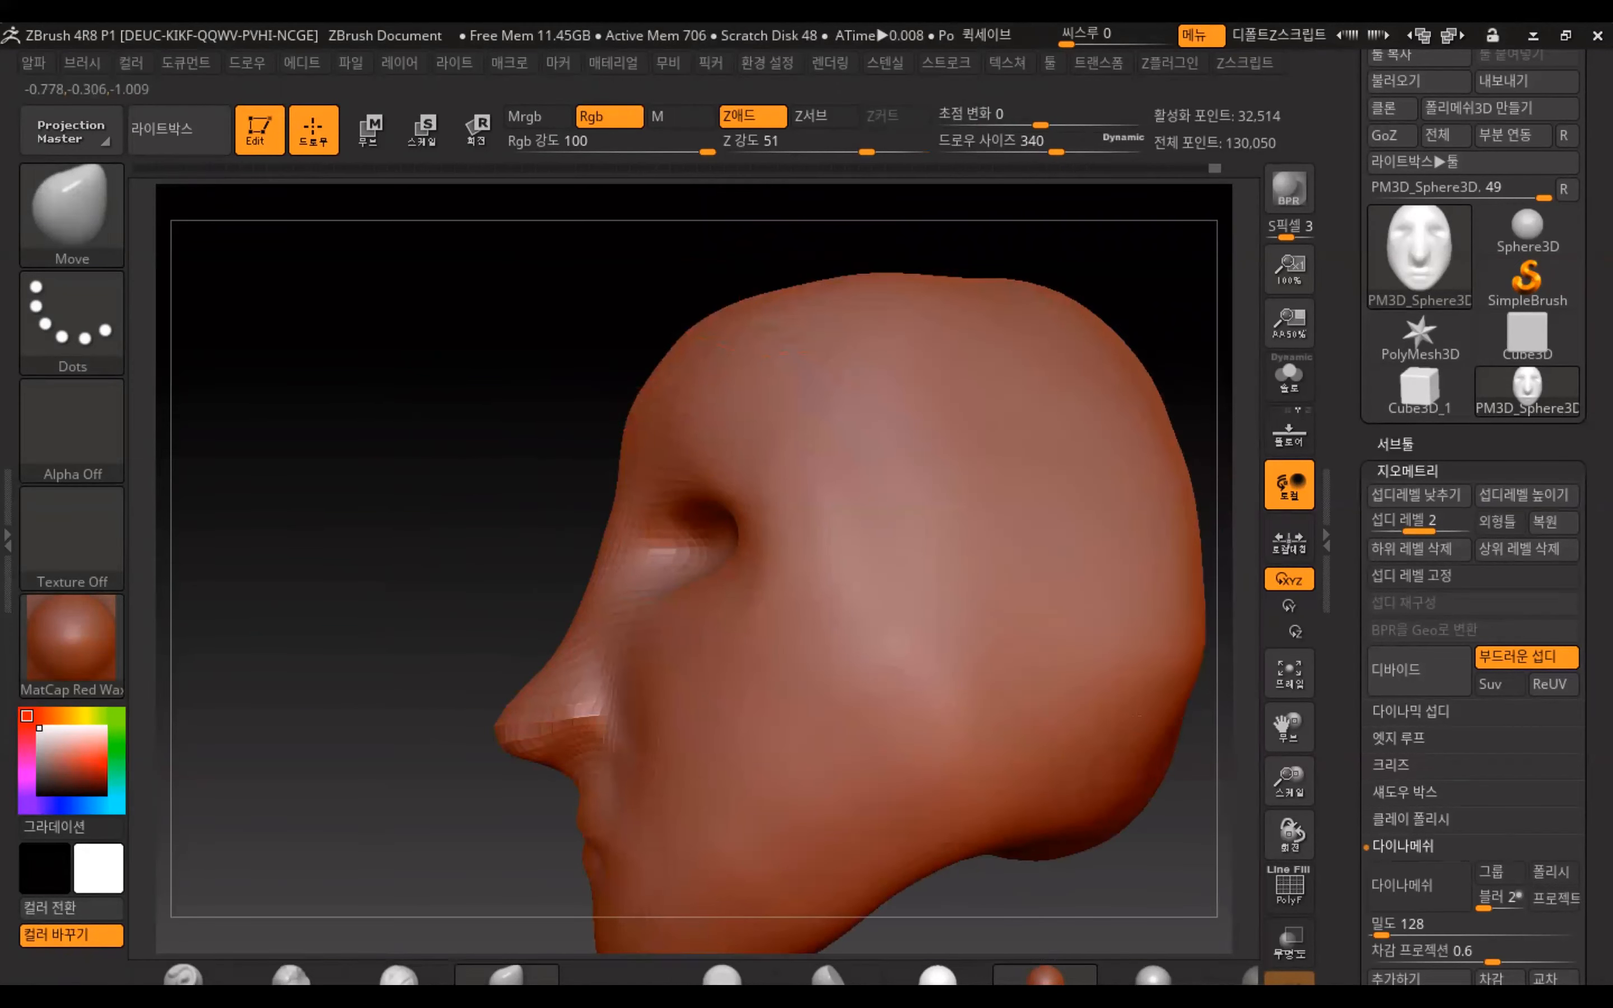
drag(1139, 715, 1146, 721)
drag(1109, 785, 1120, 796)
Adjust the sides of the head with the Move brush, and smooth the brow and cheeks
drag(513, 504, 617, 494)
alt+drag(617, 494, 467, 521)
mouse_move(807, 349)
mouse_down()
mouse_move(841, 294)
mouse_move(925, 319)
mouse_move(990, 365)
mouse_move(1077, 507)
mouse_up()
drag(1068, 581, 1080, 578)
alt+drag(1145, 640, 1109, 525)
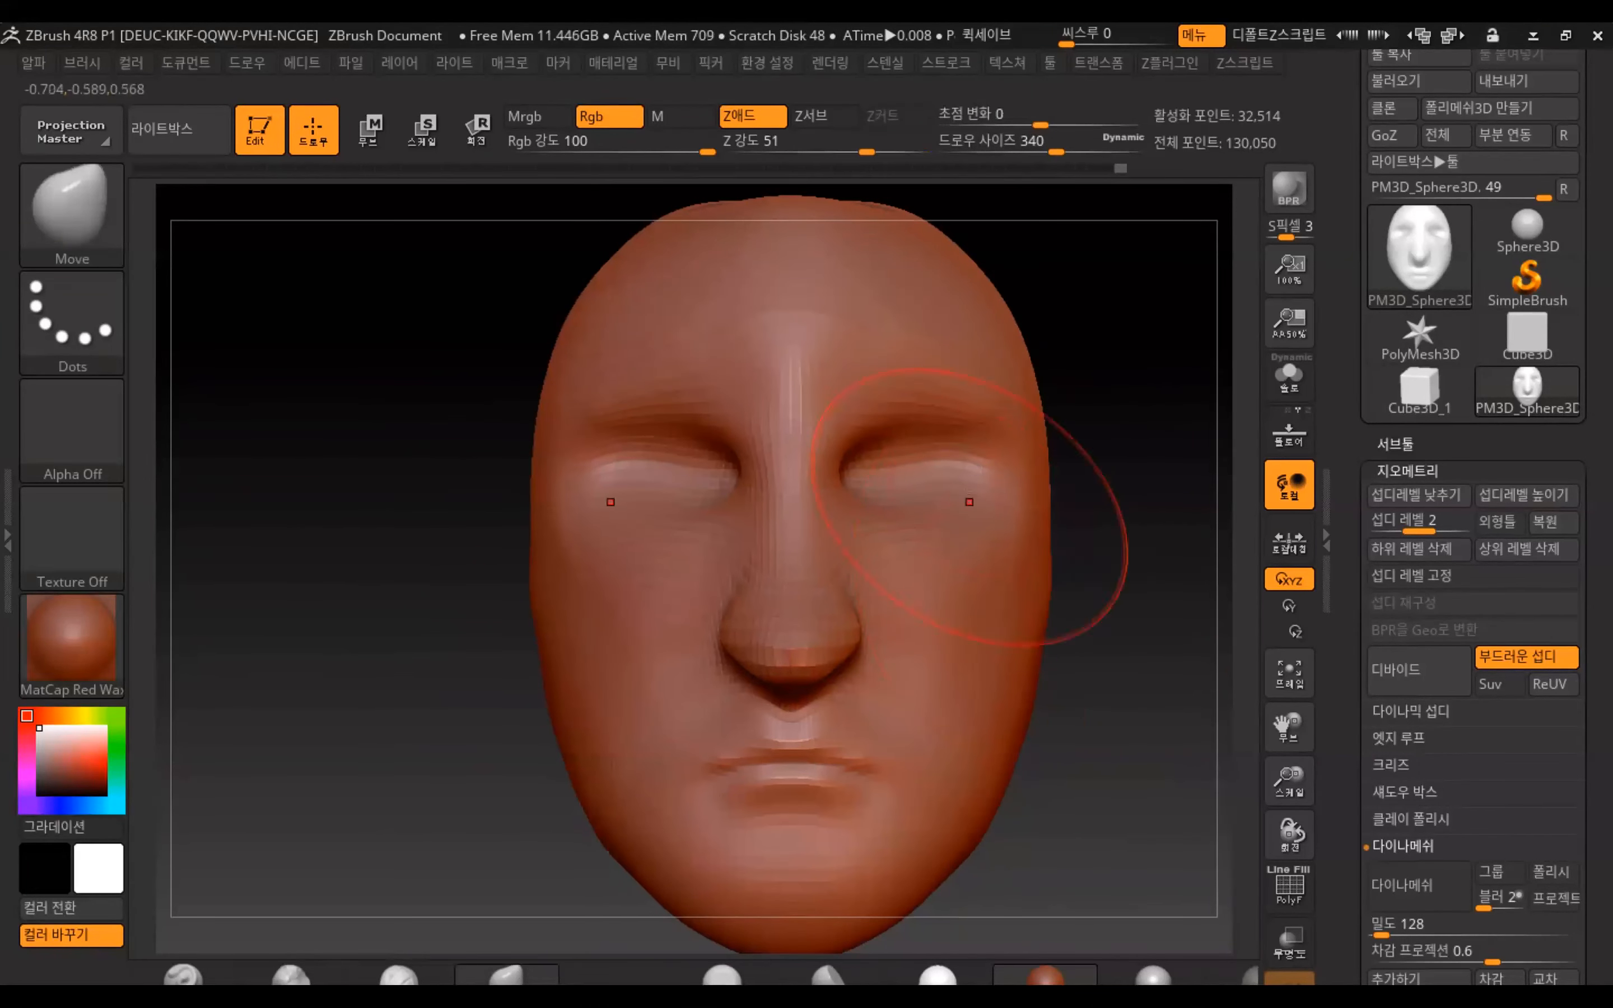
alt+drag(1091, 350, 1073, 450)
mouse_move(909, 340)
shift+mouse_down()
mouse_move(821, 318)
mouse_move(901, 334)
shift+mouse_up()
alt+drag(1129, 602, 1114, 440)
mouse_move(1112, 628)
alt+mouse_down()
mouse_move(1100, 603)
mouse_move(1094, 640)
alt+mouse_up()
mouse_move(908, 551)
shift+mouse_down()
mouse_move(984, 574)
mouse_move(1015, 449)
shift+mouse_up()
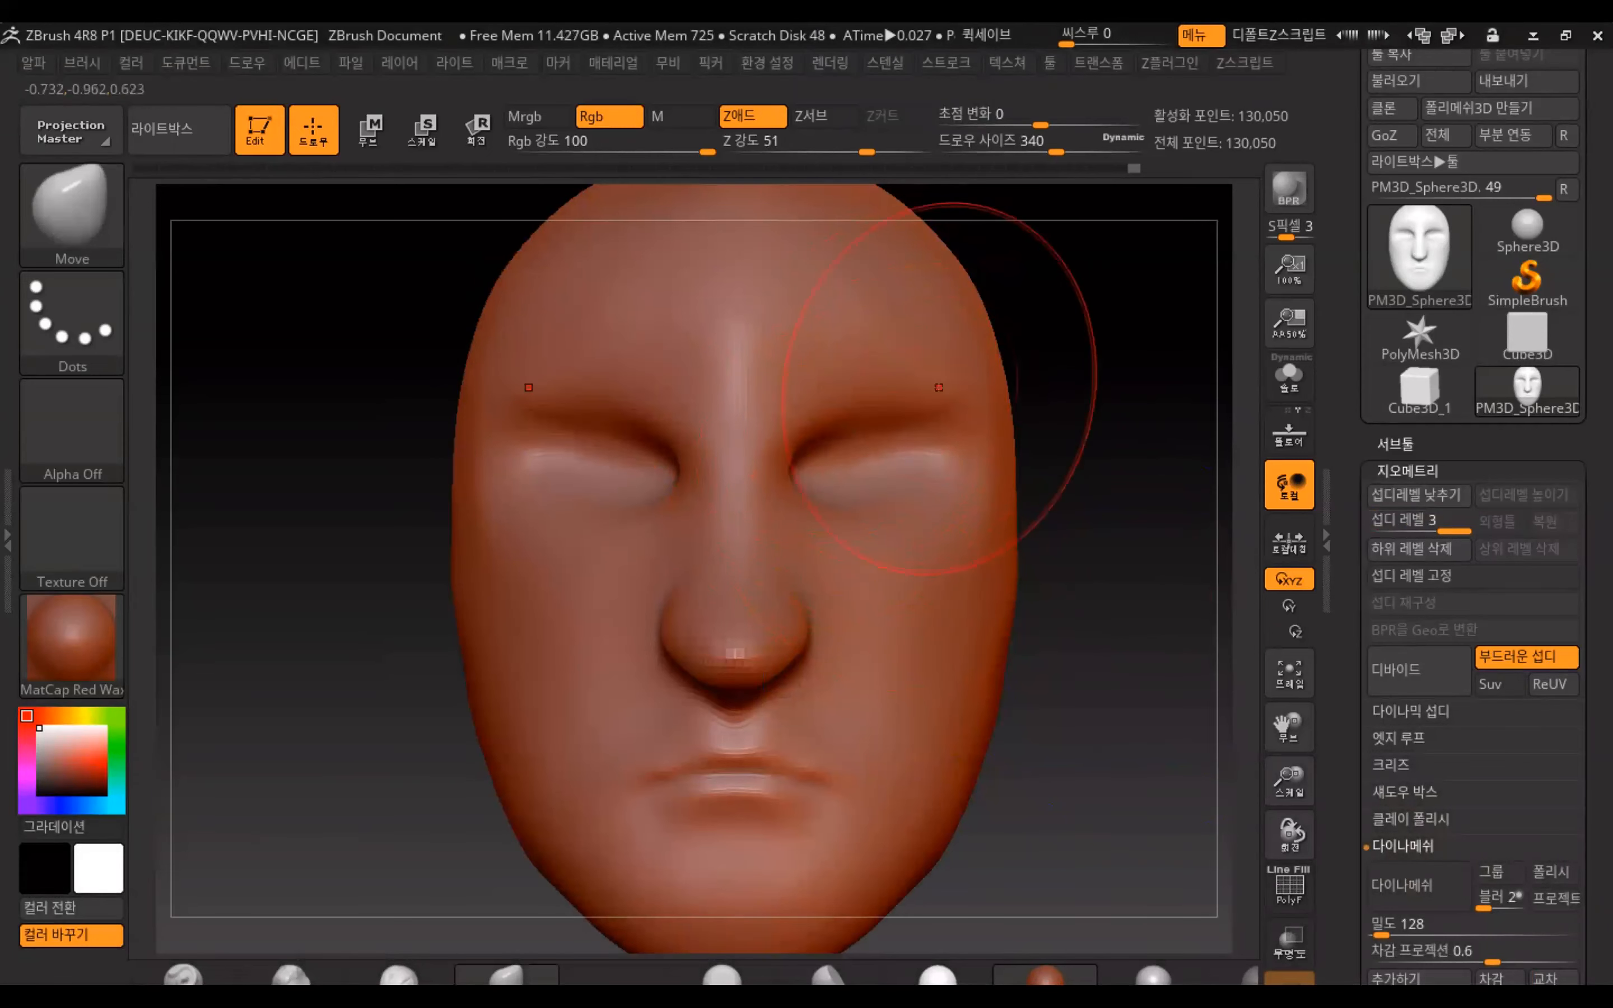
Adjust the outer brows, inner eye corners and underside of the nose with the Move brush at subdivision level 3
drag(989, 403, 988, 419)
drag(788, 473, 796, 484)
drag(734, 711, 734, 702)
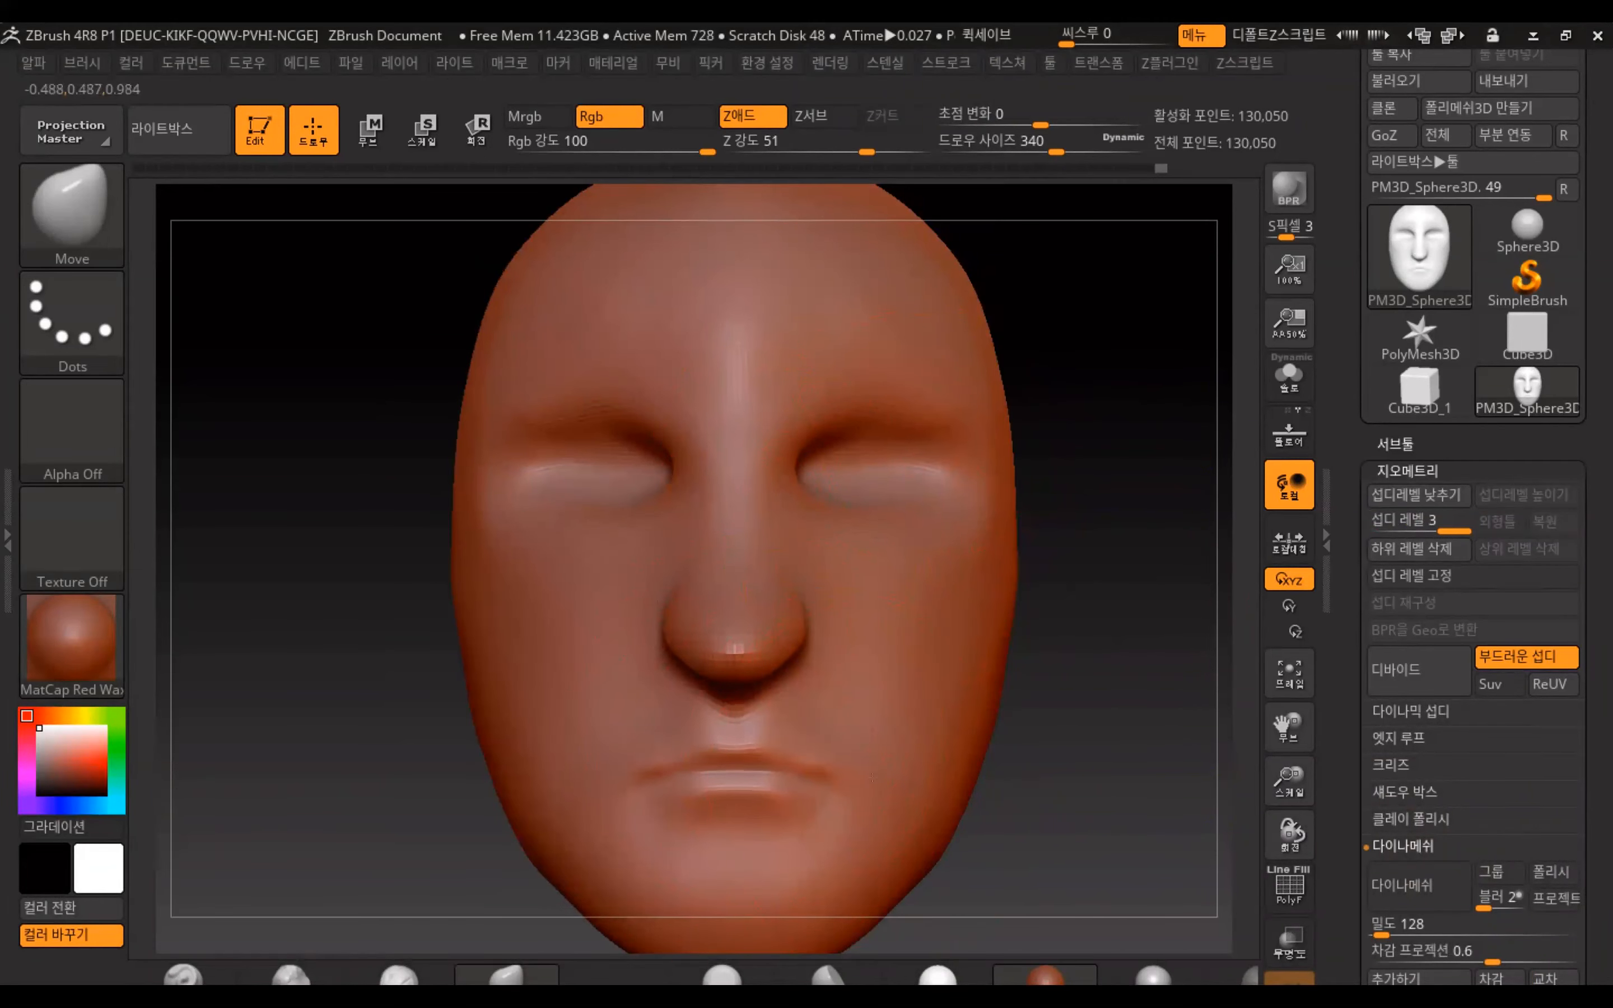
mouse_move(1107, 650)
mouse_down()
mouse_move(1014, 657)
mouse_move(1116, 666)
mouse_move(1105, 700)
mouse_up()
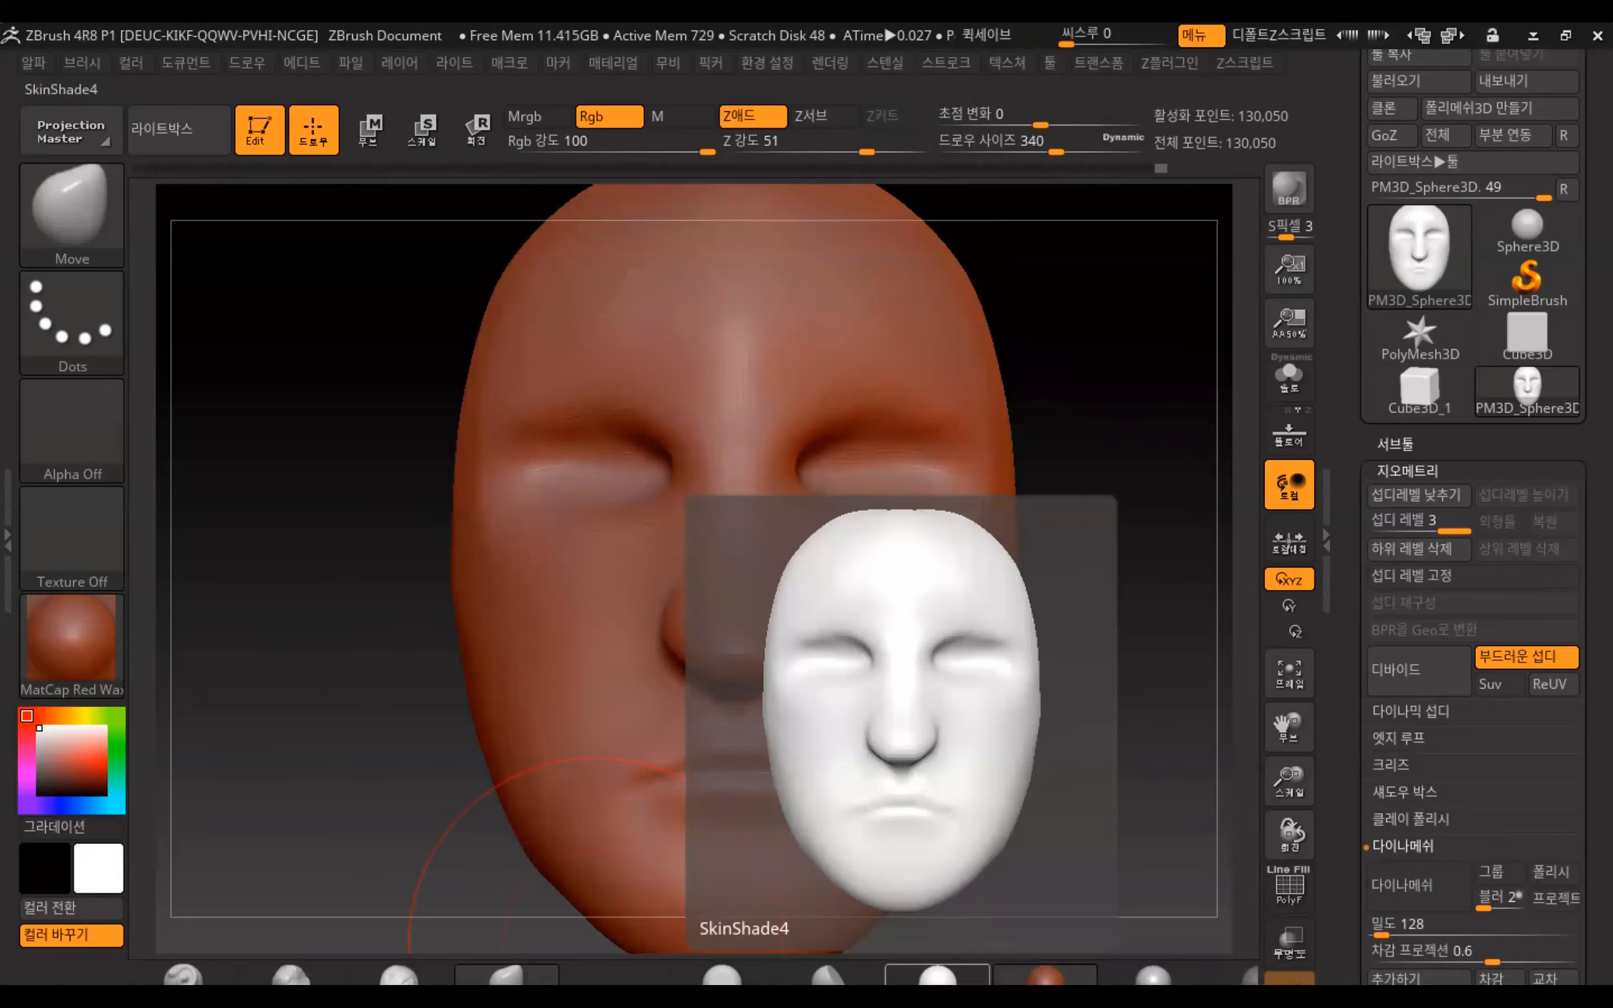
Switch to the other ZBrush window containing the armored character model
key(alt+Tab)
key(alt+Tab)
key(alt+Tab)
key(alt+Tab)
key(alt+Tab)
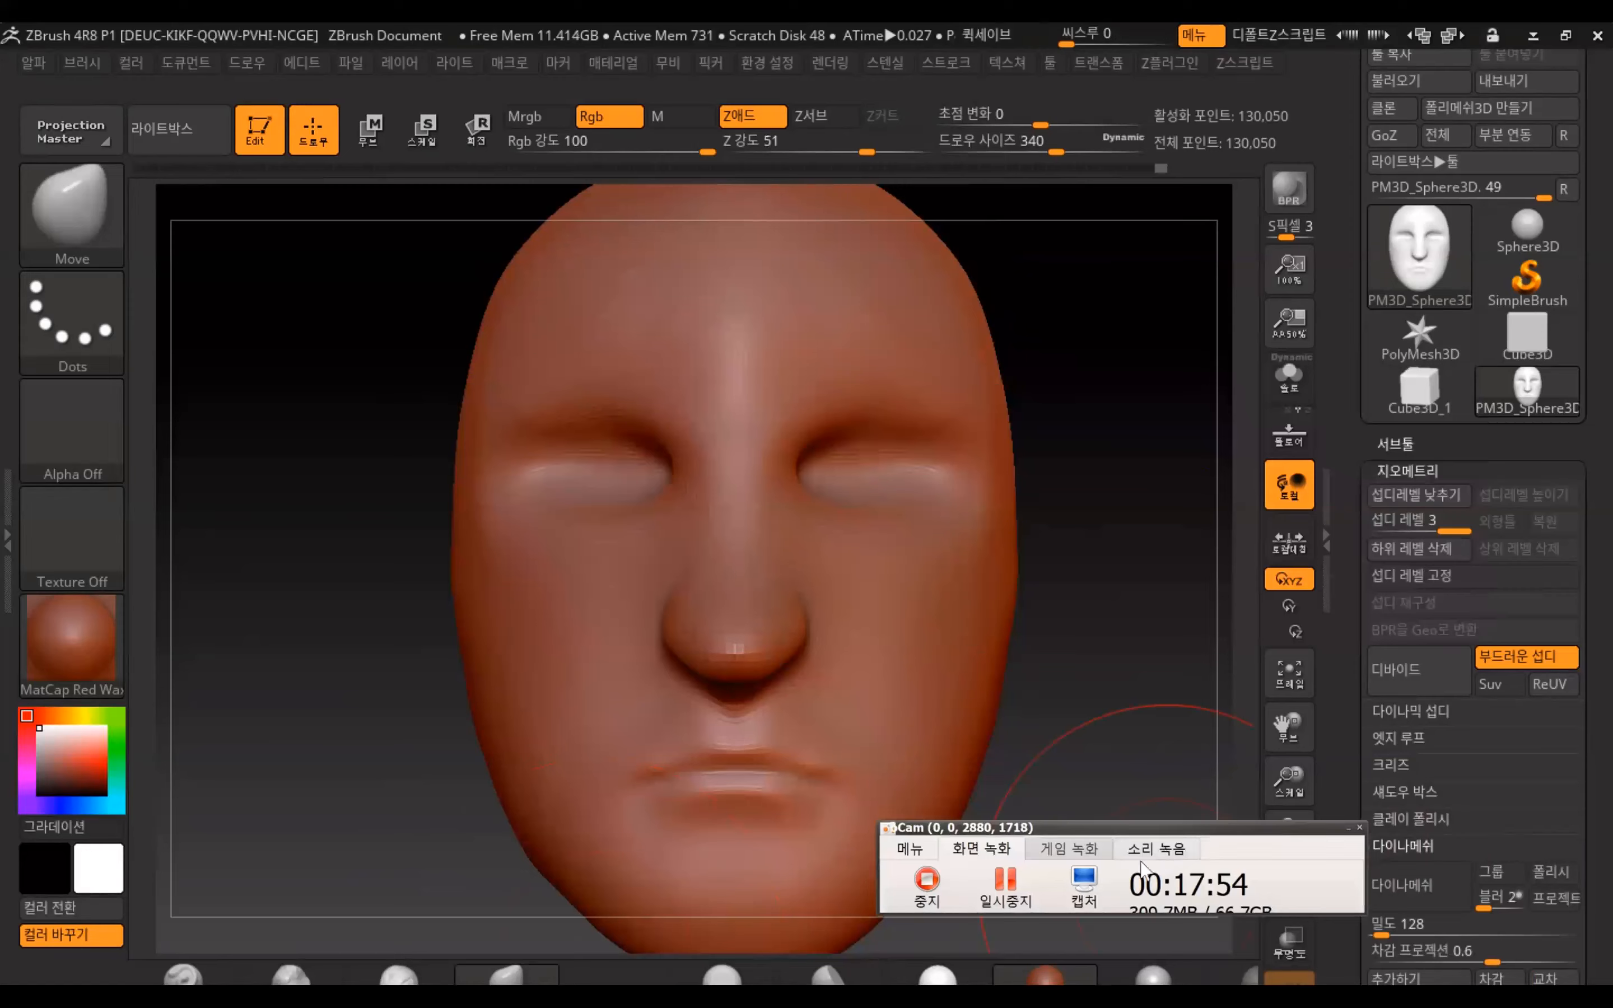
click(1006, 890)
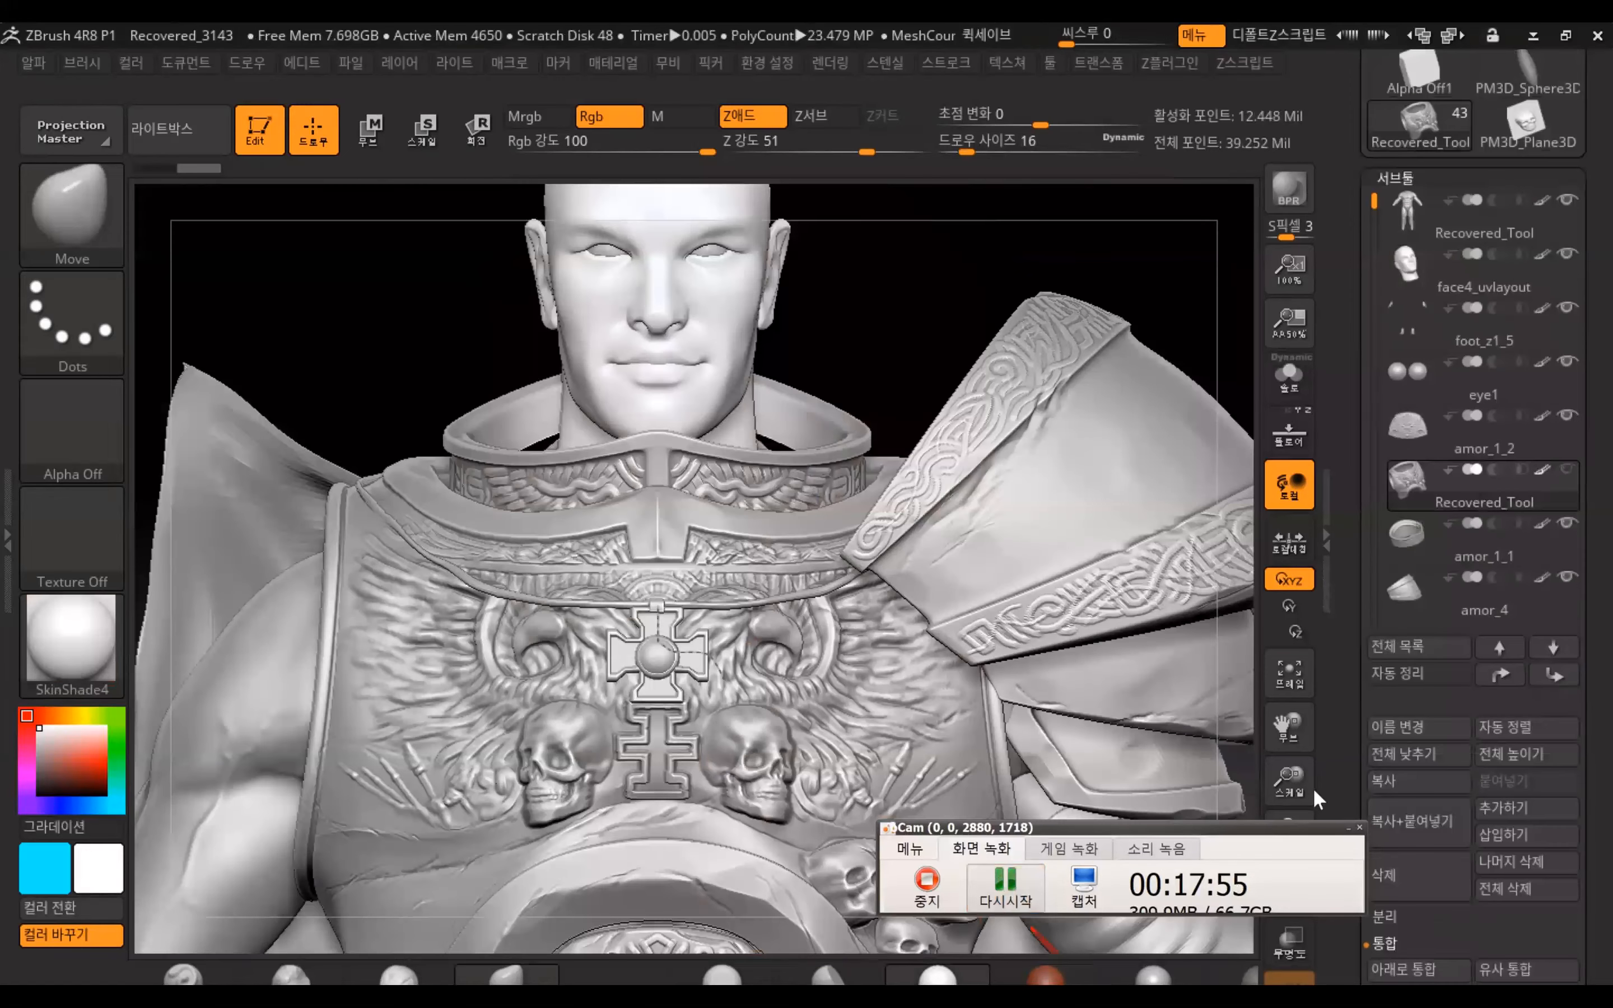
click(1348, 827)
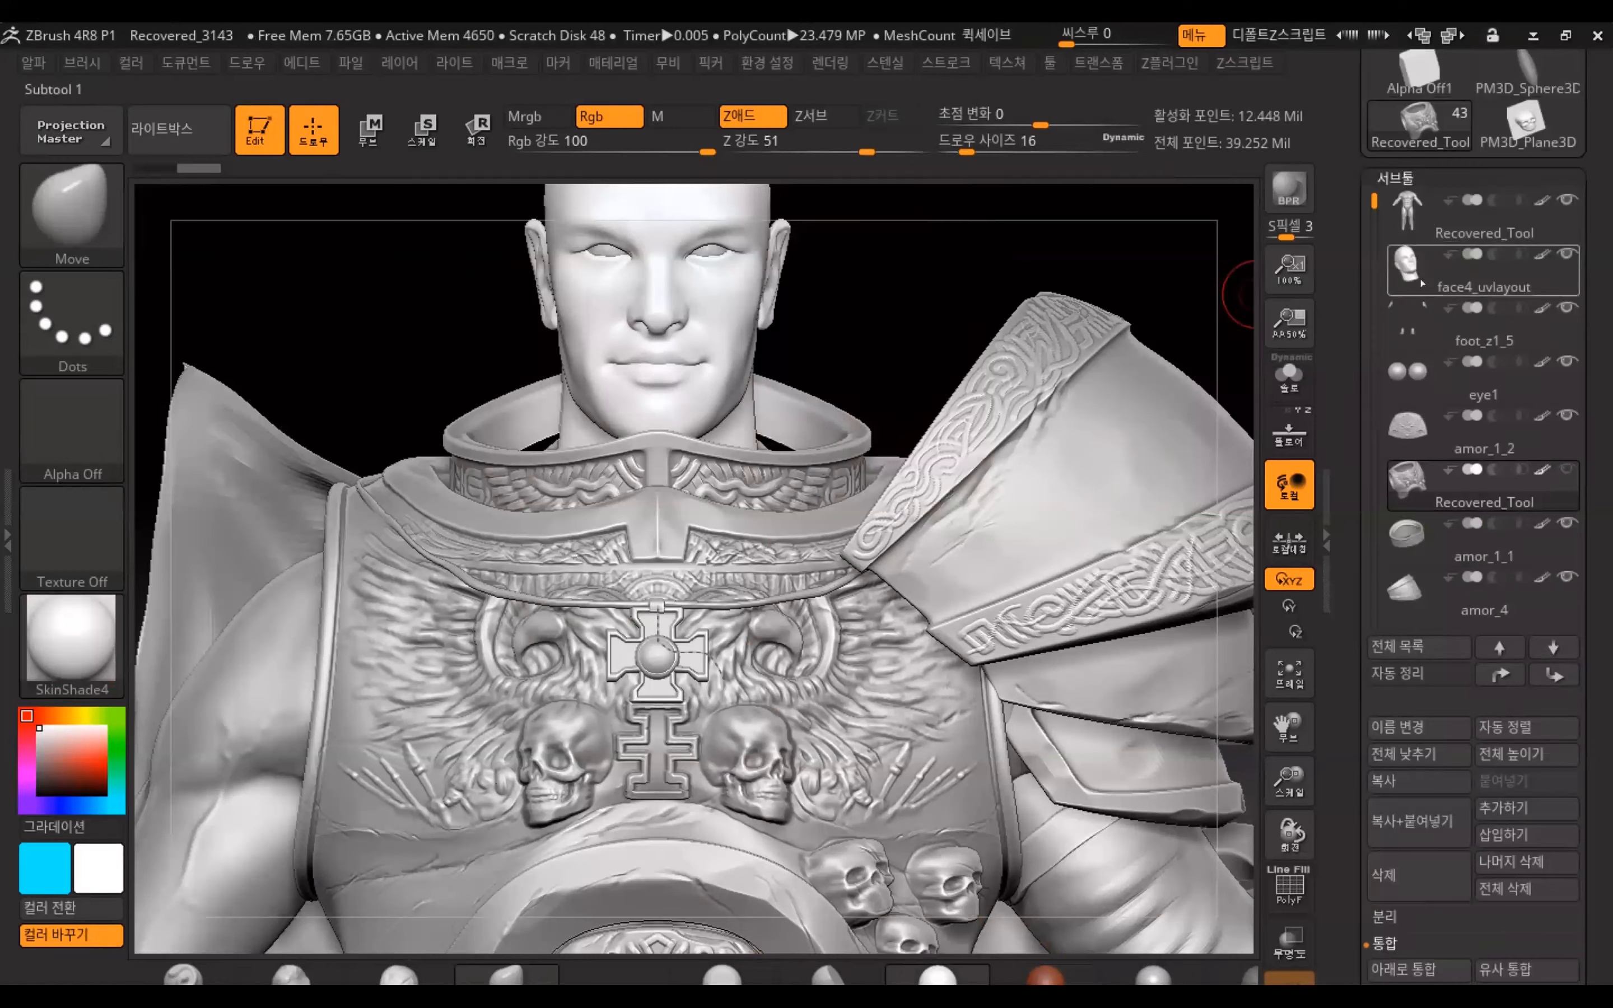
Examine the character's subtool list, from the face4_uvlayout head down to the amor_4_leg_amor pieces
mouse_move(1417, 225)
mouse_move(1420, 267)
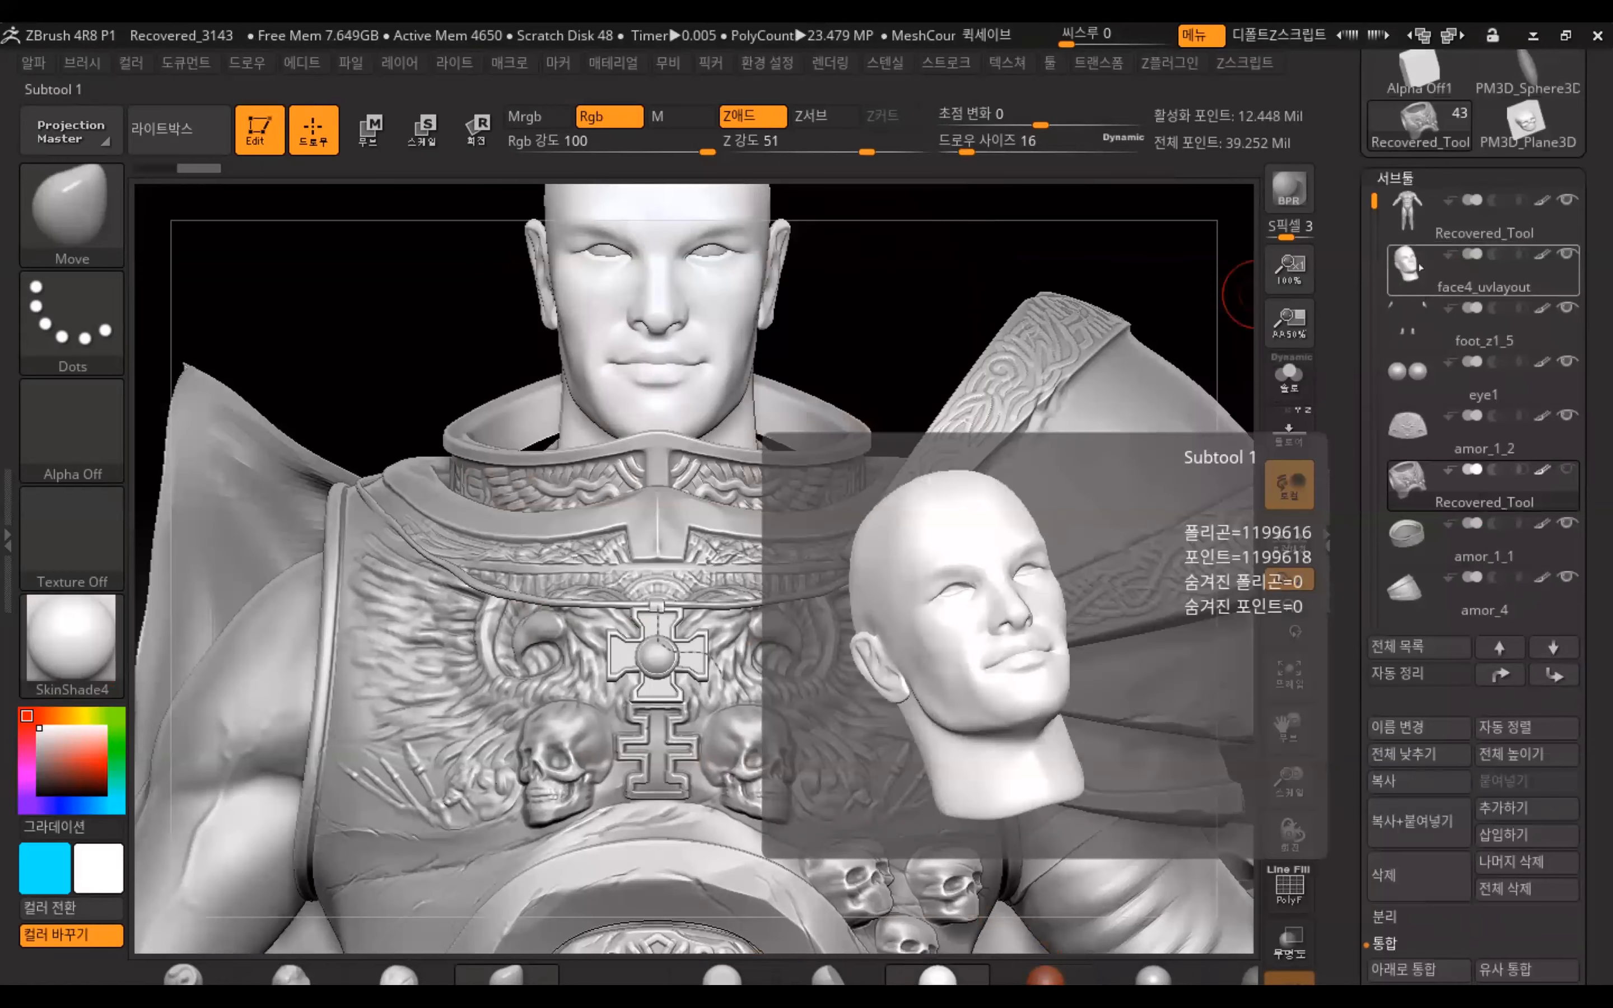
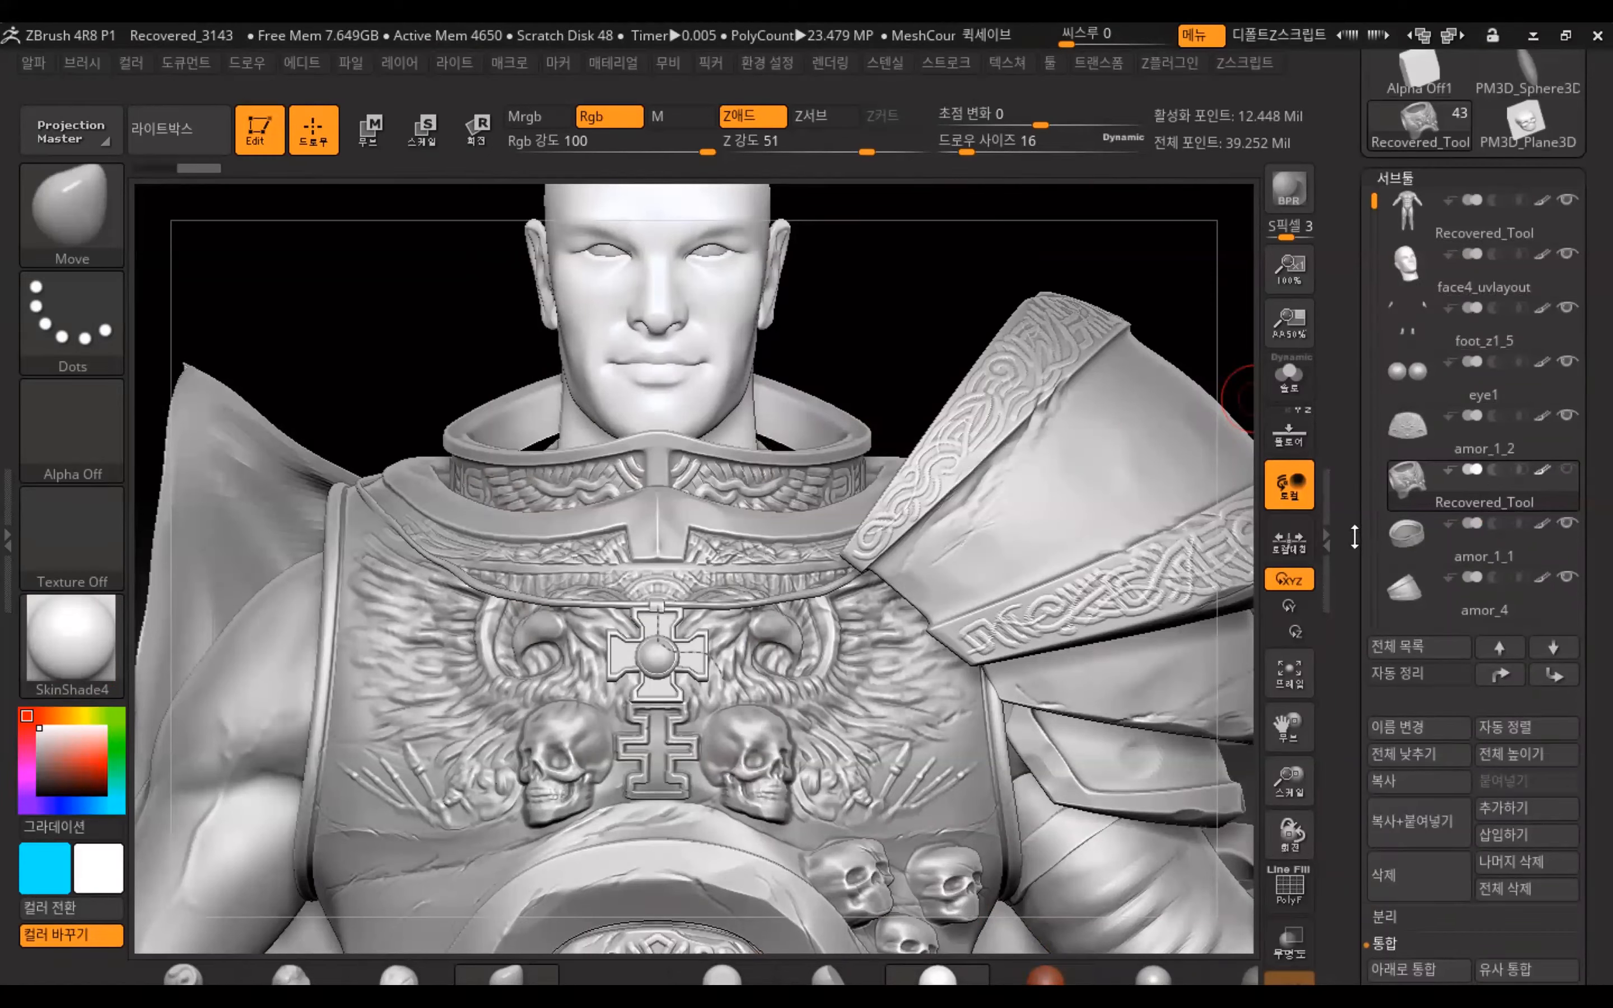
drag(1374, 200, 1377, 372)
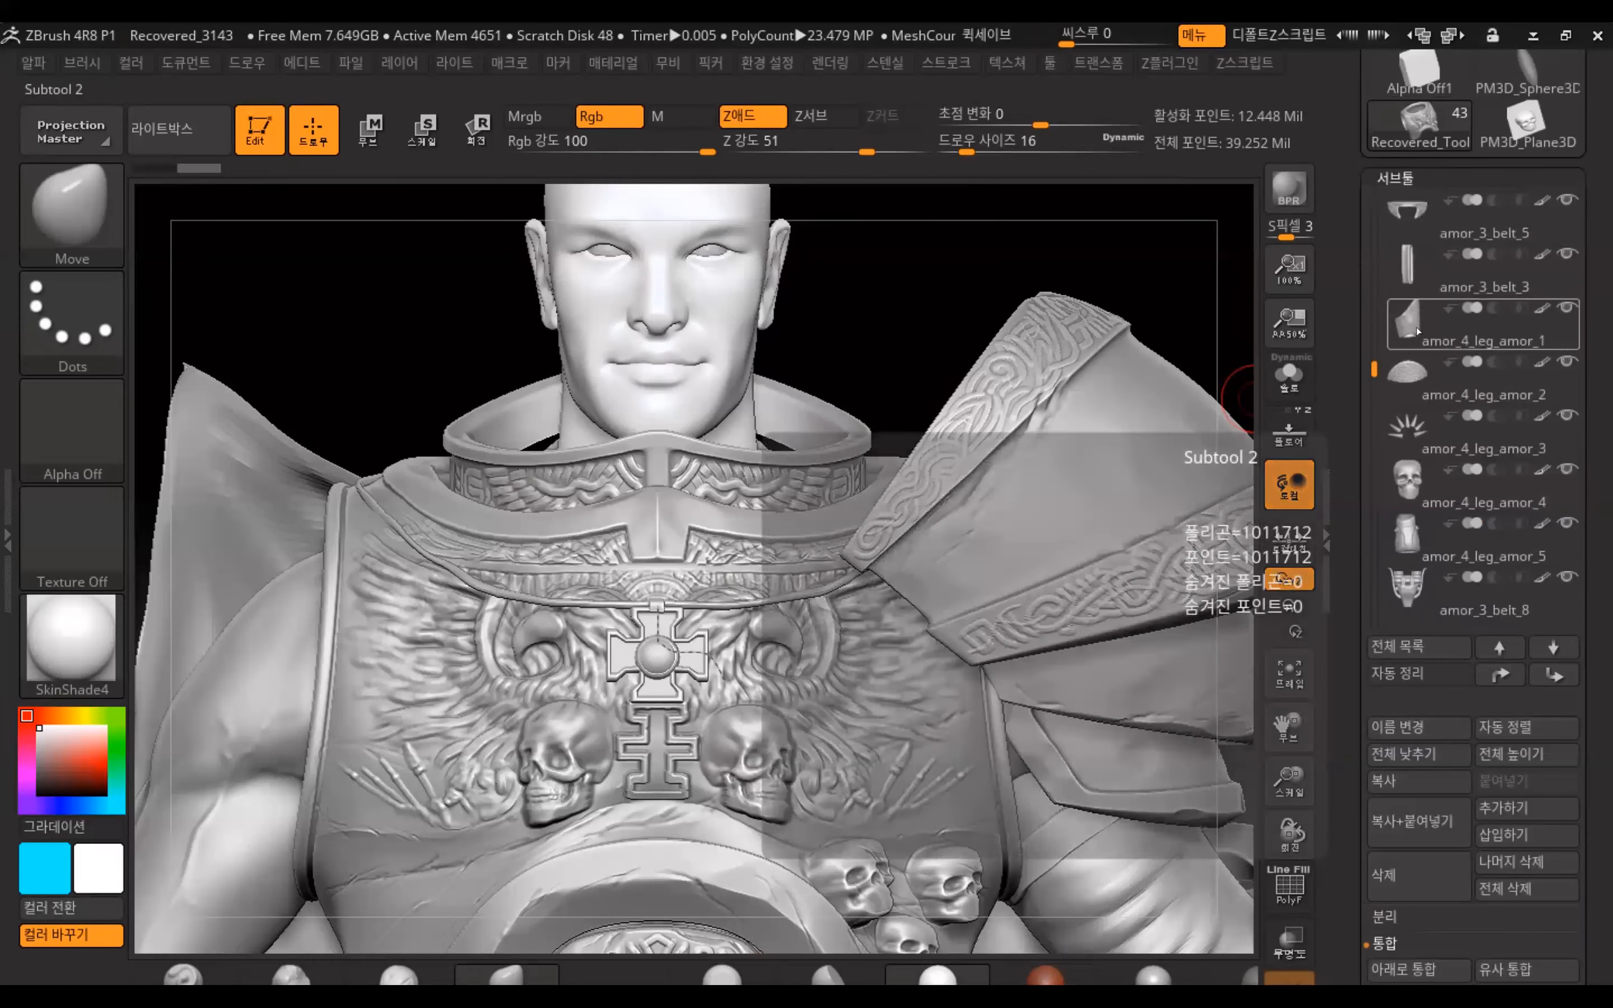
Examine the amor_4_leg_amor_1 and amor_4_leg_amor_2 subtools, the start of the subtool list and the character's overall figure
click(1412, 326)
click(1407, 373)
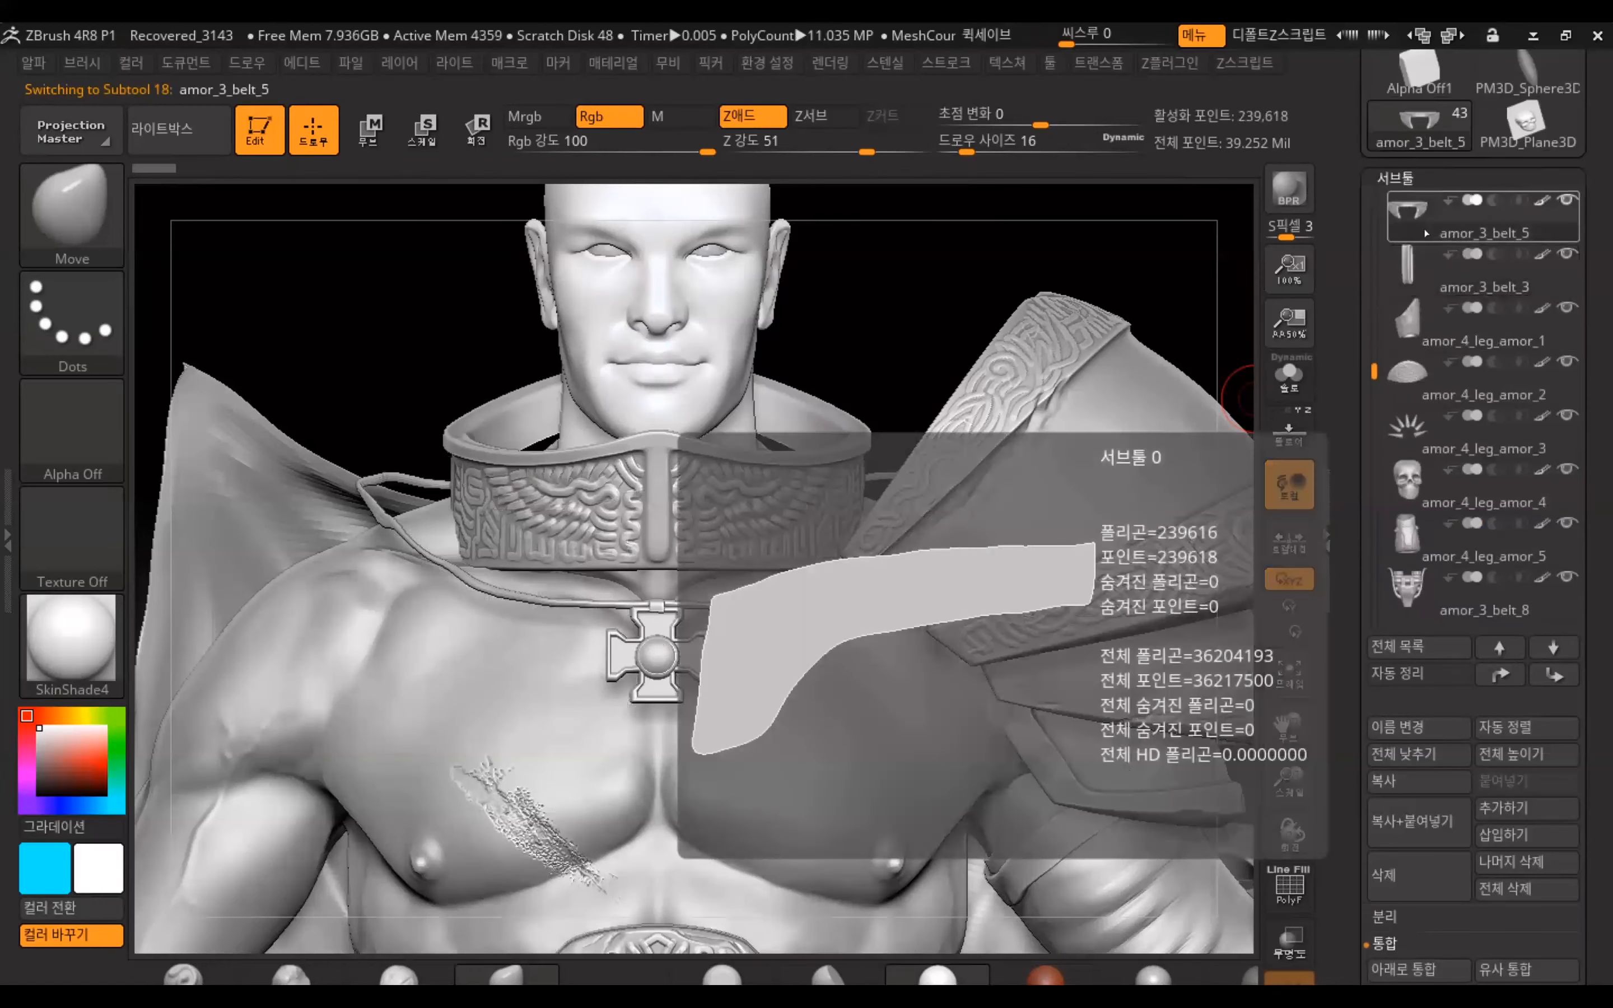
drag(1377, 373, 1374, 196)
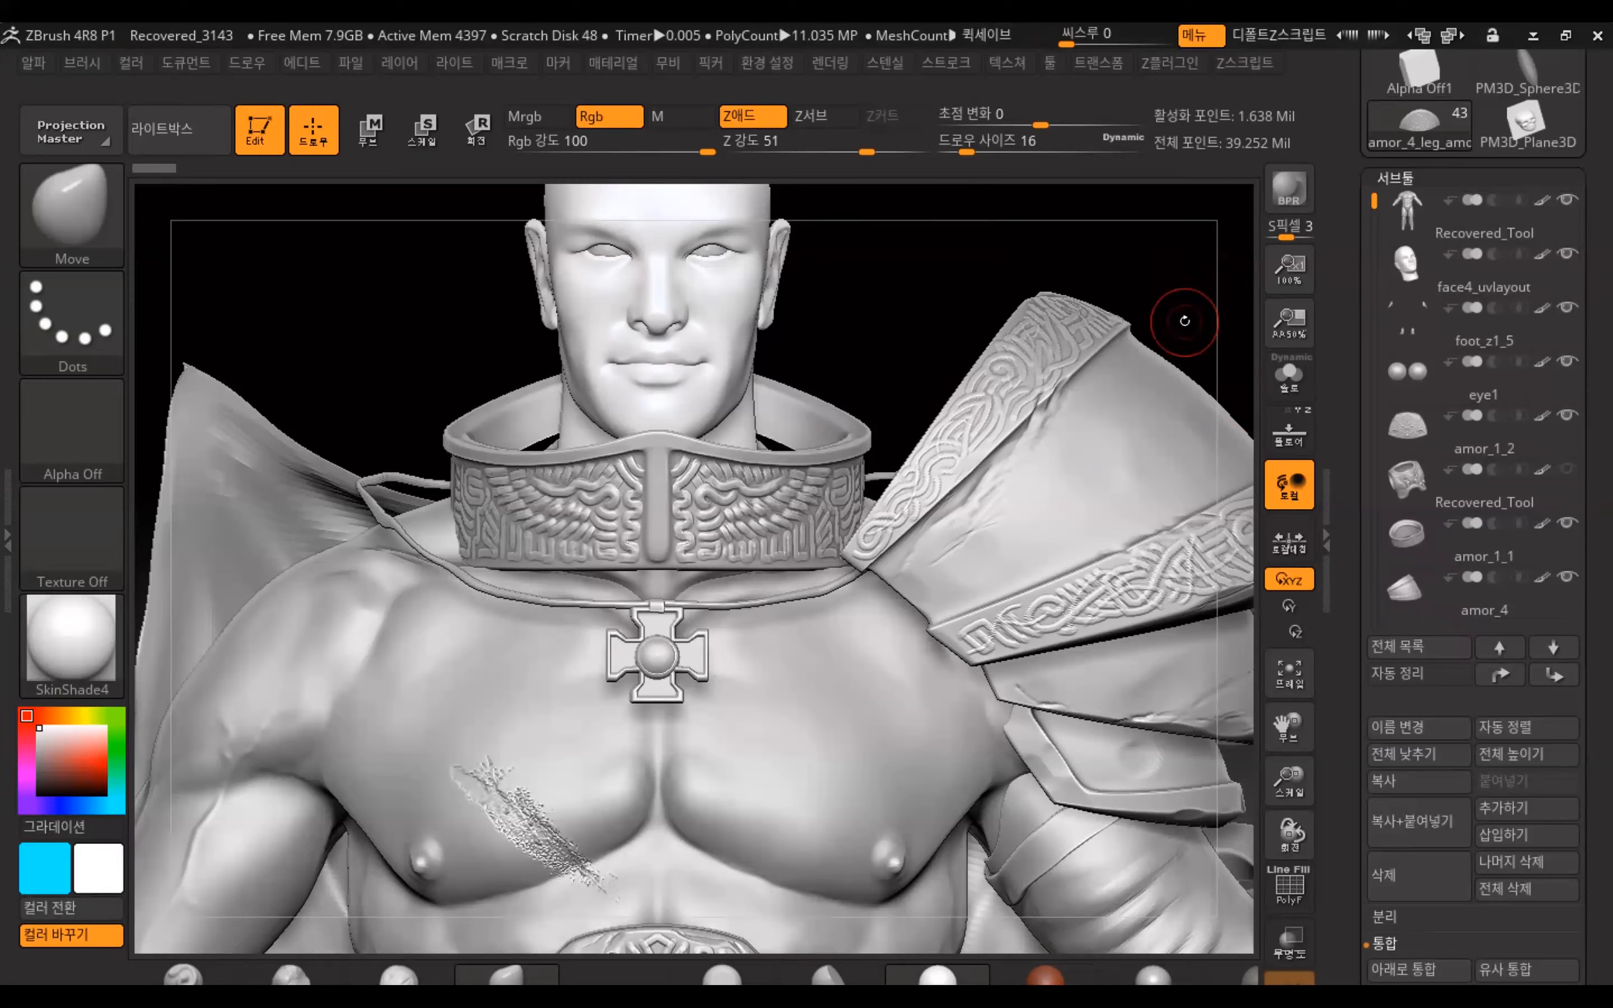
drag(1191, 287, 1133, 467)
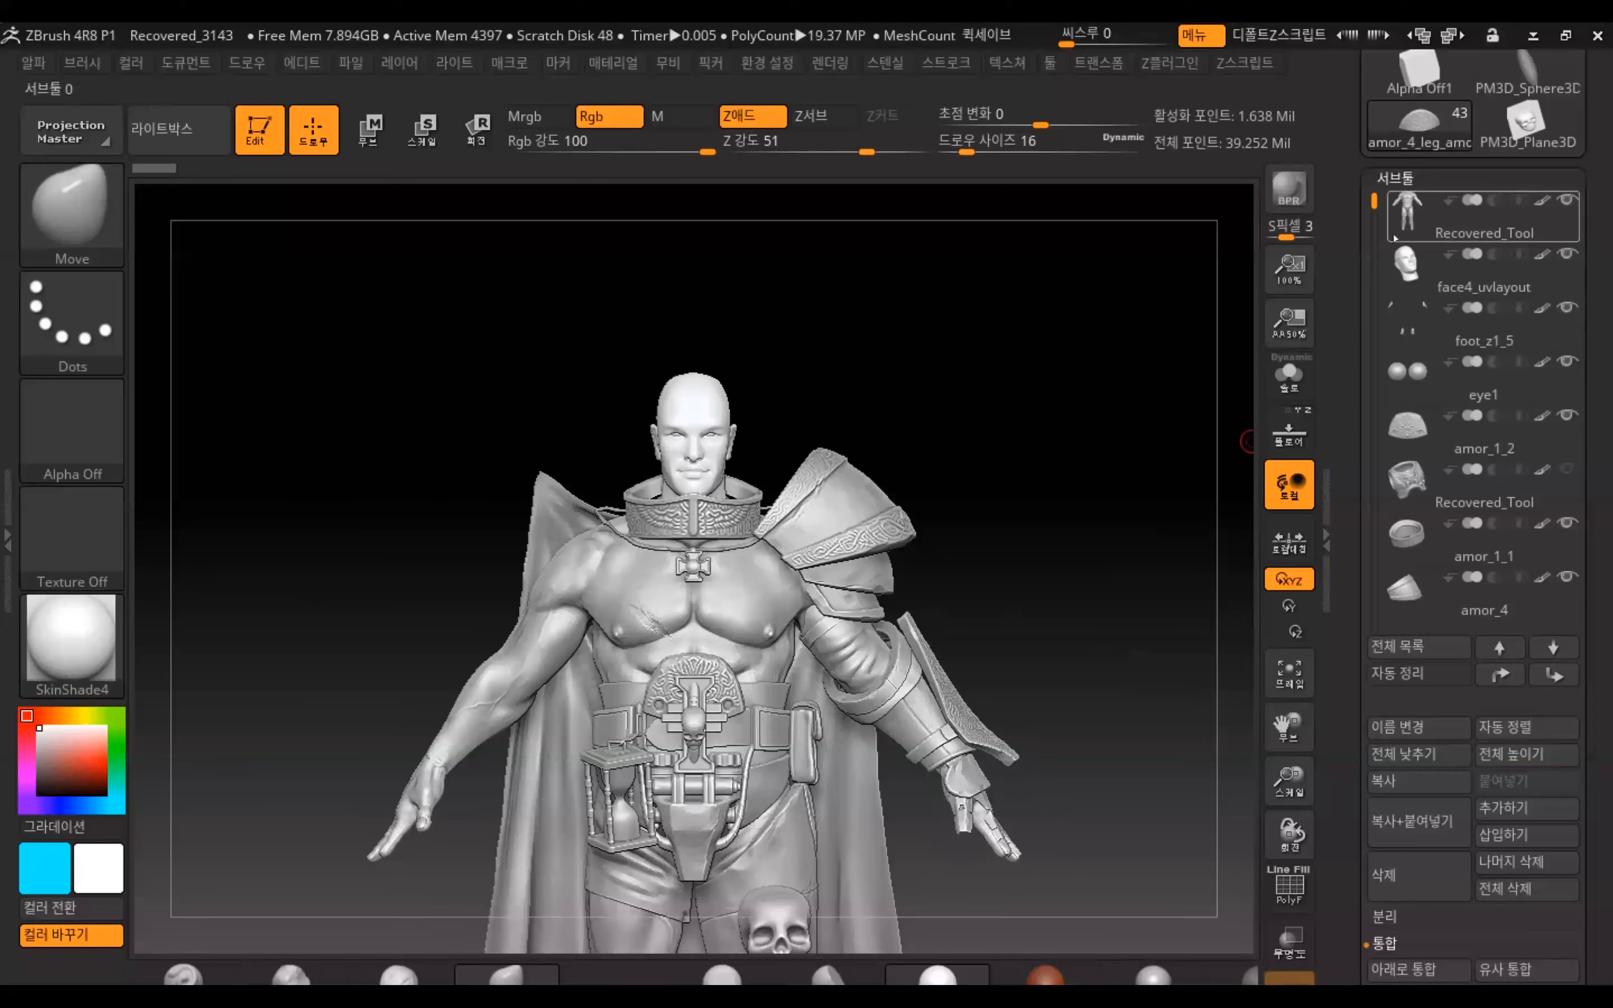
Replace the armored character on the canvas with the Sphere3D primitive
click(1392, 178)
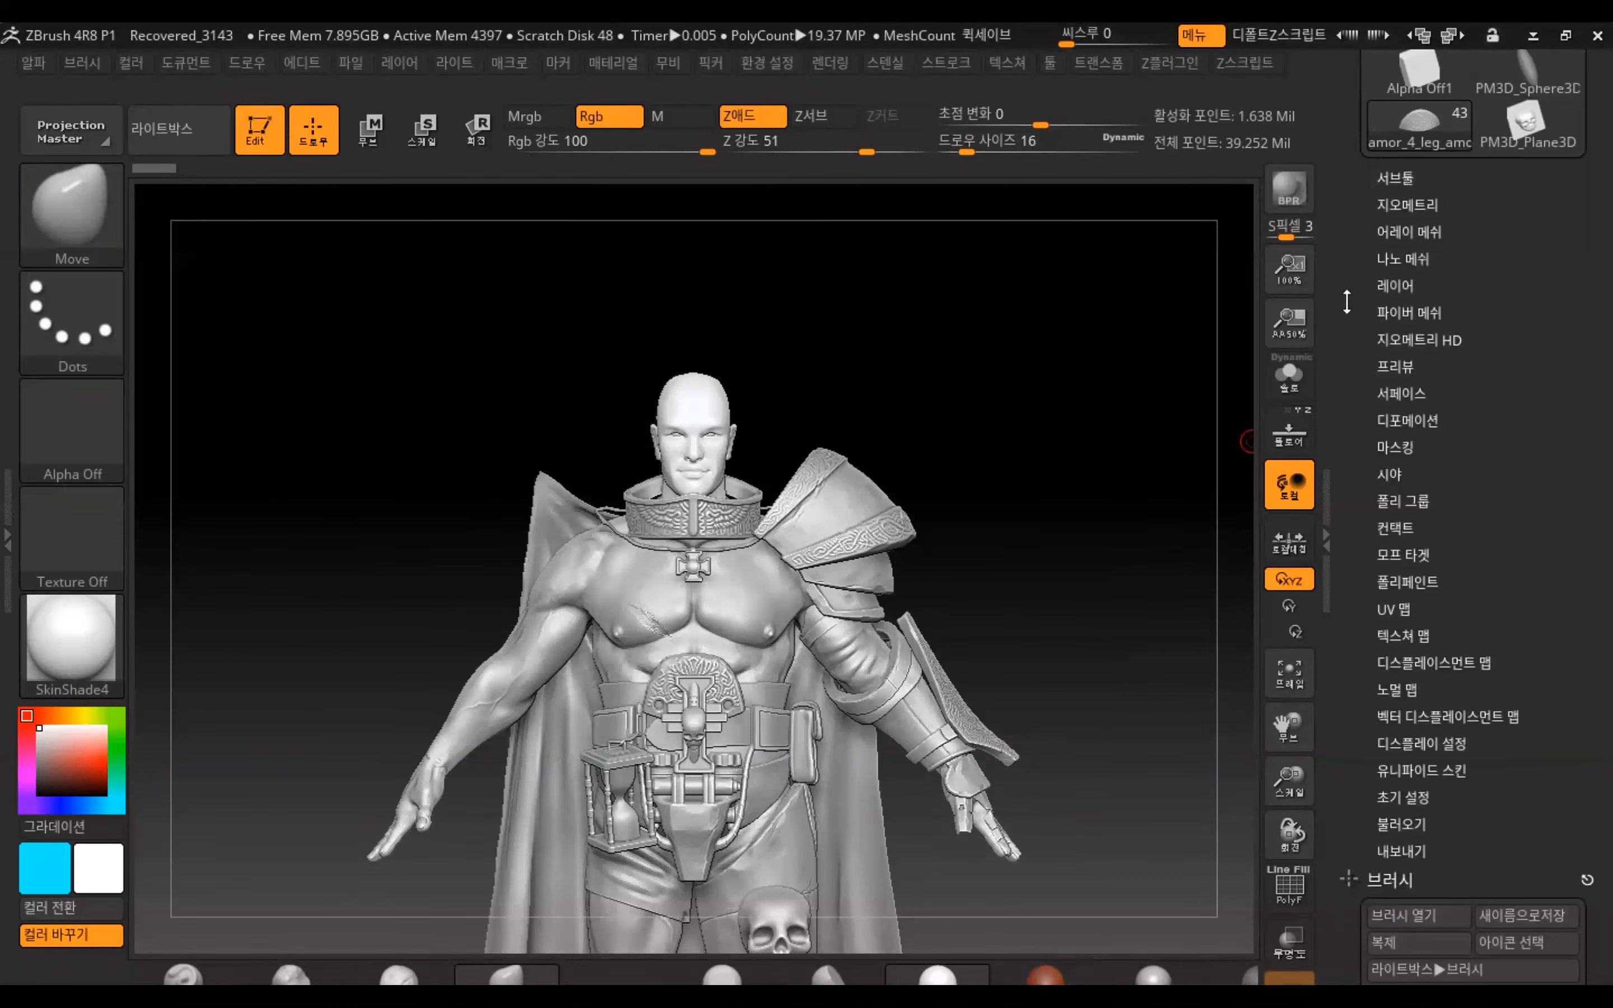
drag(1352, 268, 1351, 504)
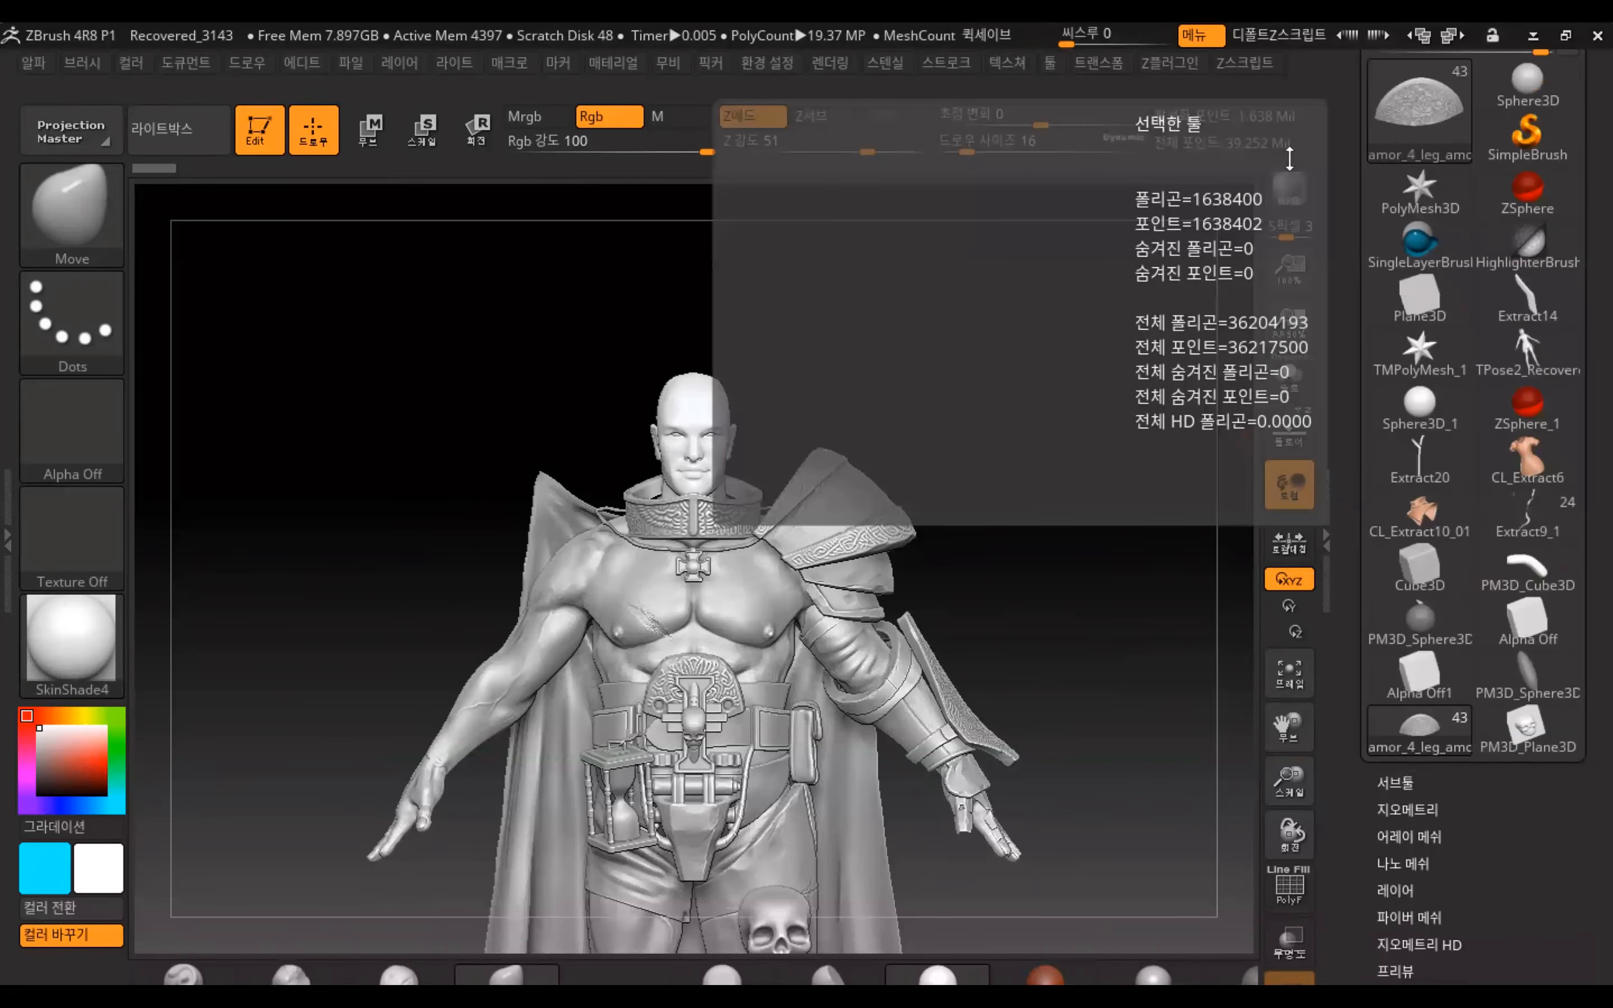
click(1417, 138)
click(840, 284)
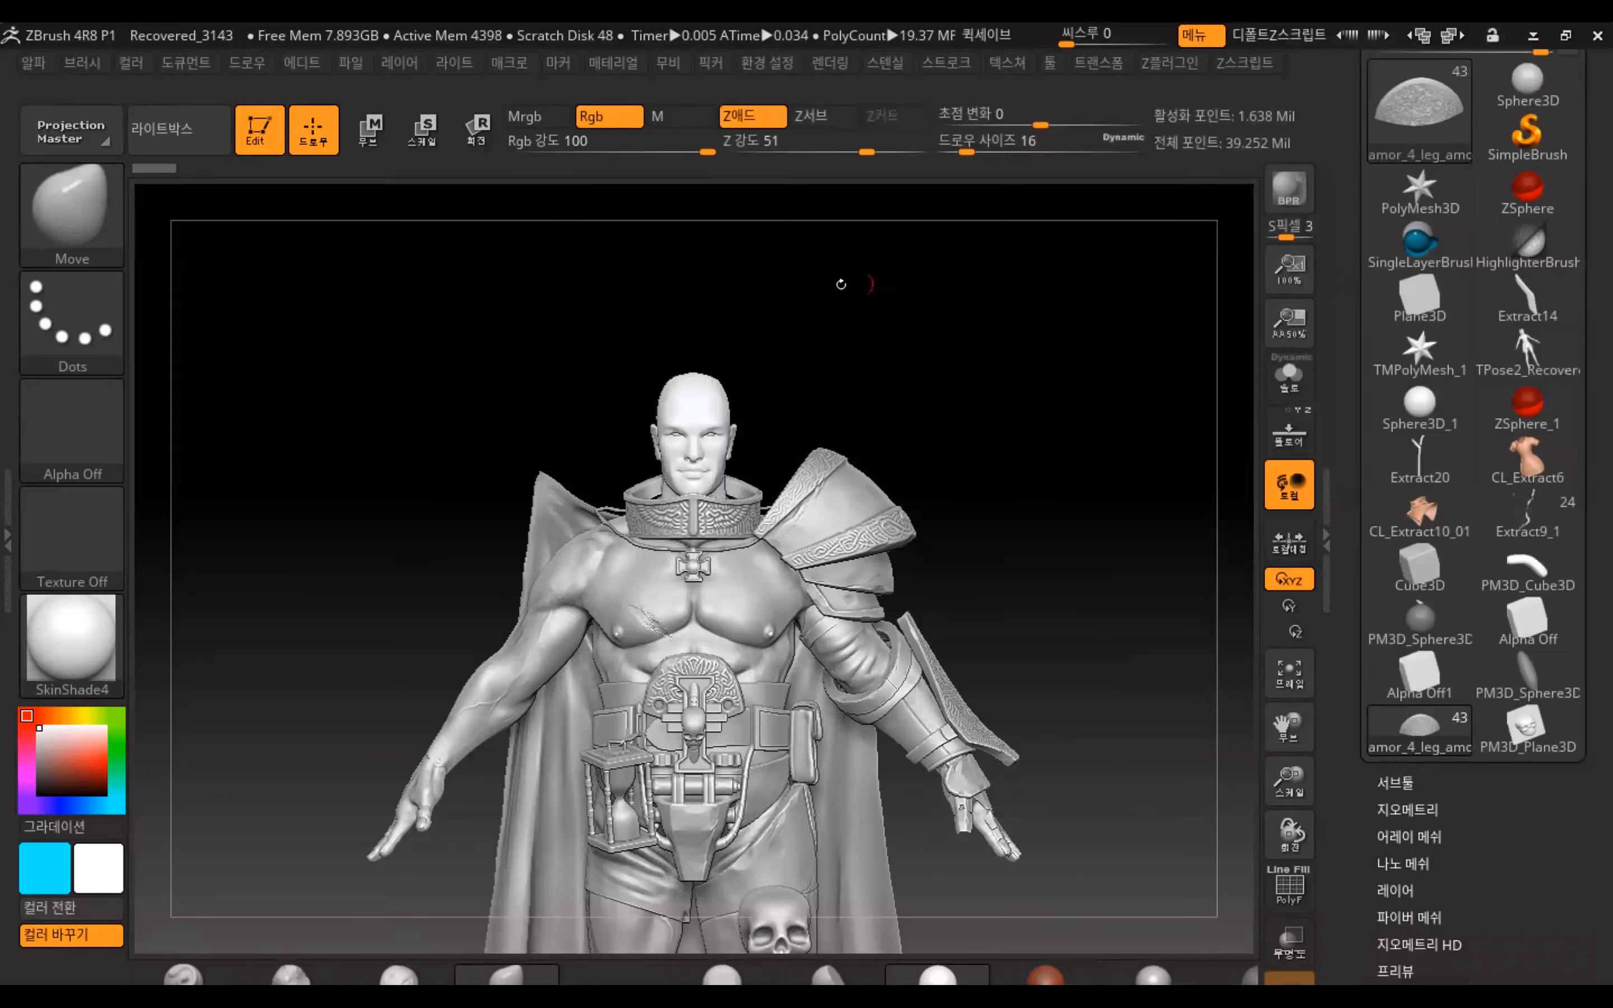
click(1444, 133)
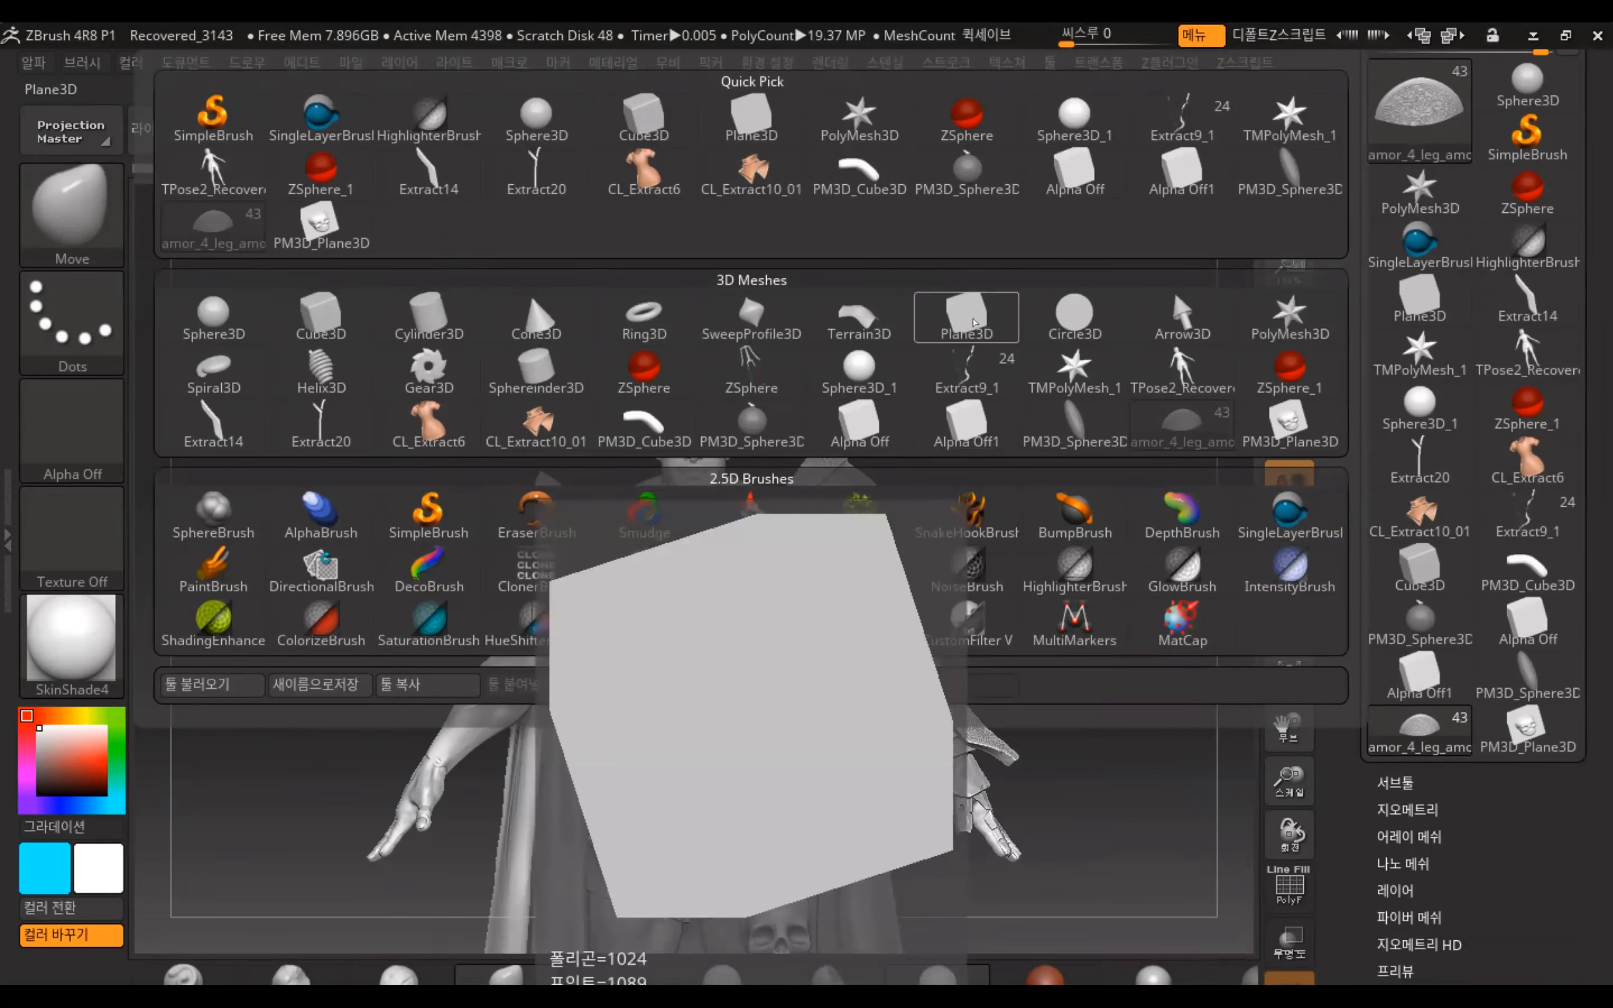
click(211, 316)
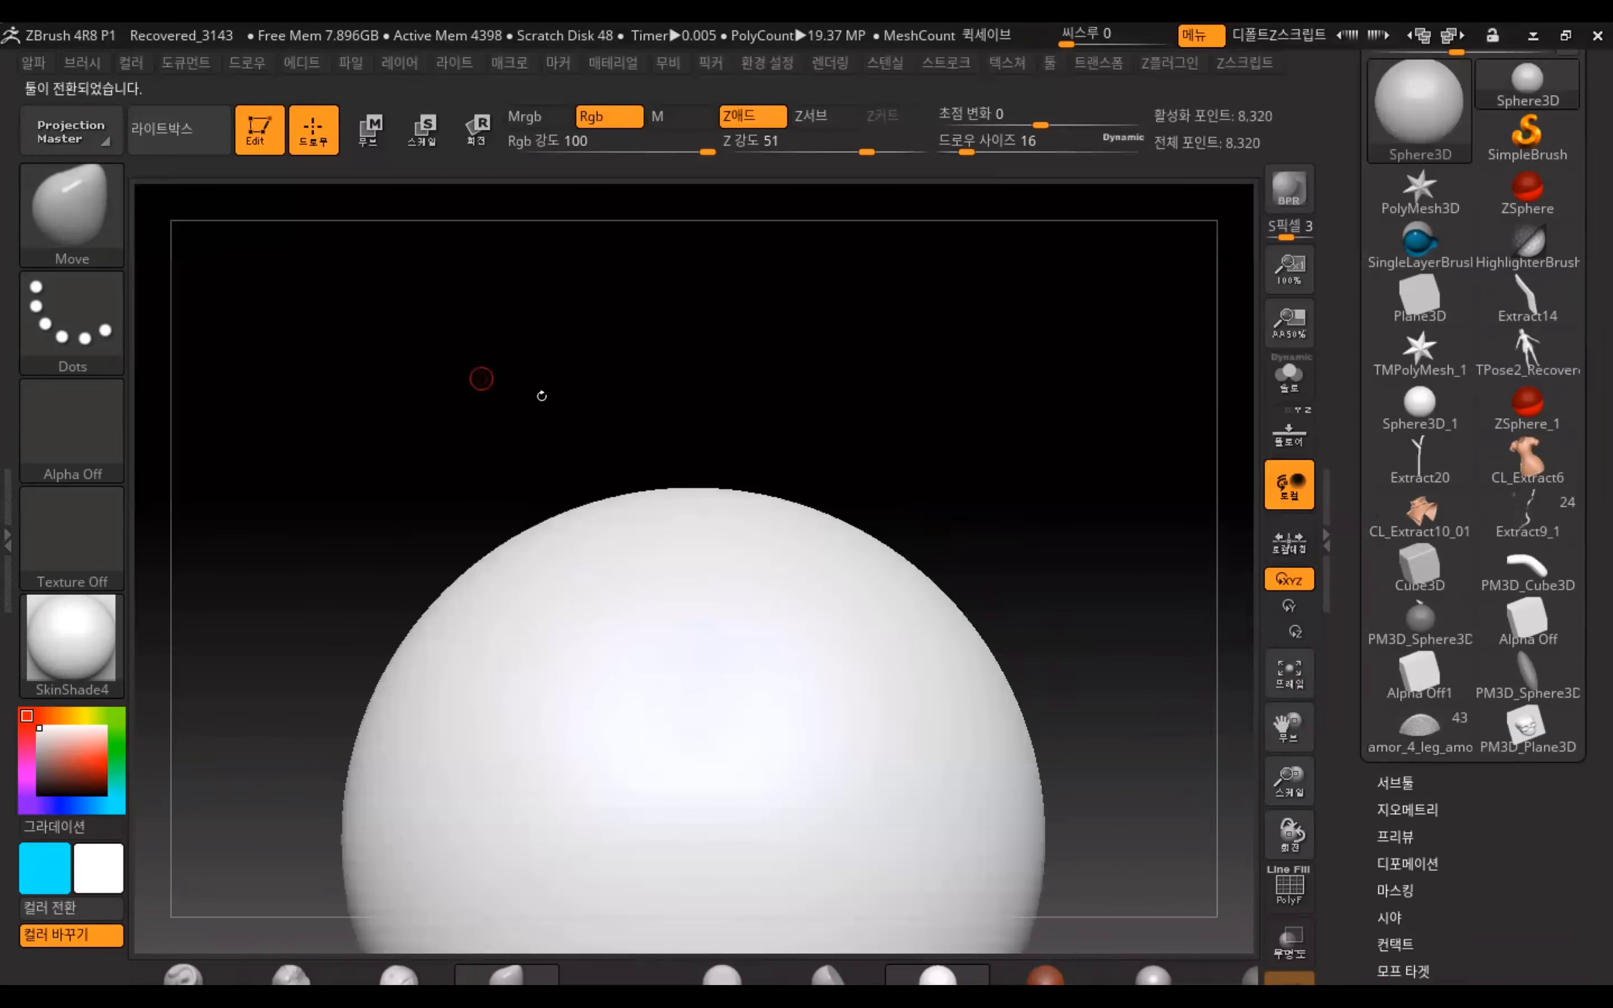
alt+drag(998, 500, 1000, 451)
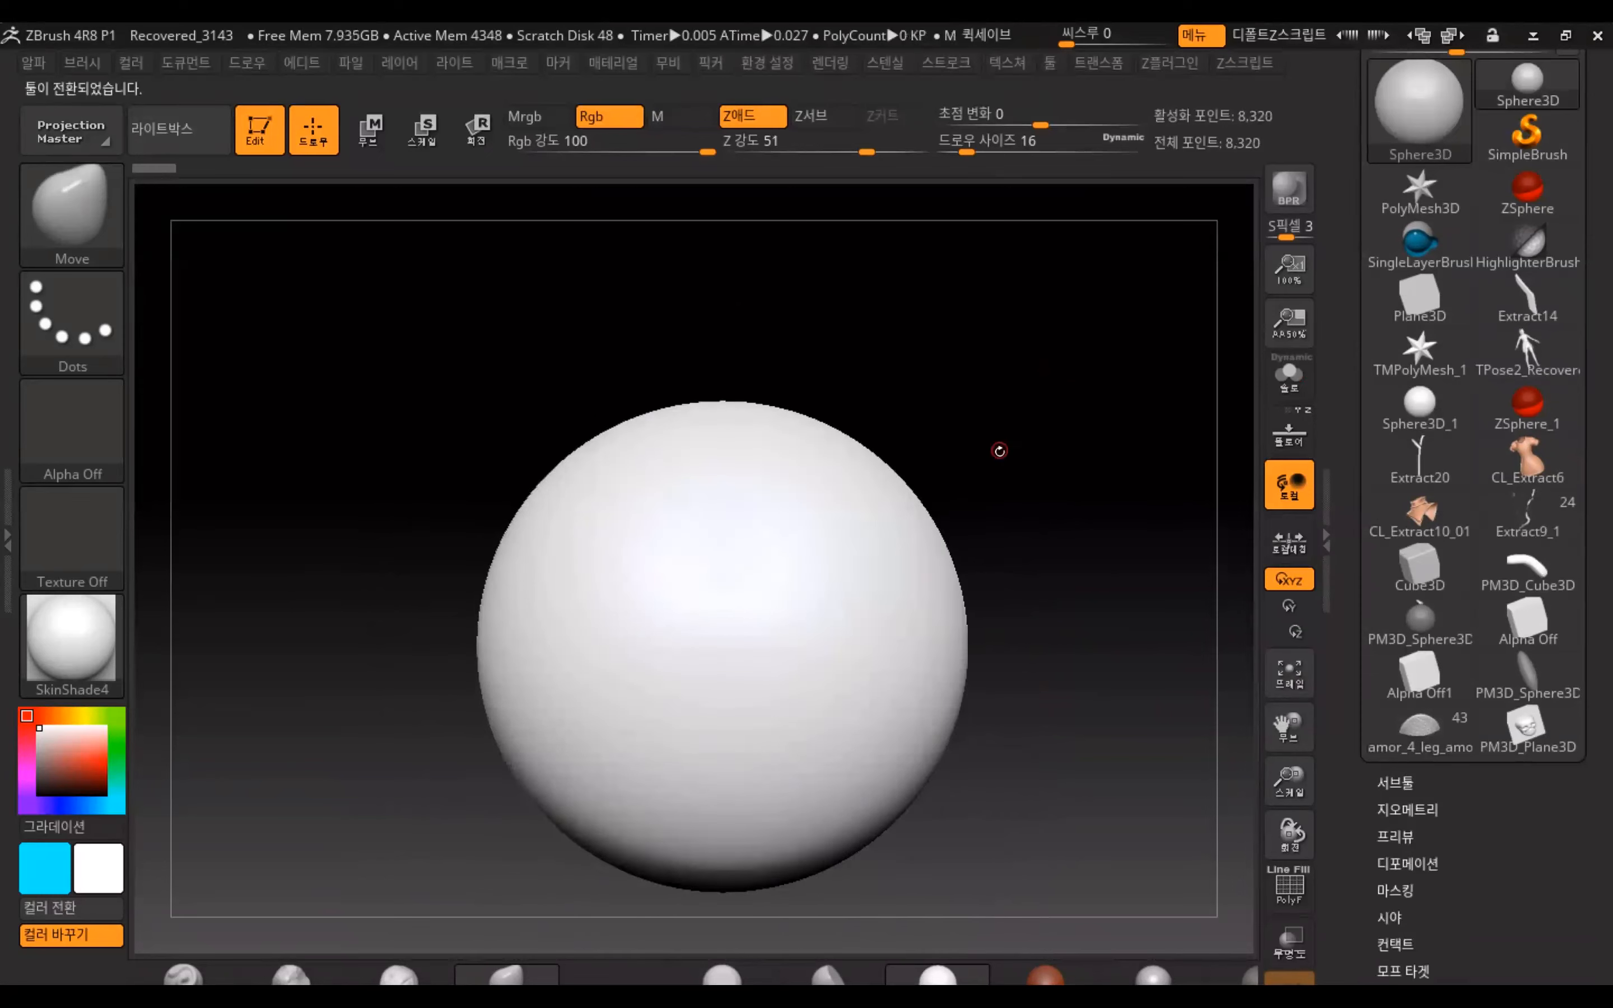
Convert the Sphere3D primitive into an editable PolyMesh3D
drag(1354, 547, 1363, 364)
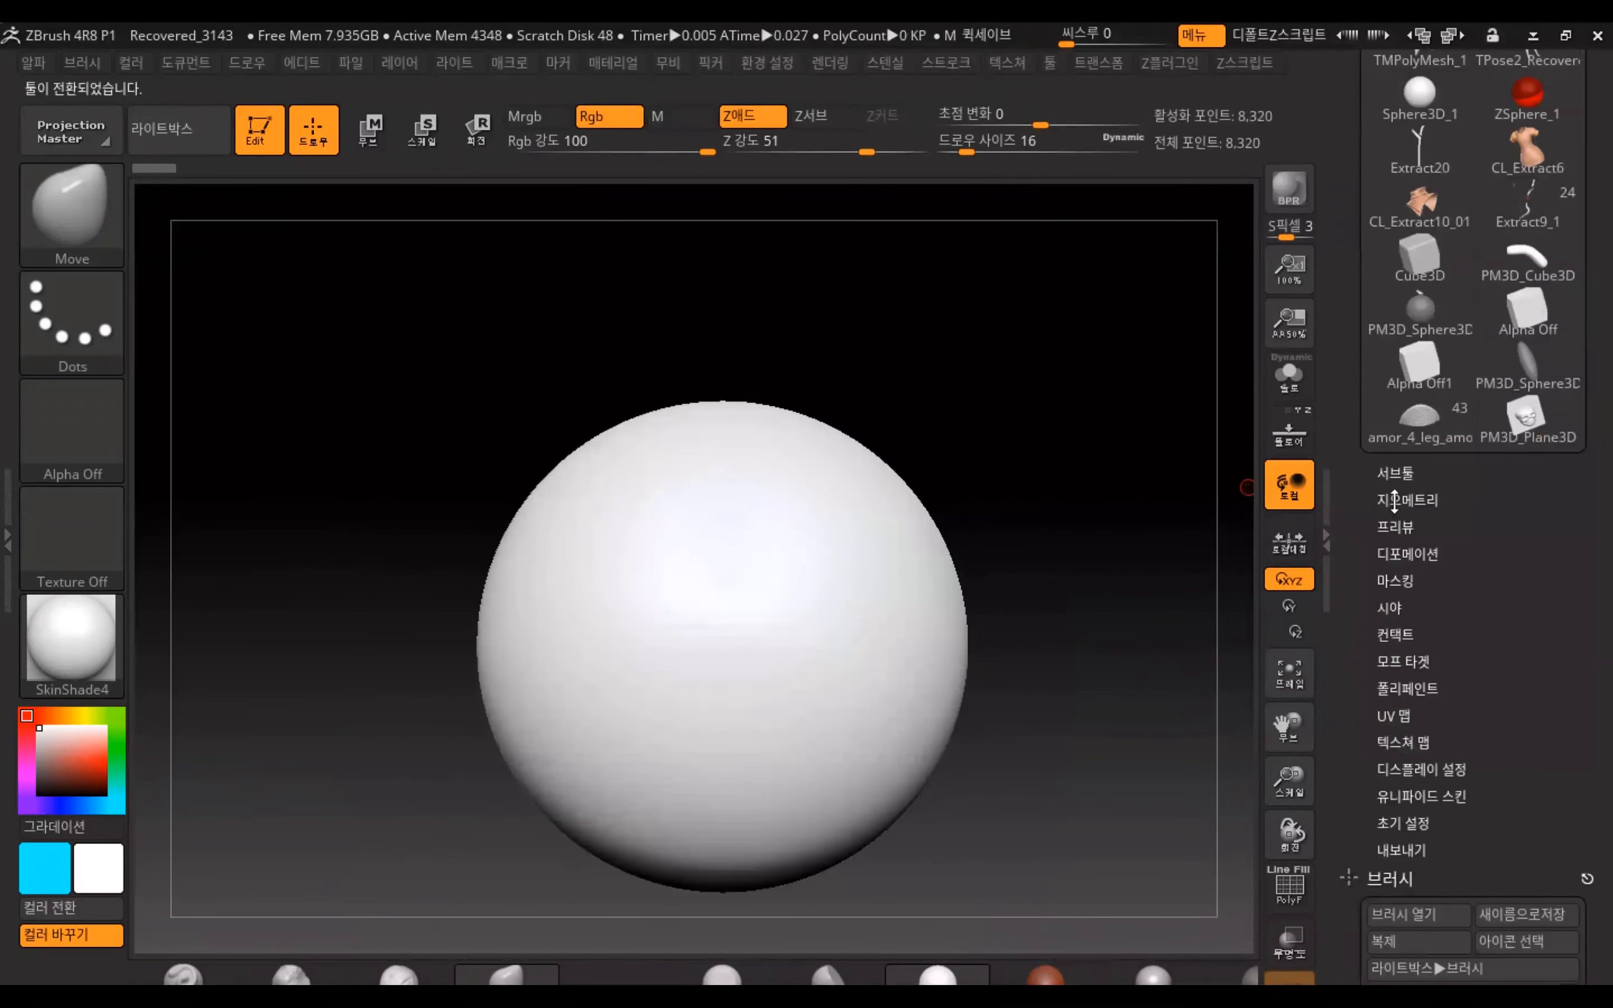
drag(1395, 500, 1353, 650)
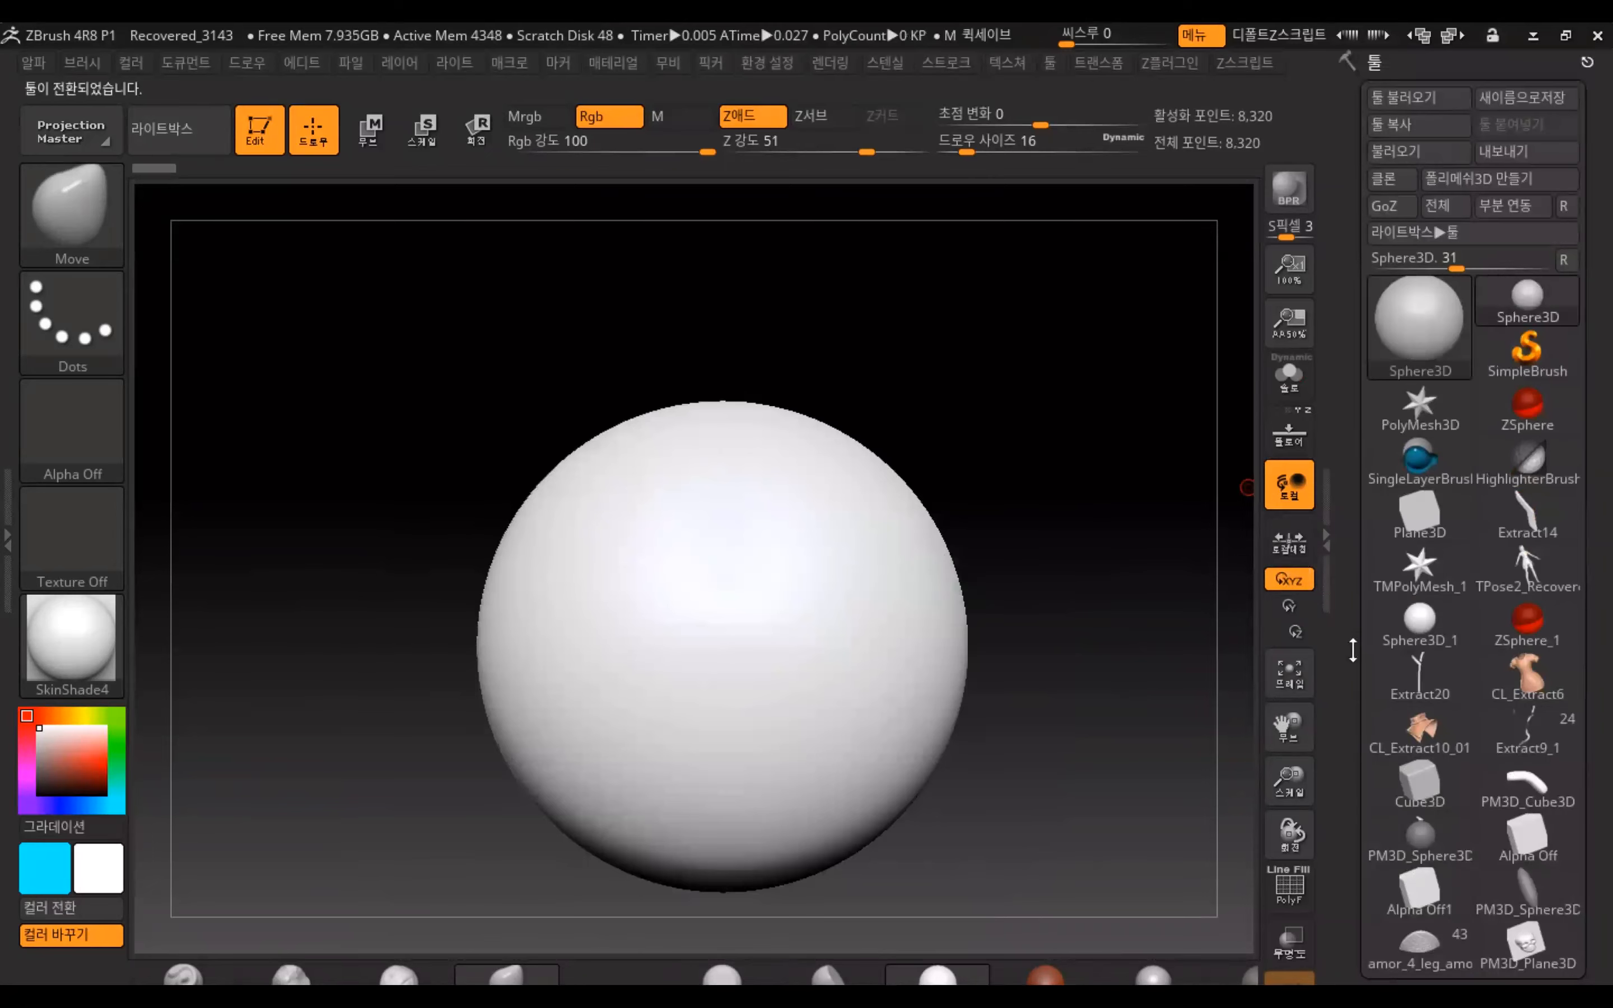
click(1495, 182)
Divide the sphere's geometry up to subdivision level 4
drag(1357, 443, 1371, 315)
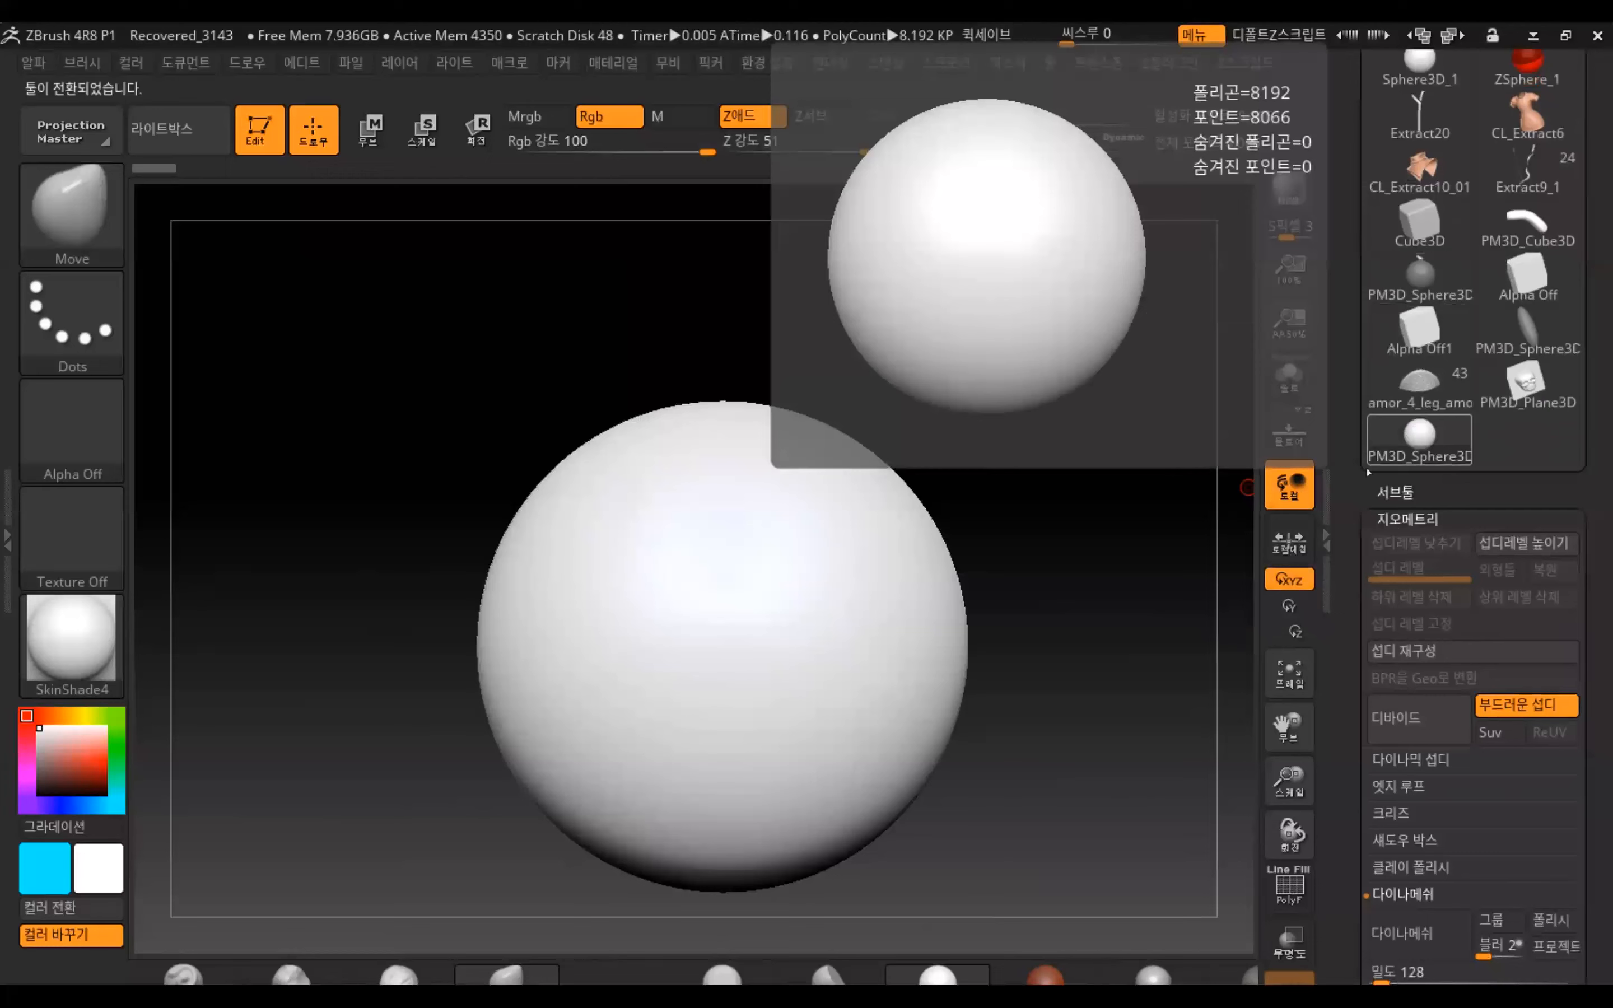
drag(1351, 583, 1358, 475)
click(1405, 561)
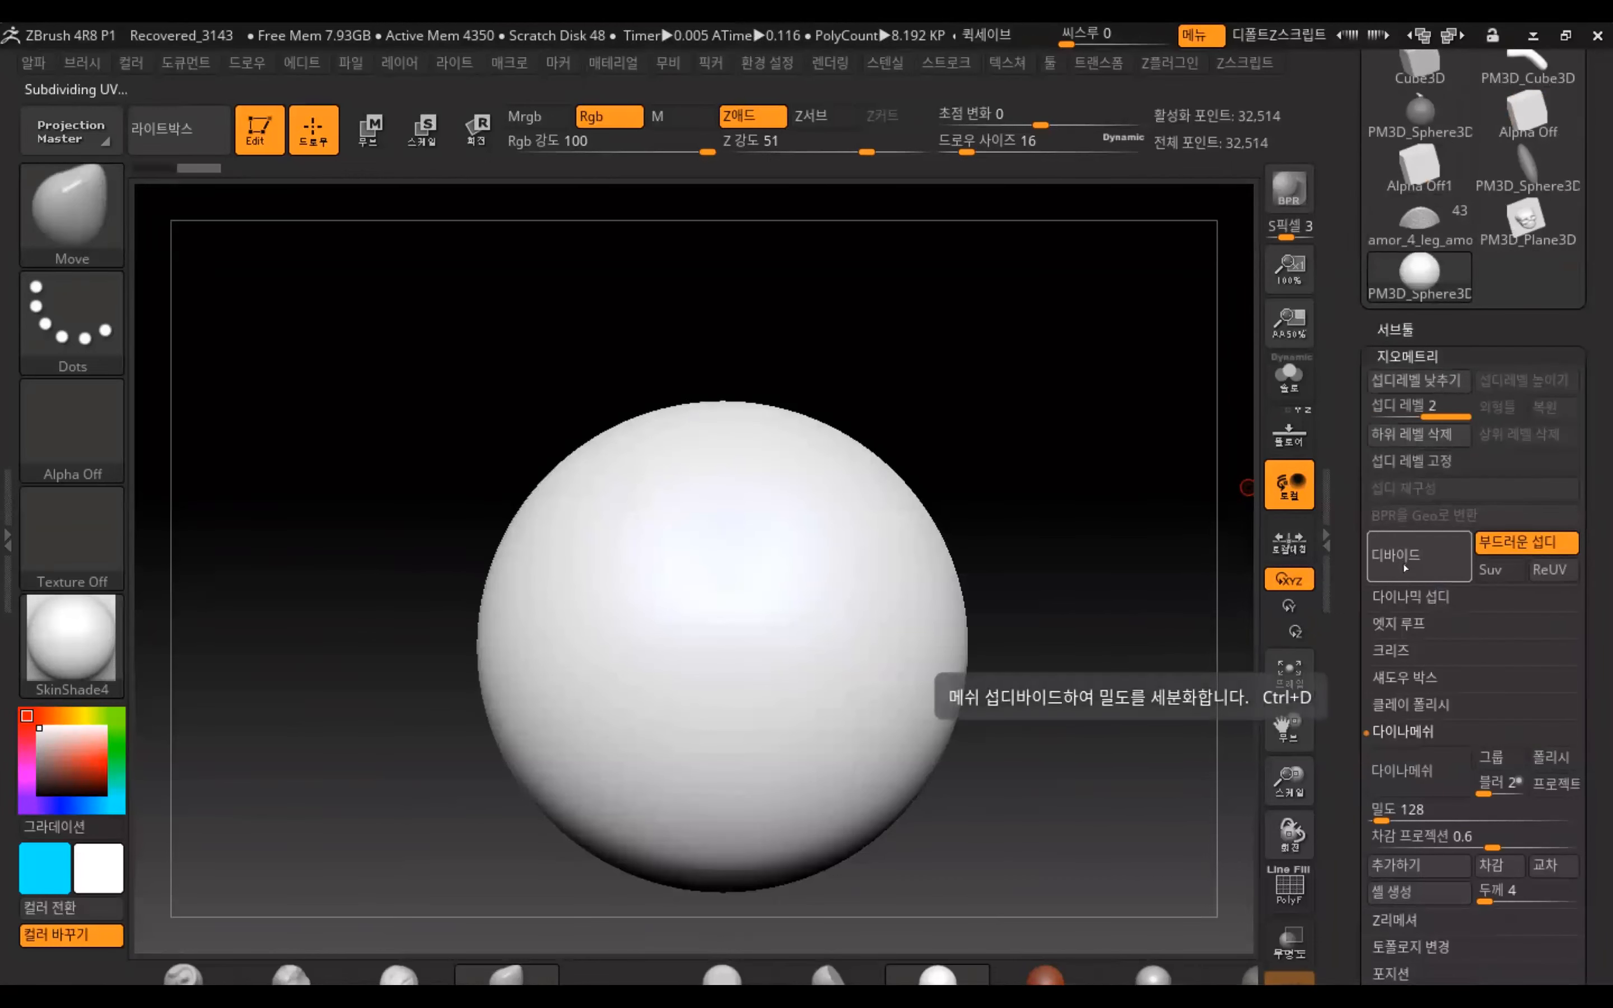
click(1413, 562)
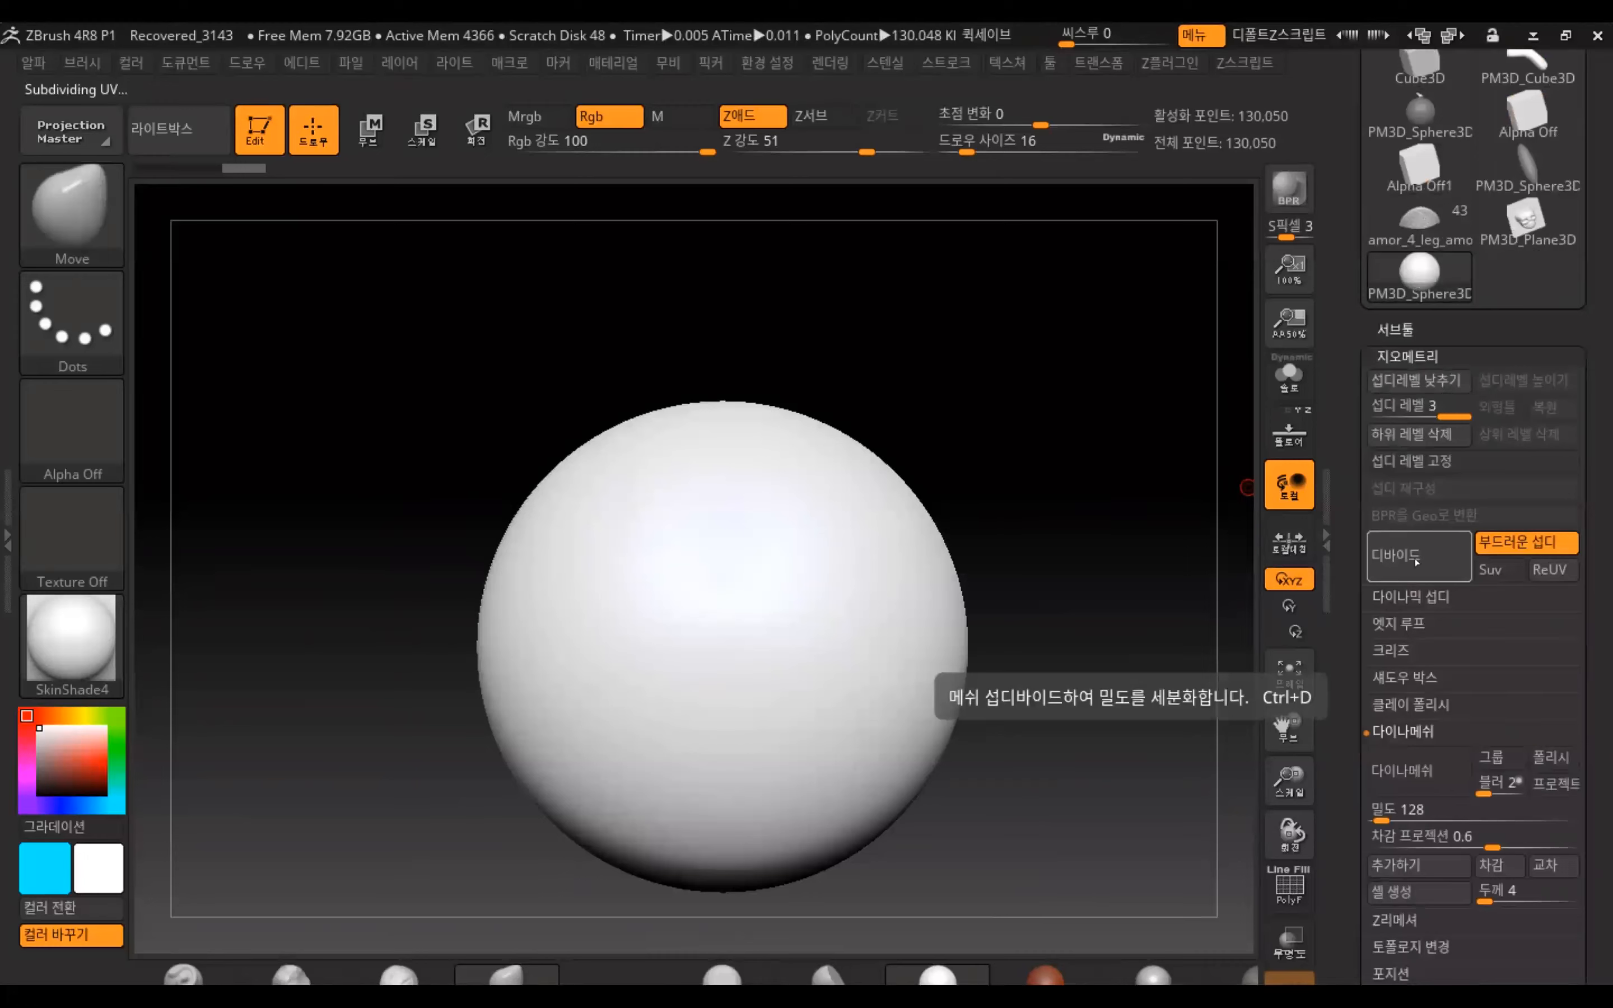
click(1414, 564)
alt+drag(1102, 603, 1032, 519)
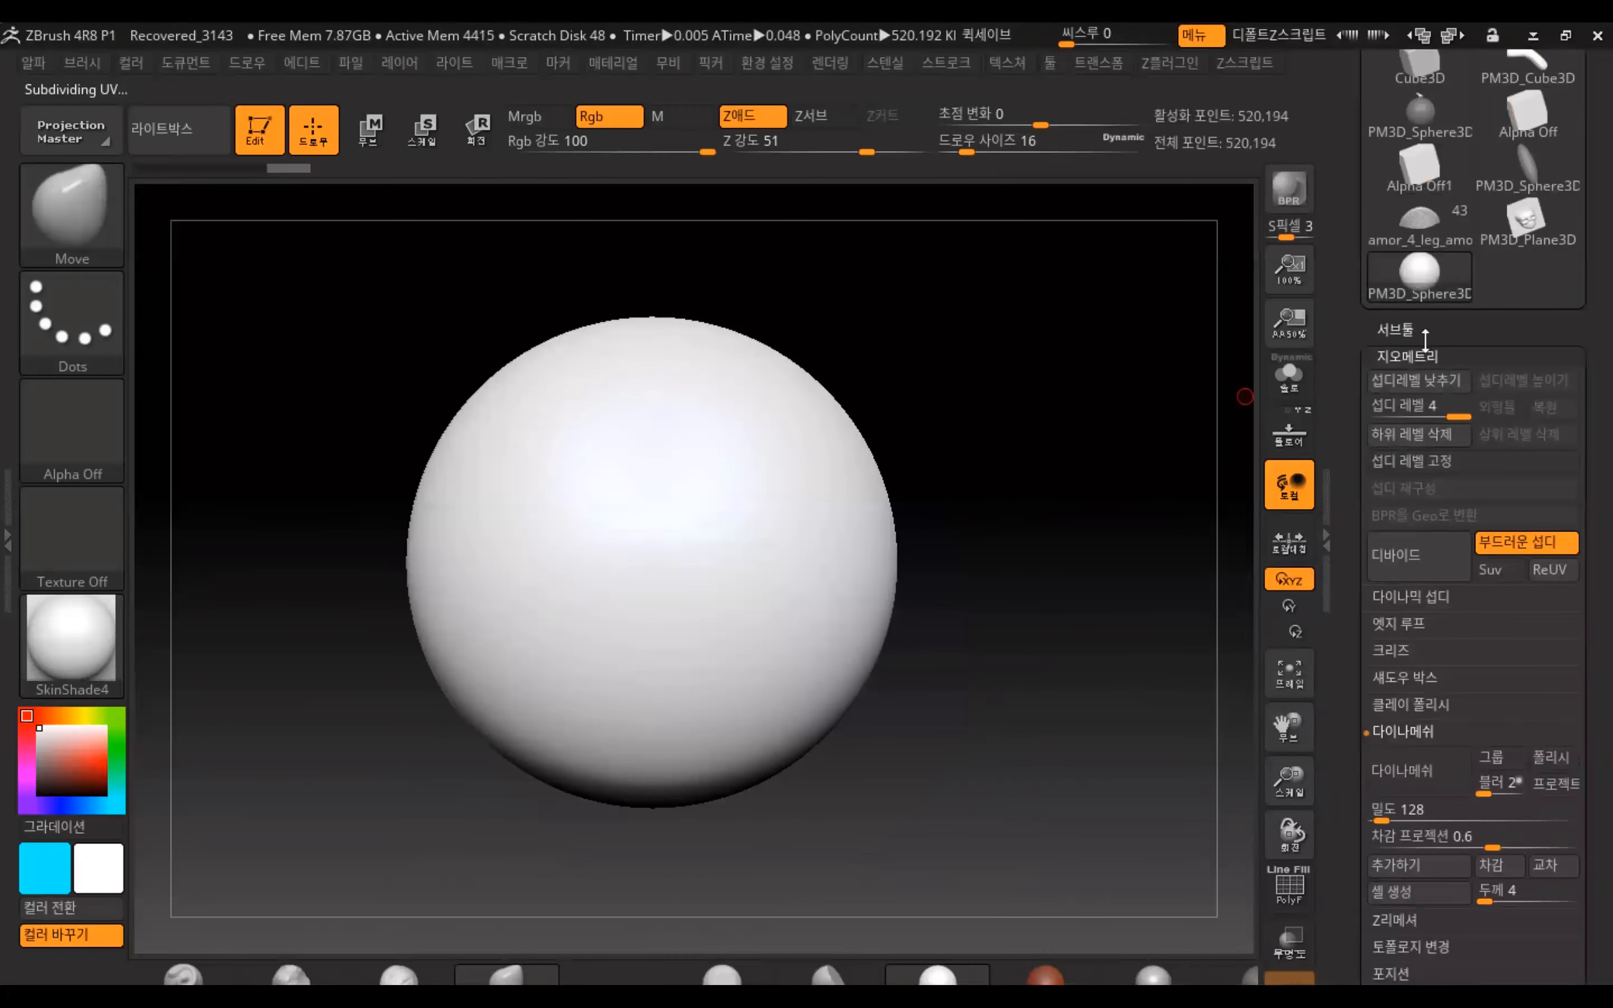
Divide the sphere once more to subdivision level 5
drag(1353, 288, 1351, 533)
drag(1349, 260, 1350, 346)
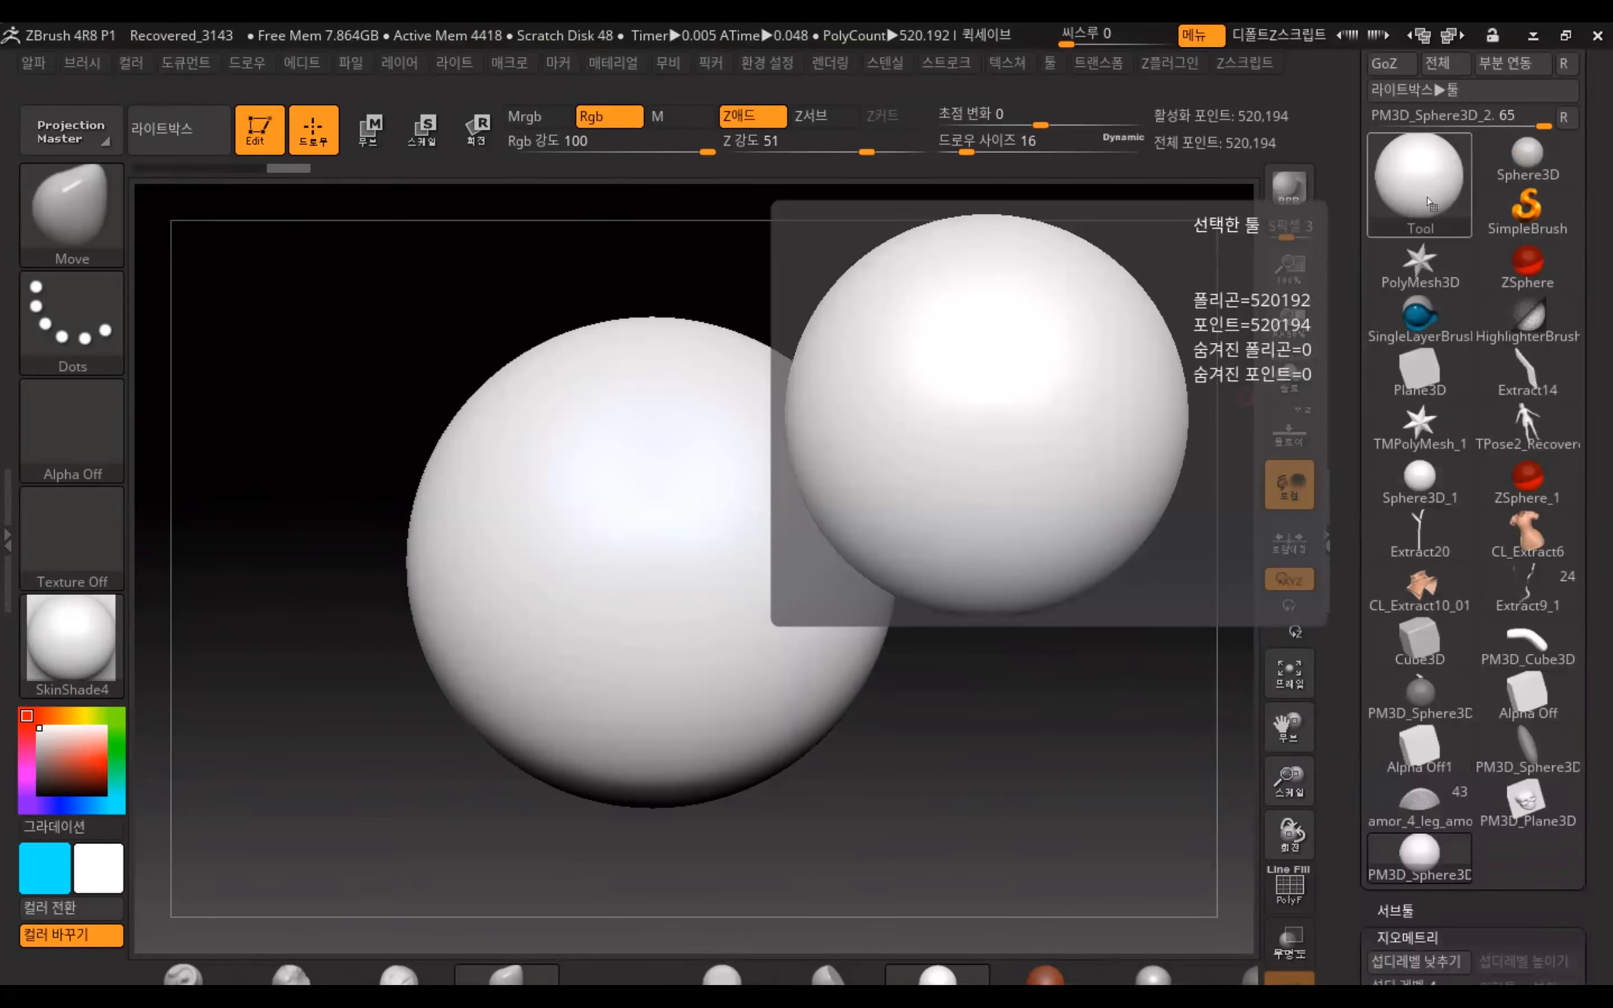
drag(1347, 745, 1362, 553)
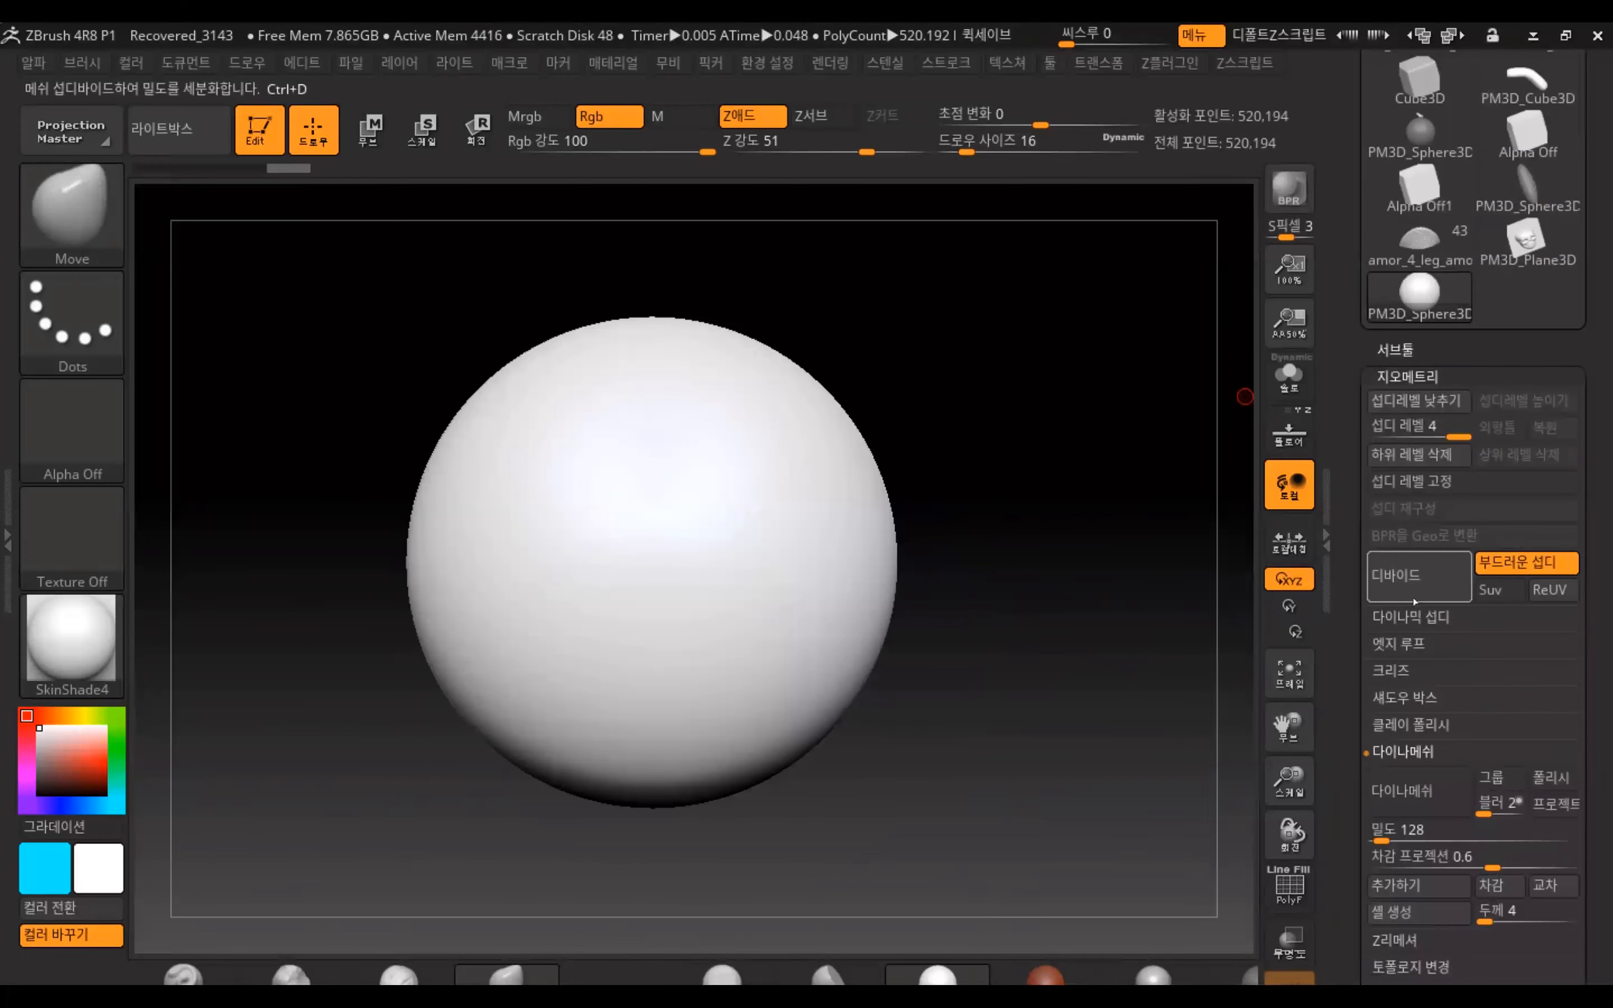
click(1407, 600)
alt+drag(1081, 533, 1110, 512)
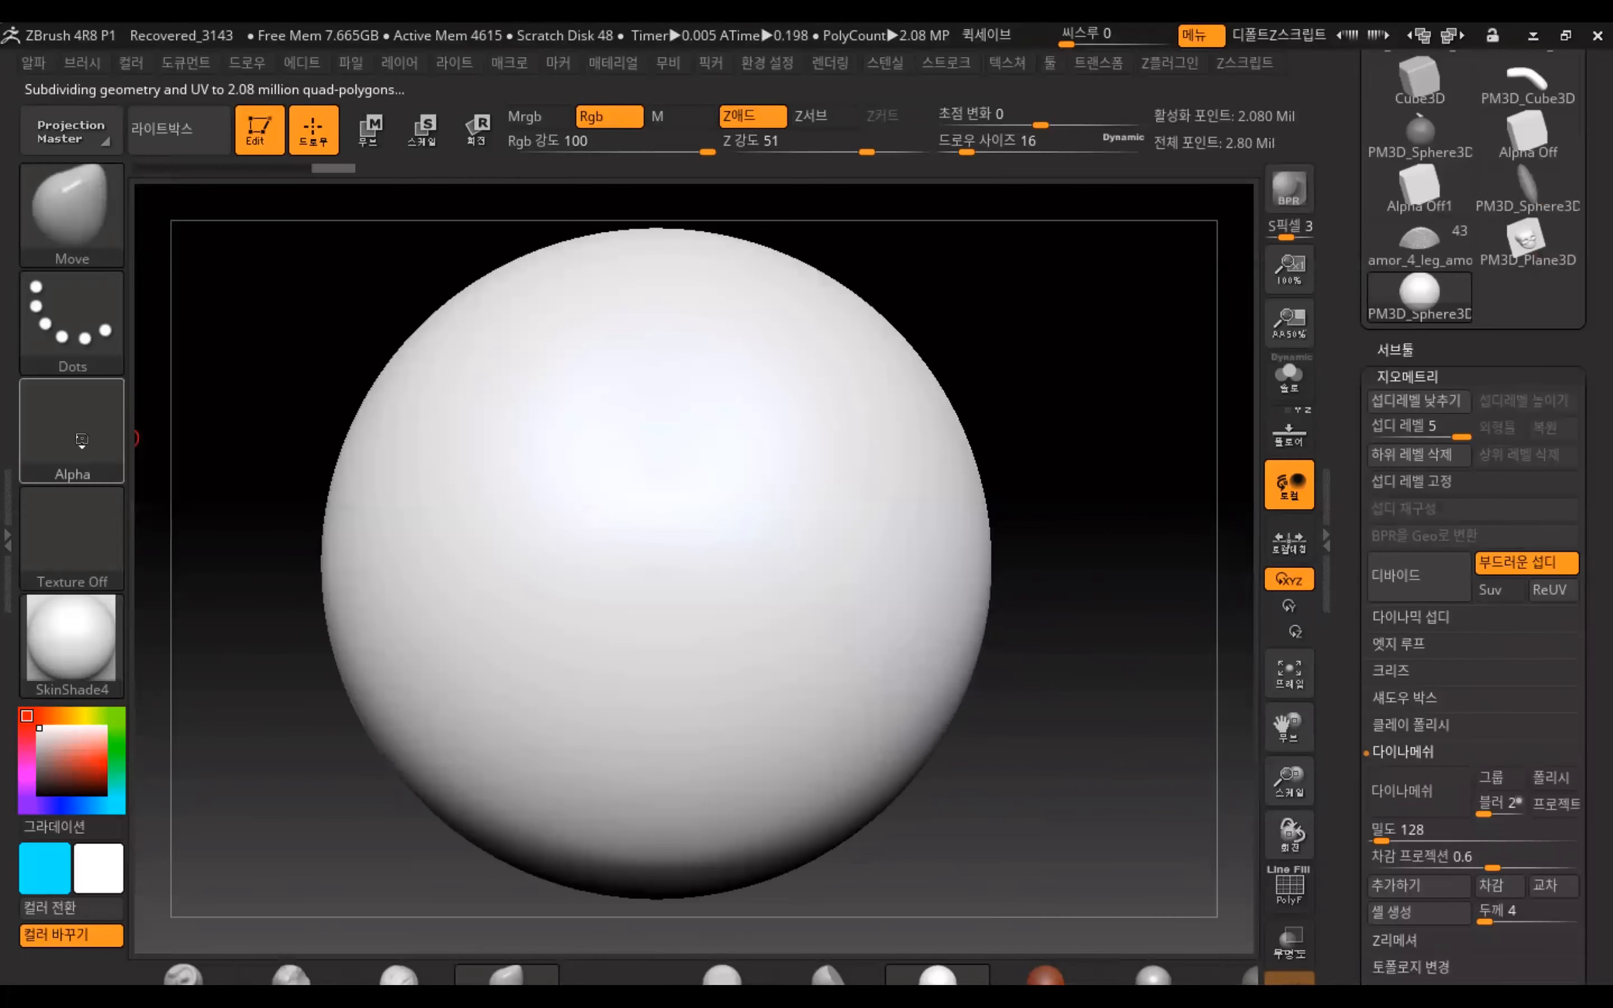
Try the star-shaped Alpha 10 with the Move brush on the front of the sphere
click(85, 446)
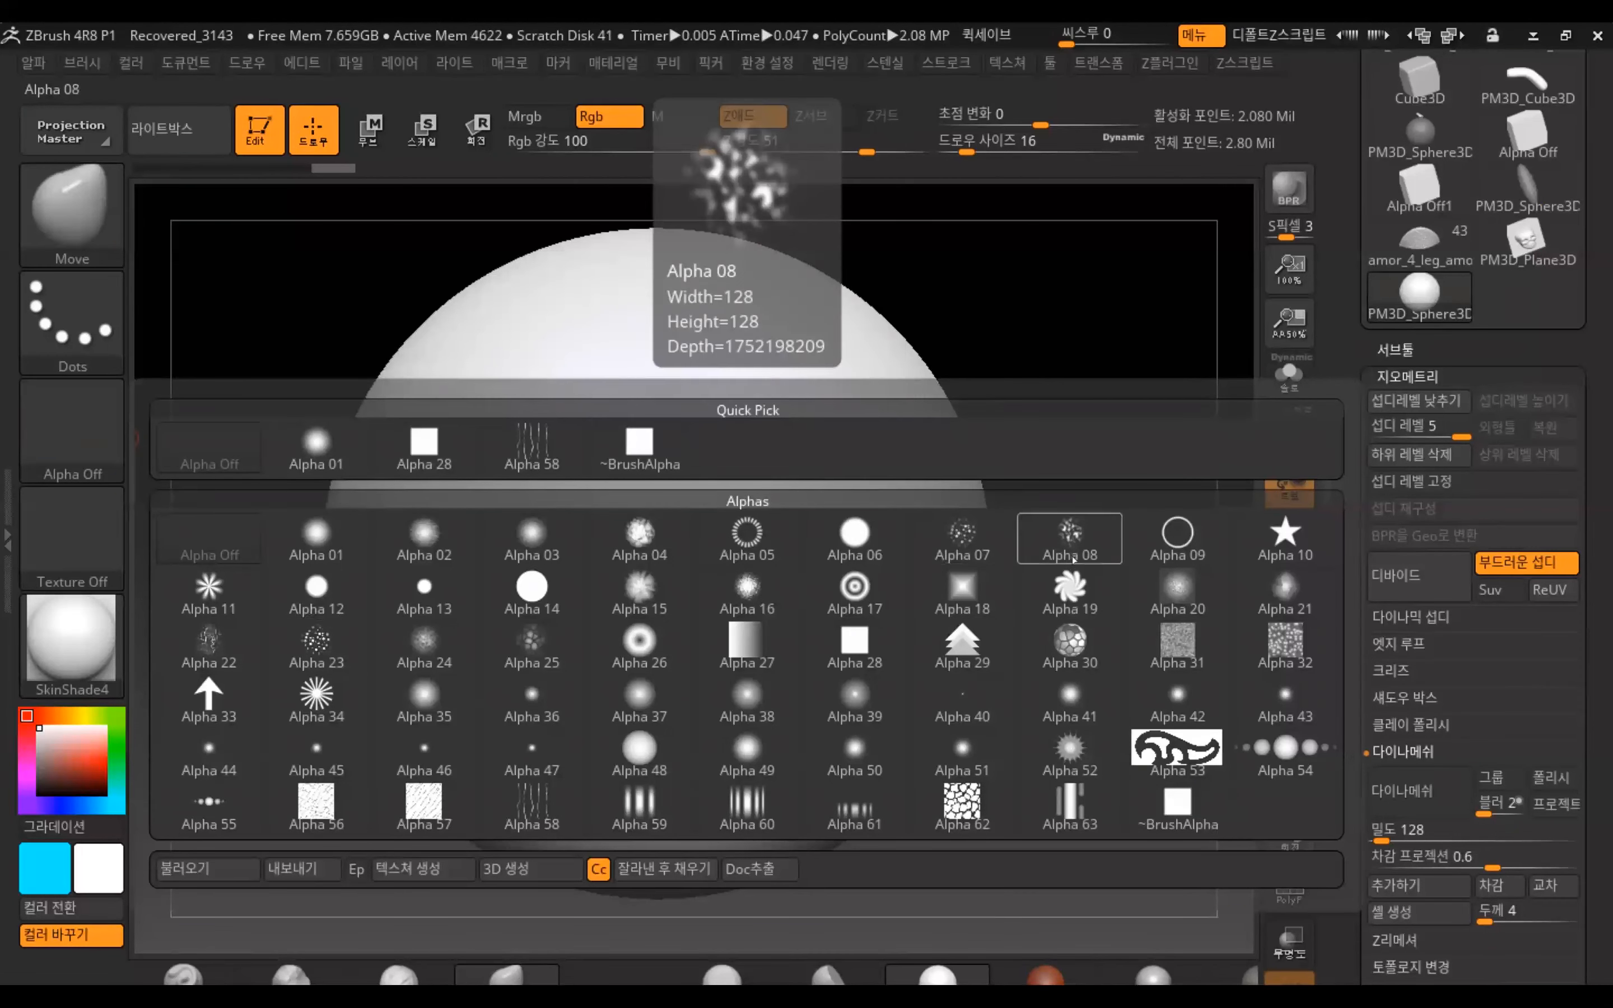
click(1285, 534)
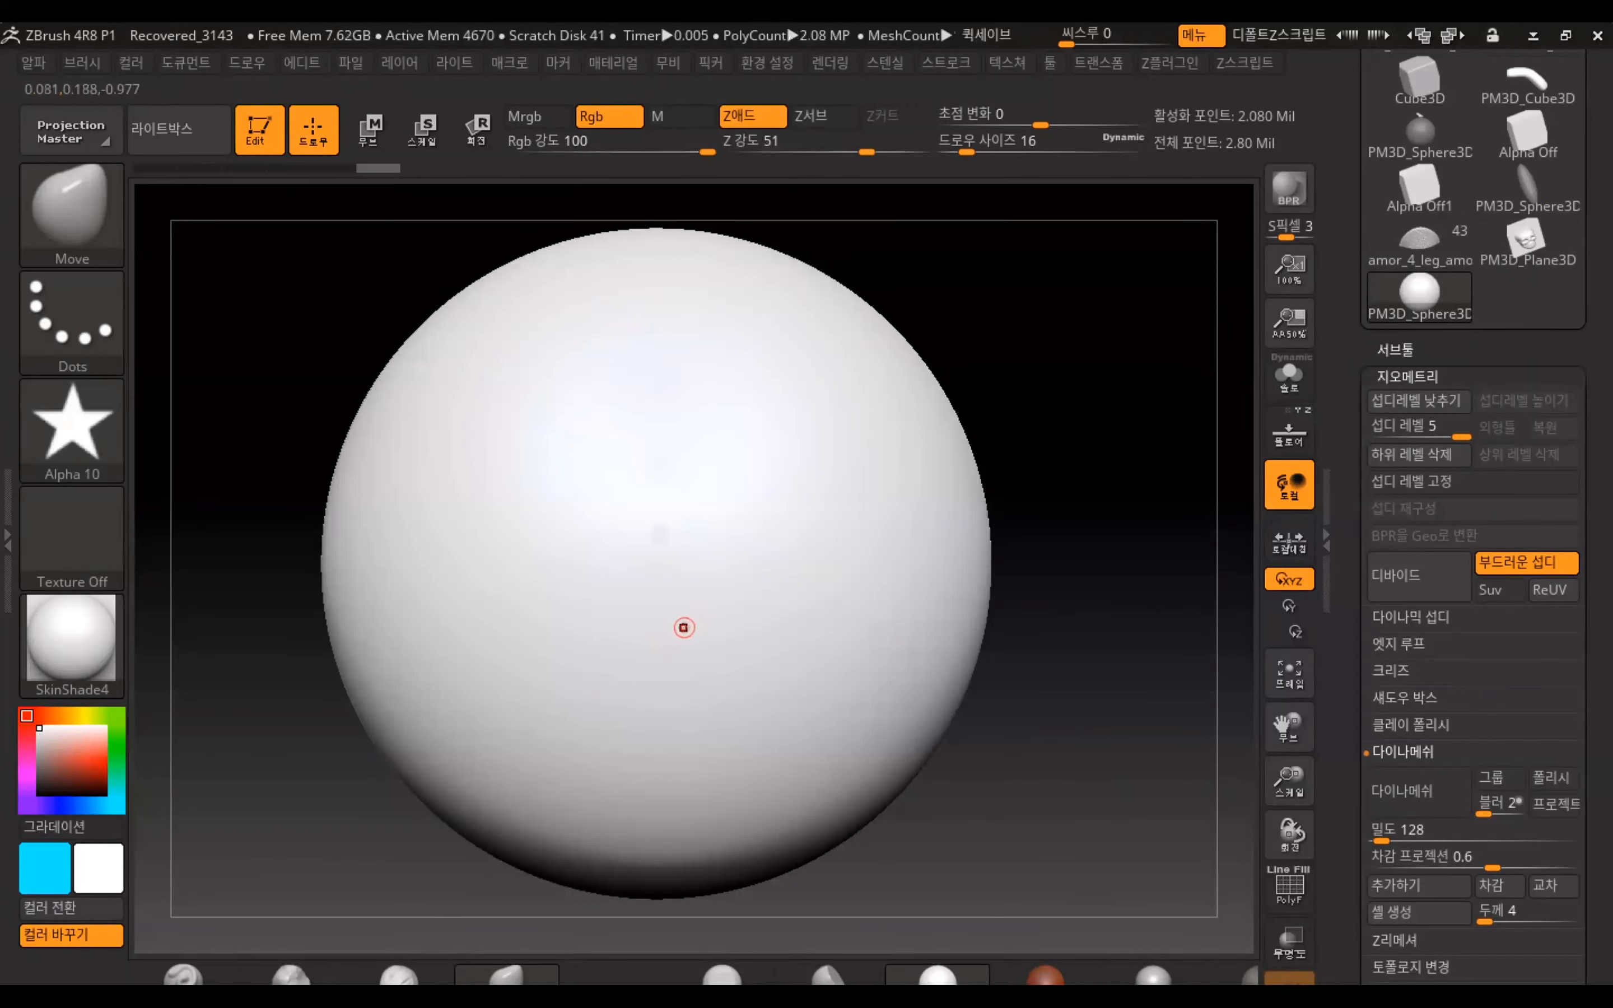
key(ctrl+z)
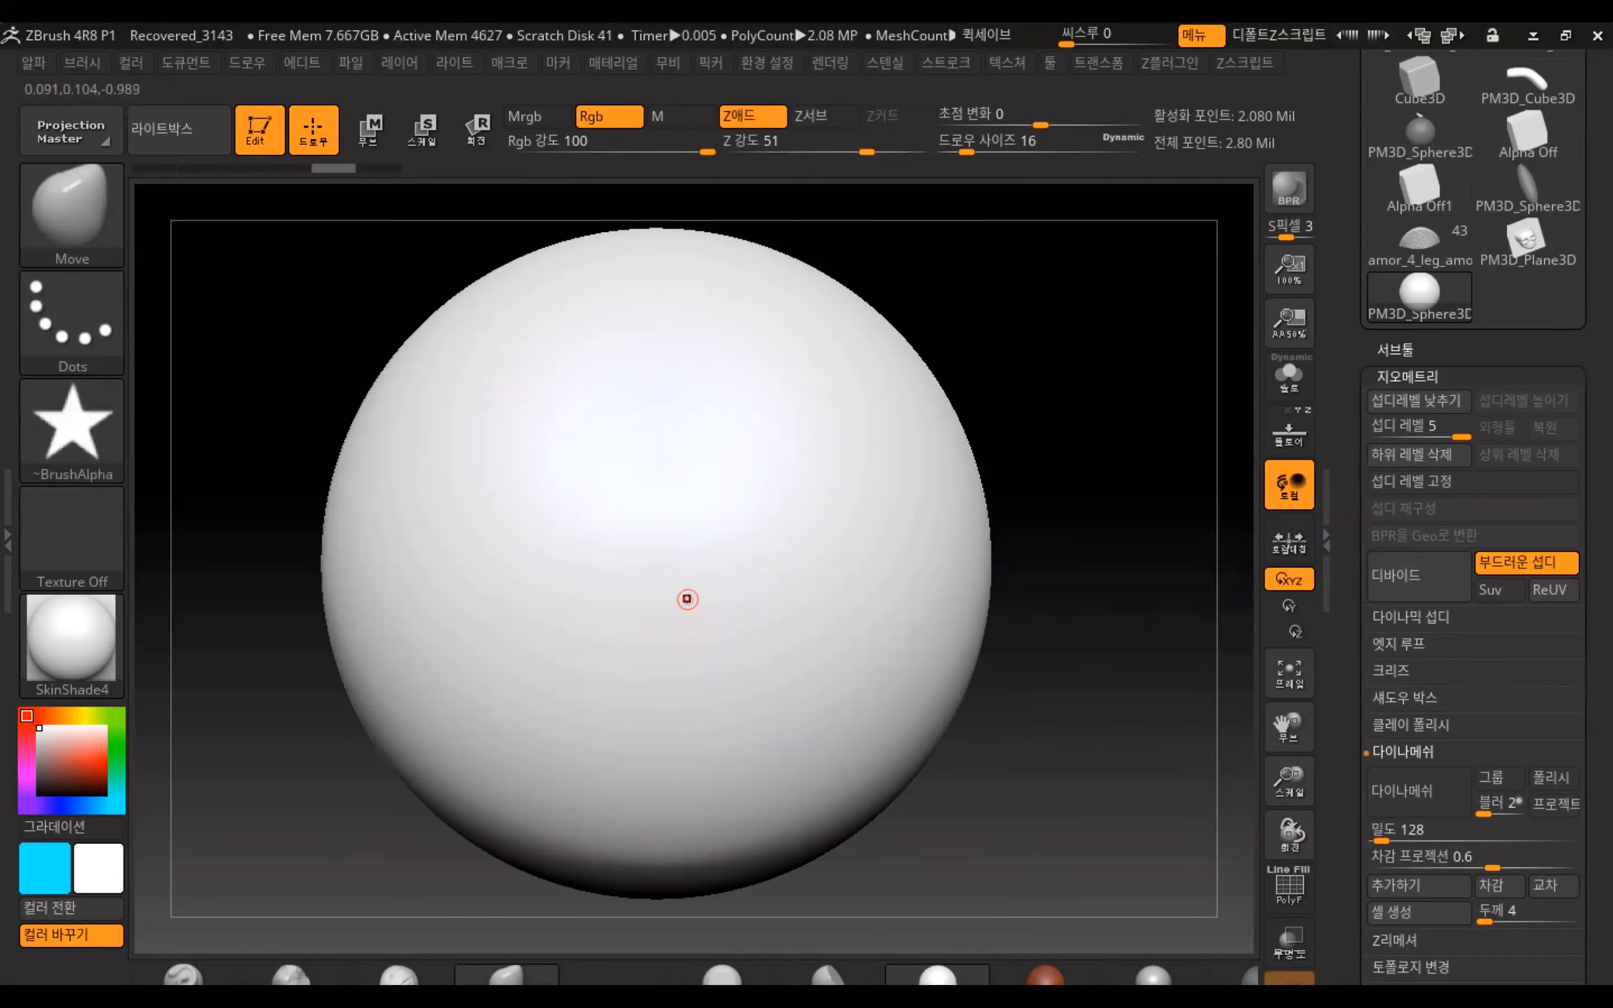
Set up the Standard brush with draw size 104, the star-shaped Alpha 10 and the DragRect stroke
key(bracketright)
key(bracketright)
key(bracketright)
key(bracketright)
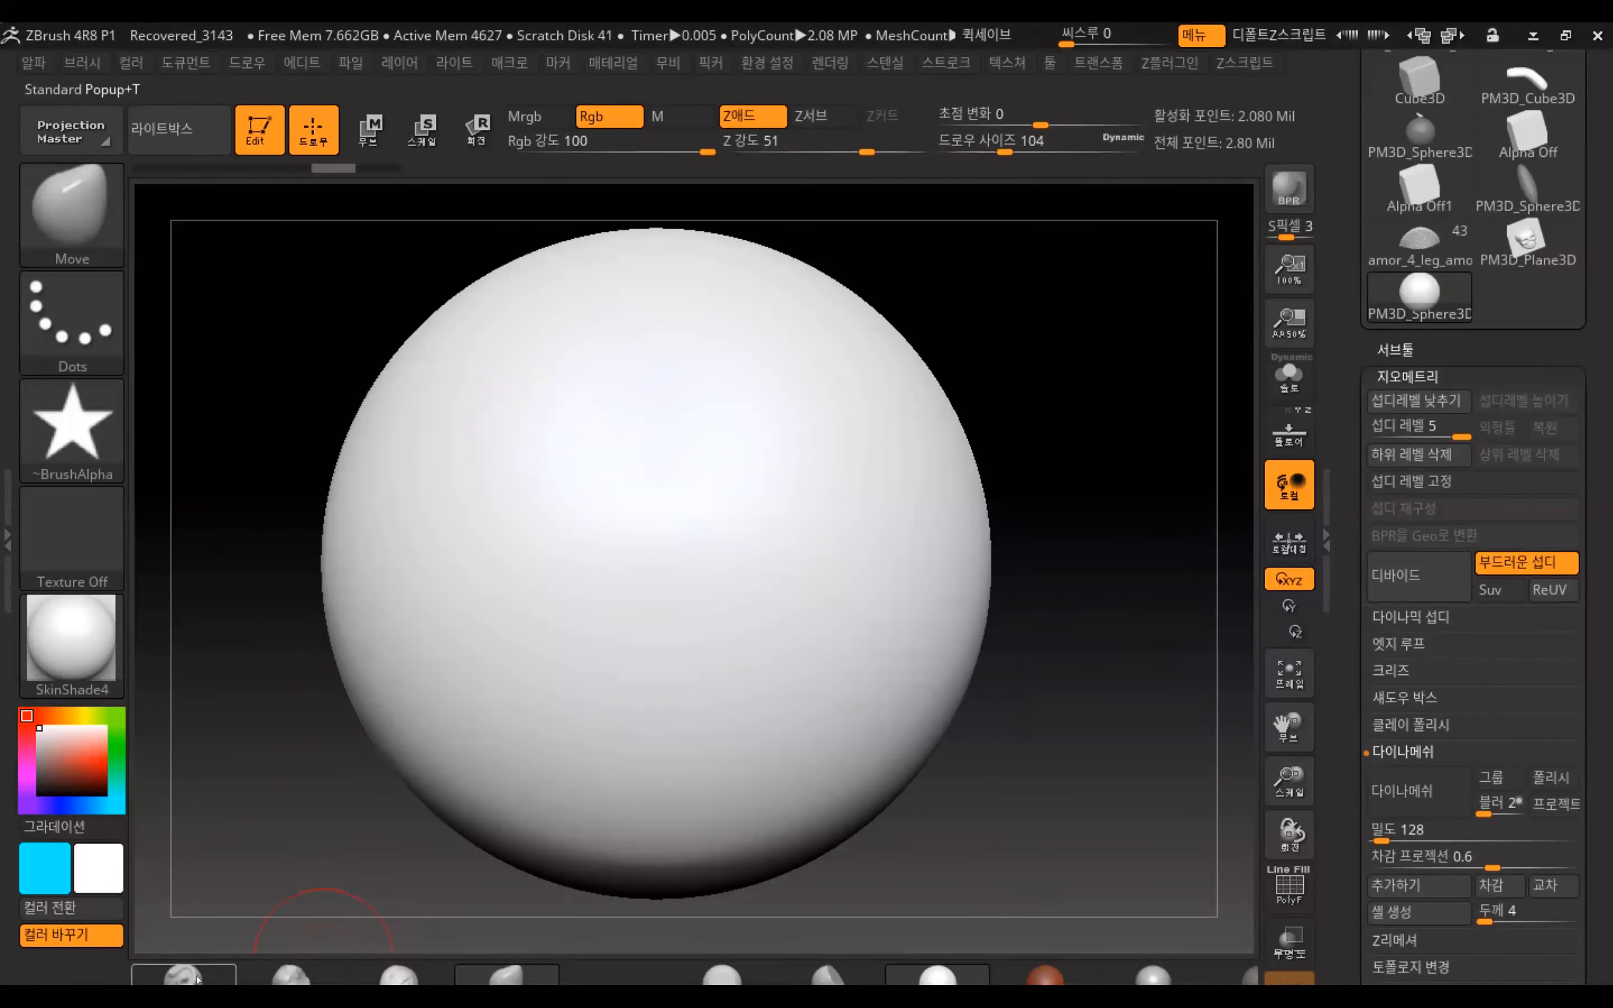
click(193, 975)
click(73, 321)
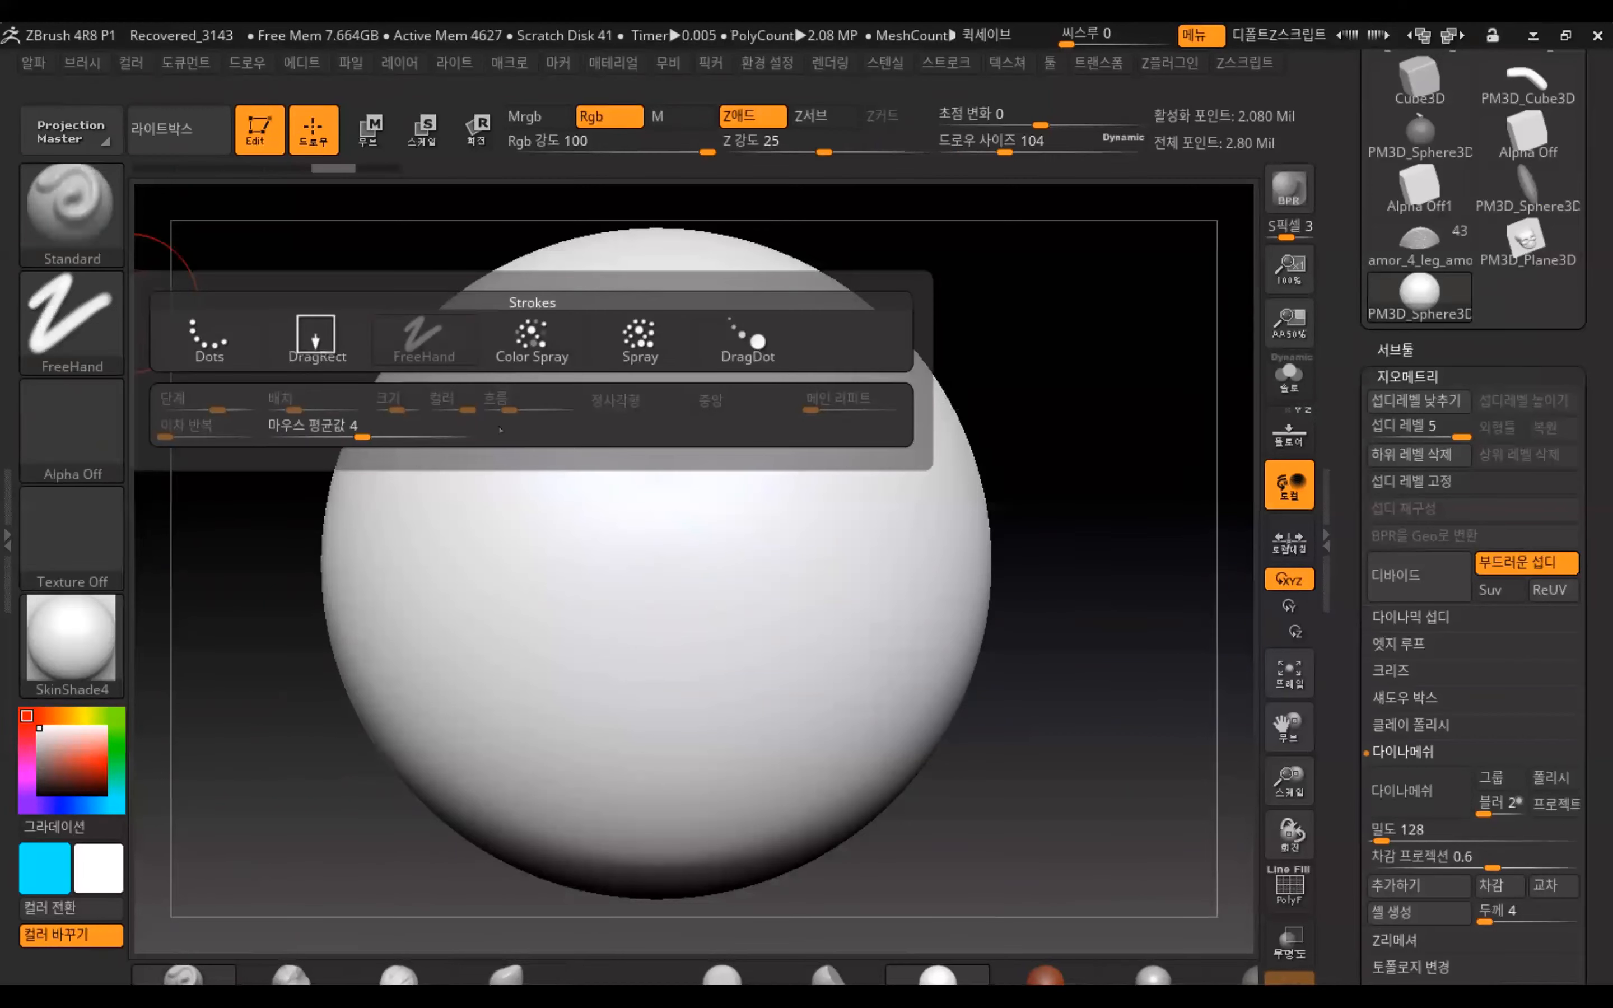
click(72, 430)
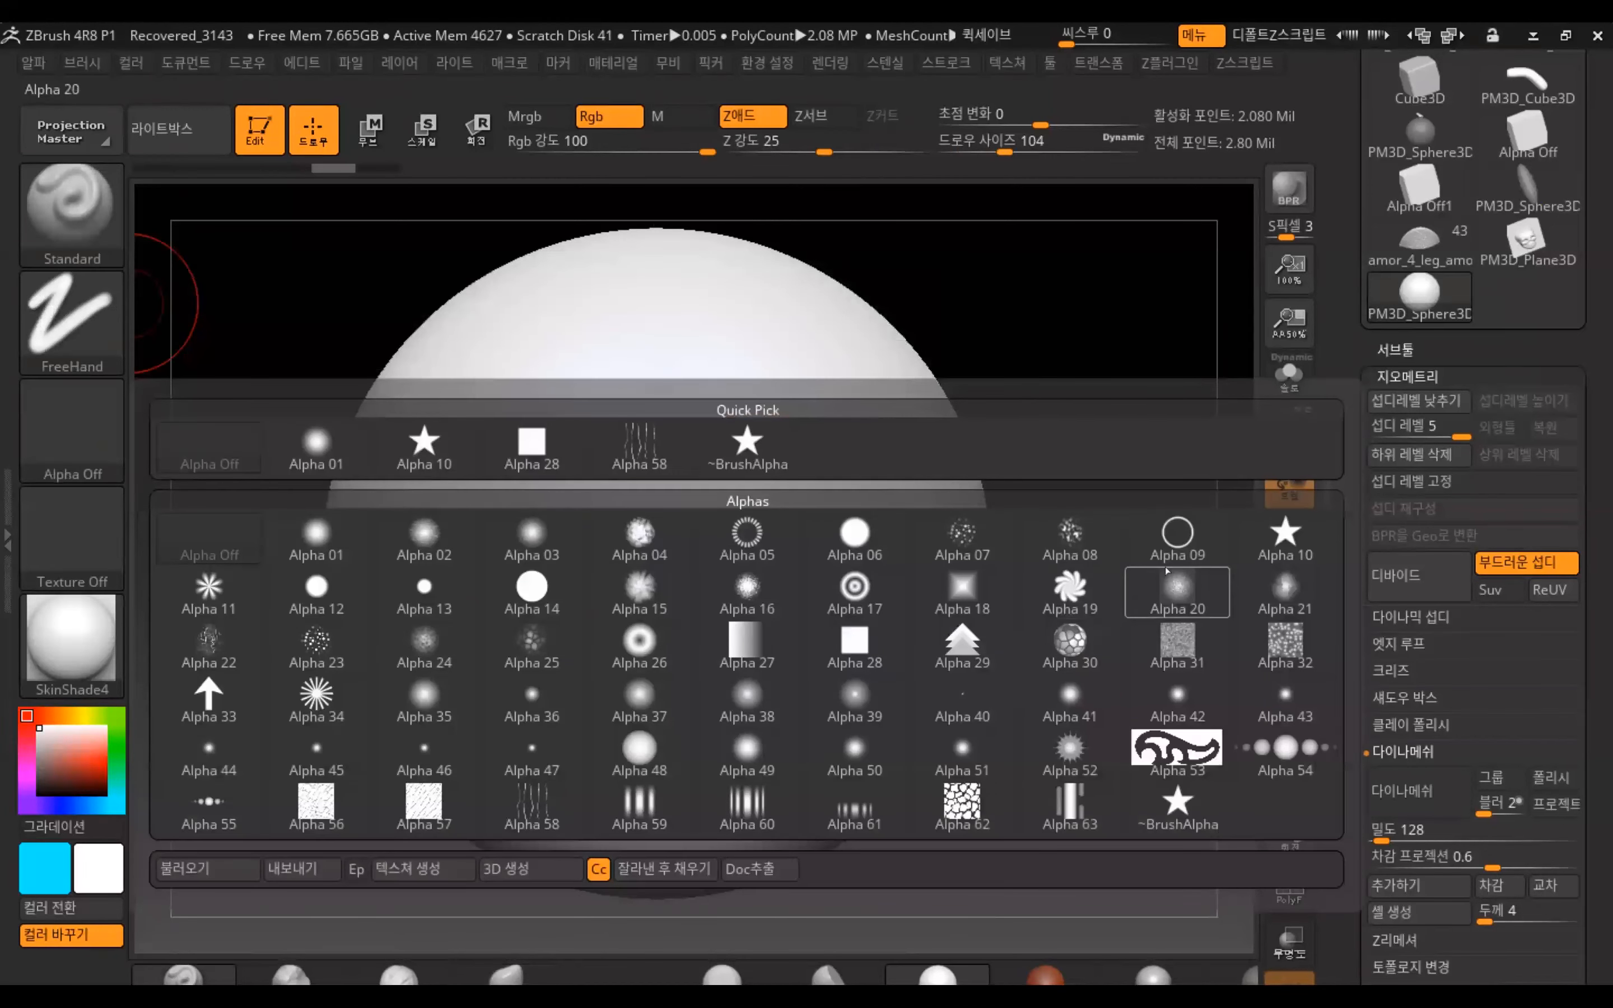
click(1285, 533)
click(70, 224)
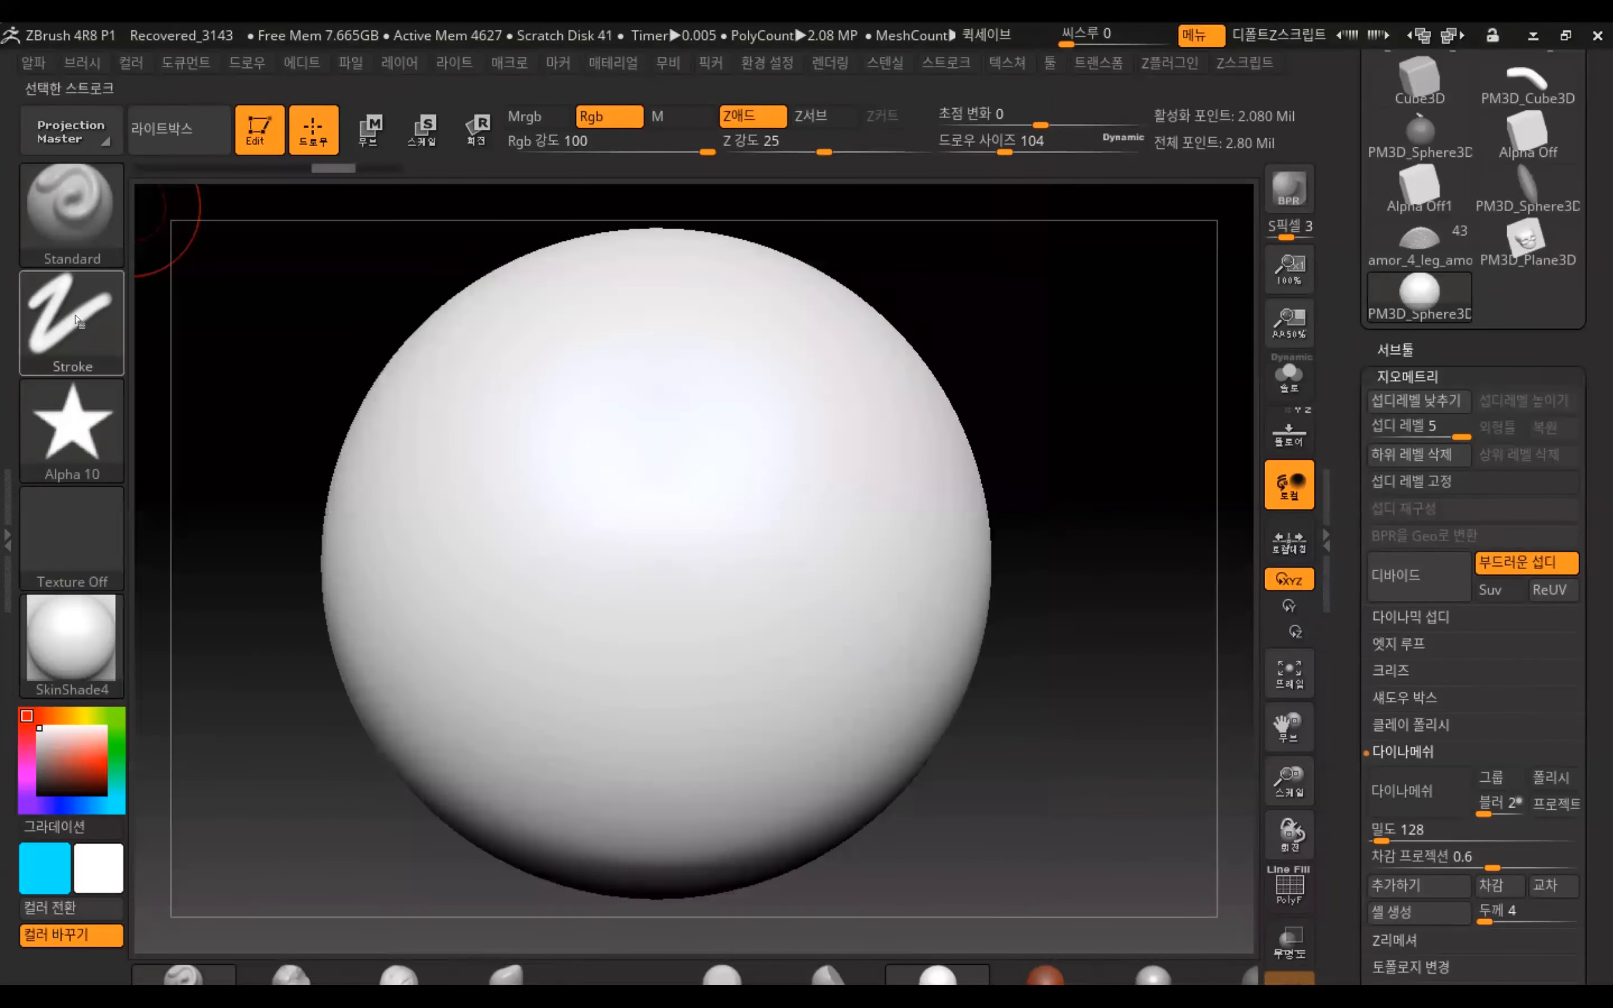
click(77, 322)
click(316, 336)
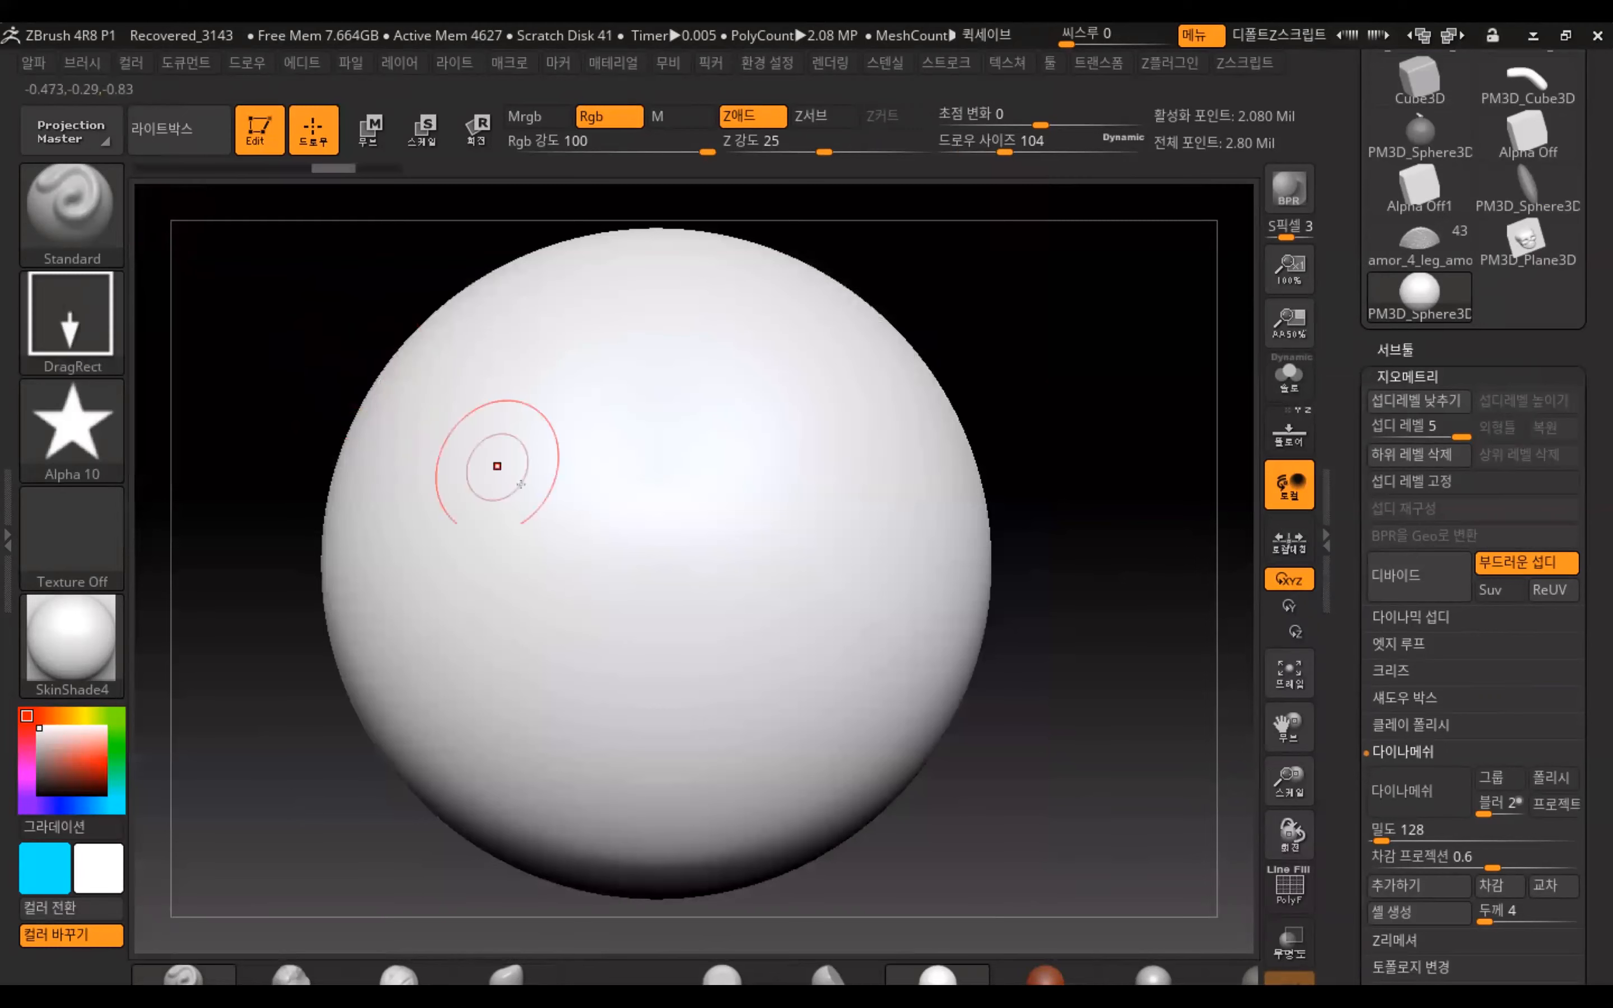
Stamp one large star on the front of the sphere and divide the mesh to subdivision level 6
mouse_move(653, 563)
mouse_down()
mouse_move(663, 633)
mouse_move(666, 604)
mouse_up()
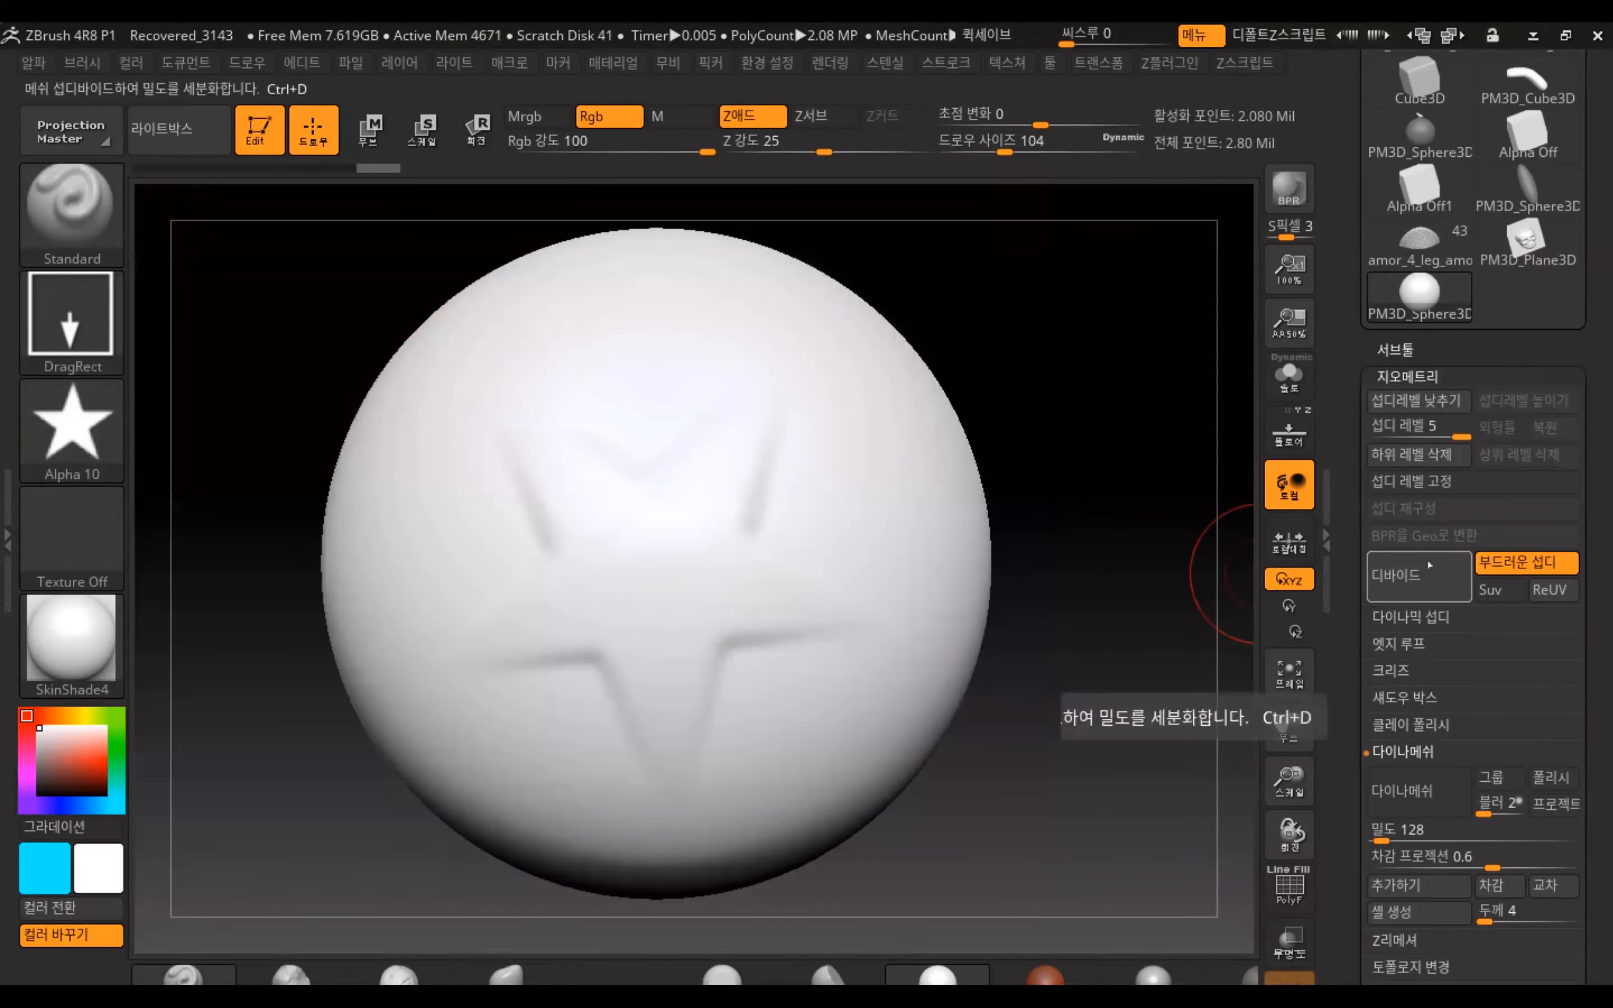
click(1396, 574)
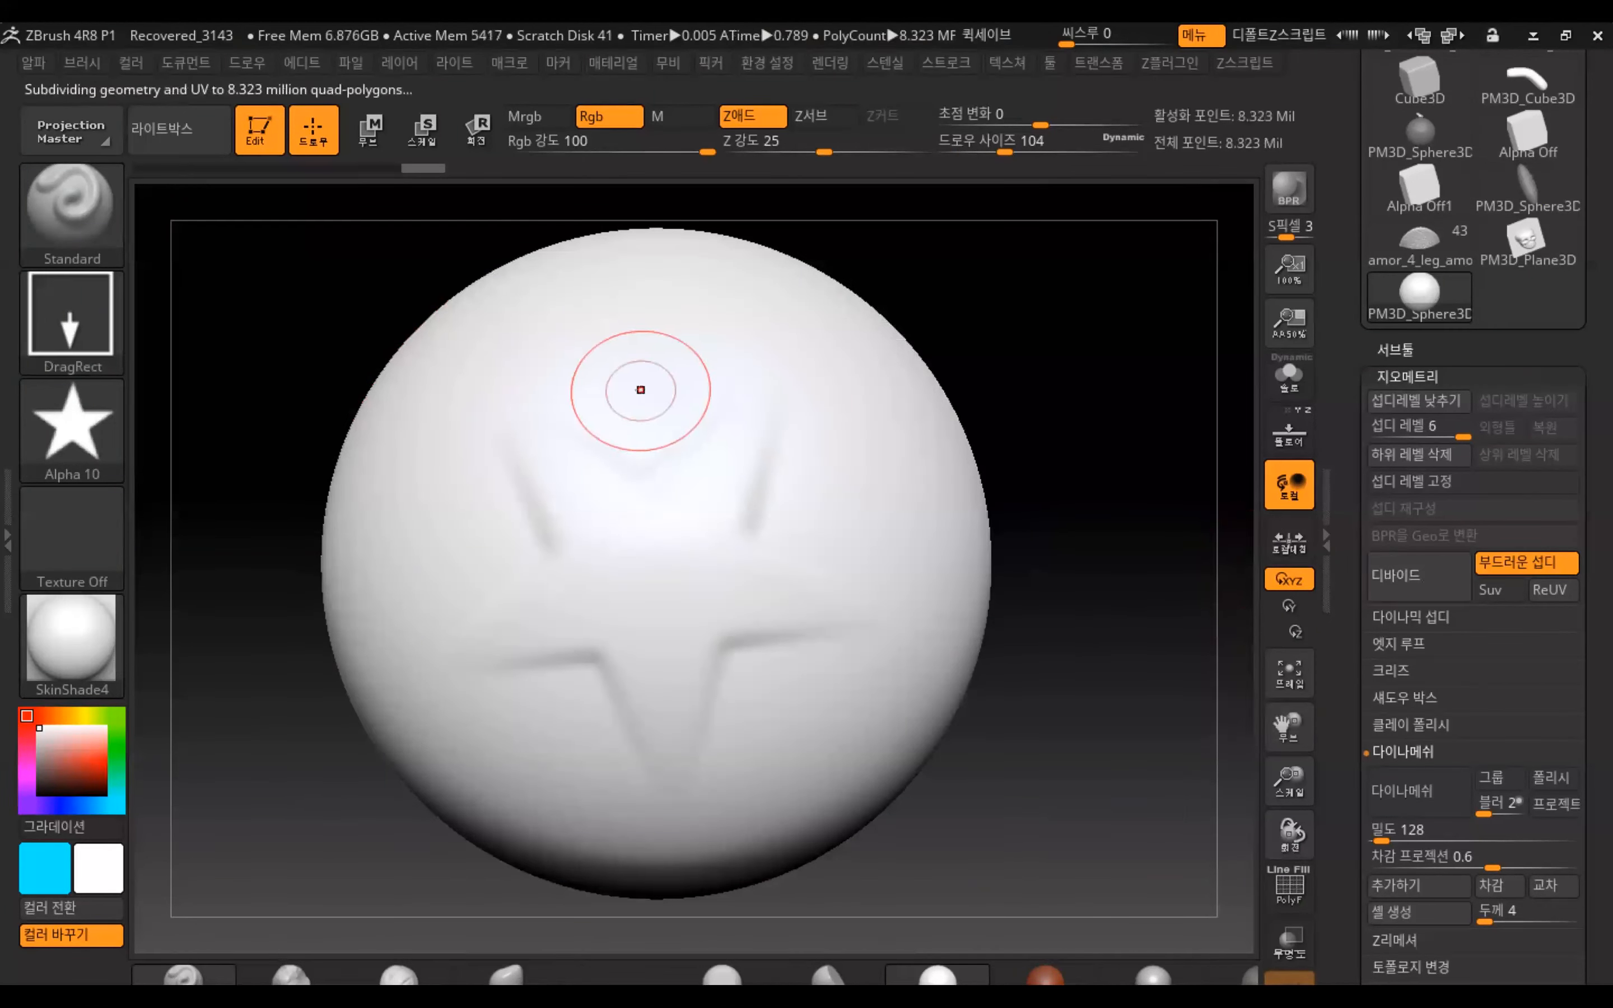
Stamp several smaller stars around the large one across the front of the sphere
drag(867, 475, 879, 583)
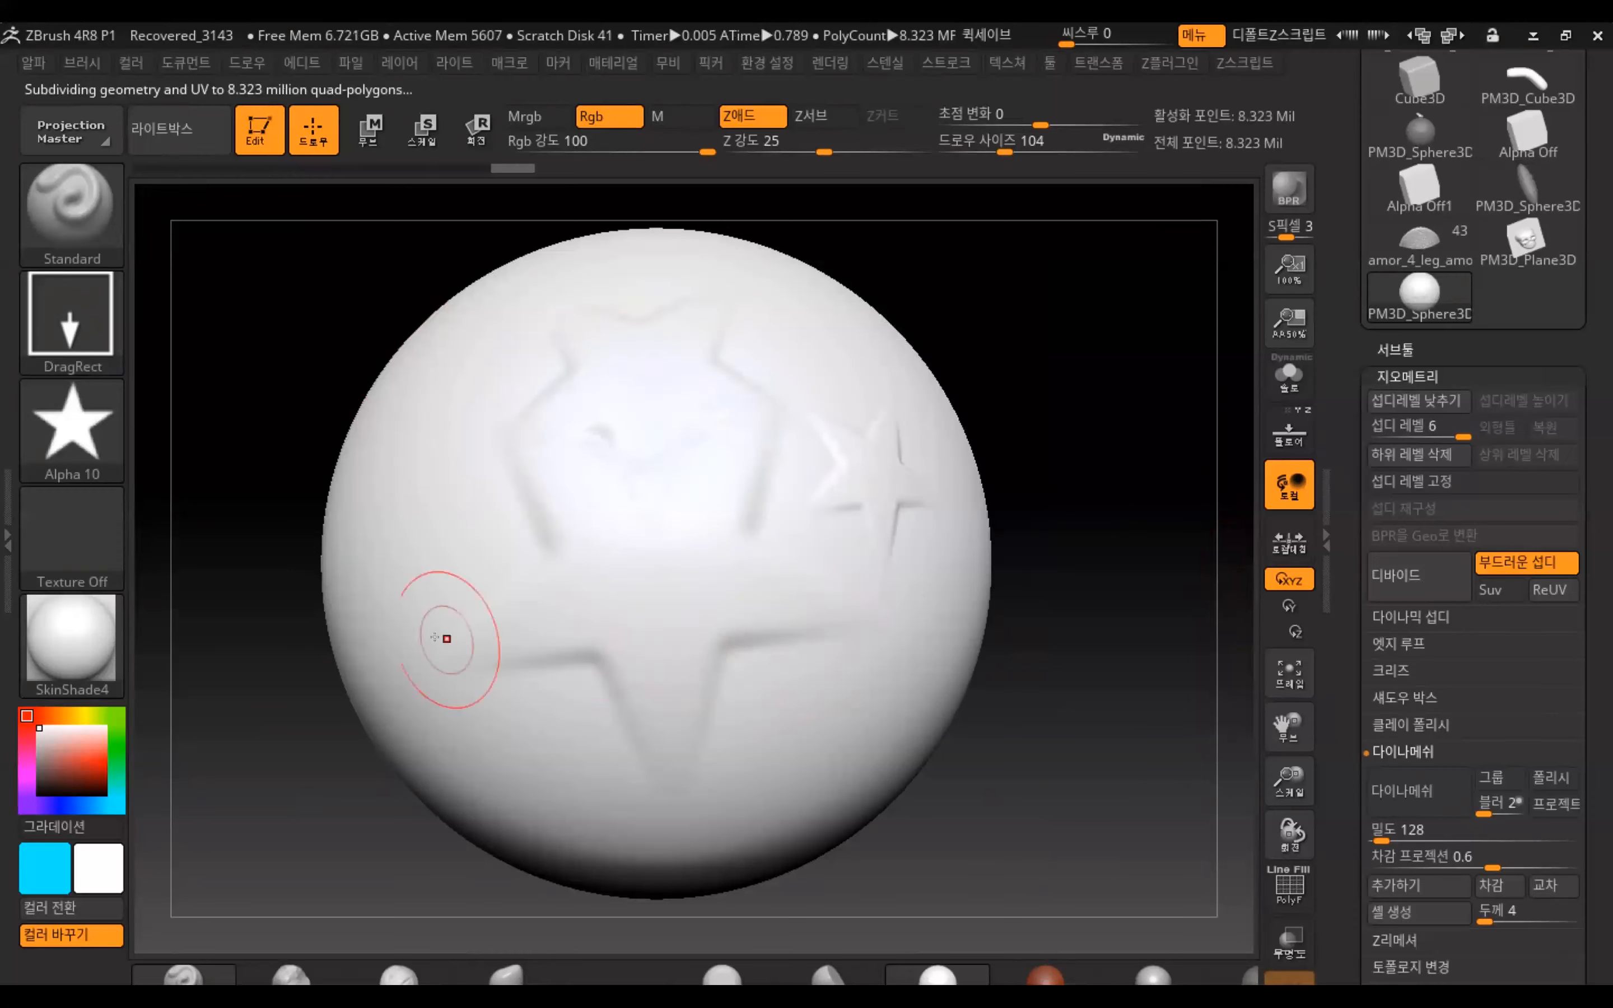
drag(598, 562, 607, 618)
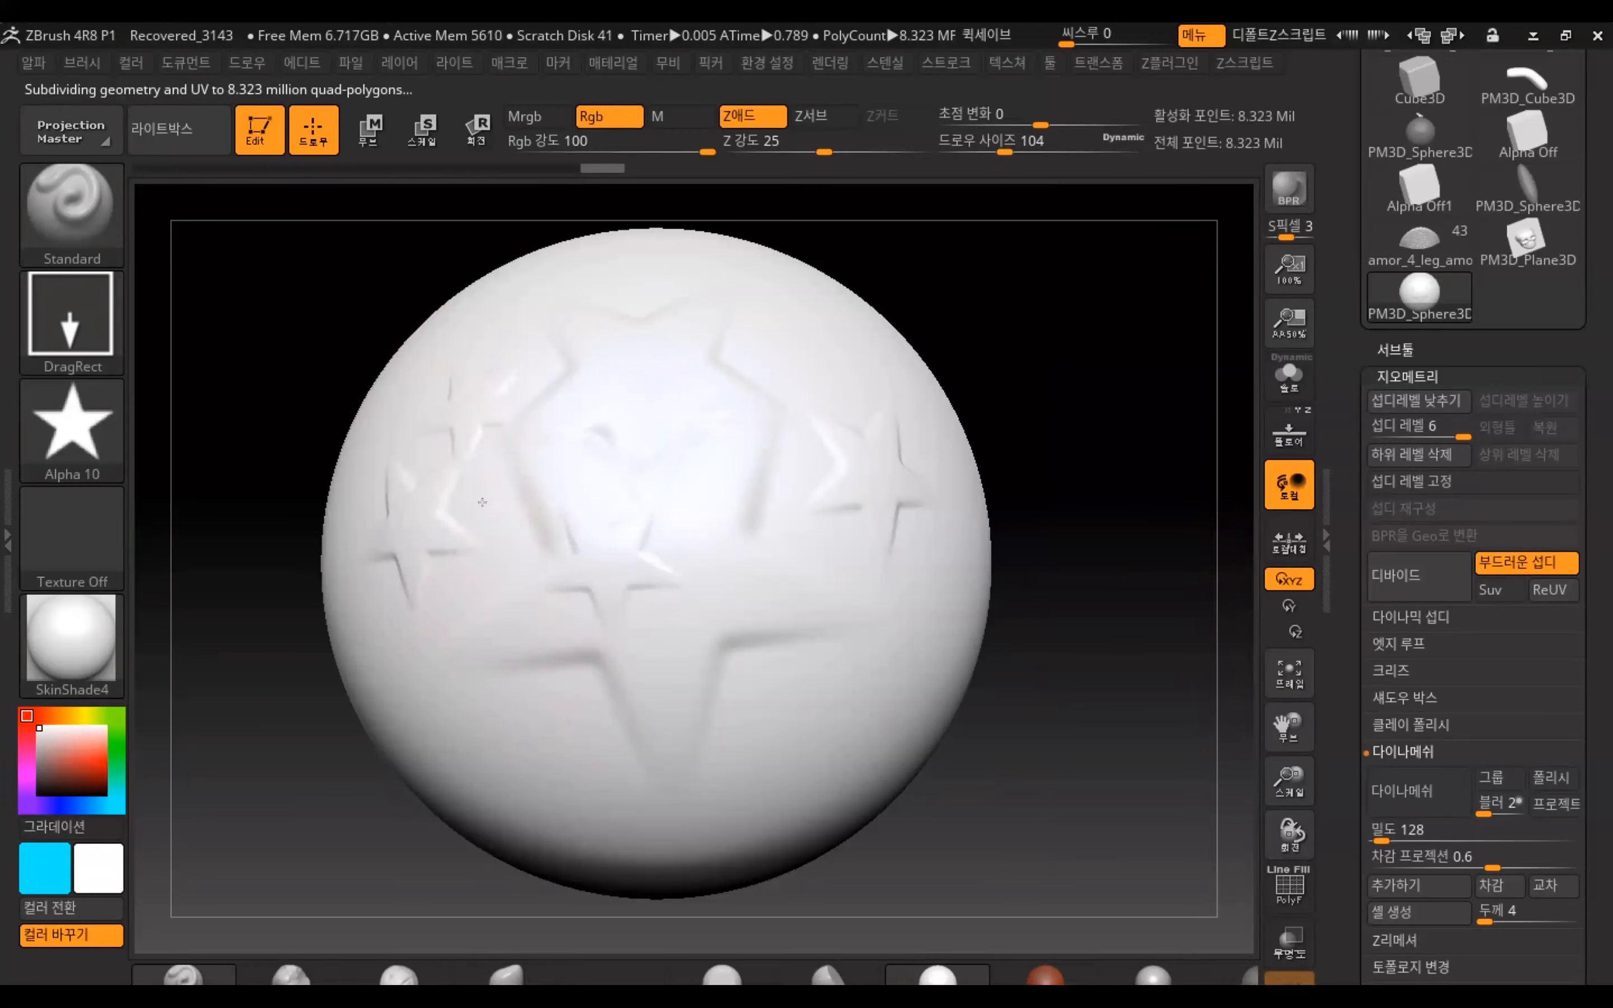
drag(467, 670, 427, 614)
drag(561, 721, 576, 774)
drag(768, 690, 824, 764)
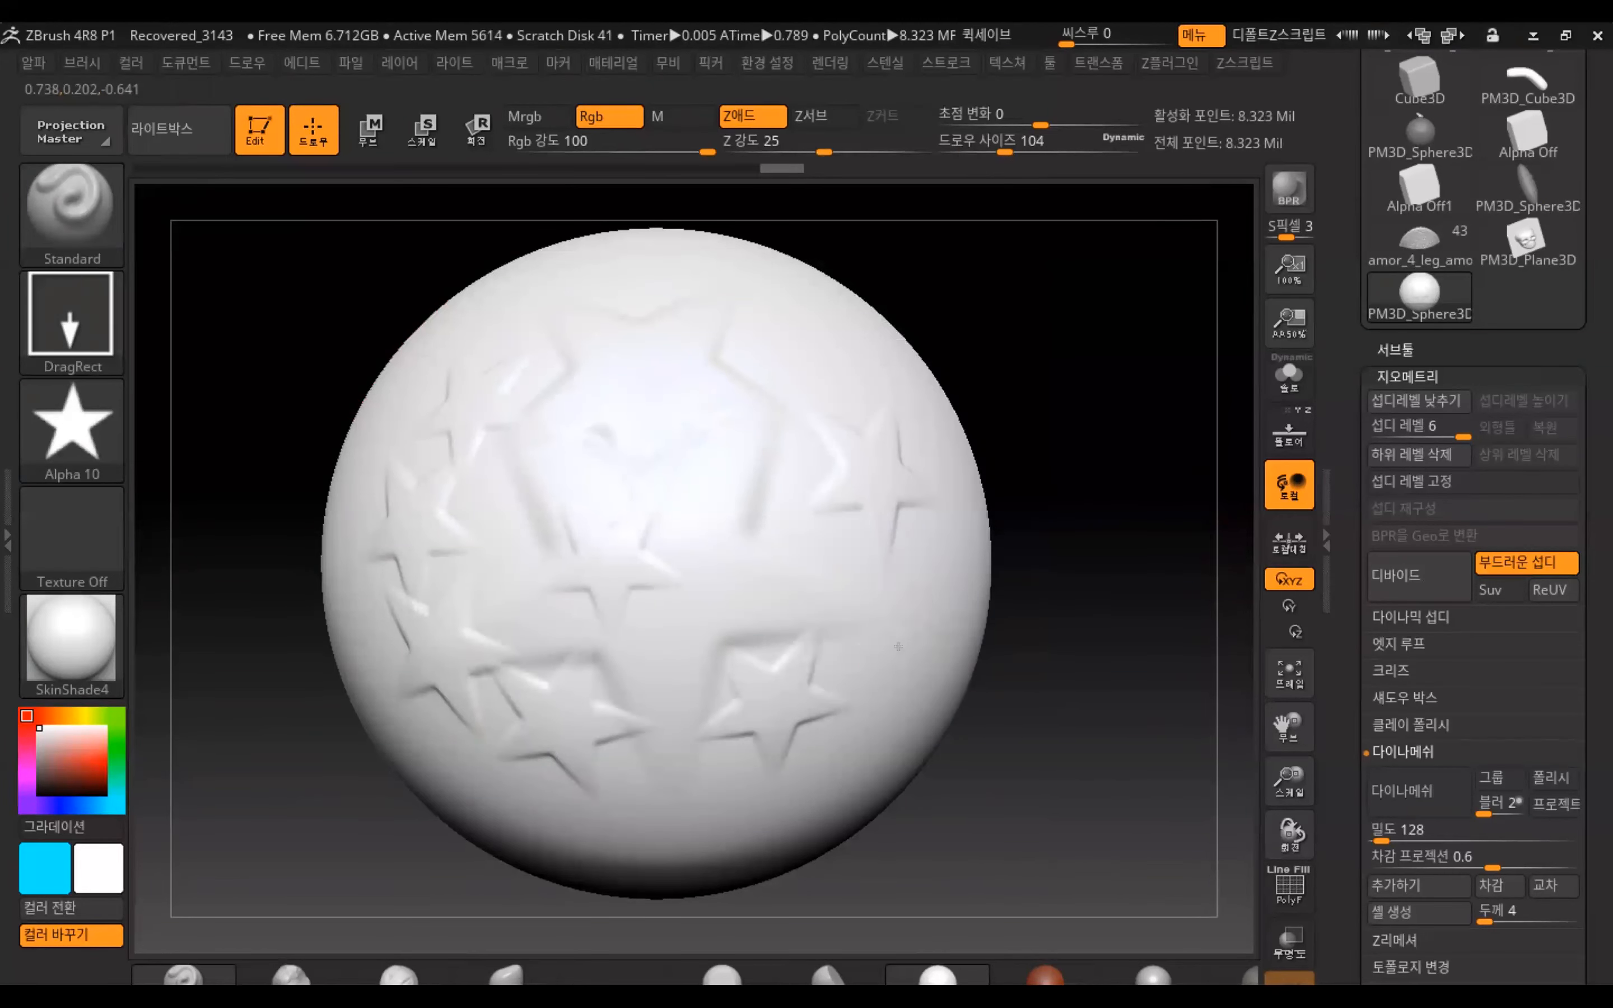
Set the Standard brush to draw size 56 with the FreeHand stroke and no alpha, facing a blank area of the sphere
mouse_move(1091, 476)
mouse_down()
mouse_move(1160, 466)
mouse_move(1070, 487)
mouse_move(1144, 393)
mouse_move(990, 389)
mouse_move(860, 473)
mouse_up()
key(bracketleft)
click(70, 317)
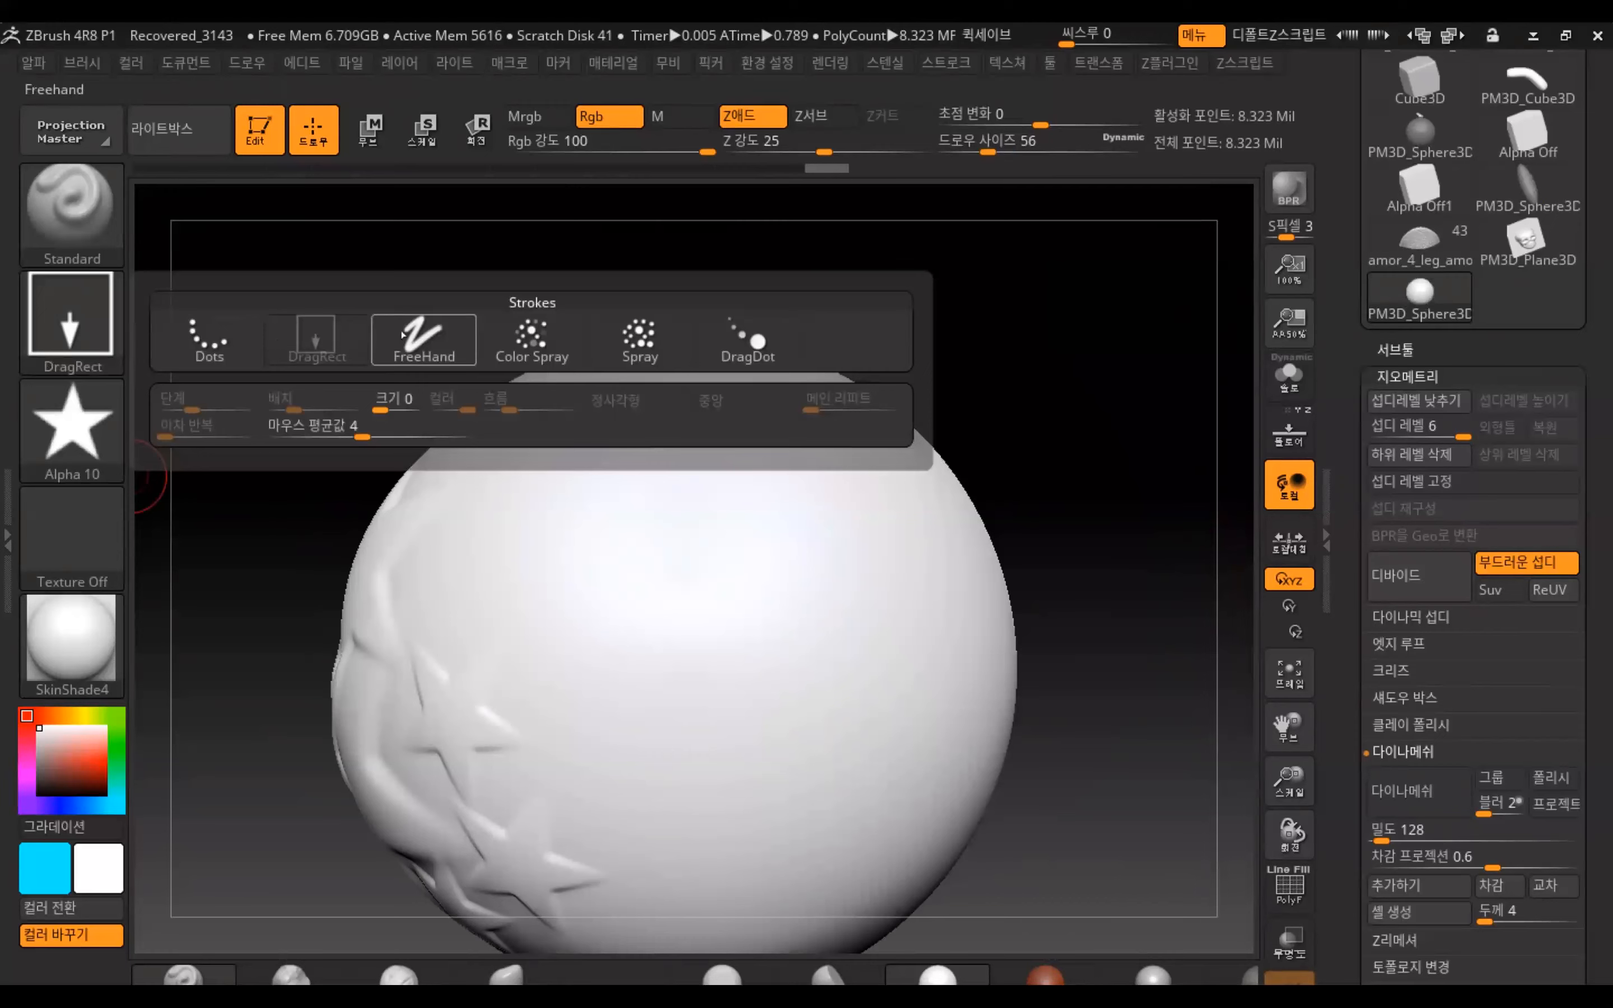
click(434, 350)
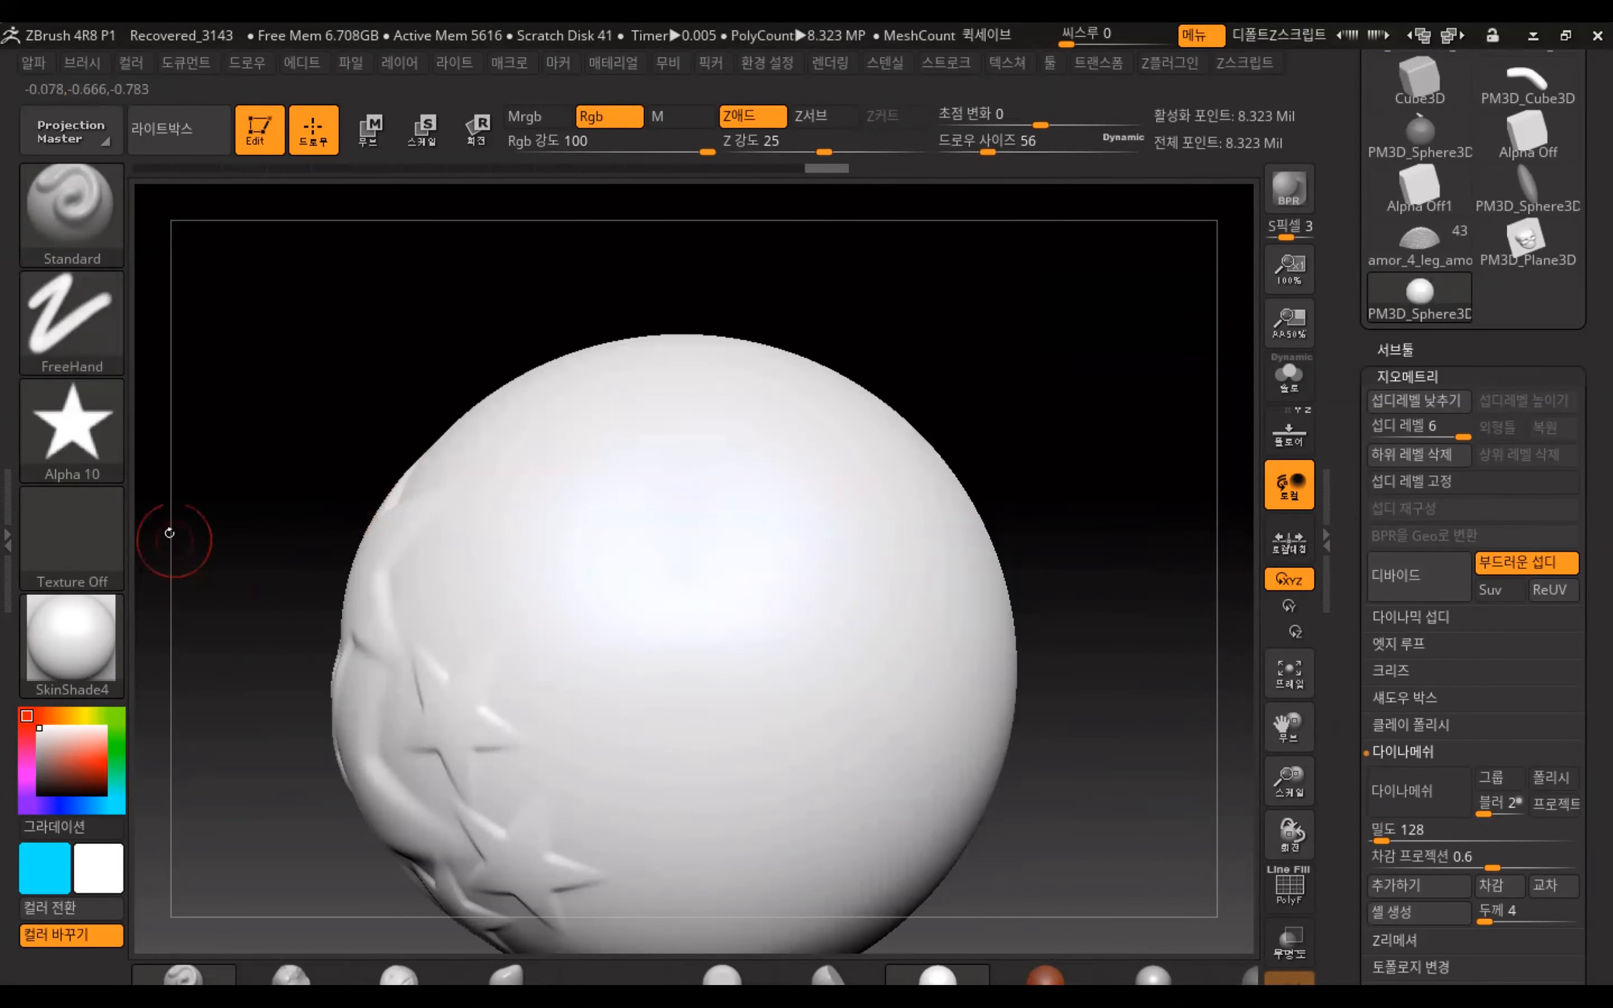
click(86, 444)
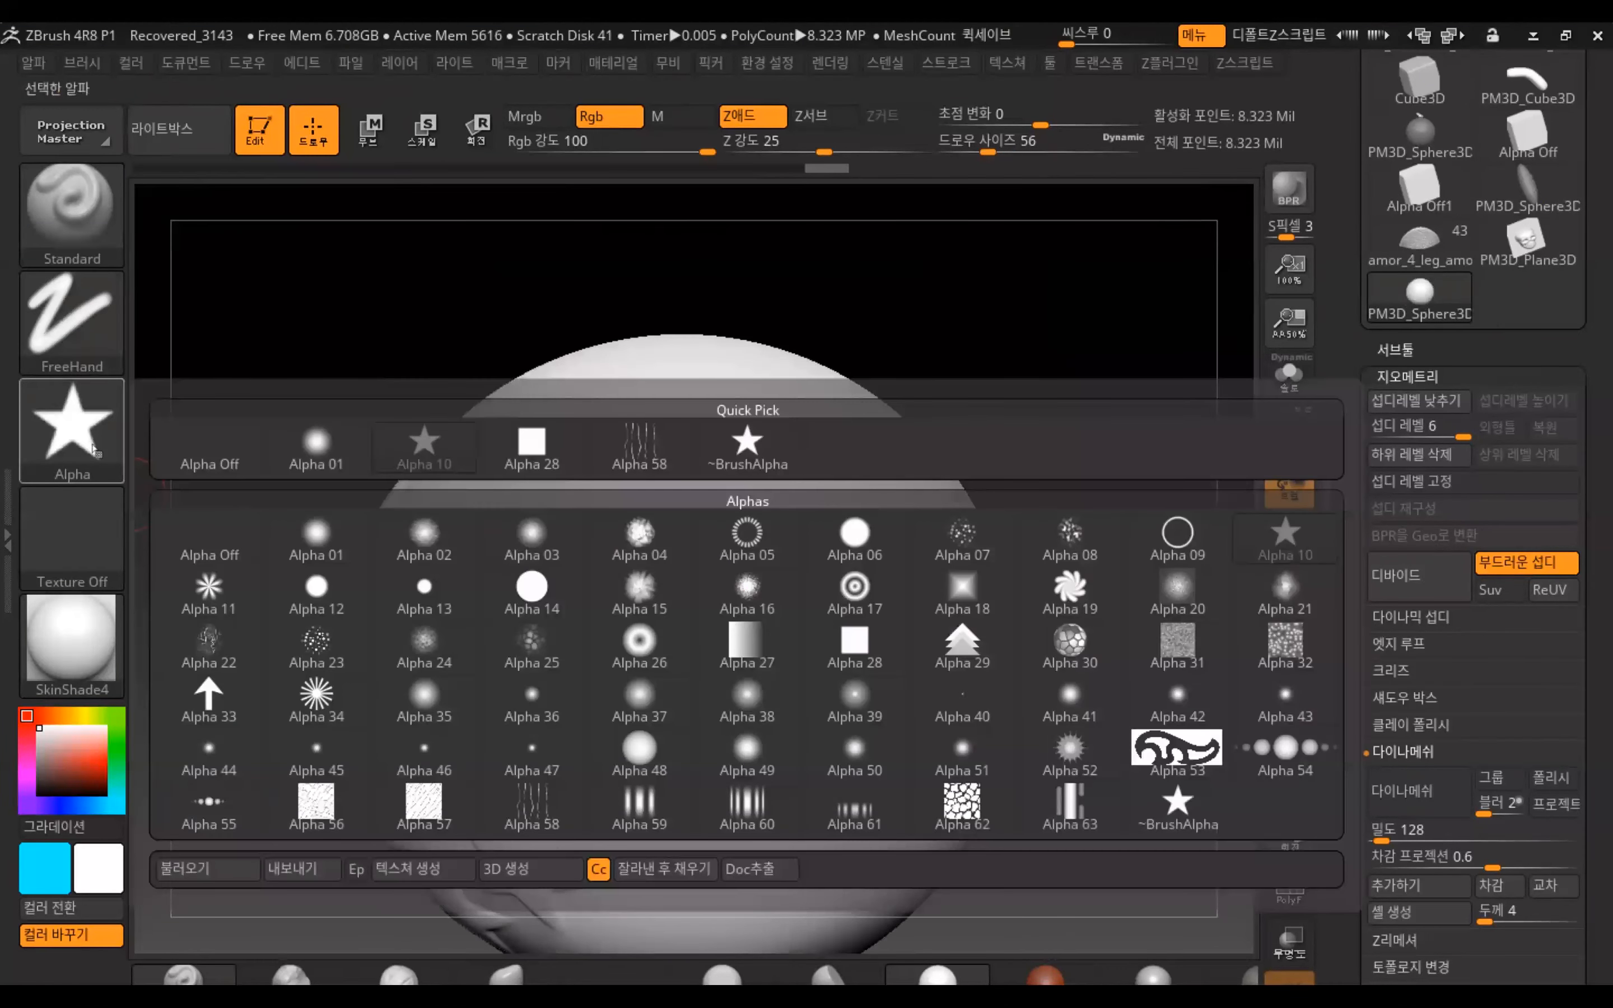
click(210, 447)
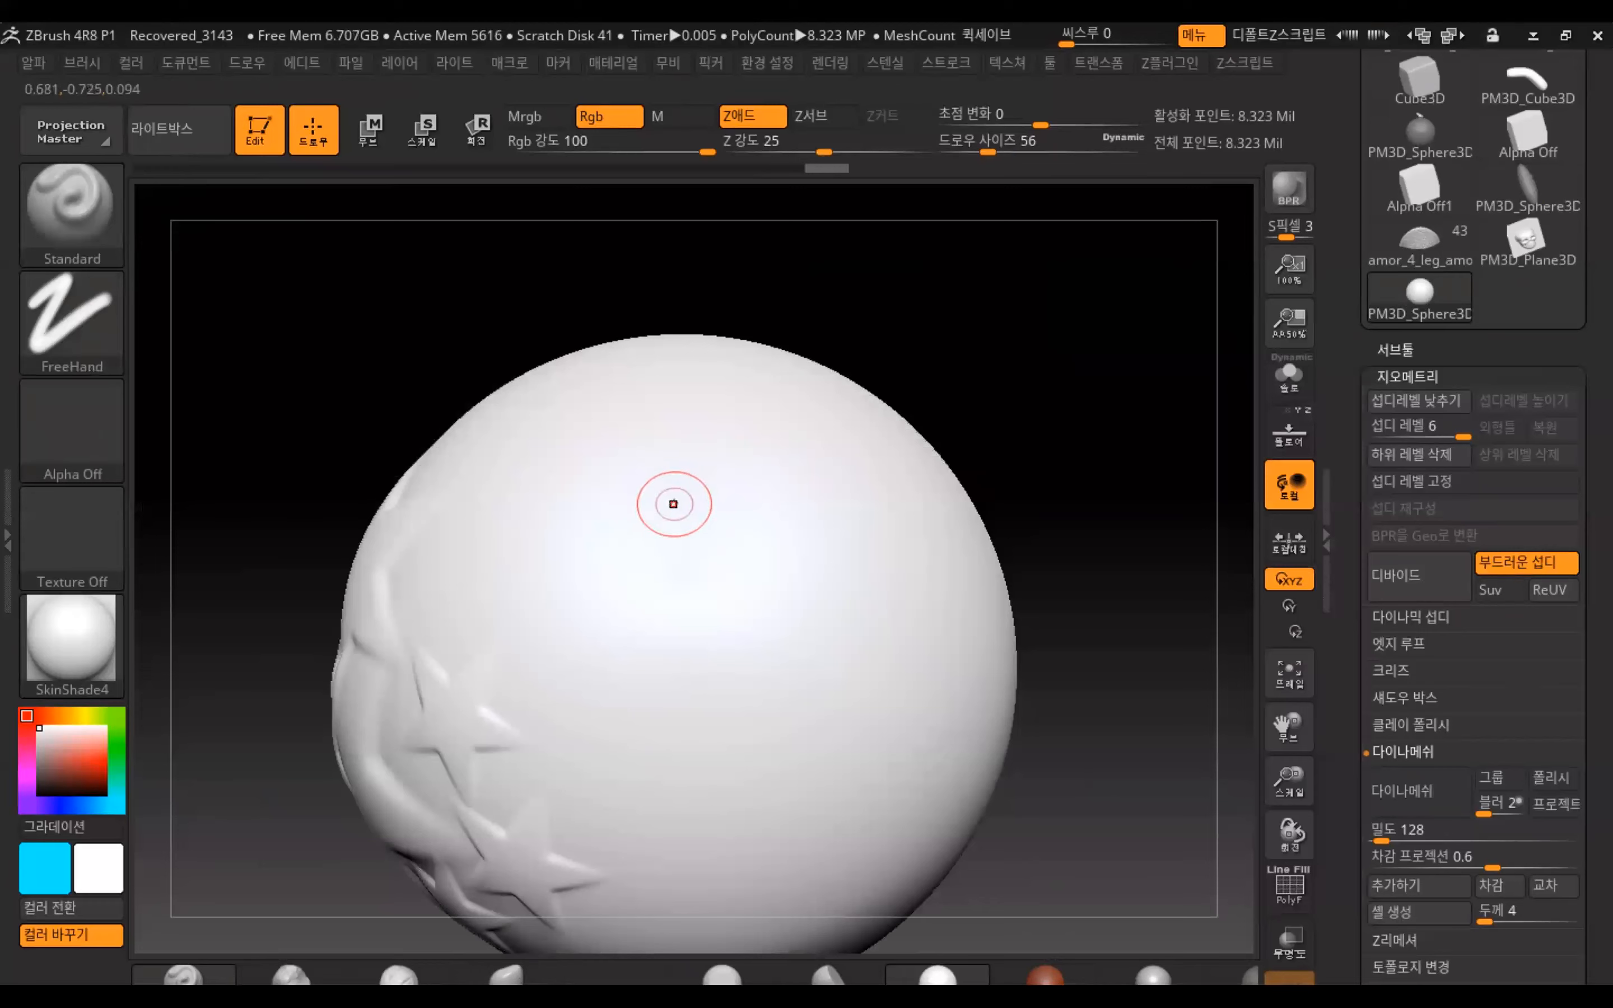
Paint a branching, curvy mask pattern on the blank side of the sphere and invert the mask
key(ctrl)
ctrl+click(652, 475)
mouse_move(685, 521)
ctrl+mouse_down()
mouse_move(720, 560)
mouse_move(680, 610)
ctrl+mouse_up()
mouse_move(725, 549)
ctrl+mouse_down()
mouse_move(793, 599)
mouse_move(766, 660)
mouse_move(810, 747)
ctrl+mouse_up()
mouse_move(789, 564)
ctrl+mouse_down()
mouse_move(827, 485)
mouse_move(764, 432)
ctrl+mouse_up()
mouse_move(796, 526)
ctrl+mouse_down()
mouse_move(694, 426)
mouse_move(737, 360)
ctrl+mouse_up()
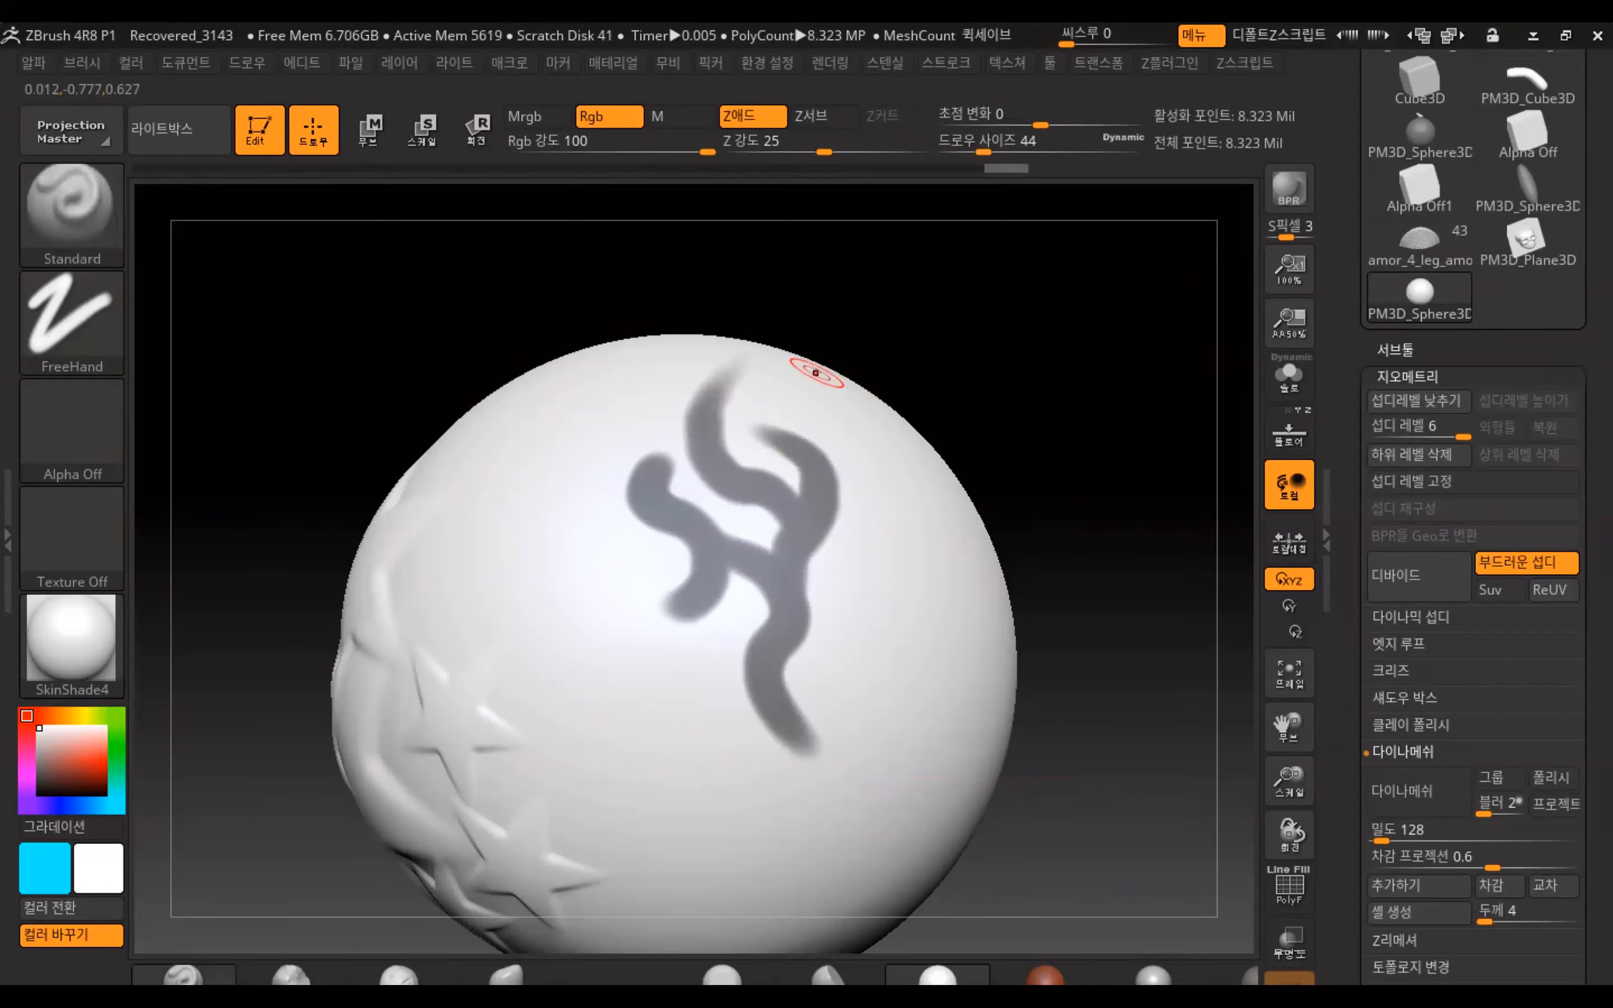
key(ctrl+i)
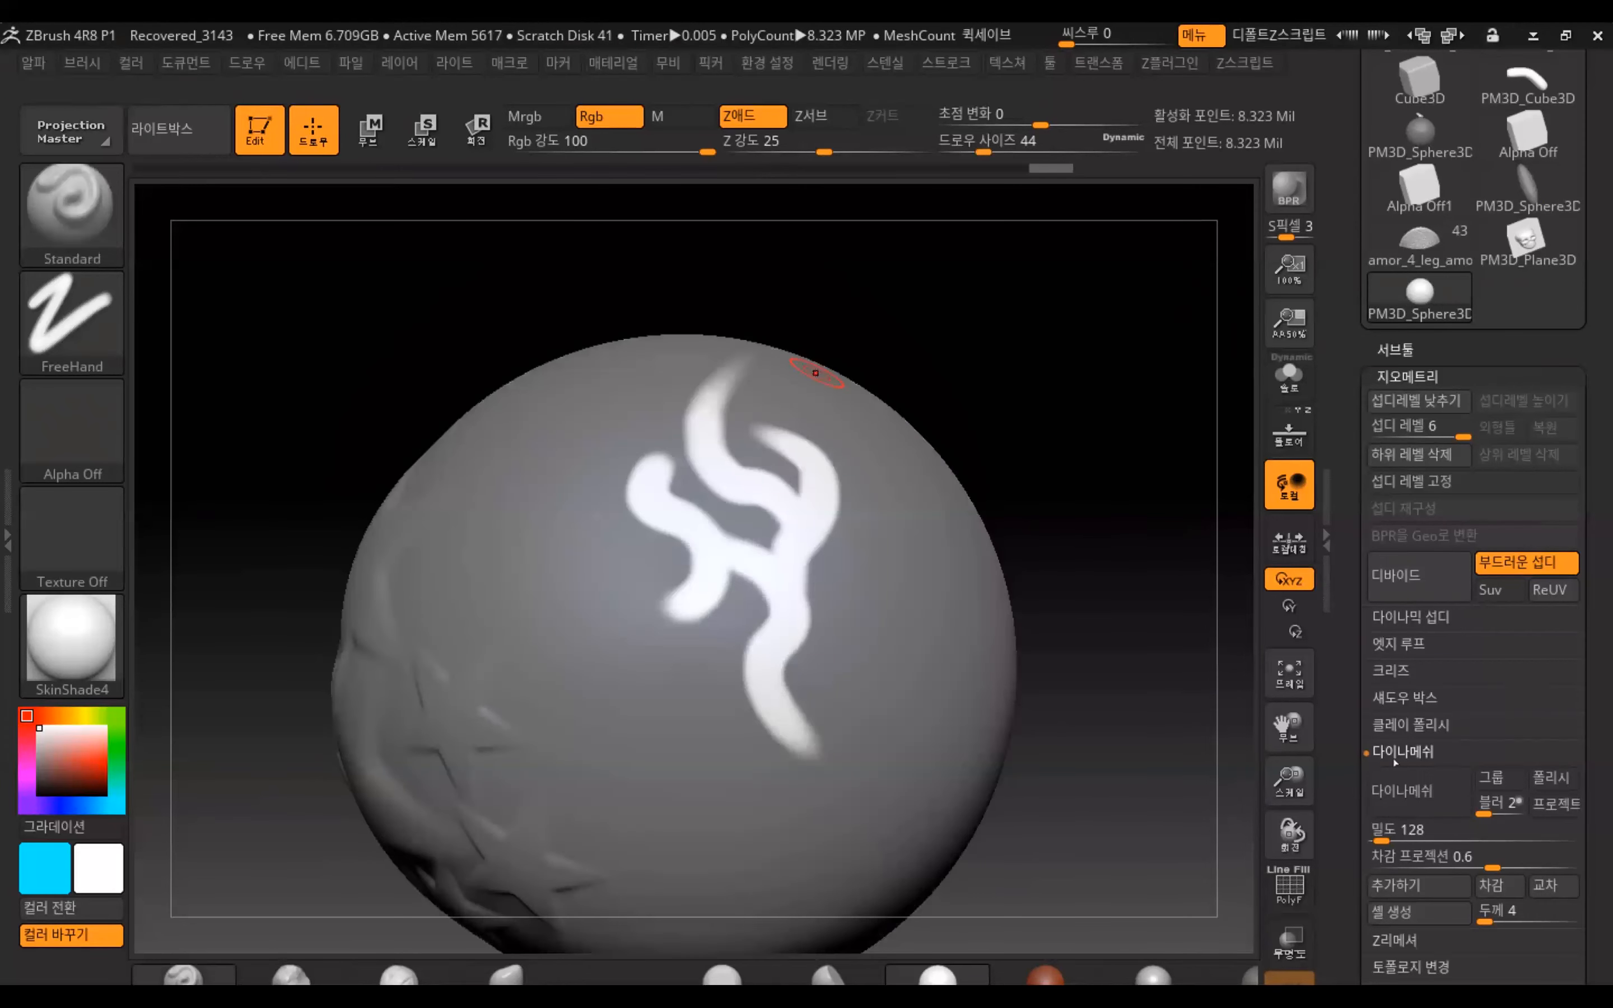
Raise the unmasked branching pattern by applying an Inflate deformation of 33
drag(1350, 742, 1361, 374)
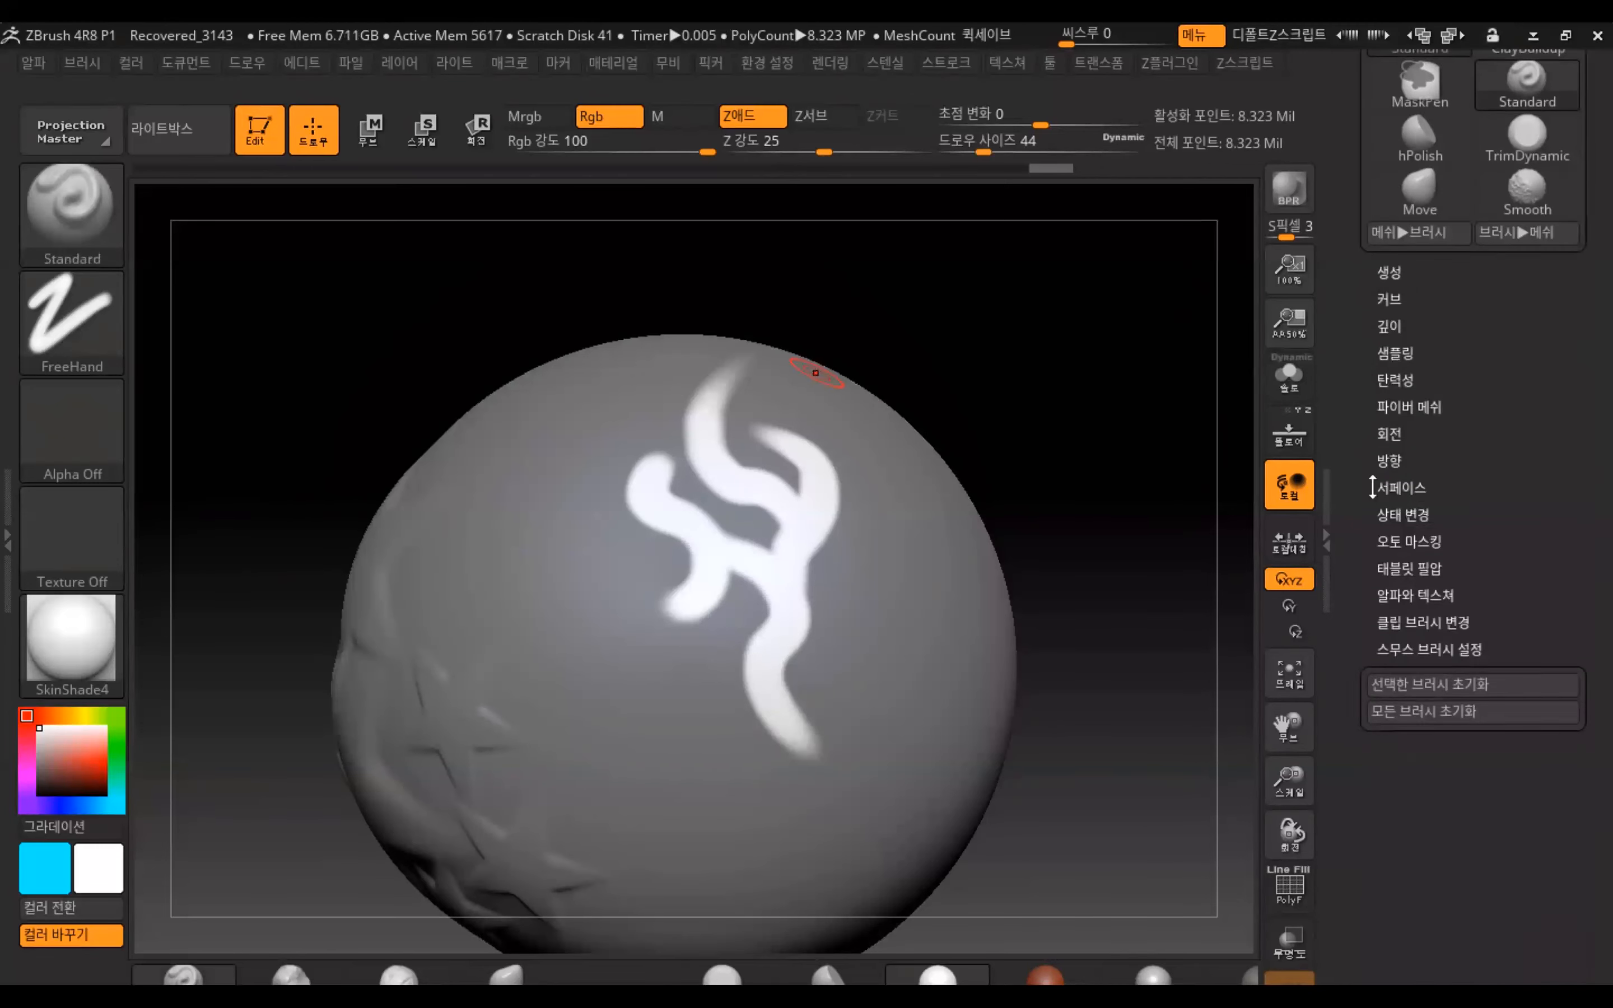
drag(1478, 511, 1479, 754)
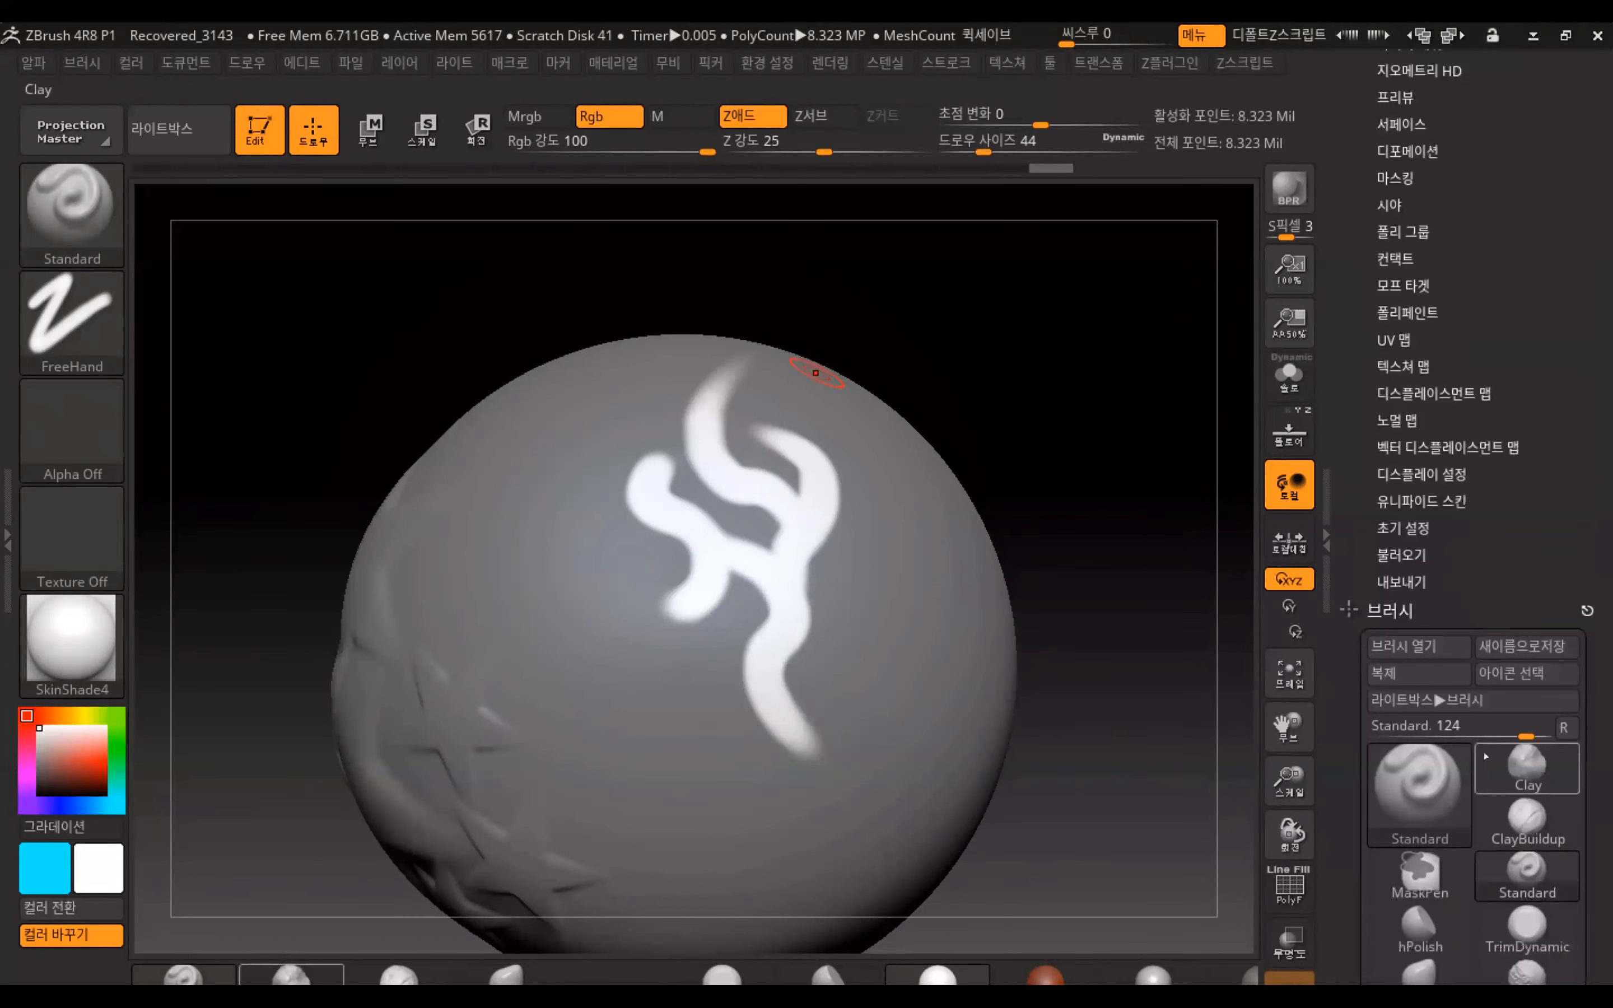
click(1420, 151)
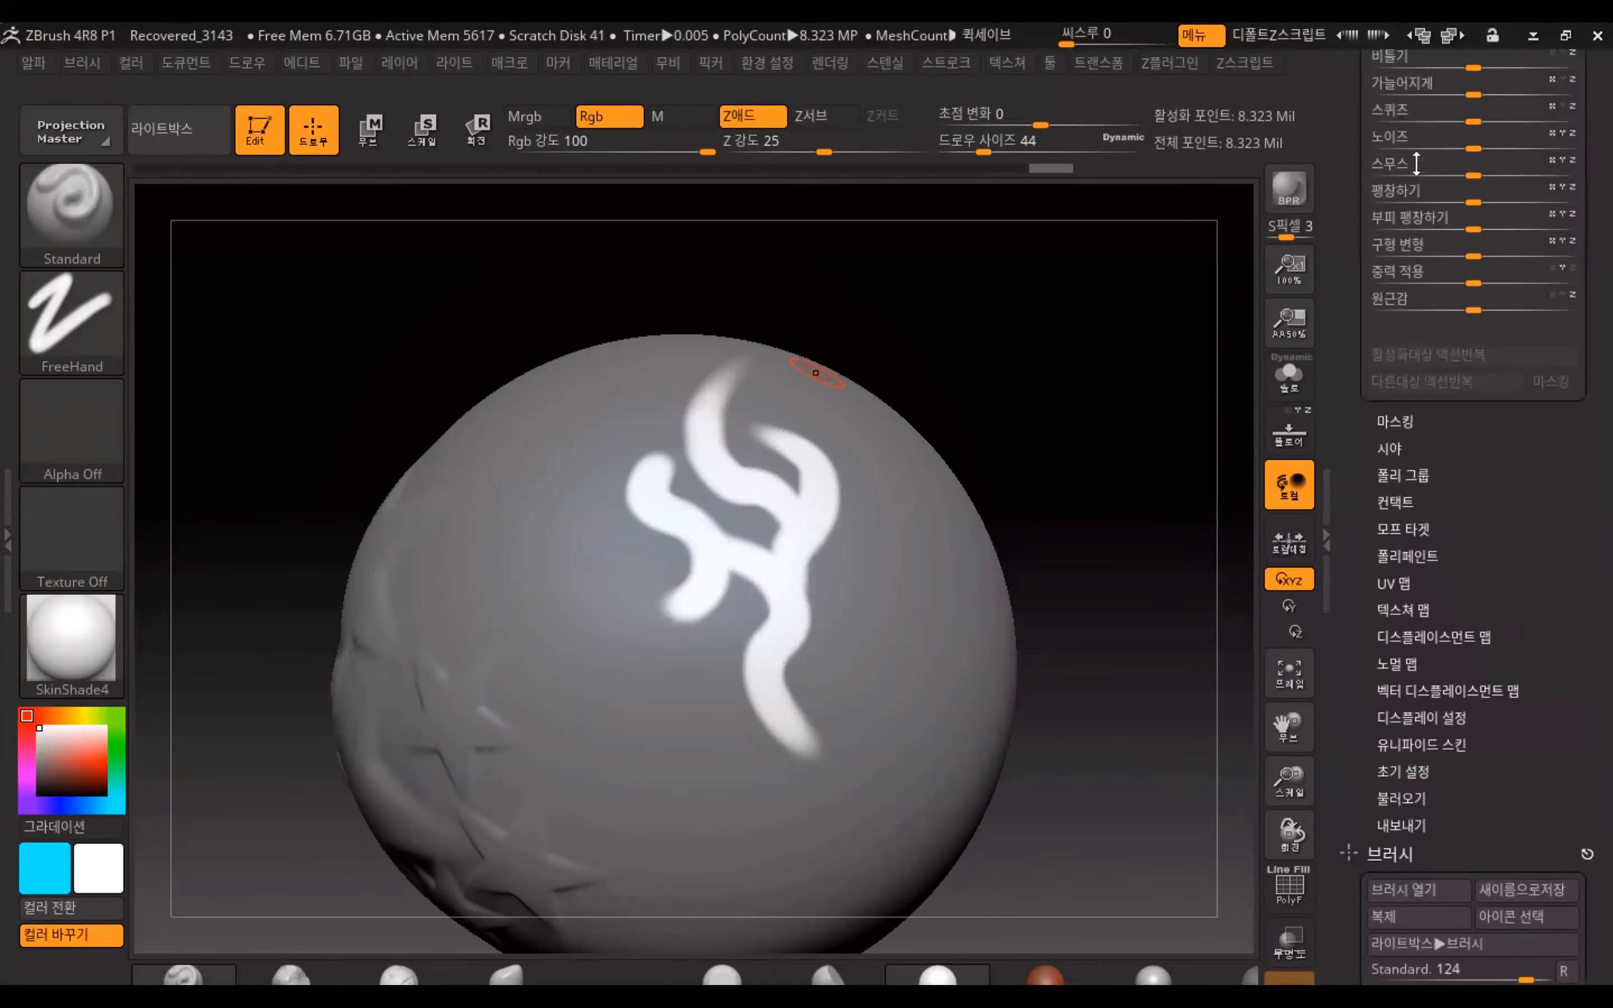
drag(1368, 431, 1373, 514)
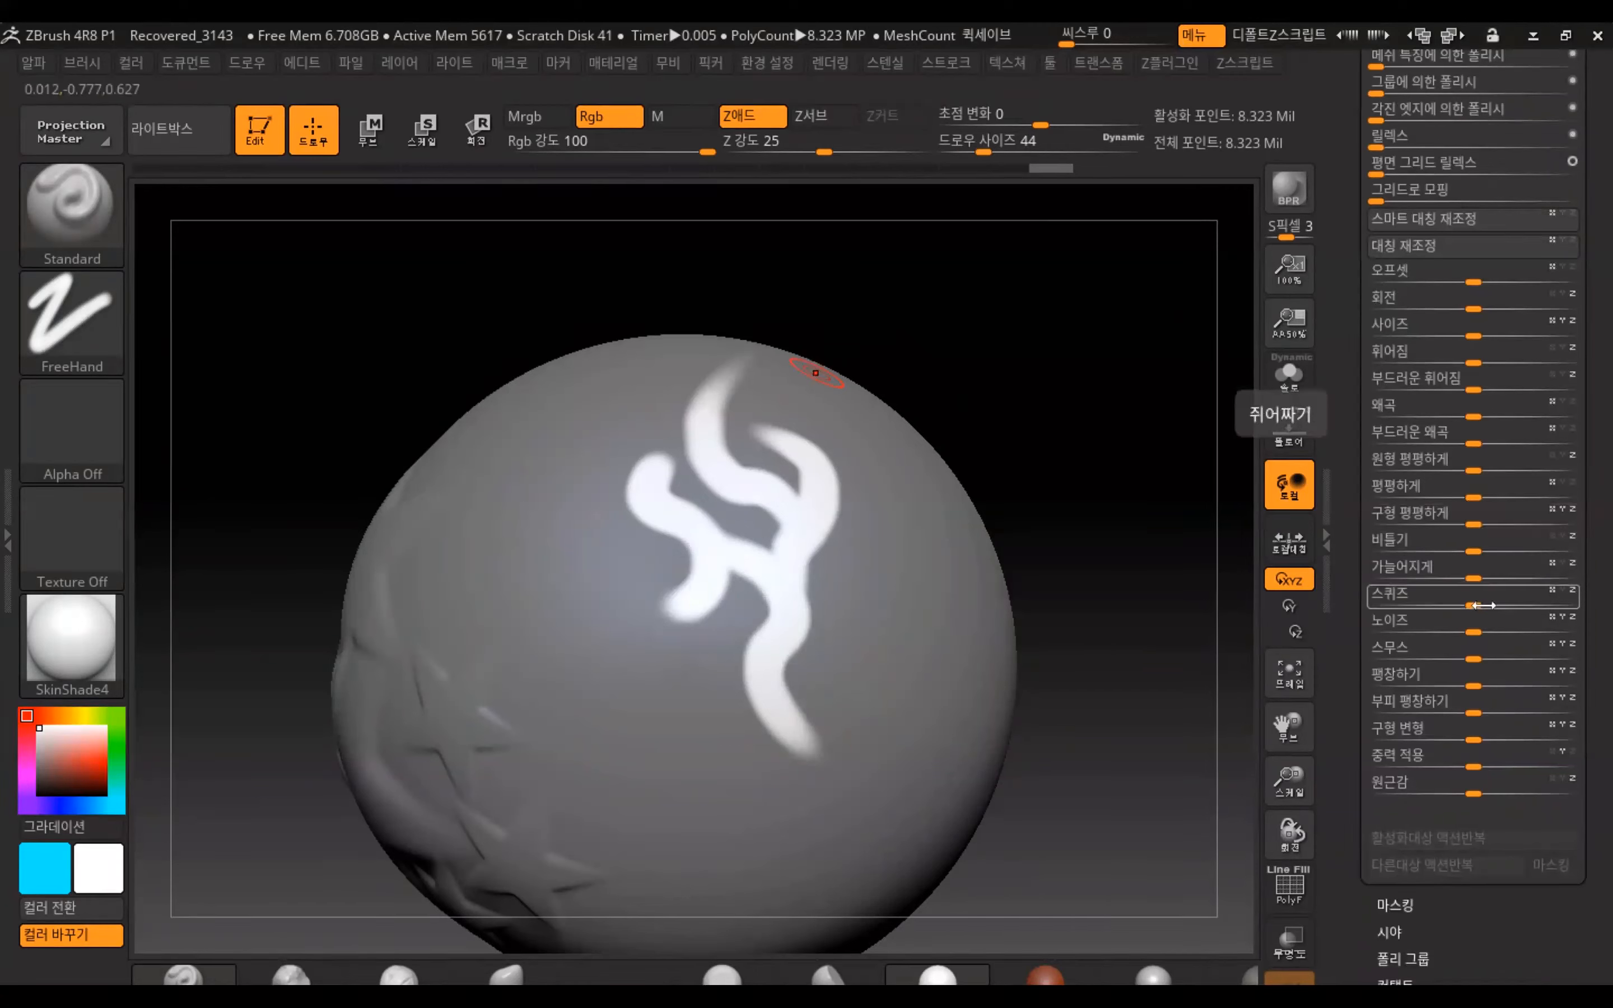
drag(1481, 686, 1508, 686)
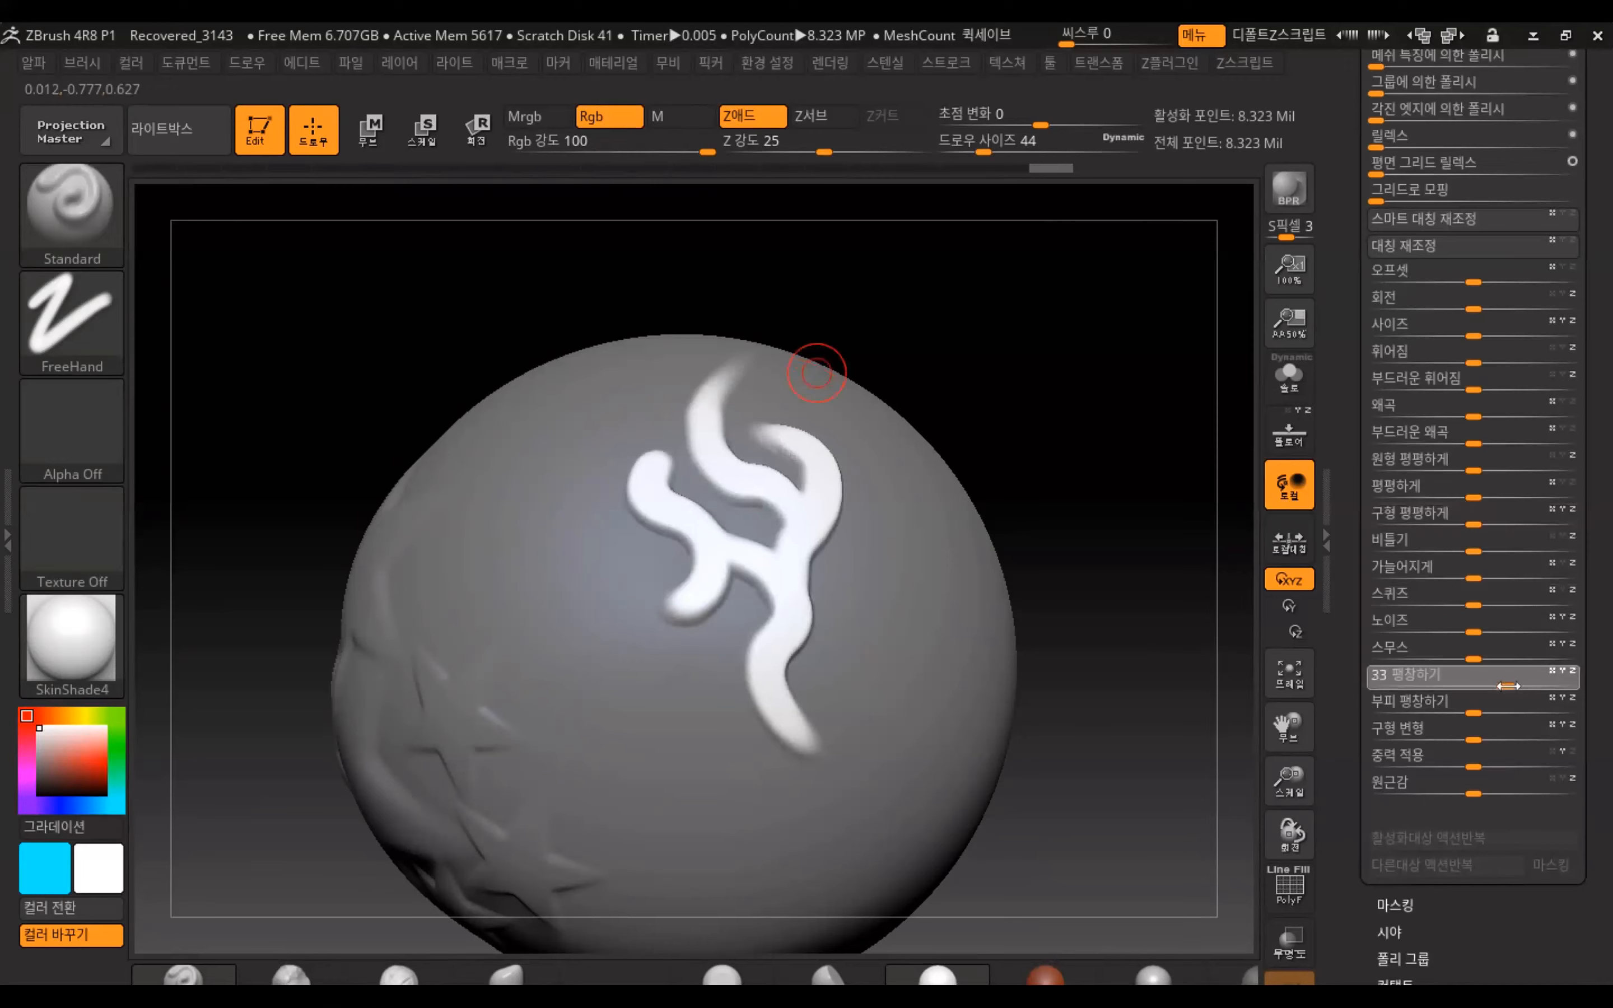
mouse_move(1174, 610)
mouse_down()
mouse_move(1109, 630)
mouse_move(1168, 559)
mouse_move(1146, 533)
mouse_move(1171, 511)
mouse_move(1118, 535)
mouse_move(1125, 606)
mouse_move(1125, 521)
mouse_up()
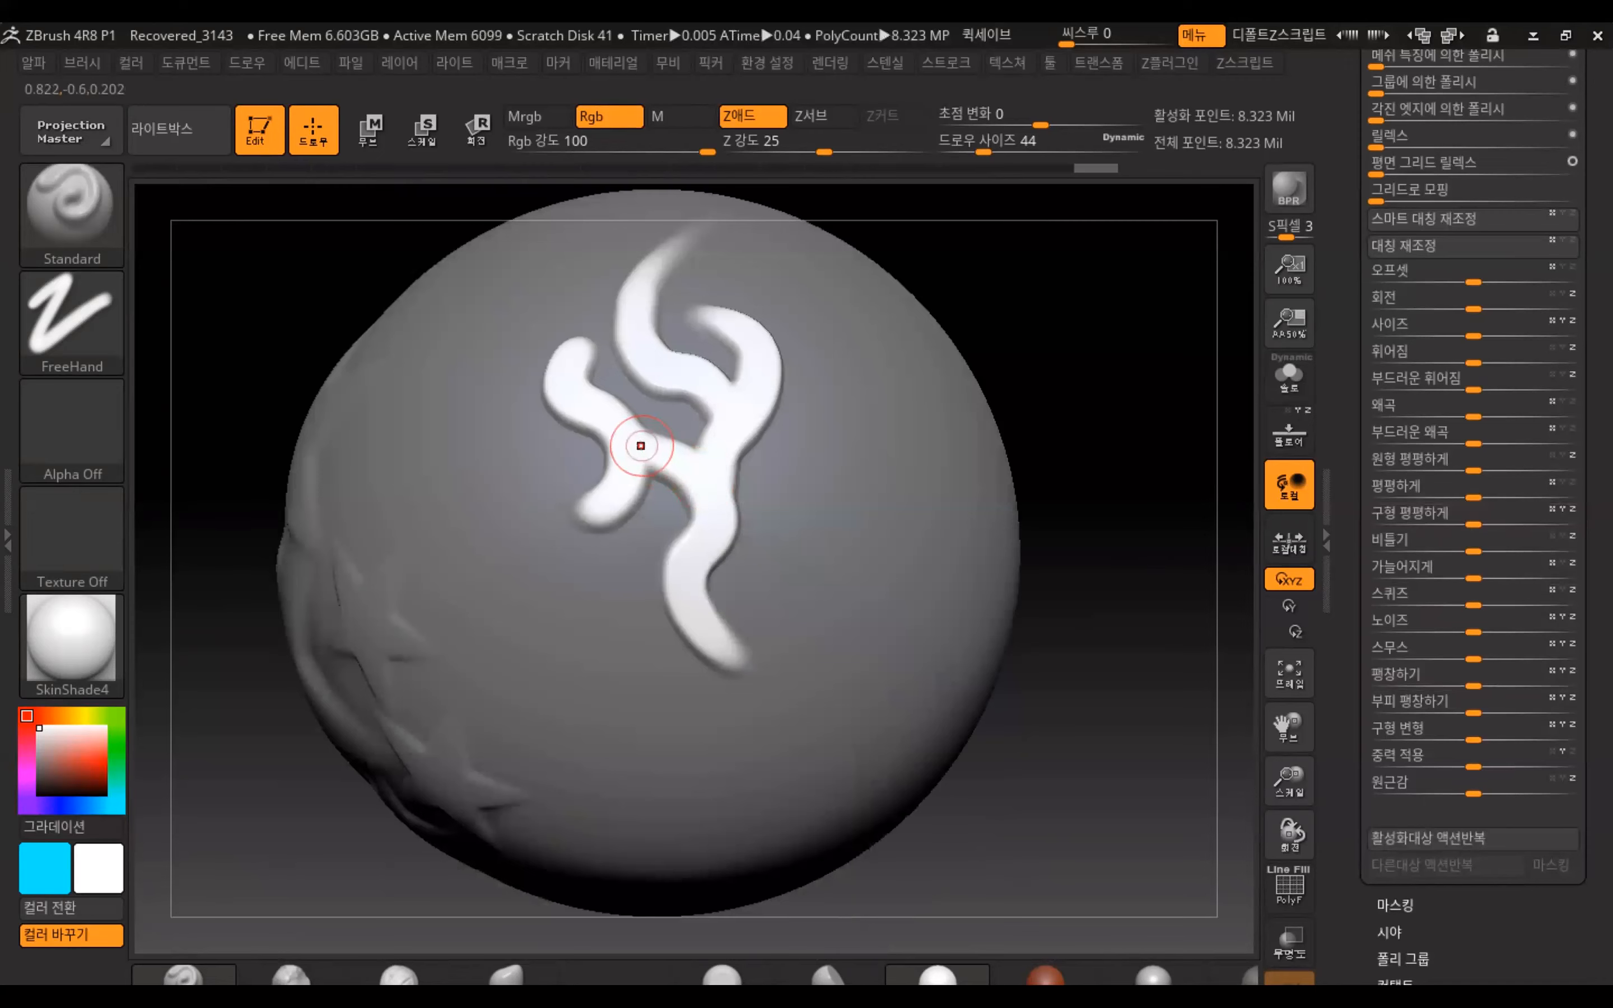
Carve grooves along the branches of the raised pattern with the DamStandard brush and clear the mask
click(79, 232)
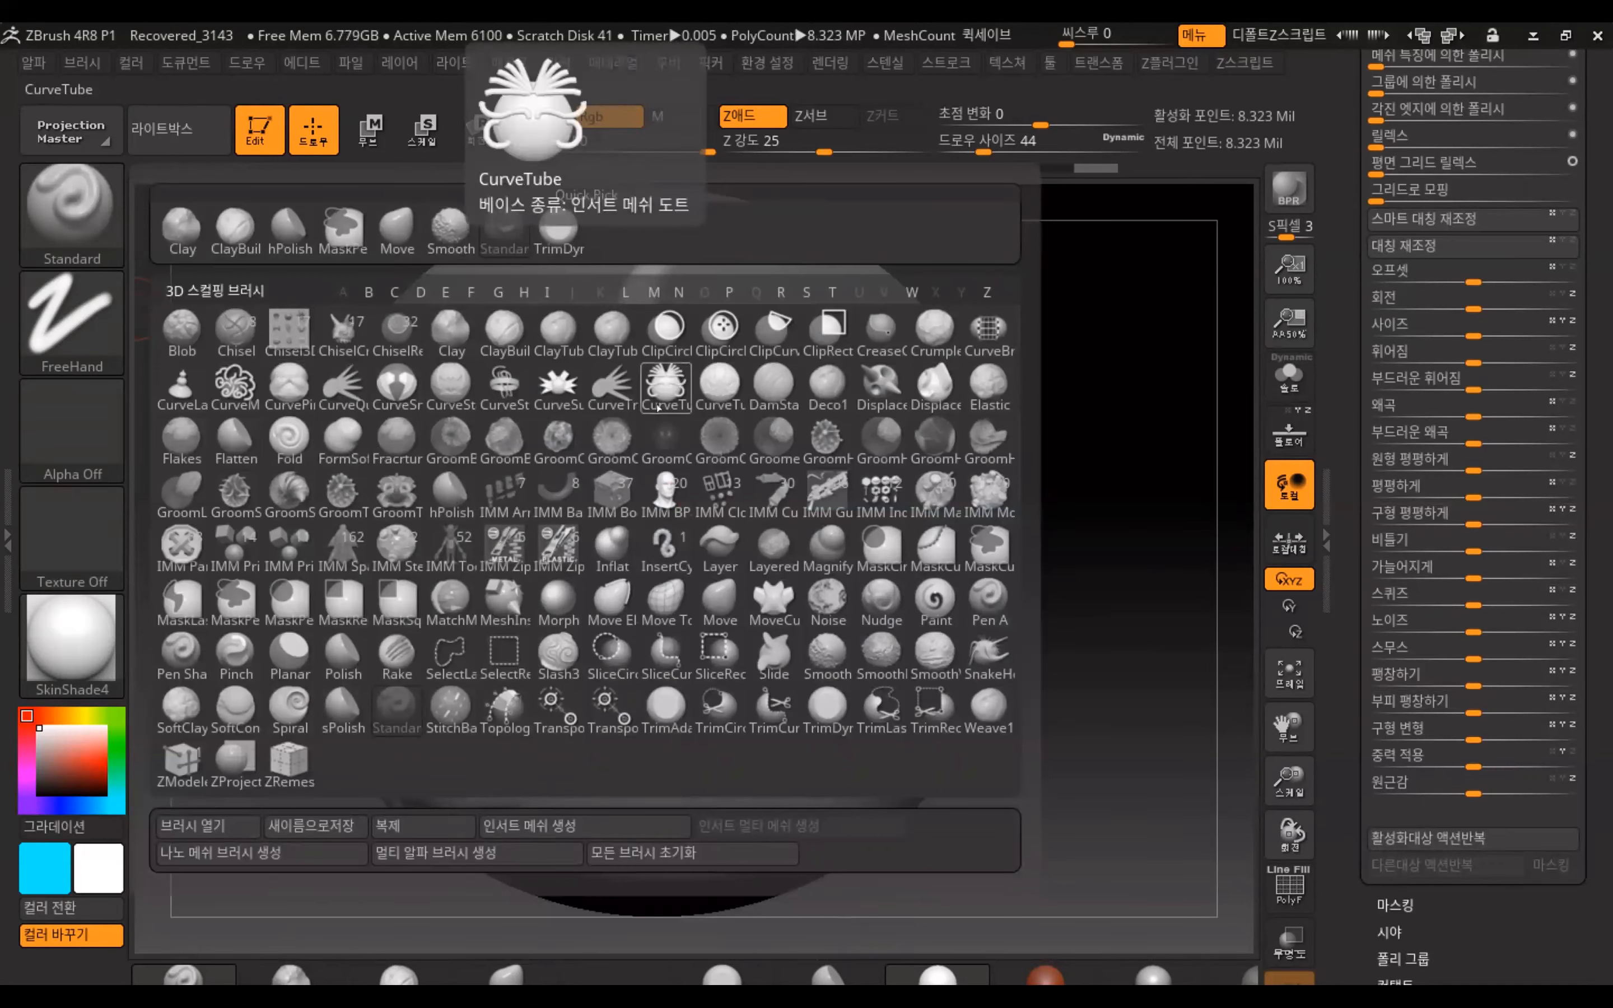
key(d)
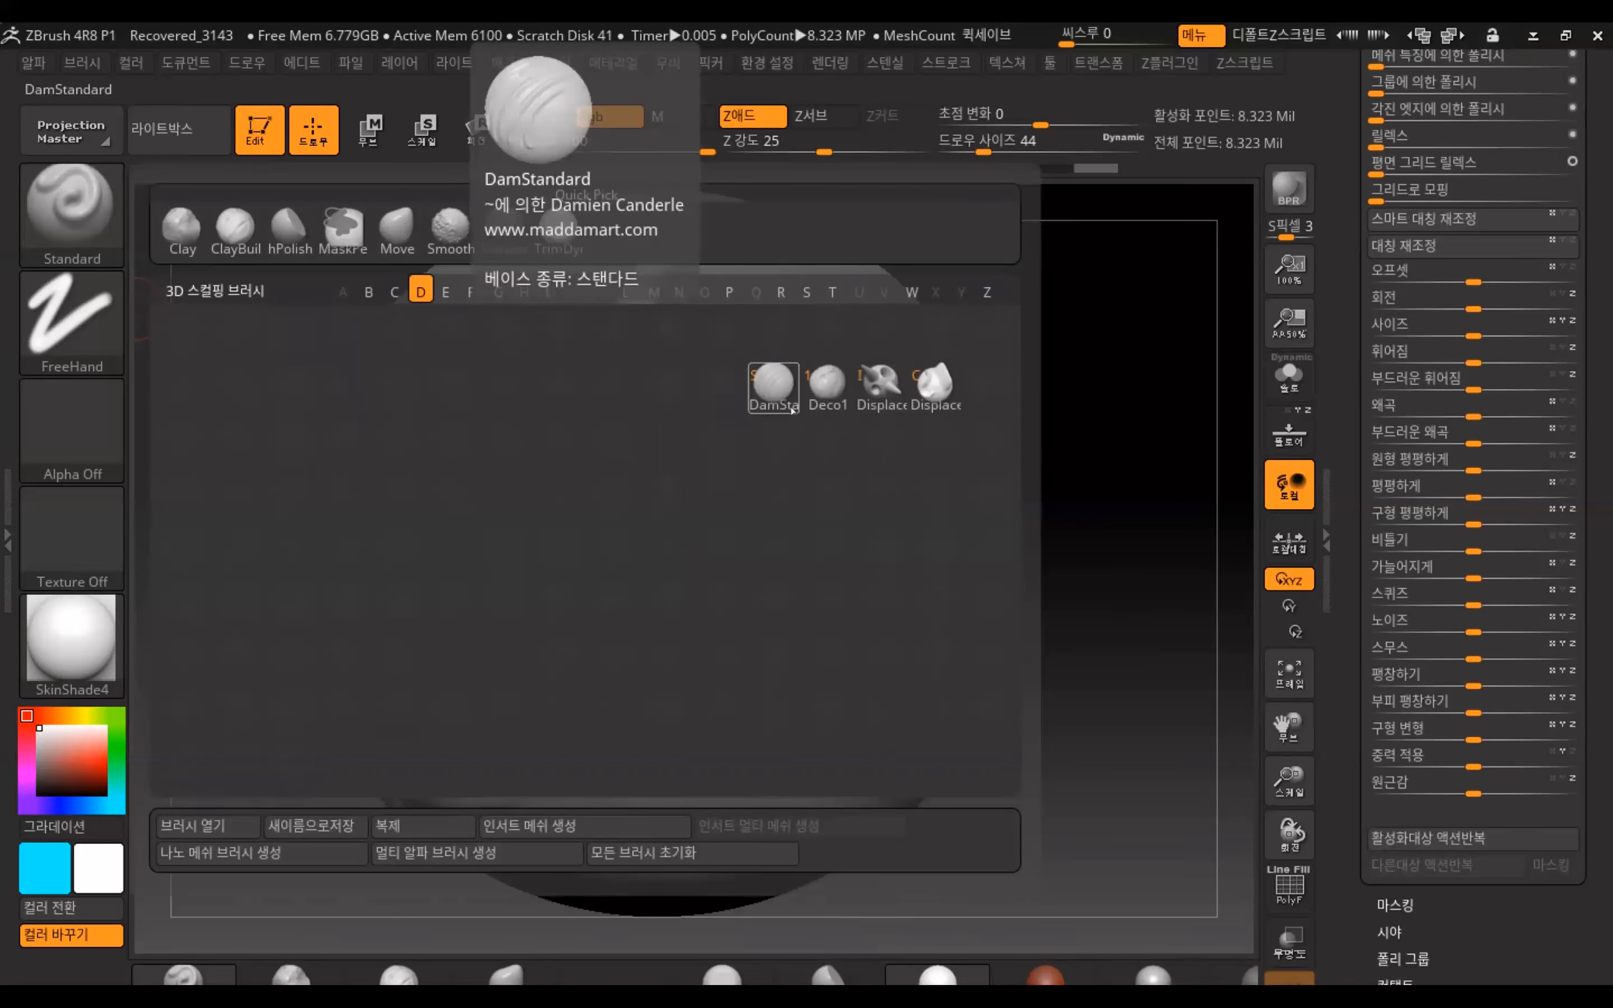
click(785, 390)
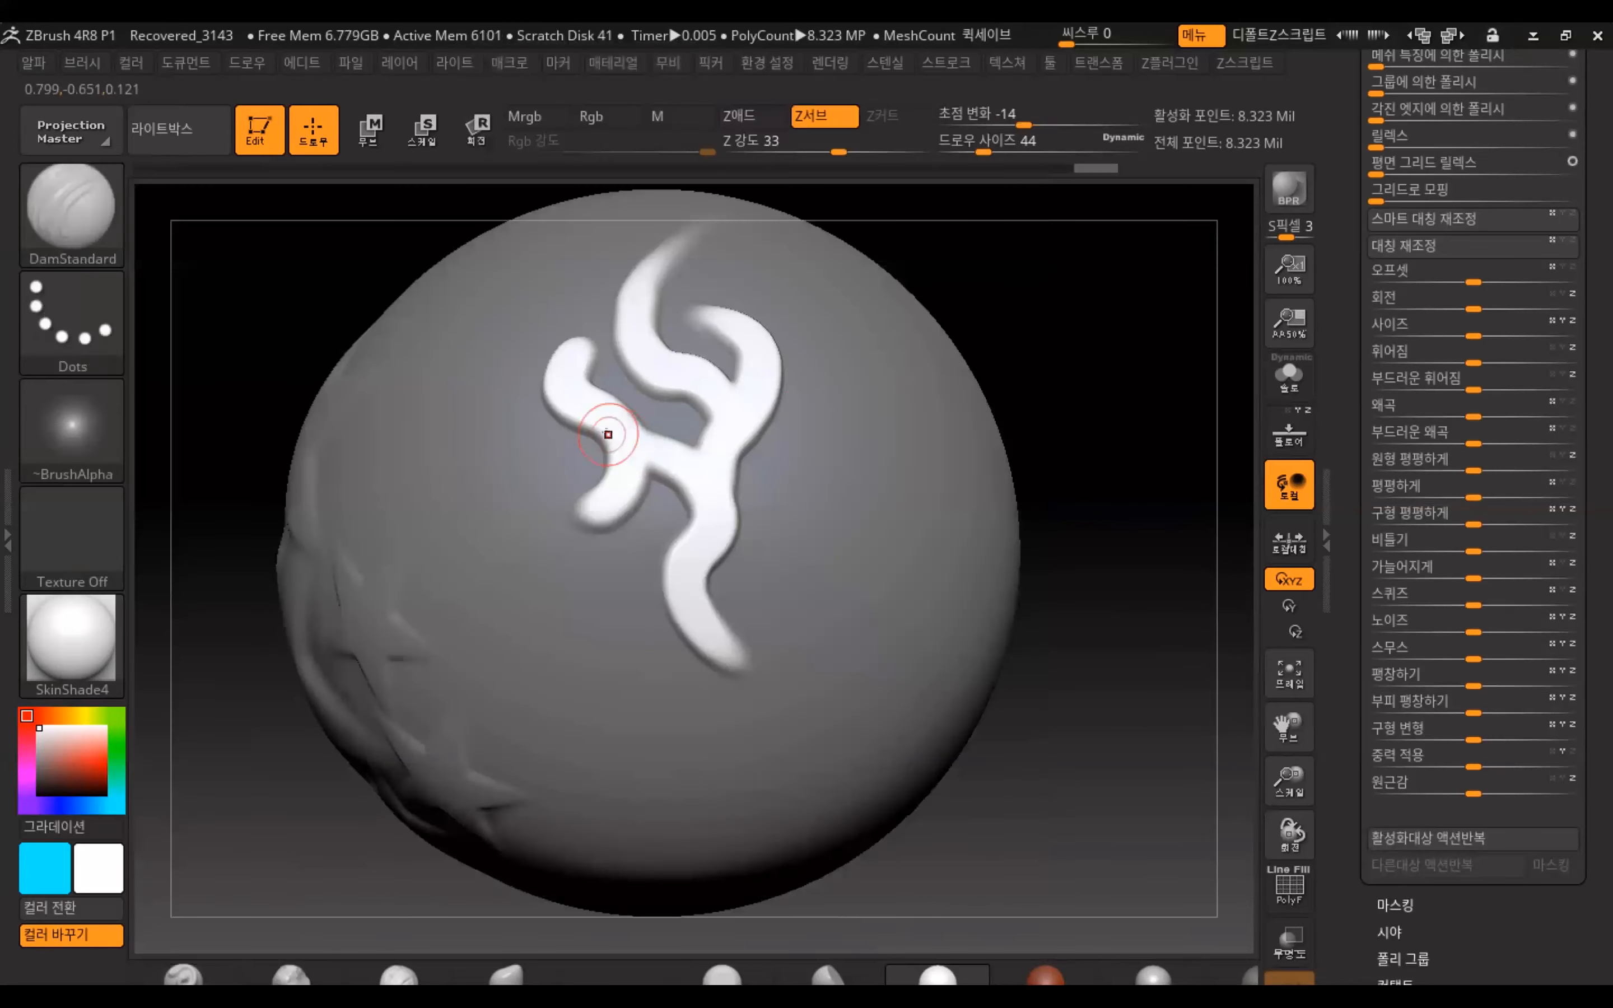
mouse_move(1064, 327)
mouse_down()
mouse_move(1173, 334)
mouse_move(1068, 326)
mouse_move(1143, 374)
mouse_up()
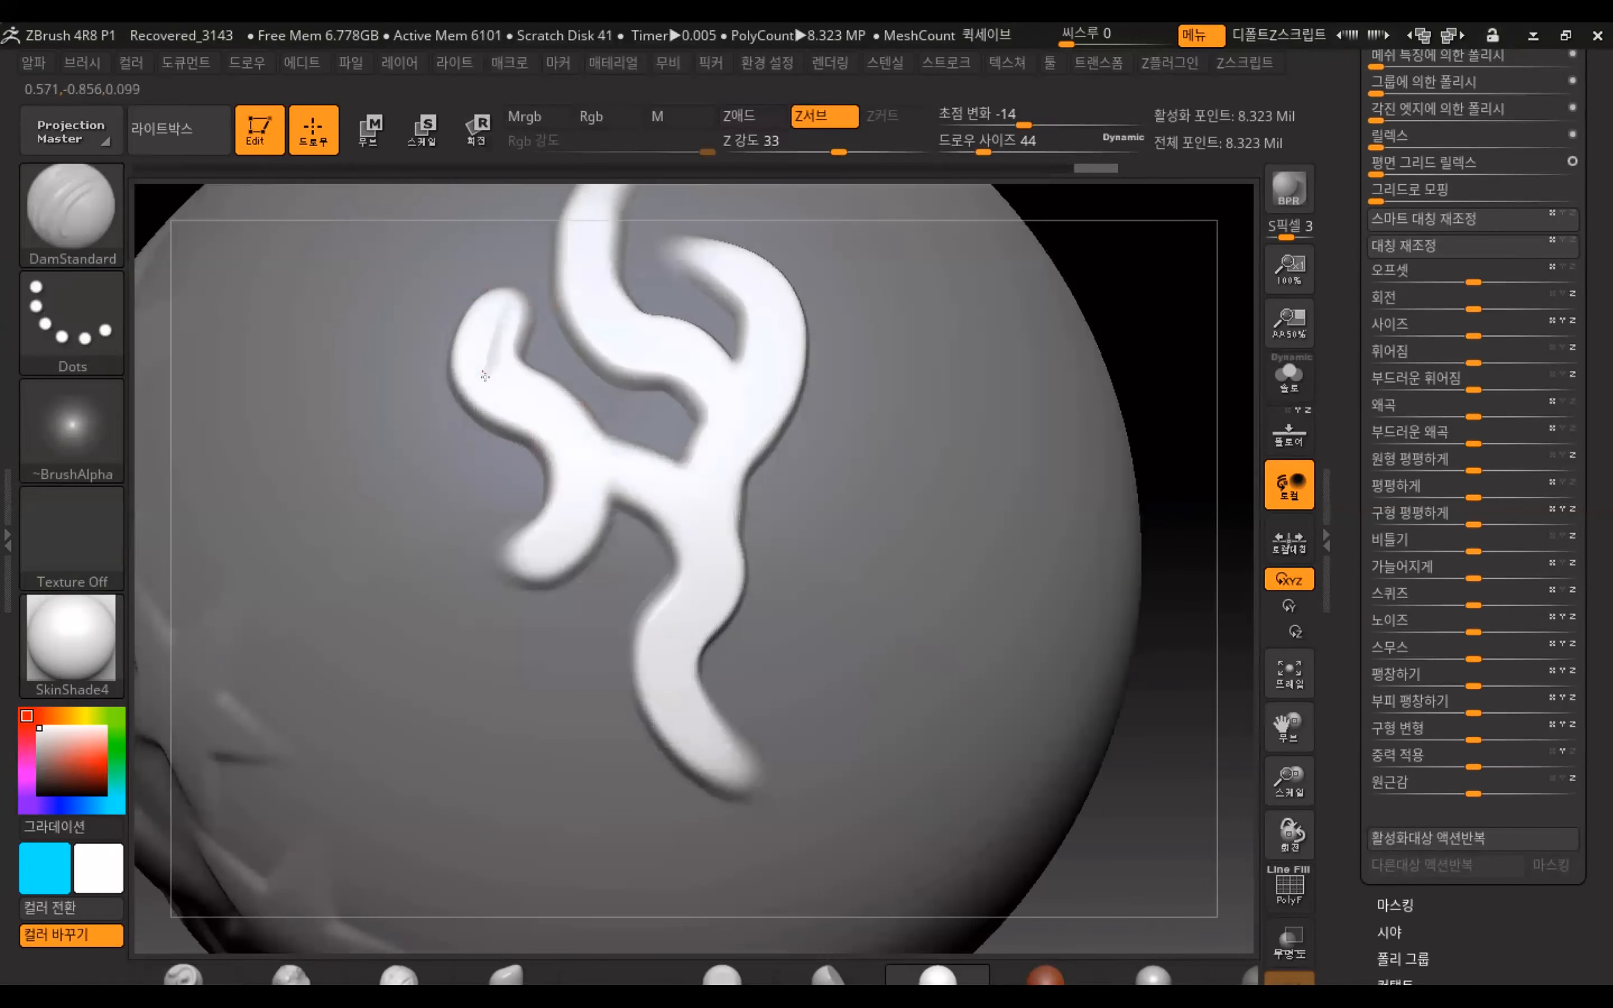
mouse_move(576, 465)
mouse_down()
mouse_move(572, 517)
mouse_move(522, 548)
mouse_up()
mouse_move(1174, 619)
mouse_down()
mouse_move(1148, 570)
mouse_move(1163, 584)
mouse_up()
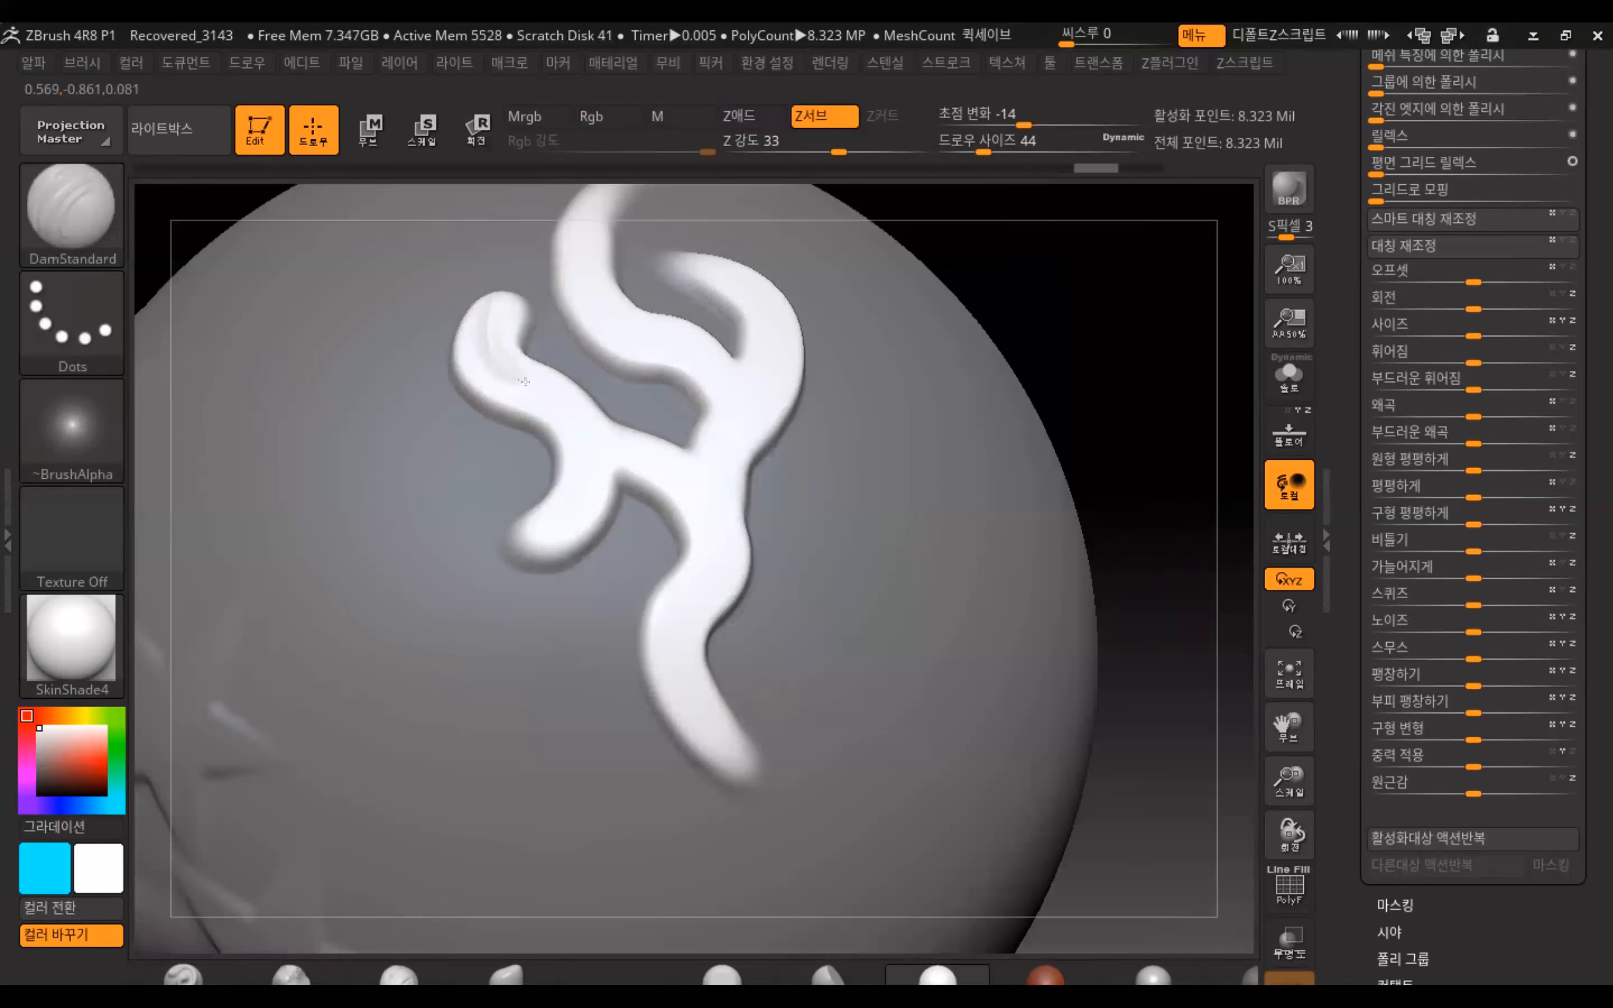
drag(578, 478, 537, 535)
mouse_move(624, 452)
mouse_down()
mouse_move(719, 511)
mouse_move(685, 621)
mouse_move(693, 674)
mouse_move(750, 760)
mouse_up()
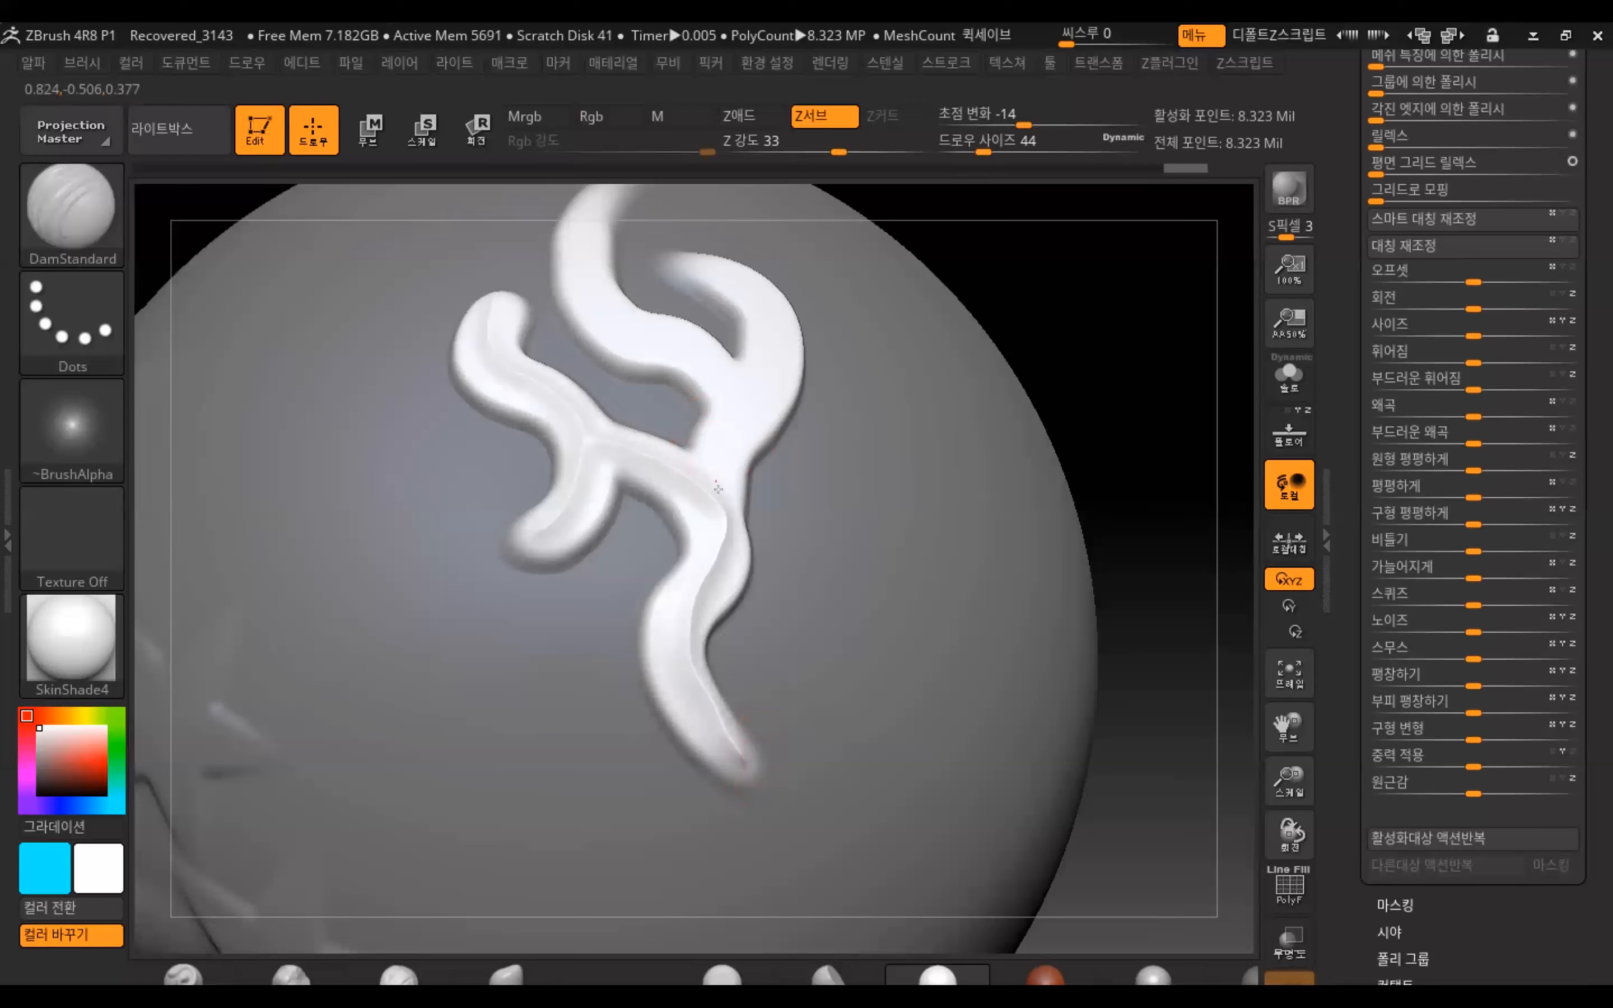
mouse_move(720, 432)
mouse_down()
mouse_move(757, 360)
mouse_move(722, 272)
mouse_up()
mouse_move(736, 400)
mouse_down()
mouse_move(699, 353)
mouse_move(589, 297)
mouse_up()
mouse_move(1116, 346)
mouse_down()
mouse_move(1106, 317)
mouse_move(1155, 353)
mouse_move(1167, 580)
mouse_up()
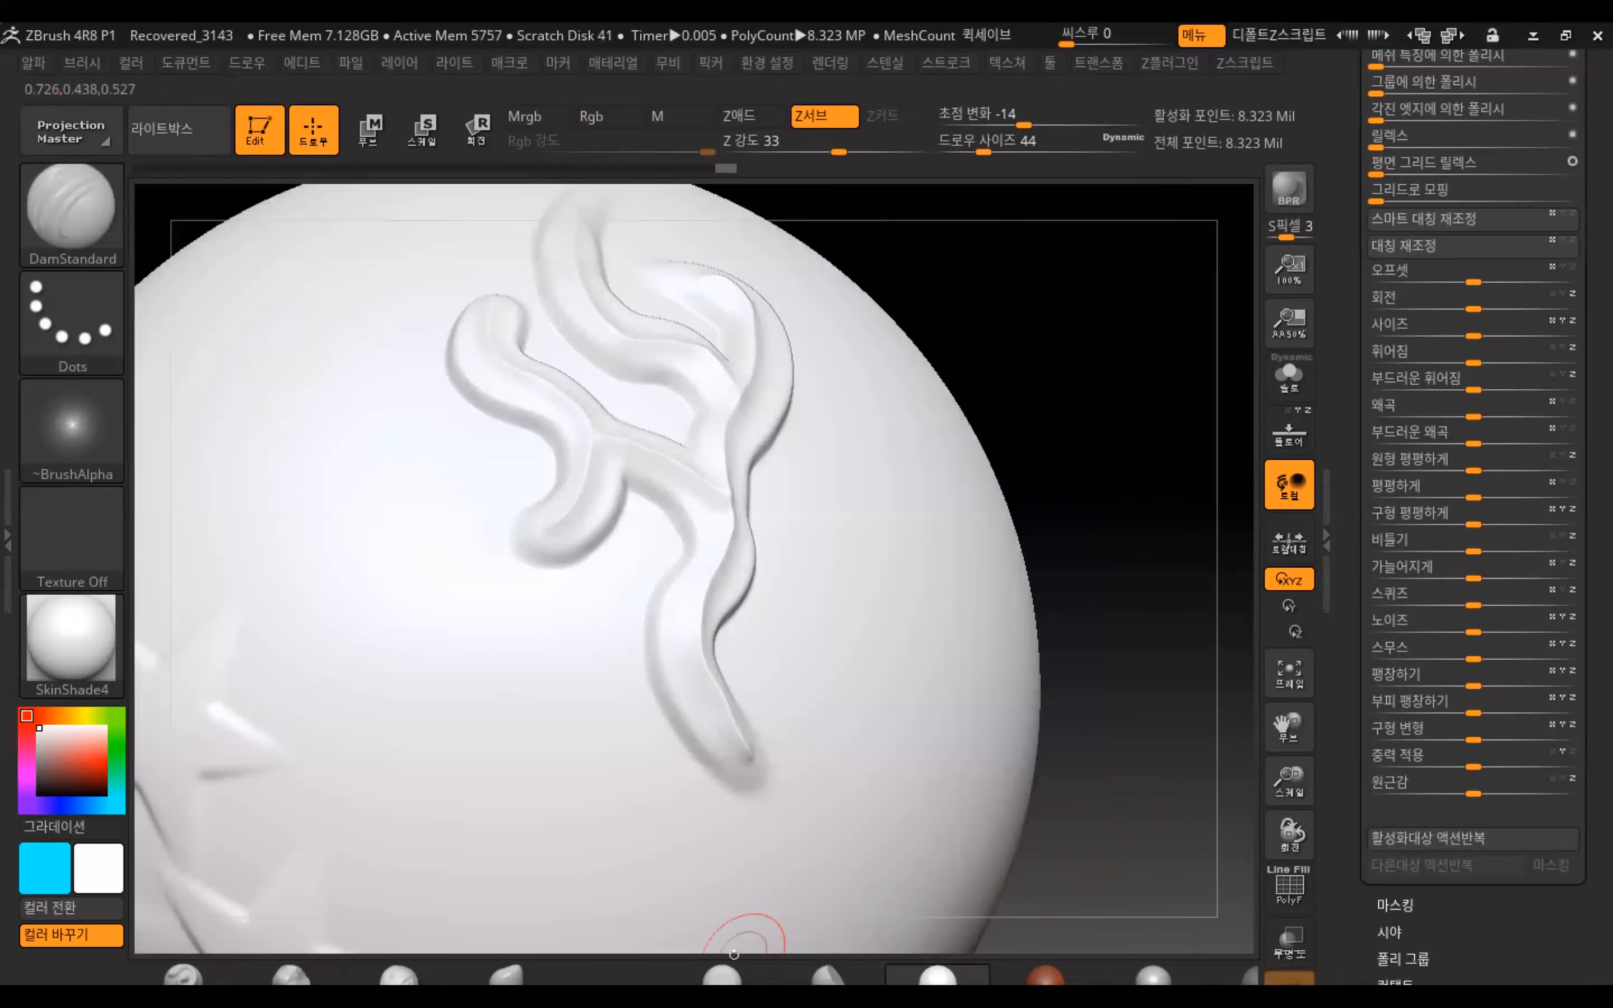
Preview the carved pattern in the Gold material and restore the SkinShade4 material
click(87, 648)
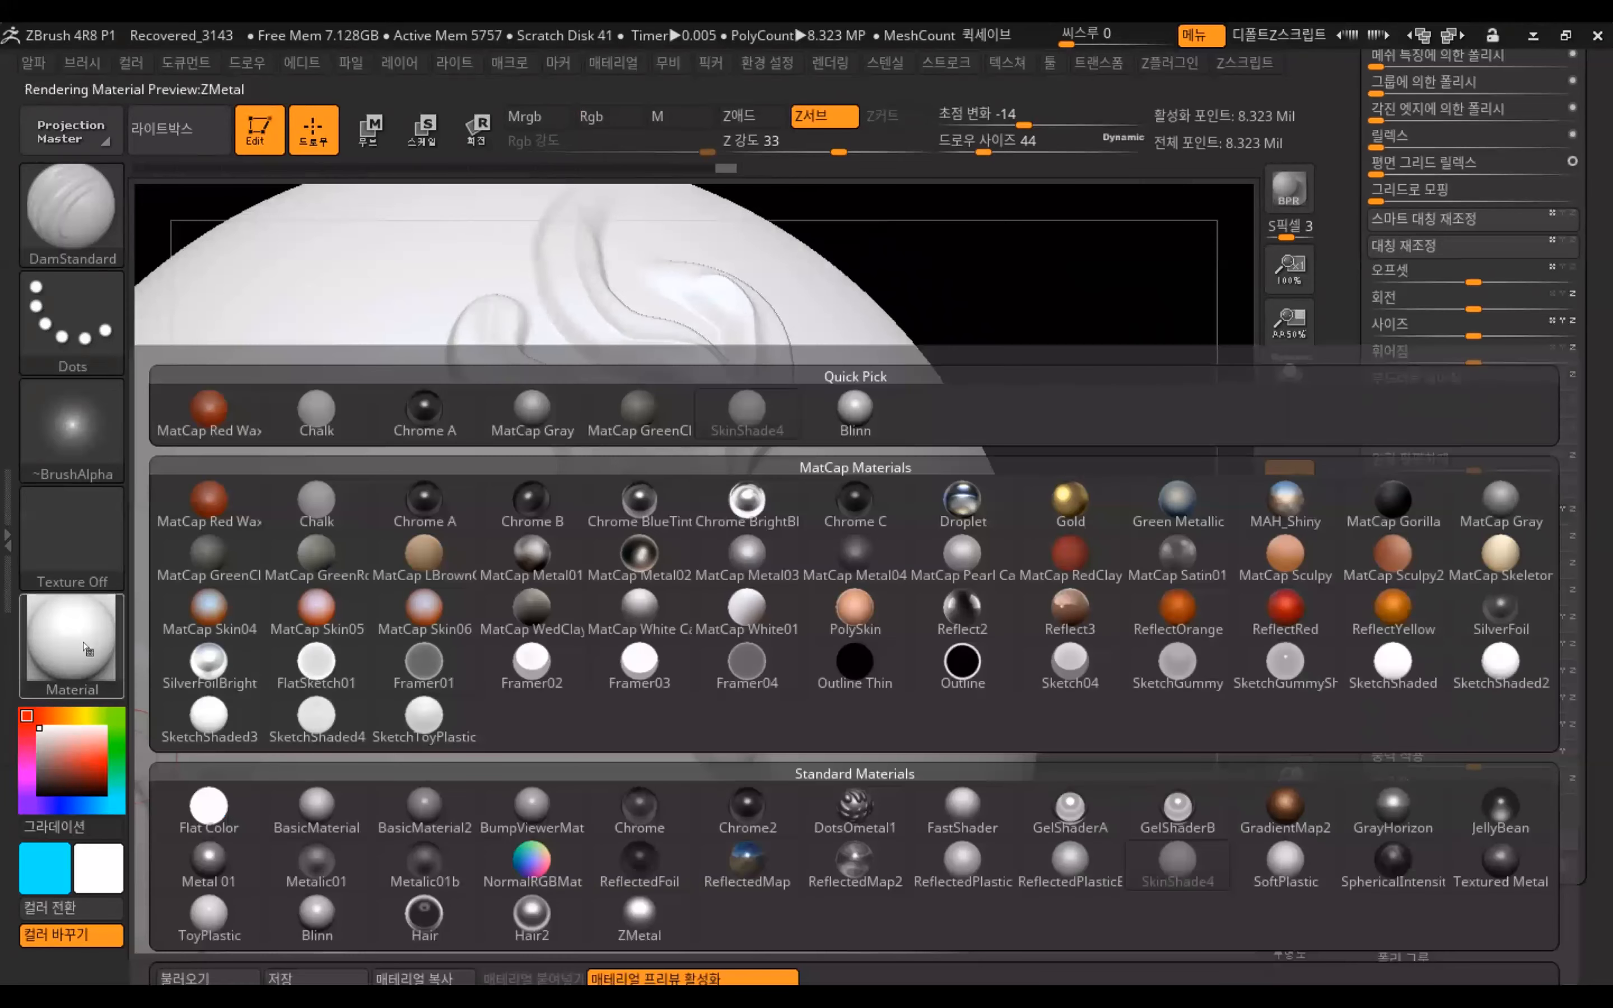
click(1080, 491)
drag(1200, 514, 1165, 319)
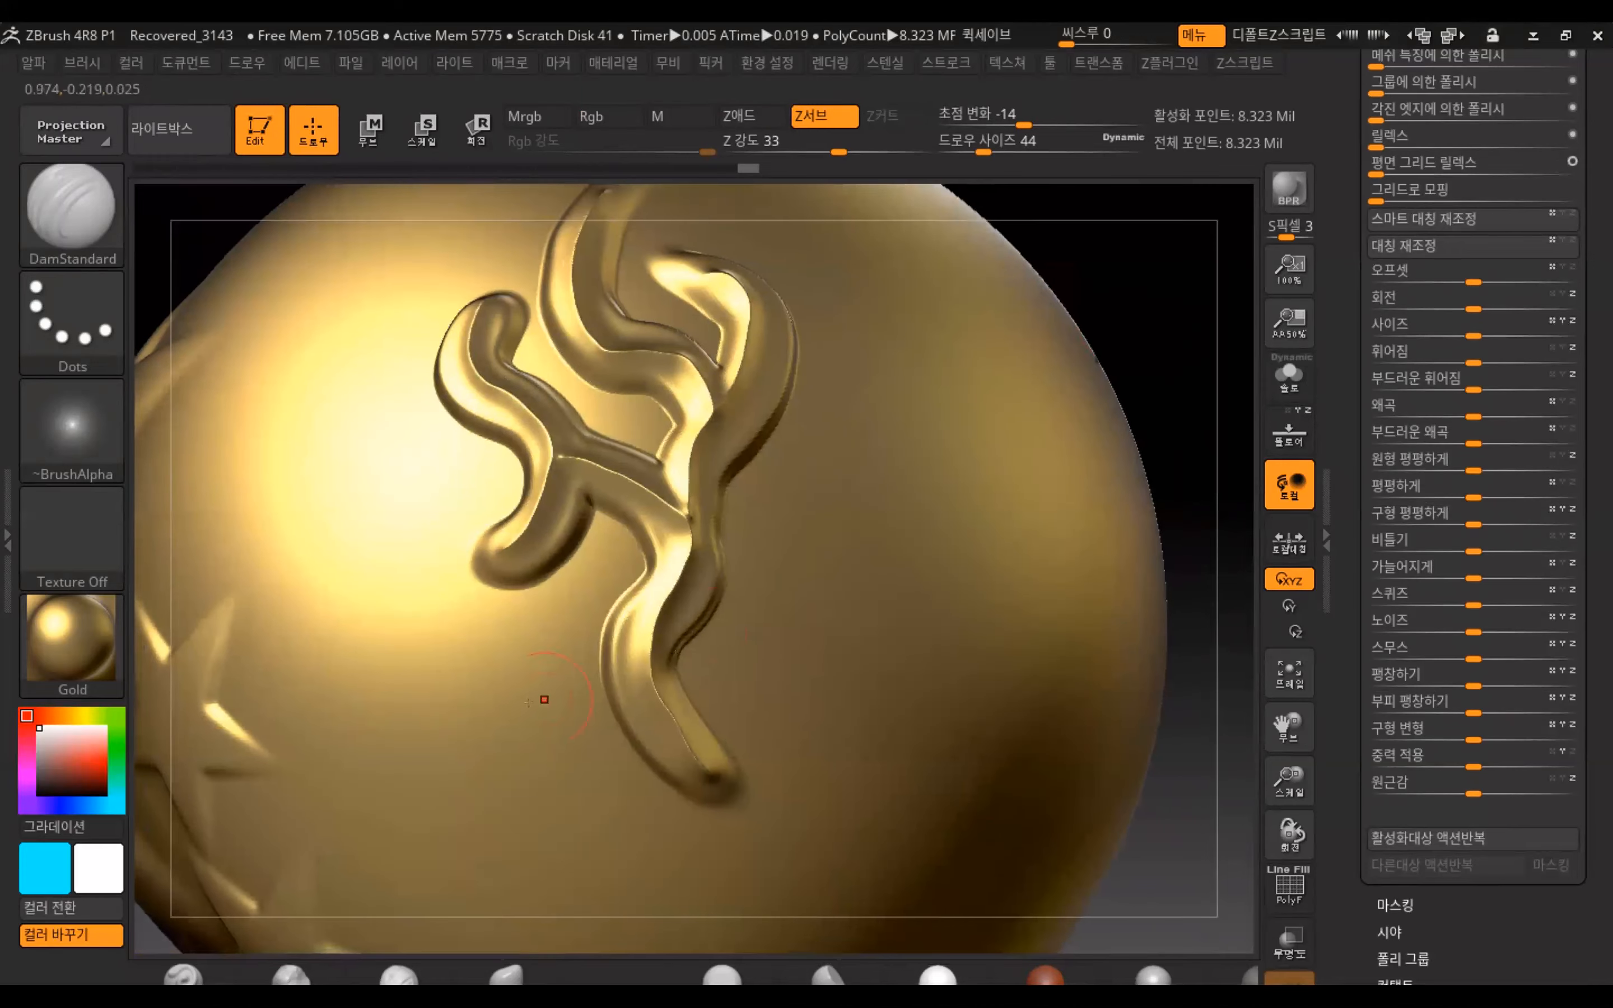
click(89, 661)
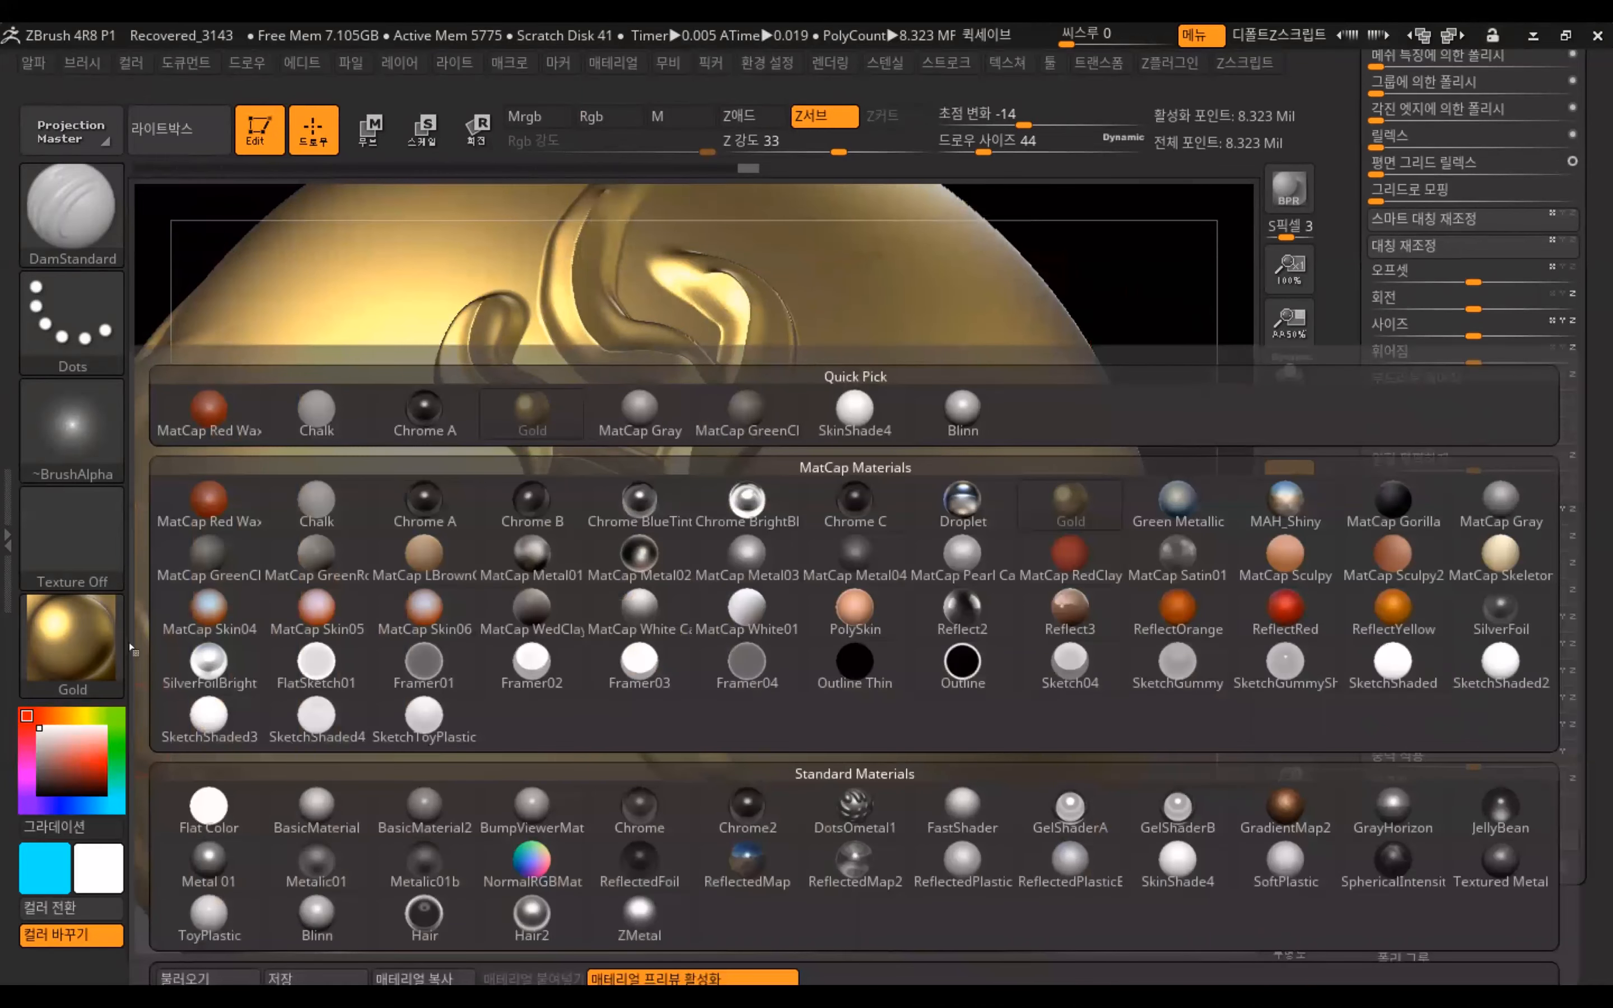
click(843, 425)
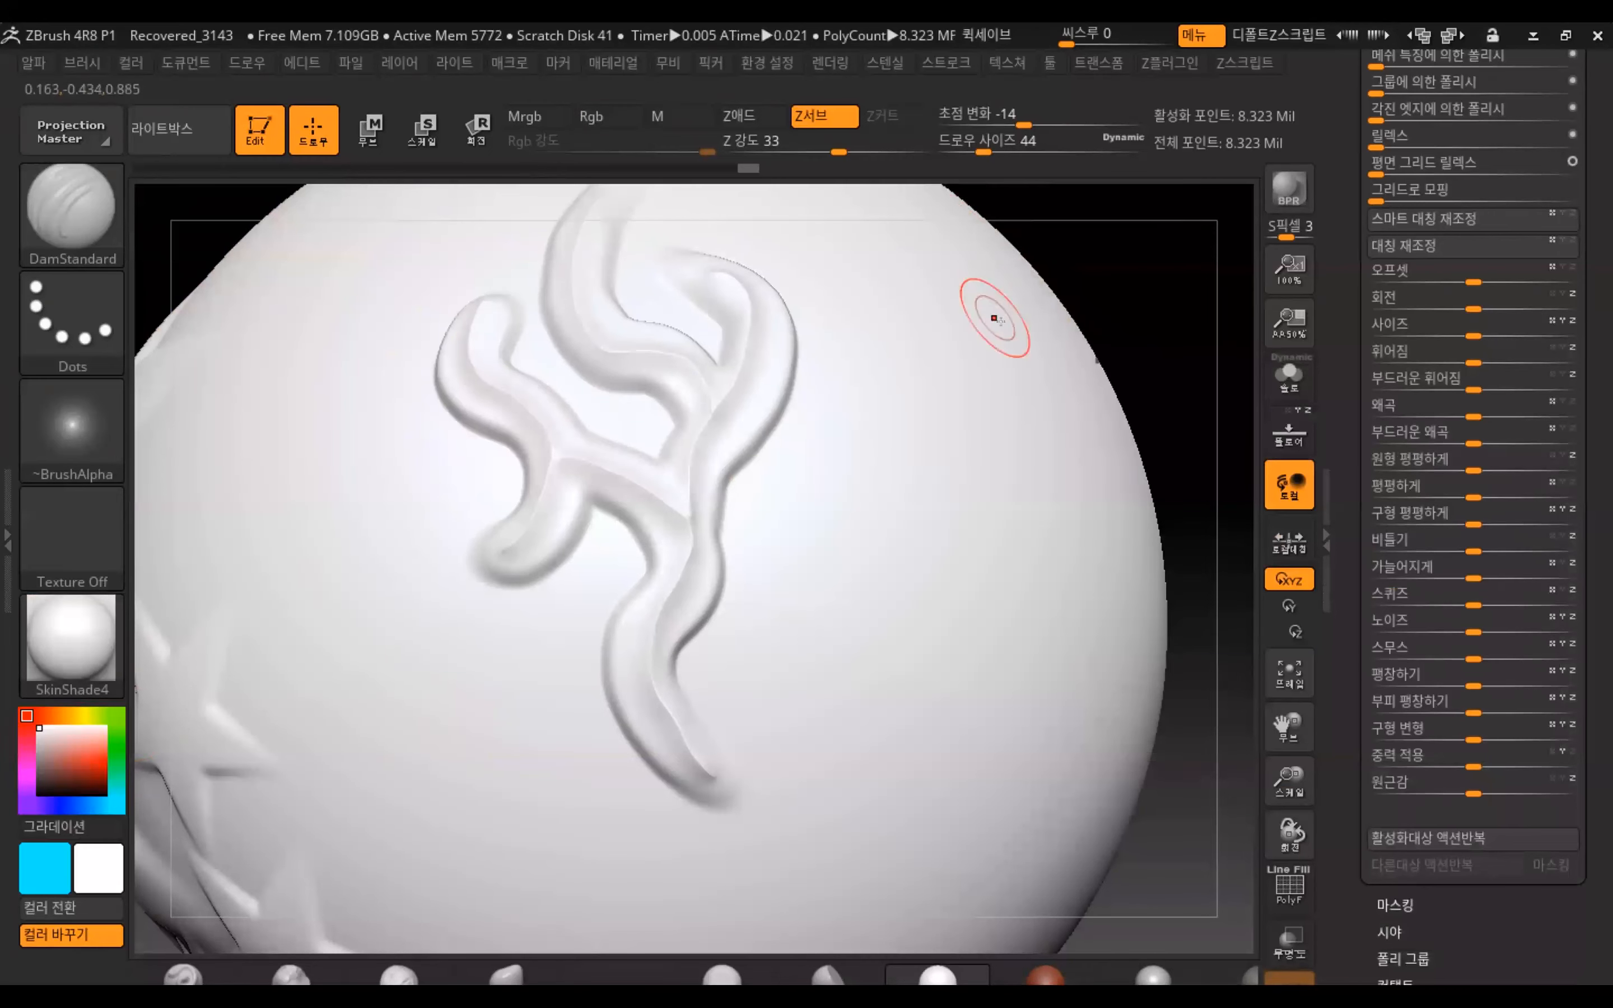
Paint a short S-shaped mask beside the stars on the sphere and invert the mask
key(ctrl)
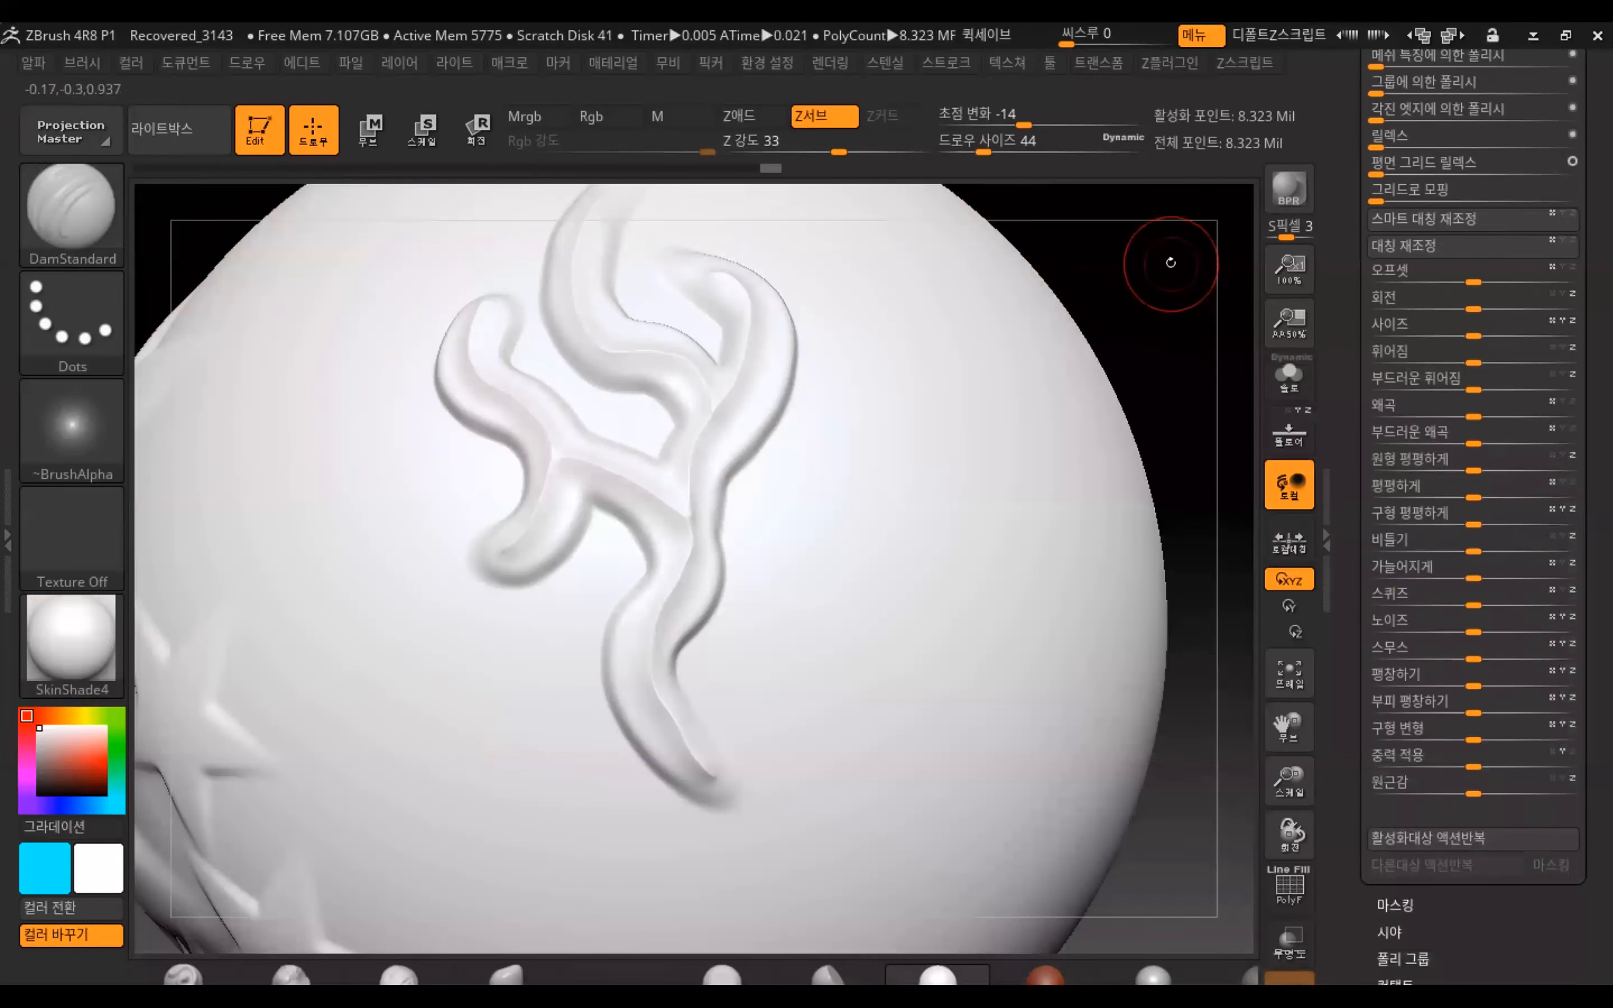
drag(1176, 260, 1130, 280)
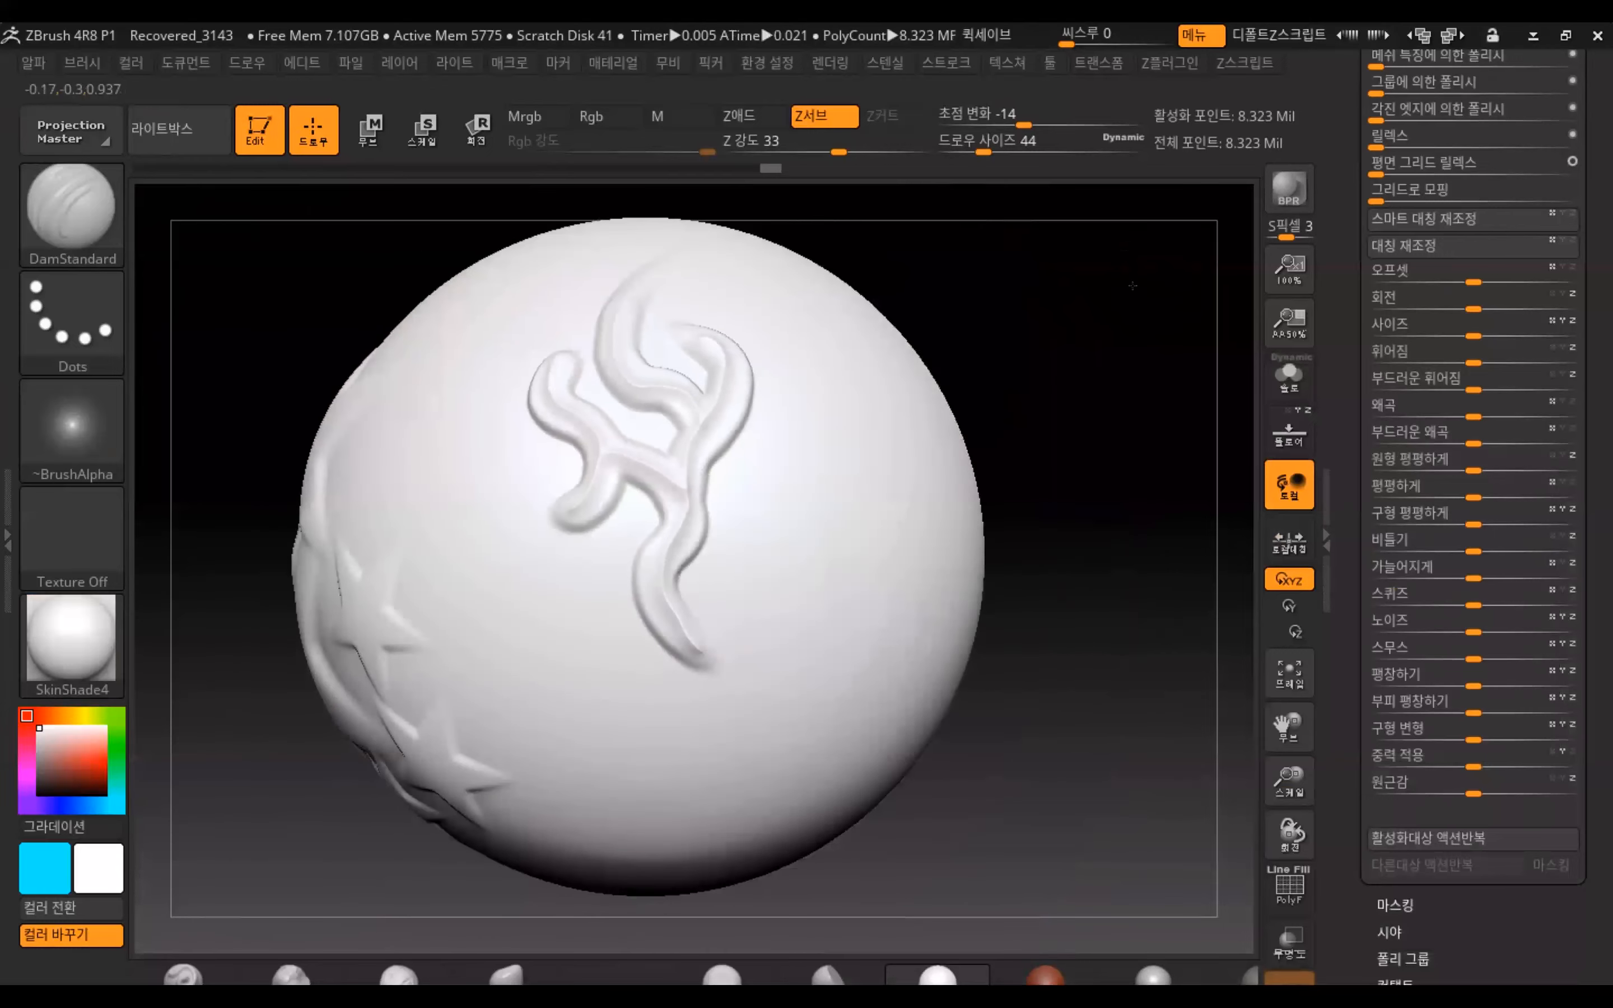
drag(1357, 283, 1377, 600)
drag(1082, 471, 1152, 405)
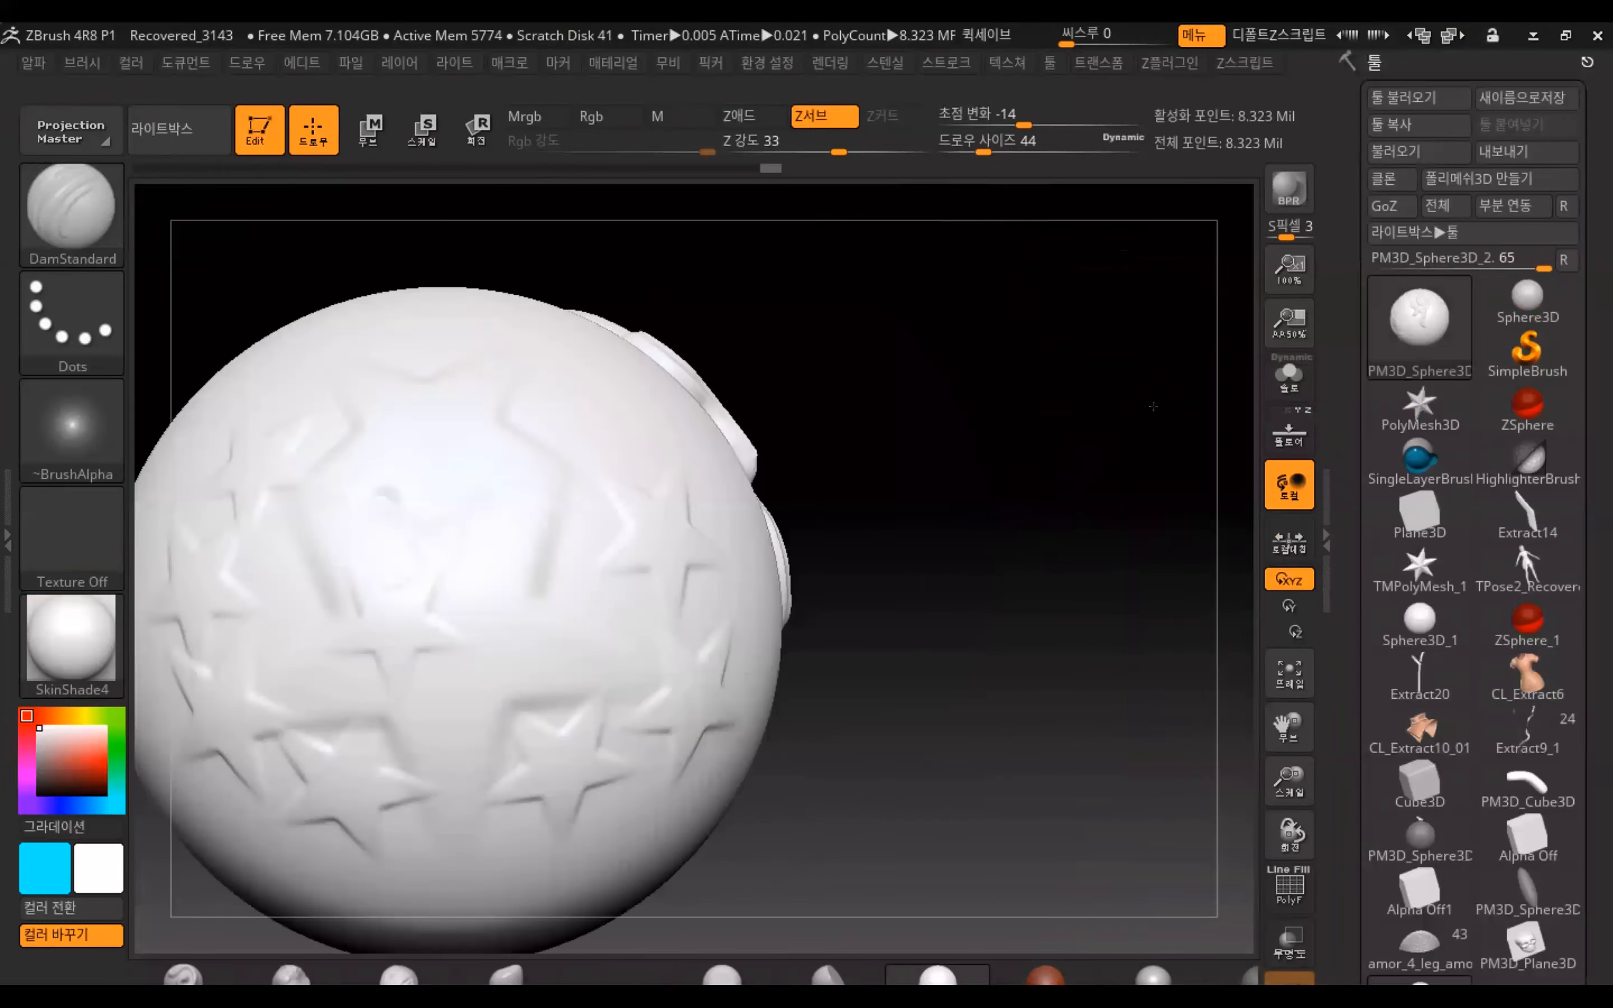
mouse_move(1006, 528)
ctrl+mouse_down()
mouse_move(1126, 419)
mouse_move(1006, 531)
ctrl+mouse_up()
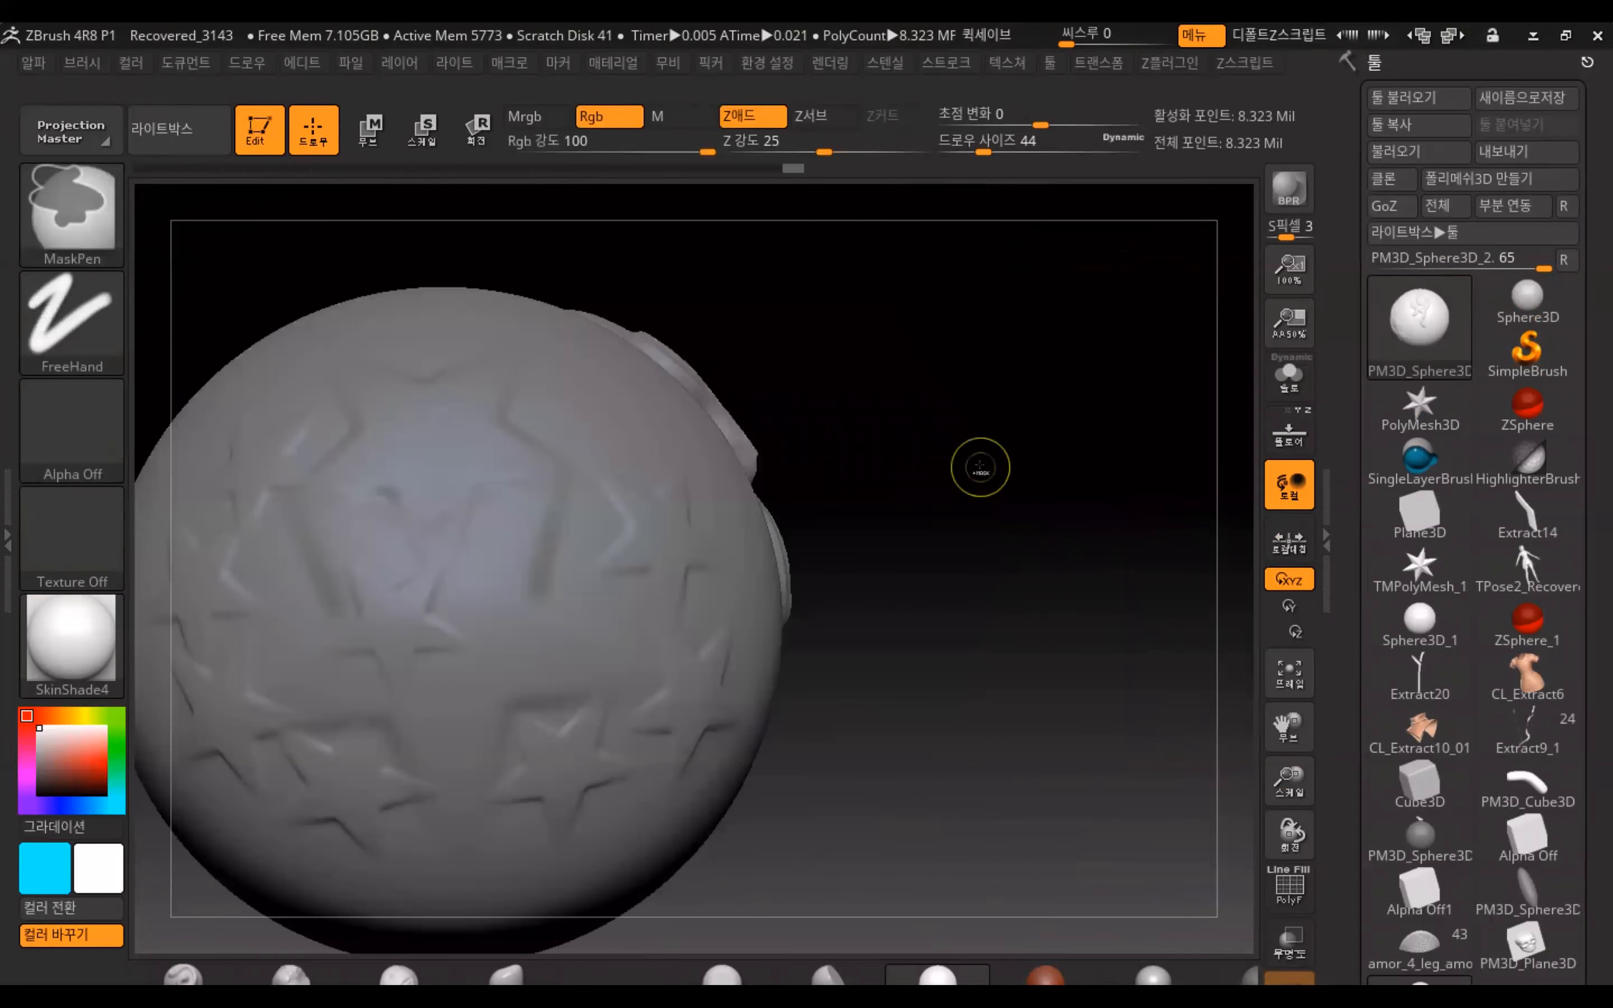
ctrl+drag(979, 468, 1068, 561)
mouse_move(579, 390)
ctrl+mouse_down()
mouse_move(564, 379)
mouse_move(627, 423)
mouse_move(593, 487)
mouse_move(637, 541)
ctrl+mouse_up()
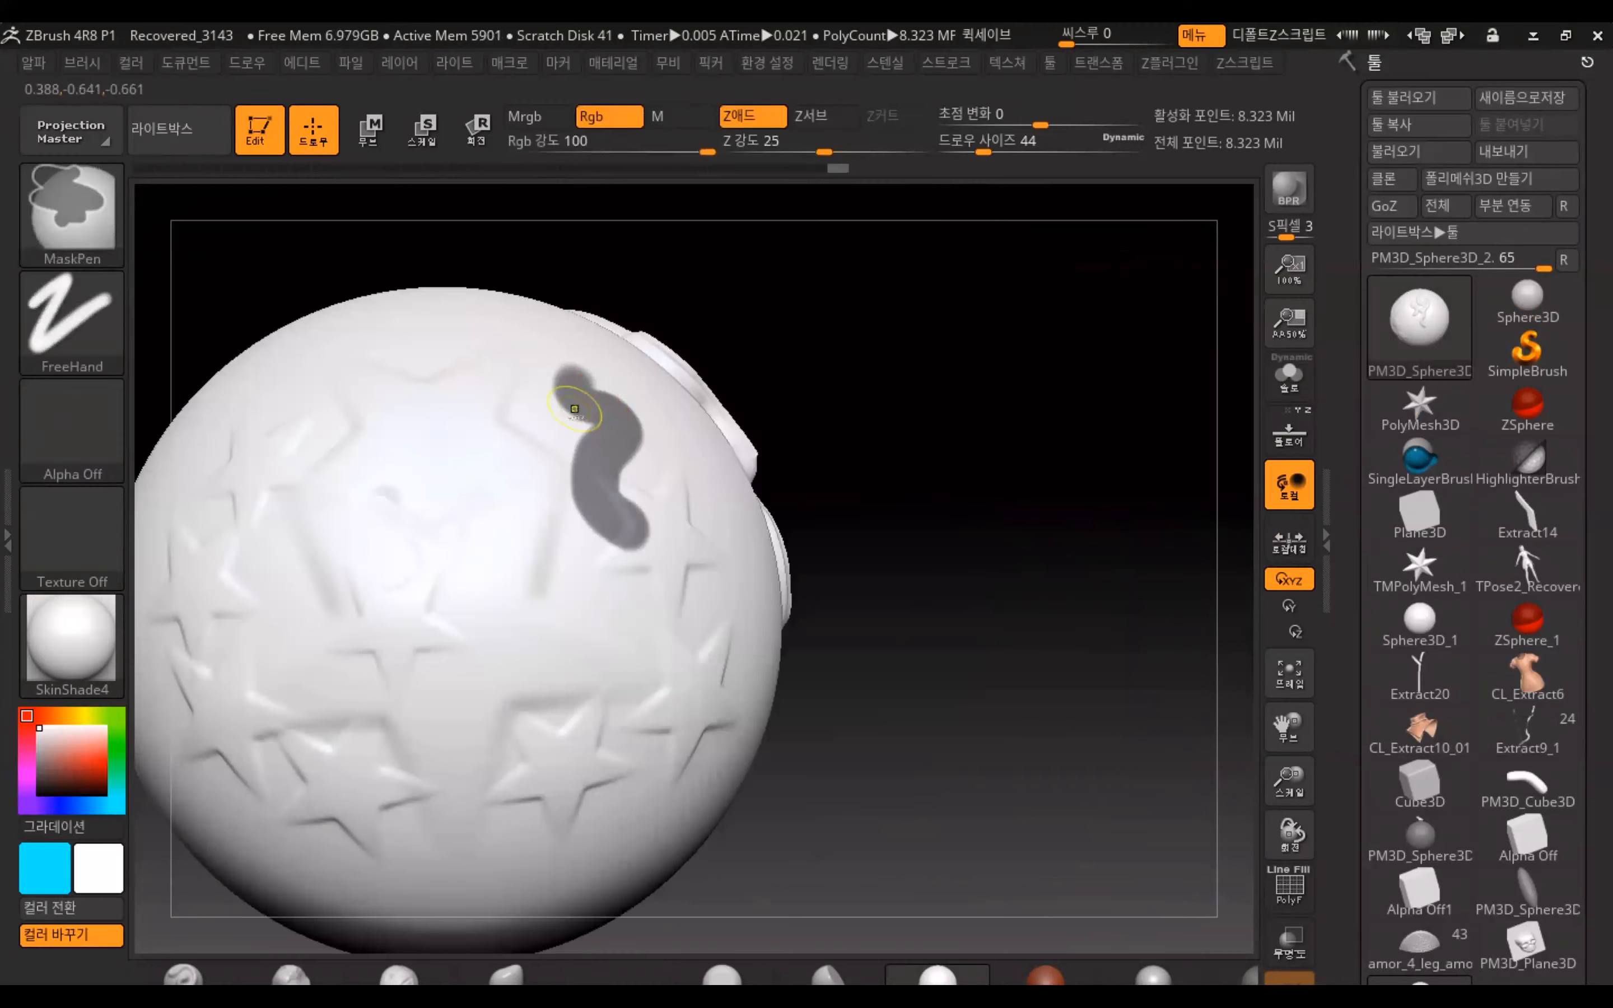
key(ctrl+i)
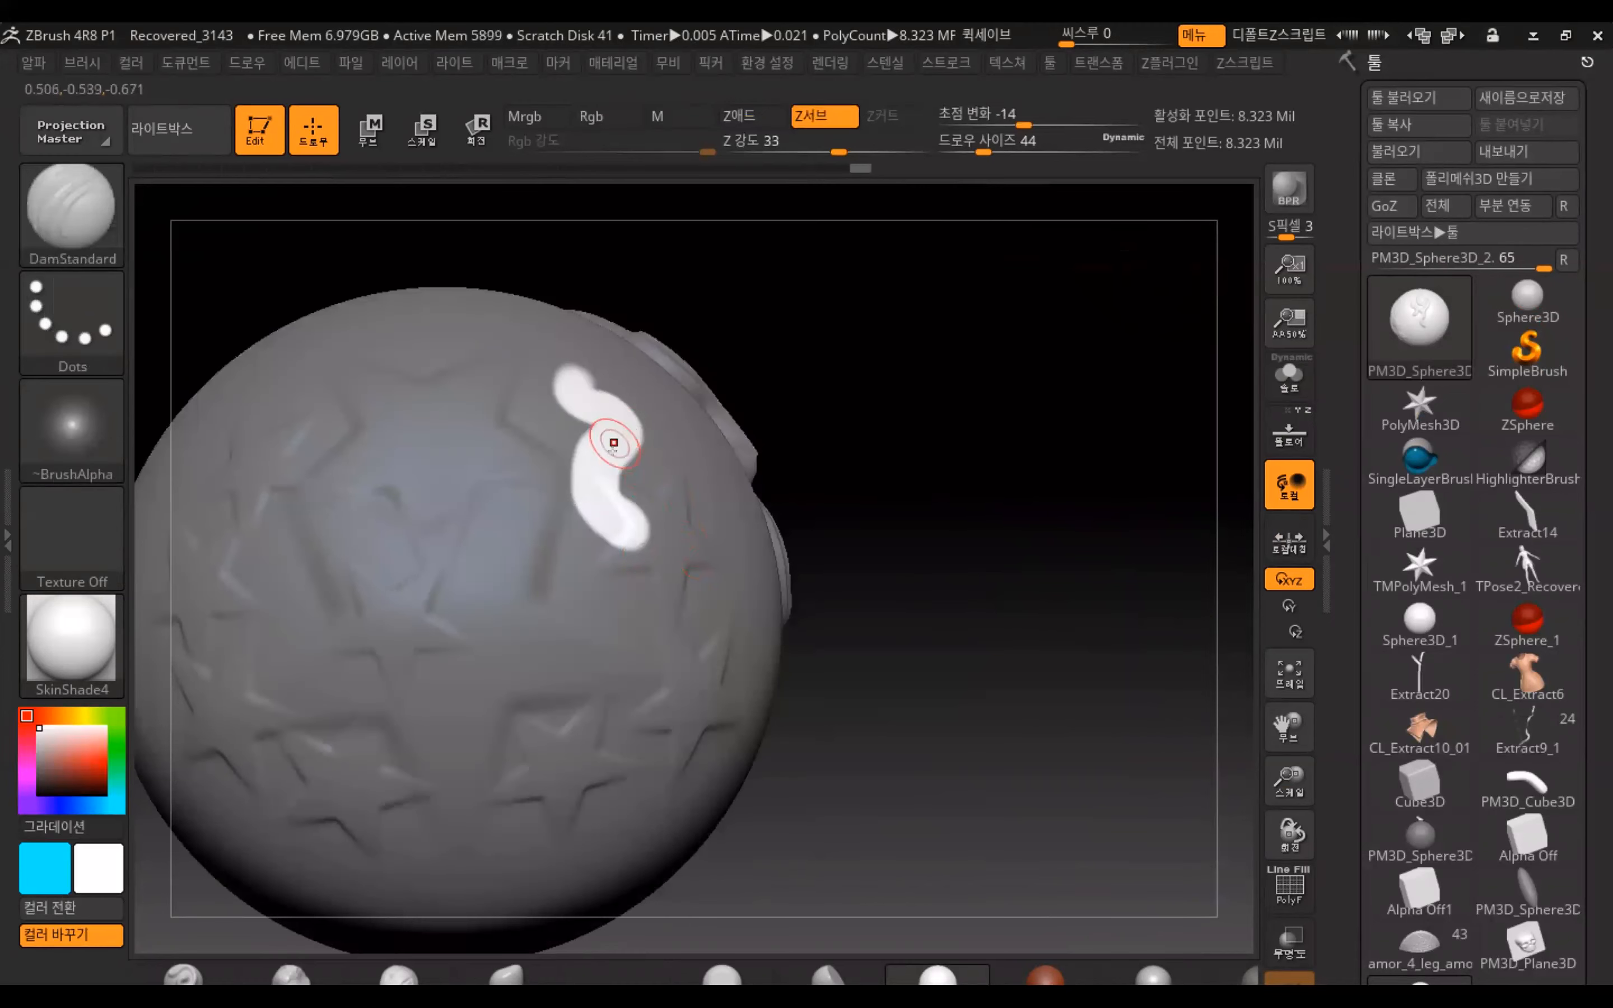
Carve the unmasked S-shaped area with the DamStandard brush and clear the mask
key(ctrl+i)
key(ctrl+i)
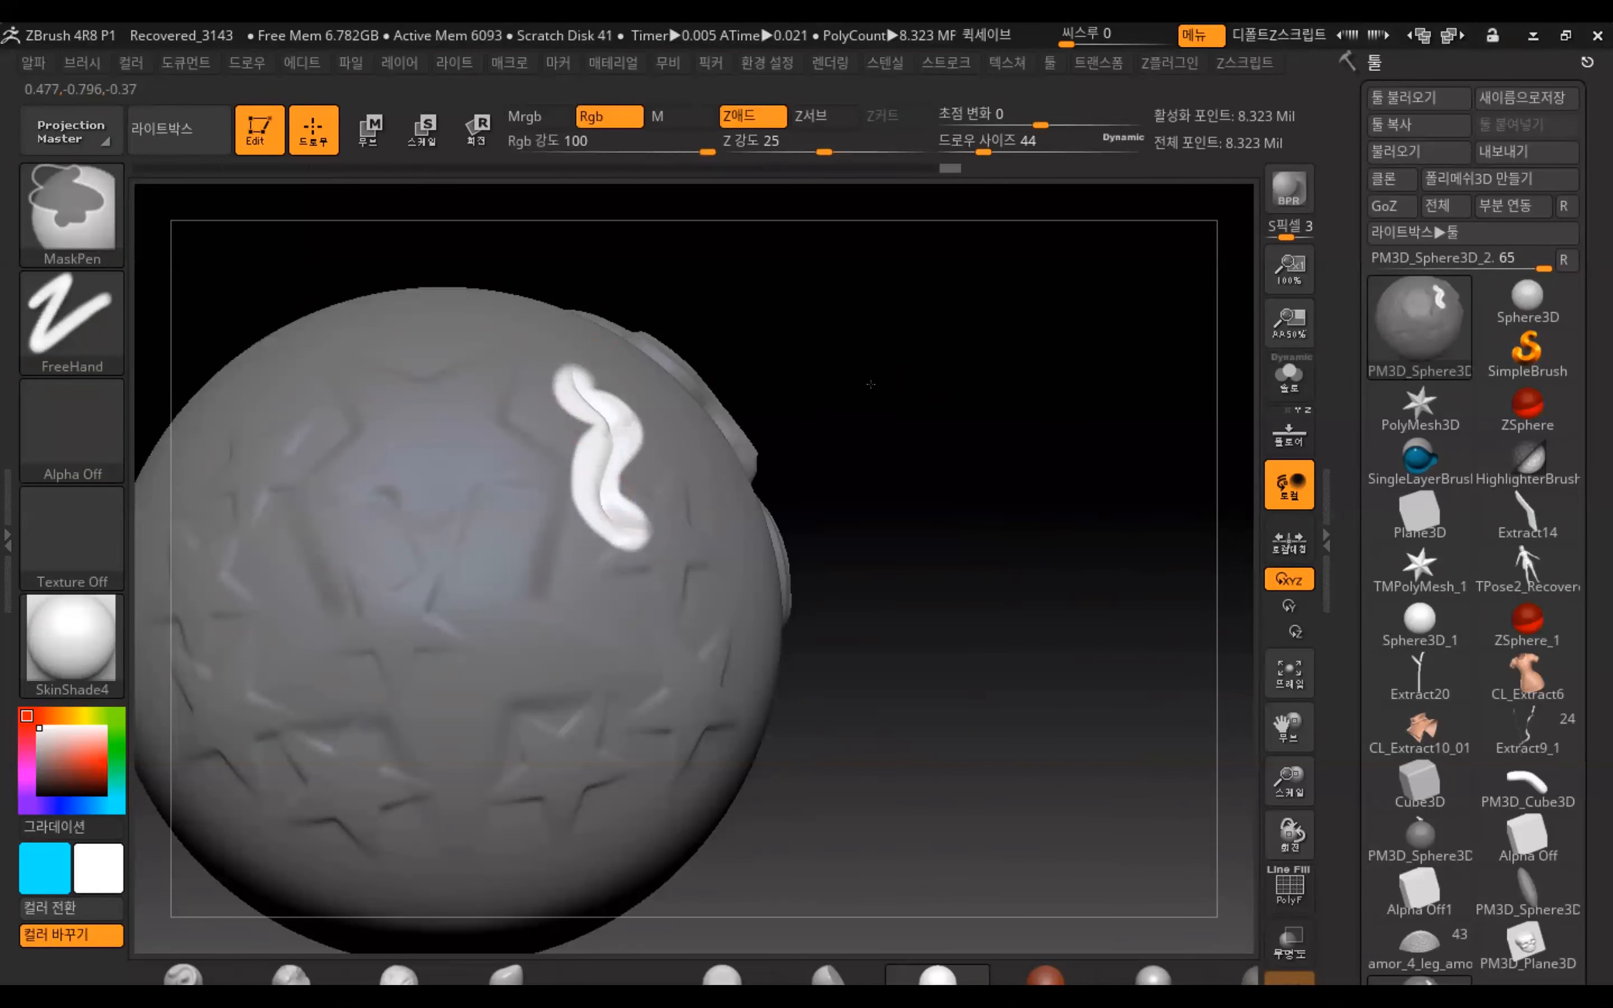
ctrl+drag(869, 382, 978, 494)
alt+drag(982, 627, 1037, 844)
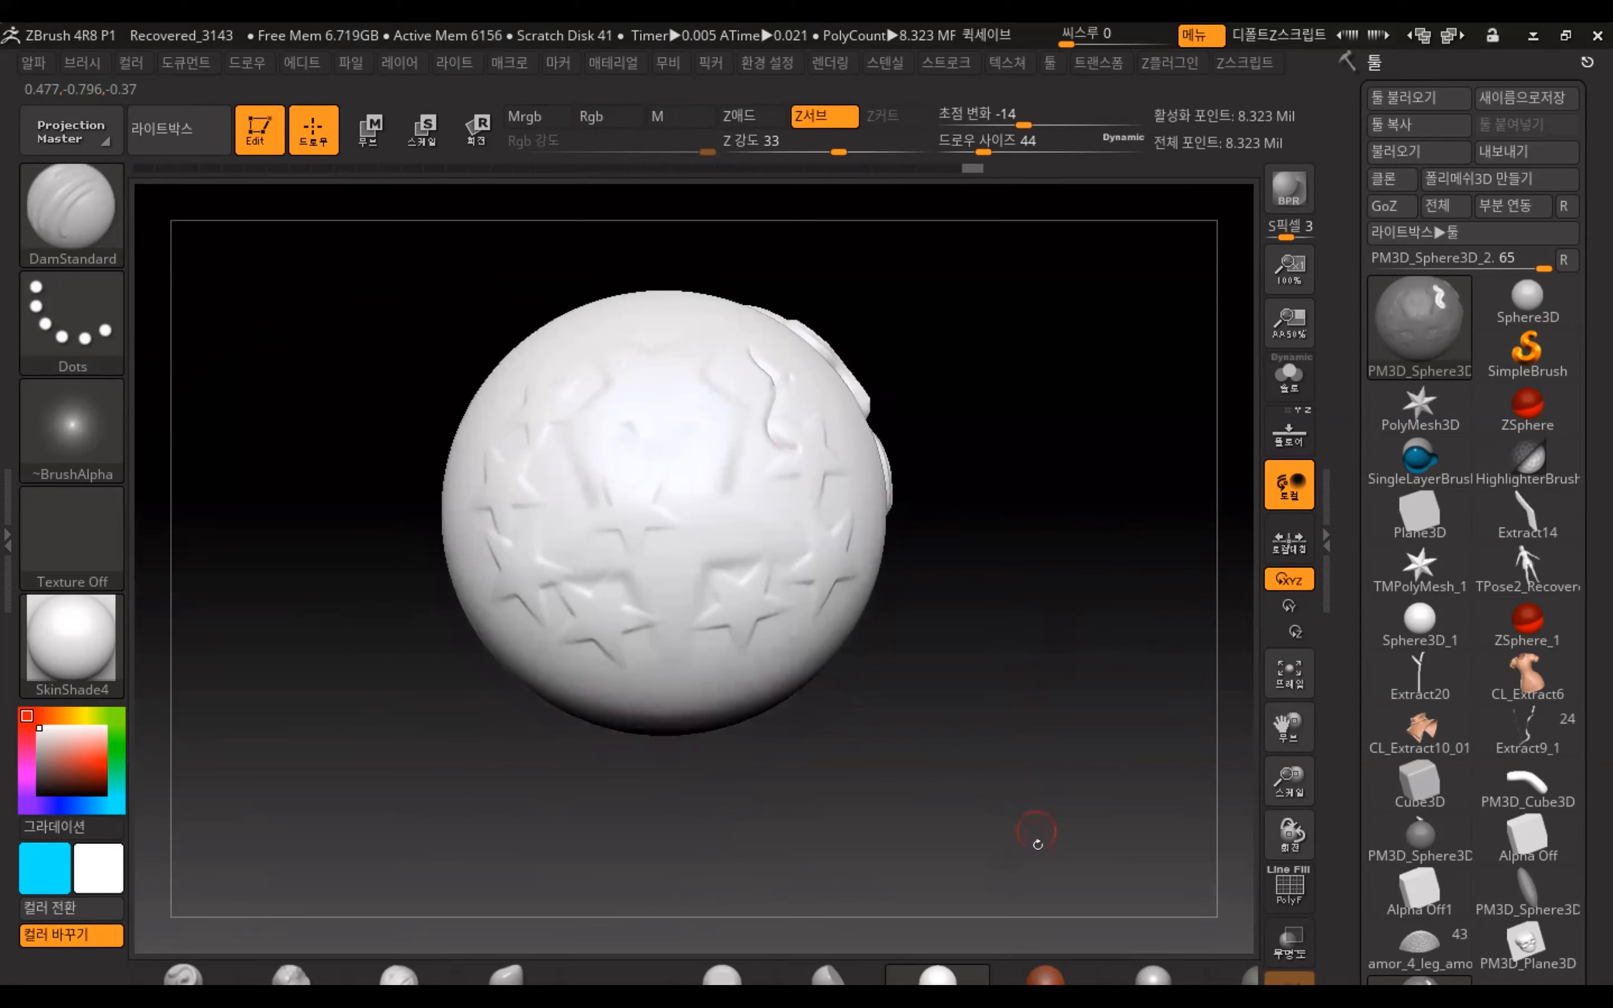
alt+drag(968, 577, 1003, 644)
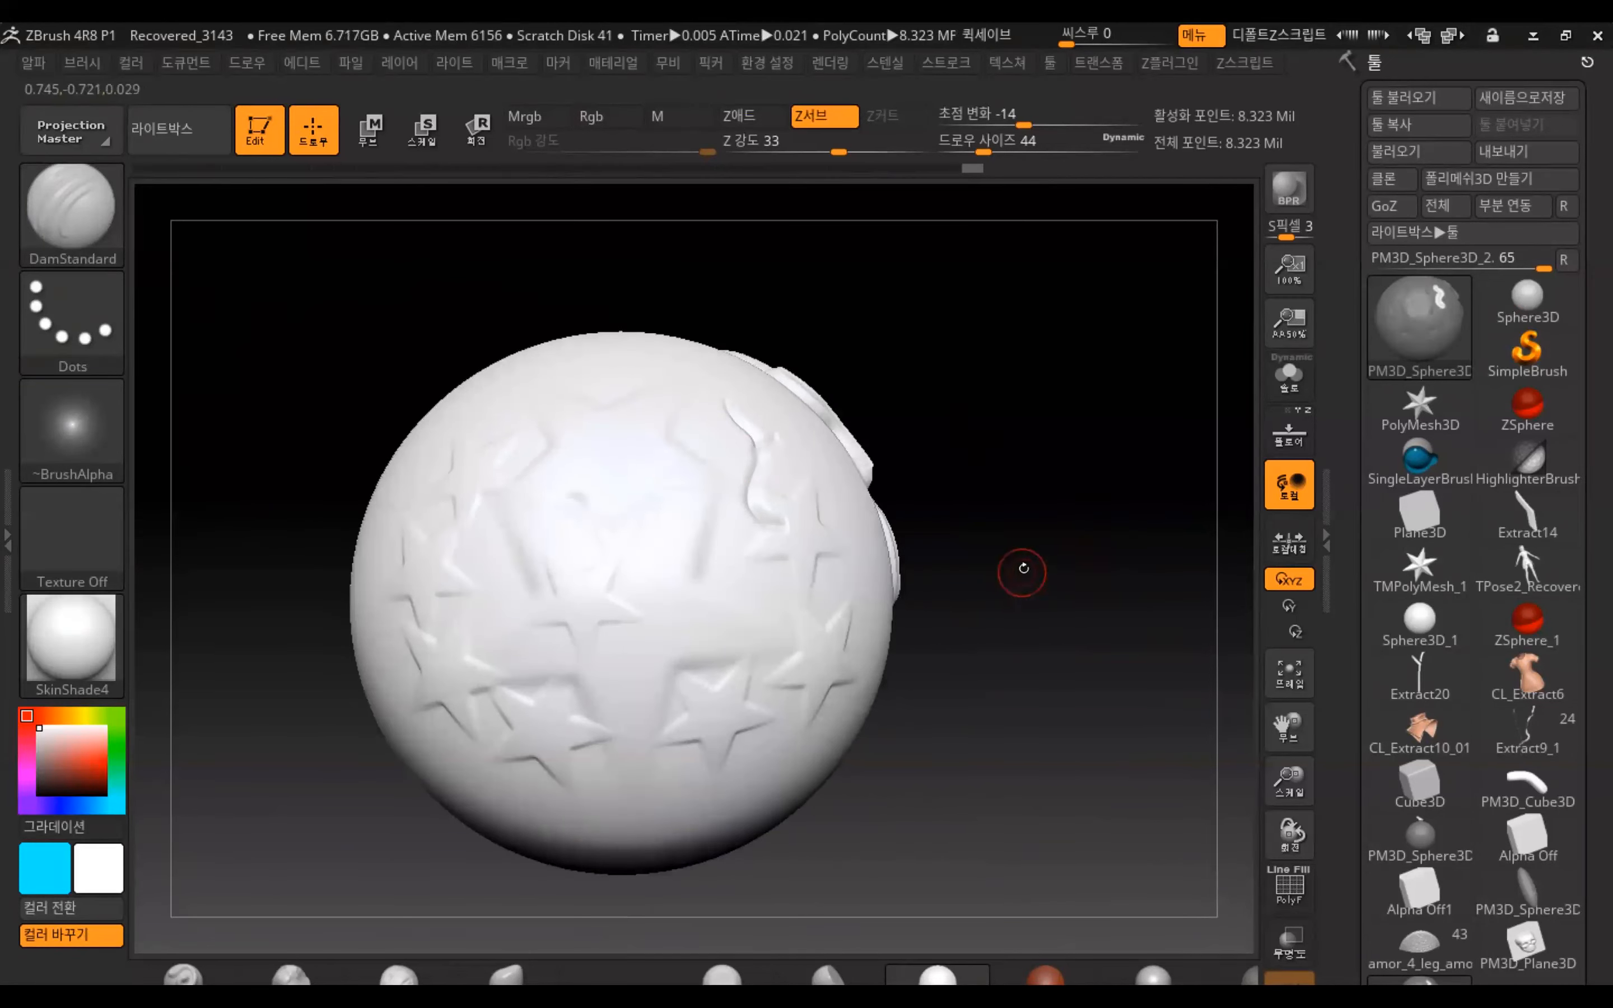
key(ctrl)
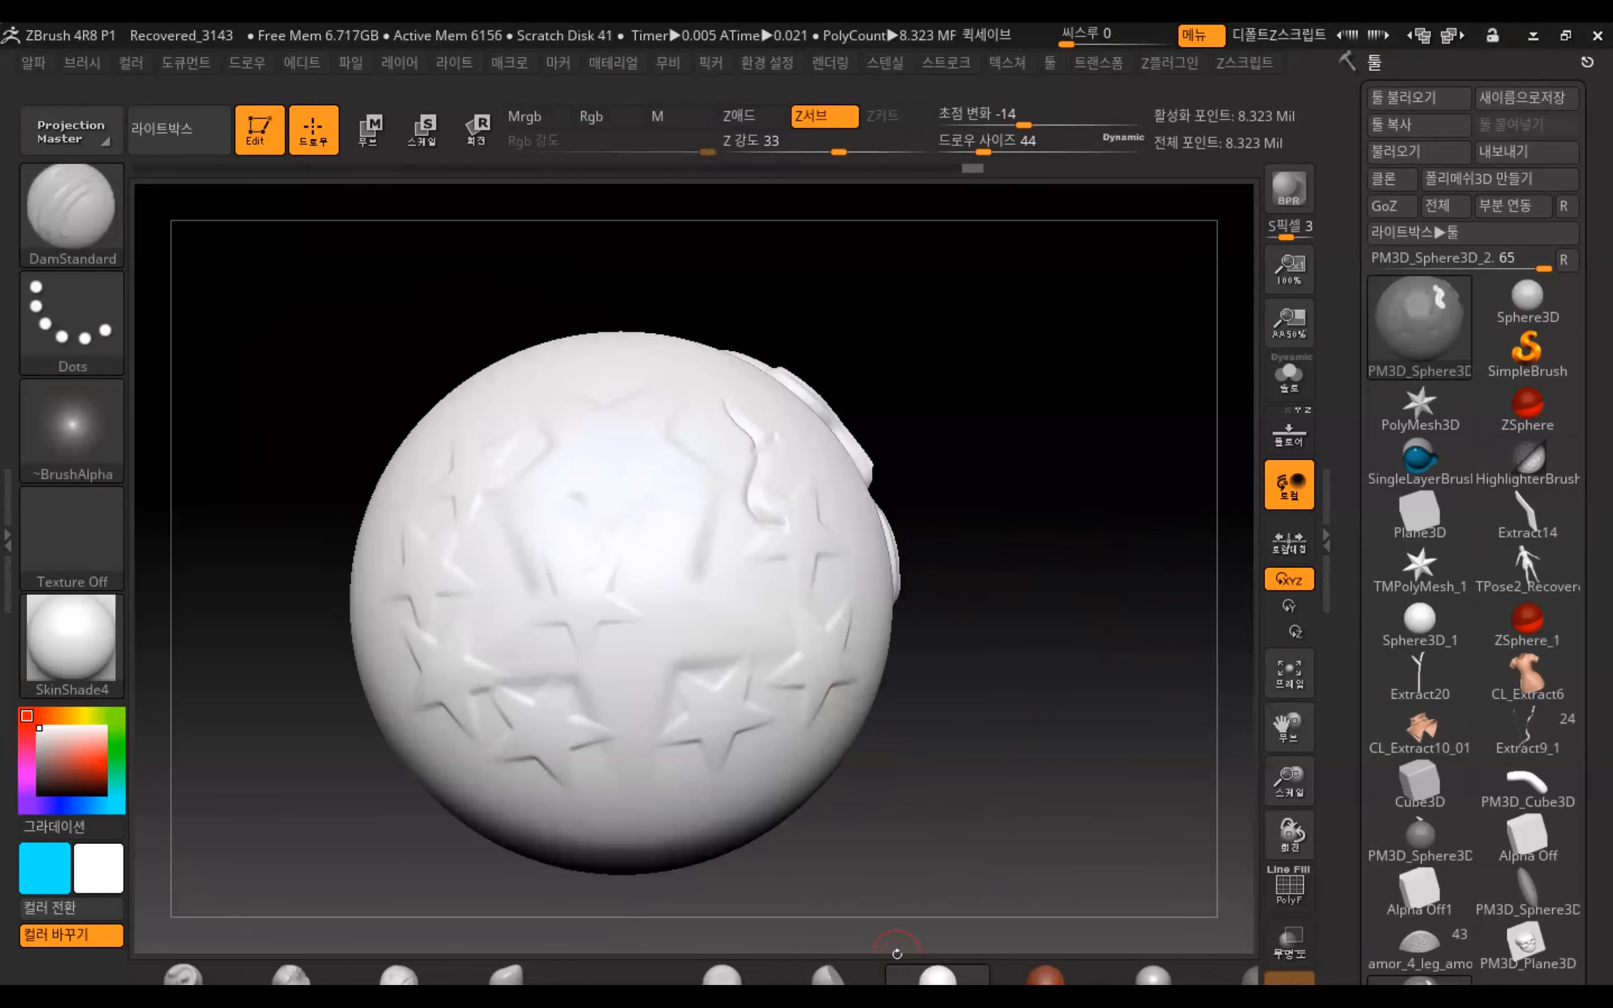
key(alt+Tab)
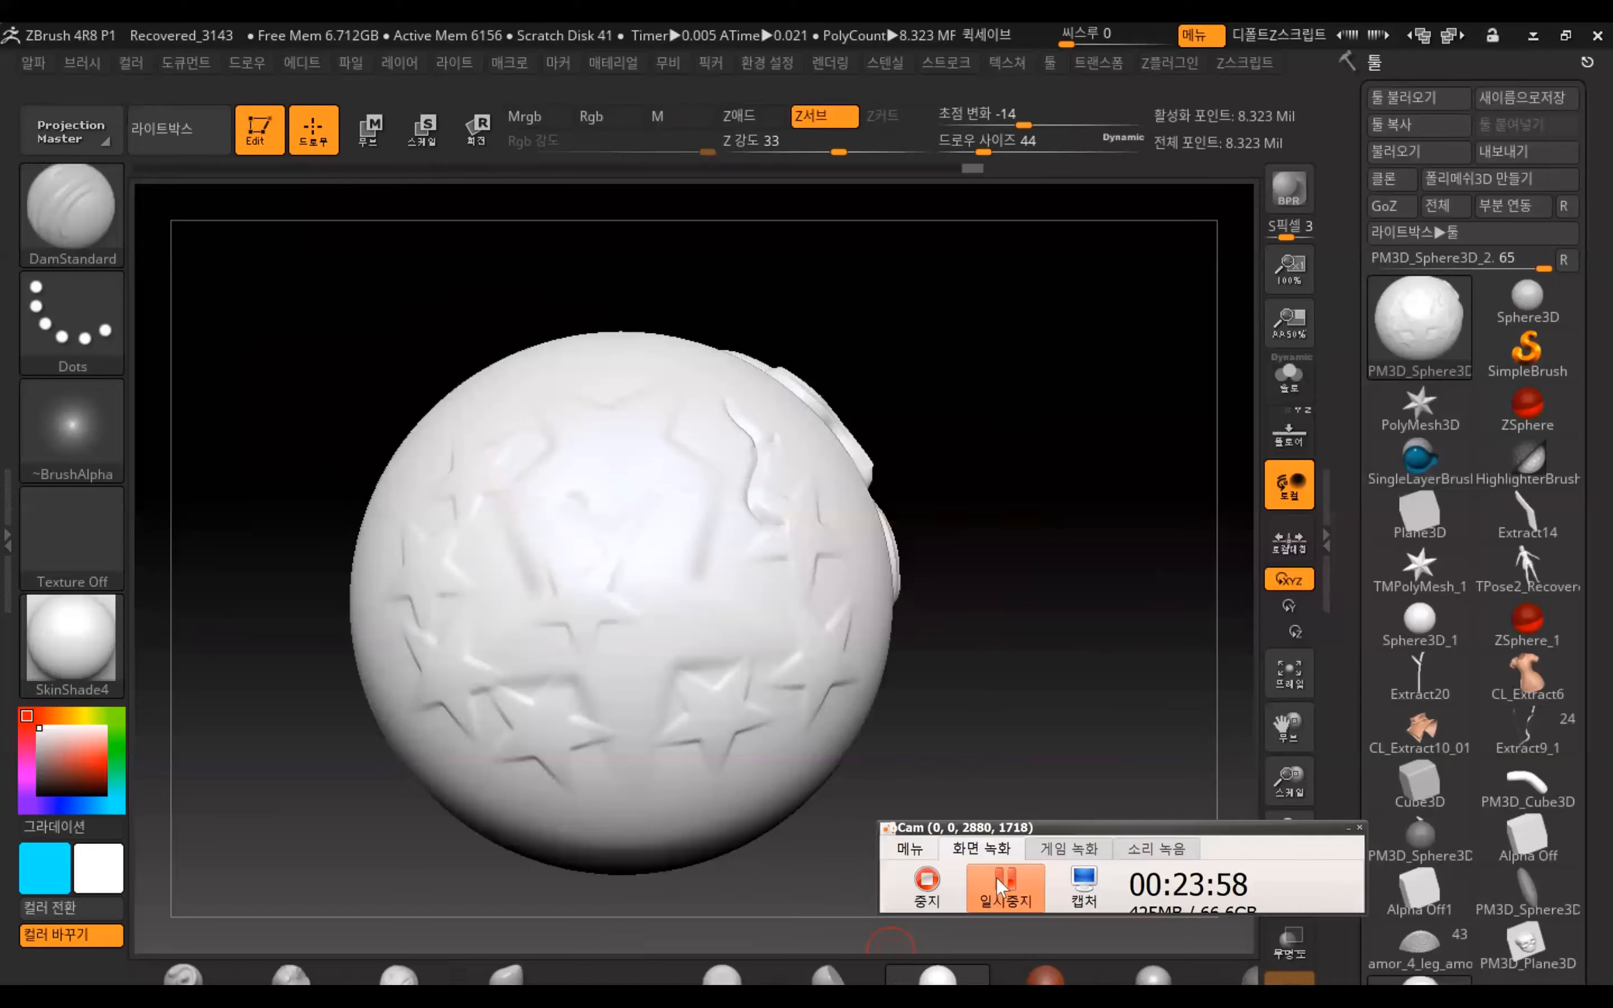
click(1015, 876)
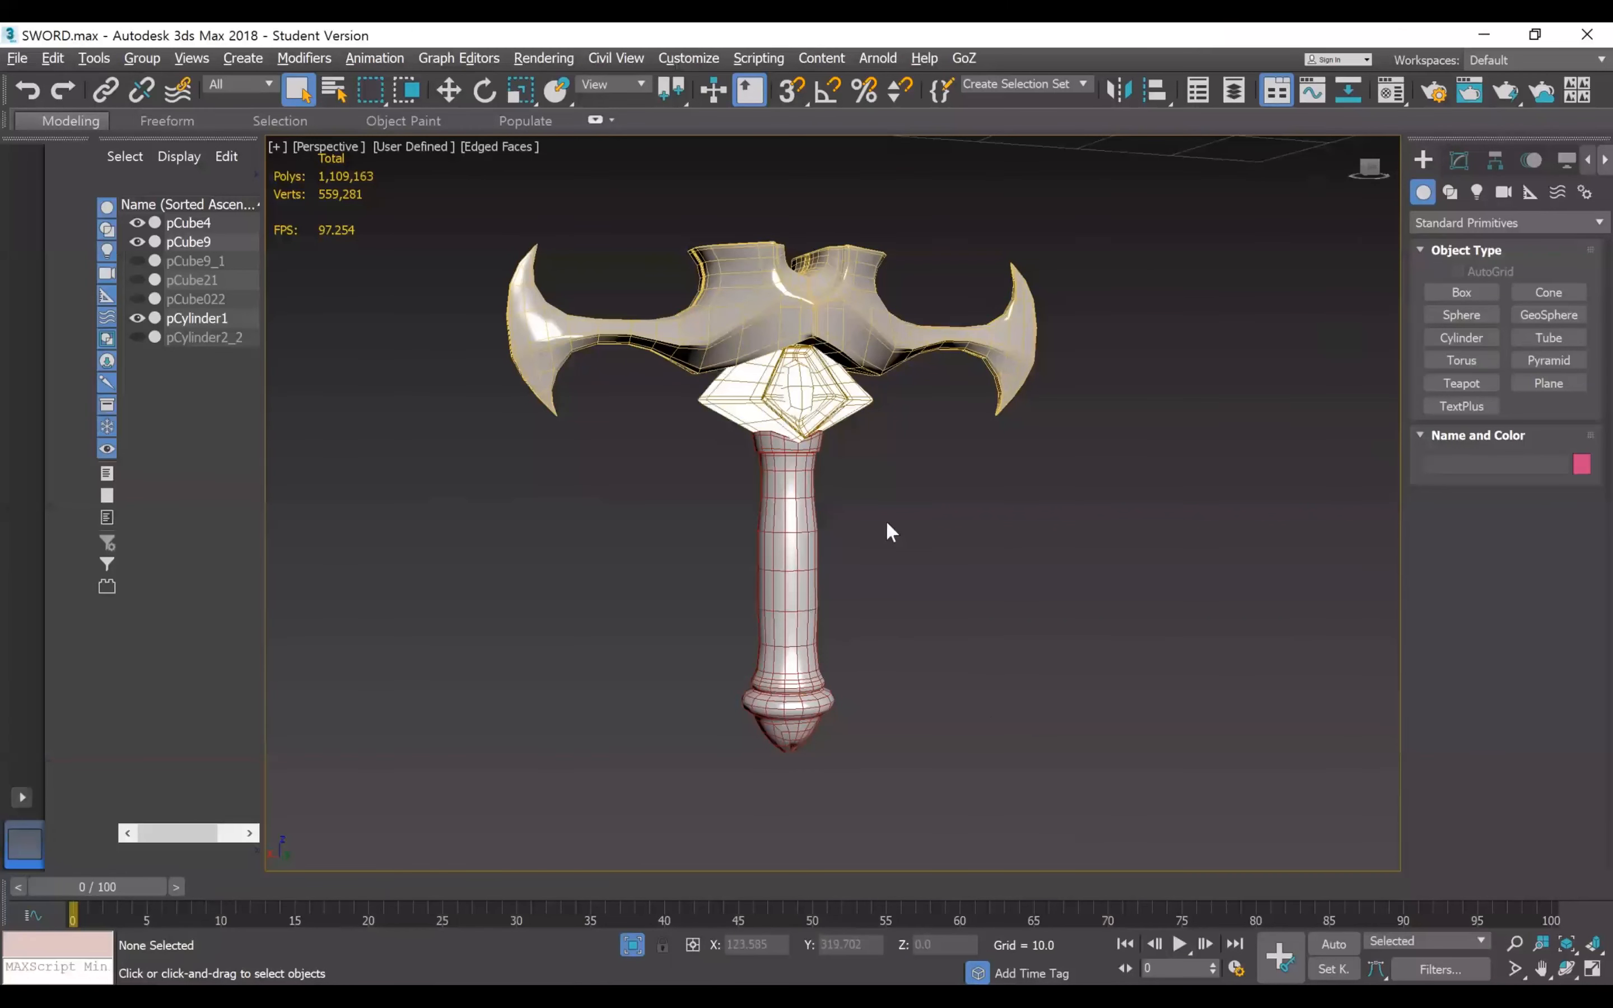
Select all three visible parts of the sword hilt and send them to ZBrush with GoZ
middle_drag(886, 522, 891, 544)
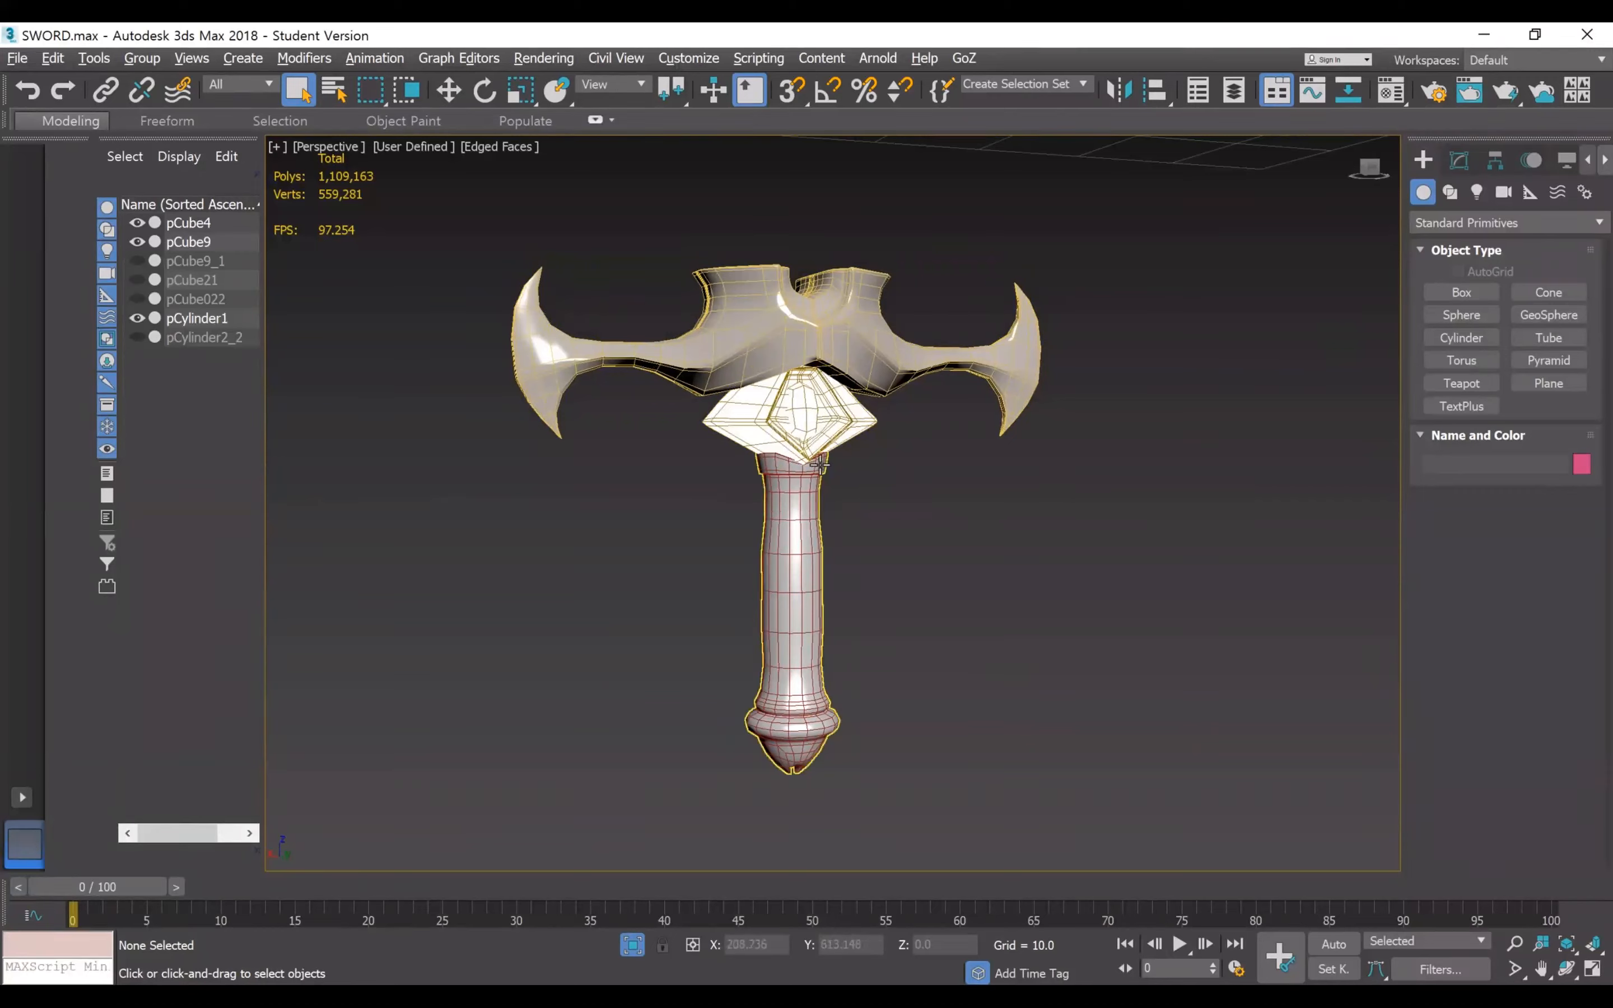
mouse_move(820, 509)
alt+middle_down()
mouse_move(761, 499)
mouse_move(806, 493)
alt+middle_up()
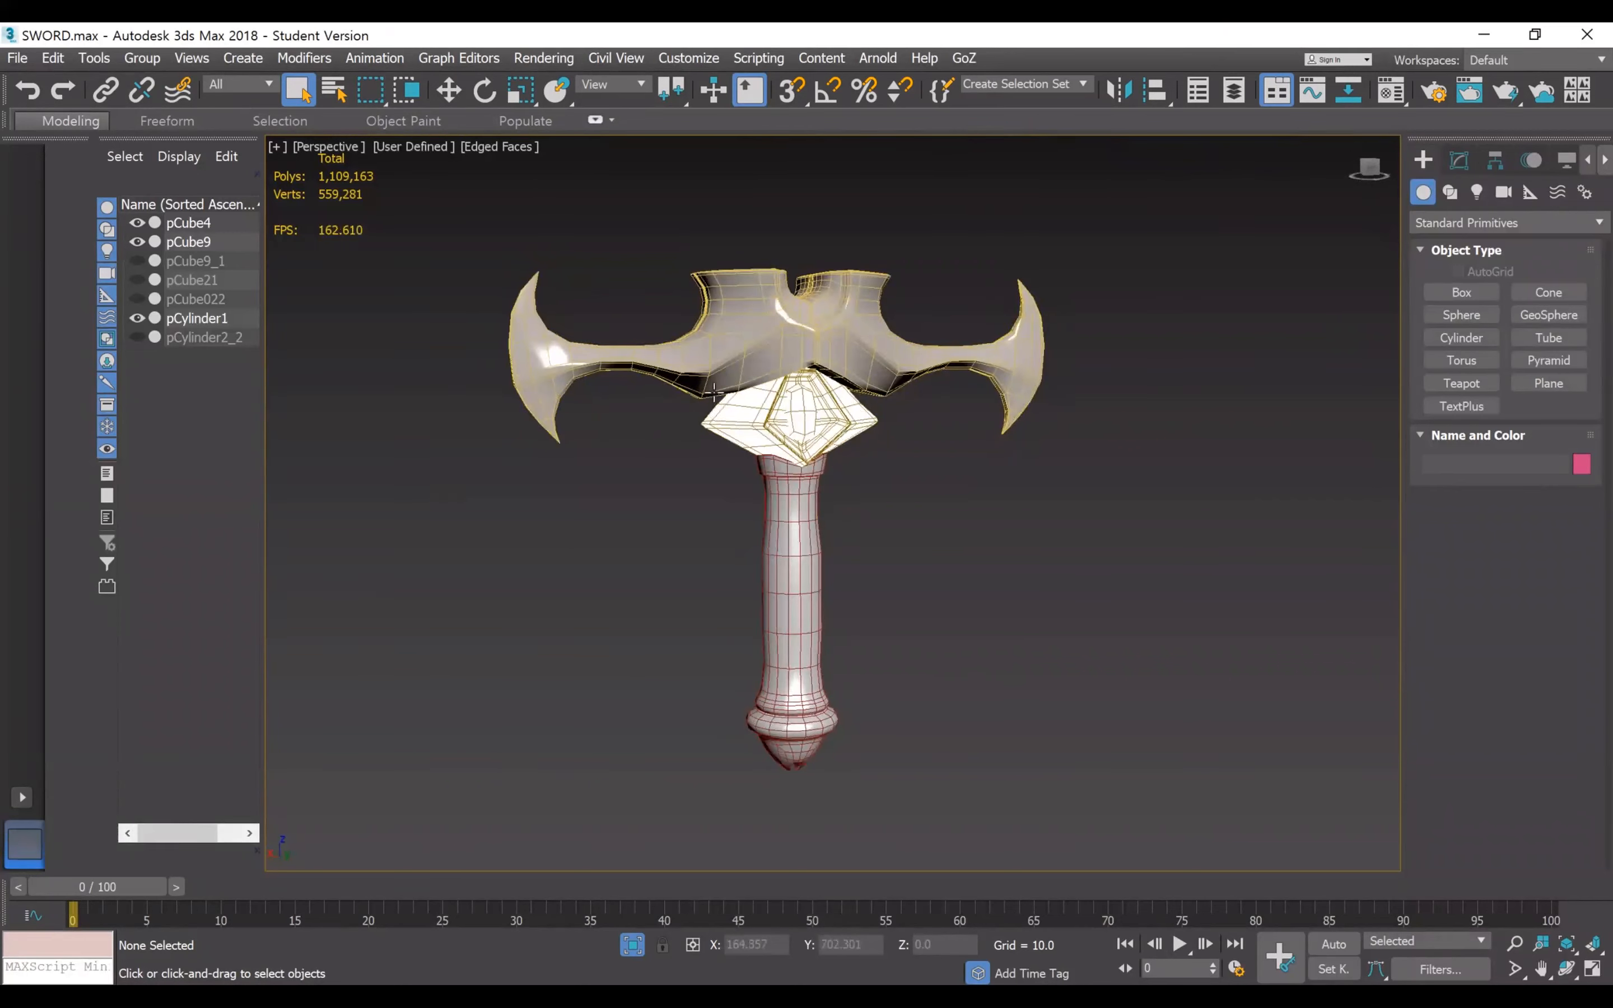
middle_drag(697, 386, 700, 412)
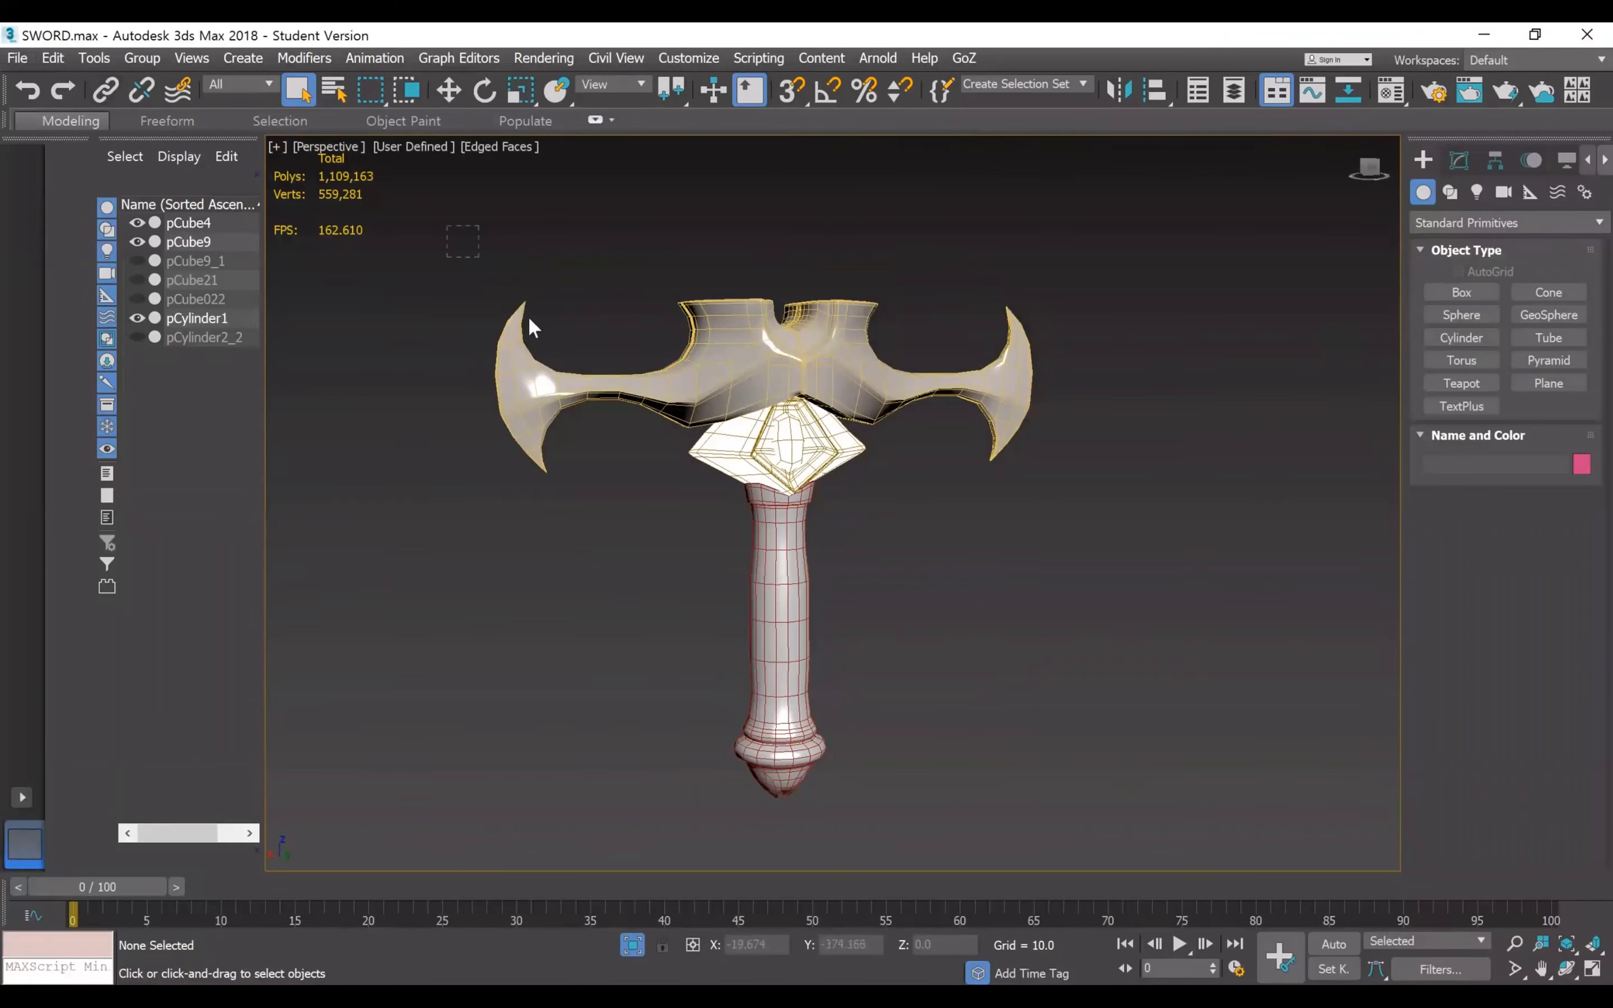
key(ctrl+a)
click(953, 615)
drag(1133, 802, 1184, 840)
click(971, 61)
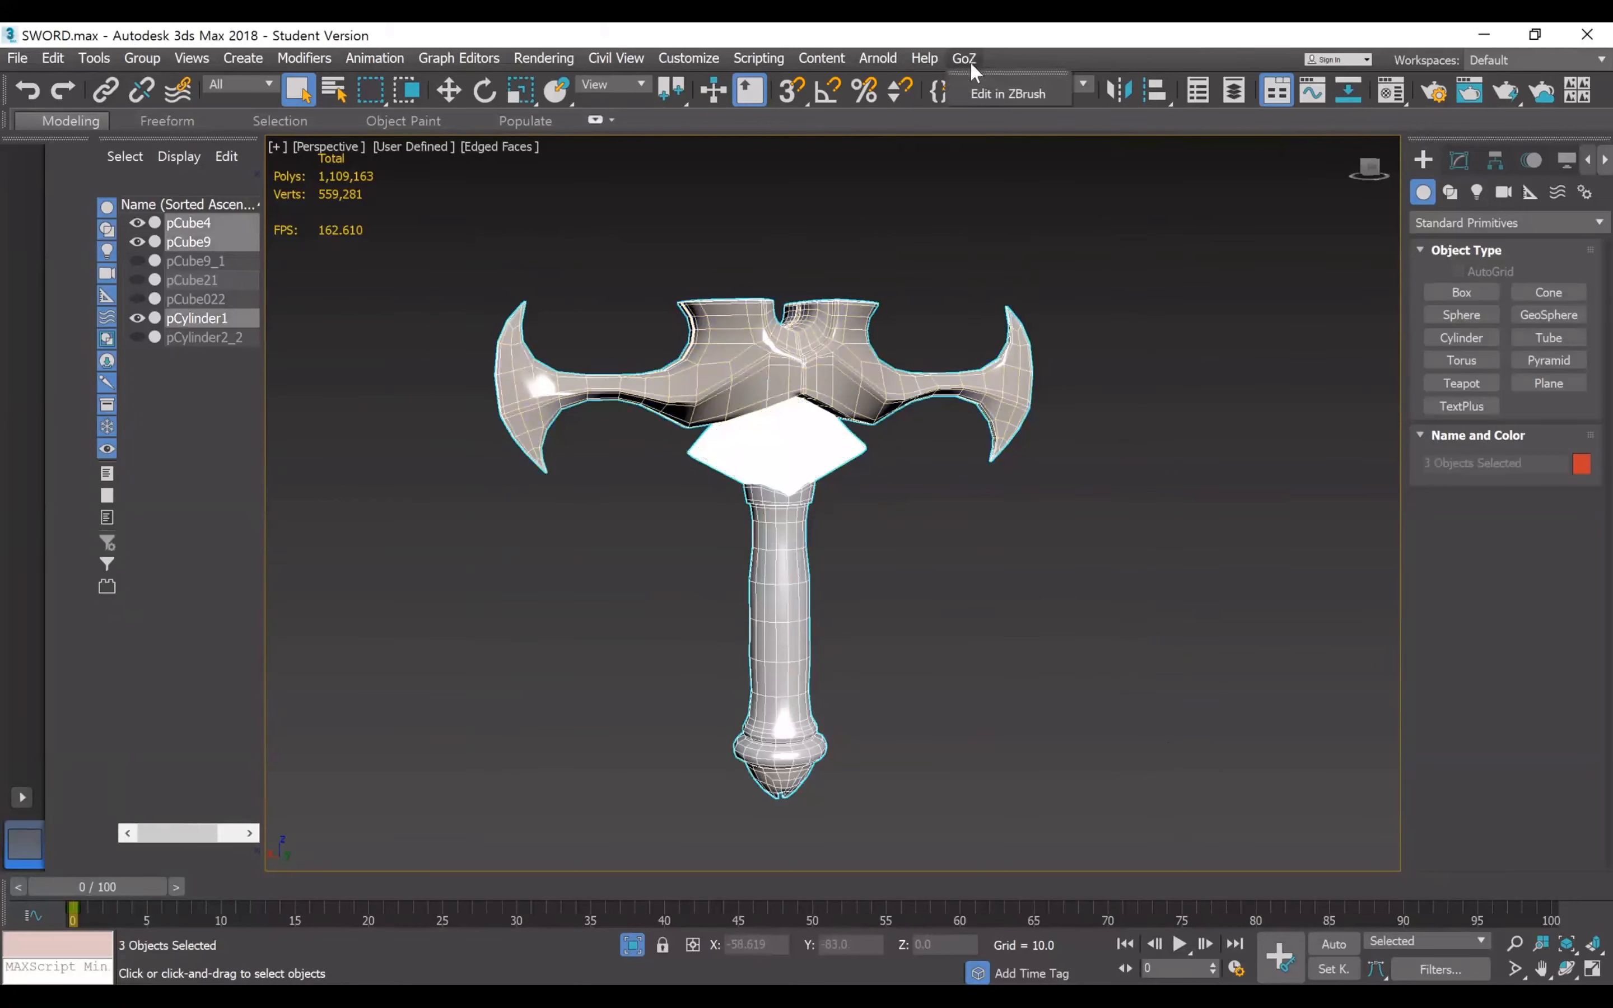
click(1026, 98)
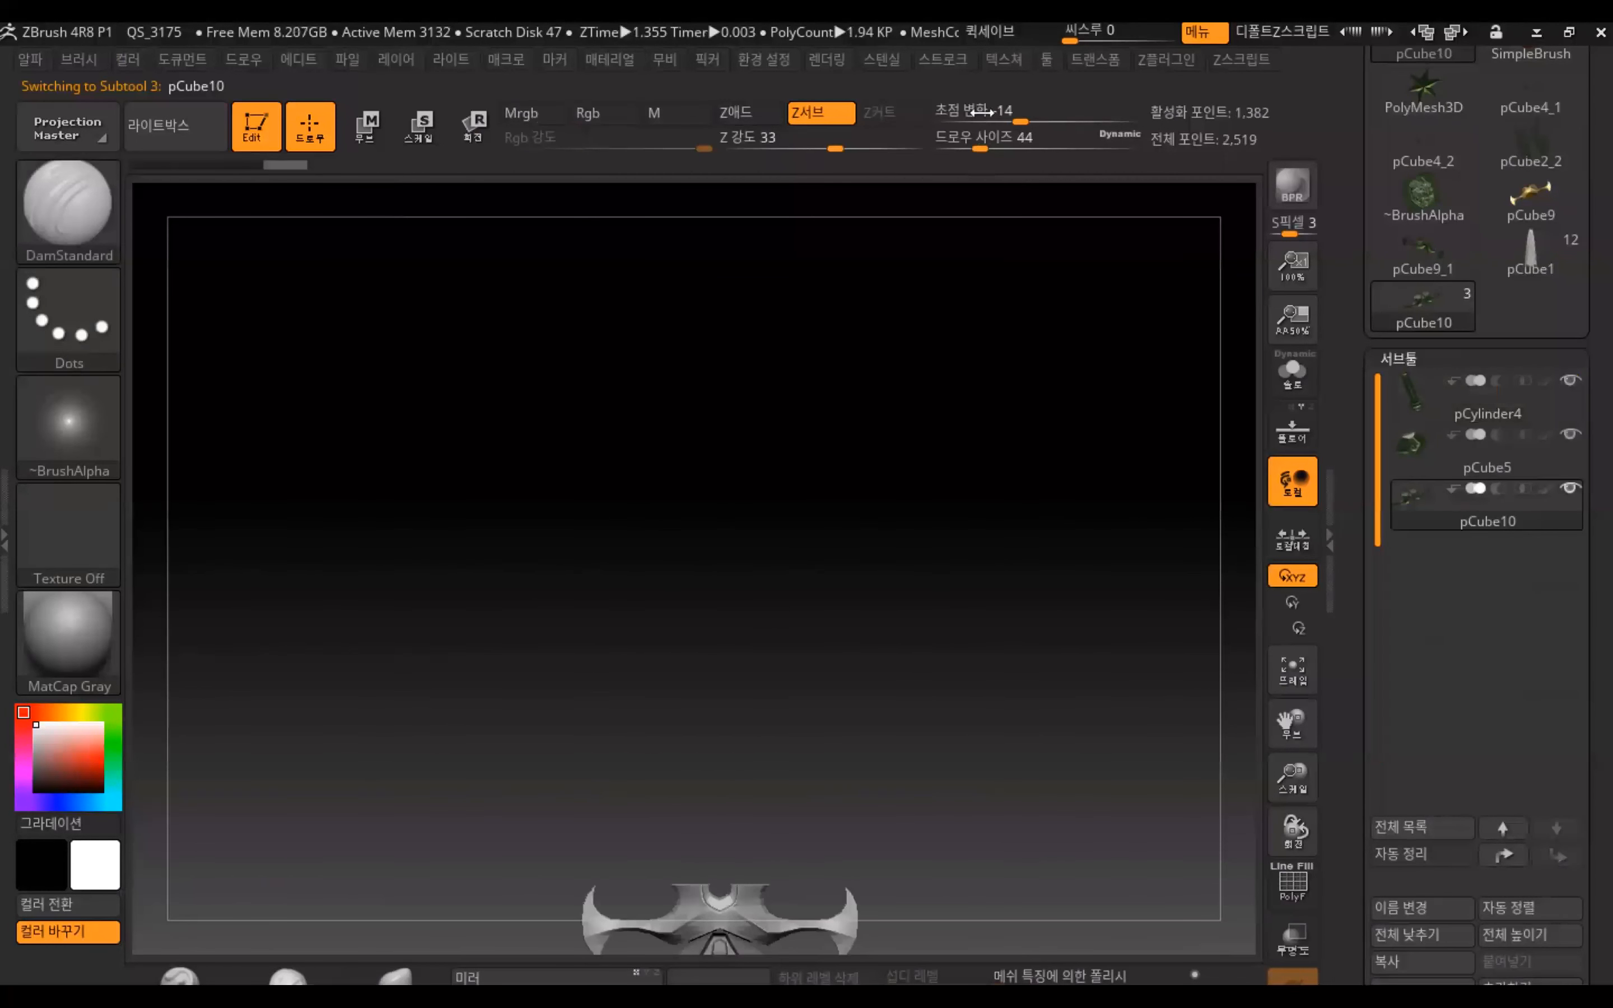
Frame the imported sword hilt on the canvas and examine it upright from the front
alt+drag(900, 676, 904, 262)
mouse_move(884, 616)
alt+mouse_down()
mouse_move(886, 548)
mouse_move(960, 582)
mouse_move(1095, 568)
alt+mouse_up()
mouse_move(1000, 579)
alt+mouse_down()
mouse_move(1012, 573)
mouse_move(1021, 620)
mouse_move(972, 344)
mouse_move(977, 370)
alt+mouse_up()
alt+drag(827, 813, 843, 599)
mouse_move(843, 599)
alt+mouse_down()
mouse_move(875, 710)
mouse_move(854, 594)
alt+mouse_up()
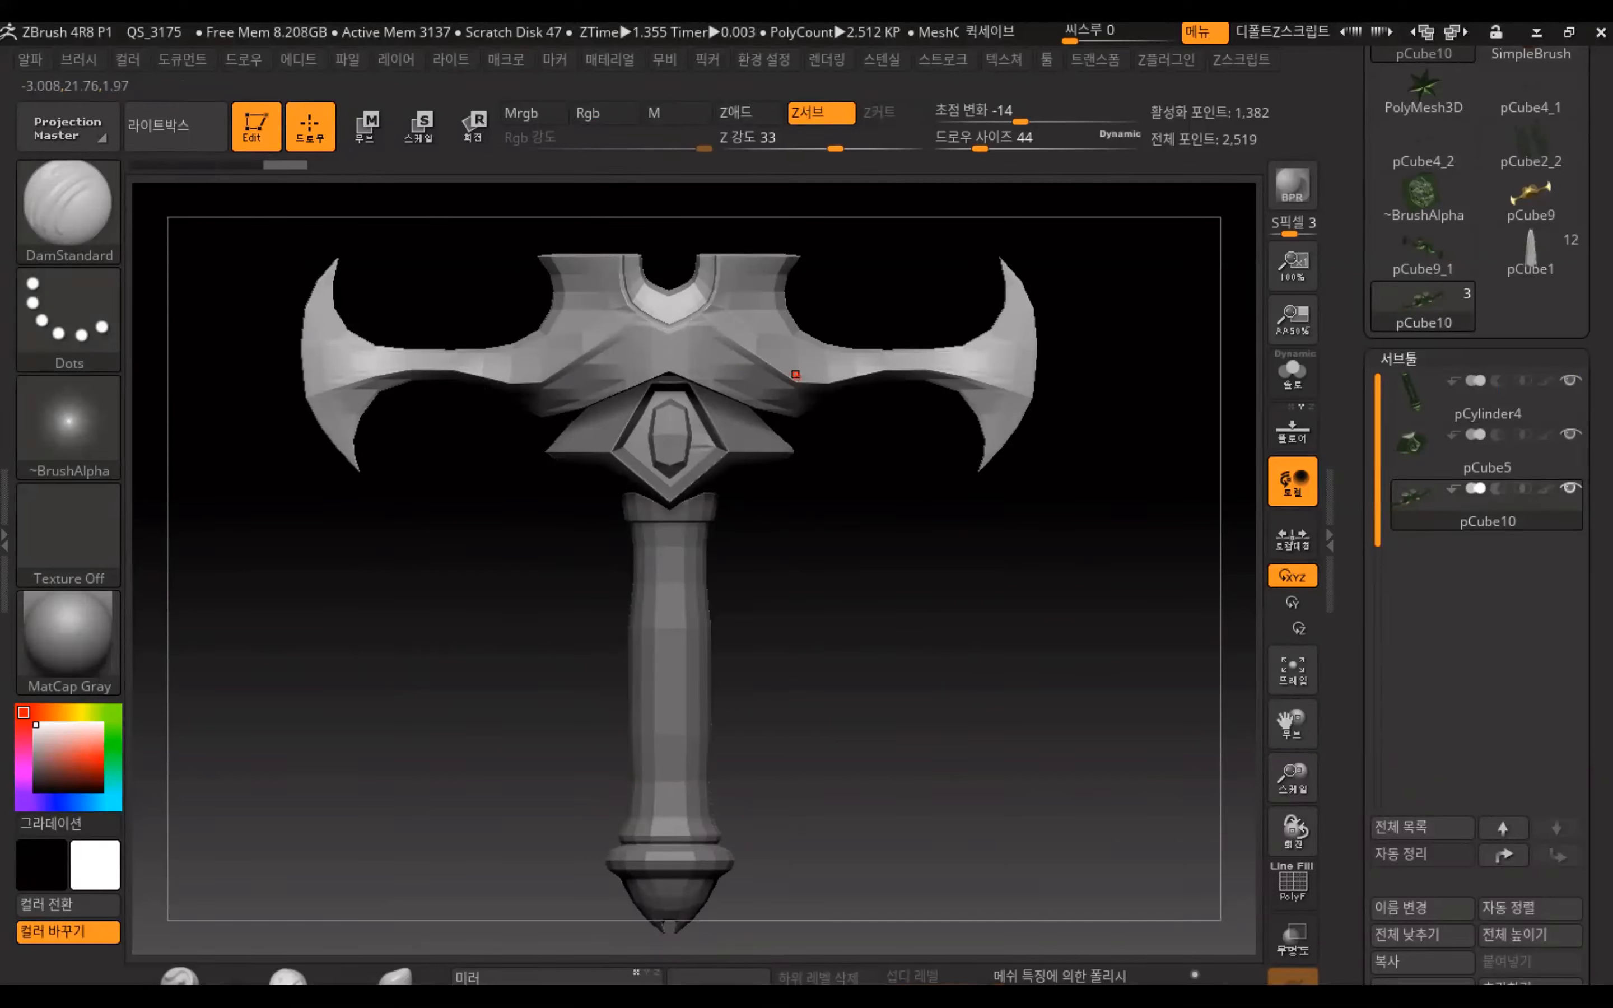
alt+drag(797, 525, 923, 479)
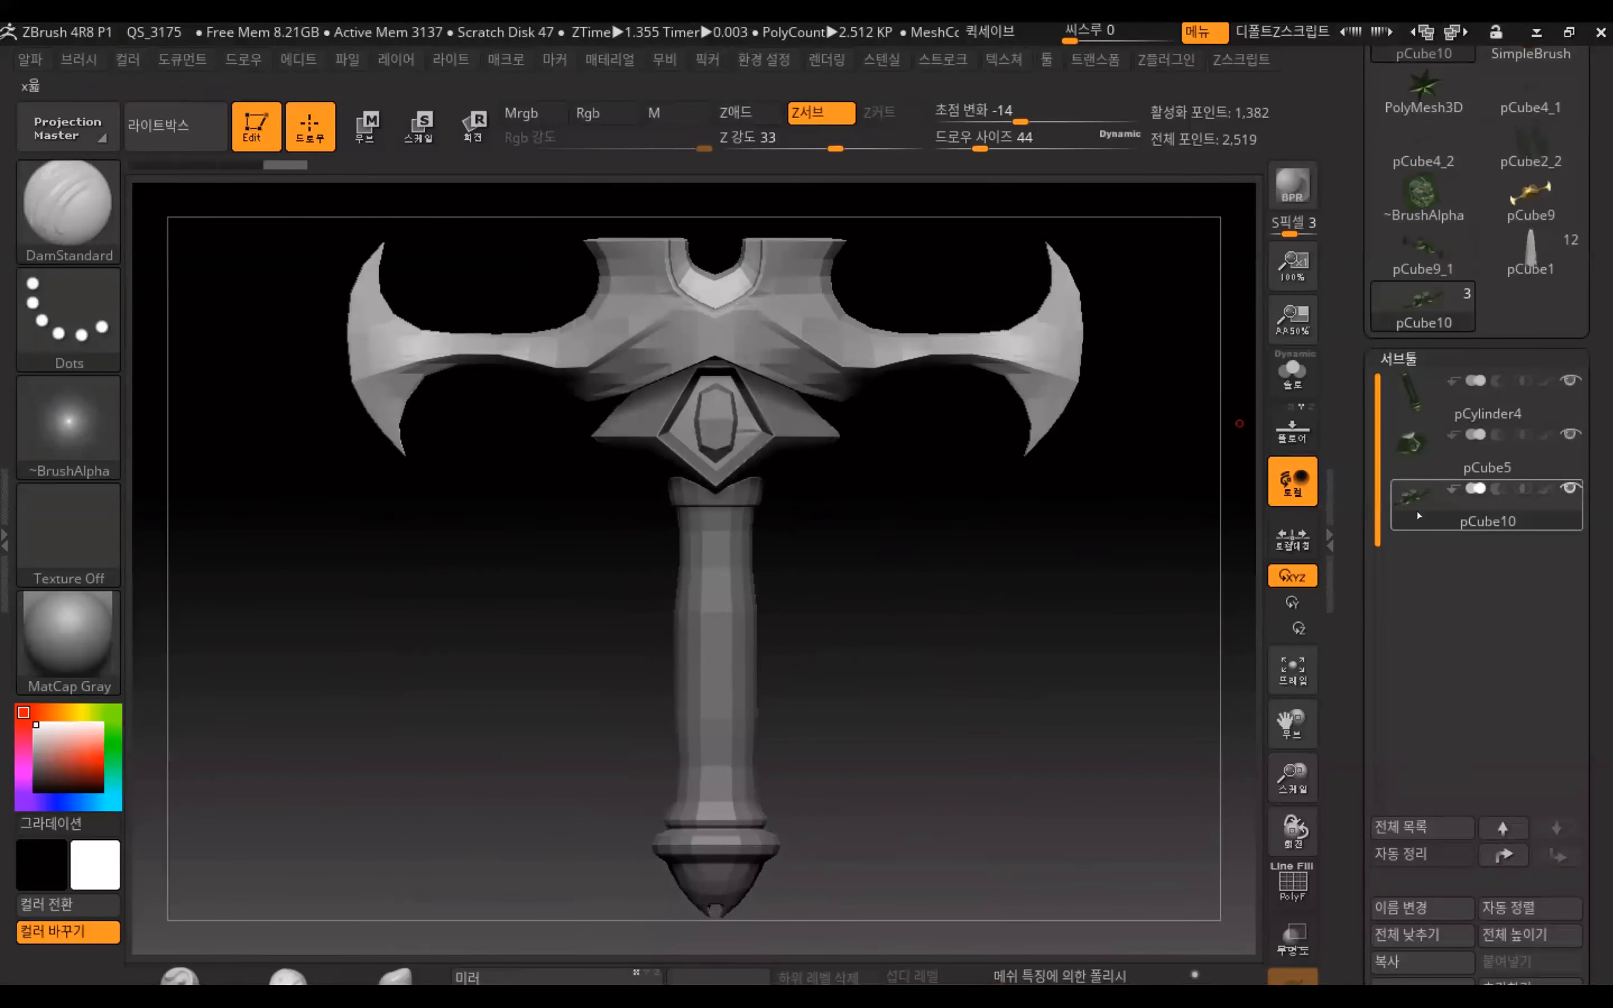
mouse_move(1420, 515)
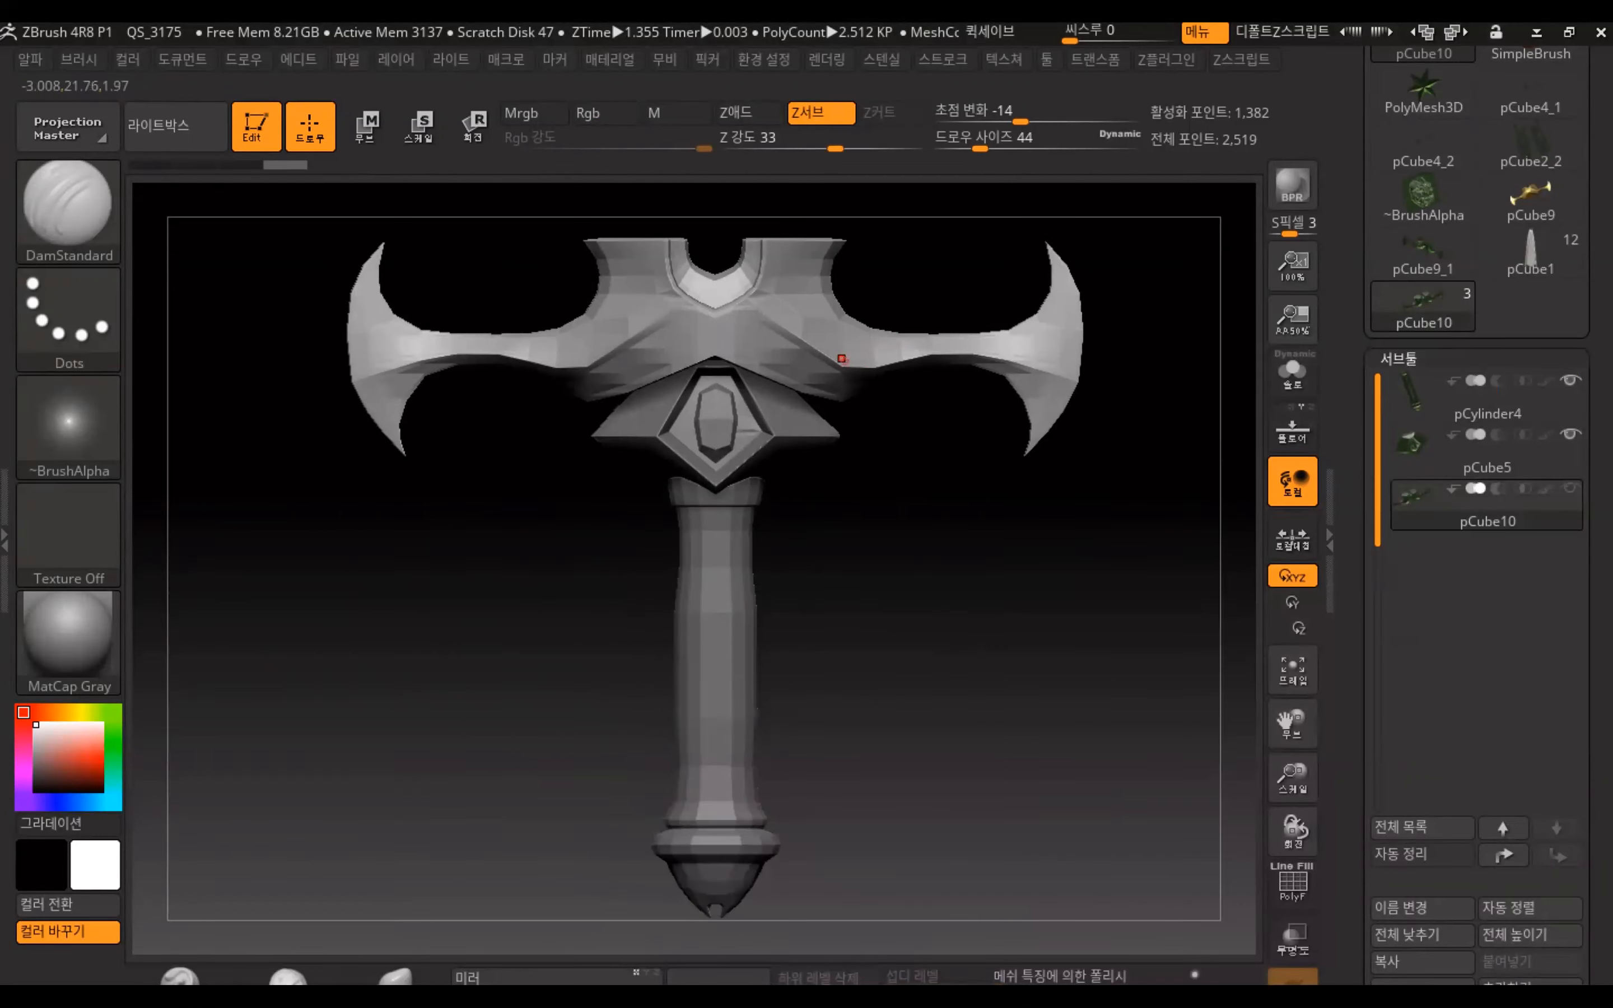
Locate the GoZ command in the tool settings and examine the hilt's guard and gem up close
drag(1356, 327, 1354, 613)
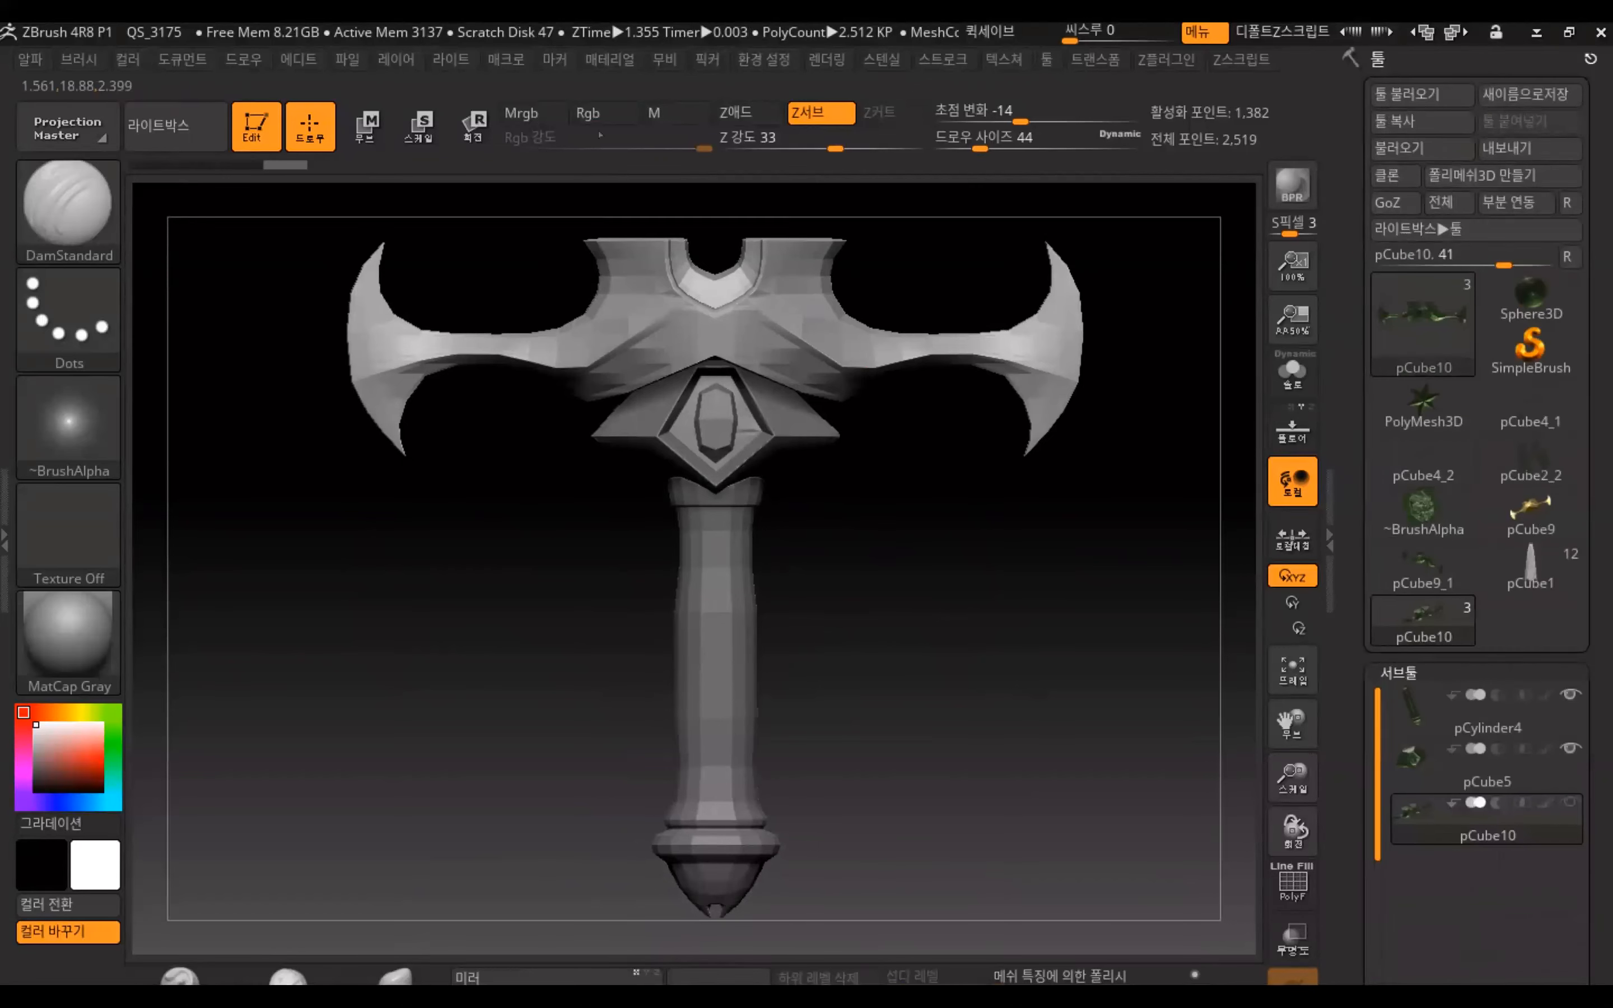
click(1399, 213)
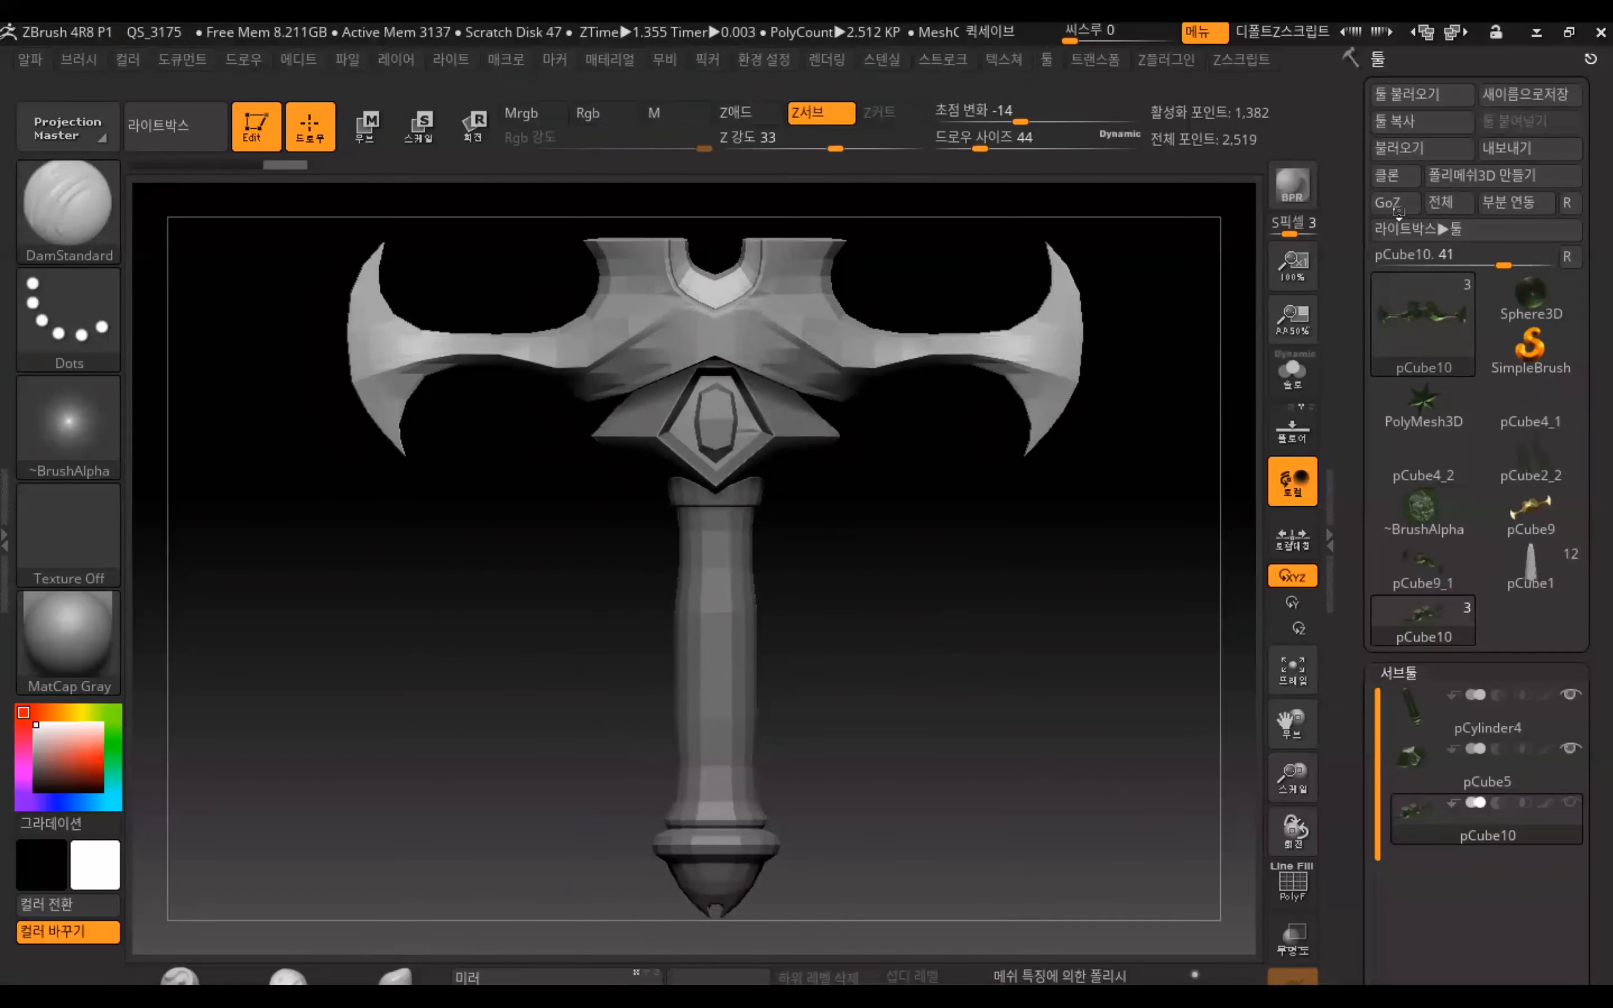
click(974, 663)
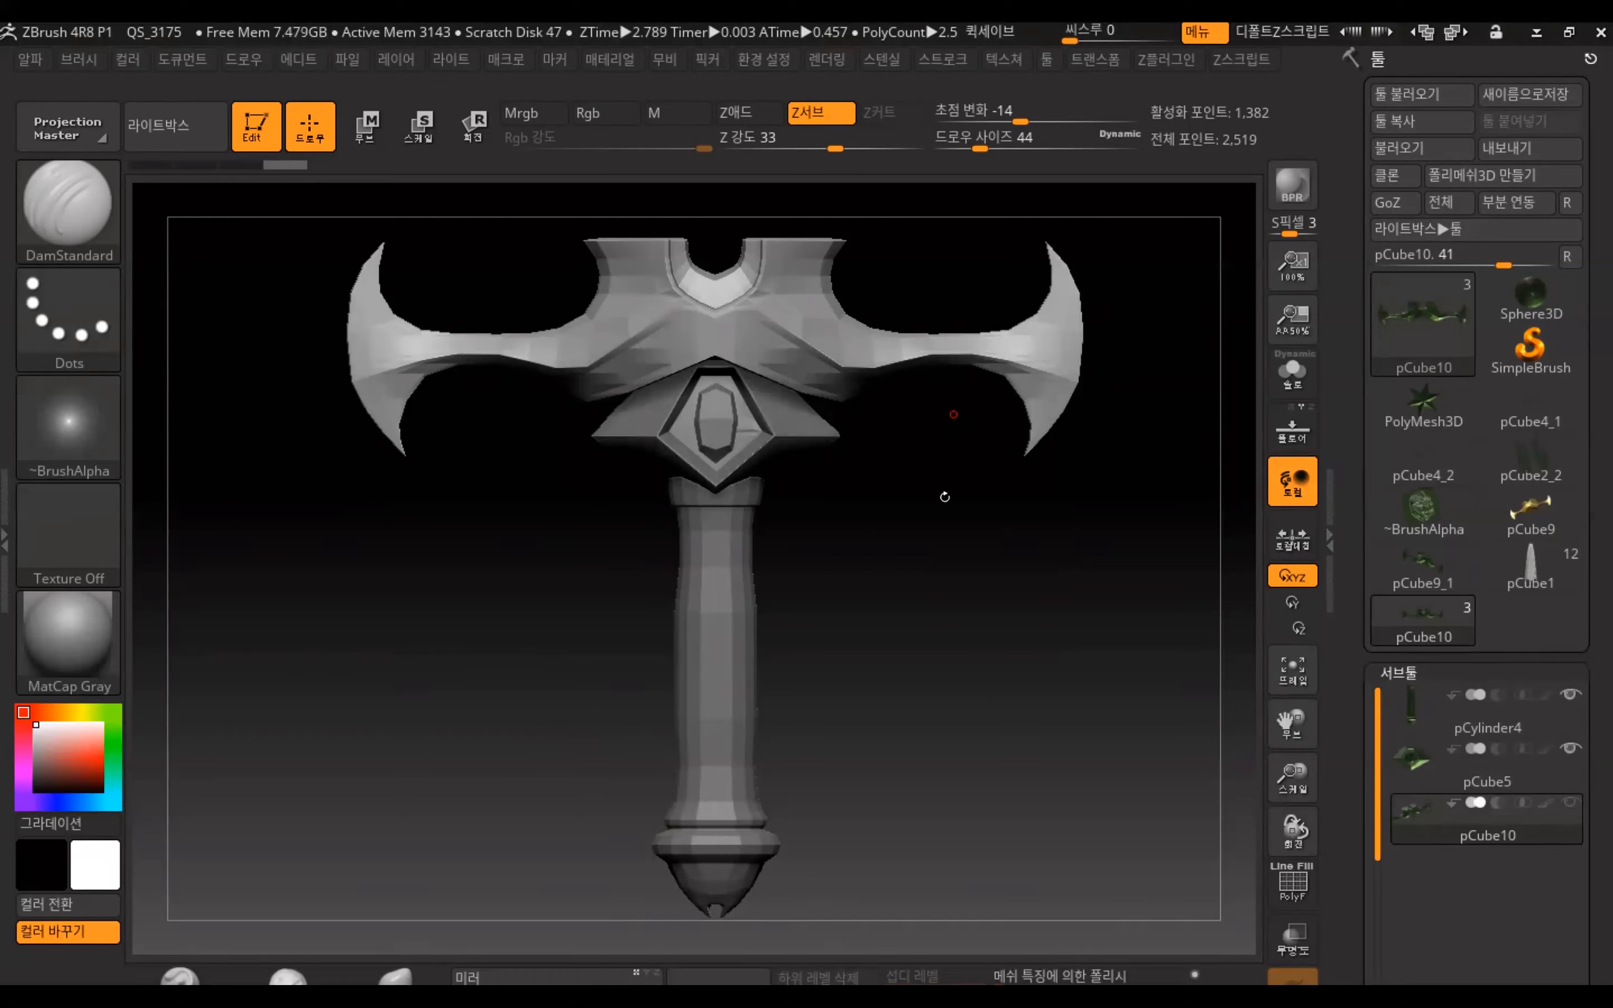
drag(872, 500, 916, 734)
alt+drag(947, 548, 958, 277)
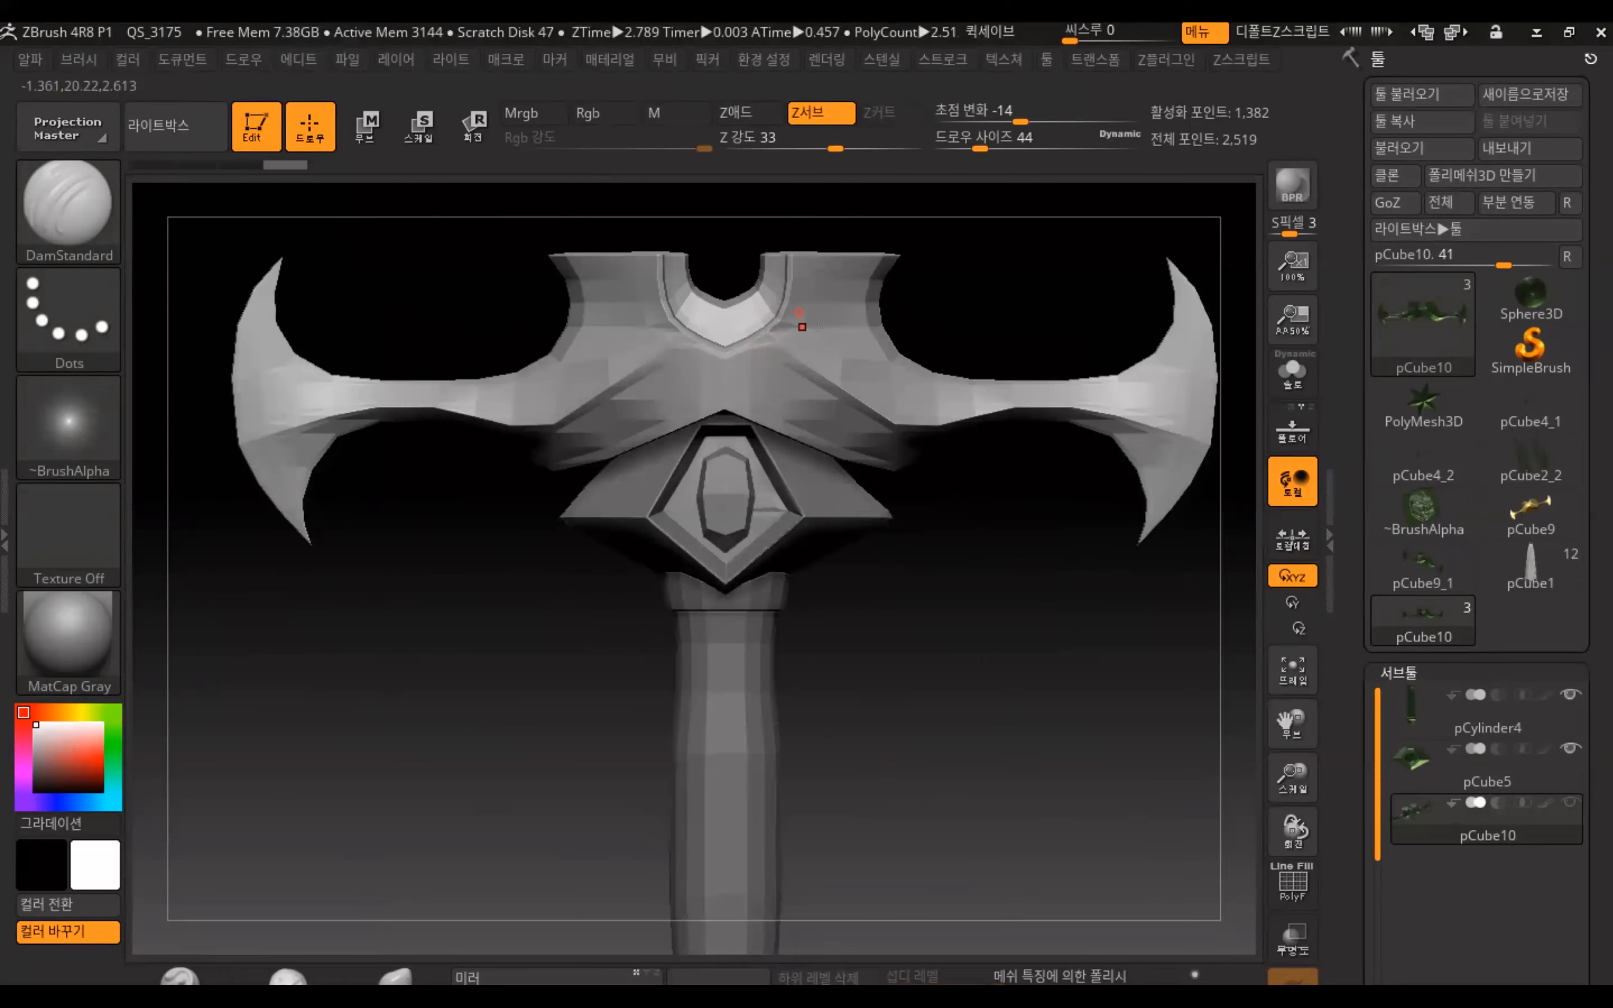
alt+drag(967, 530, 966, 767)
alt+drag(951, 466, 941, 262)
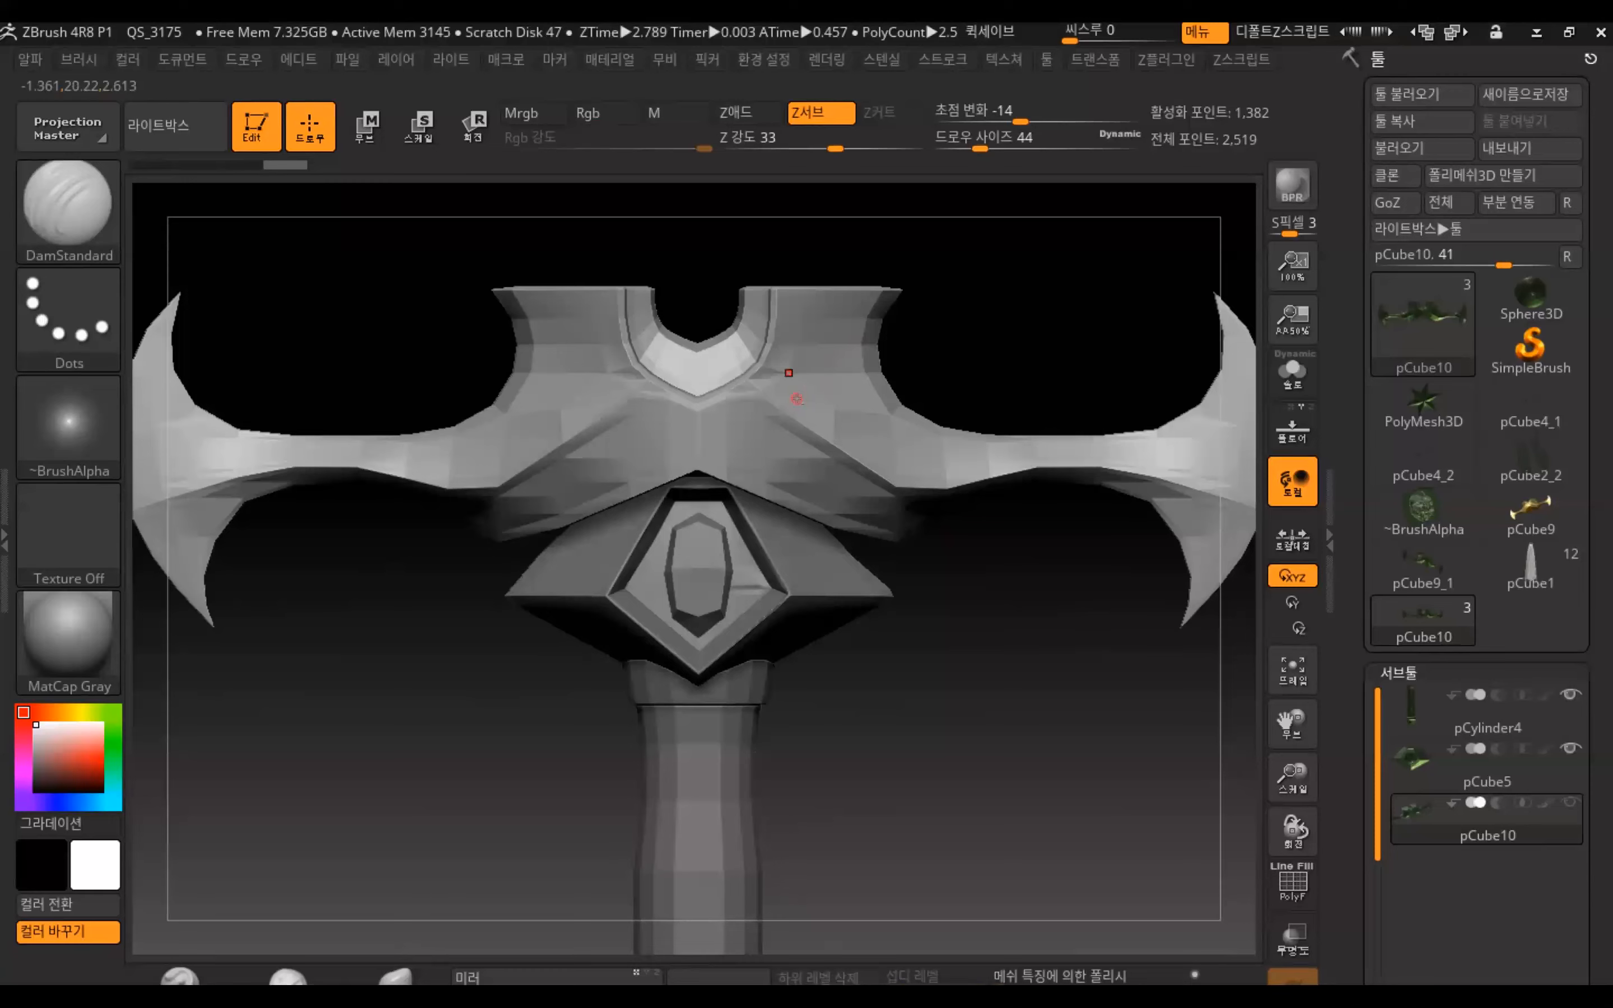
Check the hilt's subtools by activating pCylinder4, pCube5 and pCube10 in turn
click(1420, 709)
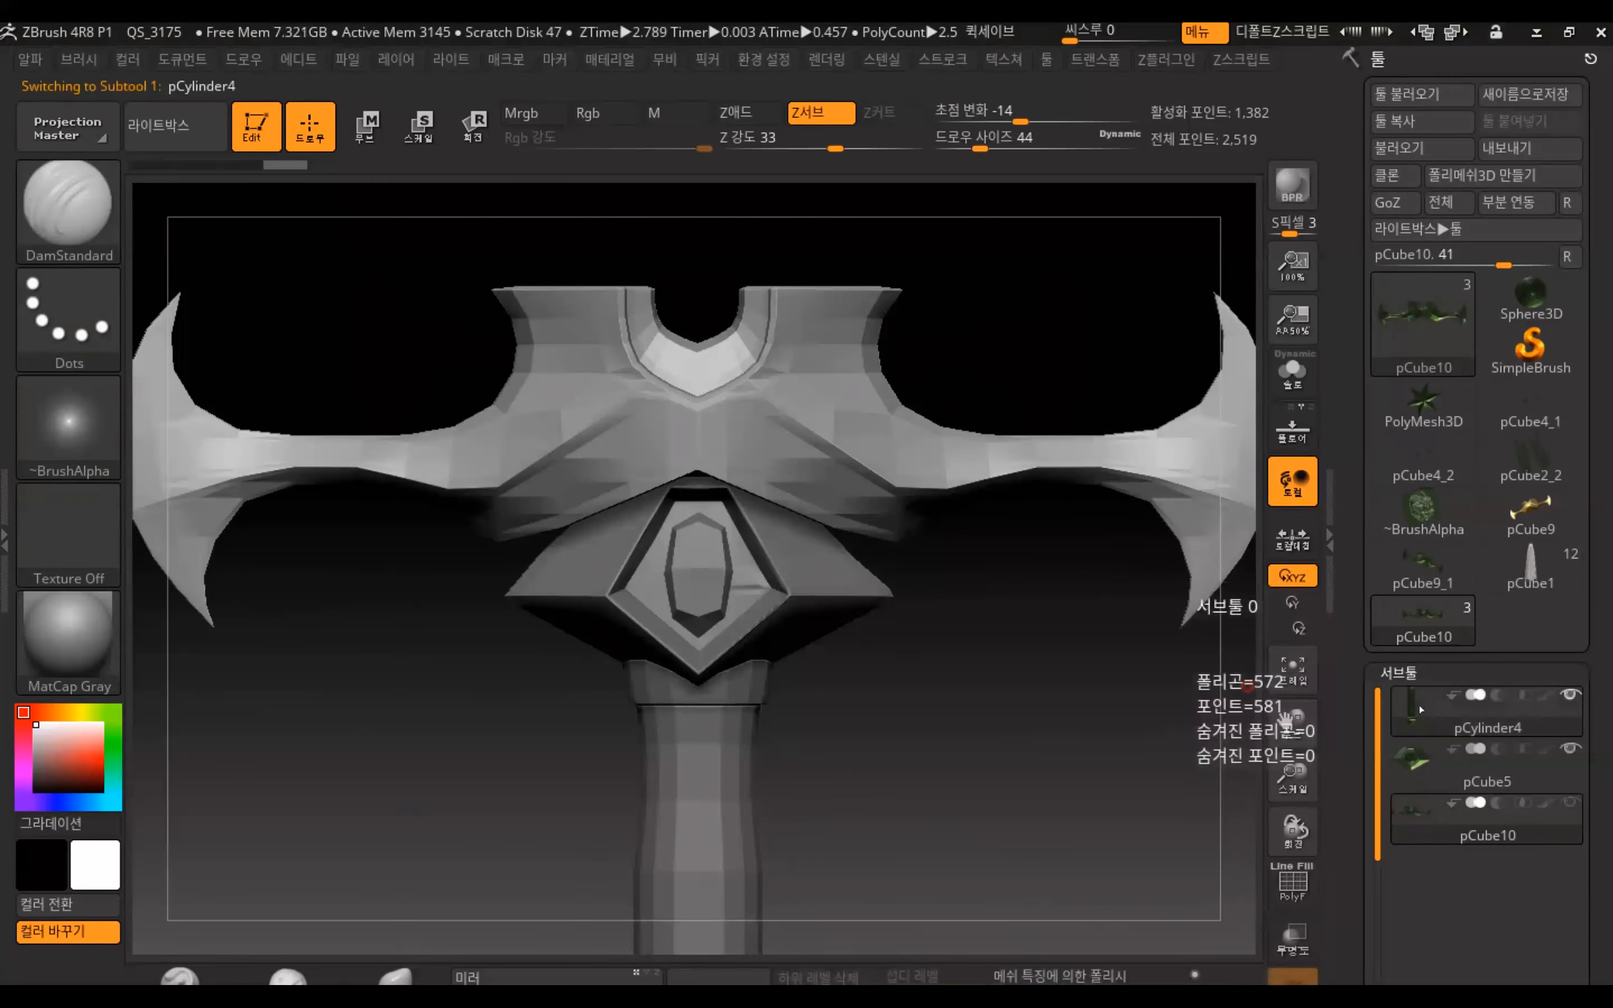
click(1420, 763)
click(1427, 821)
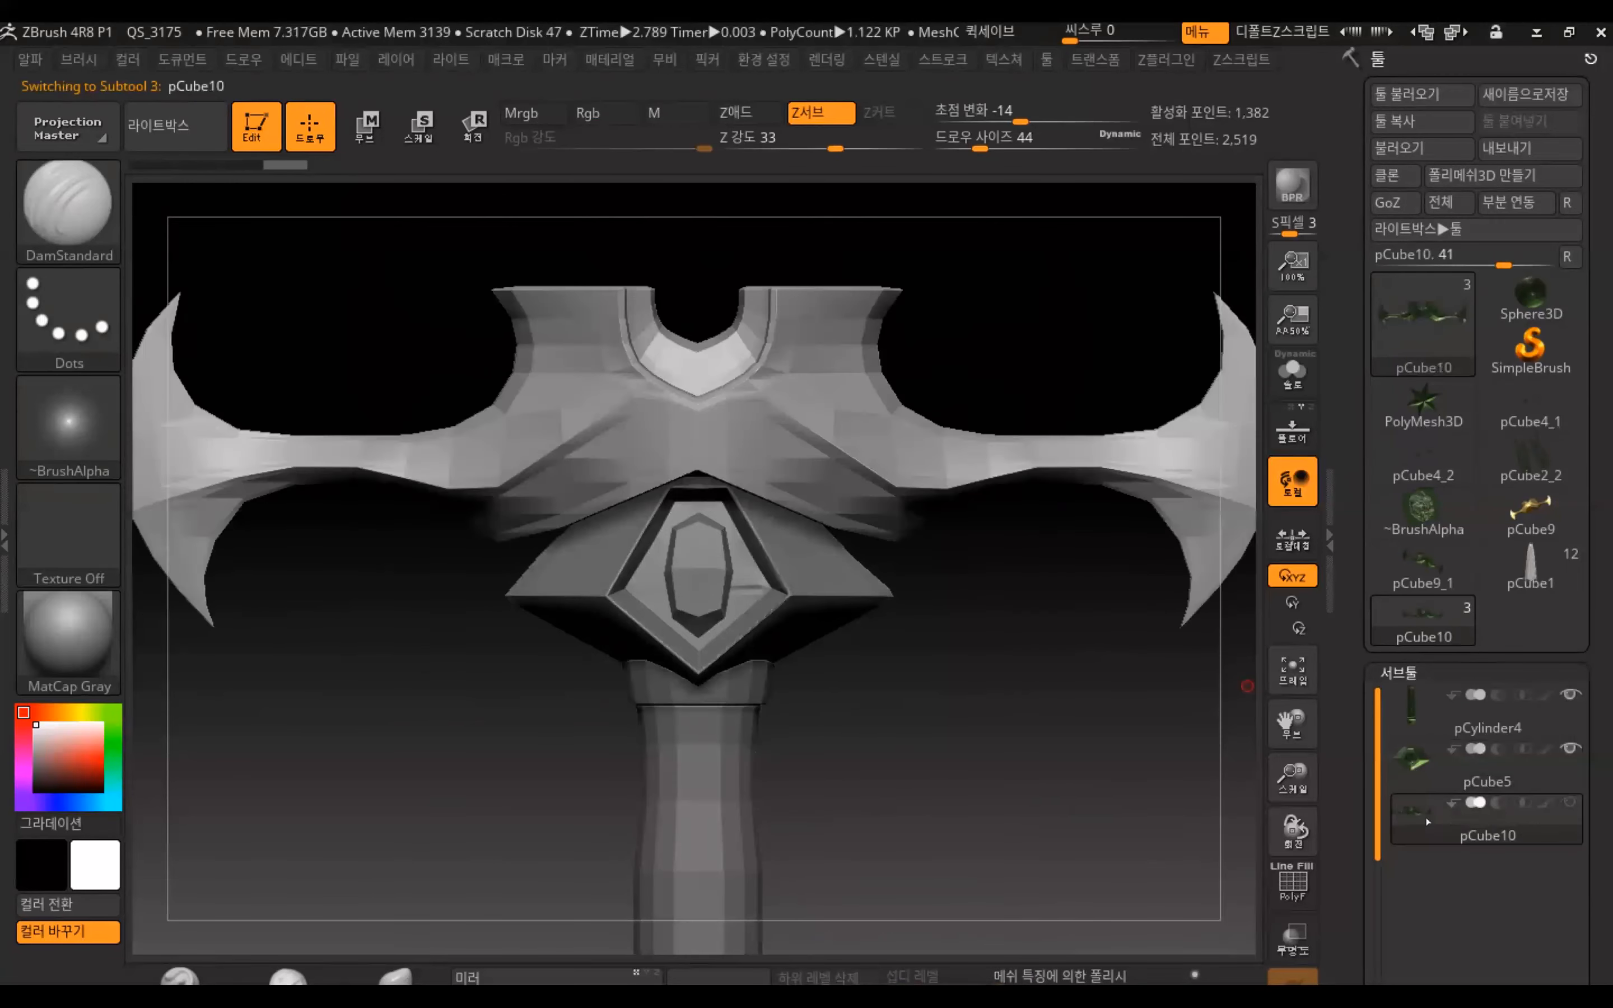
mouse_move(1434, 830)
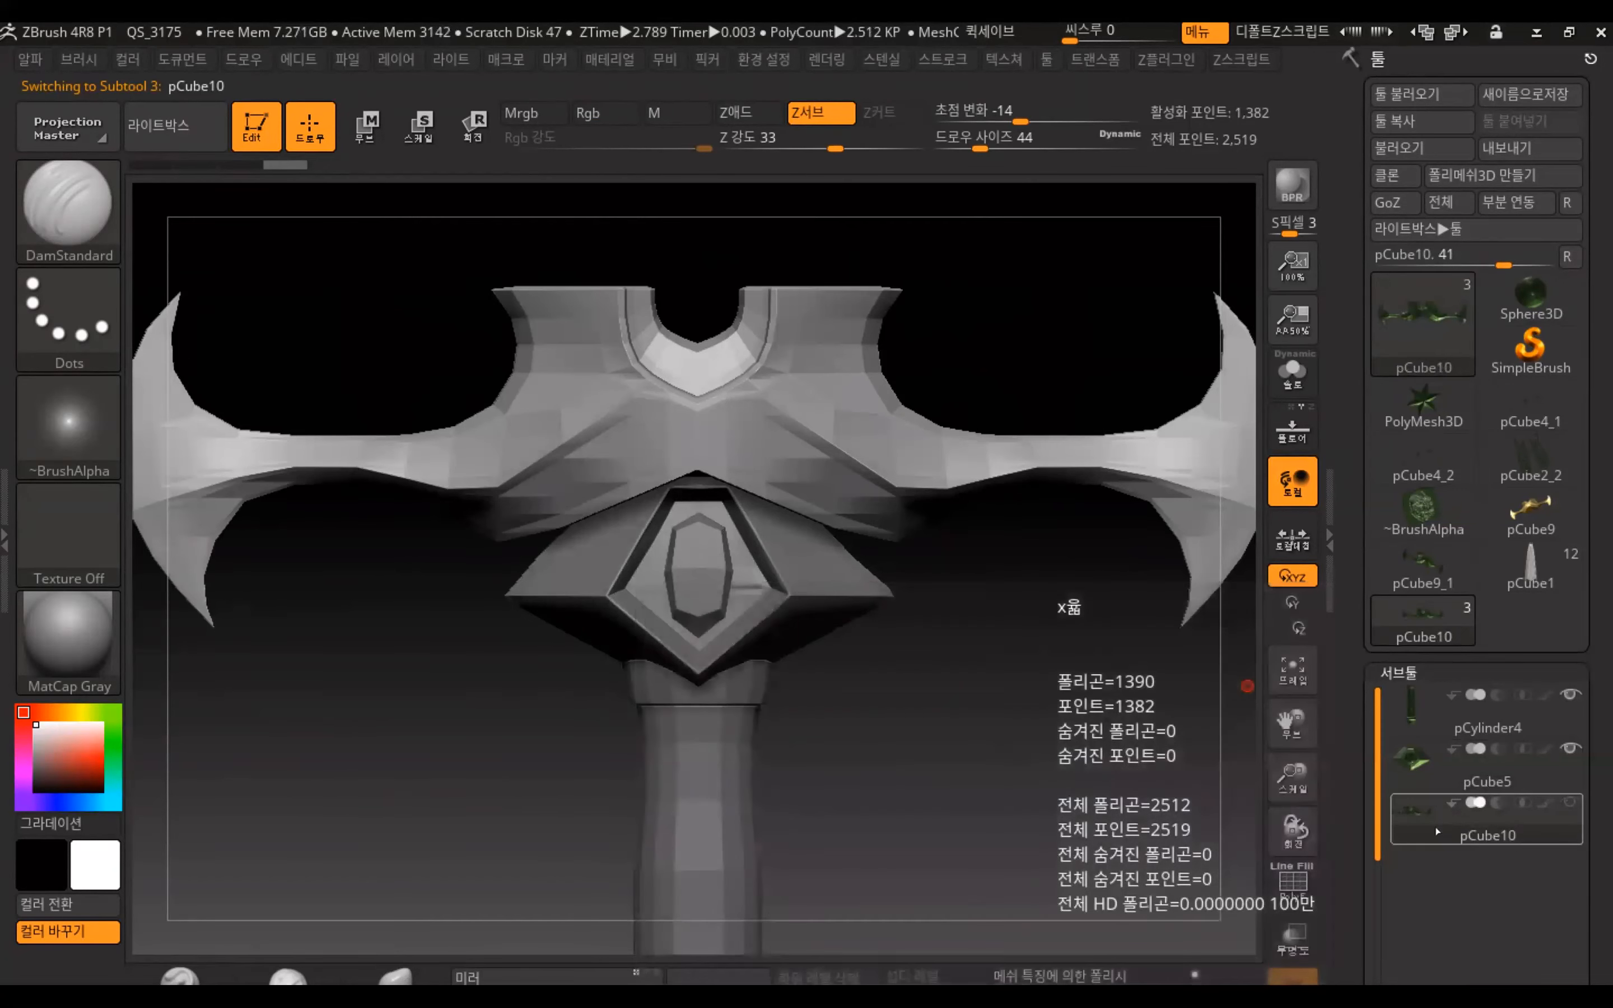
mouse_move(967, 659)
alt+mouse_down()
mouse_move(972, 557)
mouse_move(954, 588)
mouse_move(1008, 587)
mouse_move(1020, 624)
mouse_move(964, 631)
alt+mouse_up()
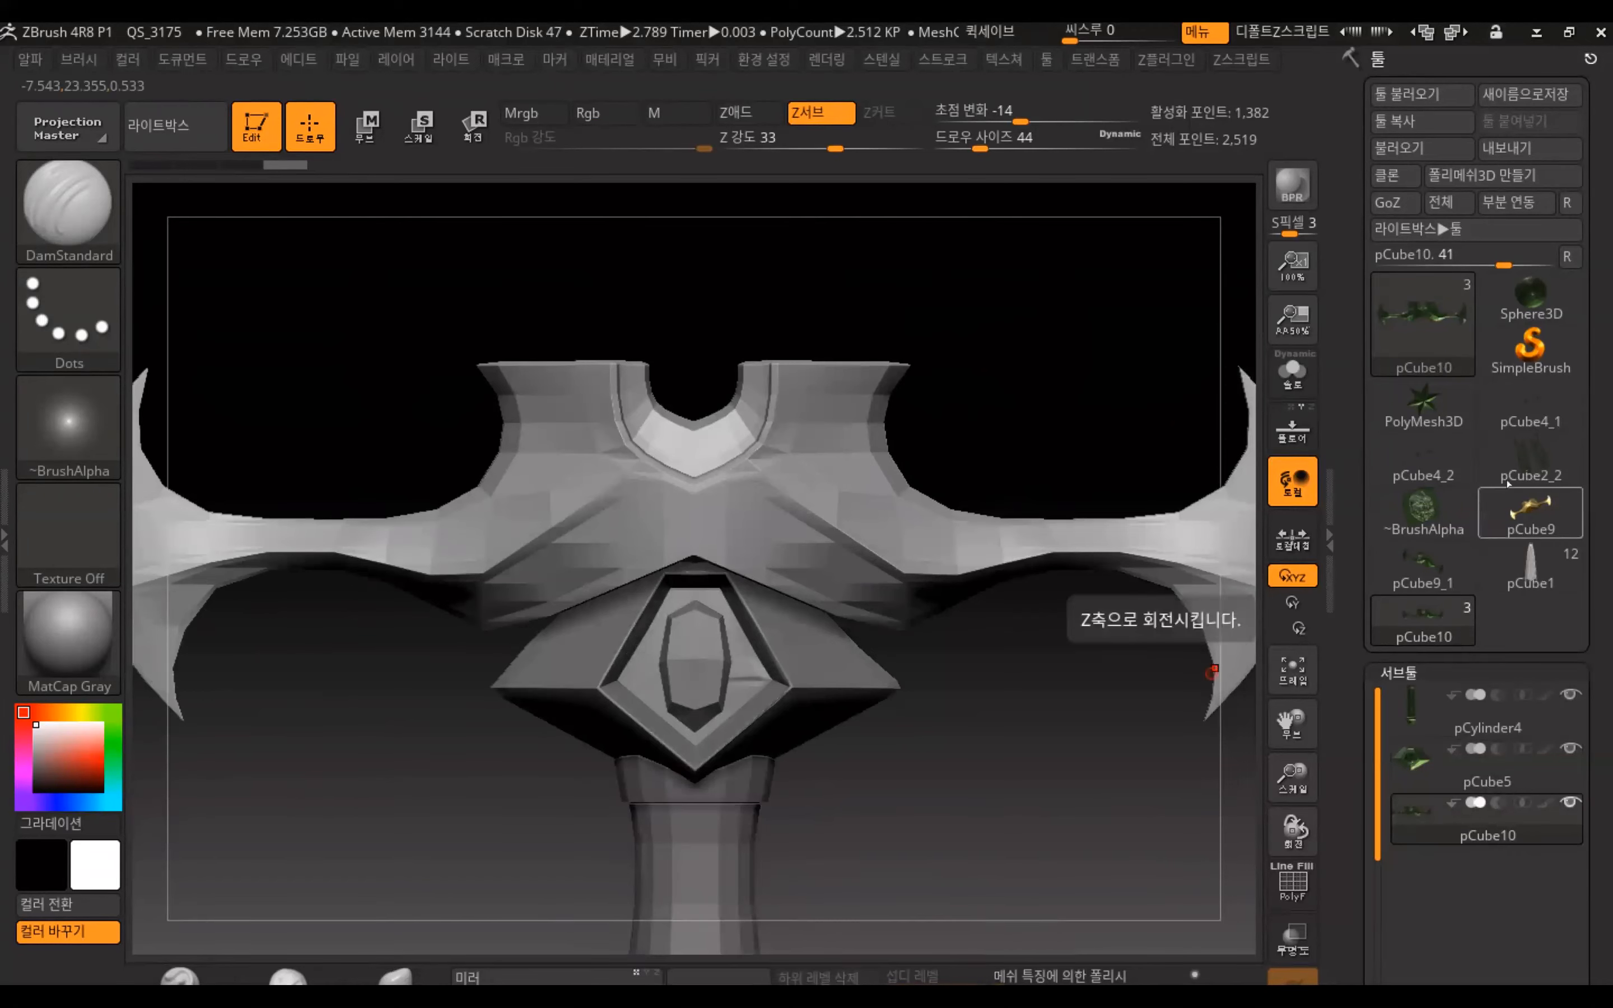
Subdivide the guard subtool pCube10 up to subdivision level 5 with Divide
scroll(1427, 490, down, 10)
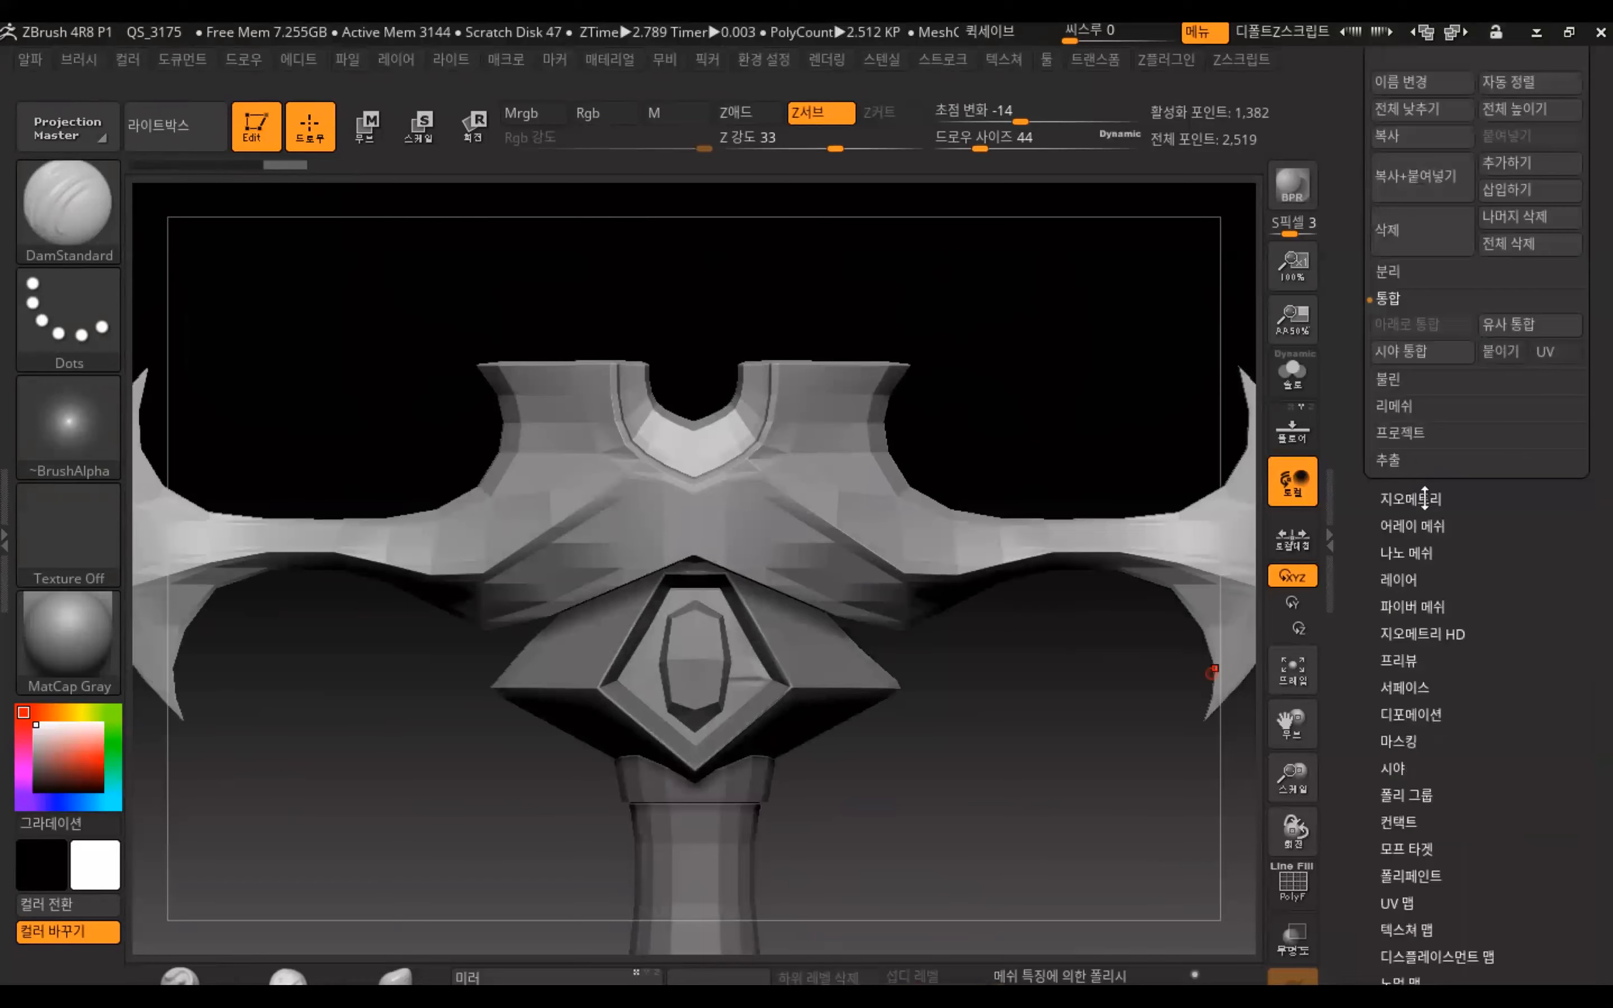
scroll(1424, 498, down, 4)
scroll(1386, 300, up, 8)
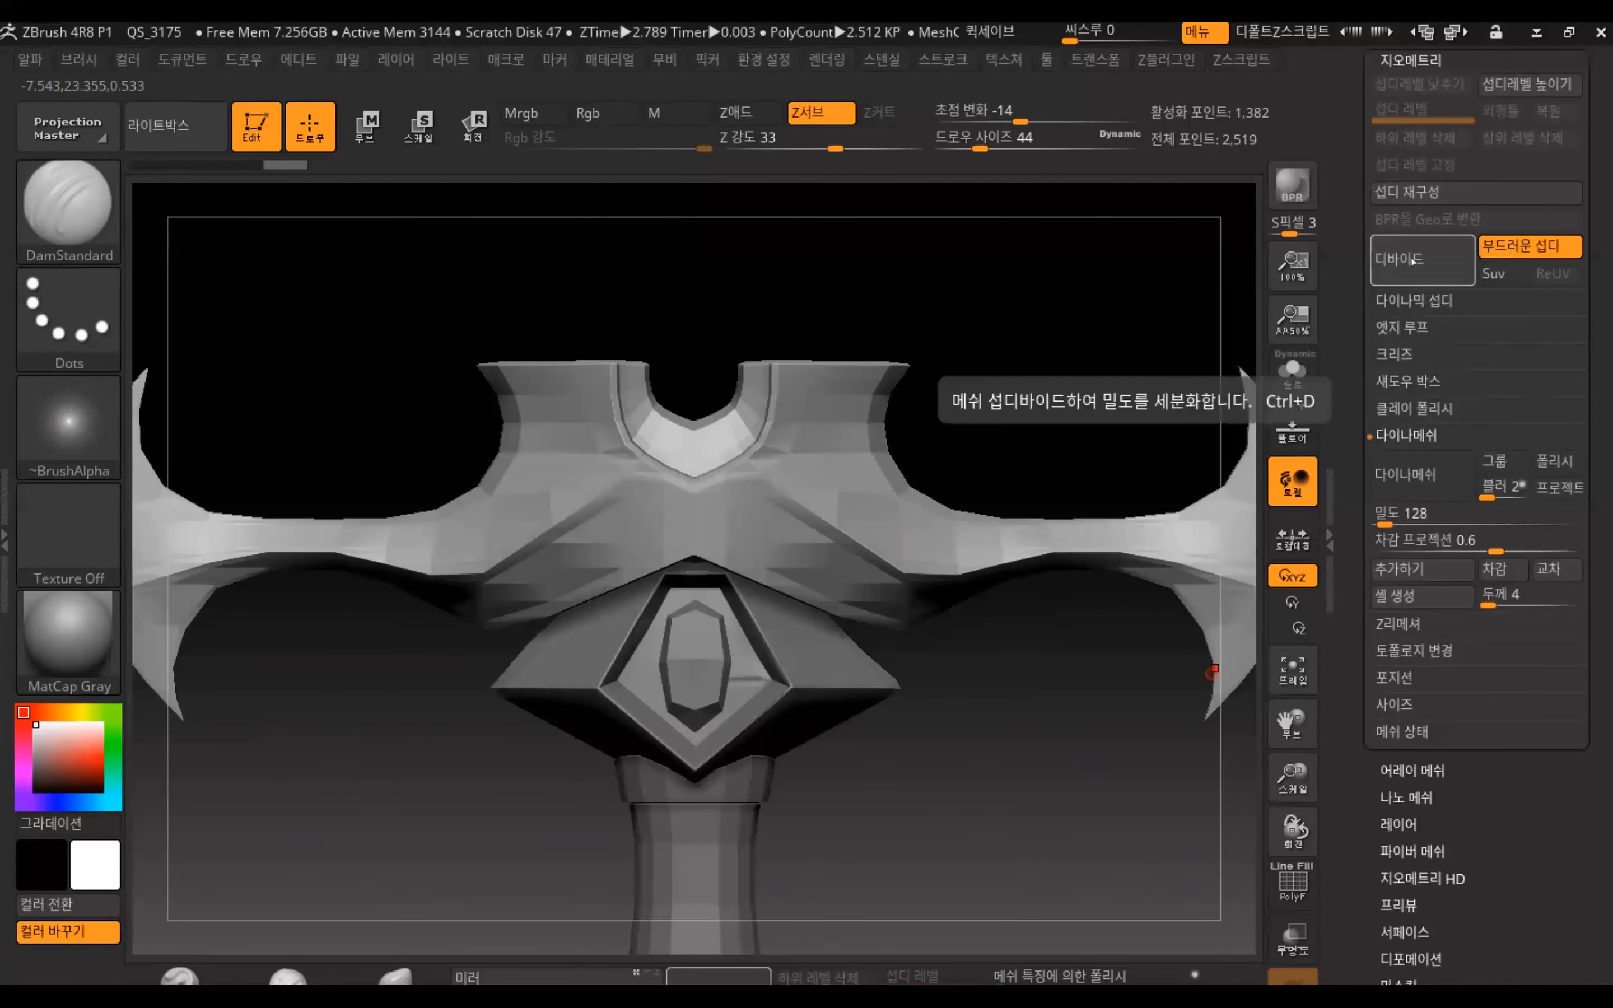
click(1412, 260)
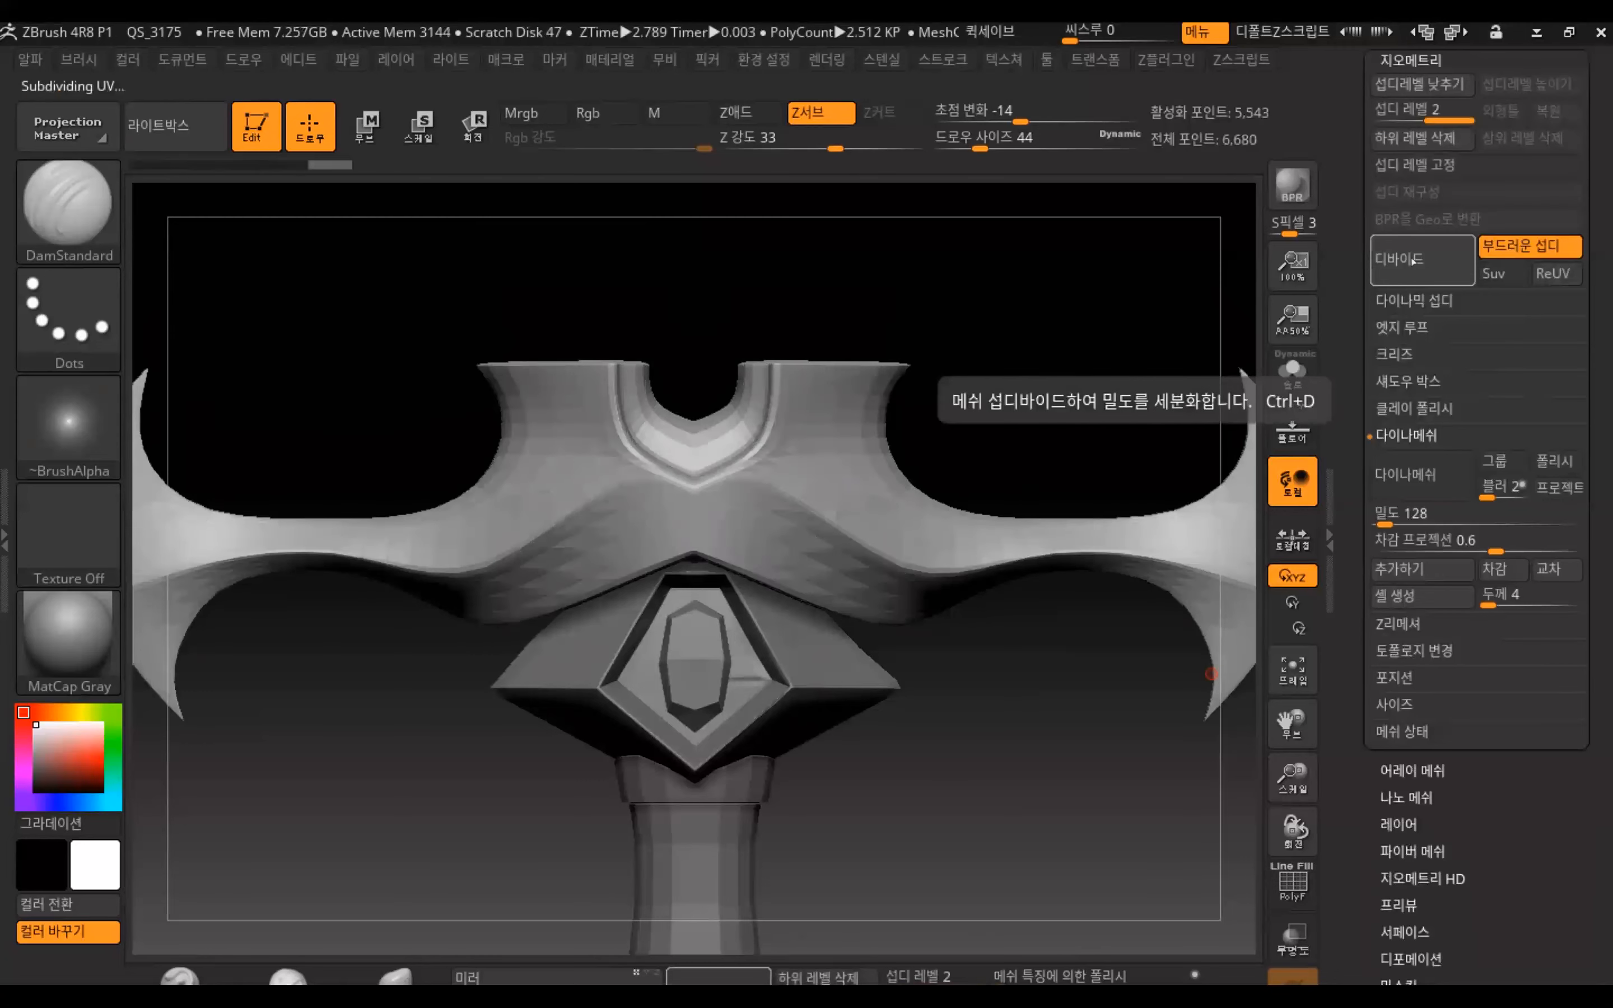
click(1412, 261)
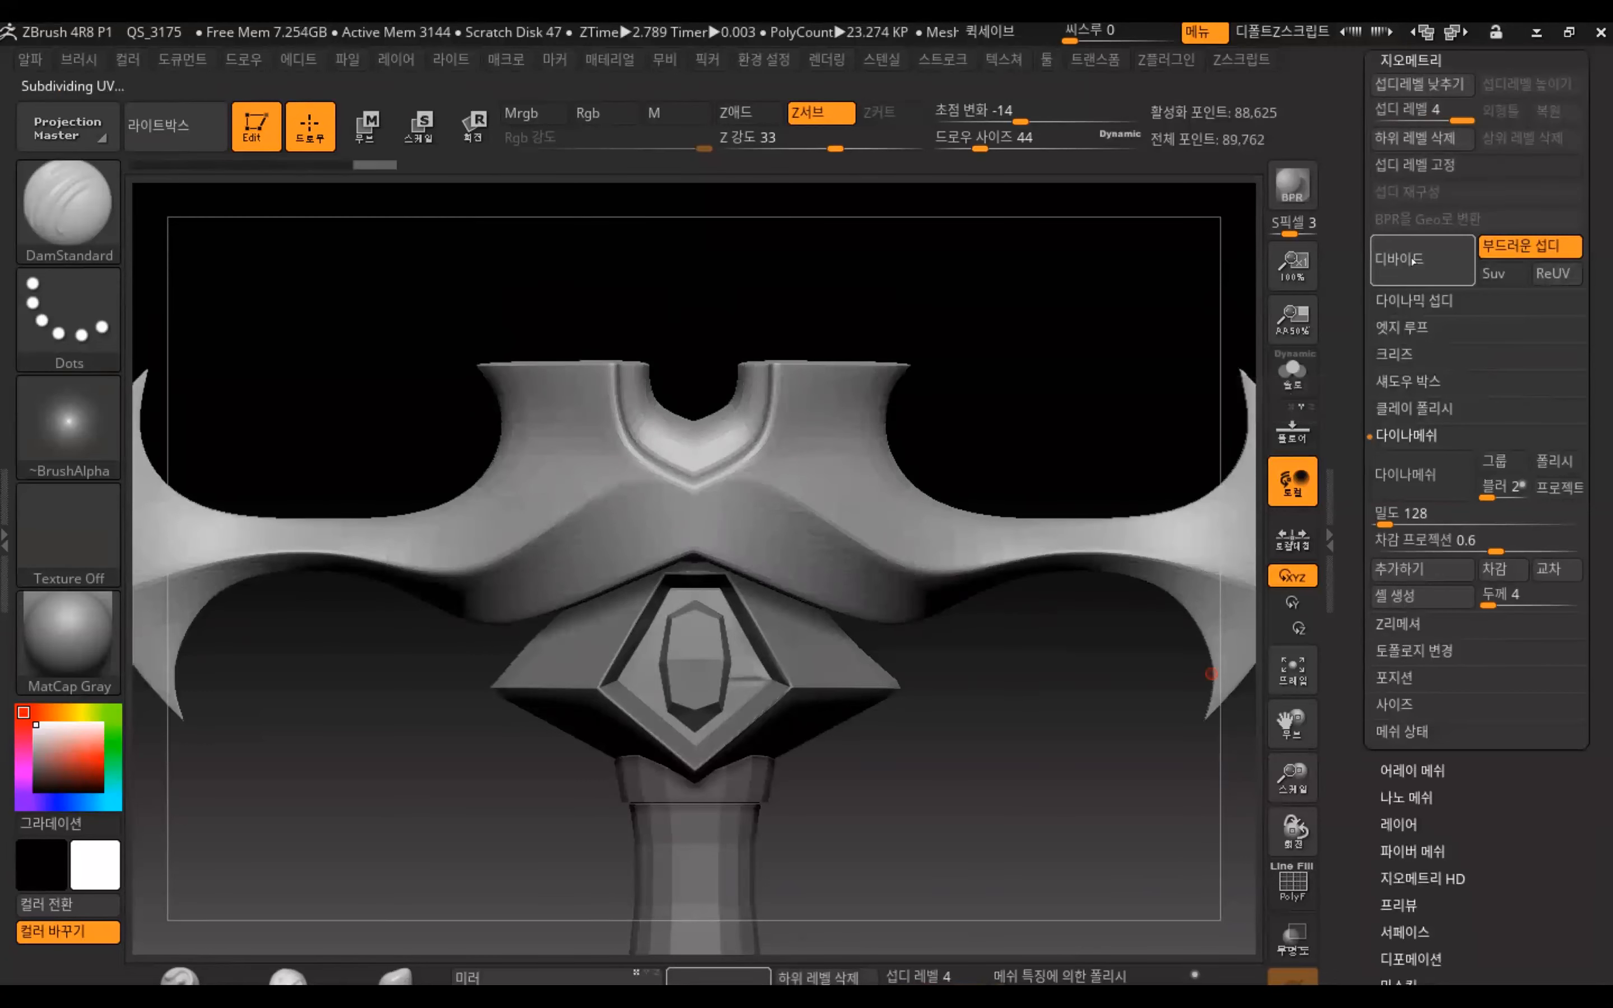
click(1412, 260)
drag(1350, 194, 1368, 505)
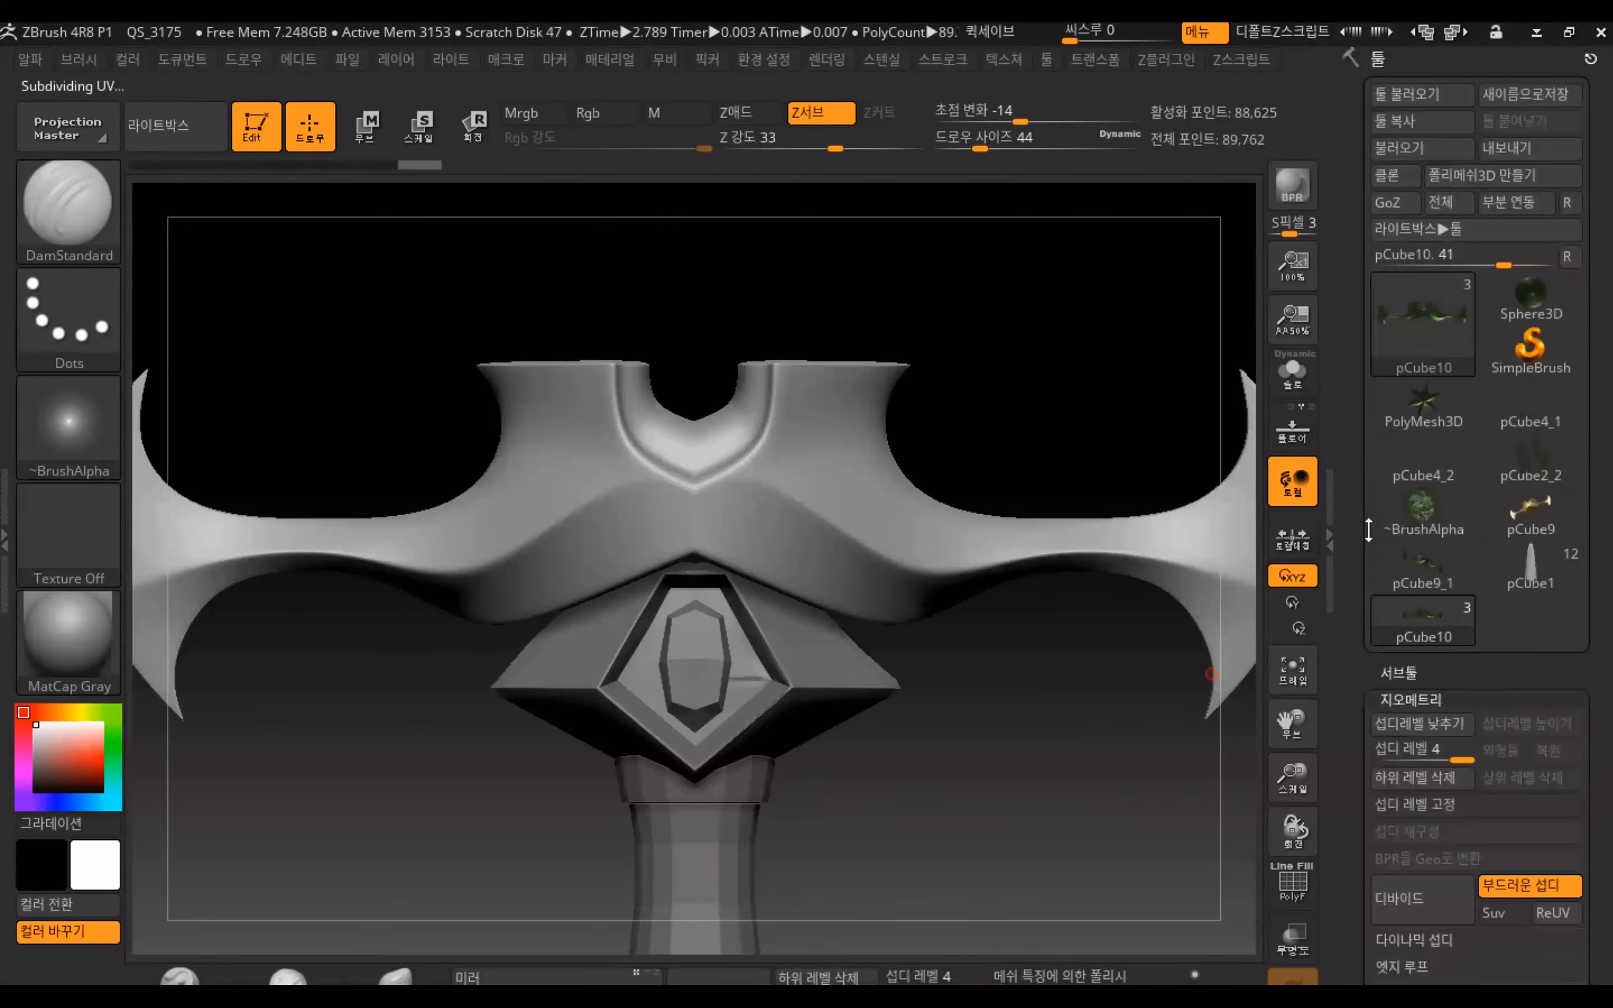
mouse_move(1420, 230)
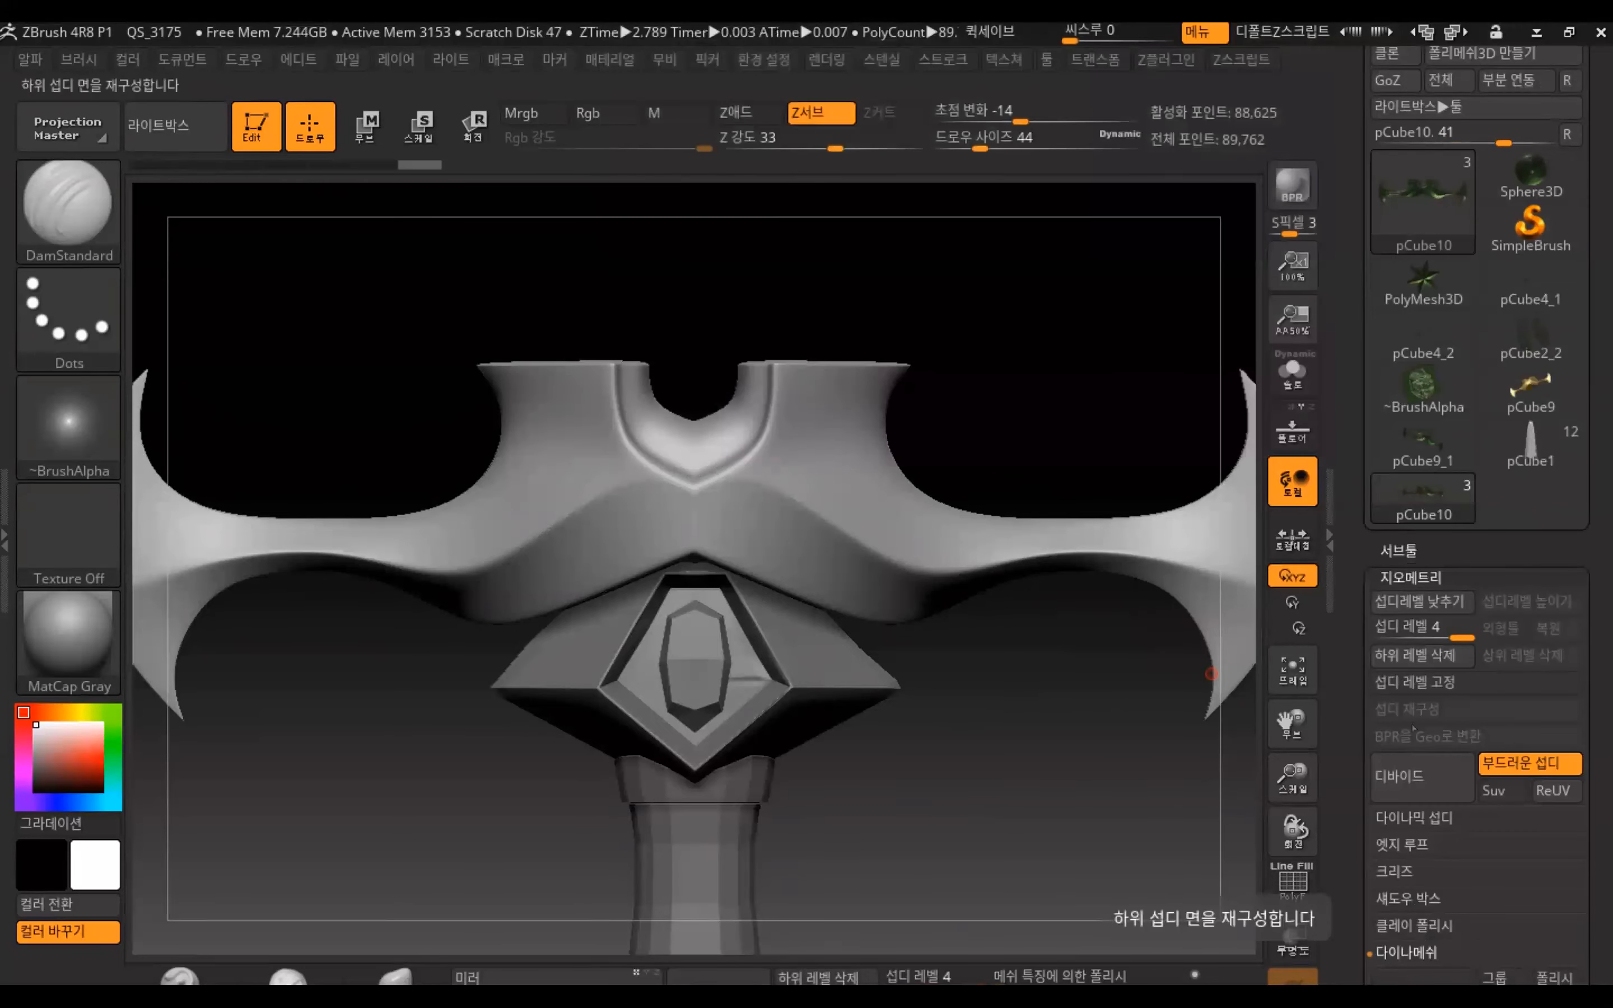
click(1422, 789)
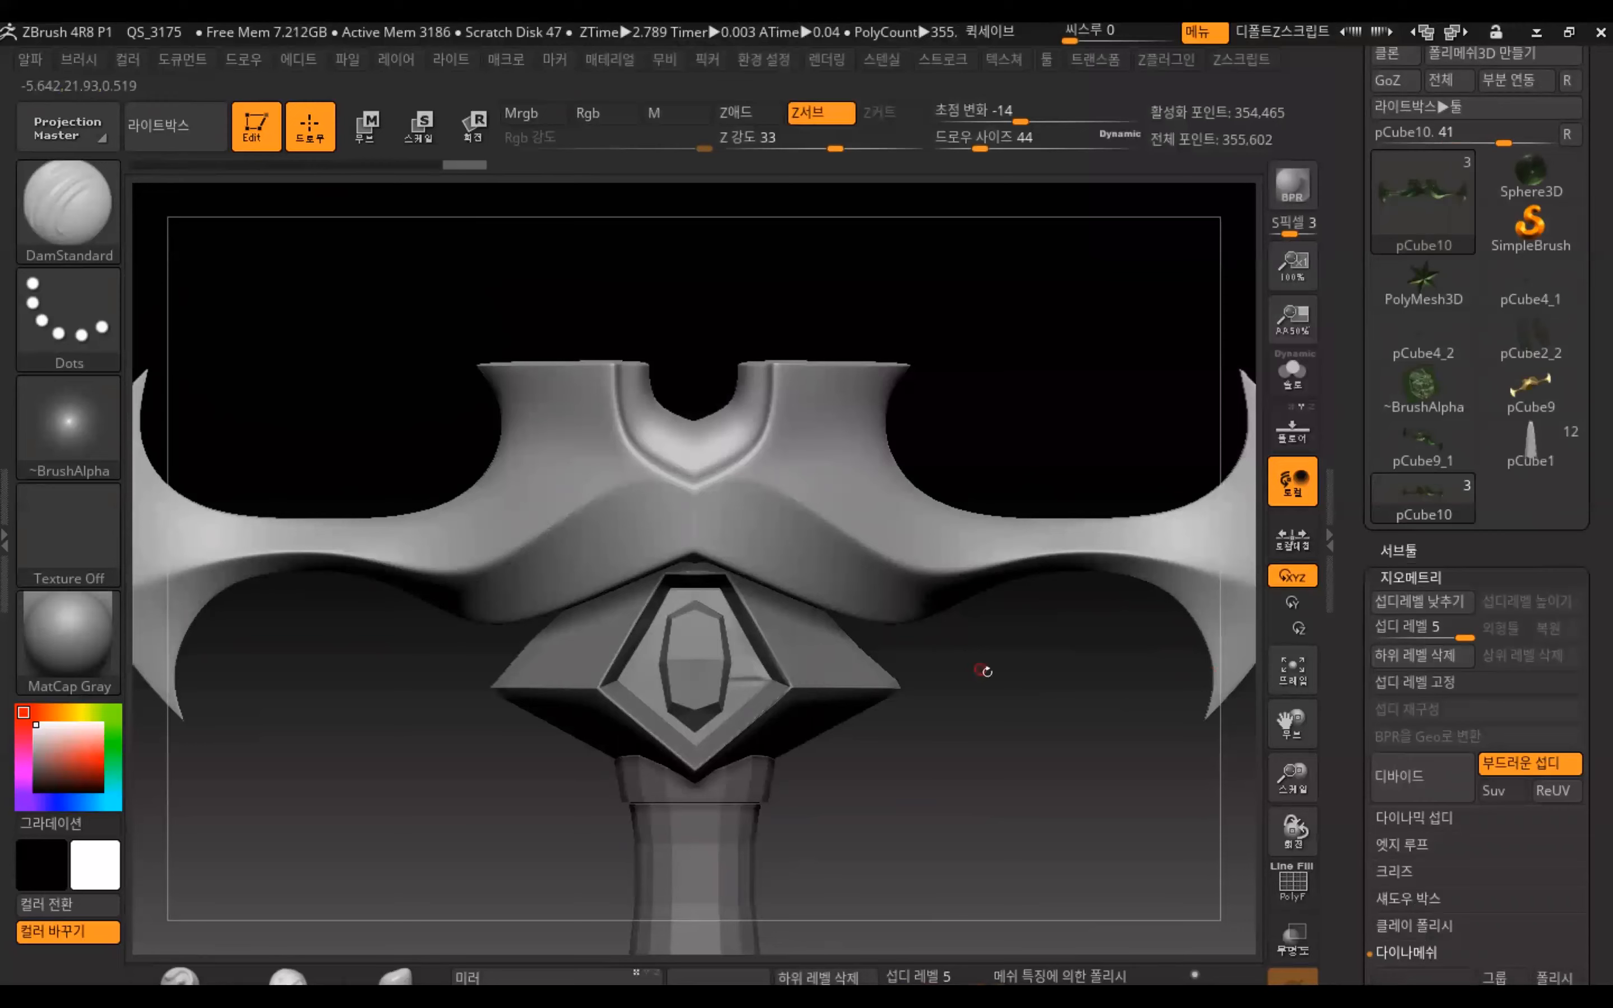
Switch to the Standard brush for working on the front of the guard
alt+drag(983, 670, 986, 882)
alt+drag(1053, 661, 1141, 399)
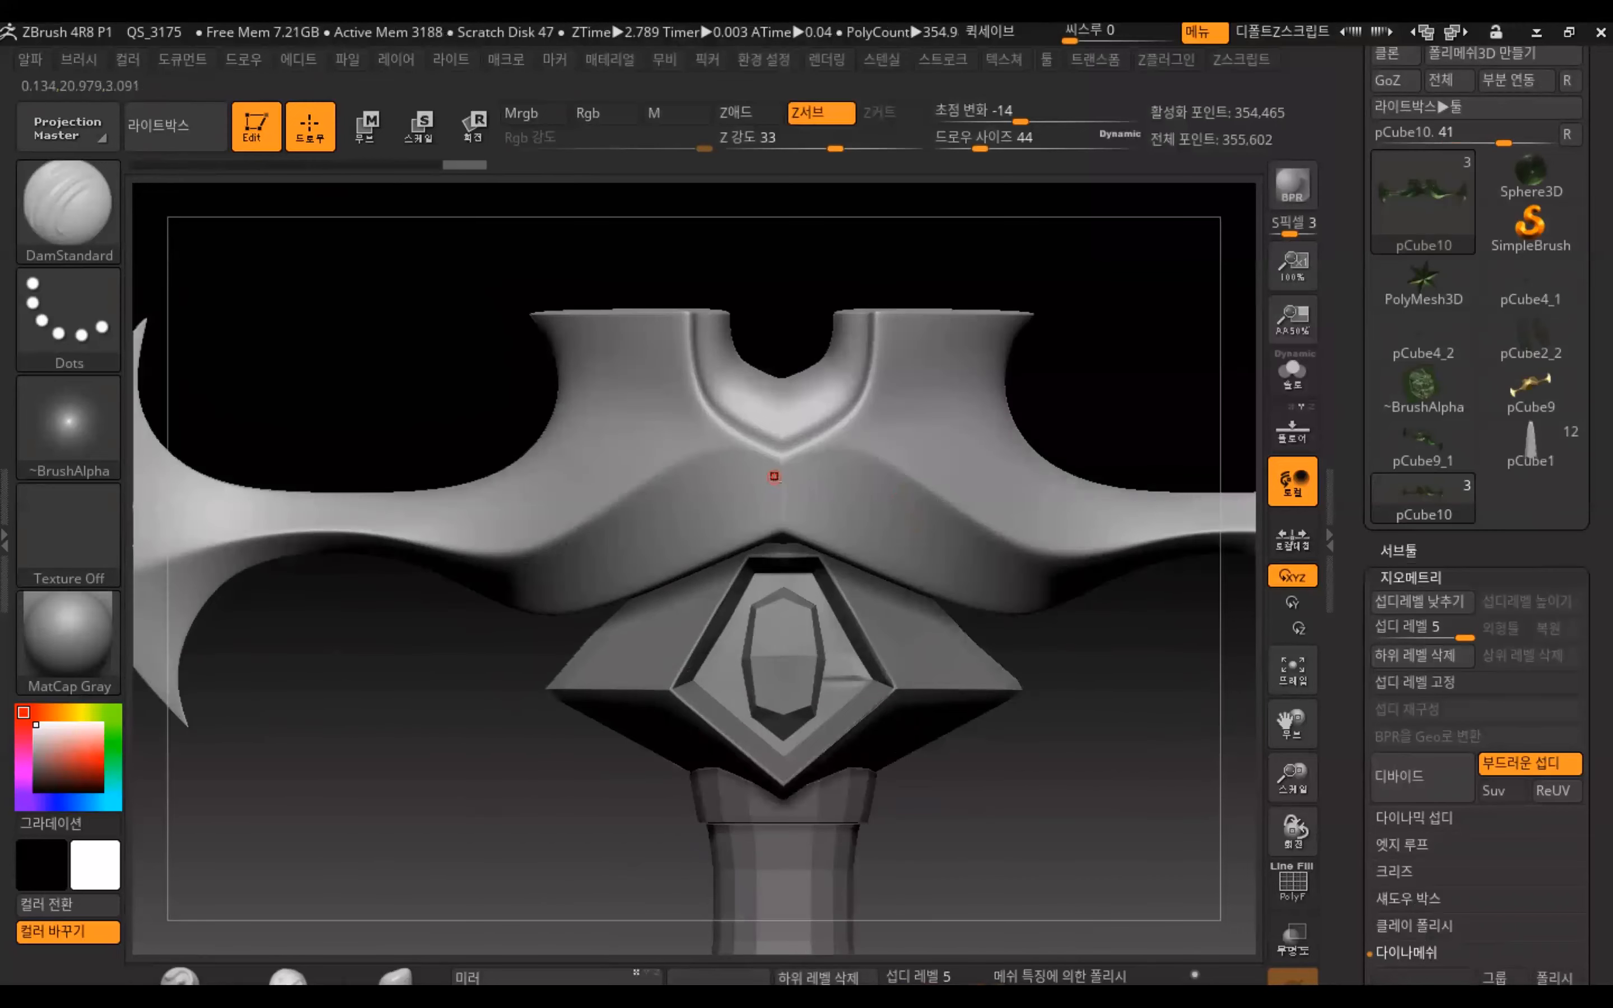
mouse_move(298, 752)
alt+mouse_down()
mouse_move(424, 714)
mouse_move(299, 712)
alt+mouse_up()
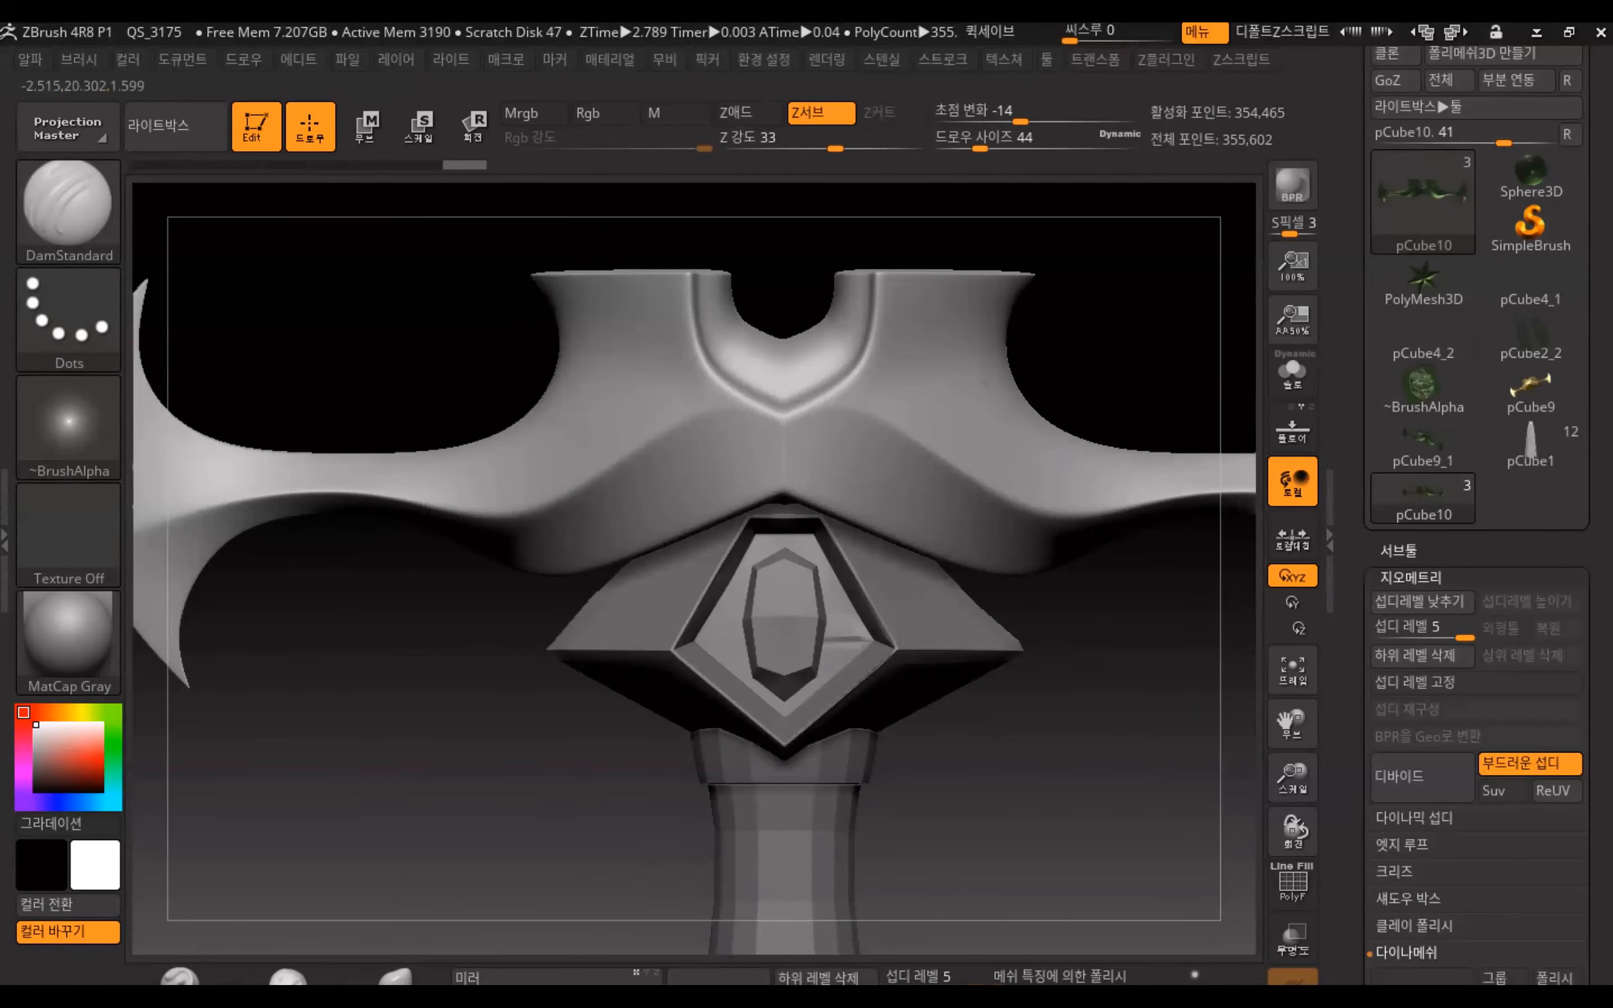
mouse_move(1133, 361)
mouse_down()
mouse_move(1133, 346)
mouse_move(1146, 357)
mouse_move(1122, 476)
mouse_move(1030, 354)
mouse_move(1052, 498)
mouse_move(1066, 318)
mouse_up()
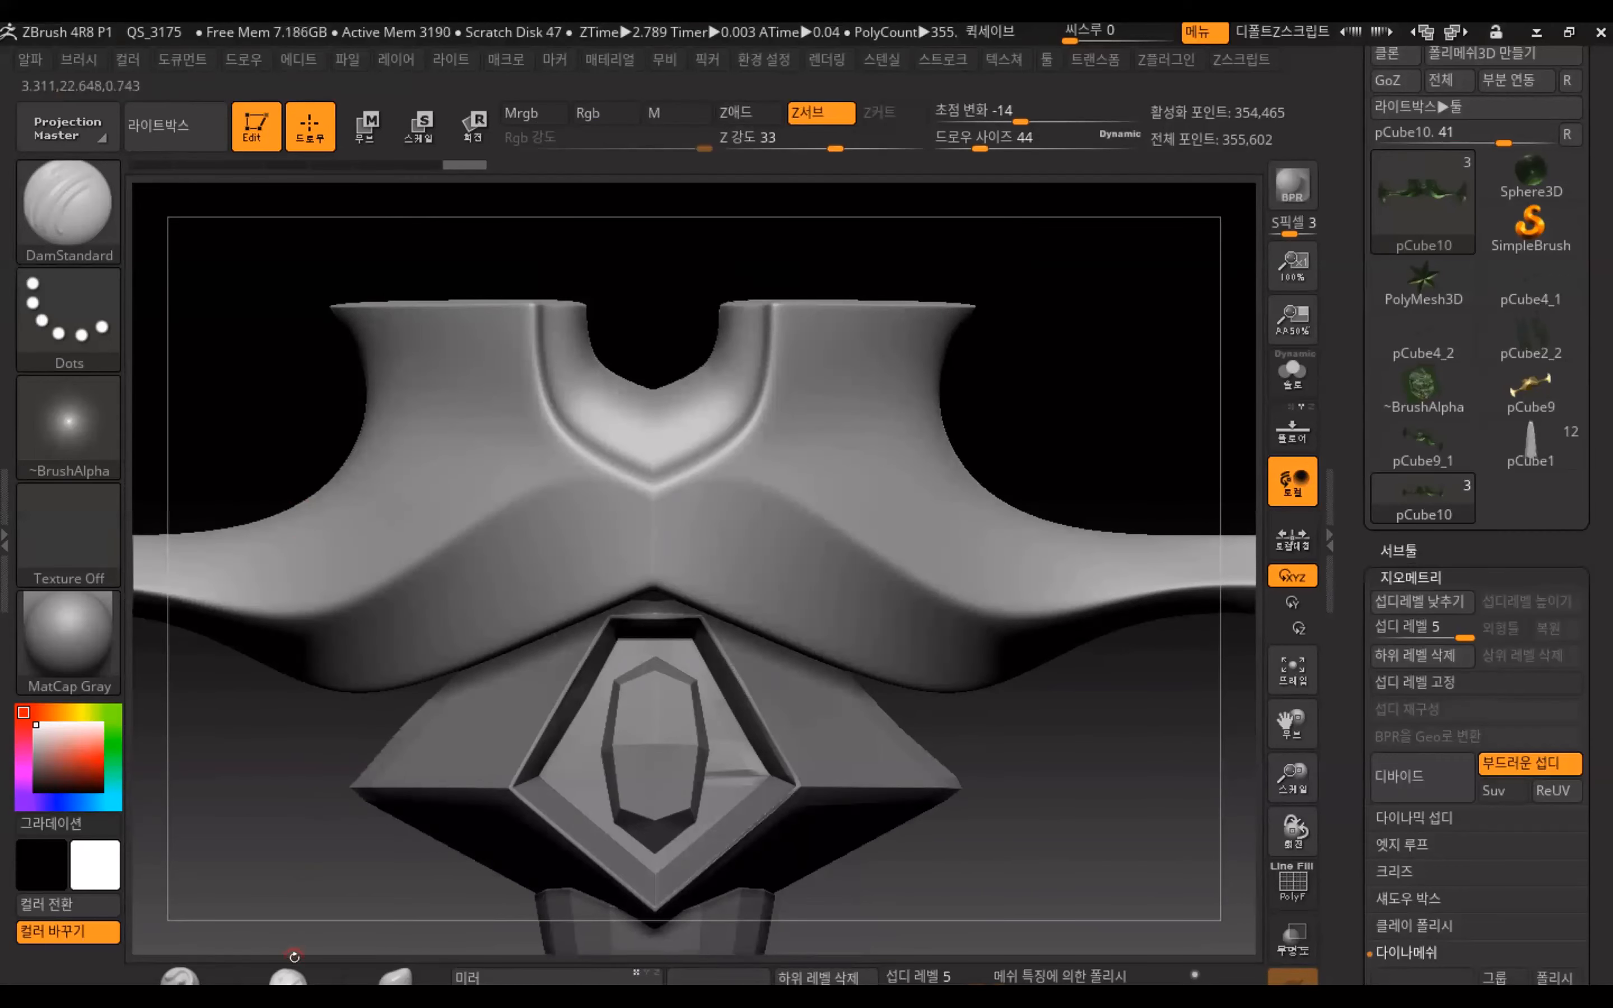
click(180, 977)
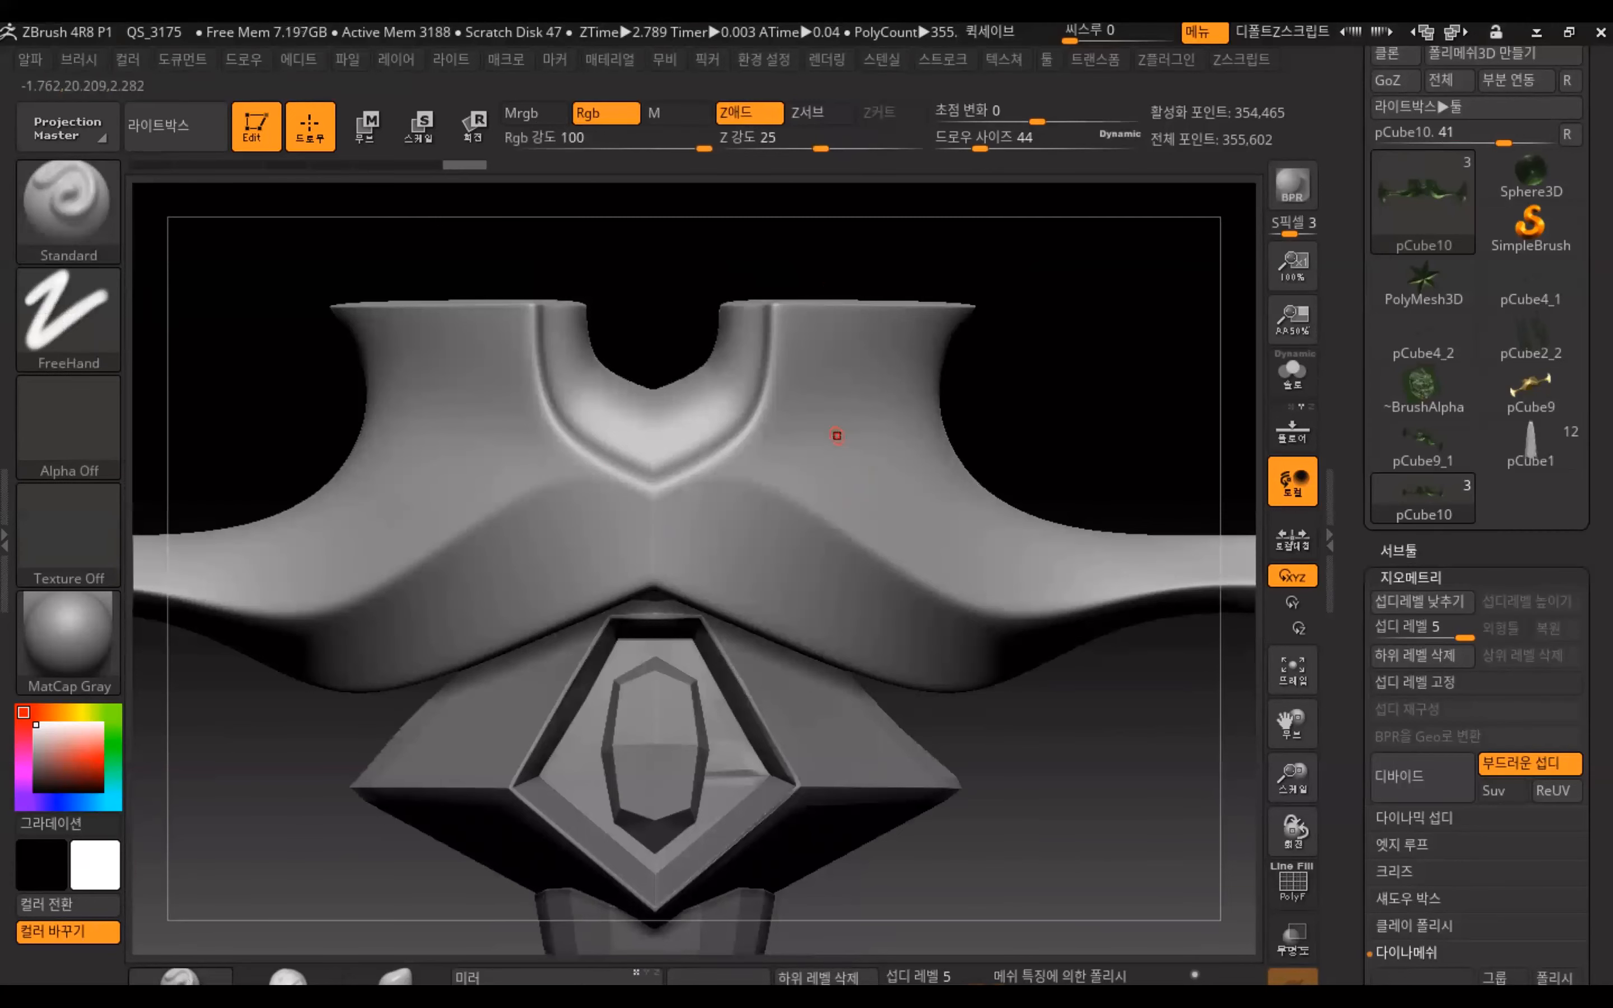
Try painting a small mirrored mask beside the guard's central notch and undo it
key(ctrl)
mouse_move(807, 423)
ctrl+mouse_down()
mouse_move(800, 453)
mouse_move(841, 447)
mouse_move(811, 443)
mouse_move(809, 421)
mouse_move(847, 463)
ctrl+mouse_up()
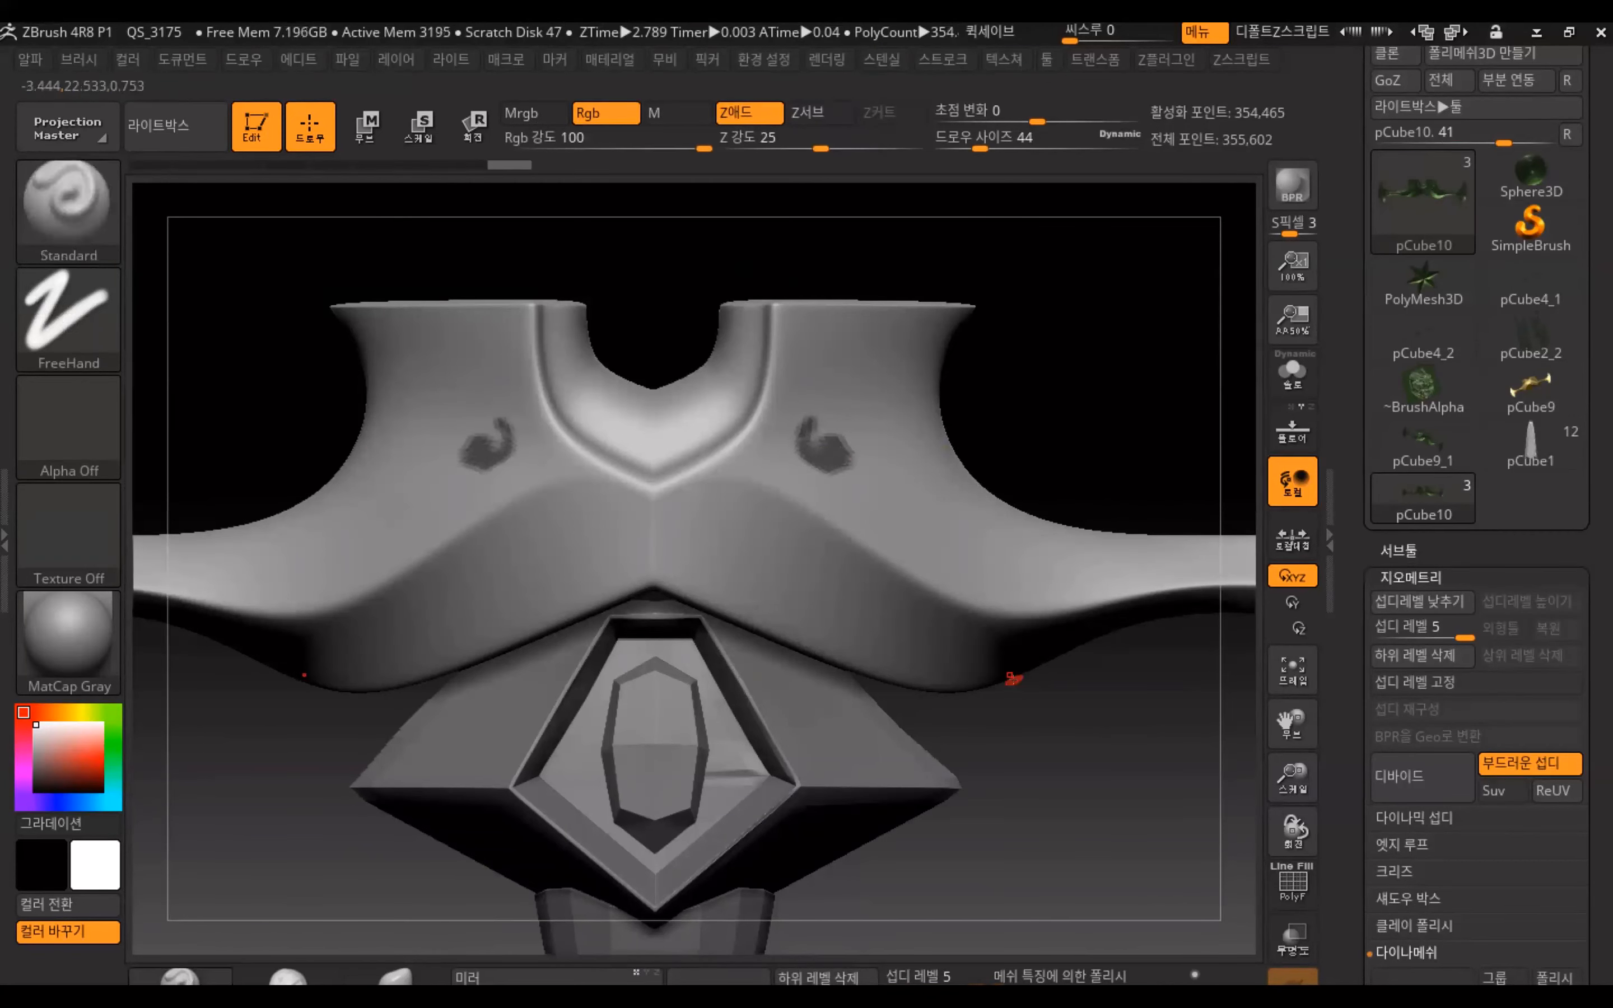
key(ctrl+z)
Subdivide the guard to level 6 and paint two joined teardrop-shaped scroll masks mirrored beside the central notch
click(1431, 787)
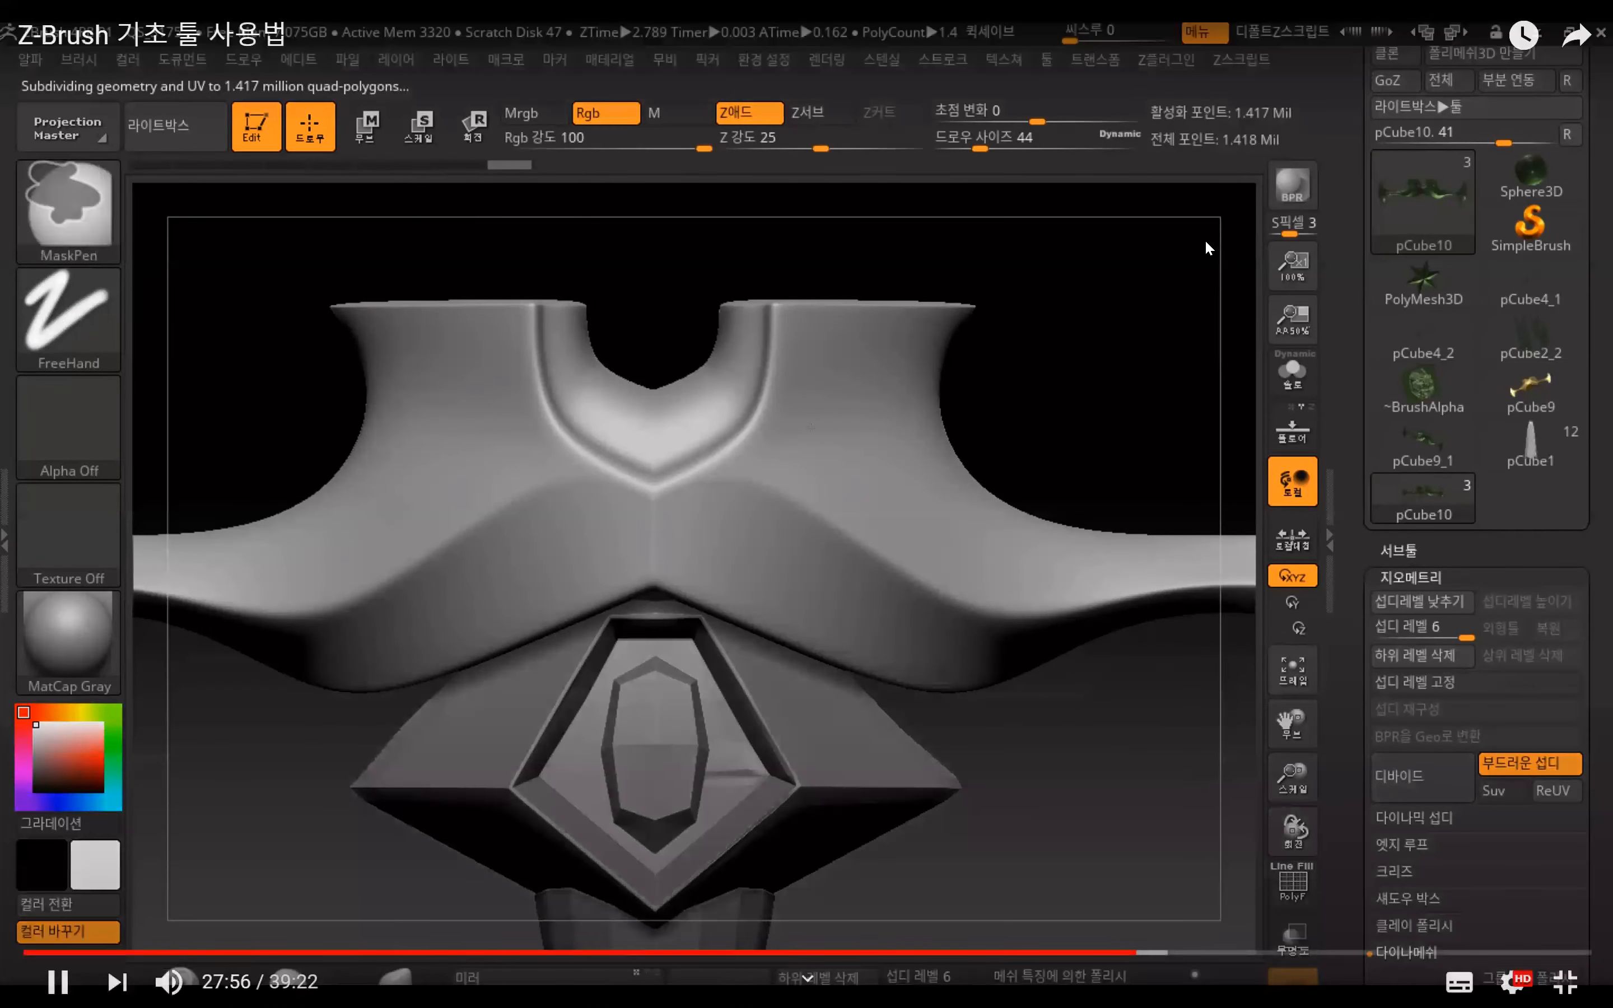
ctrl+drag(809, 425, 829, 488)
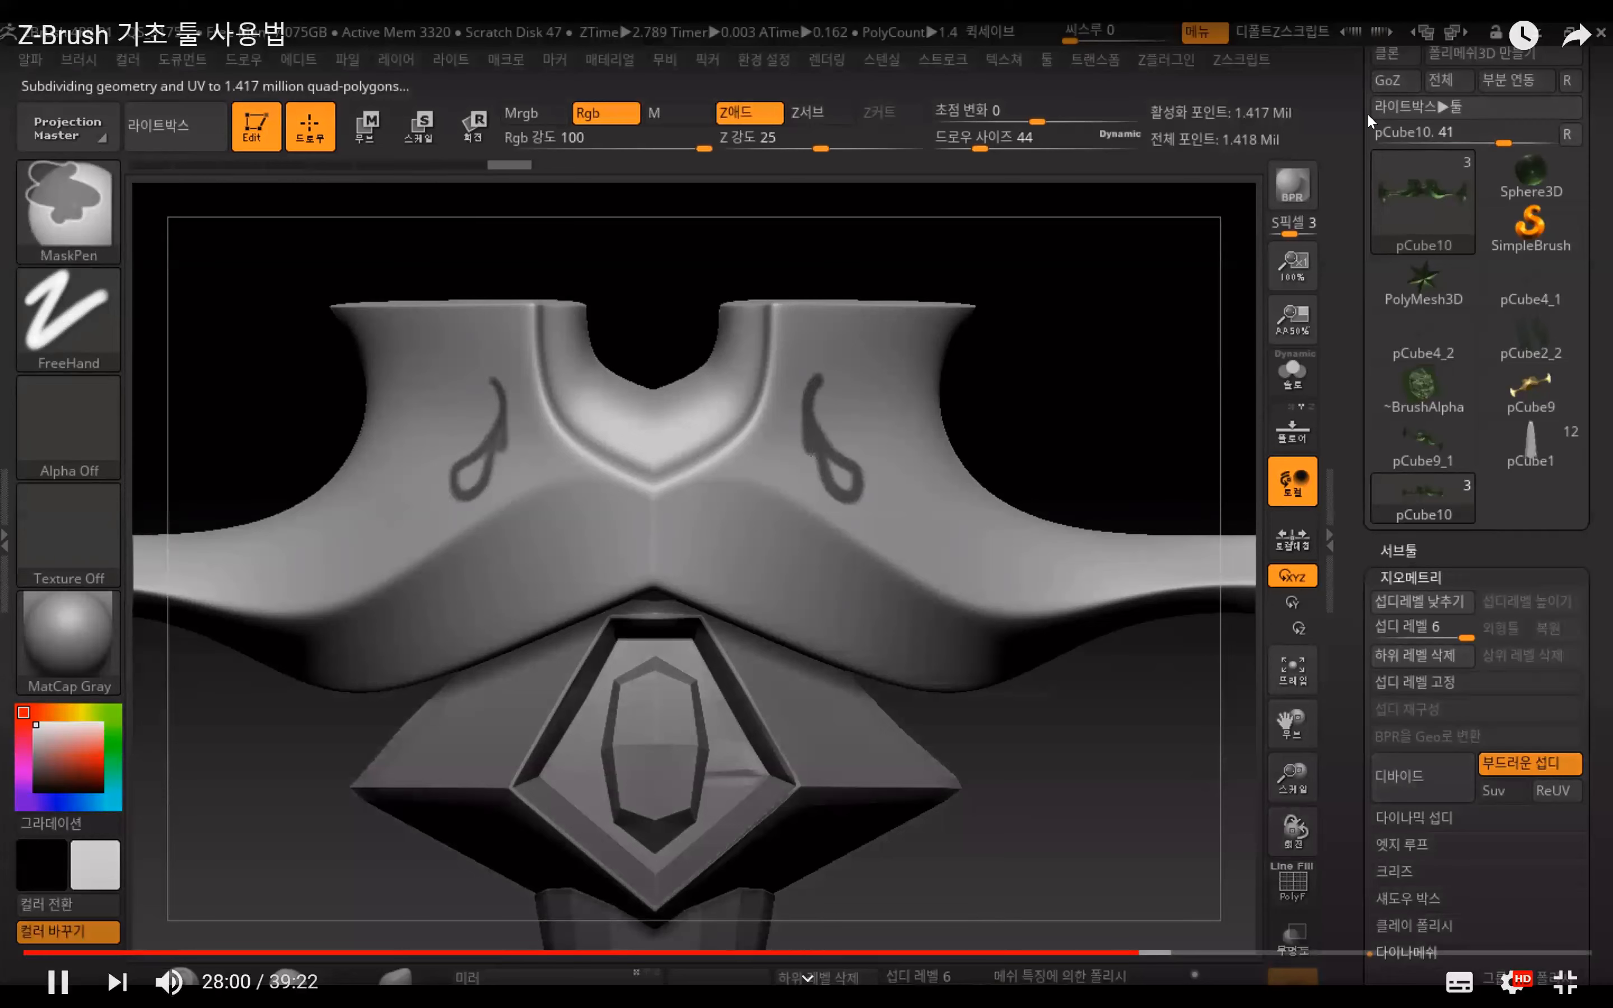
ctrl+drag(837, 472, 845, 484)
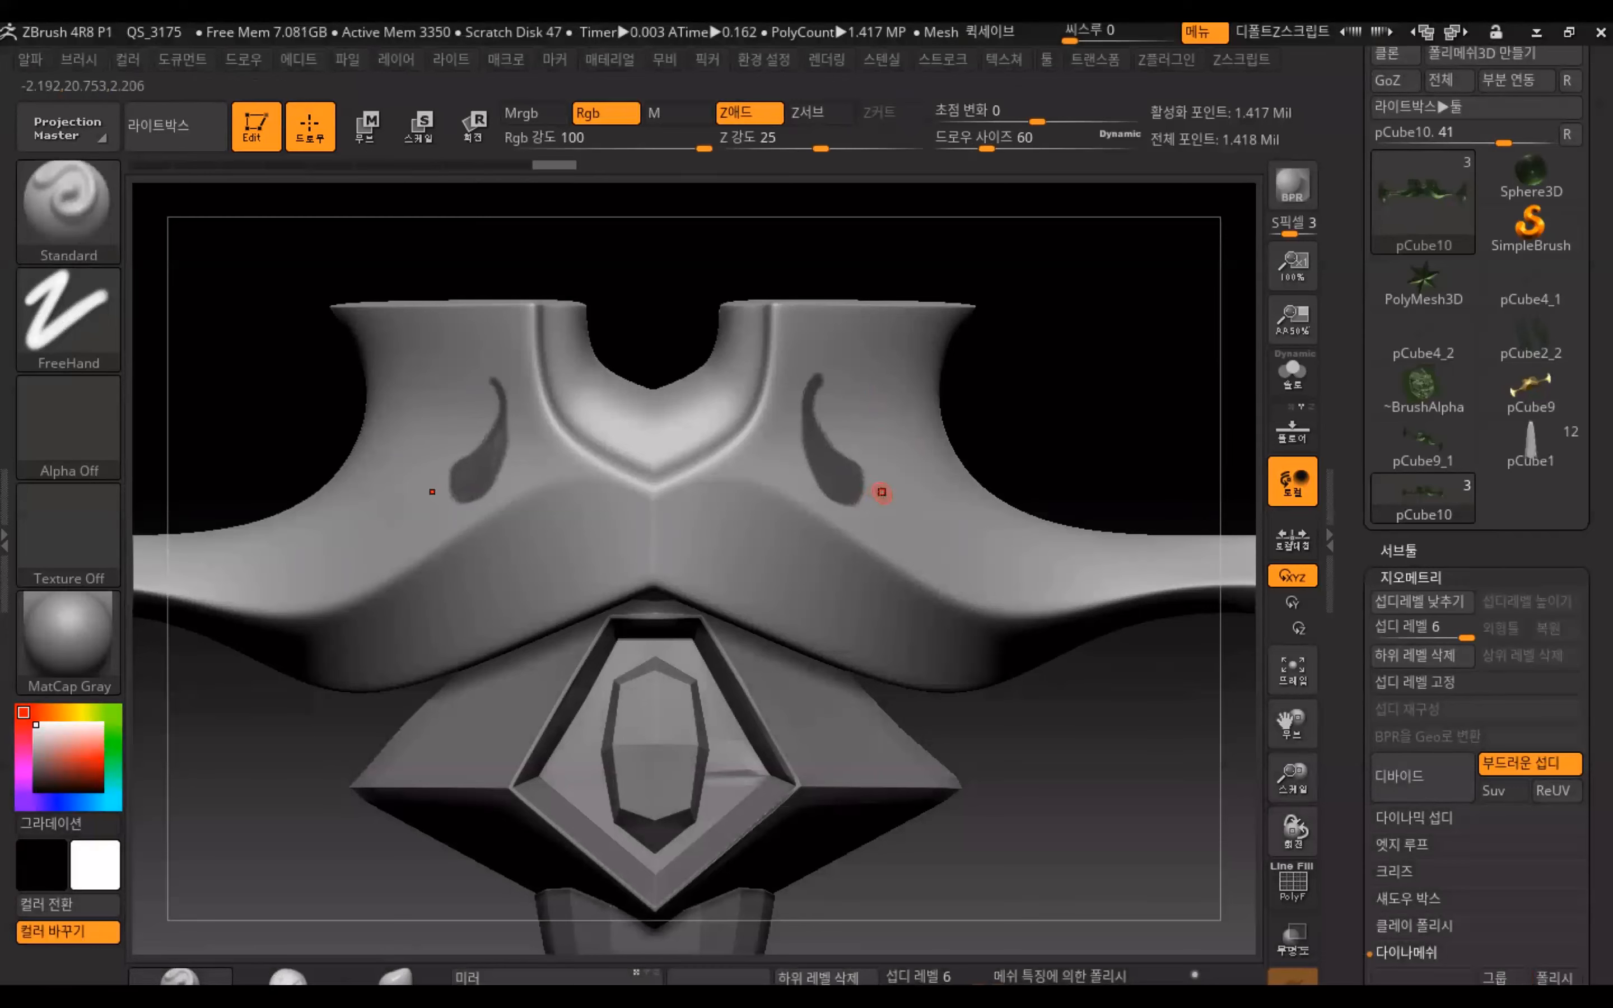
key(ctrl)
mouse_move(838, 460)
ctrl+mouse_down()
mouse_move(879, 435)
mouse_move(908, 498)
mouse_move(922, 483)
ctrl+mouse_up()
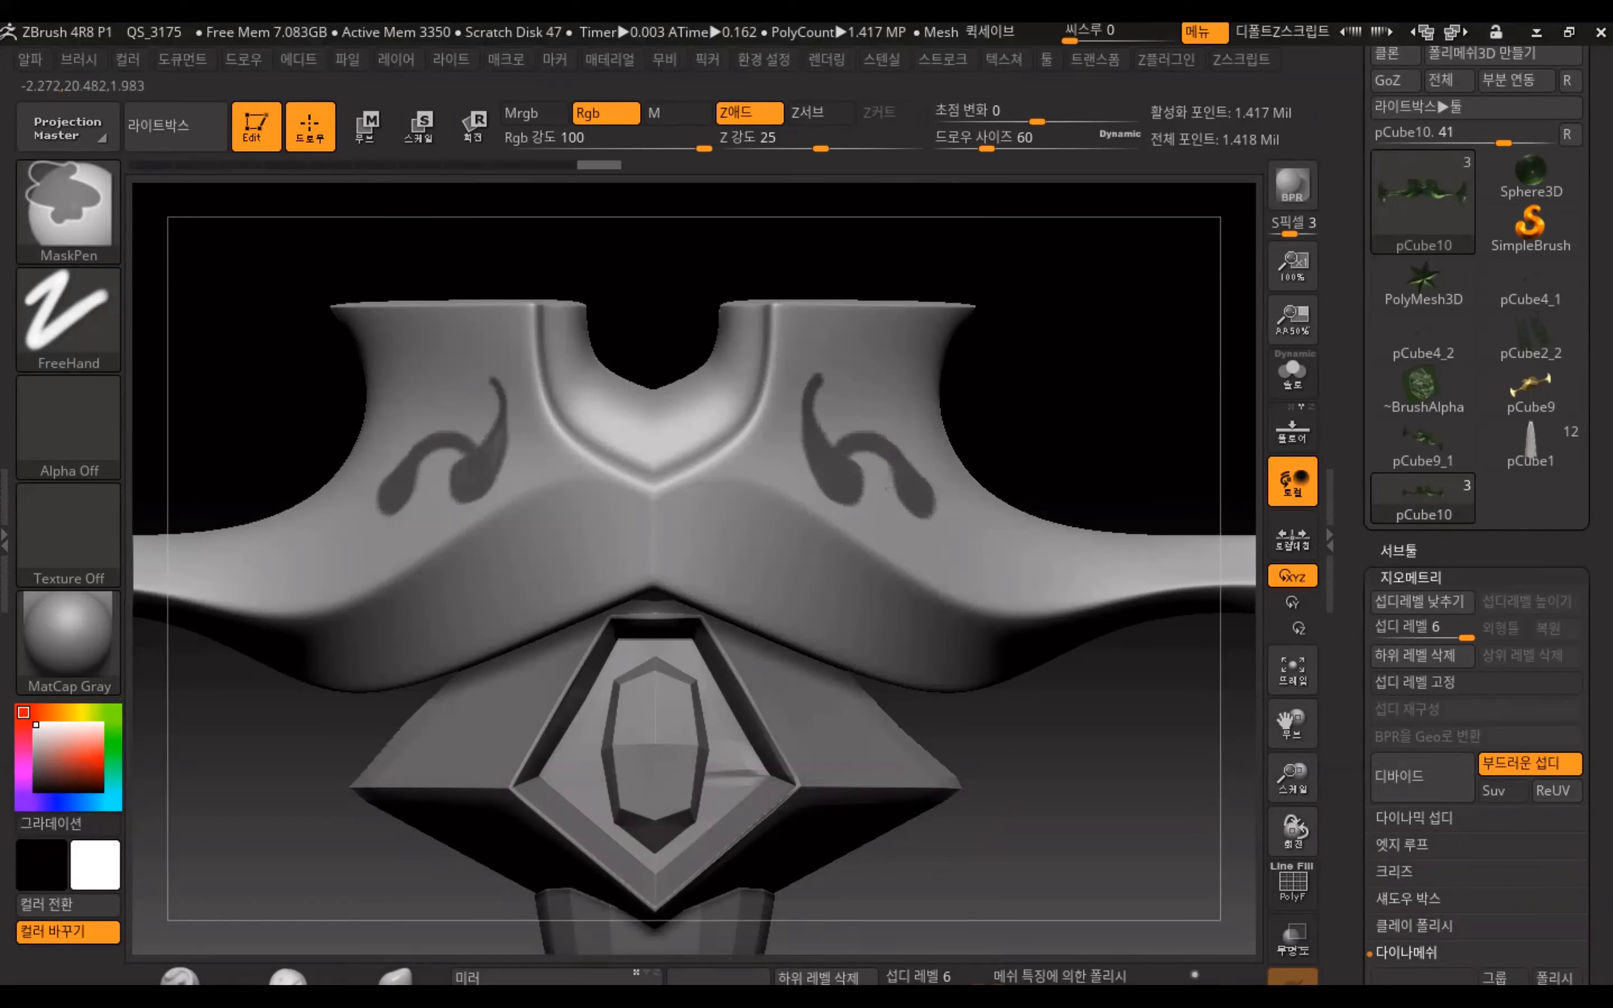
Sharpen the scroll mask and extend it with a curling vine branch running outward along both arms of the guard
ctrl+click(888, 475)
ctrl+drag(888, 476, 901, 536)
key(ctrl+z)
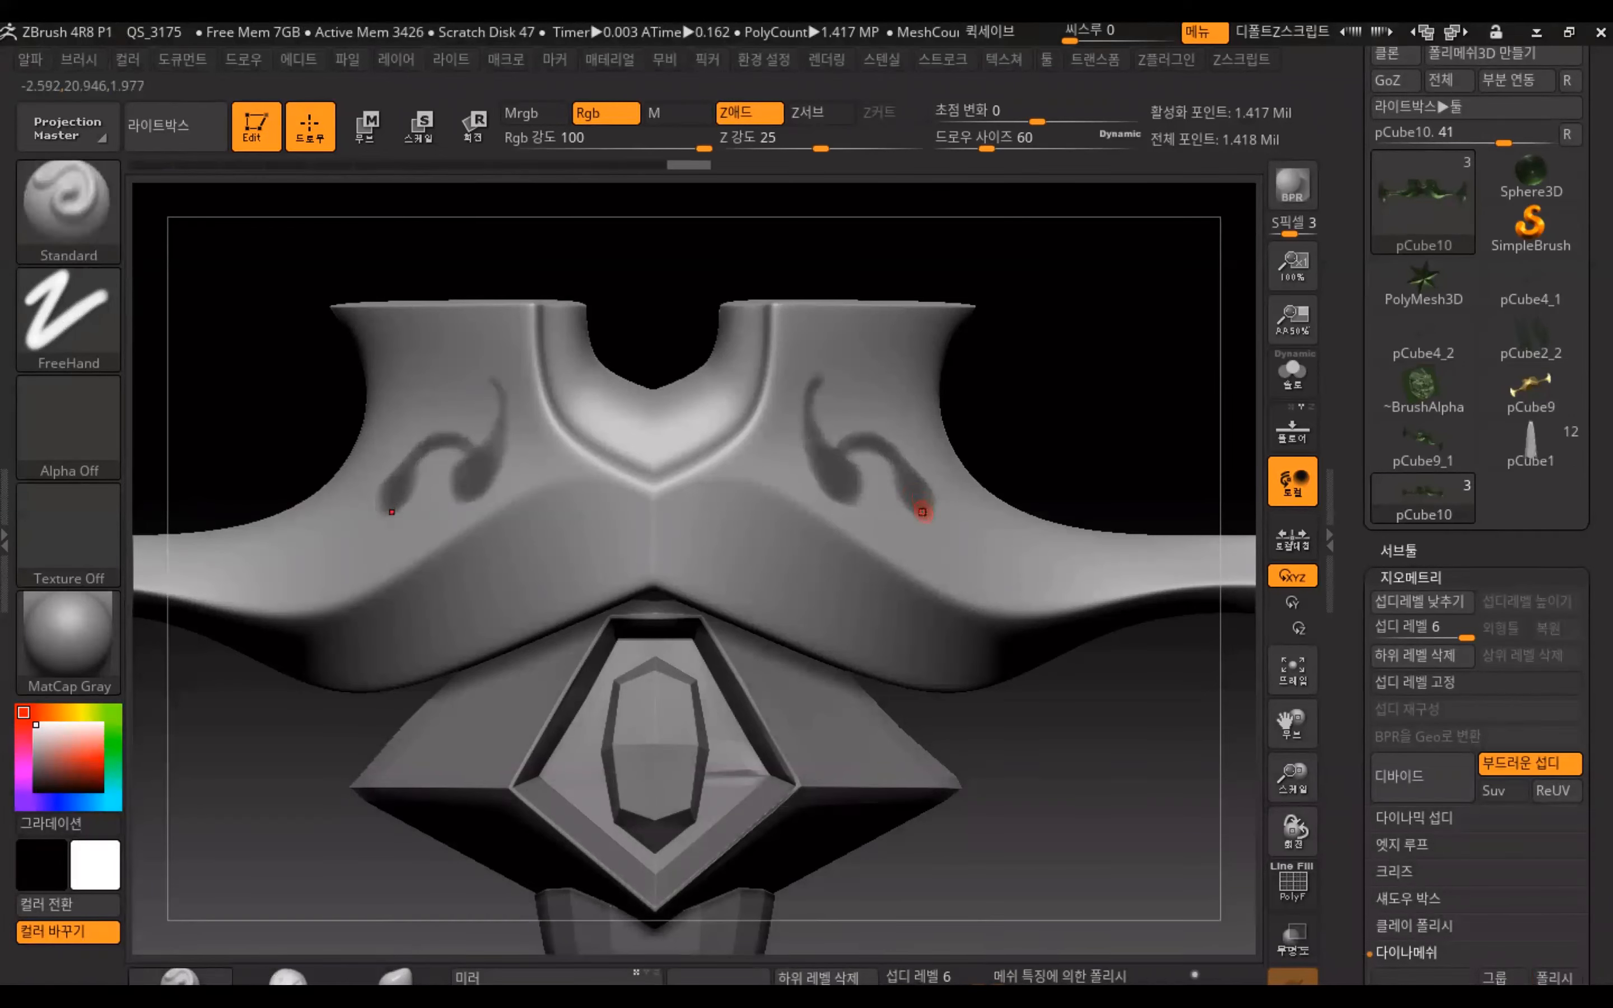
ctrl+alt+click(902, 484)
mouse_move(886, 459)
ctrl+mouse_down()
mouse_move(912, 557)
mouse_move(1081, 572)
mouse_move(1076, 554)
ctrl+mouse_up()
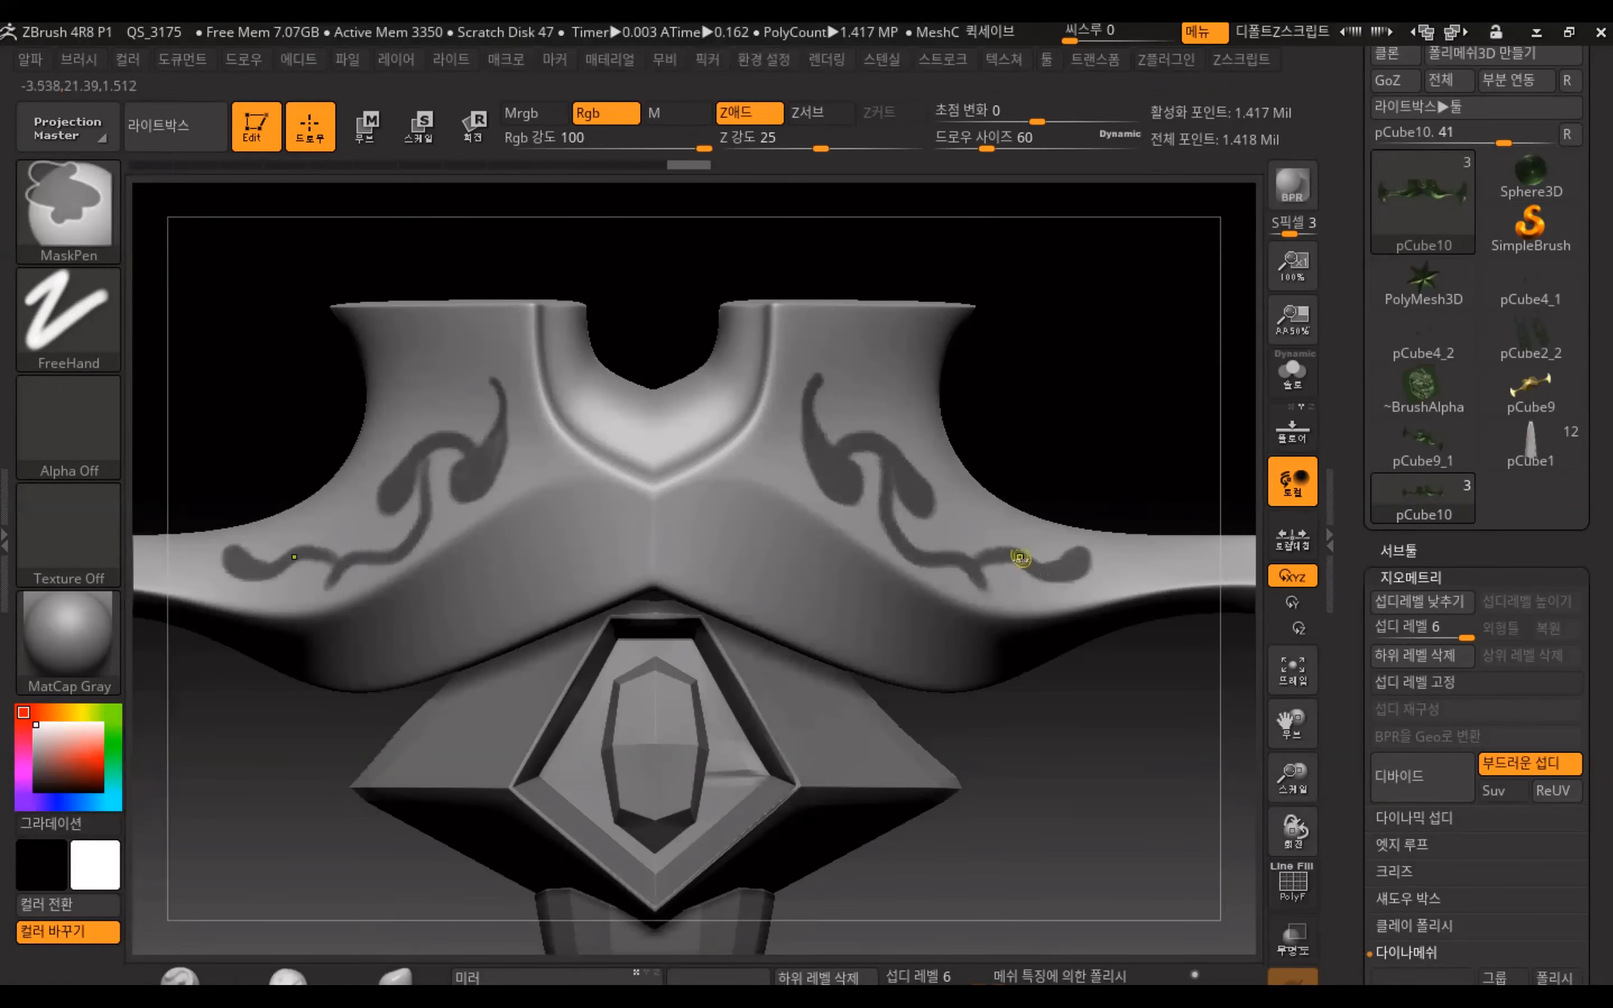
Paint a rounded end on the lower vine branch and add another mirrored branch above it to the guard's mask
mouse_move(987, 595)
ctrl+mouse_down()
mouse_move(1008, 596)
mouse_move(988, 586)
ctrl+mouse_up()
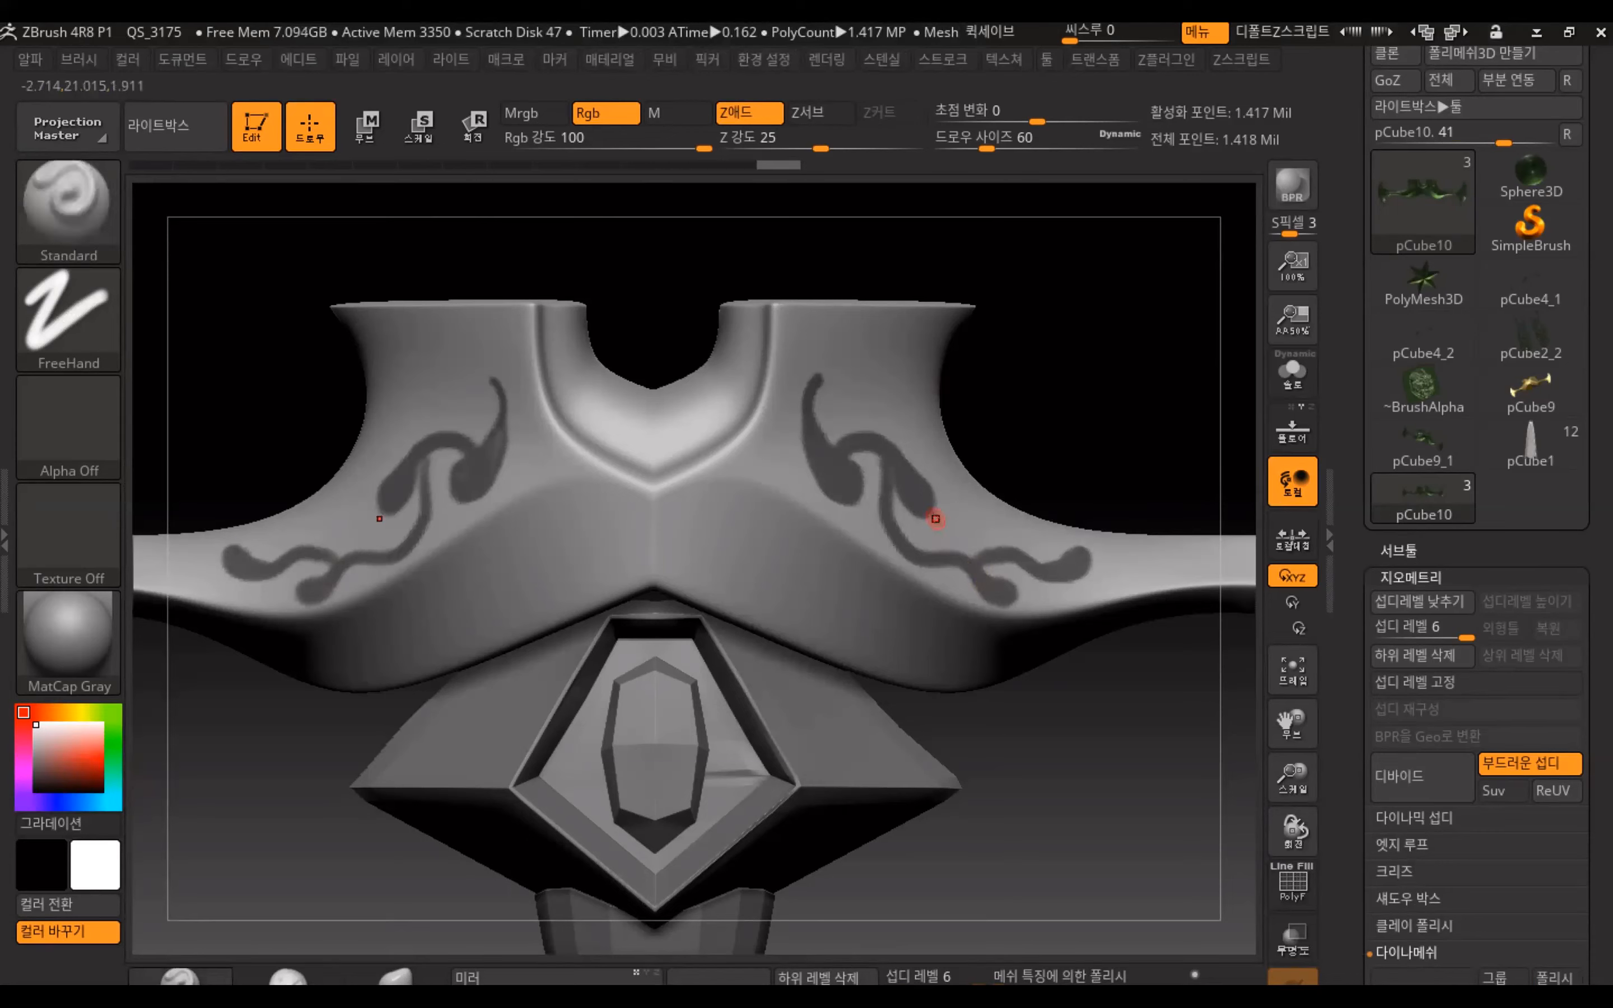
ctrl+drag(926, 487, 981, 533)
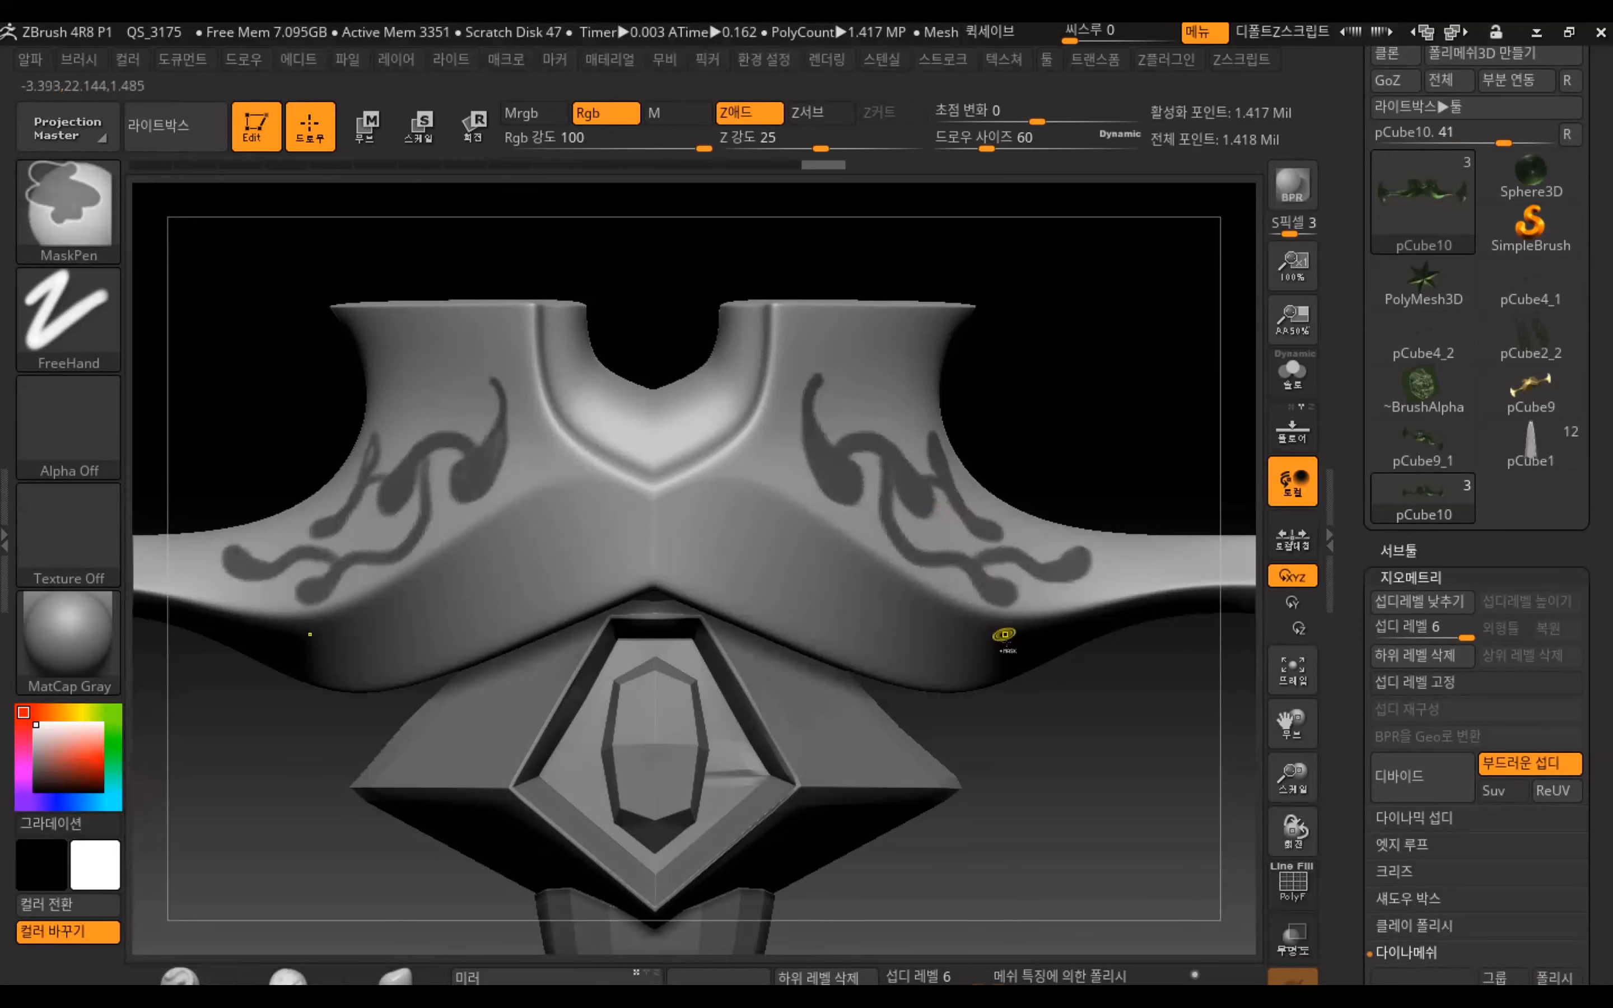
Clear the vine mask from the guard and set the draw size to 100
mouse_move(1045, 396)
mouse_down()
mouse_move(1069, 391)
mouse_move(1046, 452)
mouse_up()
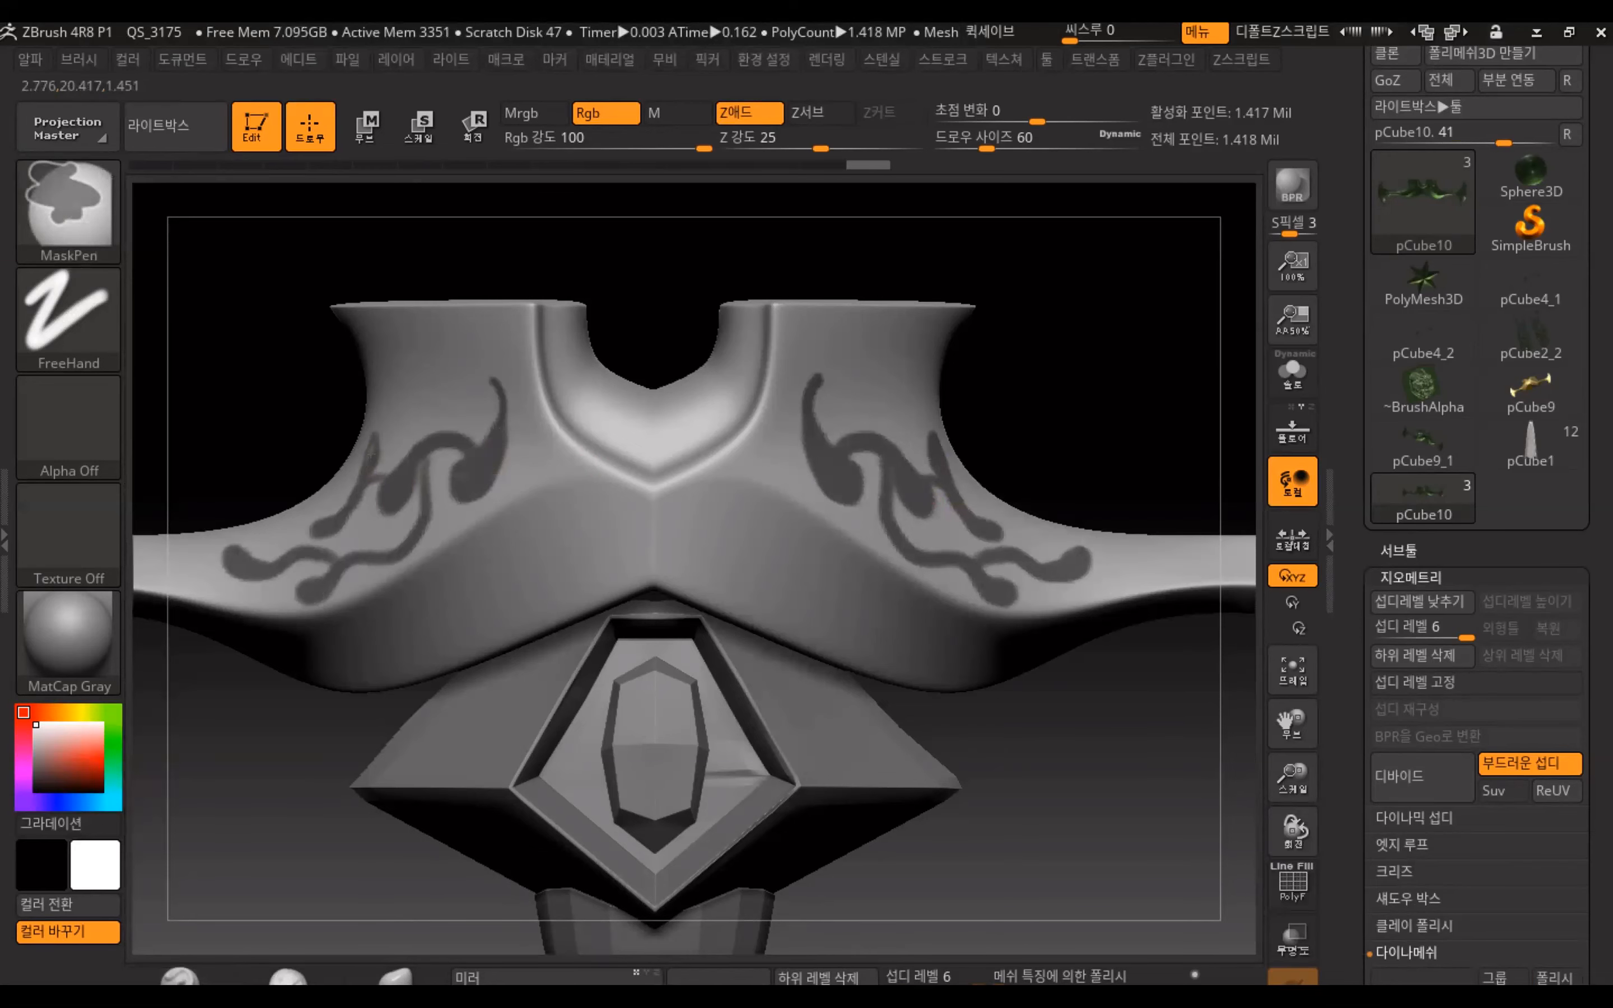
mouse_move(1062, 406)
mouse_down()
mouse_move(1093, 399)
mouse_move(945, 424)
mouse_up()
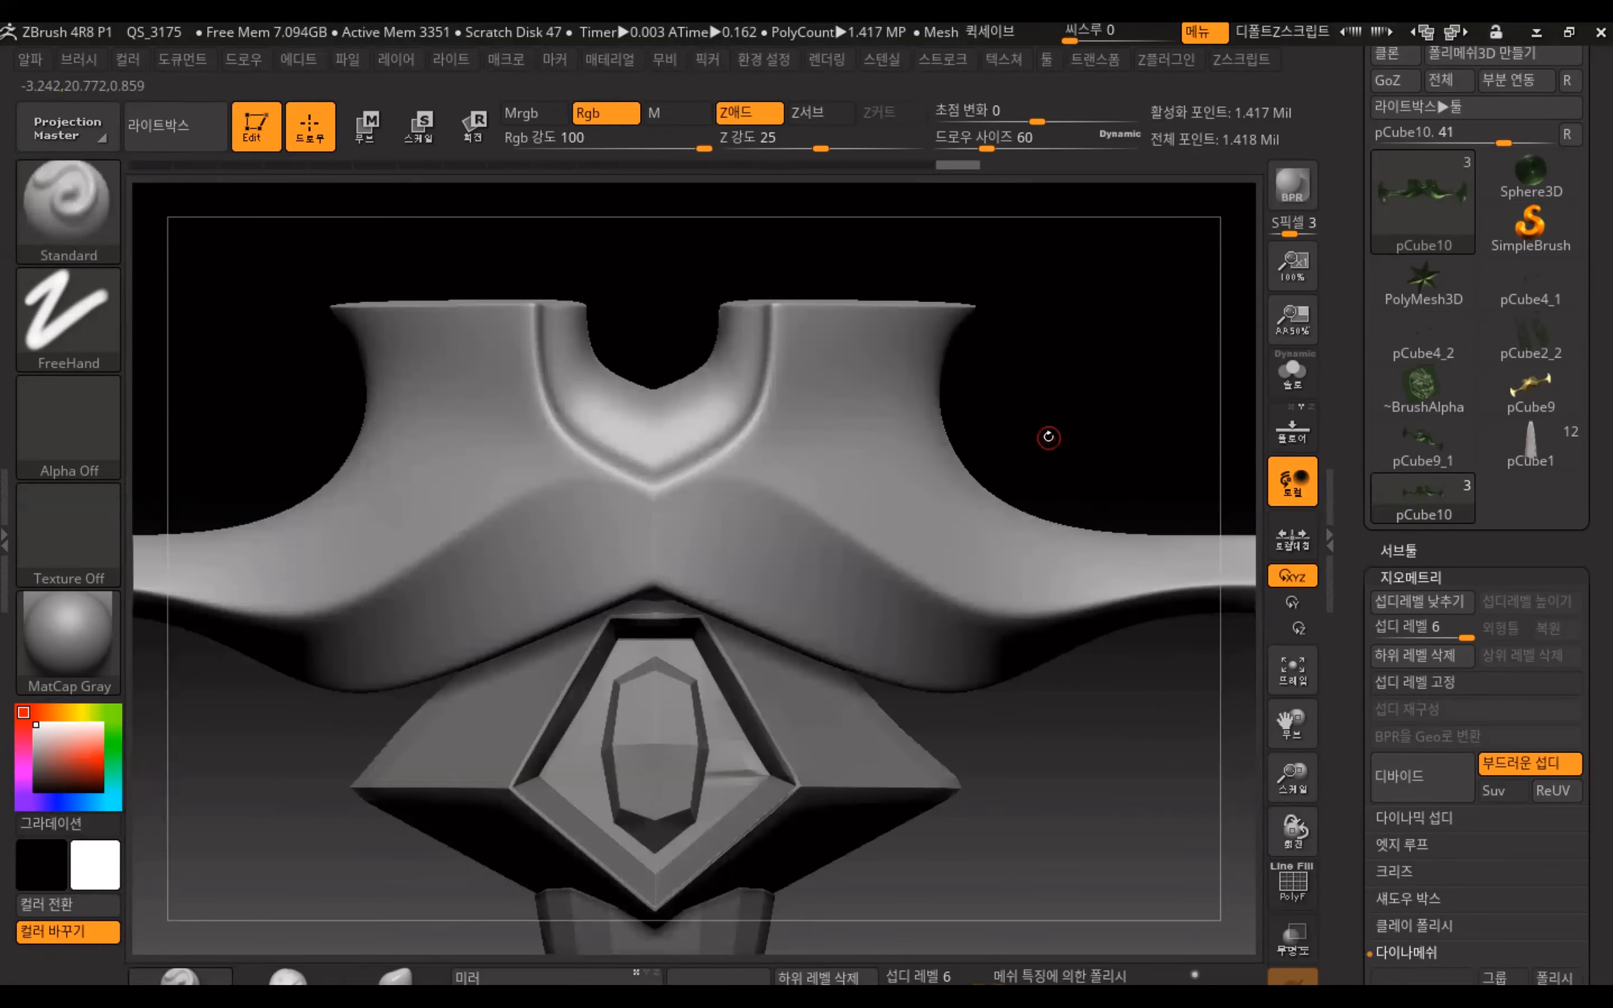
alt+drag(1047, 406, 1024, 328)
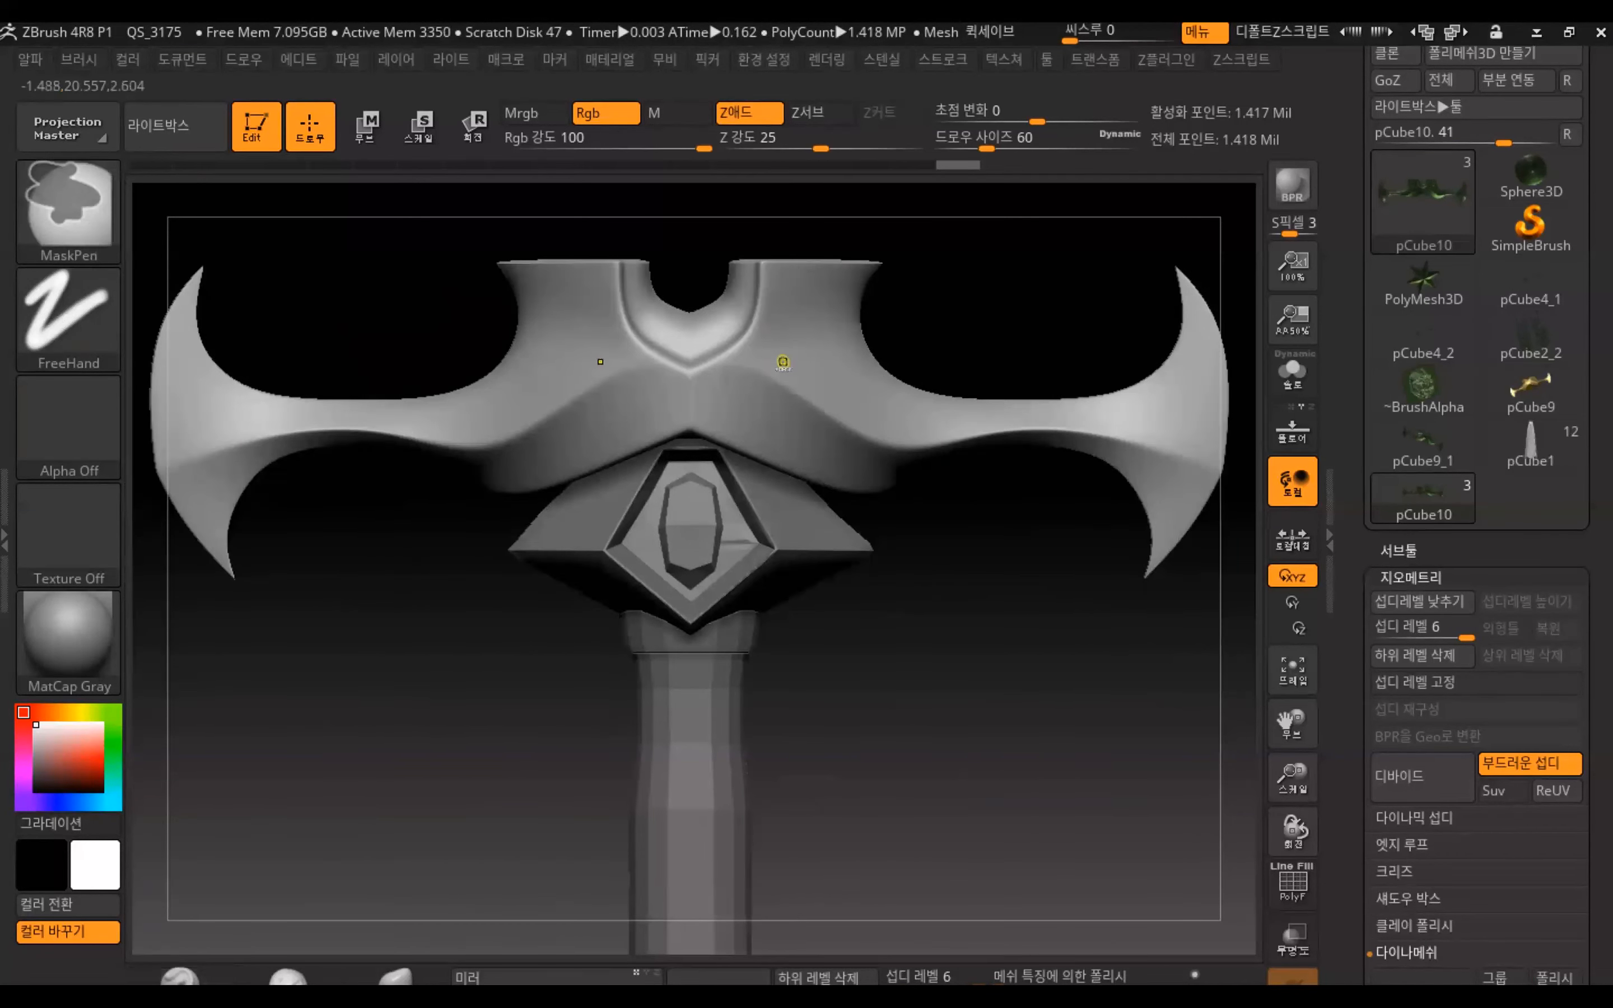
mouse_move(982, 596)
alt+mouse_down()
mouse_move(997, 636)
mouse_move(1023, 638)
alt+mouse_up()
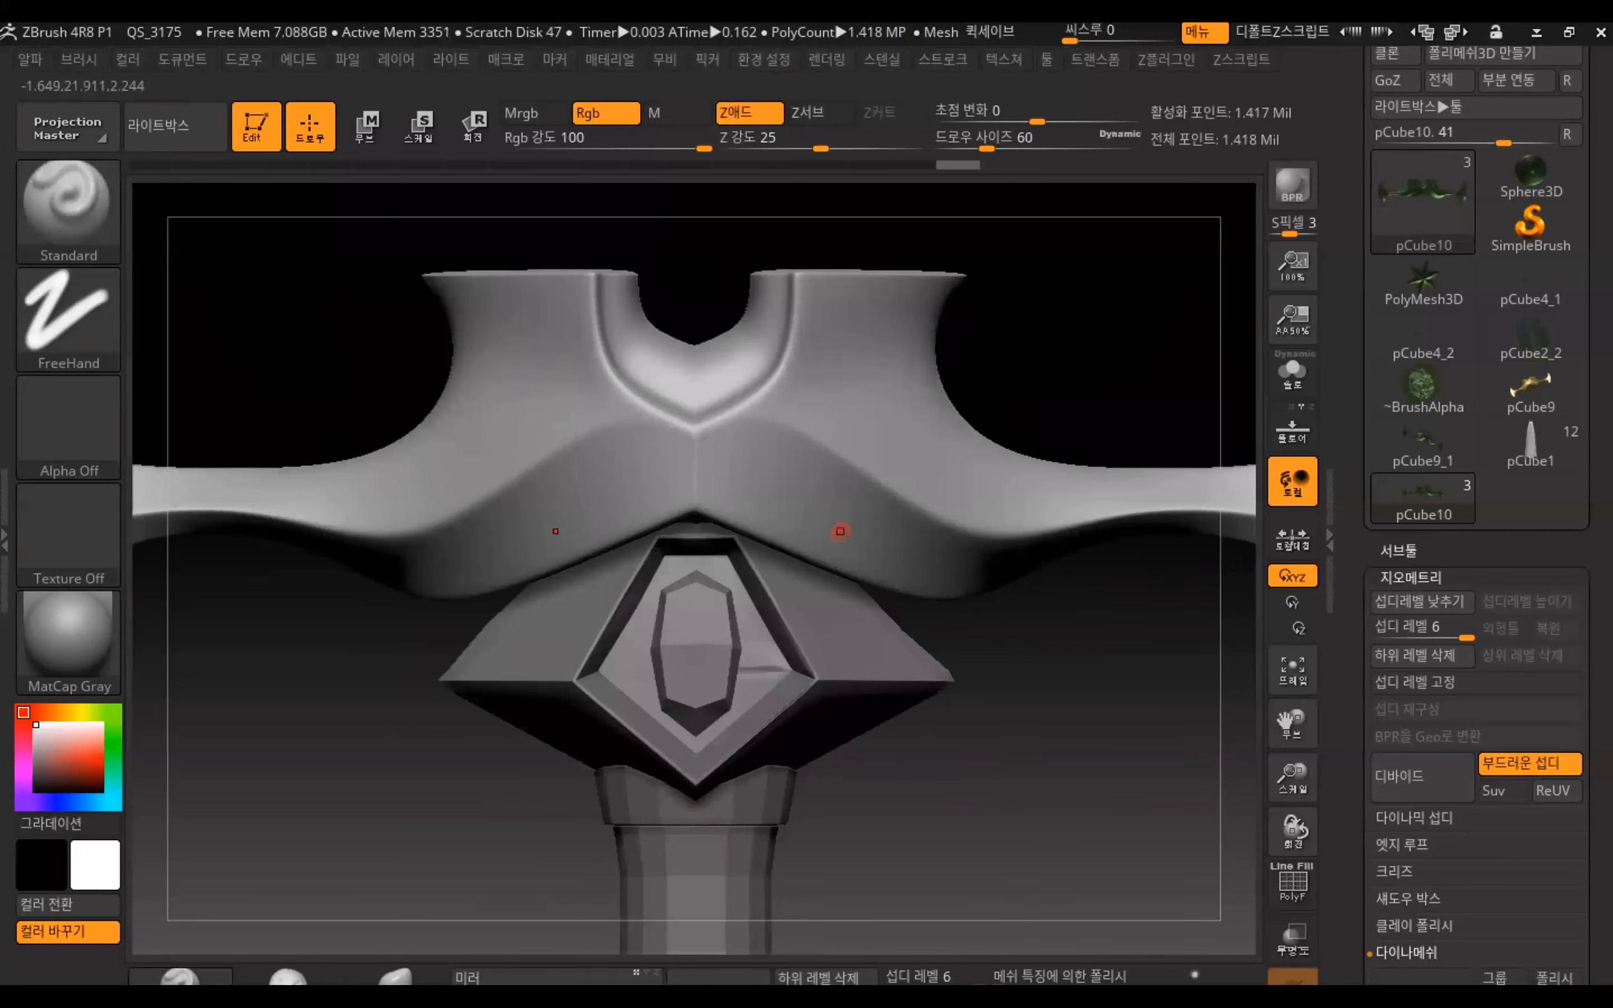
key(bracketright)
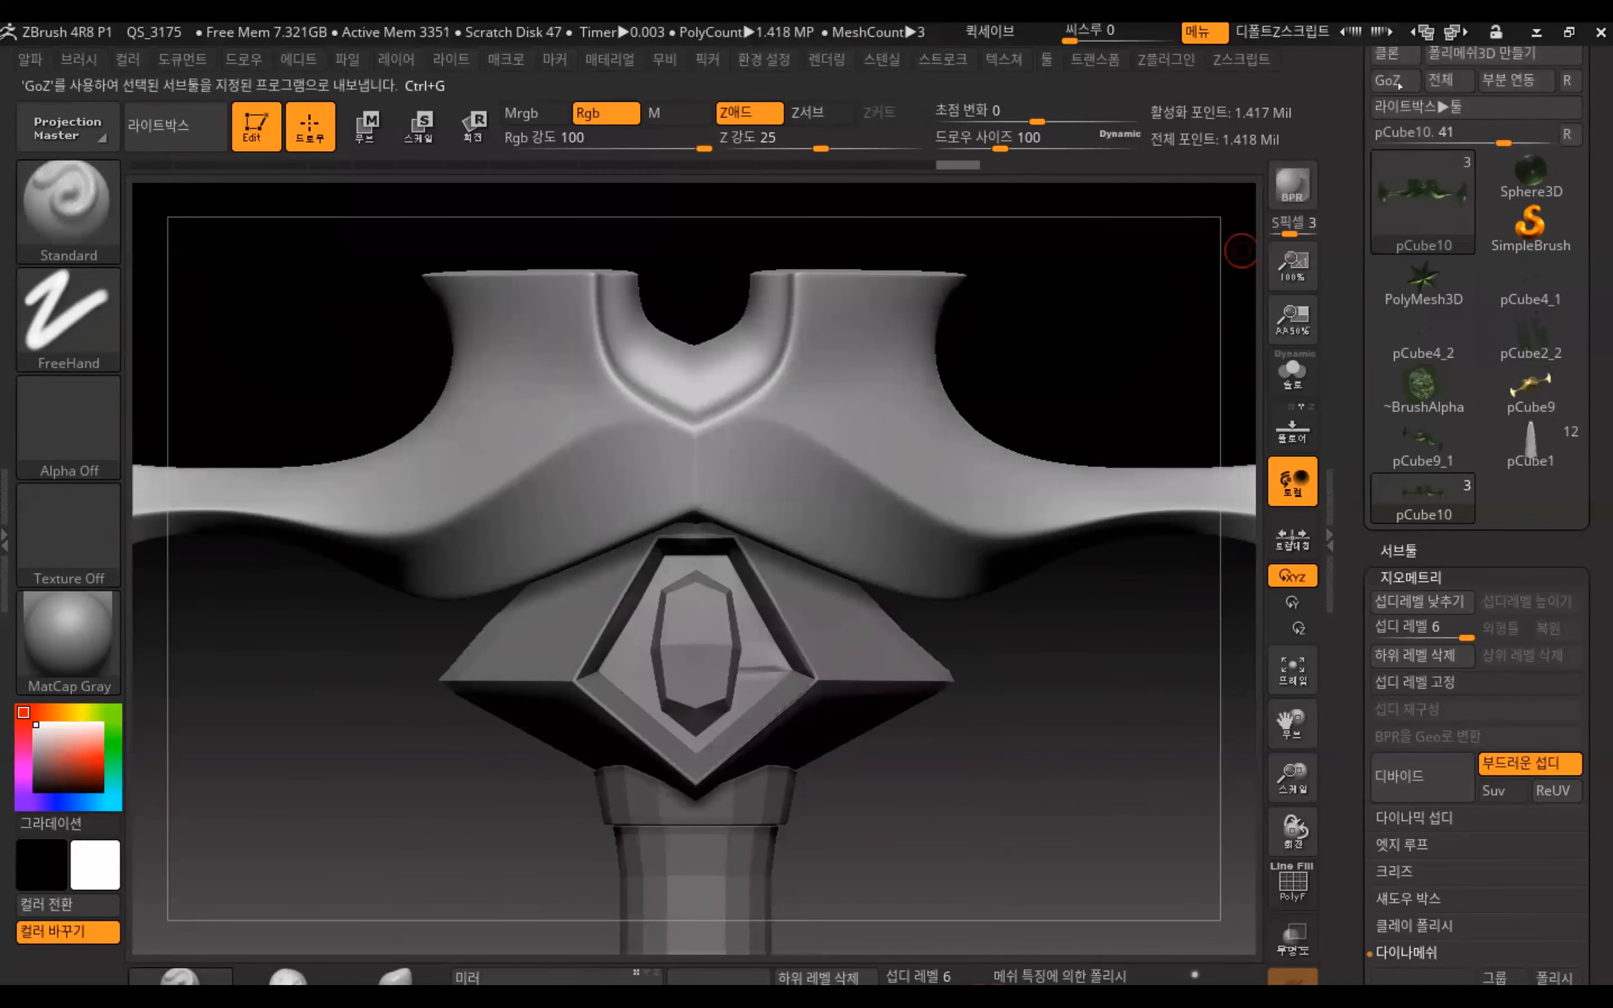
Switch to Chrome and search Google for "alpha brush" in a new tab
key(alt+Tab)
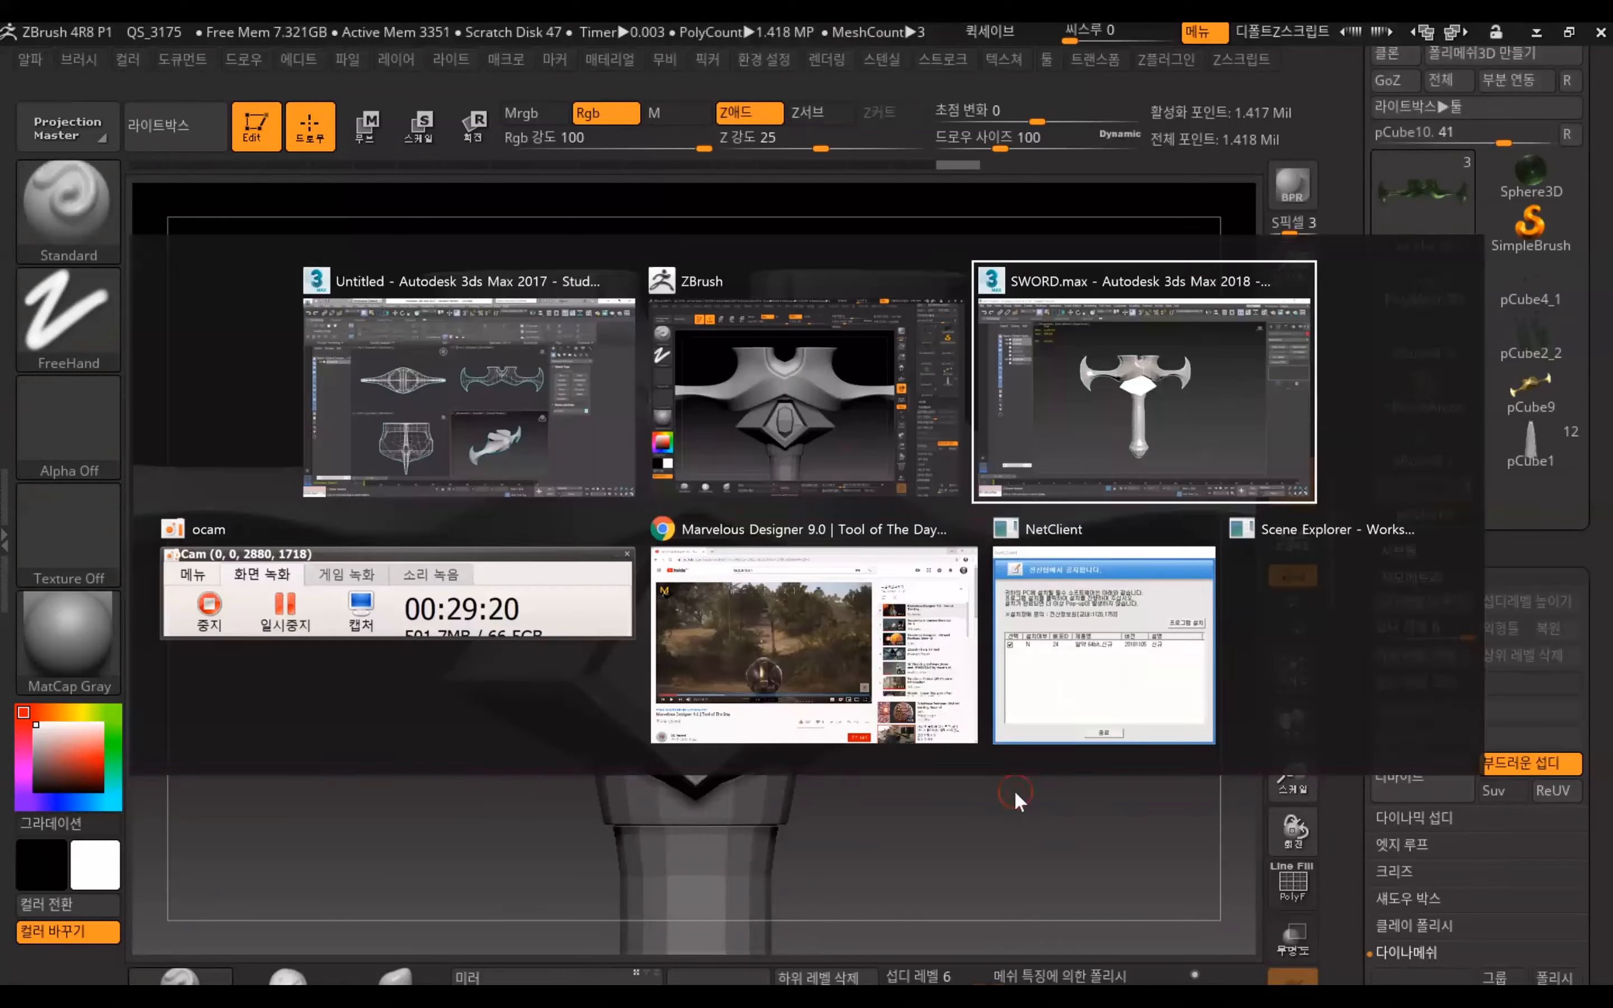
click(812, 663)
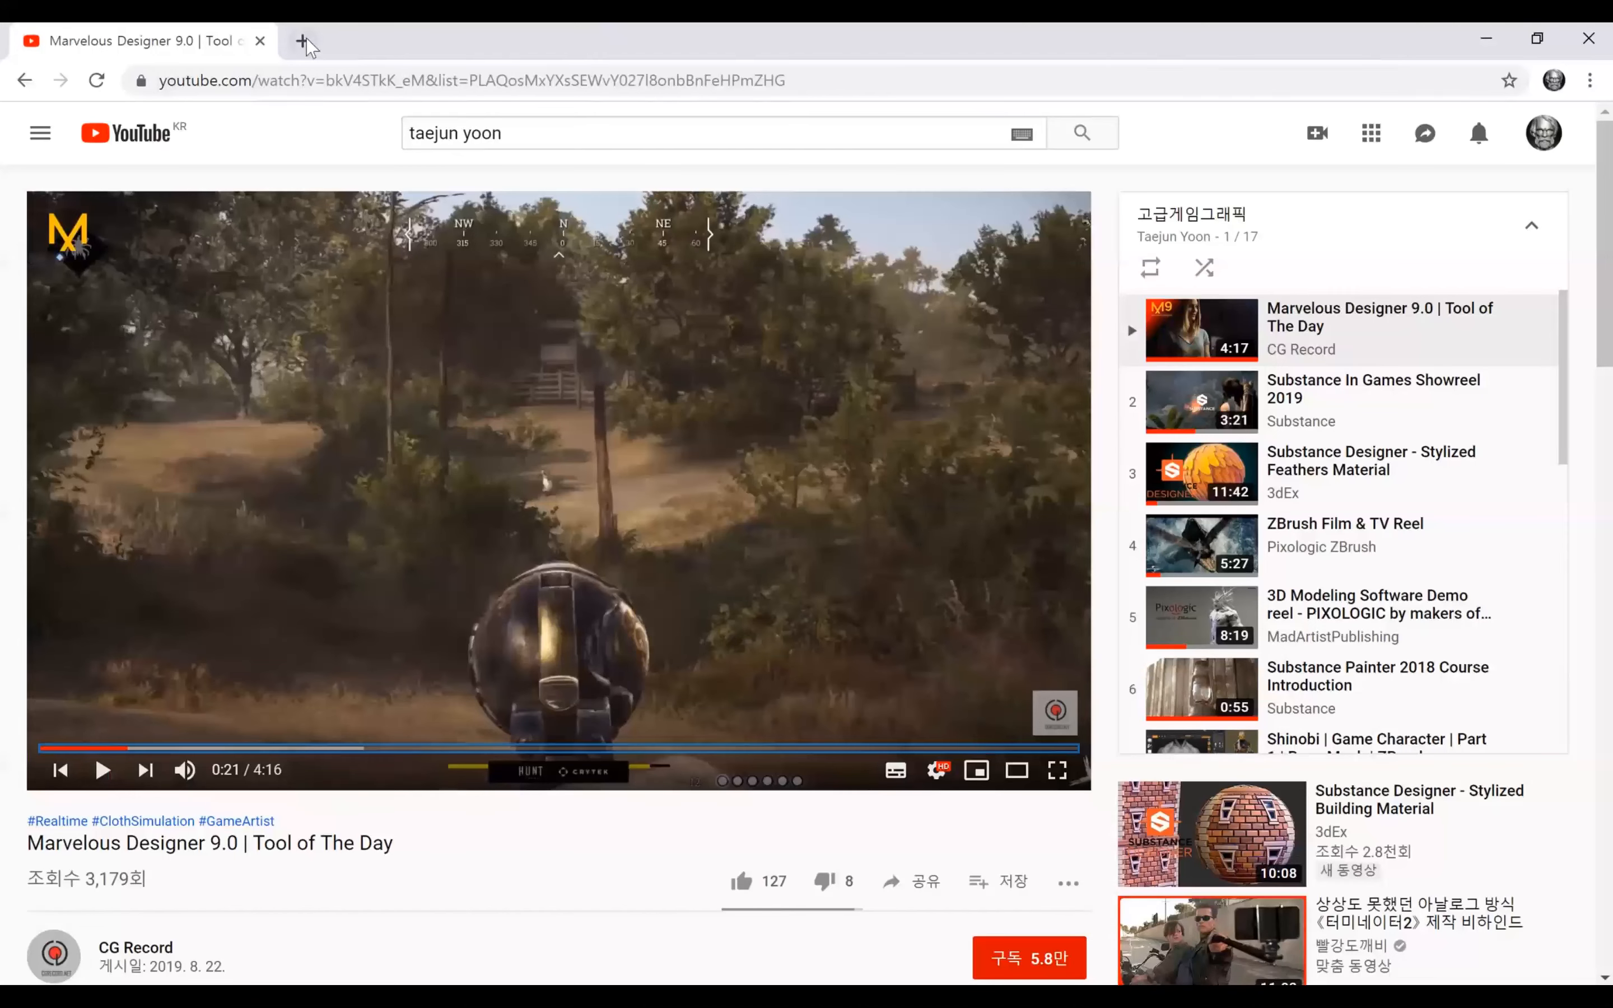
click(303, 42)
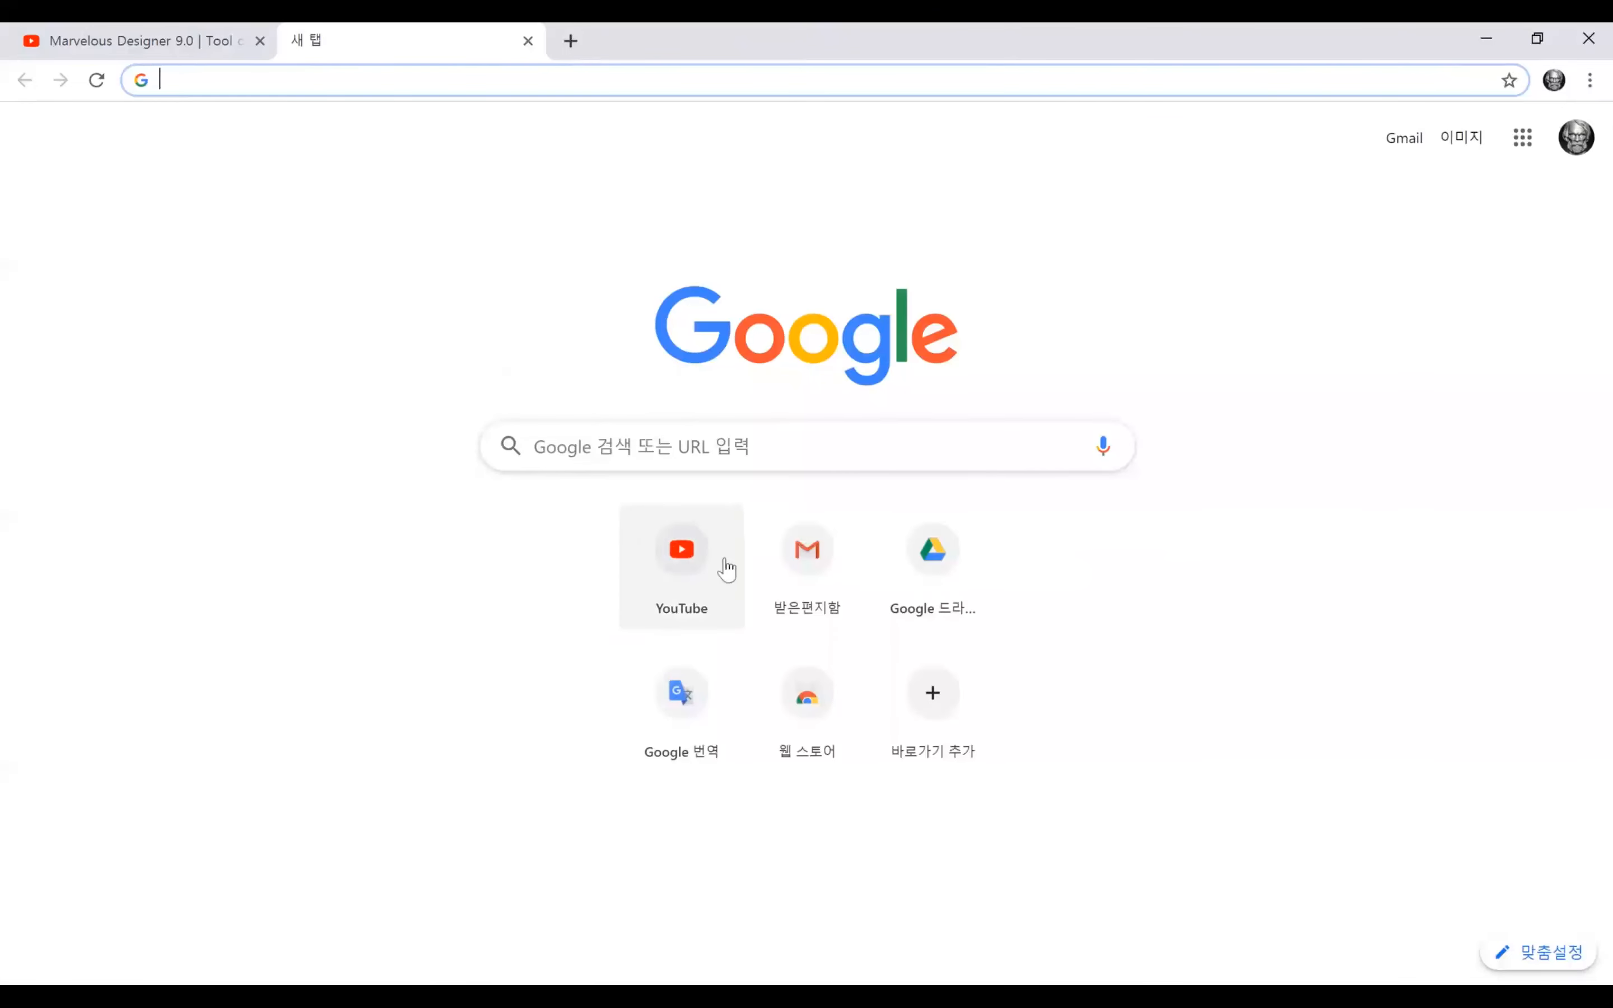
click(668, 437)
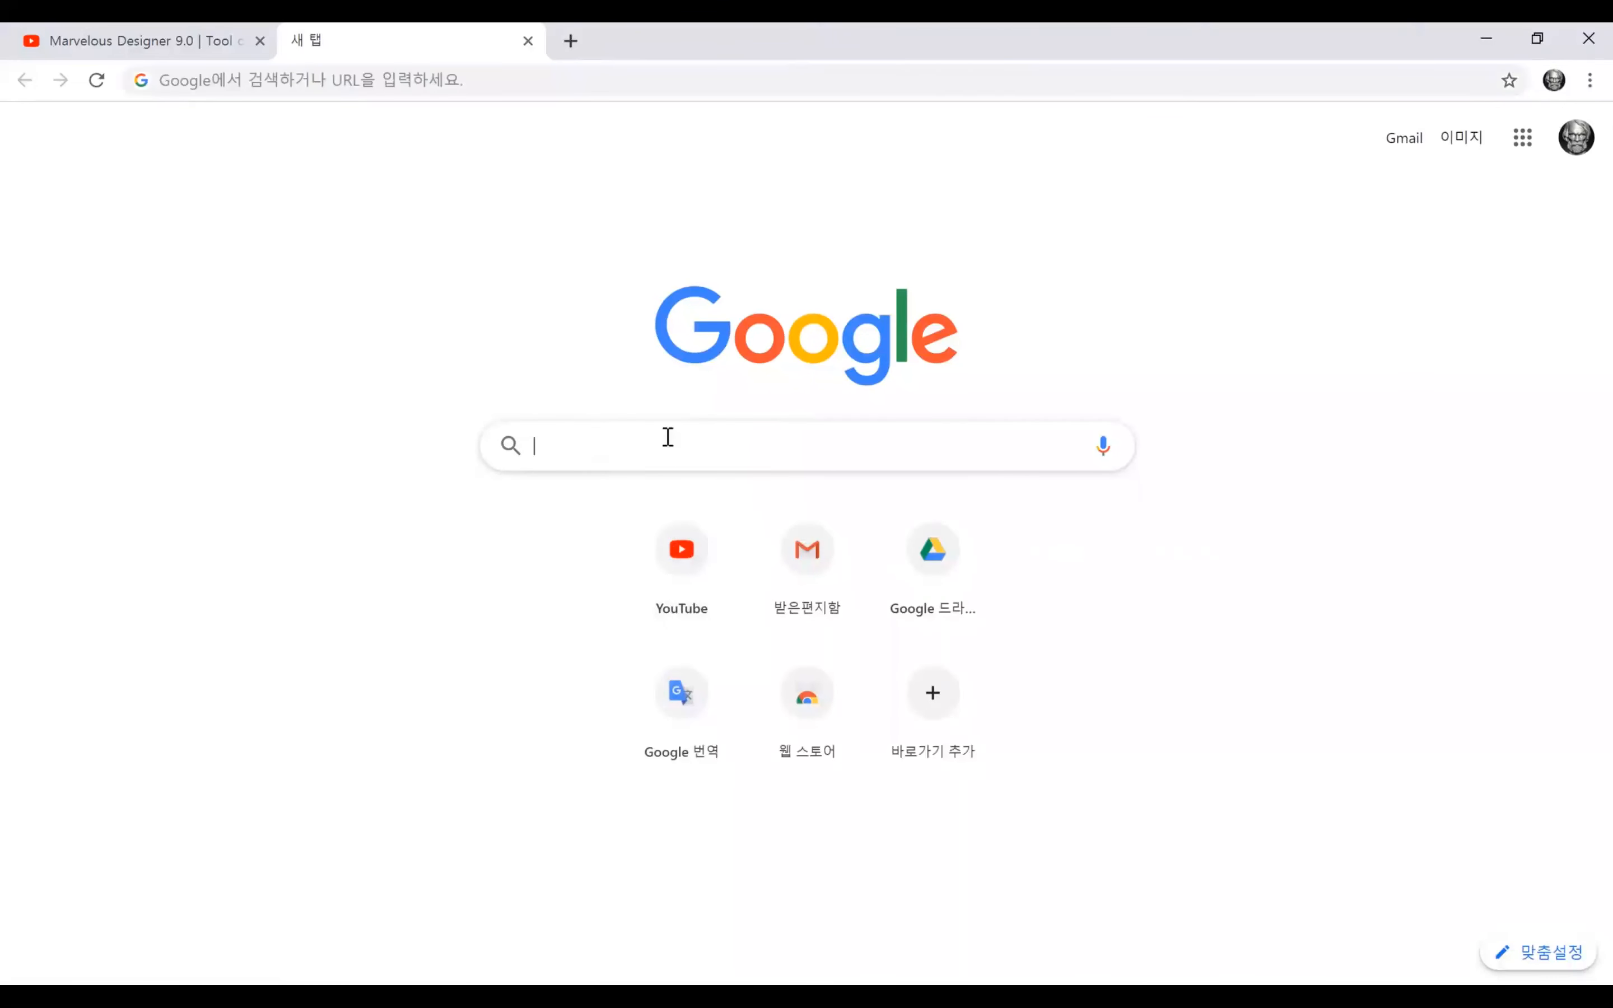
text(al)
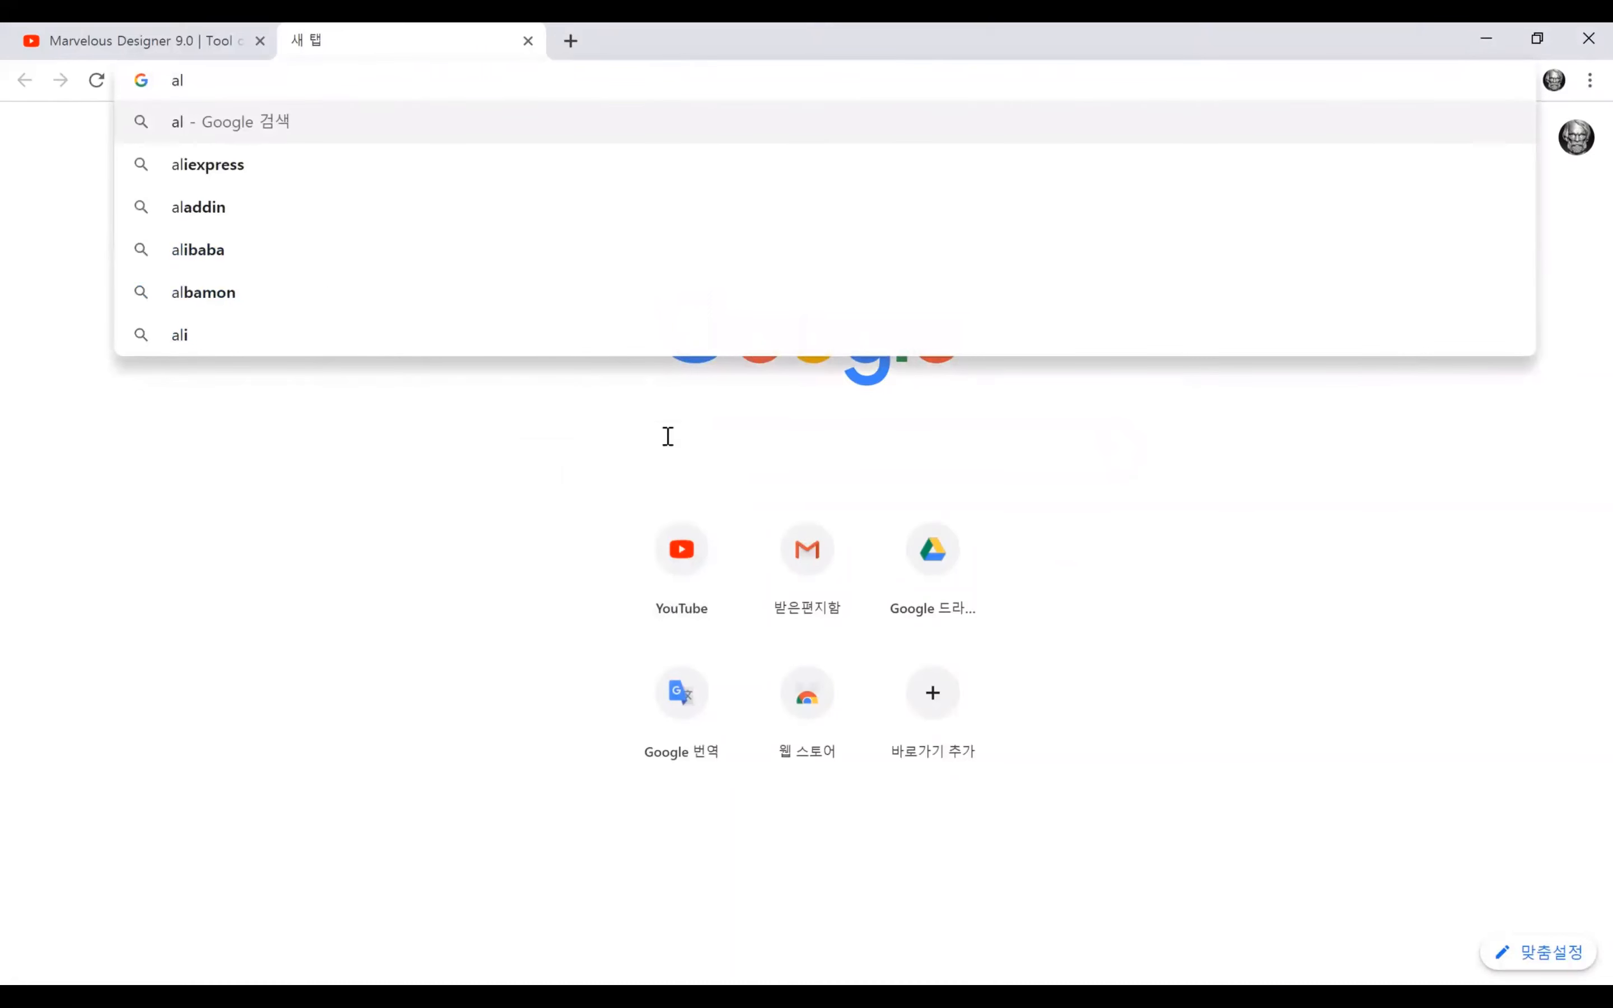
text(pha)
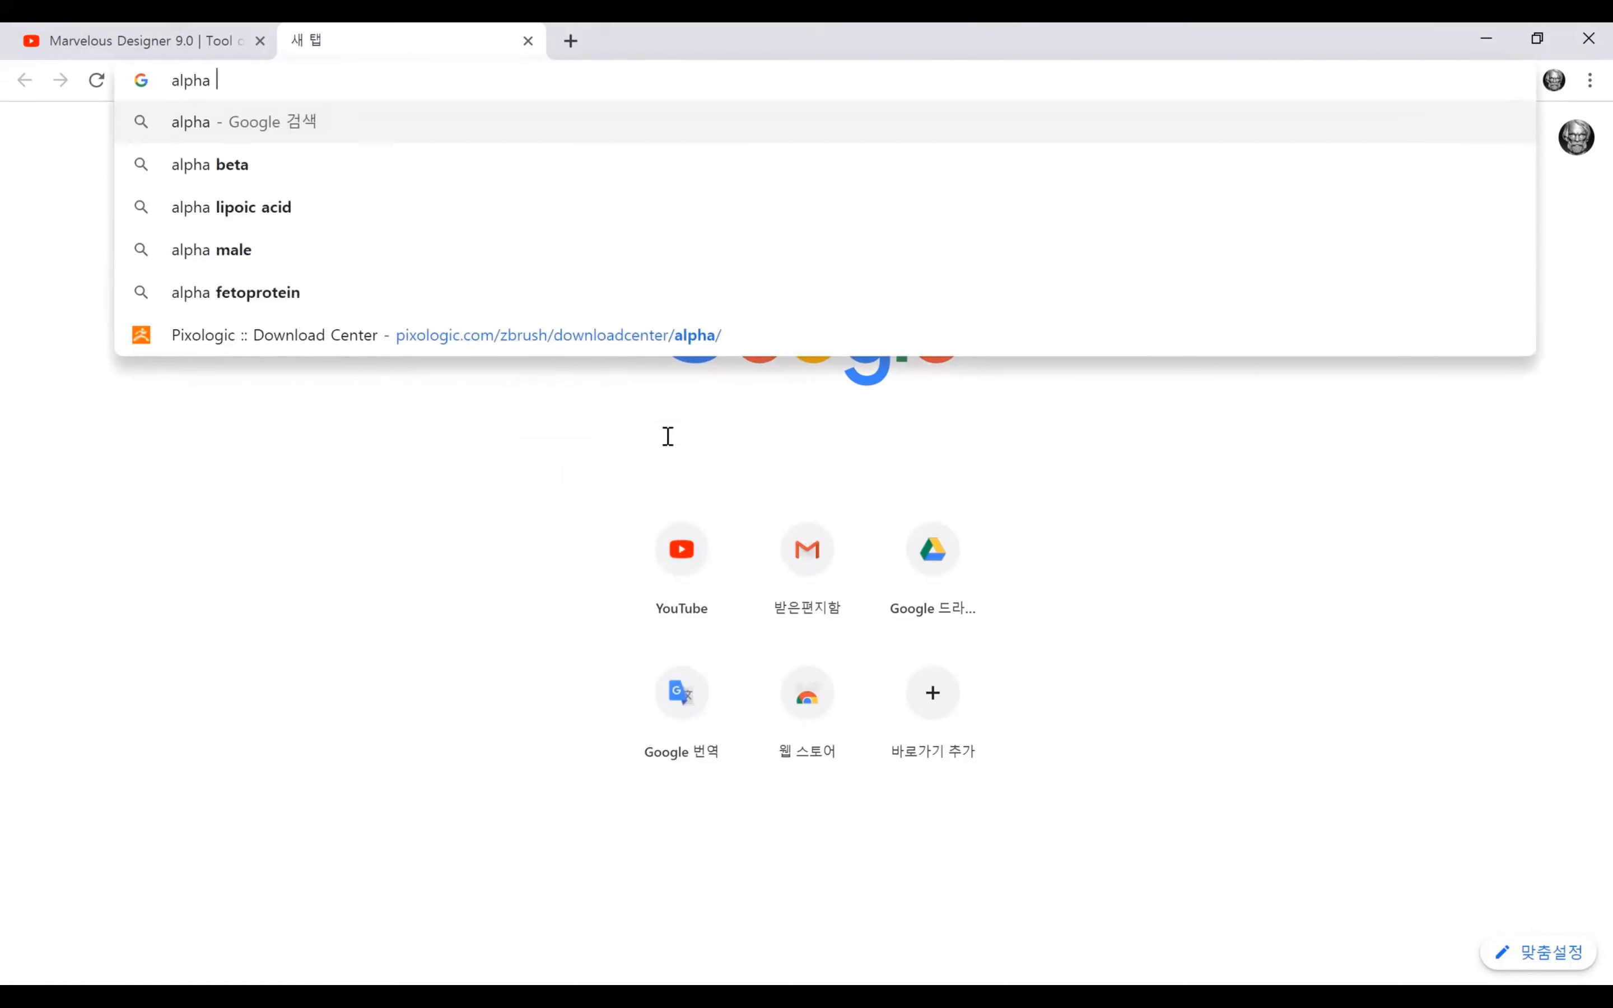
text( b)
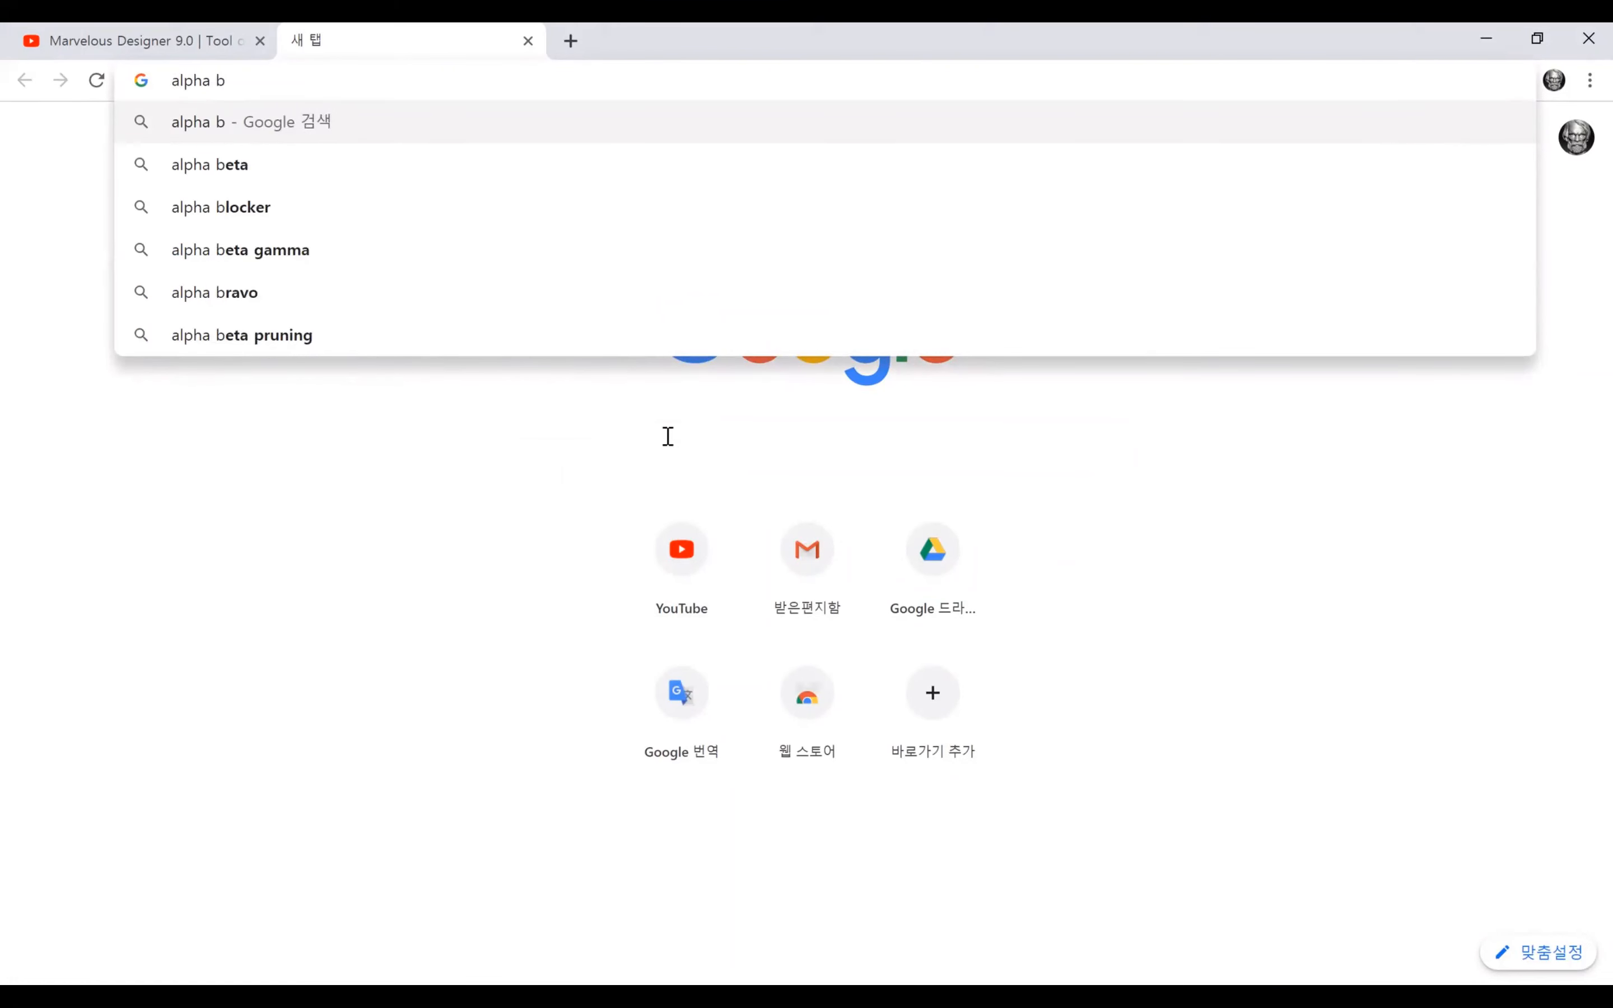
text(rush)
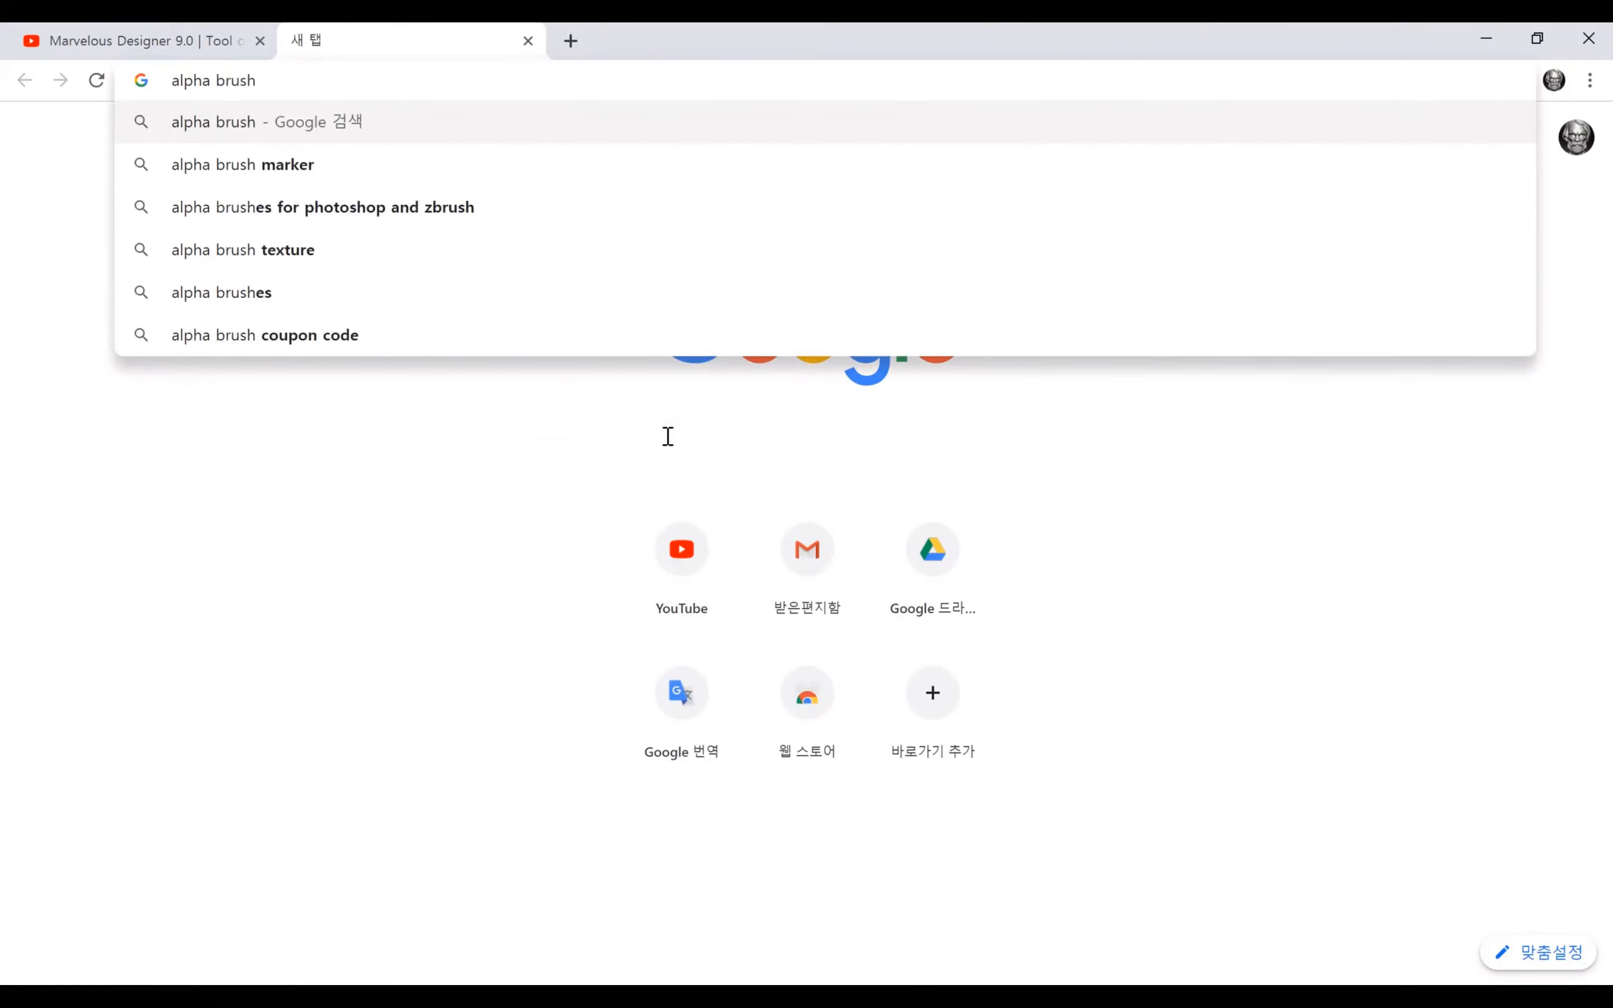
key(Return)
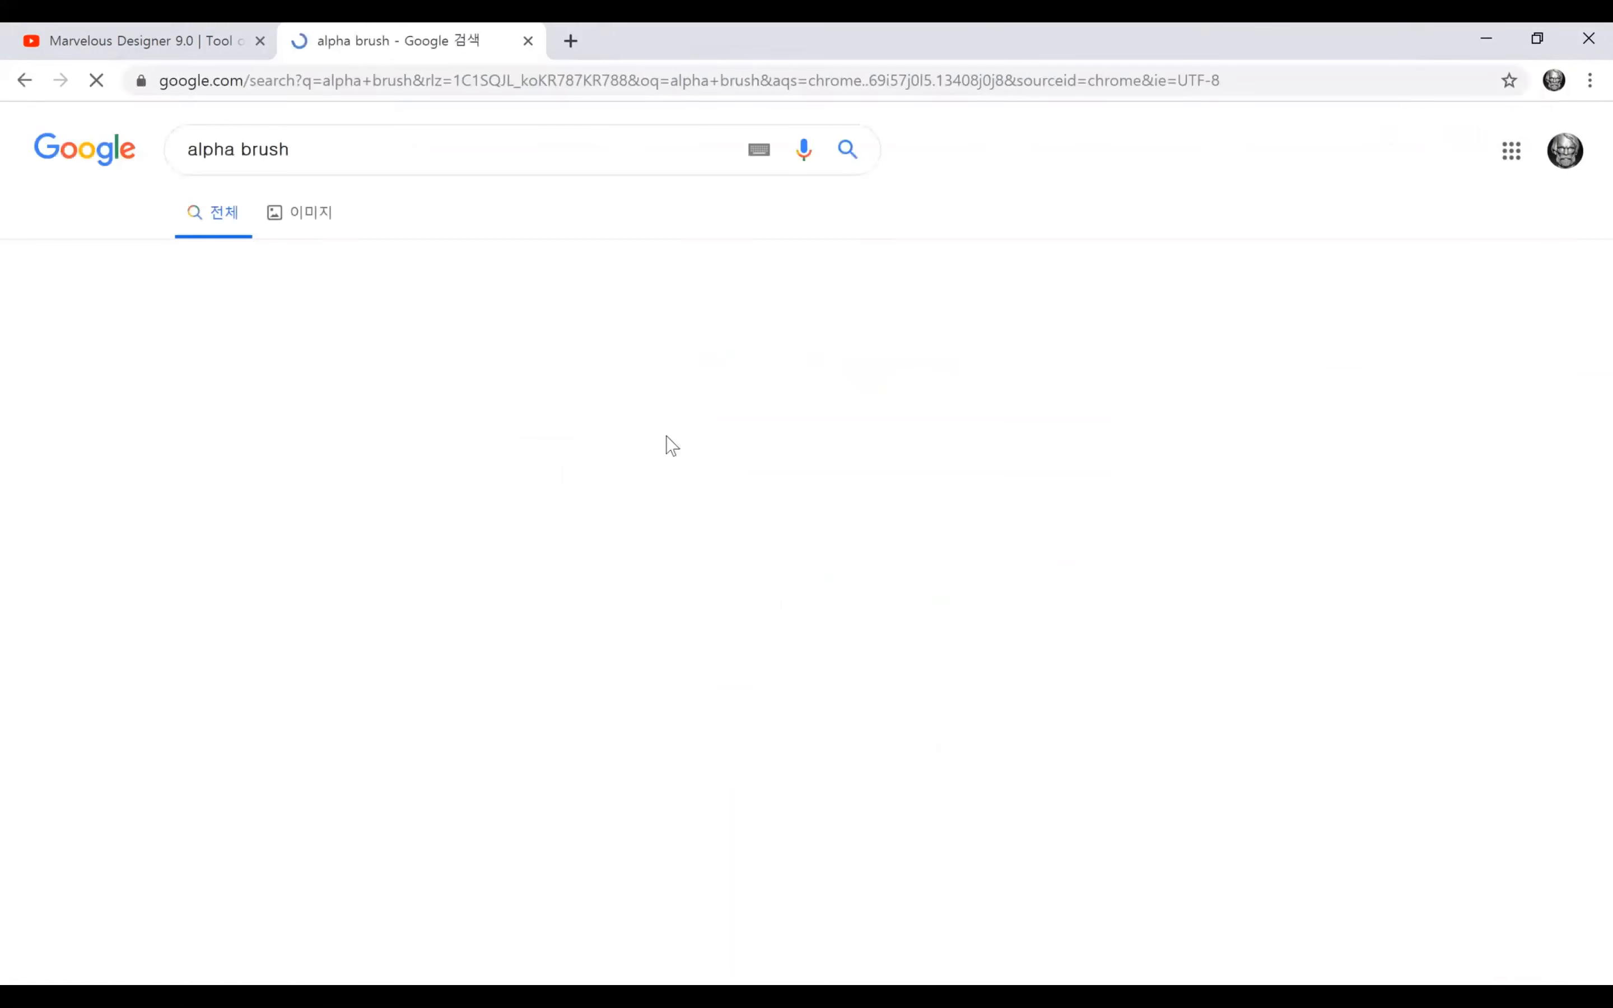
click(424, 777)
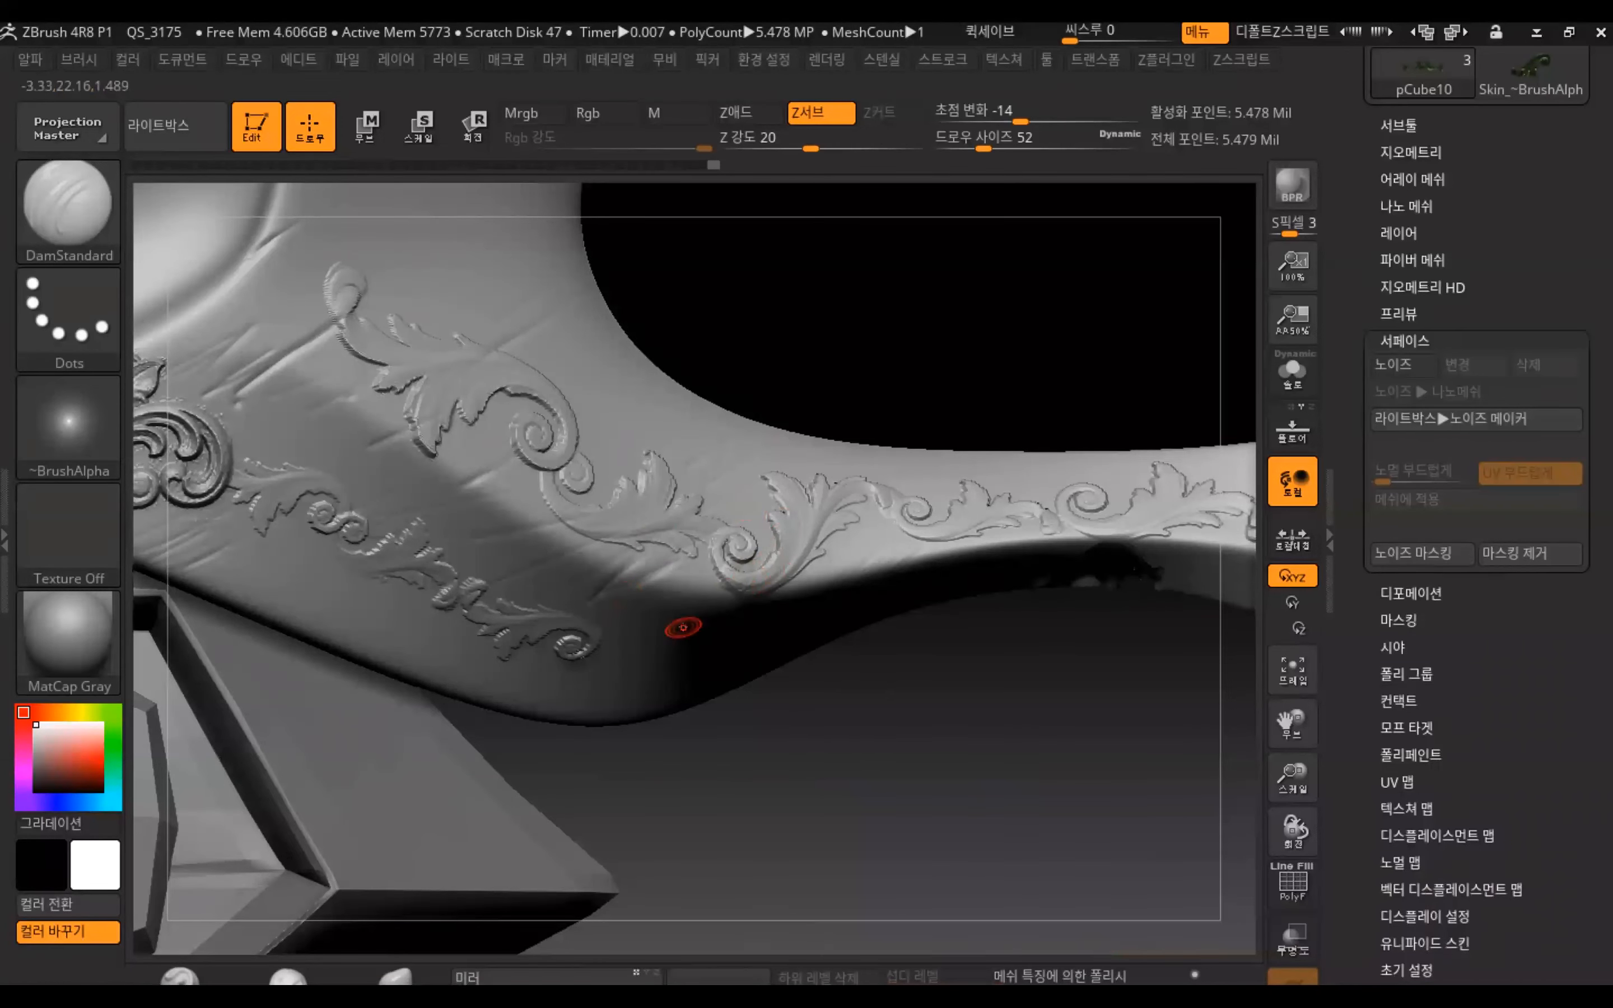
Carve short mirrored scratches around the scrollwork on the guard's arm with DamStandard at draw size 52 and Z intensity 20
drag(900, 551, 846, 577)
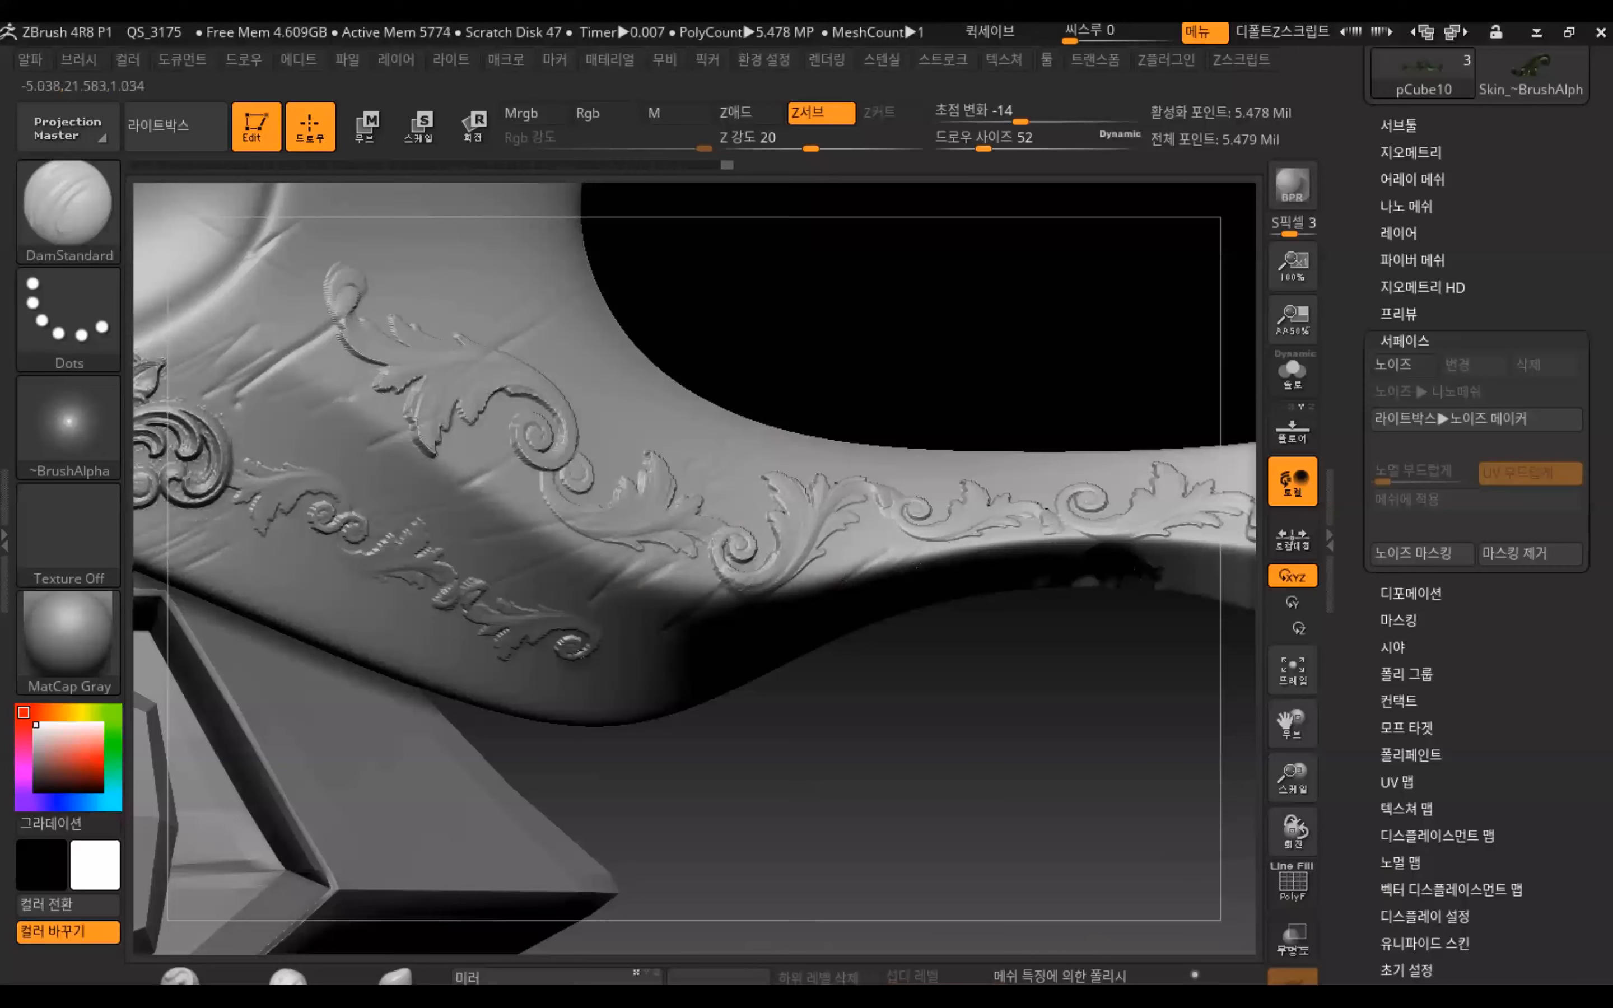
drag(547, 501, 464, 518)
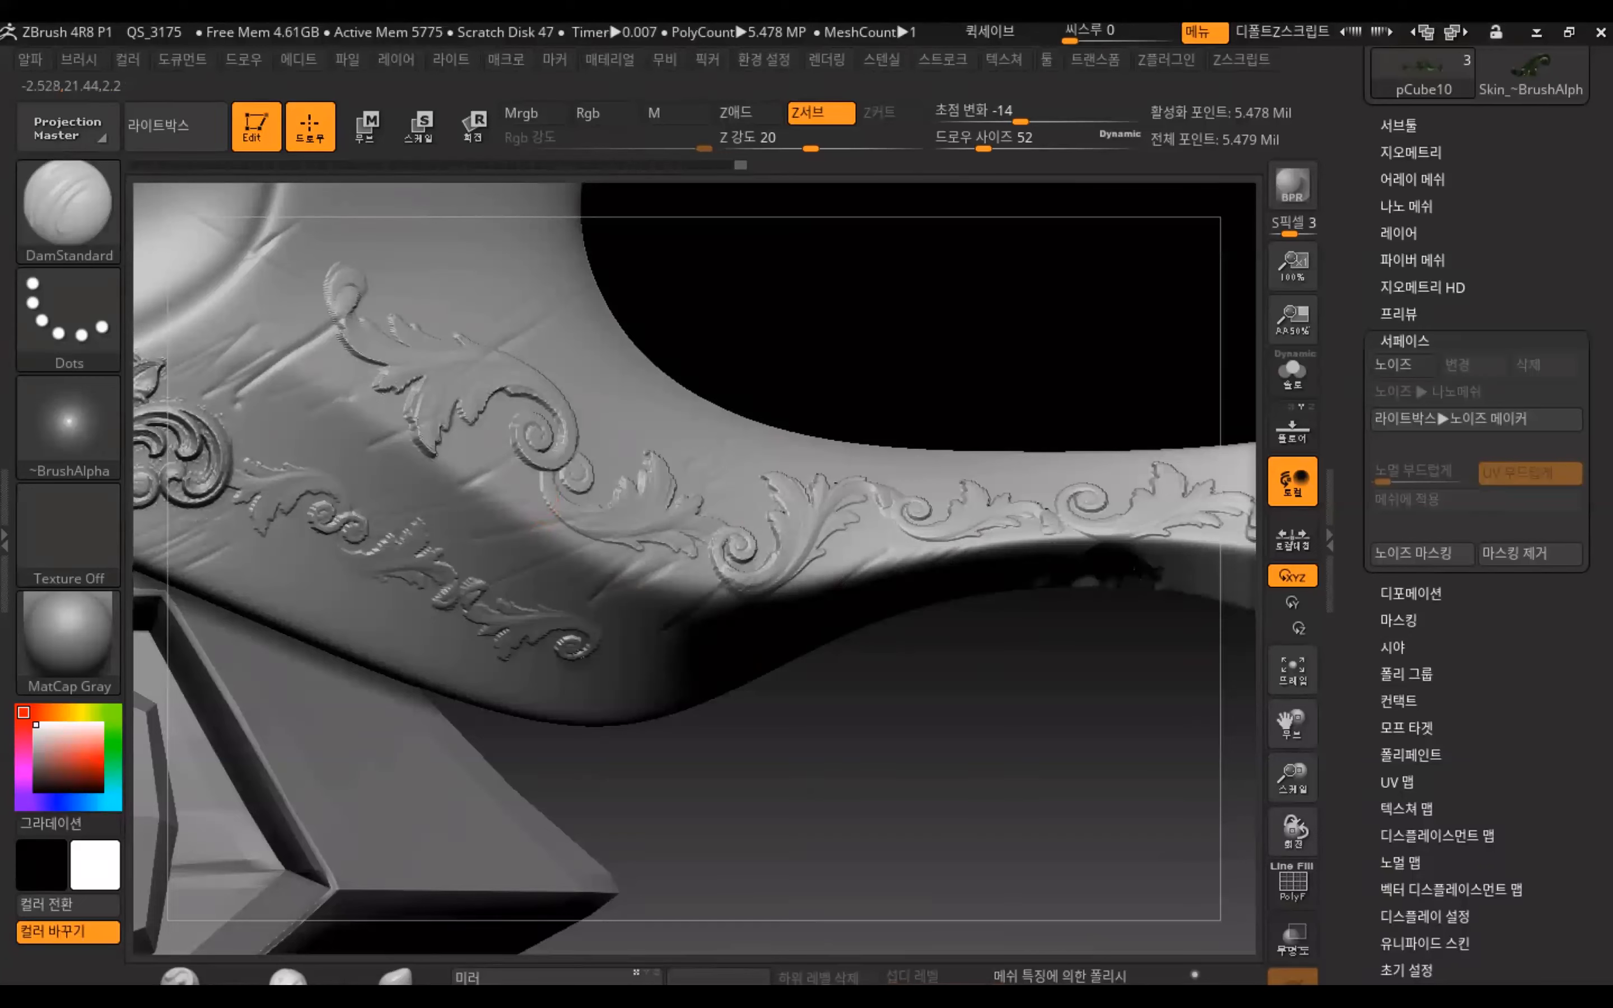
mouse_move(348, 423)
mouse_down()
mouse_move(303, 445)
mouse_move(323, 372)
mouse_up()
Carve further DamStandard scratches around the central leaf ornament and along the rim of the guard's notch
alt+drag(767, 270, 1172, 283)
mouse_move(629, 297)
mouse_down()
mouse_move(657, 337)
mouse_move(698, 304)
mouse_up()
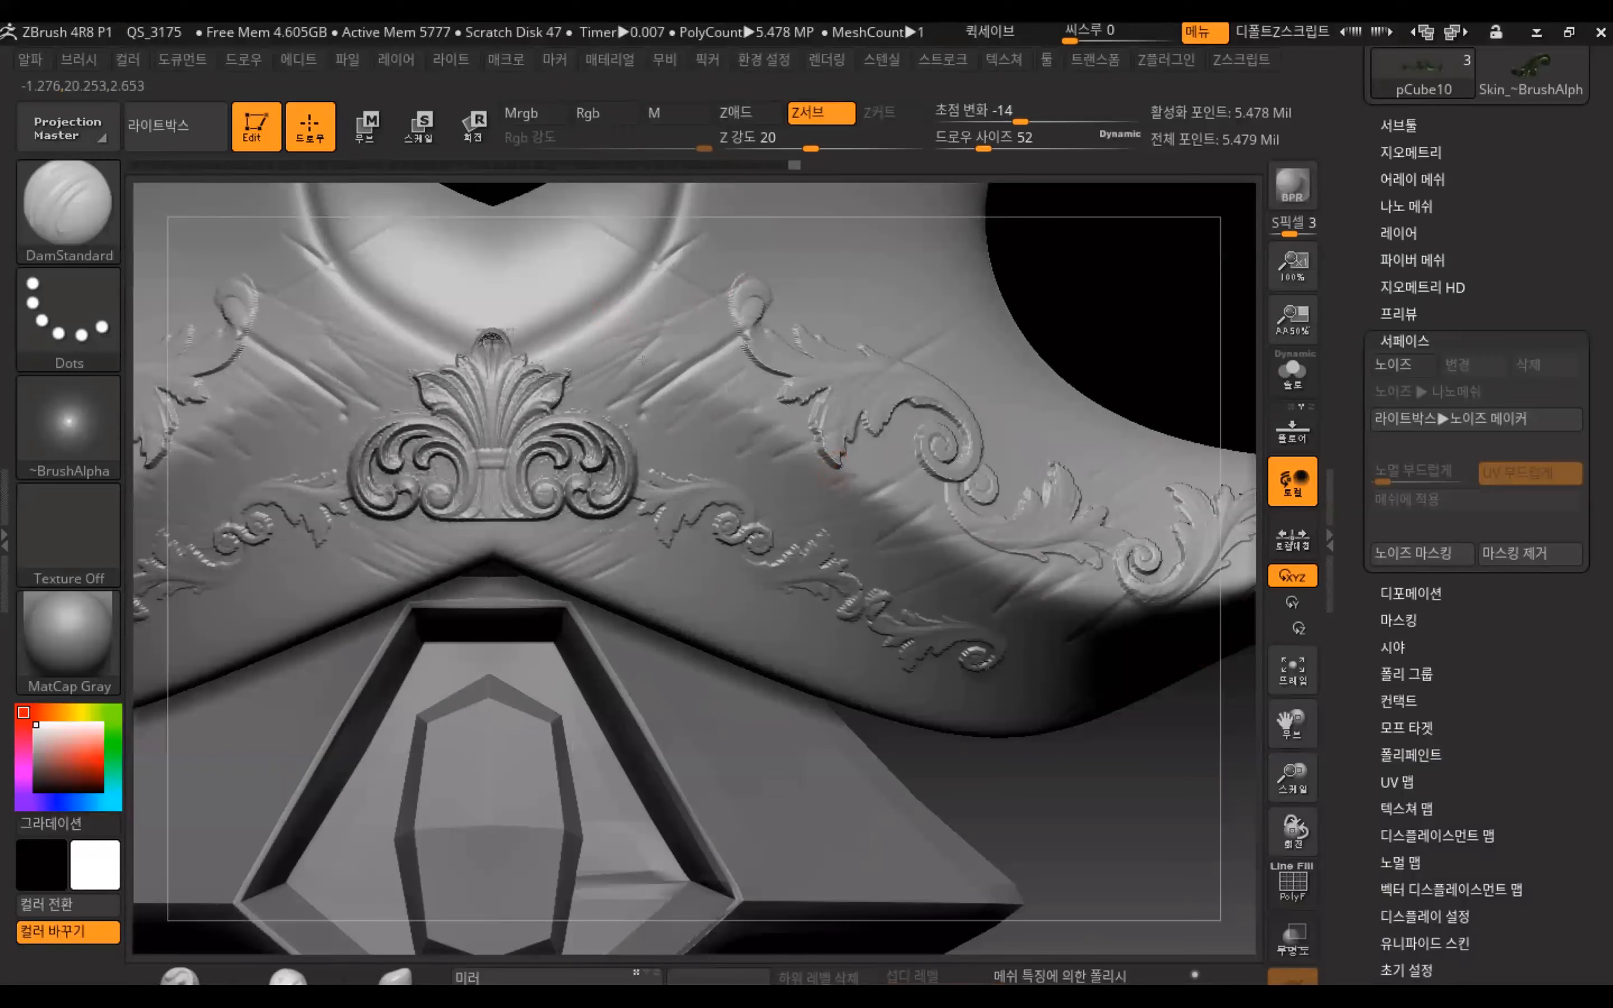
drag(685, 472, 608, 535)
mouse_move(688, 599)
mouse_down()
mouse_move(664, 579)
mouse_move(616, 598)
mouse_up()
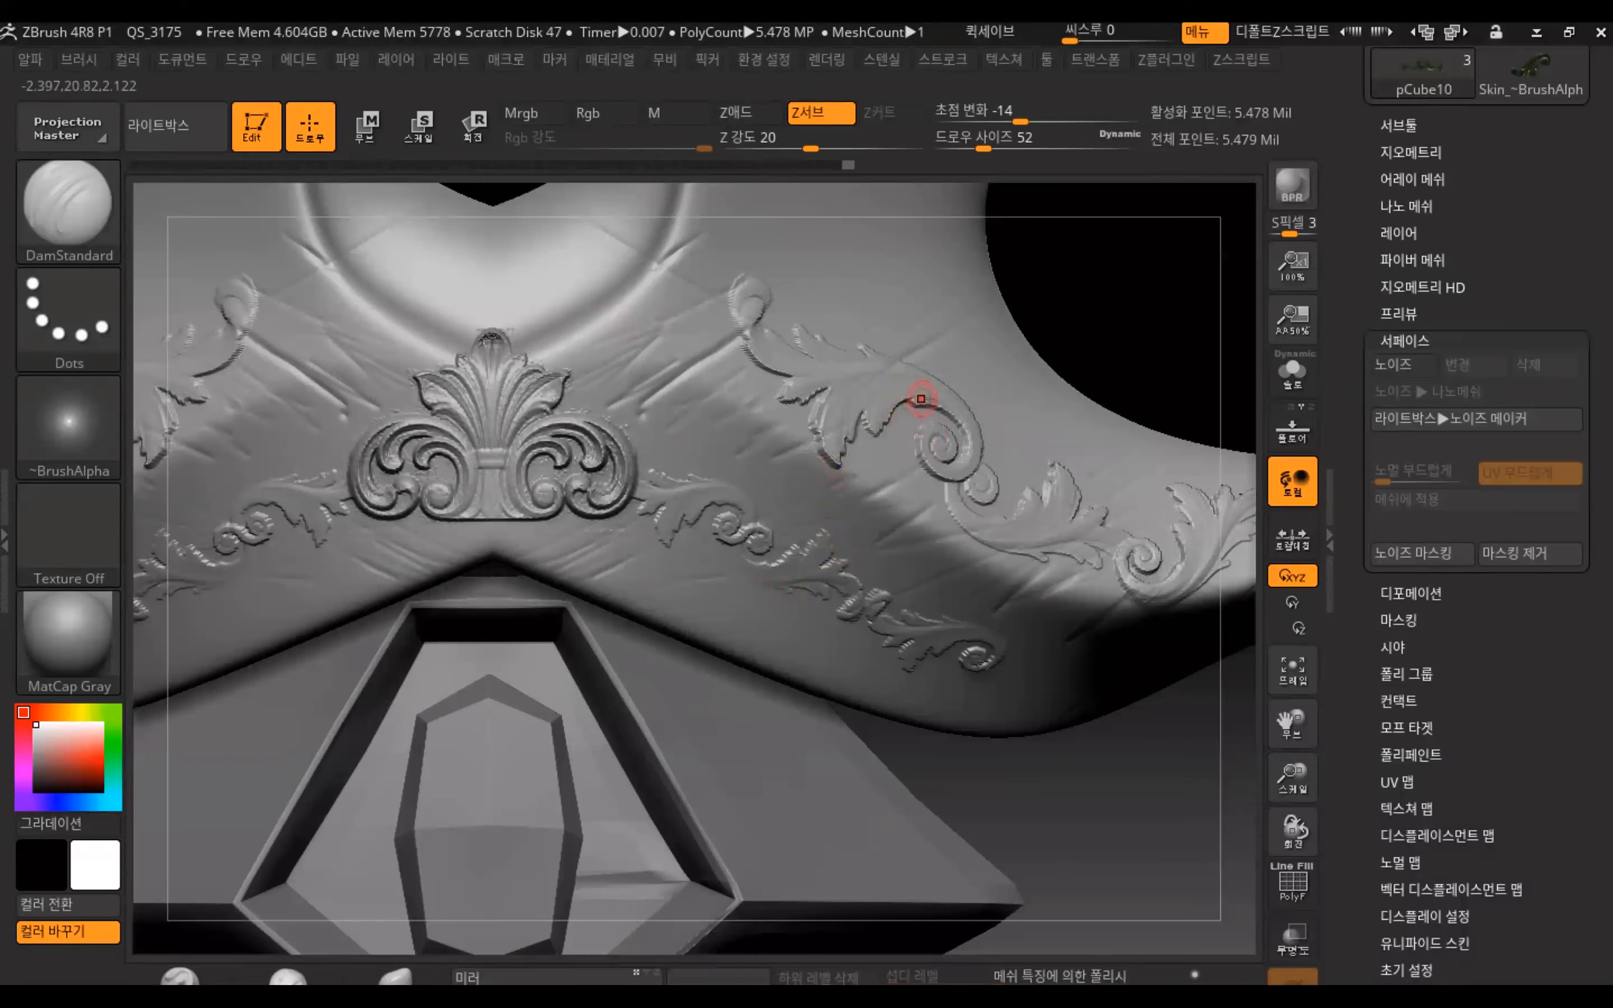
drag(1107, 308, 753, 406)
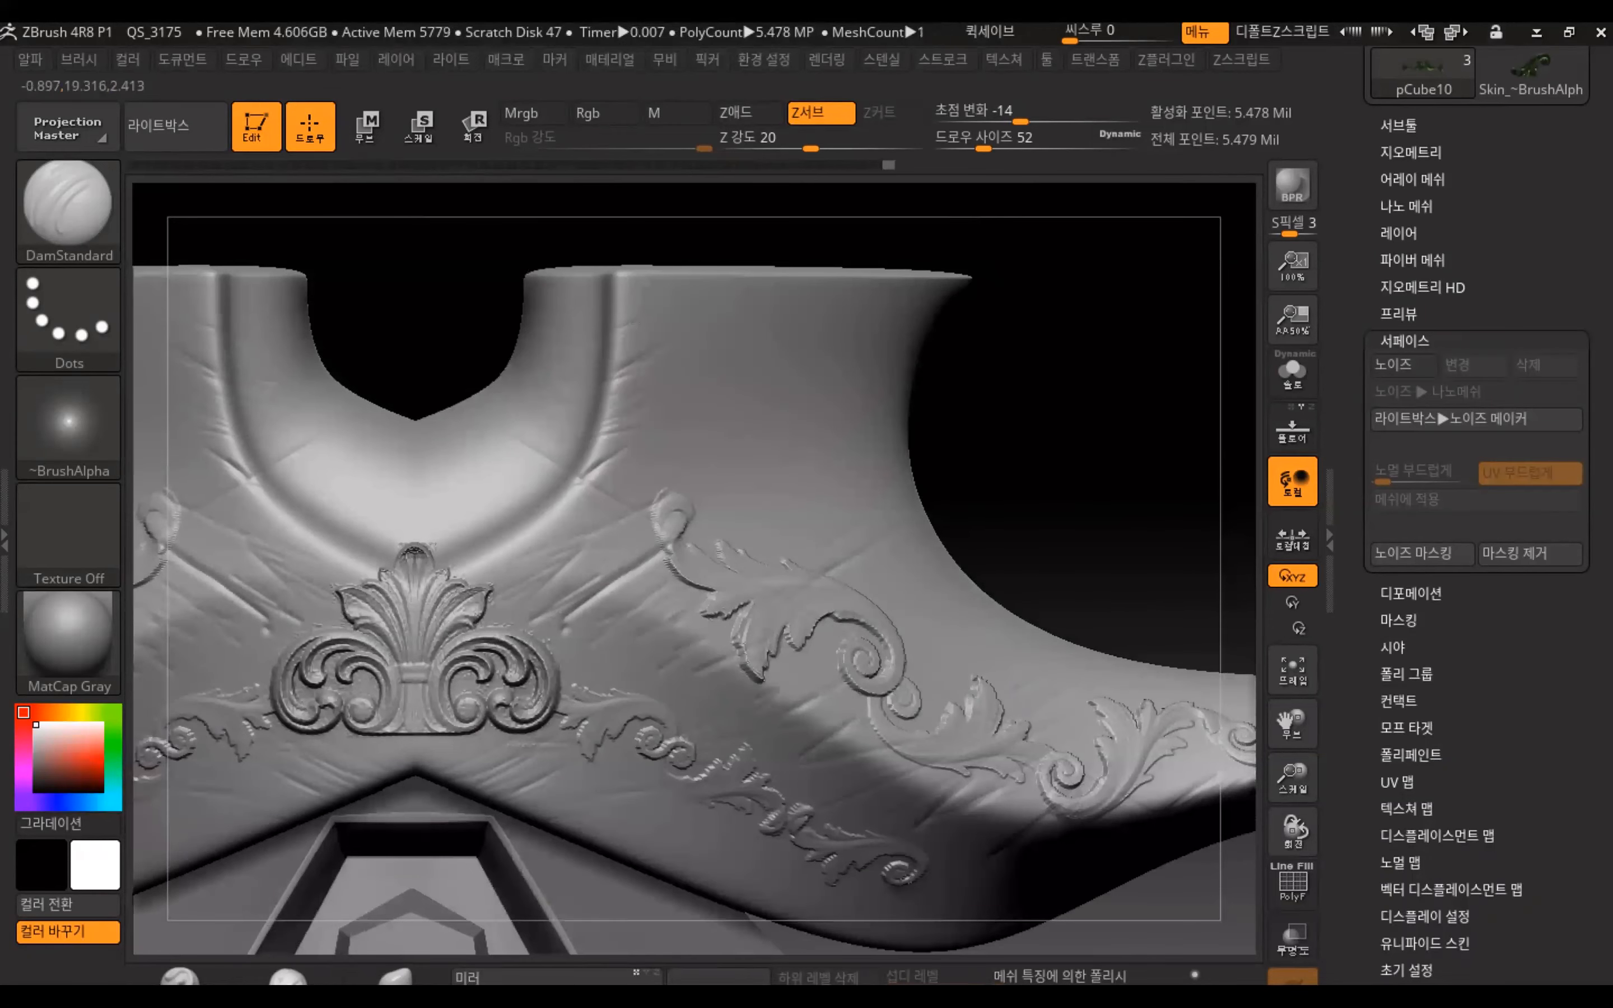
mouse_move(991, 378)
mouse_down()
mouse_move(910, 374)
mouse_move(975, 301)
mouse_move(1028, 332)
mouse_move(958, 373)
mouse_up()
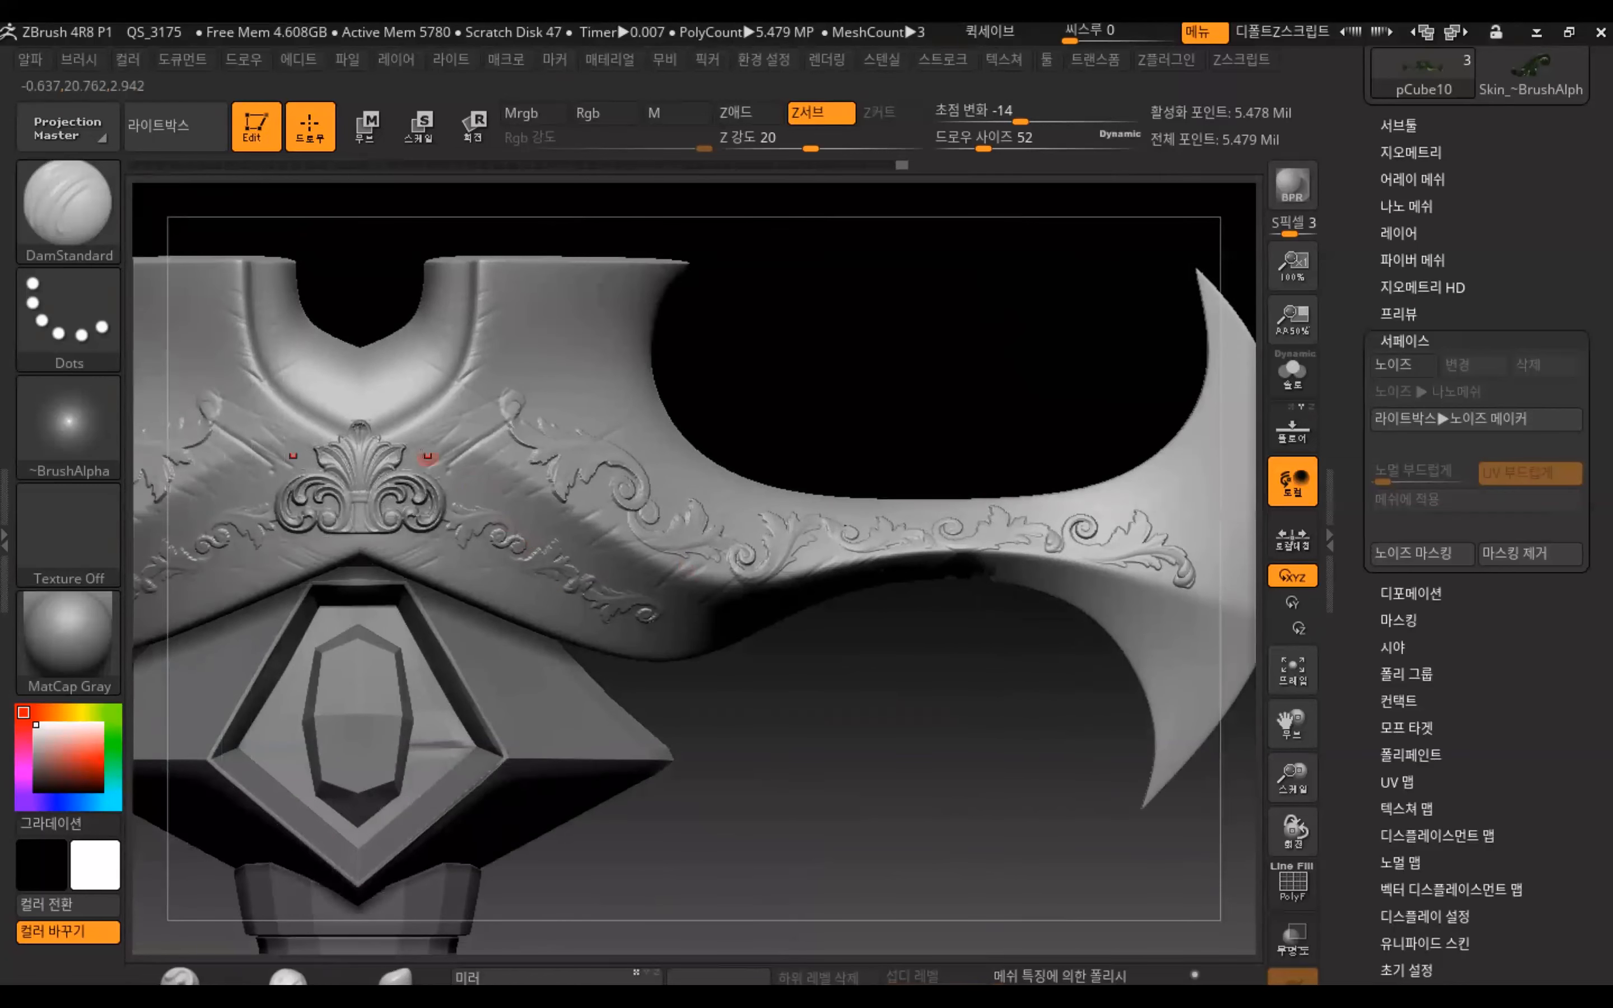
mouse_move(793, 375)
alt+mouse_down()
mouse_move(868, 383)
mouse_move(828, 407)
alt+mouse_up()
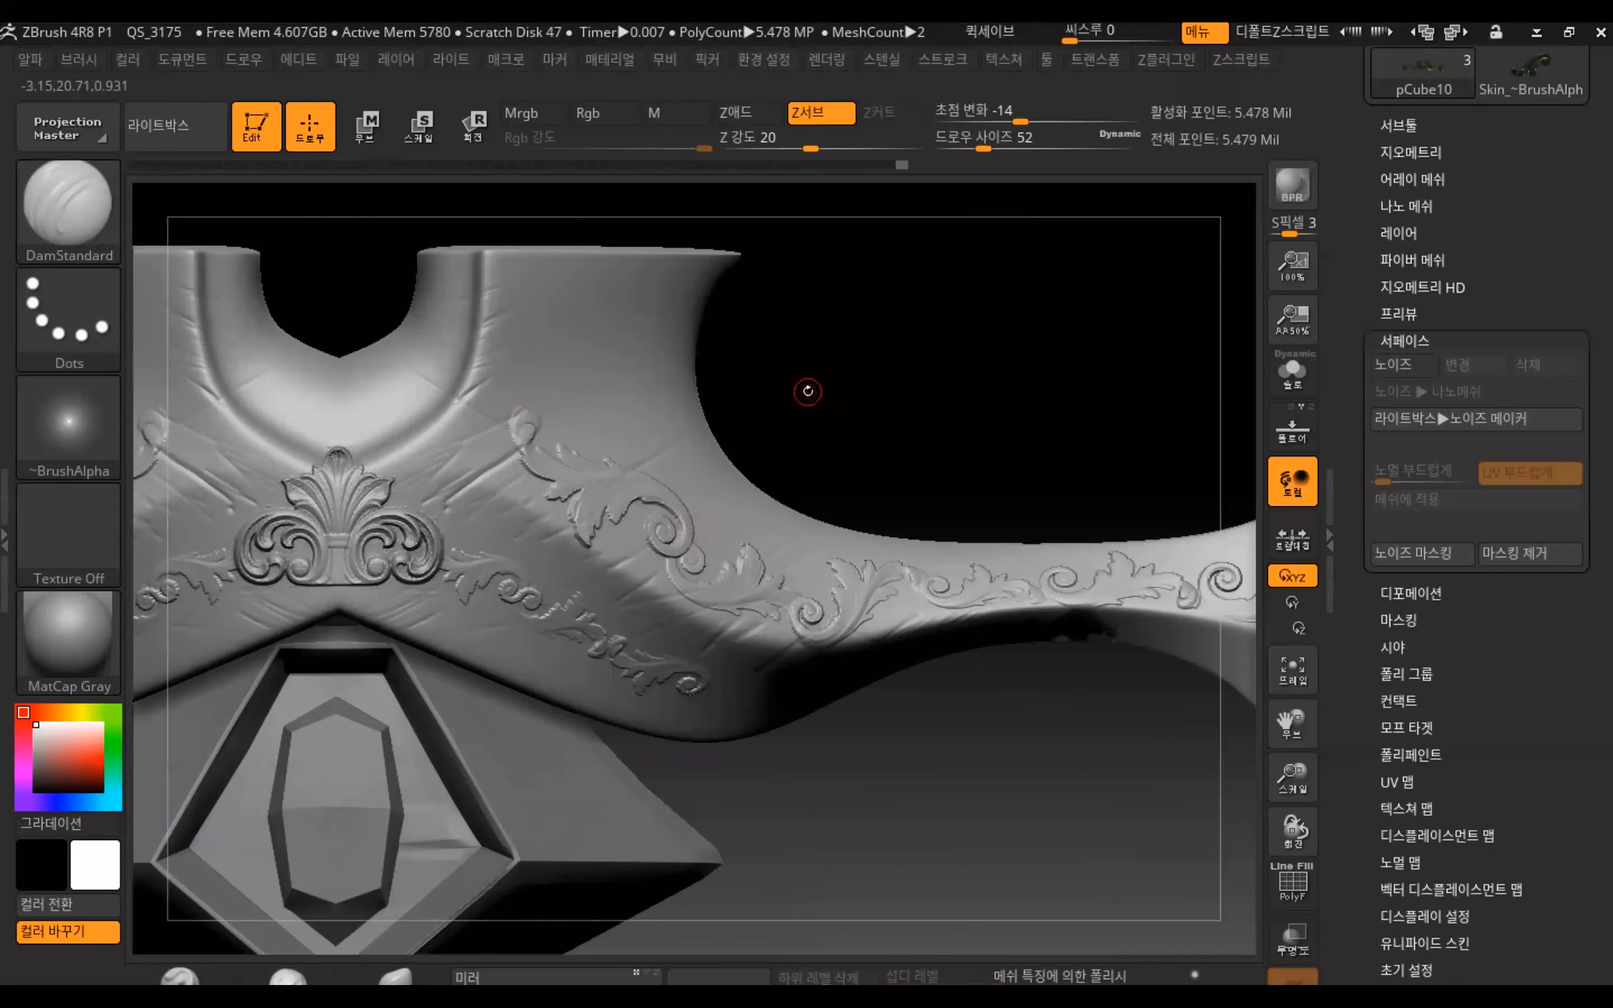
mouse_move(797, 383)
mouse_down()
mouse_move(918, 413)
mouse_move(918, 349)
mouse_up()
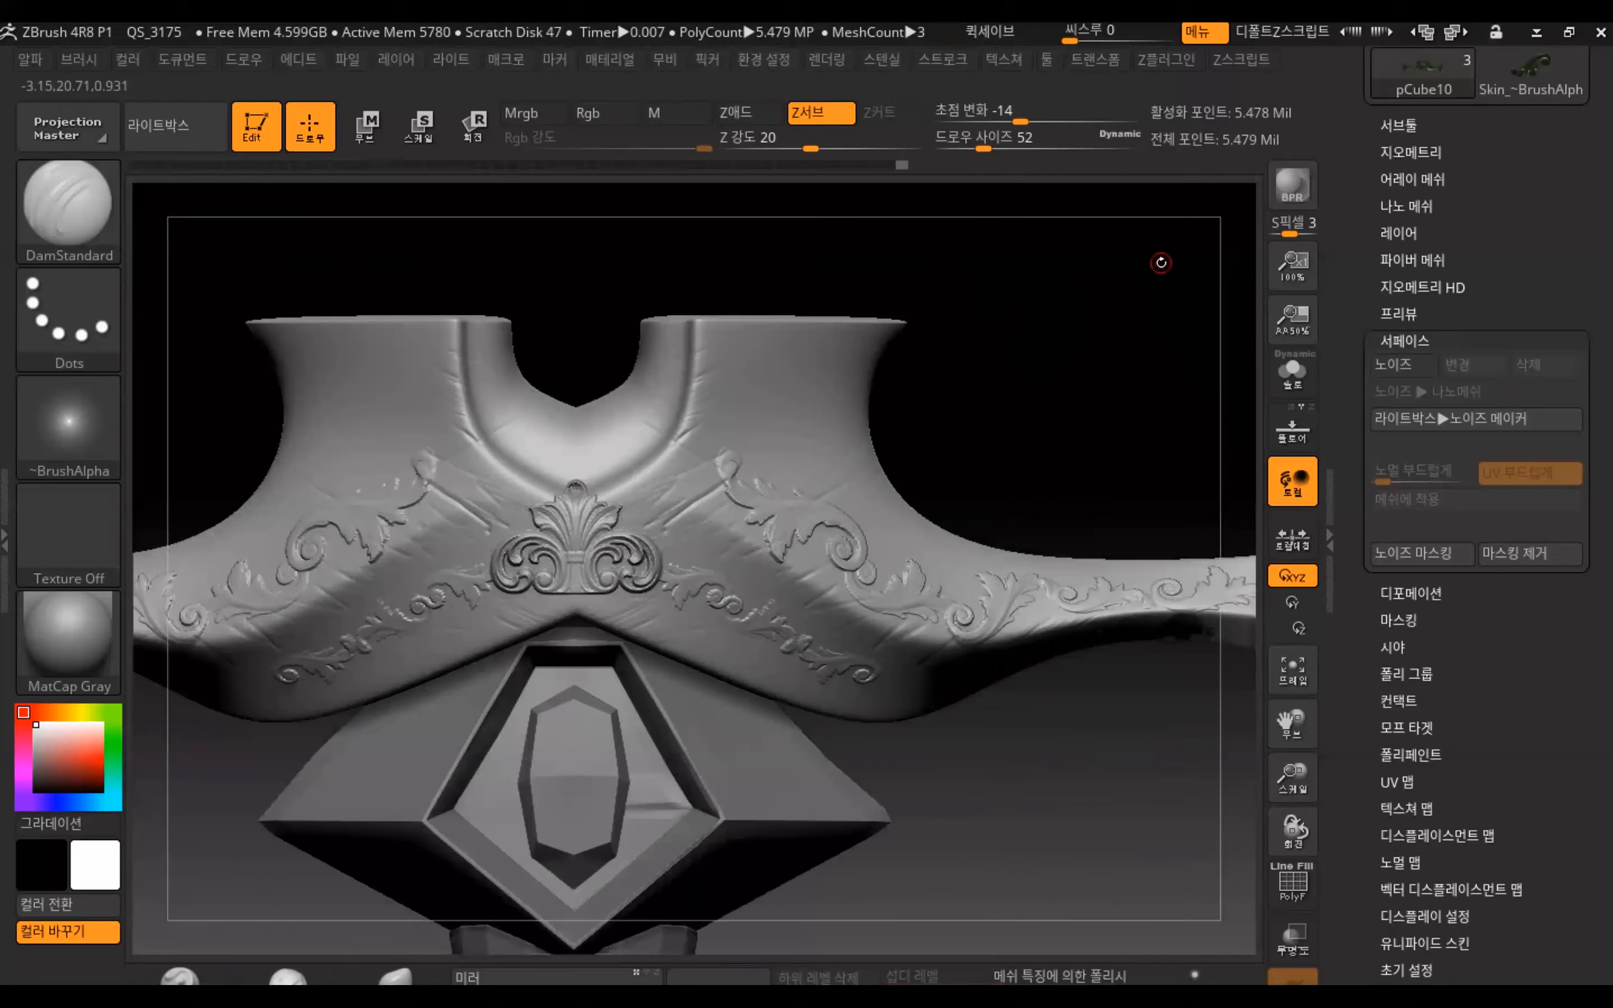
Load the Plane3D primitive as a new tool, turn it to face the view and convert it to a PolyMesh3D
mouse_move(1363, 152)
mouse_down()
mouse_move(1336, 428)
mouse_move(1353, 619)
mouse_move(1360, 109)
mouse_move(1363, 397)
mouse_up()
click(1417, 358)
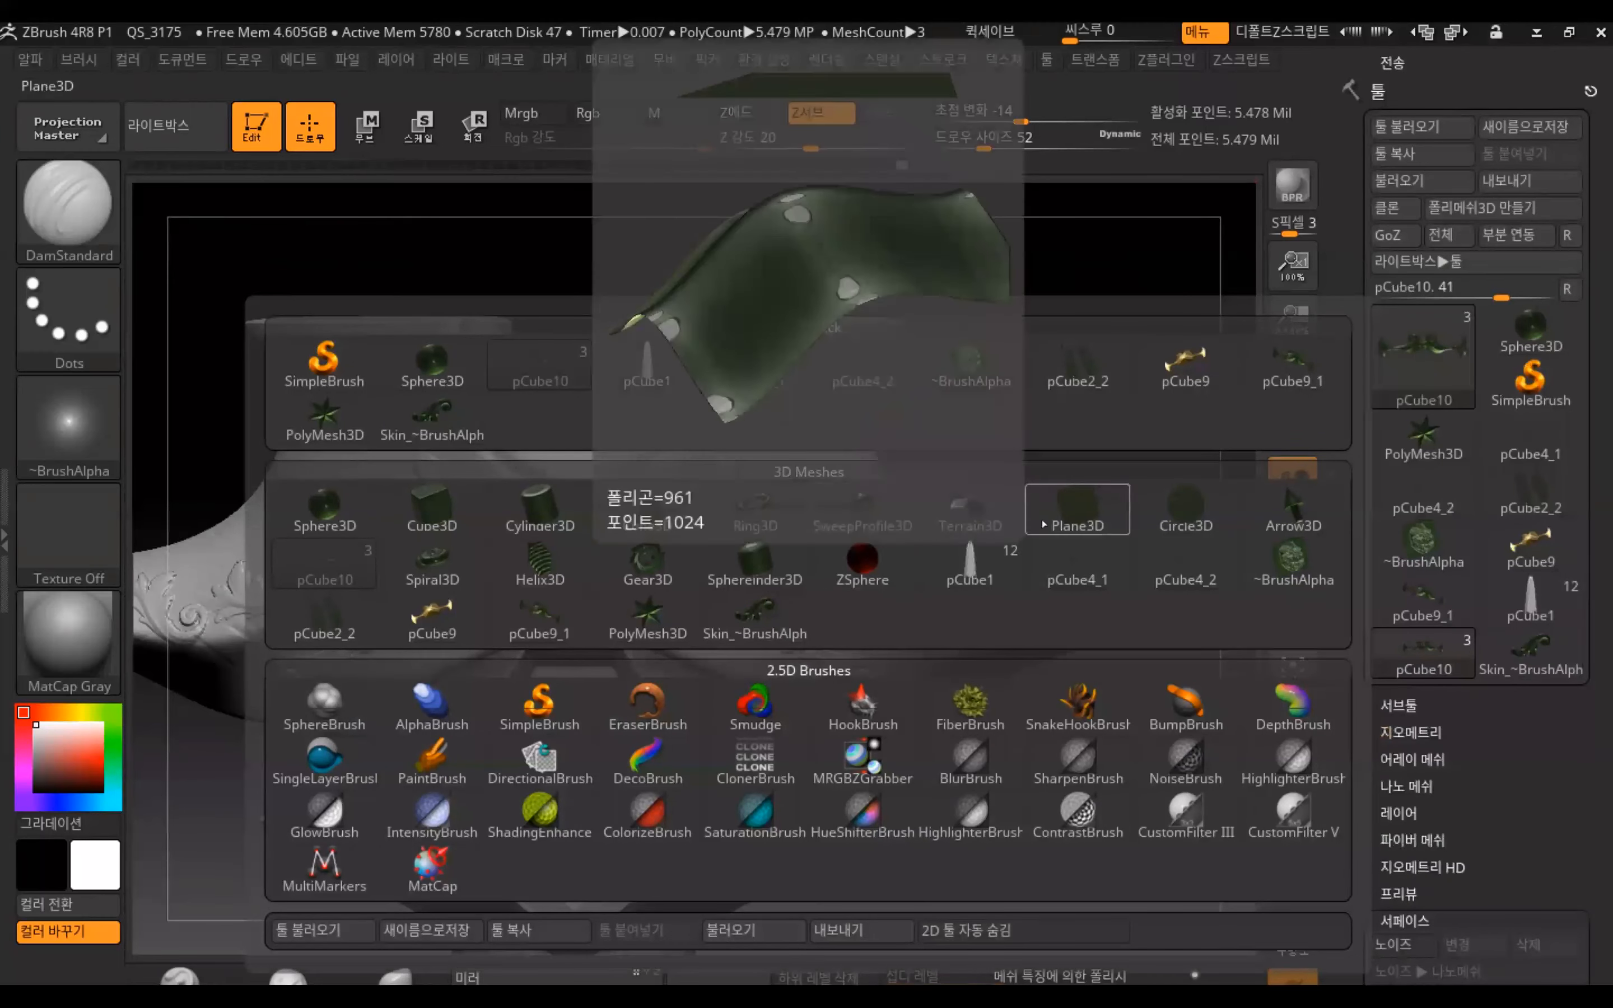
click(1074, 512)
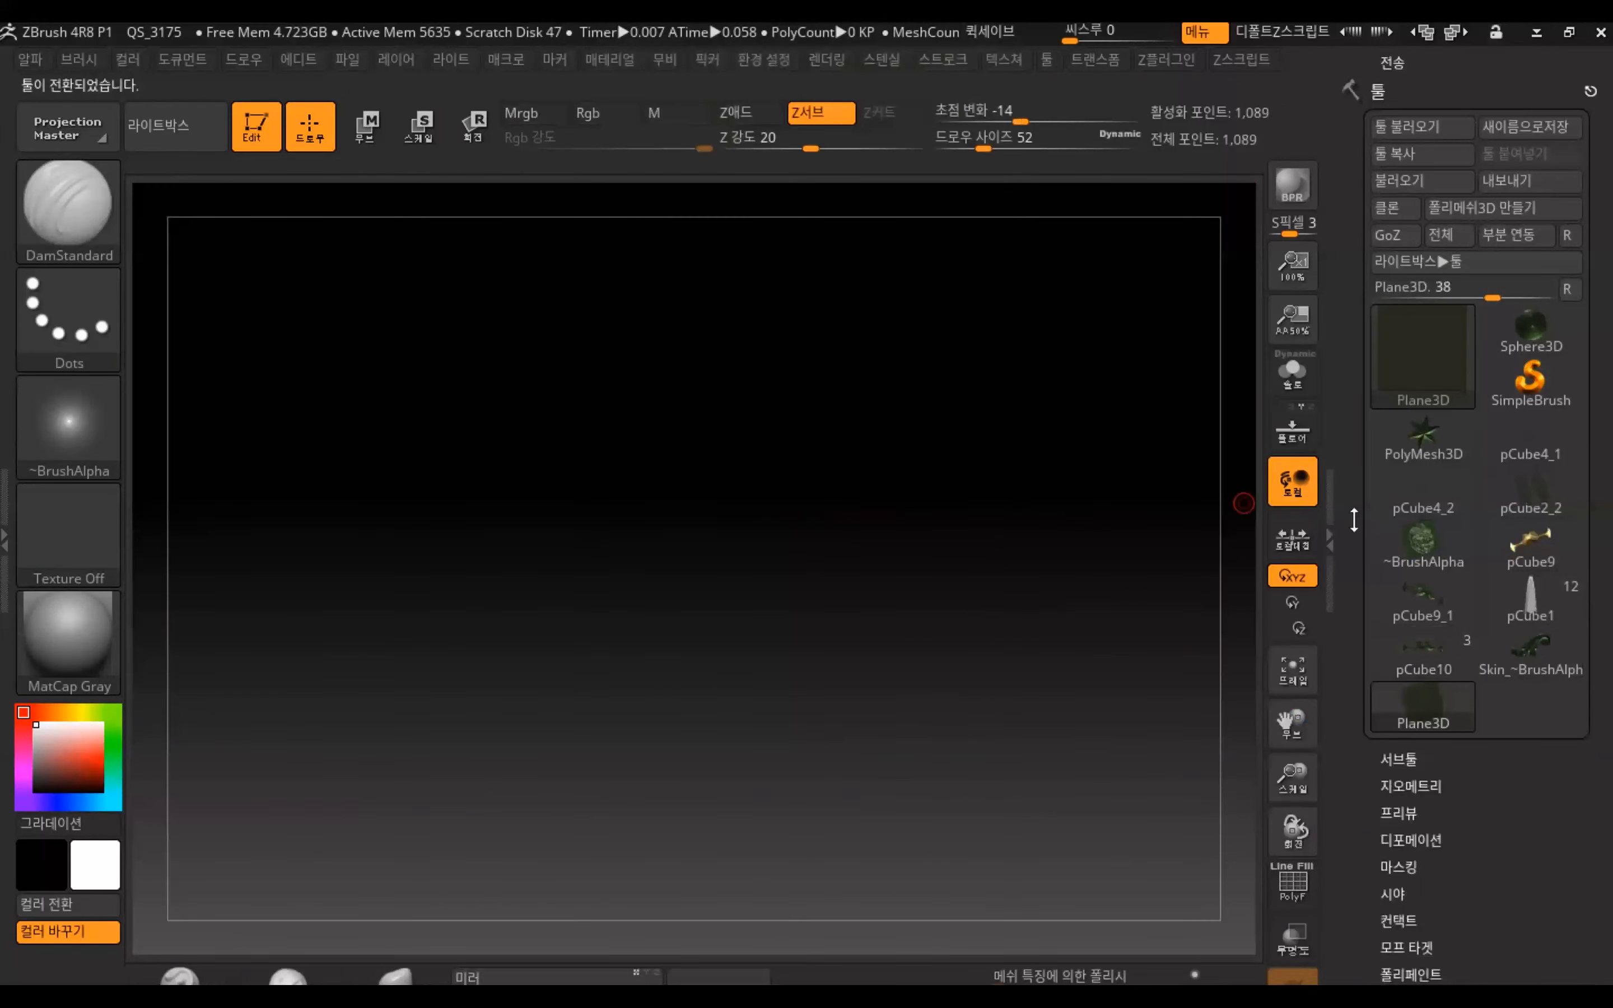
click(1301, 675)
alt+drag(1171, 558, 1026, 526)
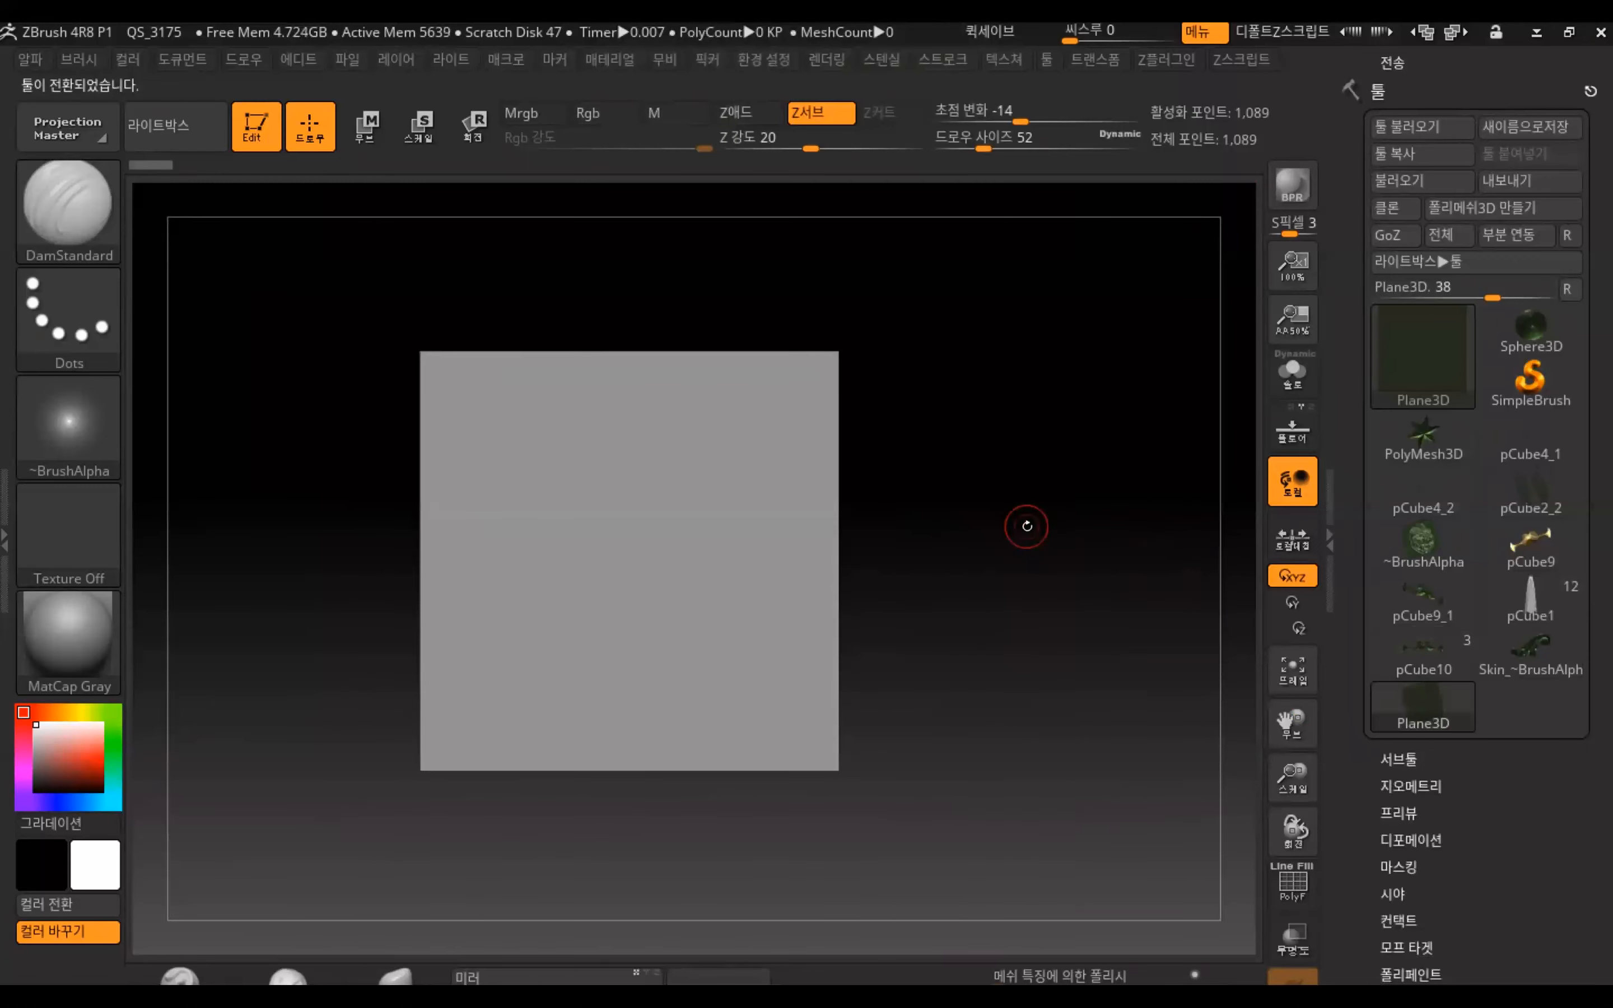
drag(958, 408, 1001, 418)
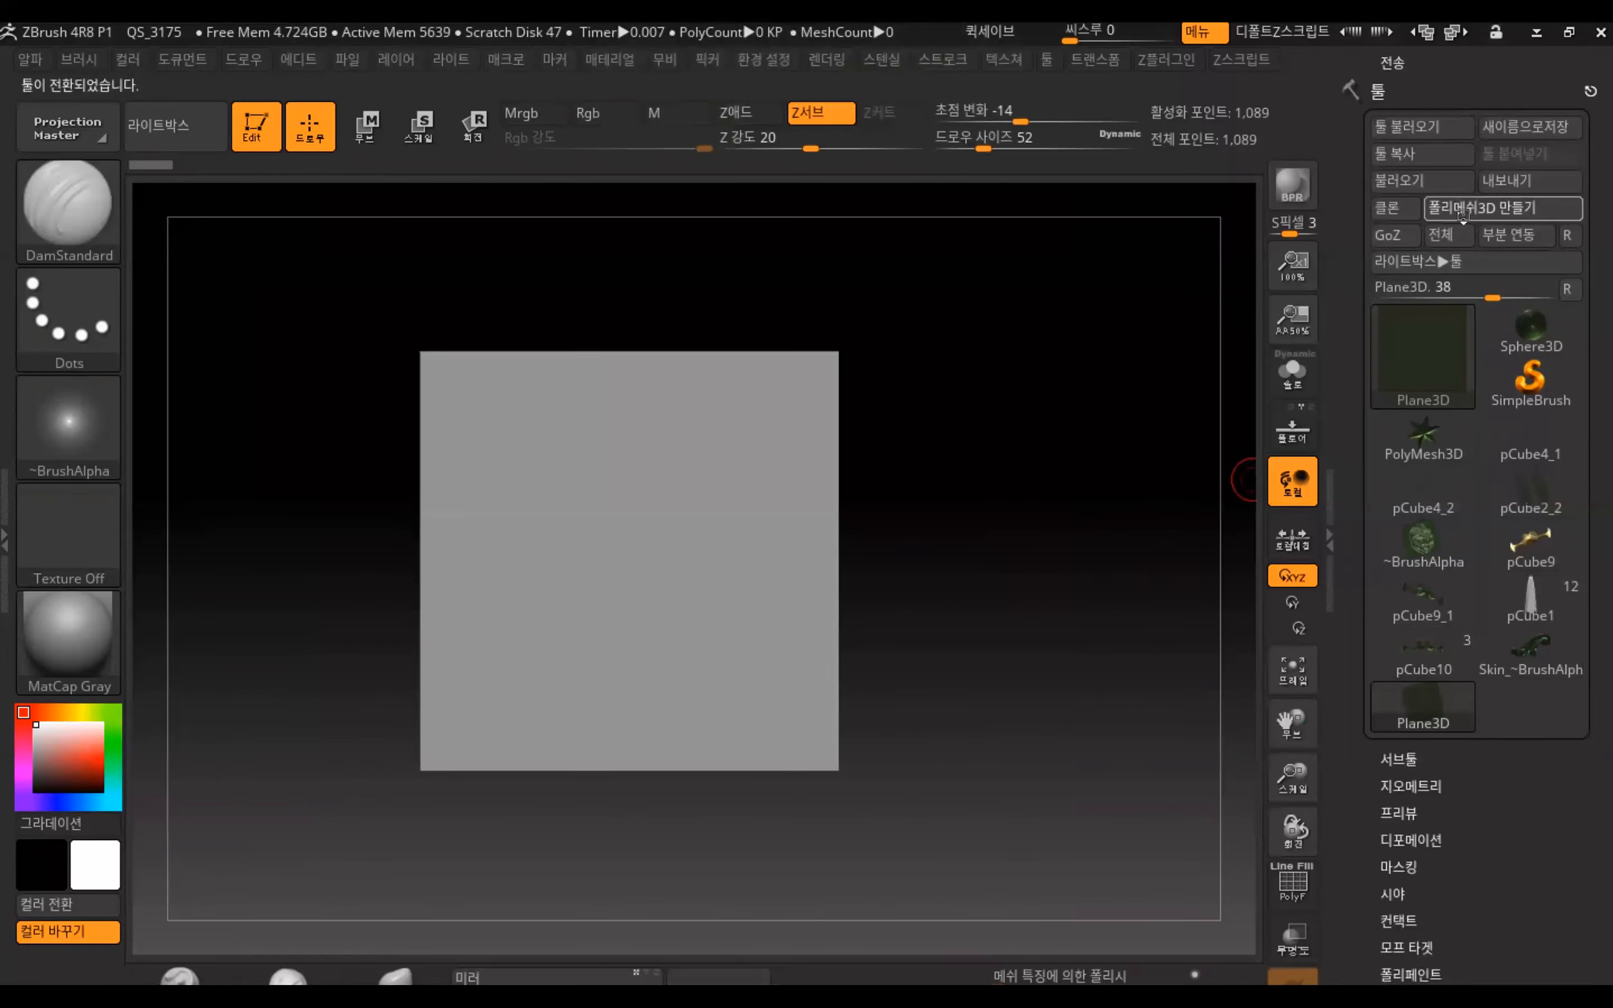
click(1463, 210)
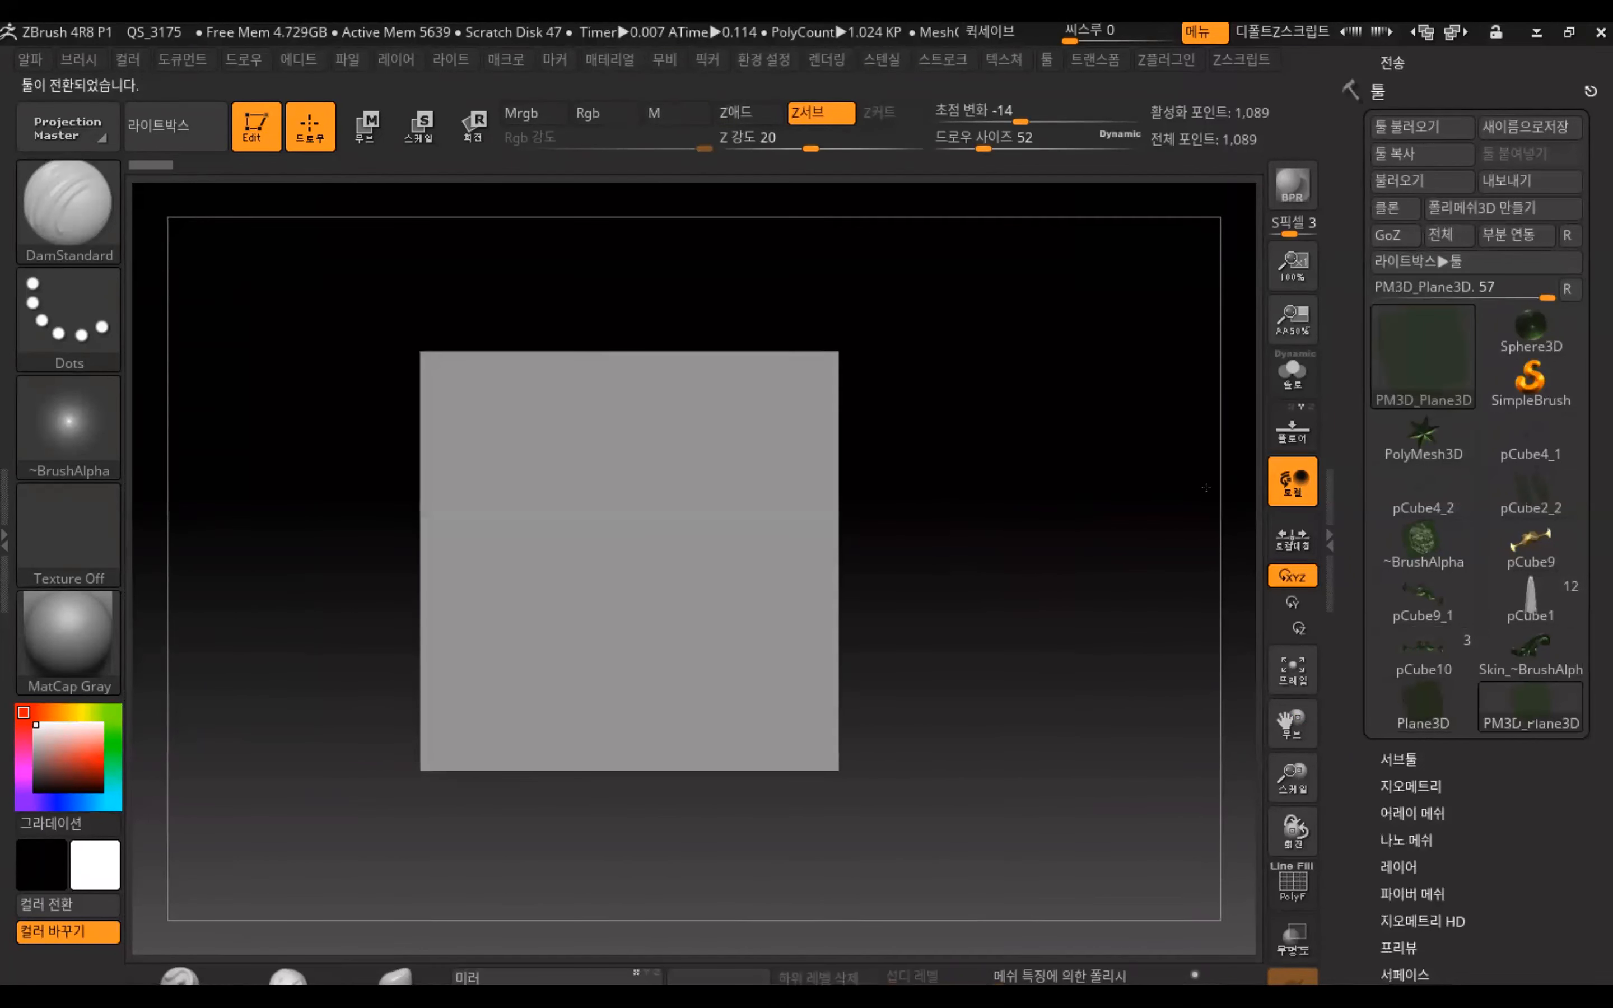
Set up the ClayBuildup brush with the DragRect stroke and the leafy scroll alpha for stamping on the plane
alt+drag(952, 517, 1006, 534)
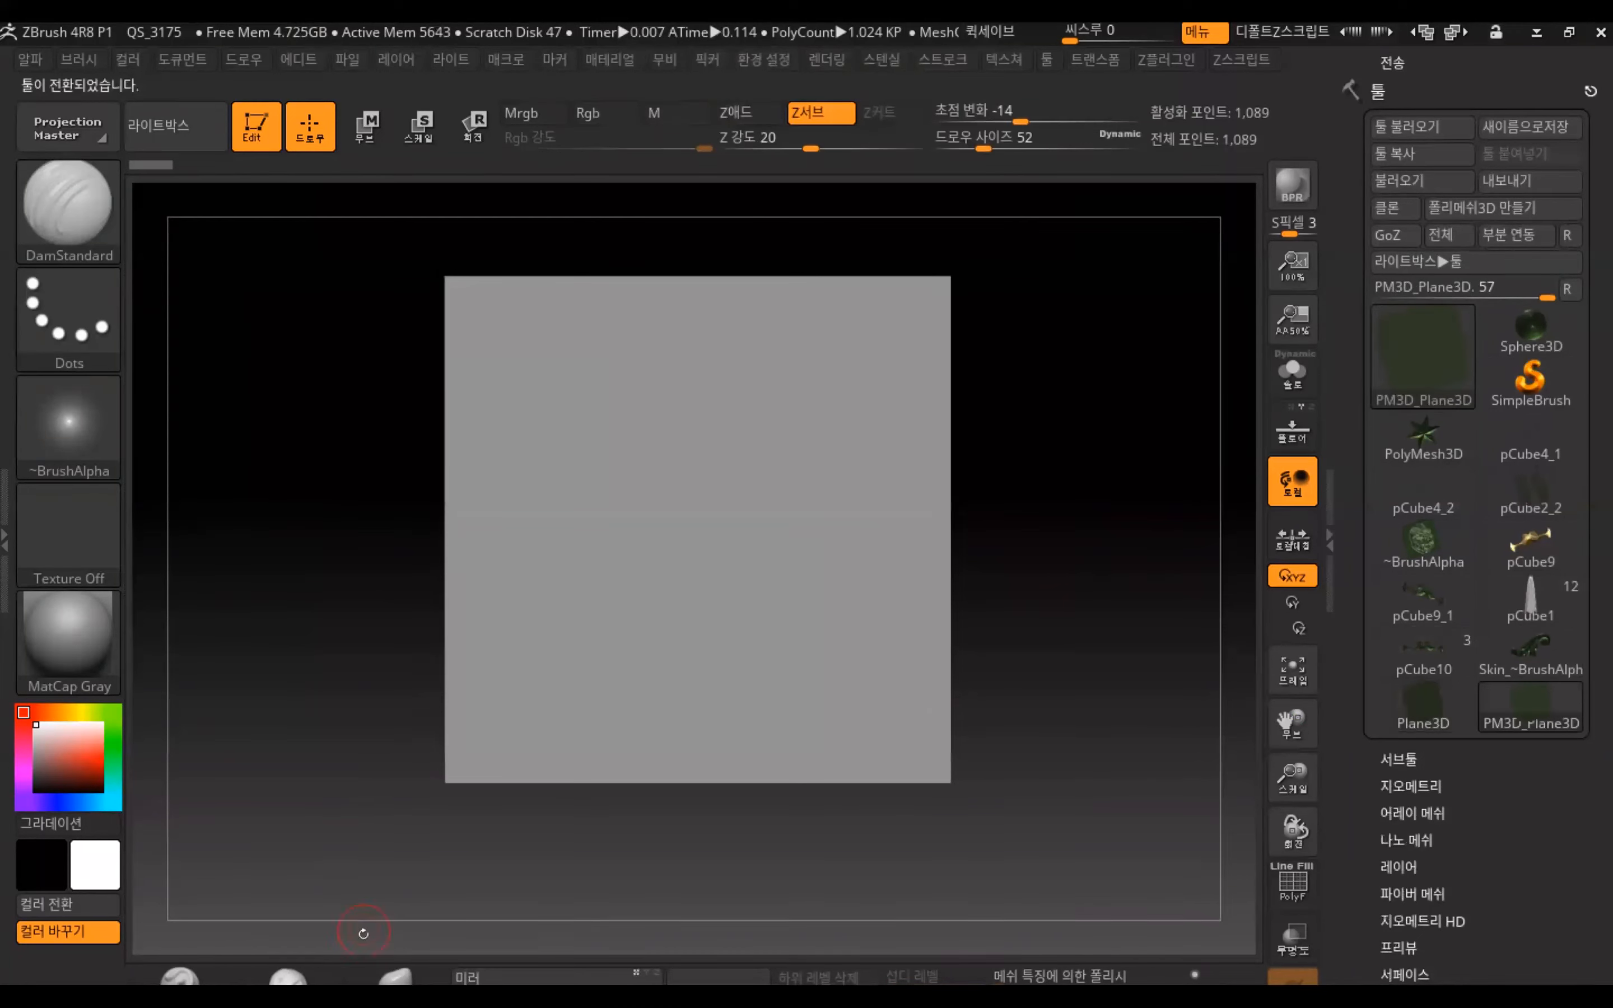
click(288, 977)
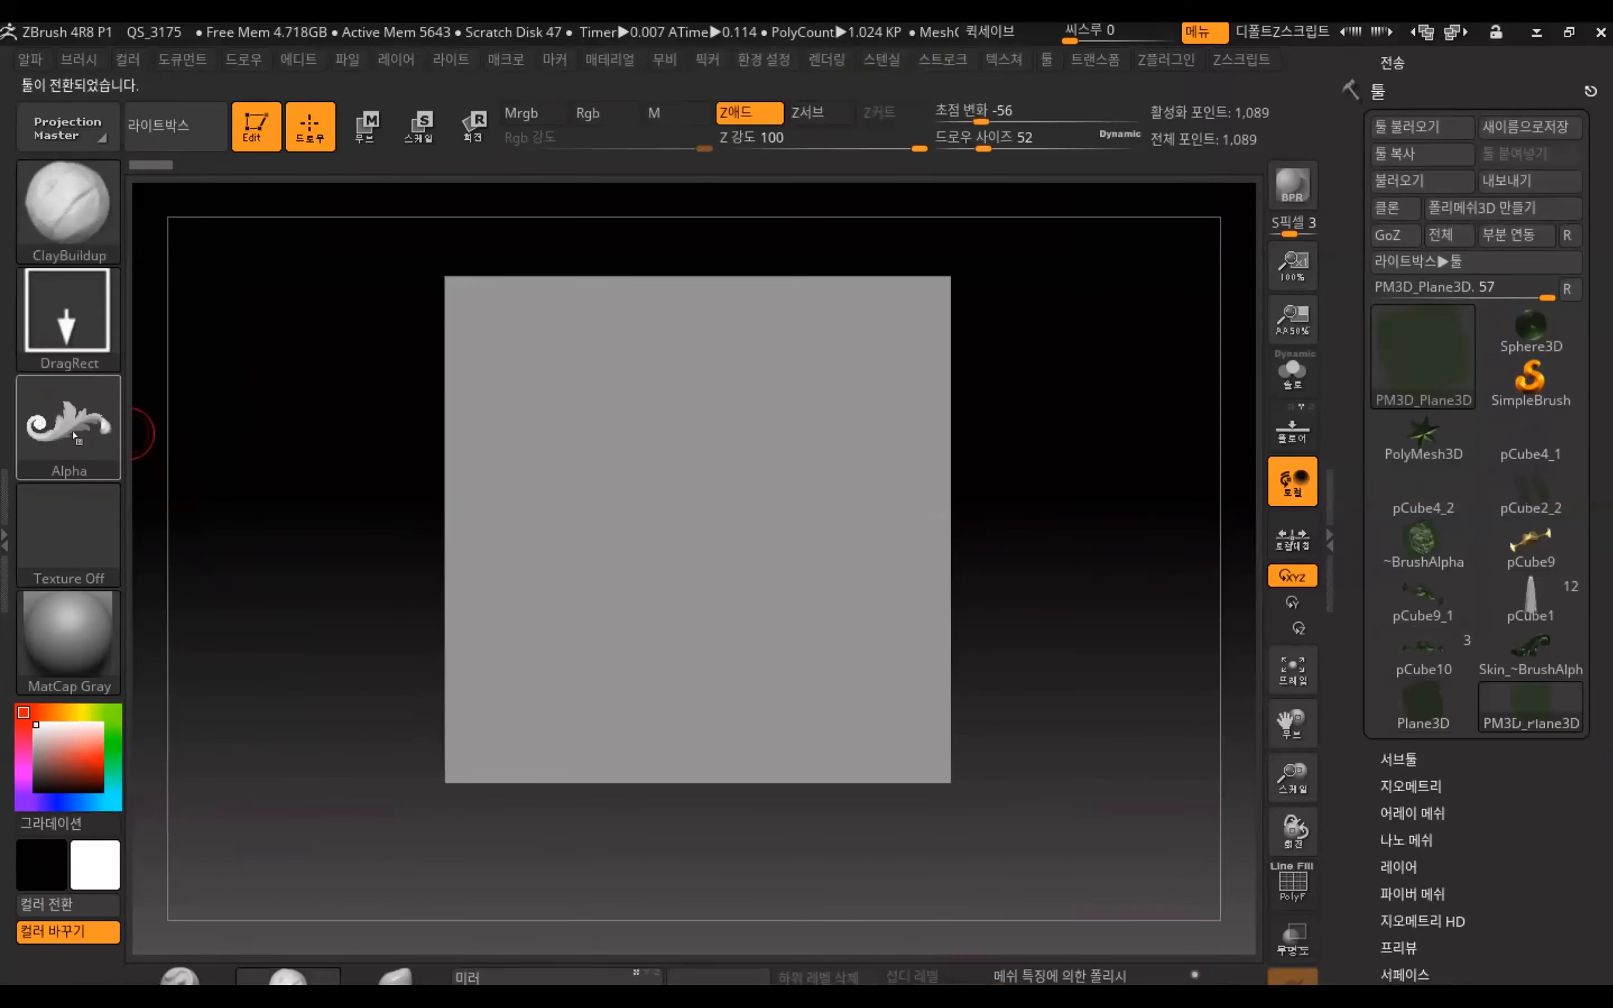
click(75, 438)
click(723, 487)
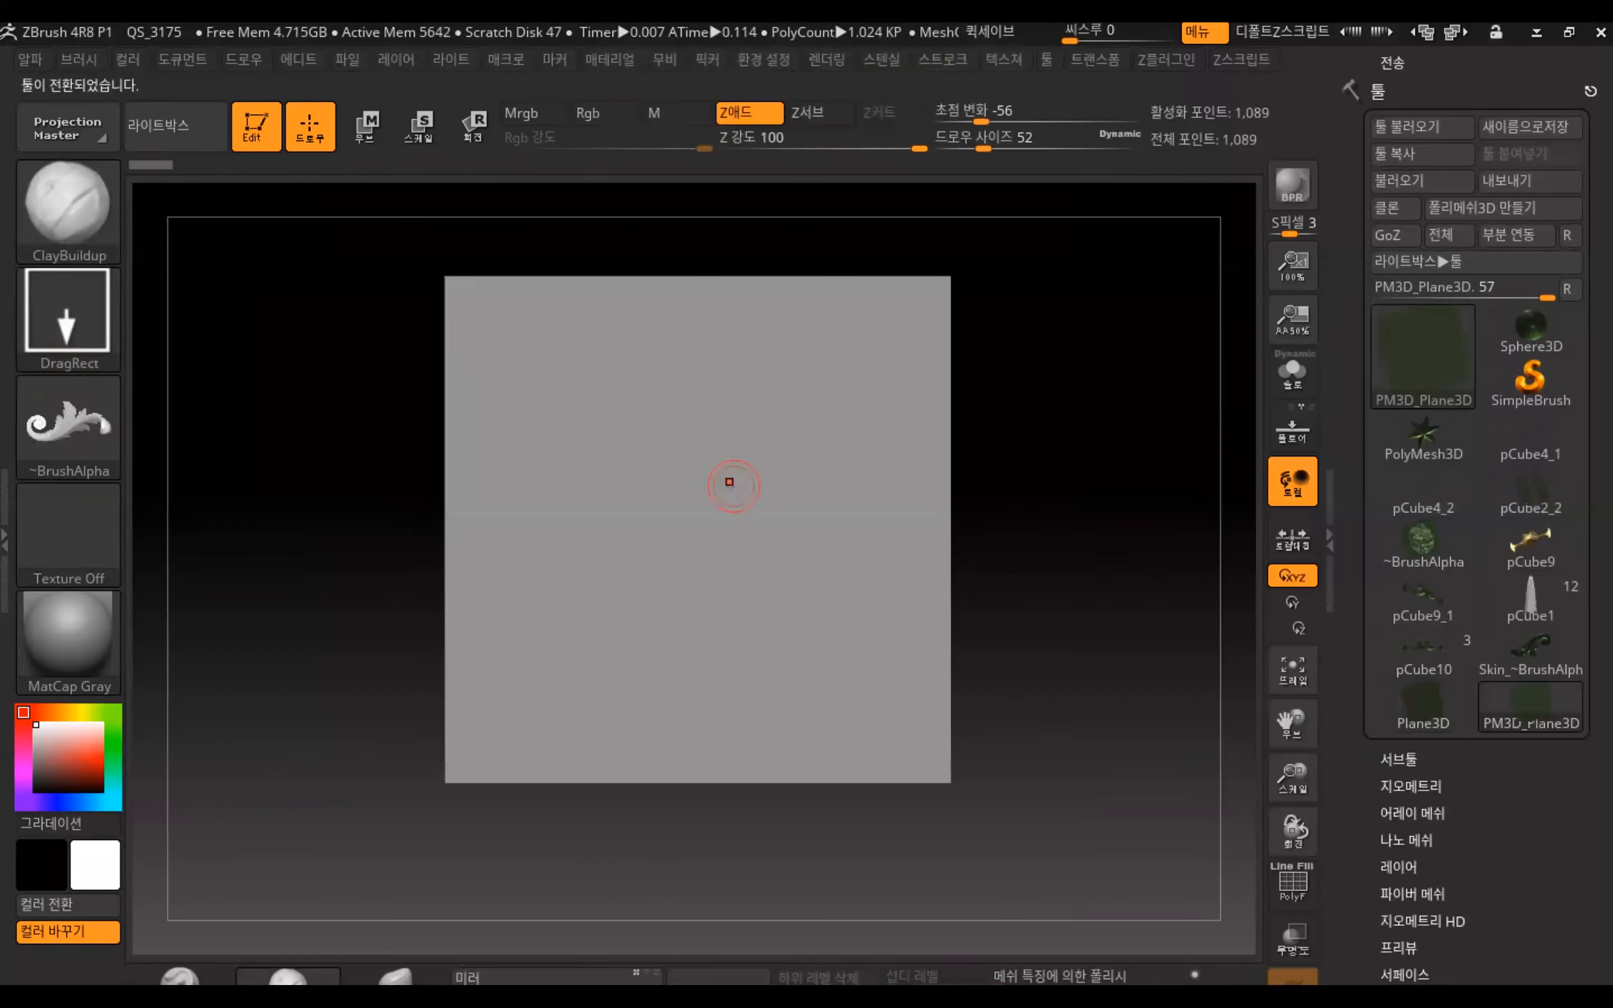
Subdivide the plane to level 5 with smooth subdivision enabled
click(1400, 785)
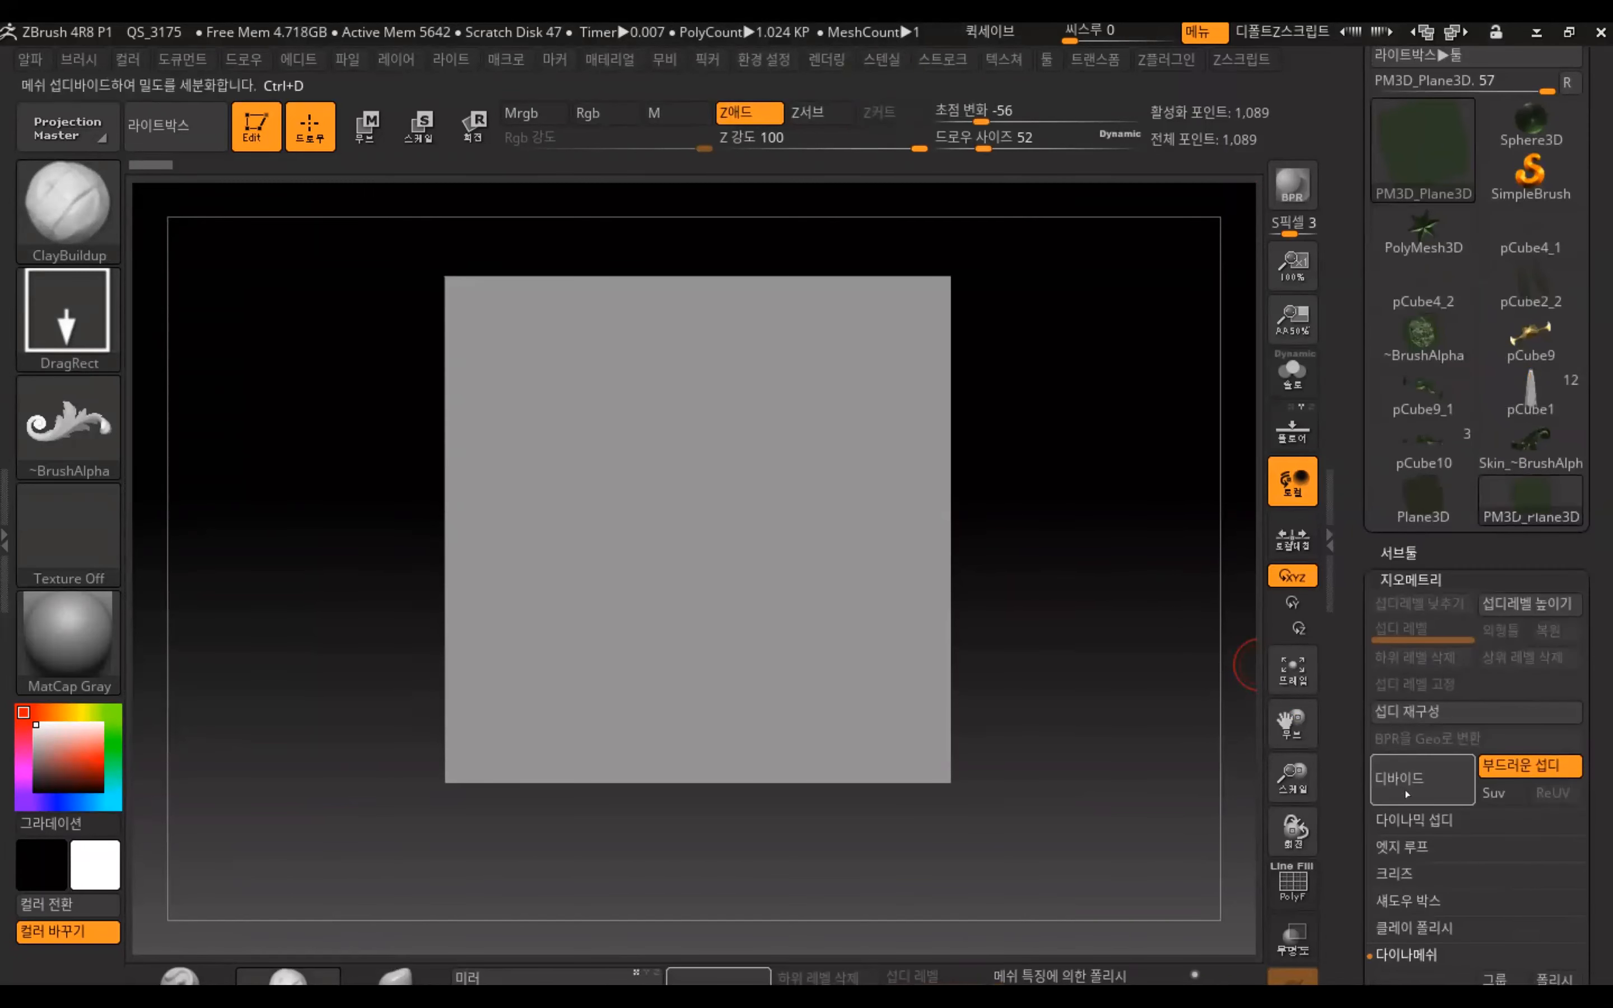
click(1407, 795)
click(1414, 795)
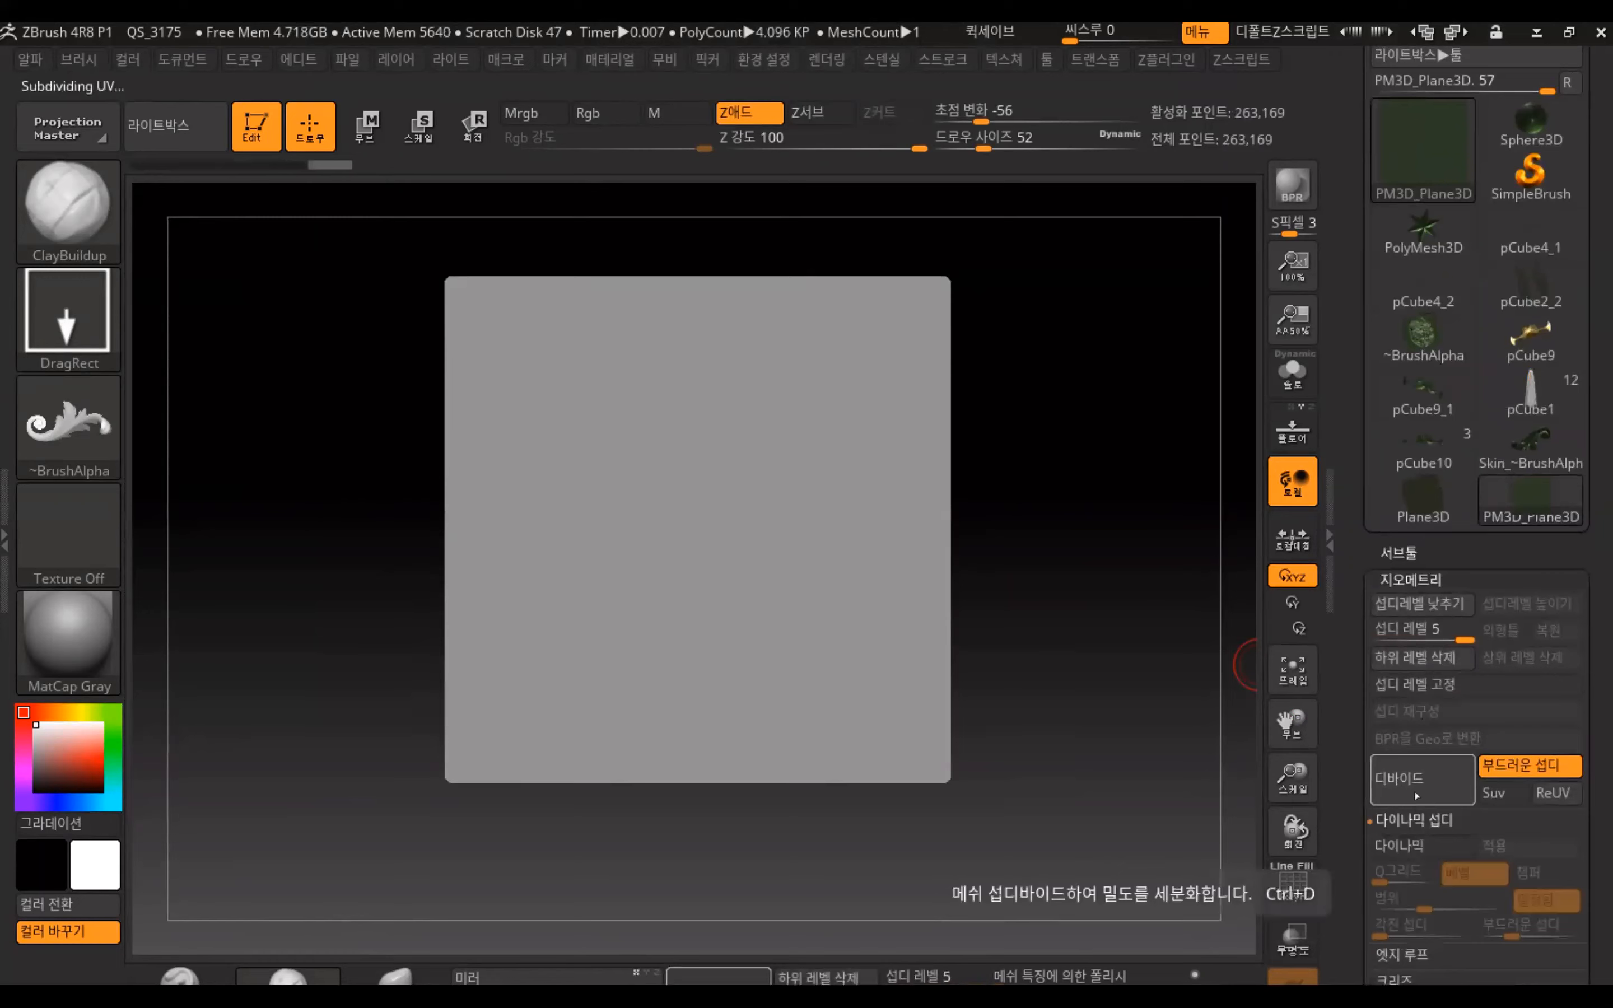
Subdivide the plane up to level 7 while testing the leafy scroll stamp, undoing each test stamp
mouse_move(1413, 172)
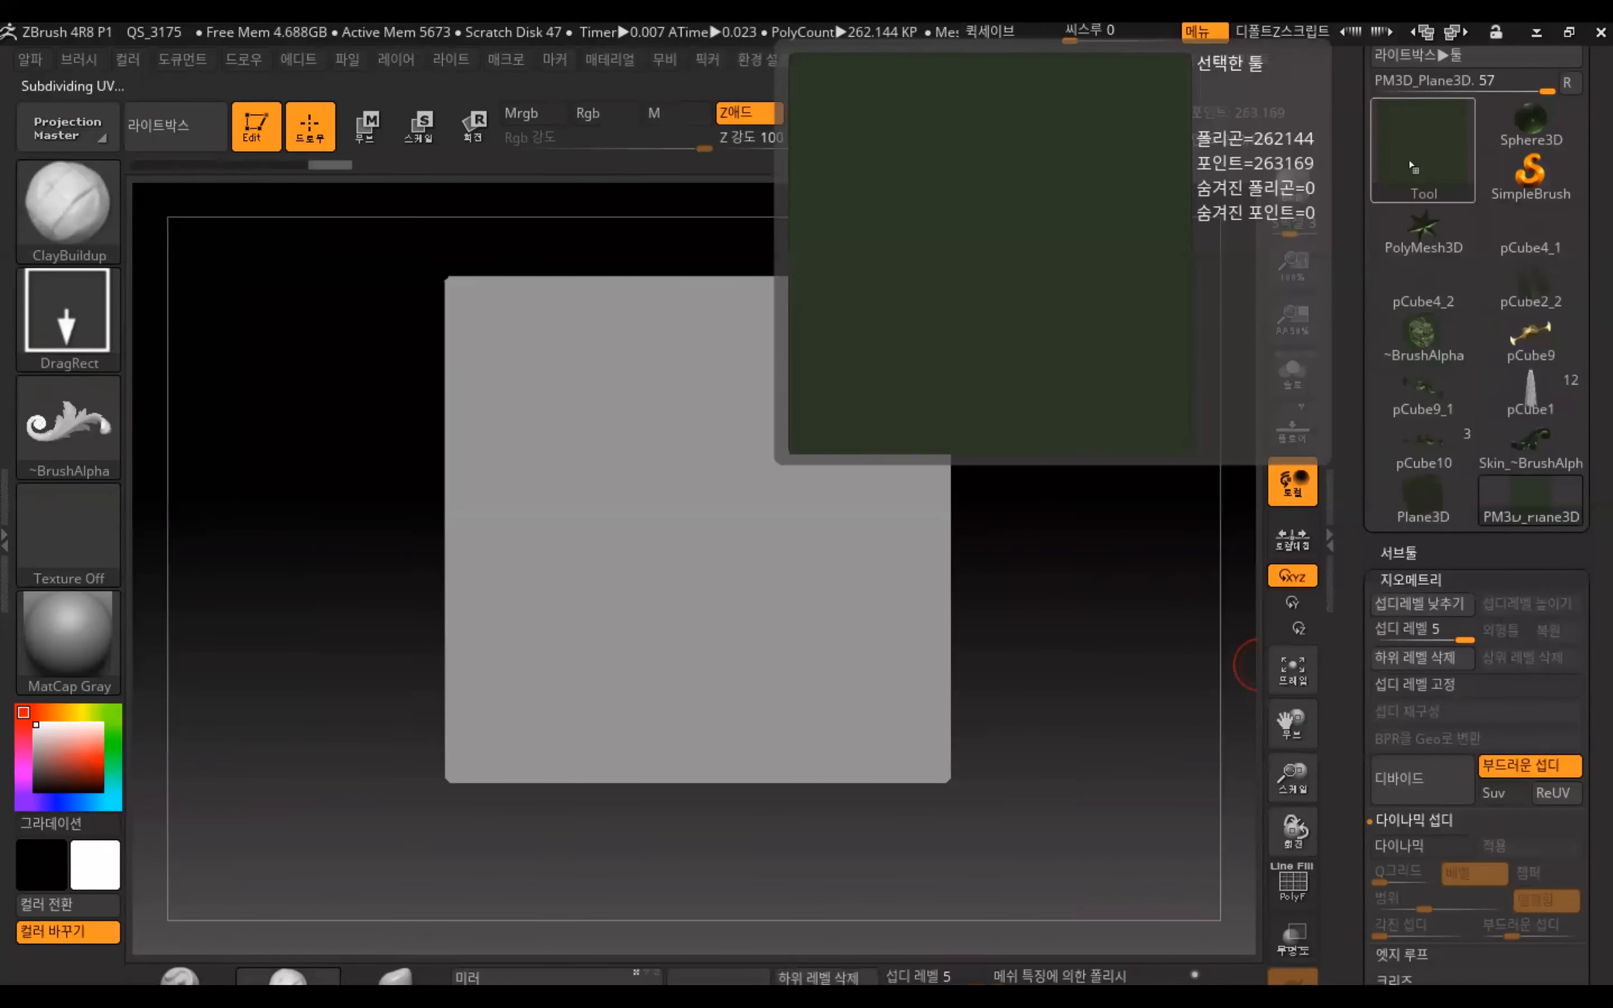
drag(677, 529, 740, 670)
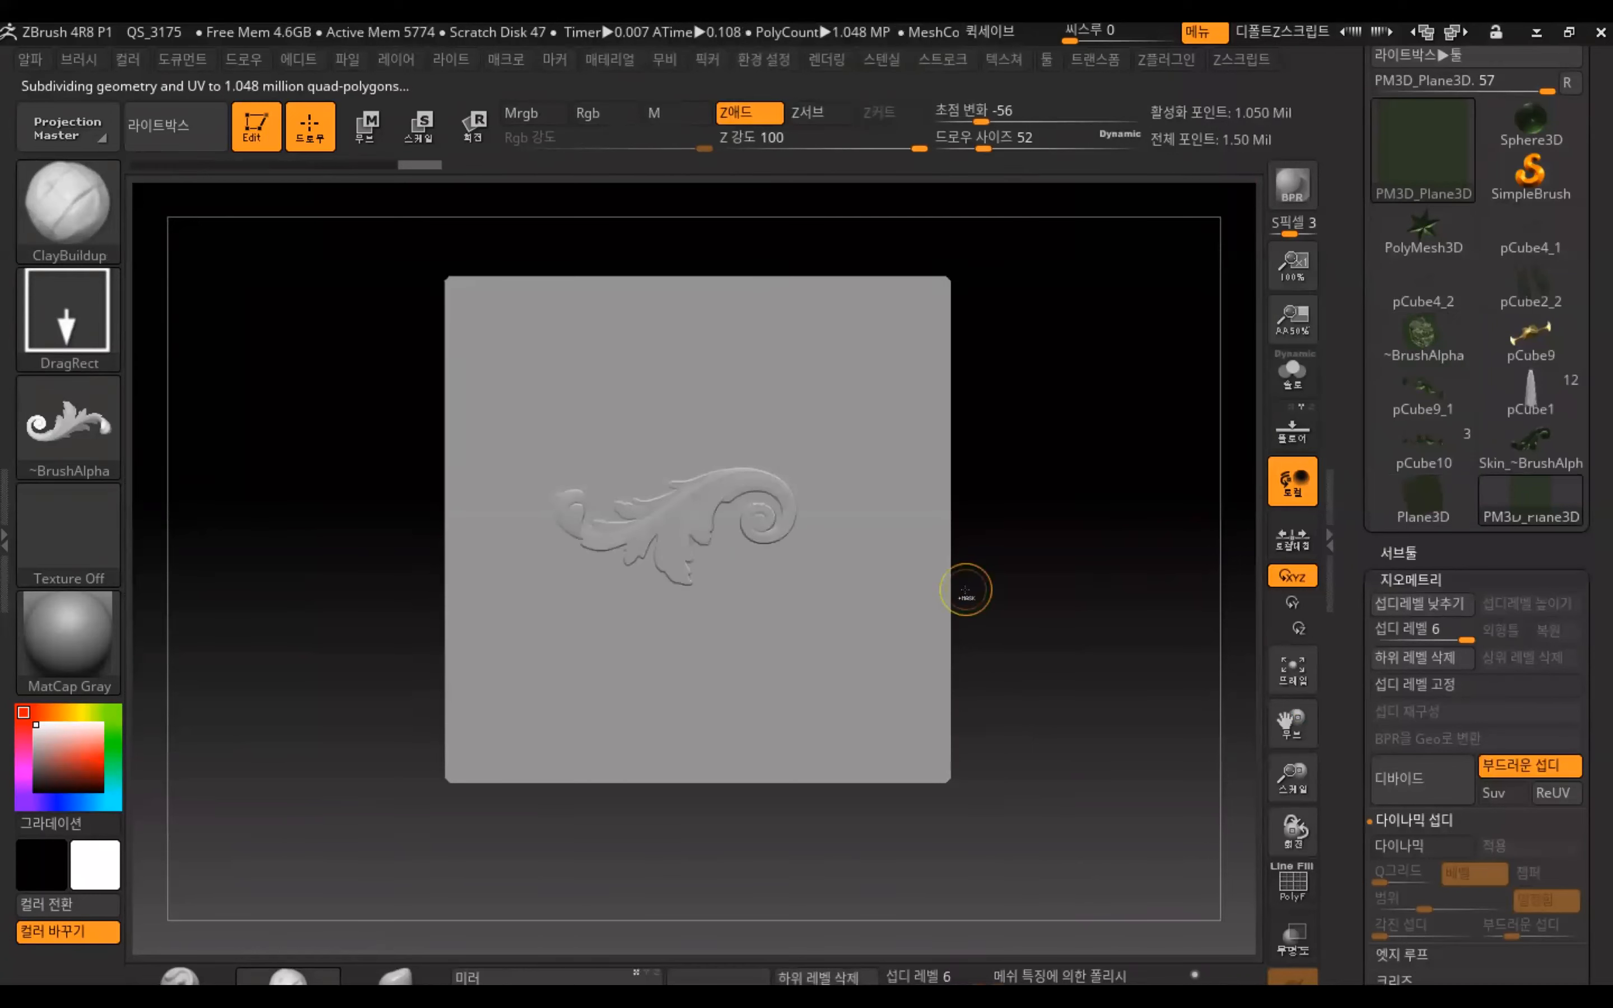
key(ctrl+z)
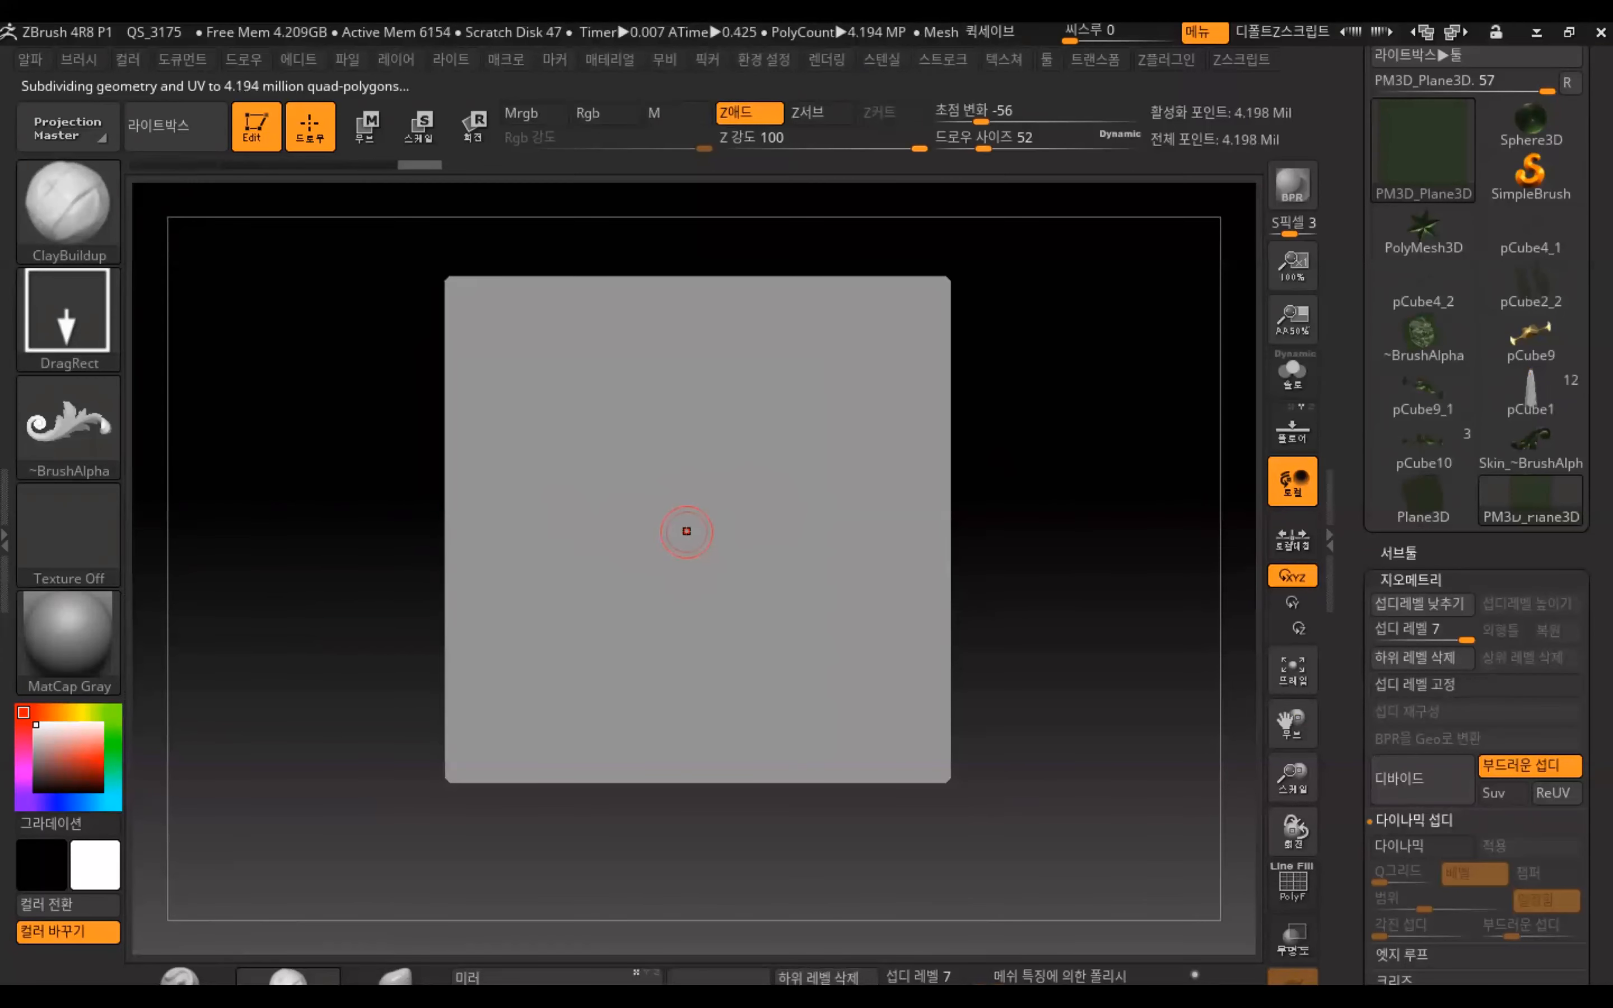
mouse_move(685, 528)
mouse_down()
mouse_move(662, 813)
mouse_move(665, 795)
mouse_up()
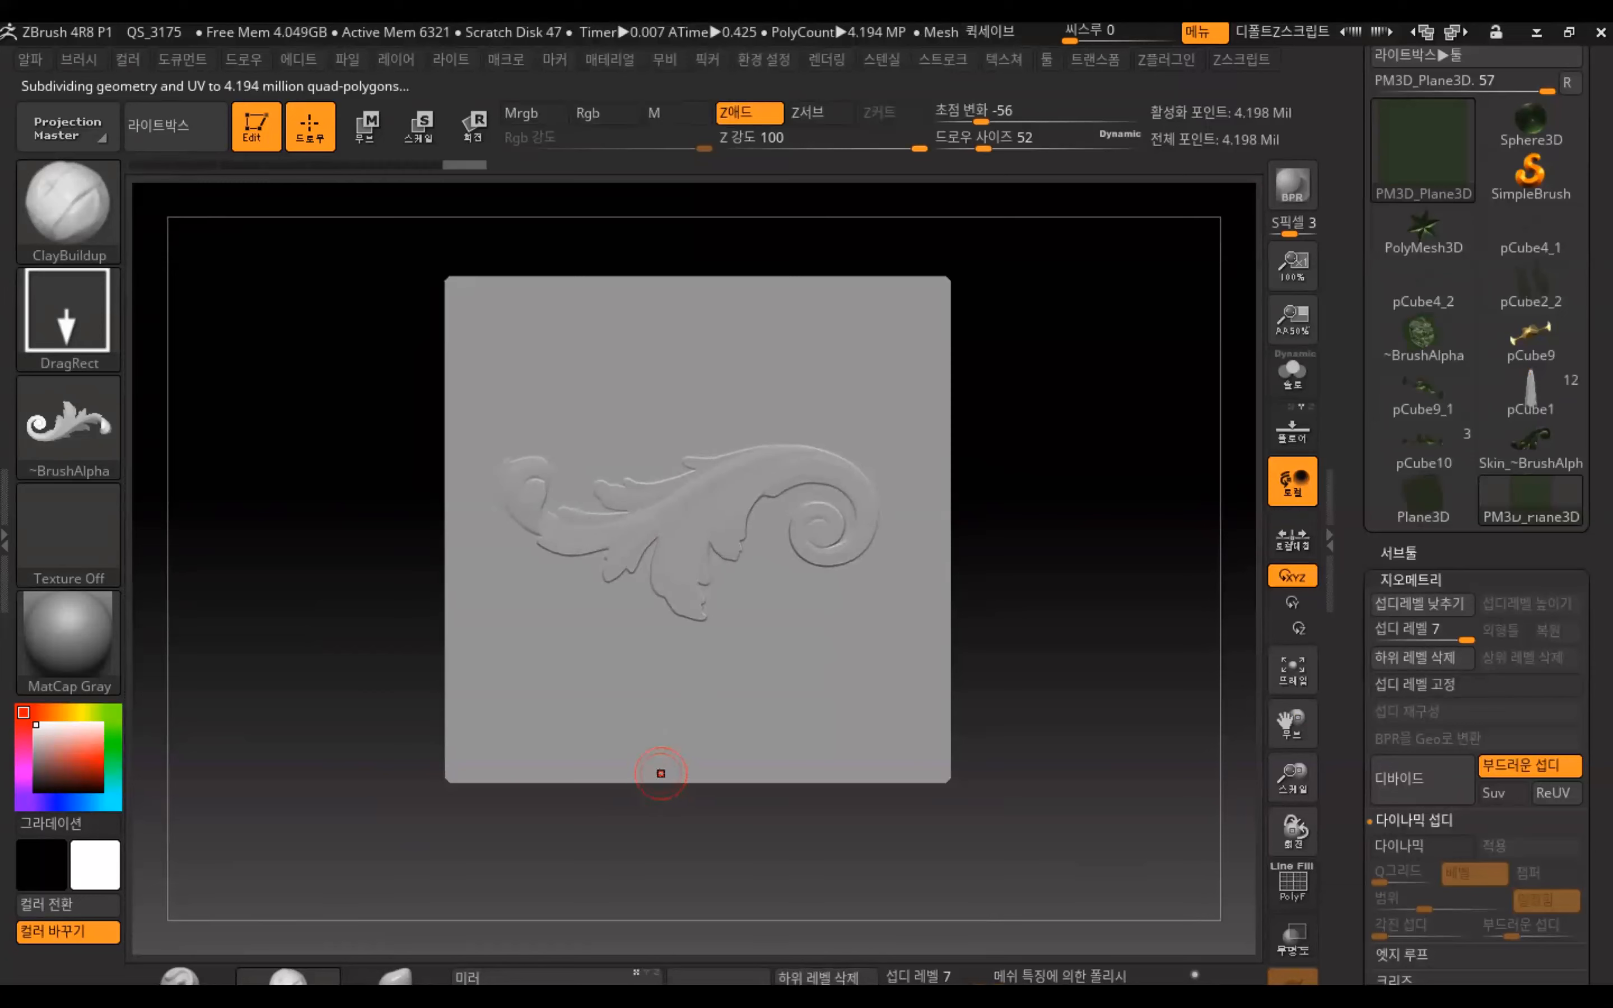
key(ctrl+z)
Add a new layer to the plane and stamp one large leafy scroll across its middle
drag(1360, 883, 1390, 469)
drag(1368, 824, 1368, 756)
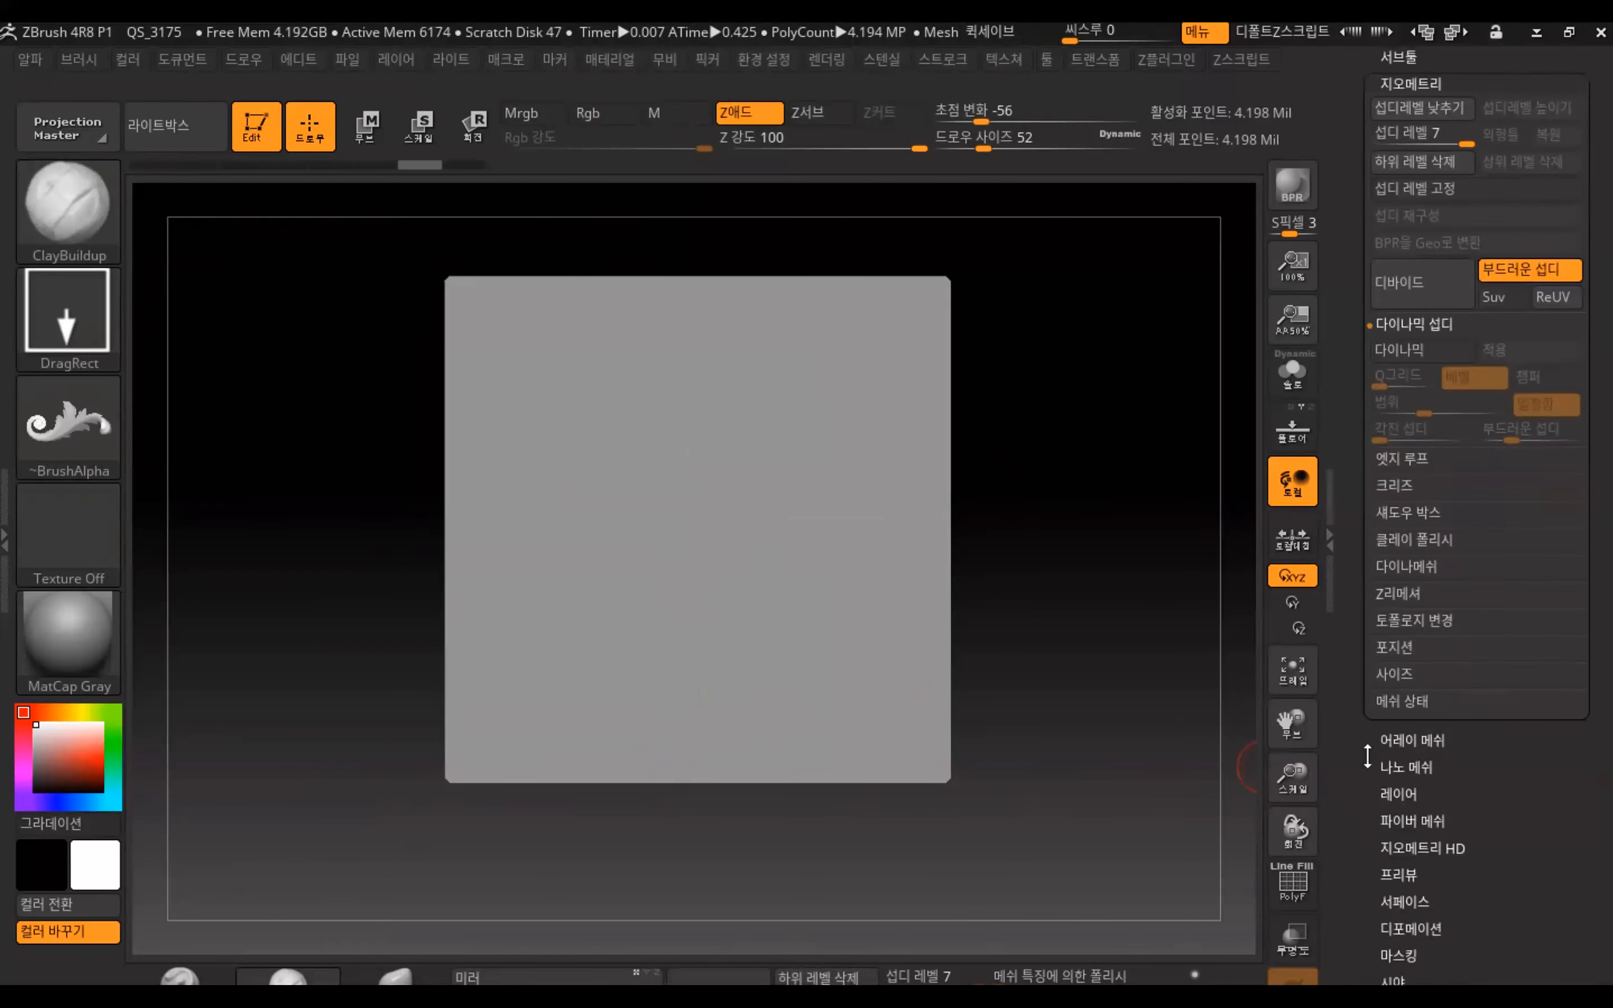
click(1399, 793)
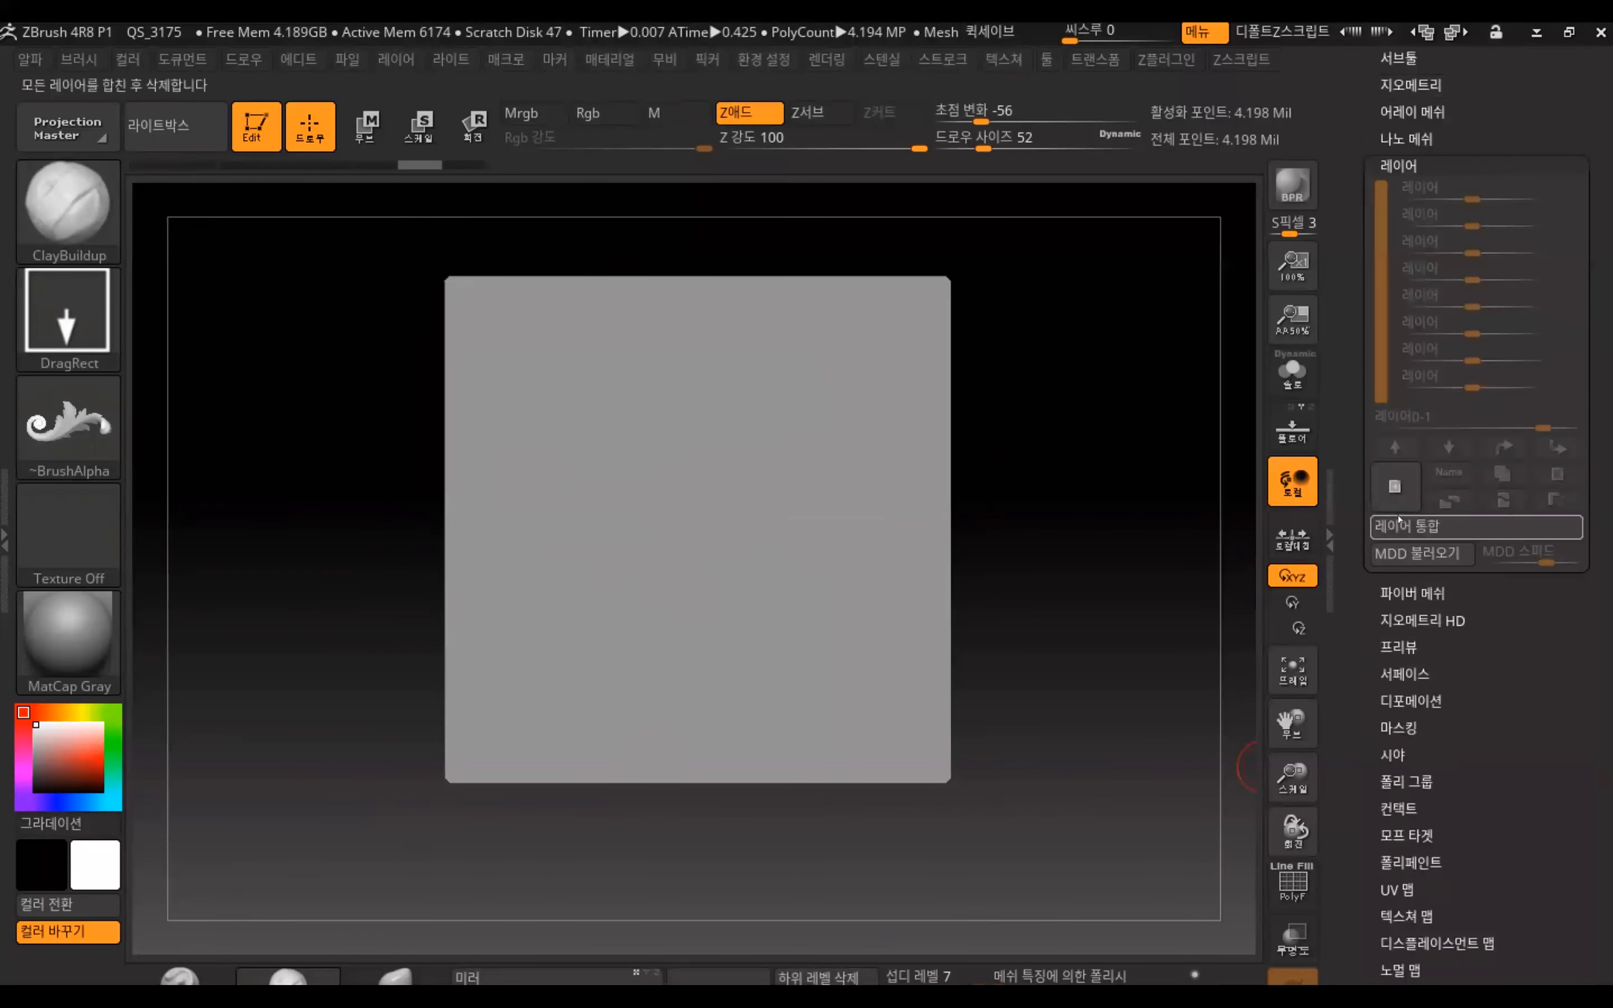
click(1395, 489)
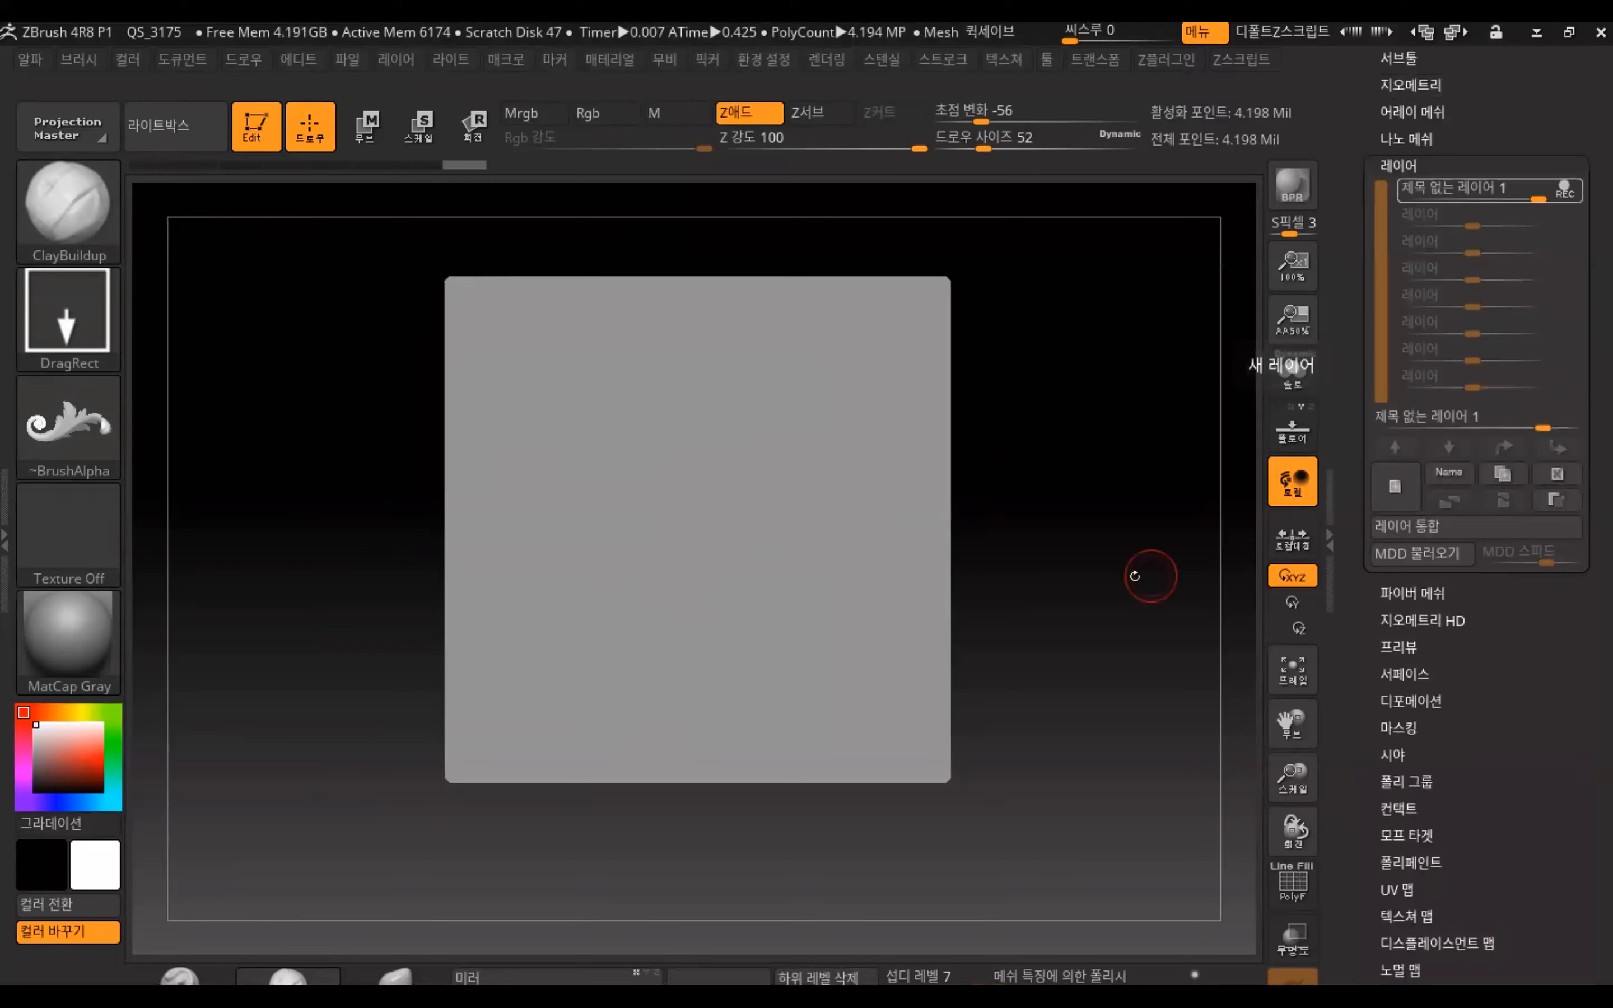
drag(695, 518, 659, 813)
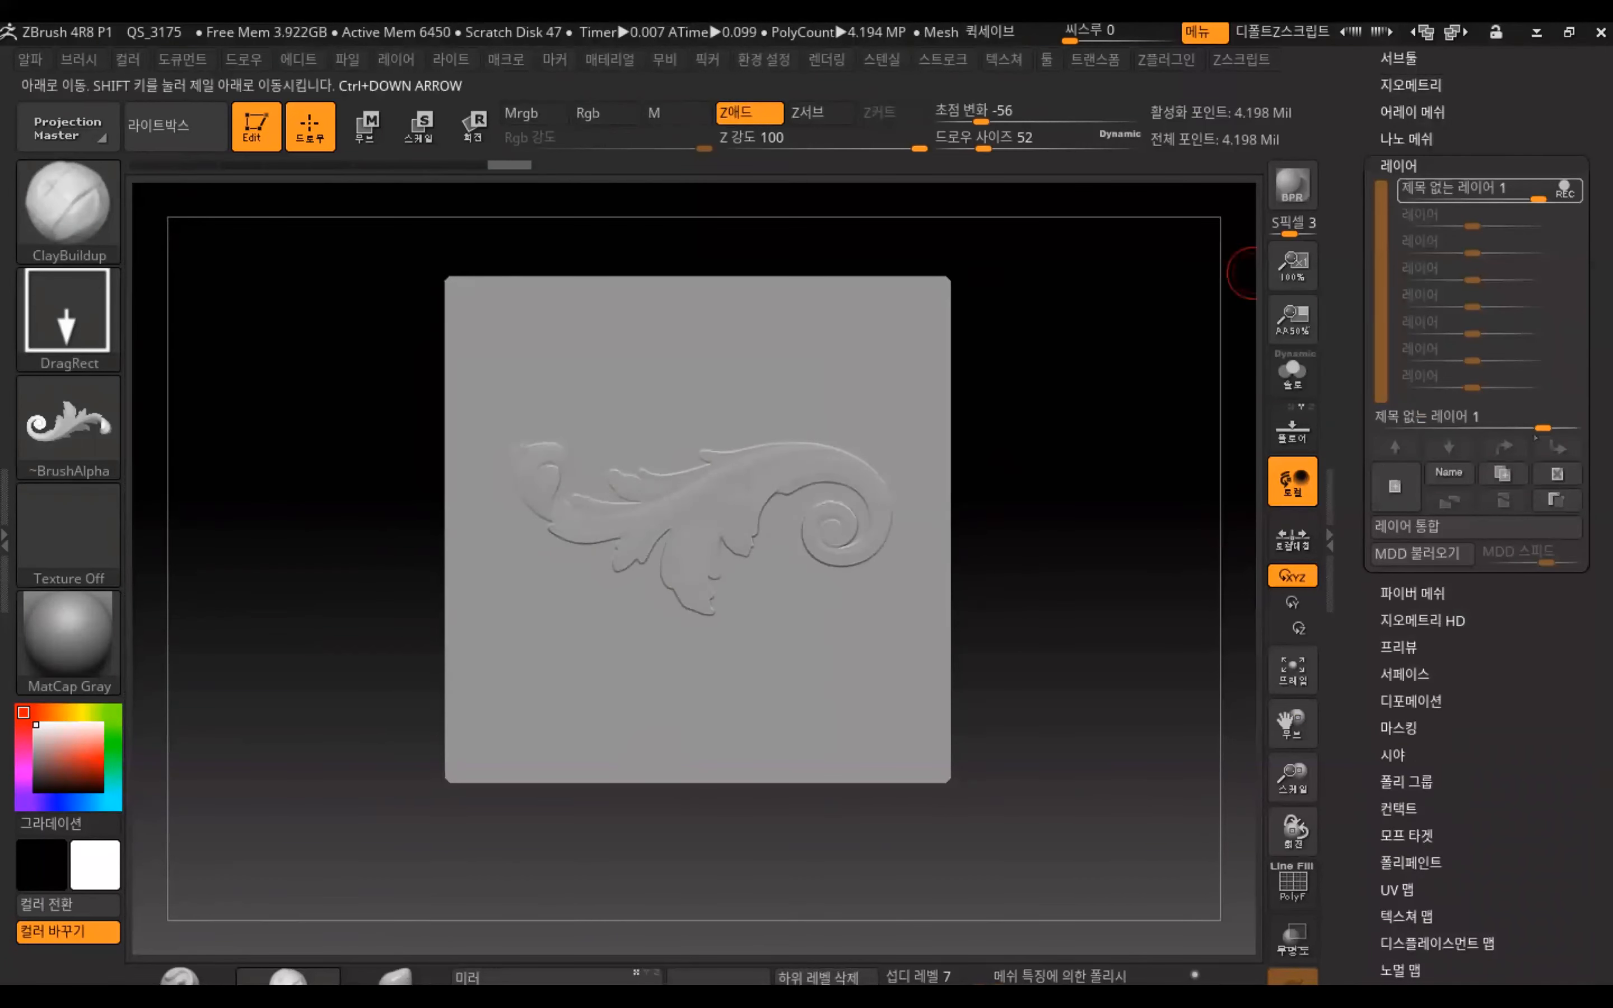
Set the scroll layer's intensity to 5 and stop recording on that layer
drag(1545, 428, 1593, 427)
mouse_move(1085, 549)
mouse_down()
mouse_move(1084, 456)
mouse_move(1076, 533)
mouse_up()
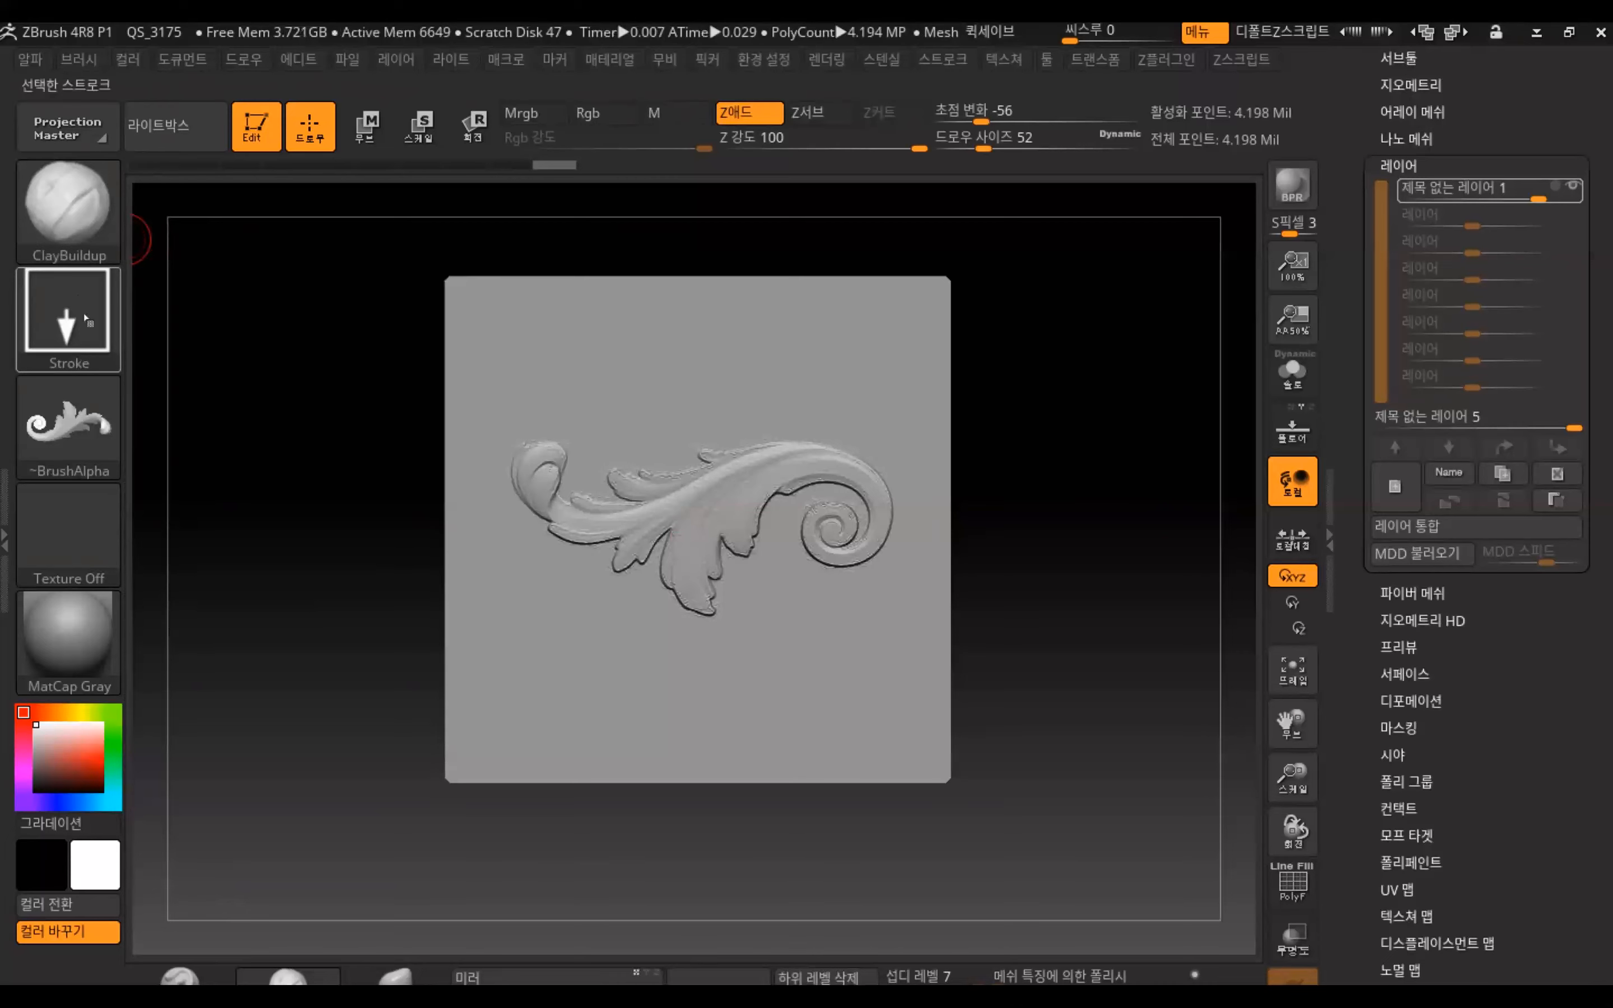
alt+drag(1087, 540, 1232, 581)
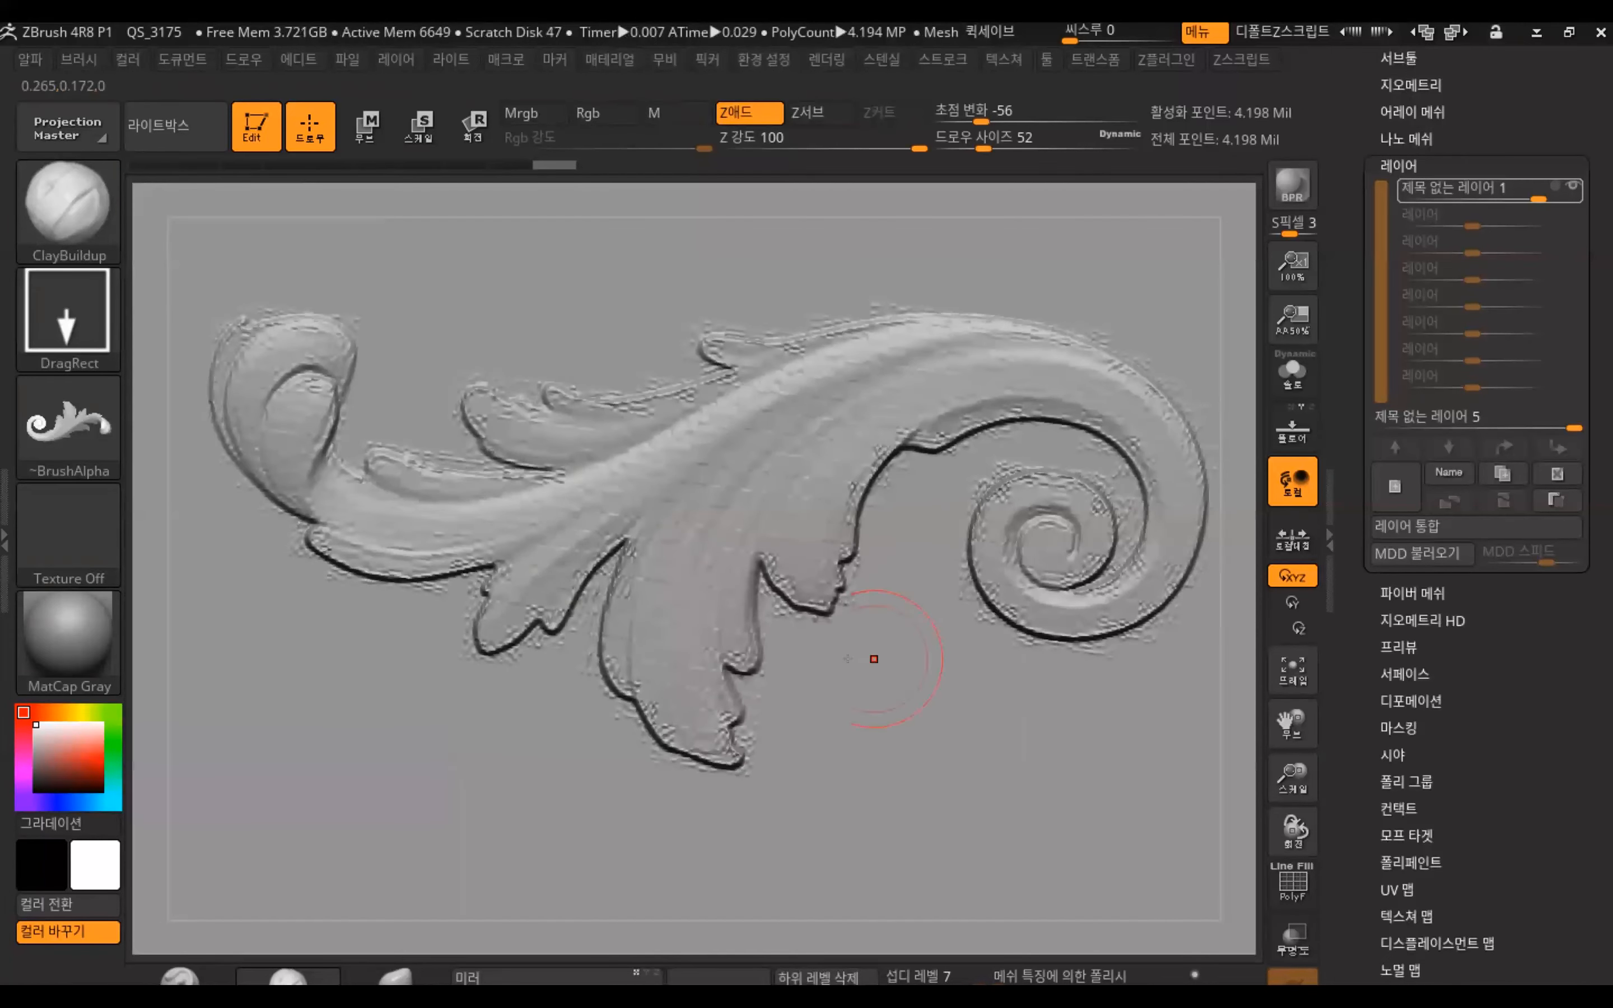
Smooth the jagged edges of the scroll relief with the Polish By Features and Polish deformations
drag(1355, 745, 1357, 540)
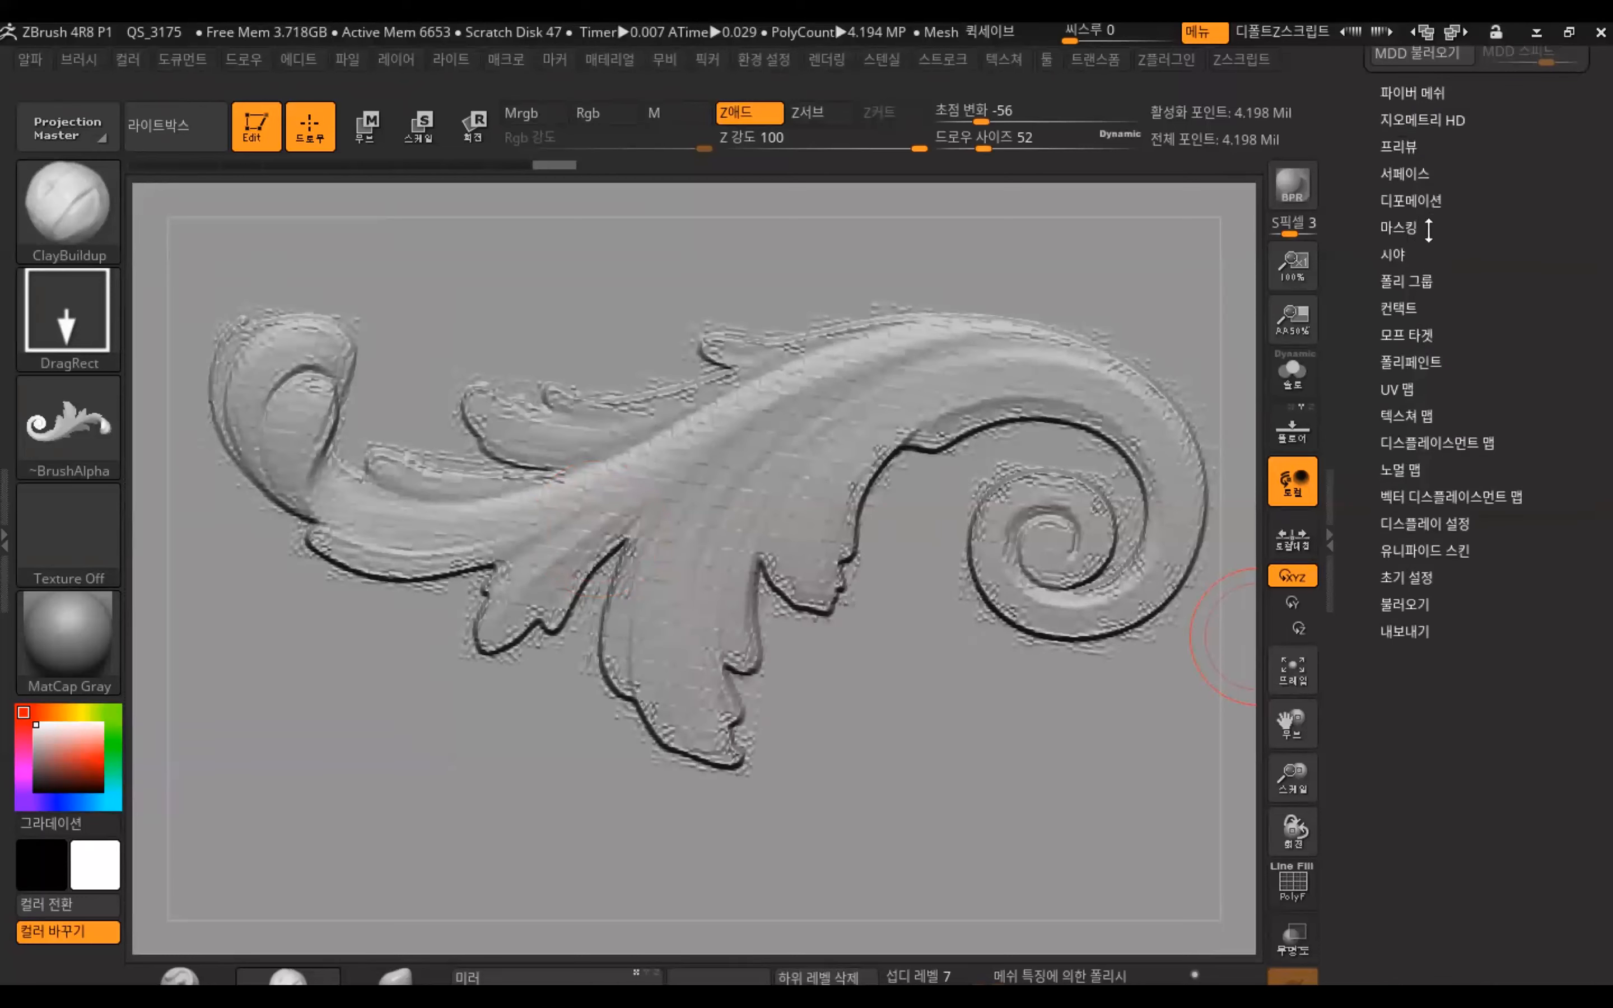
click(1421, 206)
drag(1354, 316, 1365, 451)
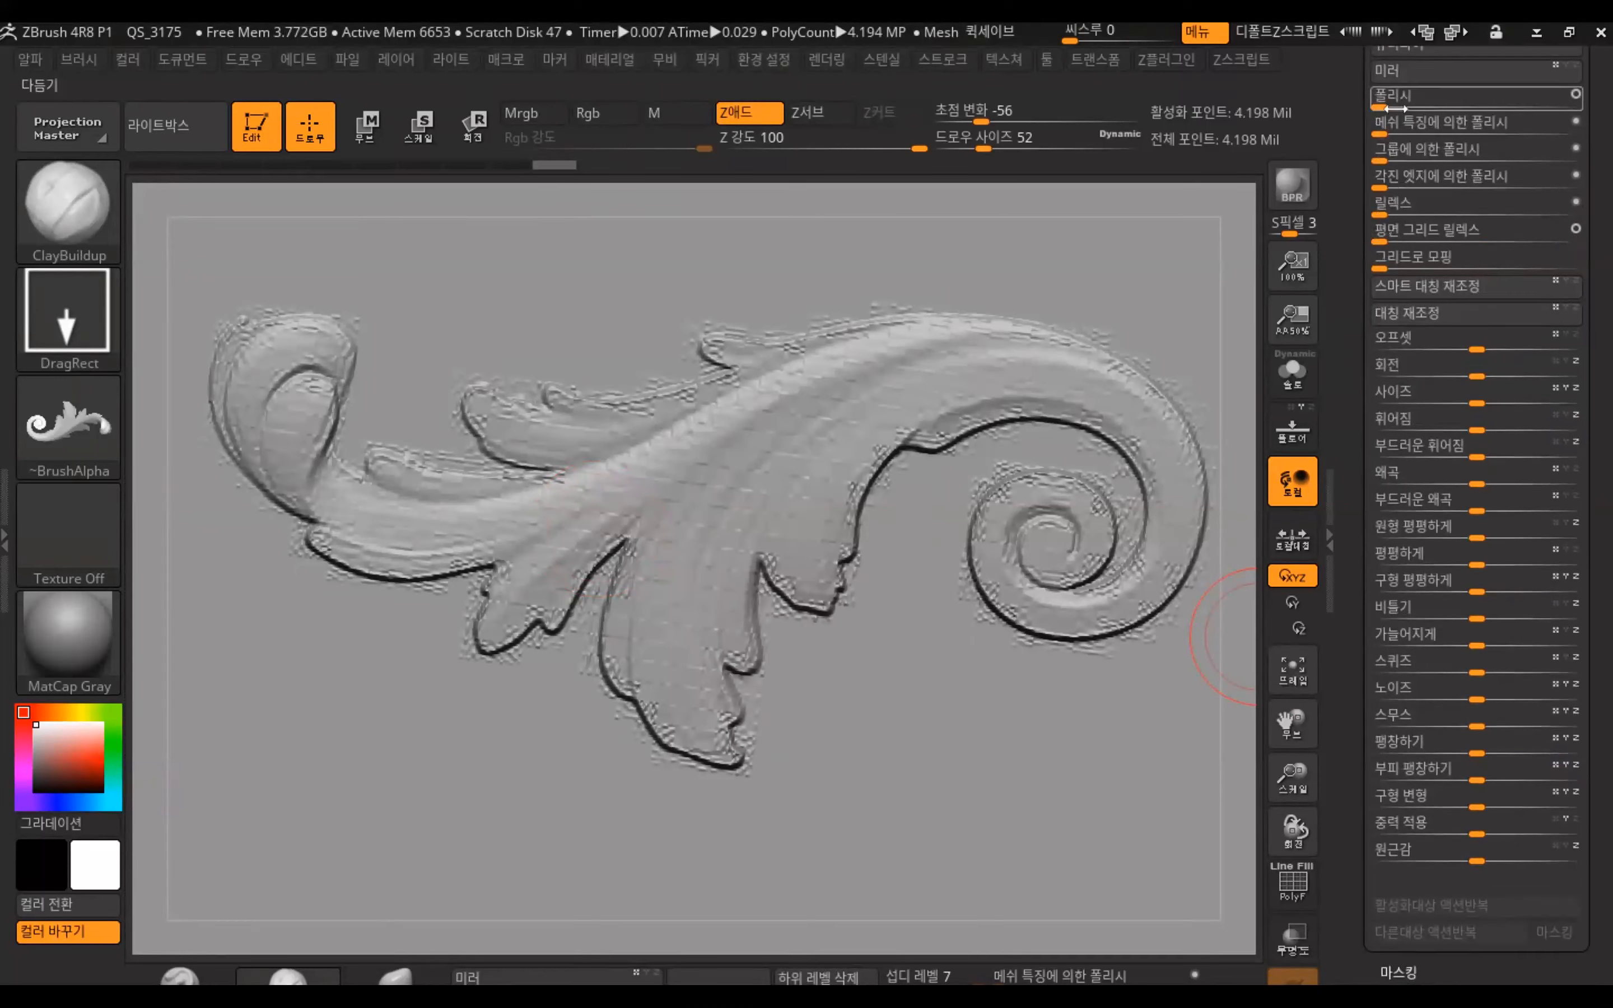
drag(1362, 120, 1364, 207)
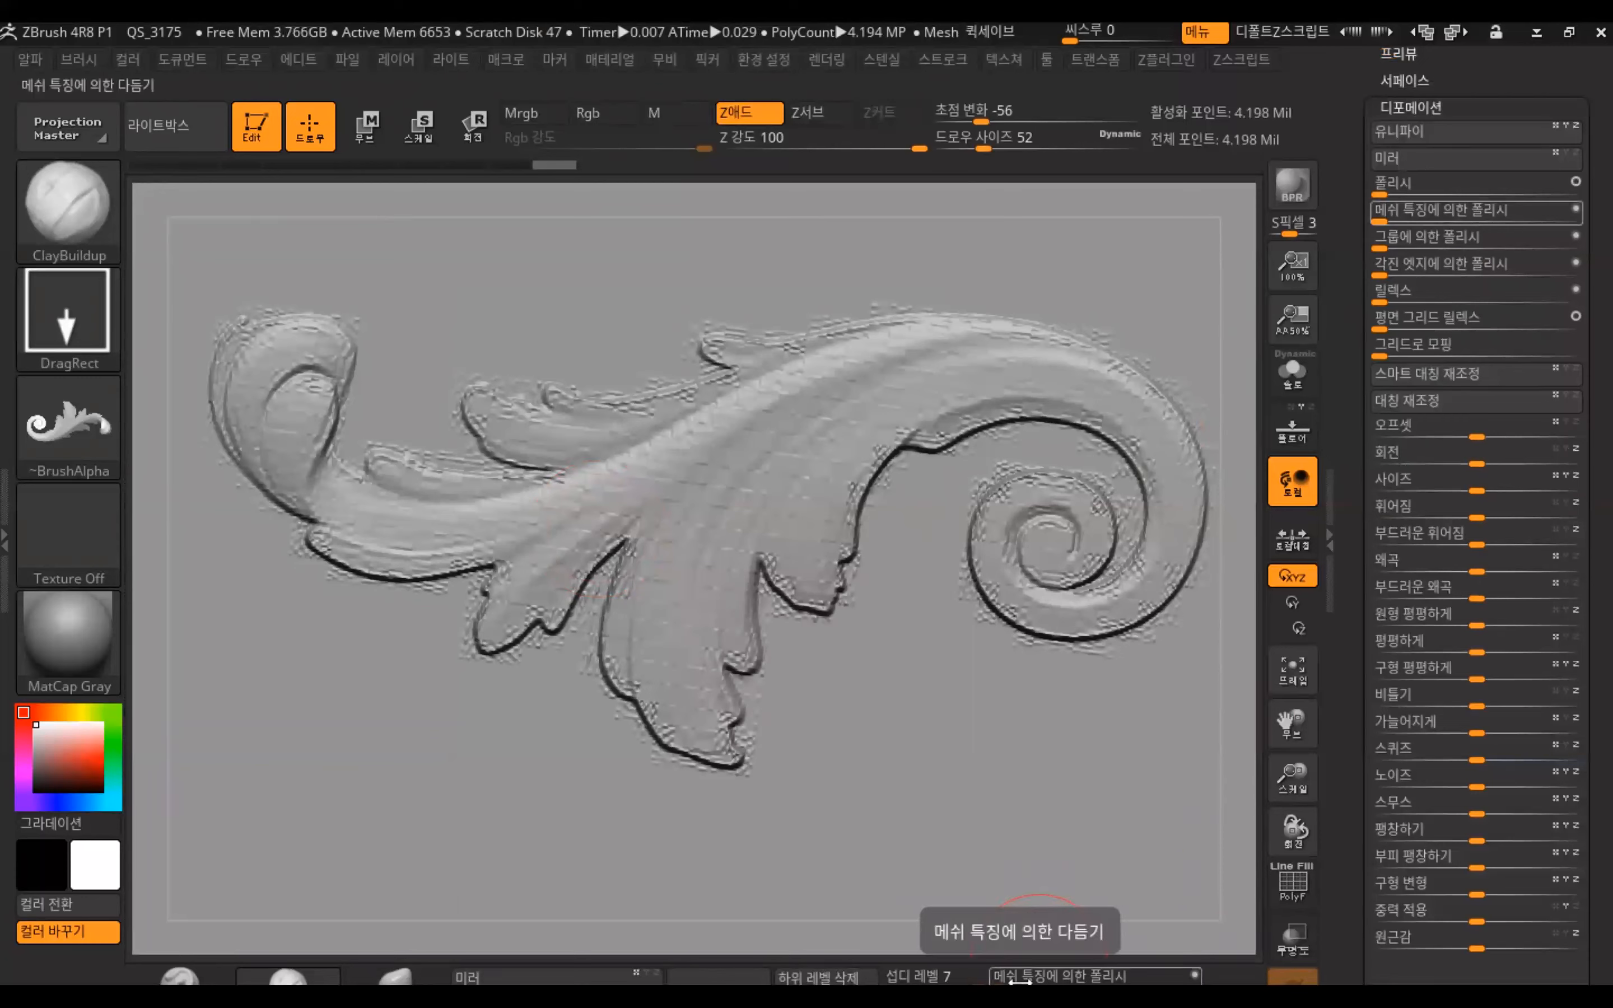
drag(1009, 976, 1027, 976)
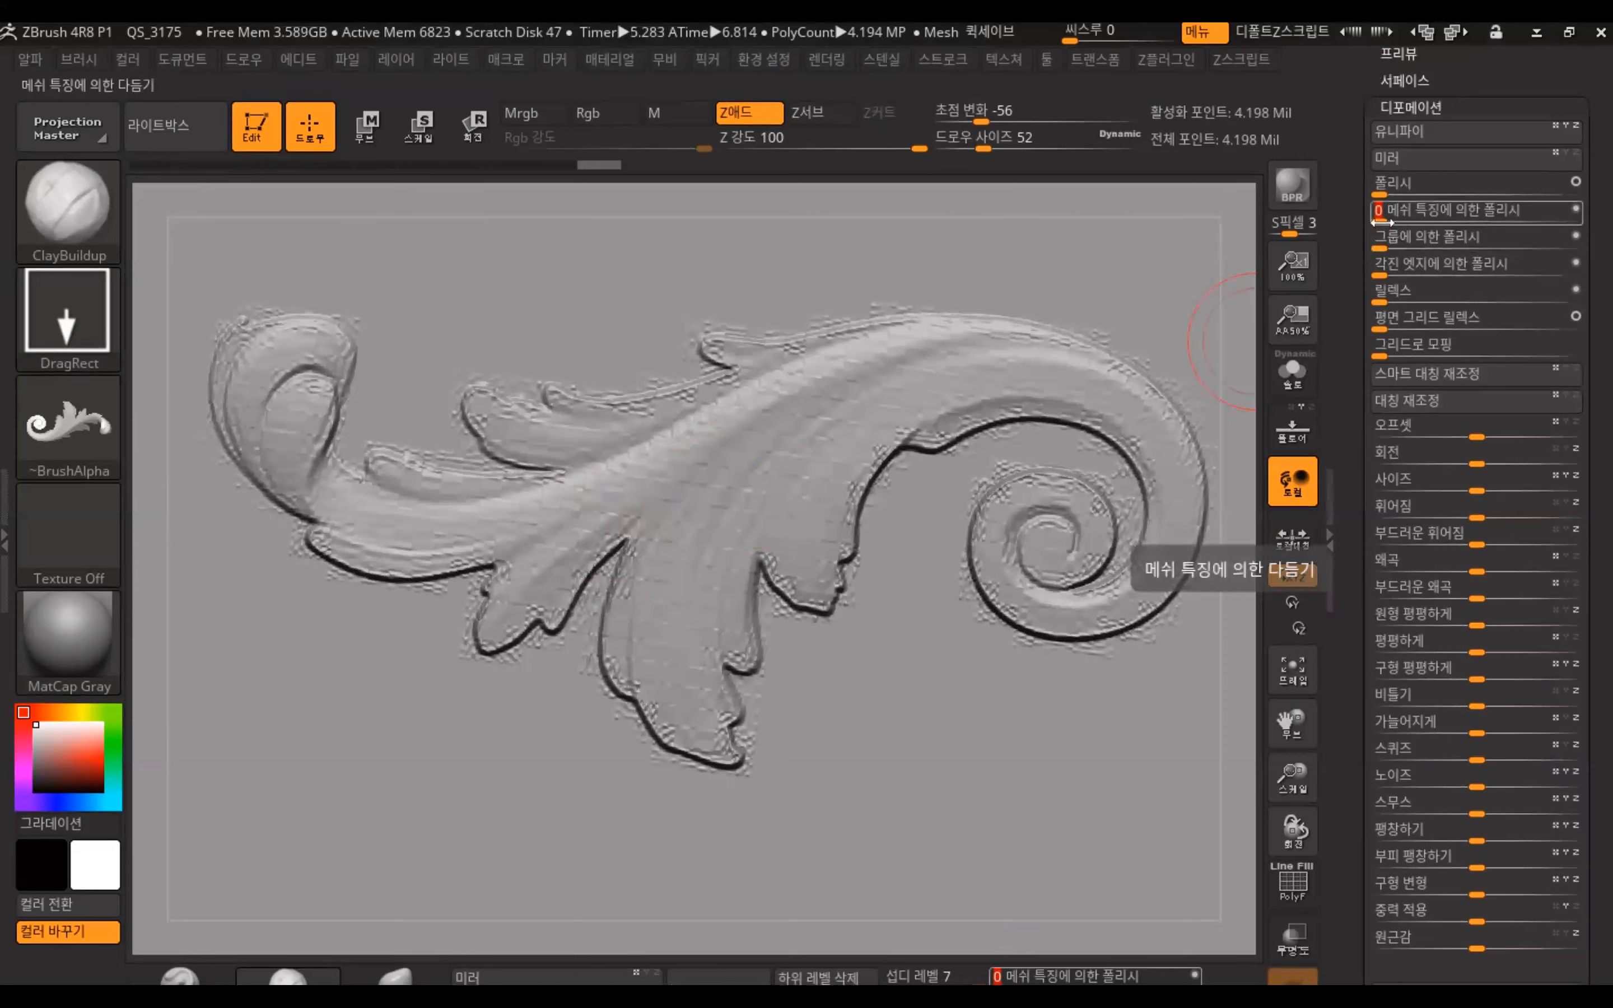
drag(1389, 221, 1433, 219)
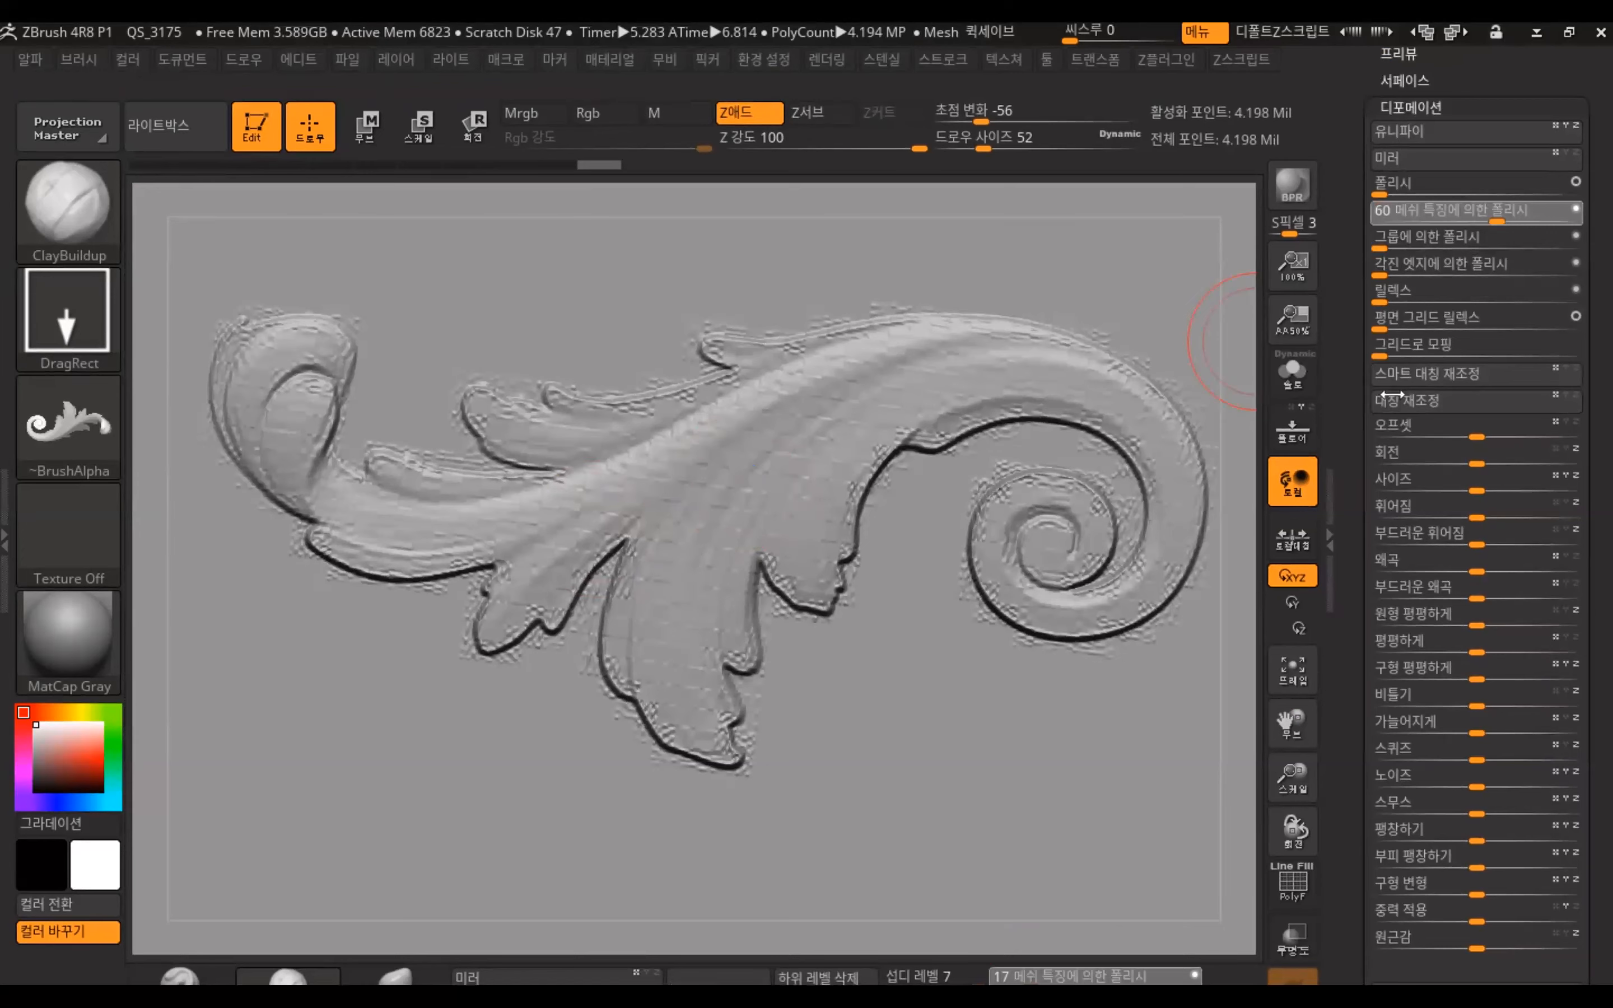
drag(1389, 192, 1466, 193)
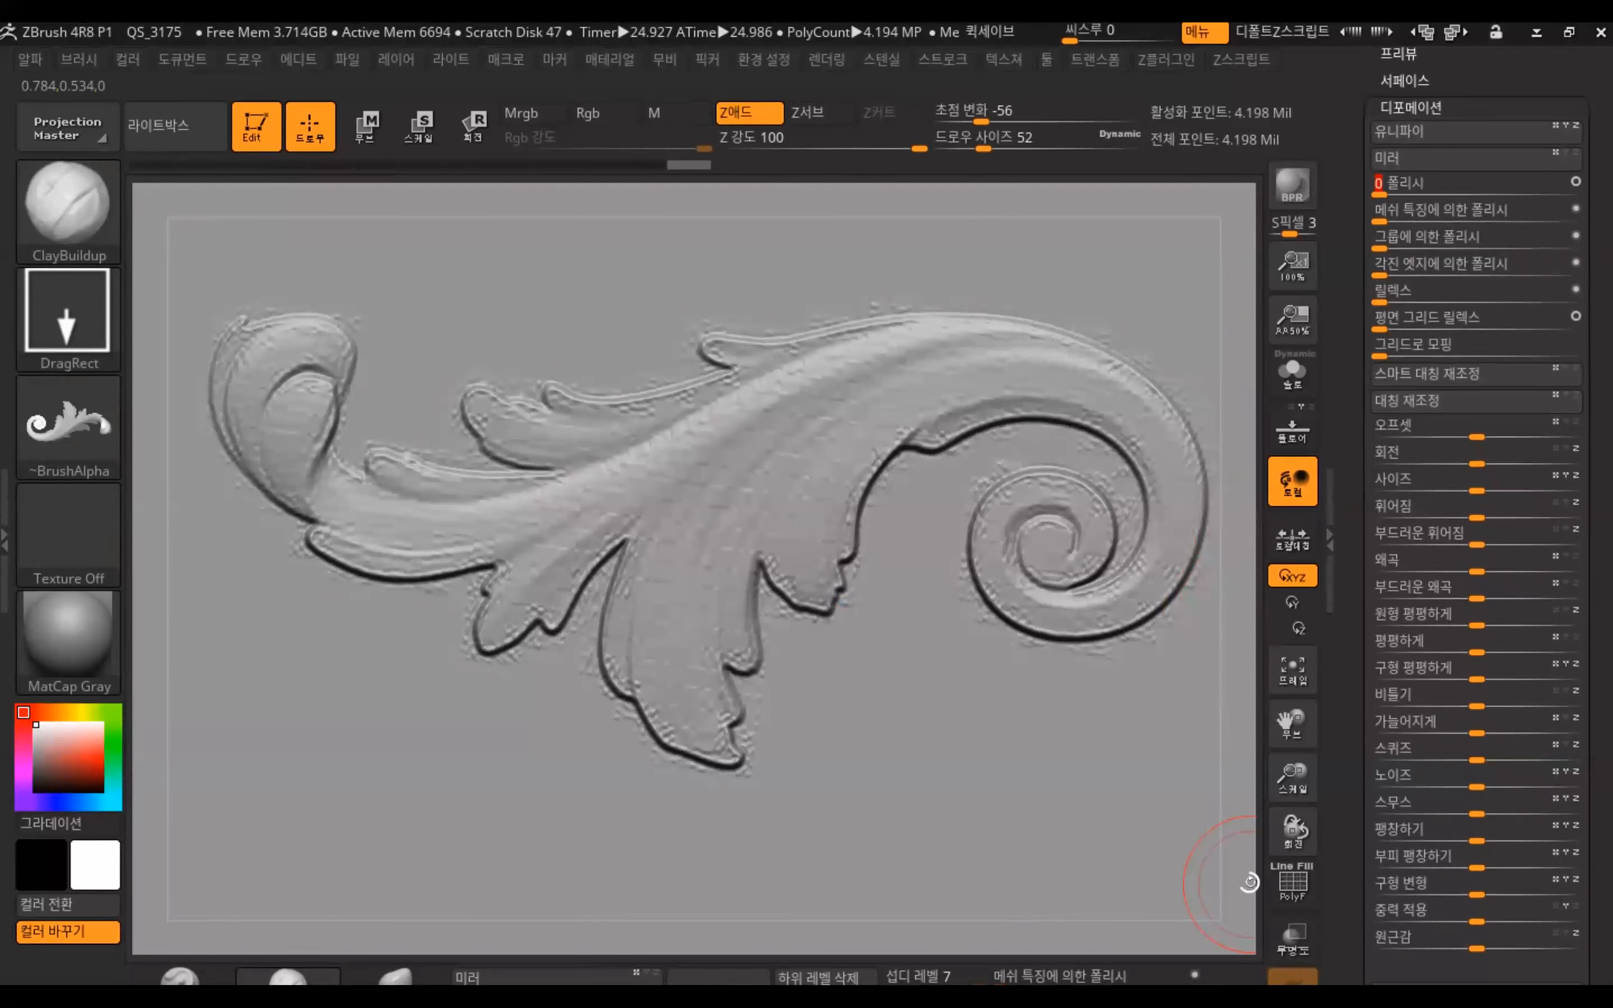
Delete the lower subdivision levels of the scroll plane
key(space)
alt+drag(990, 933, 879, 924)
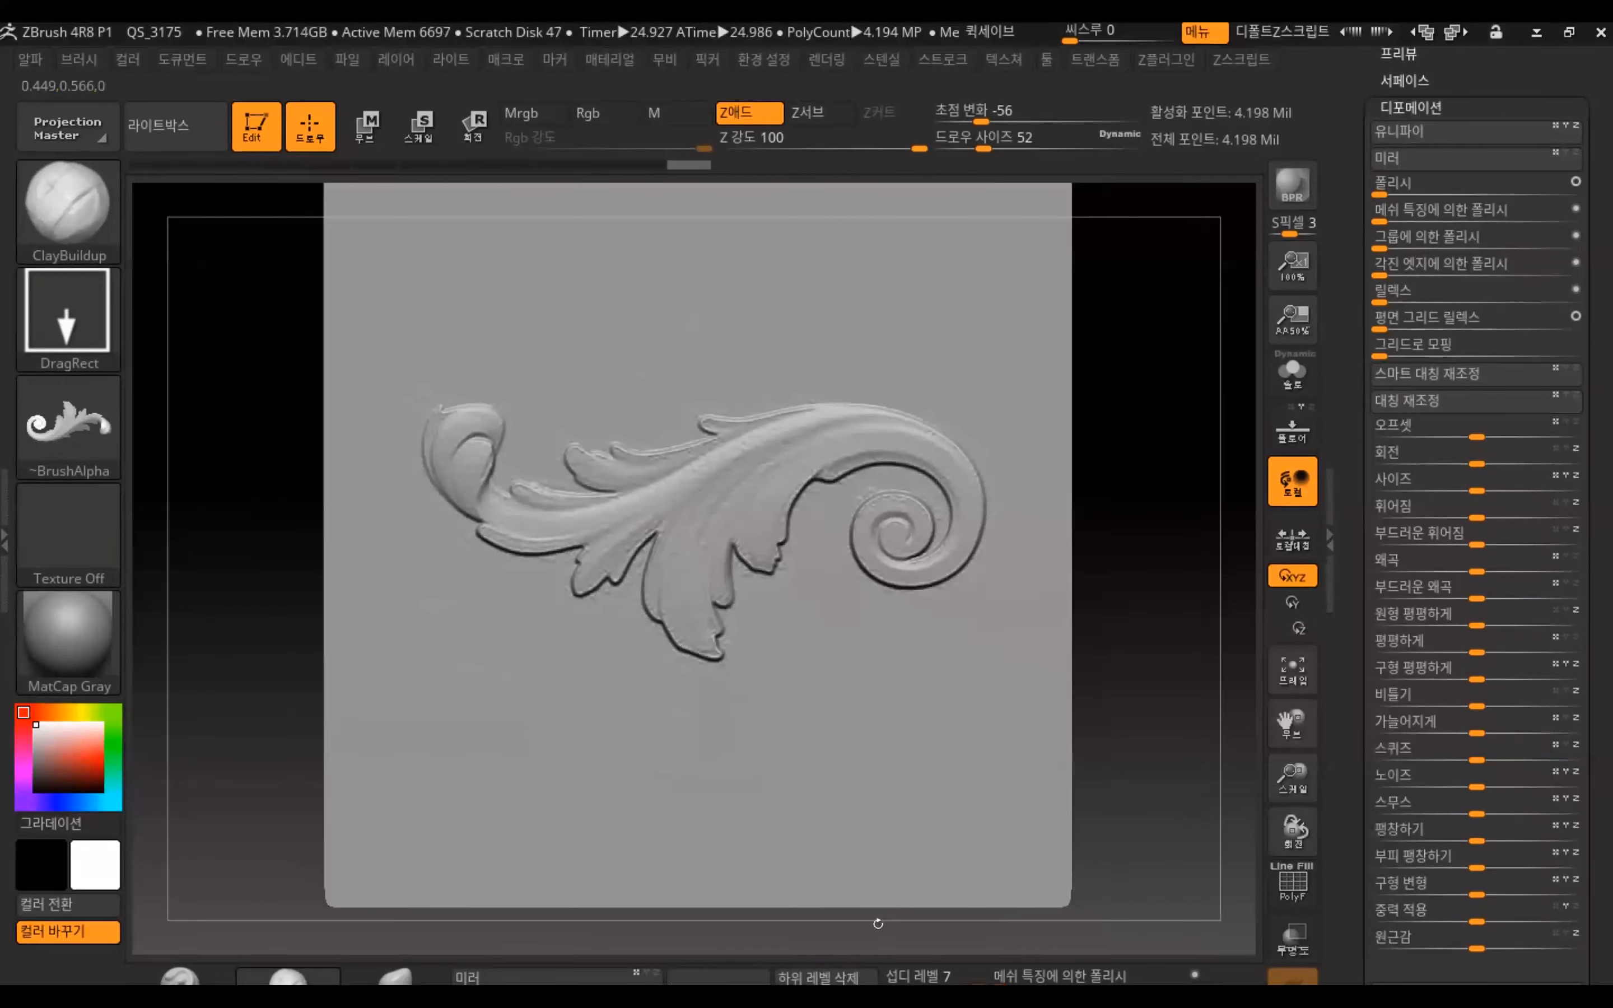
alt+drag(1182, 648, 1109, 633)
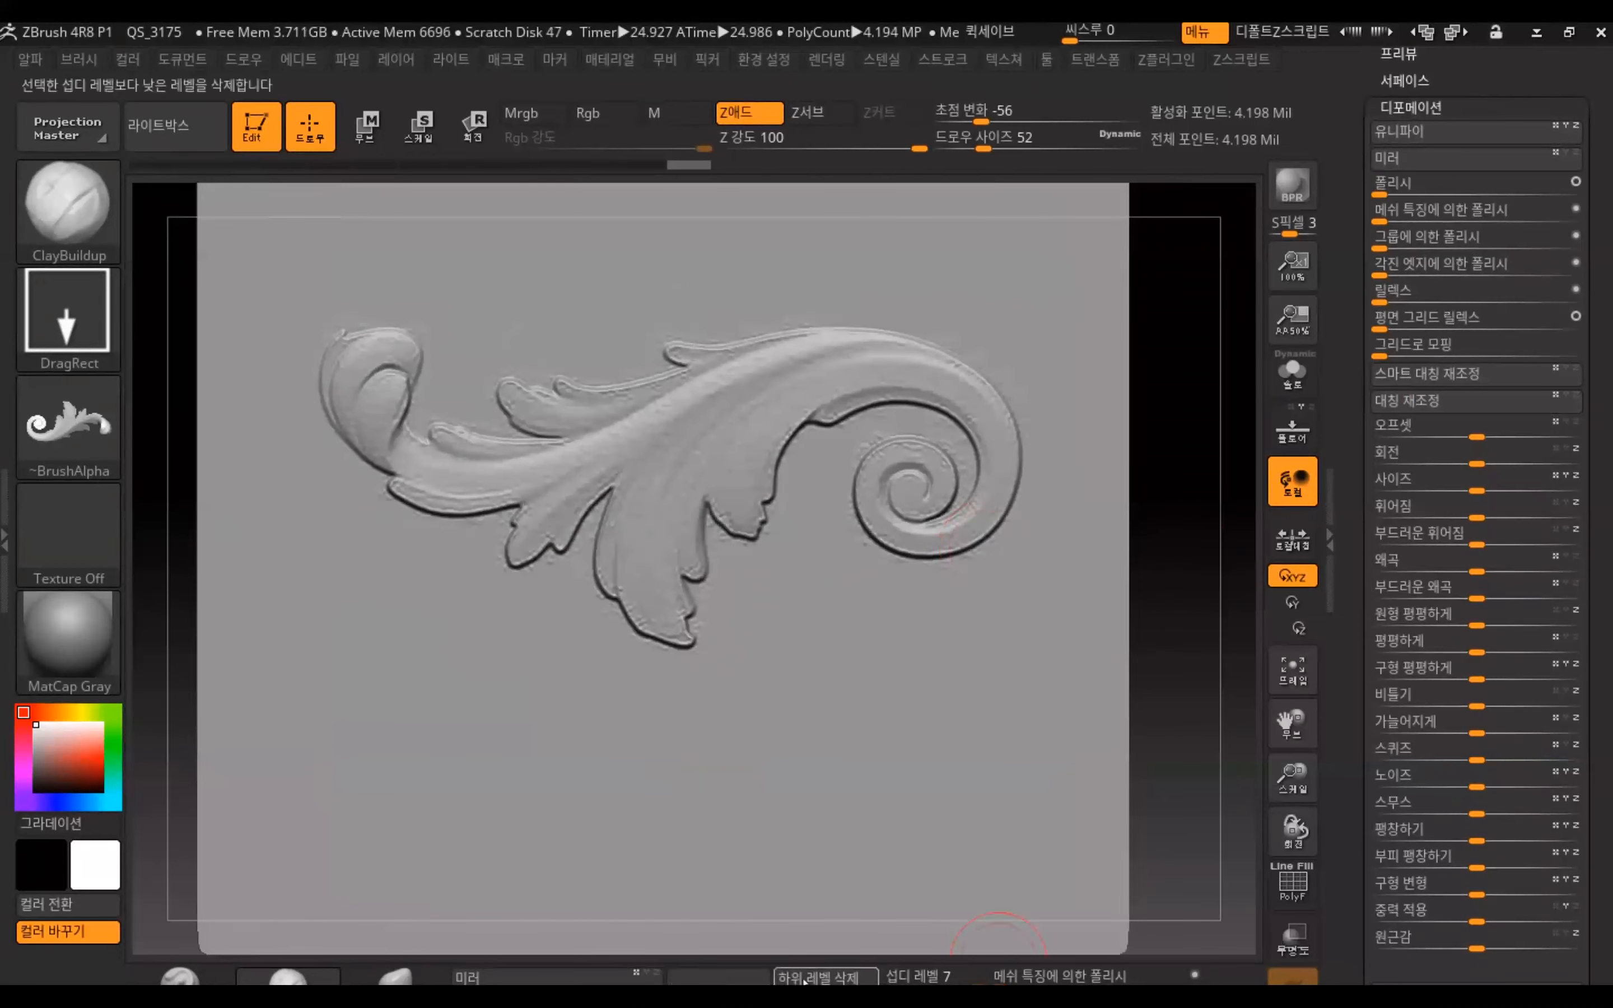
click(831, 978)
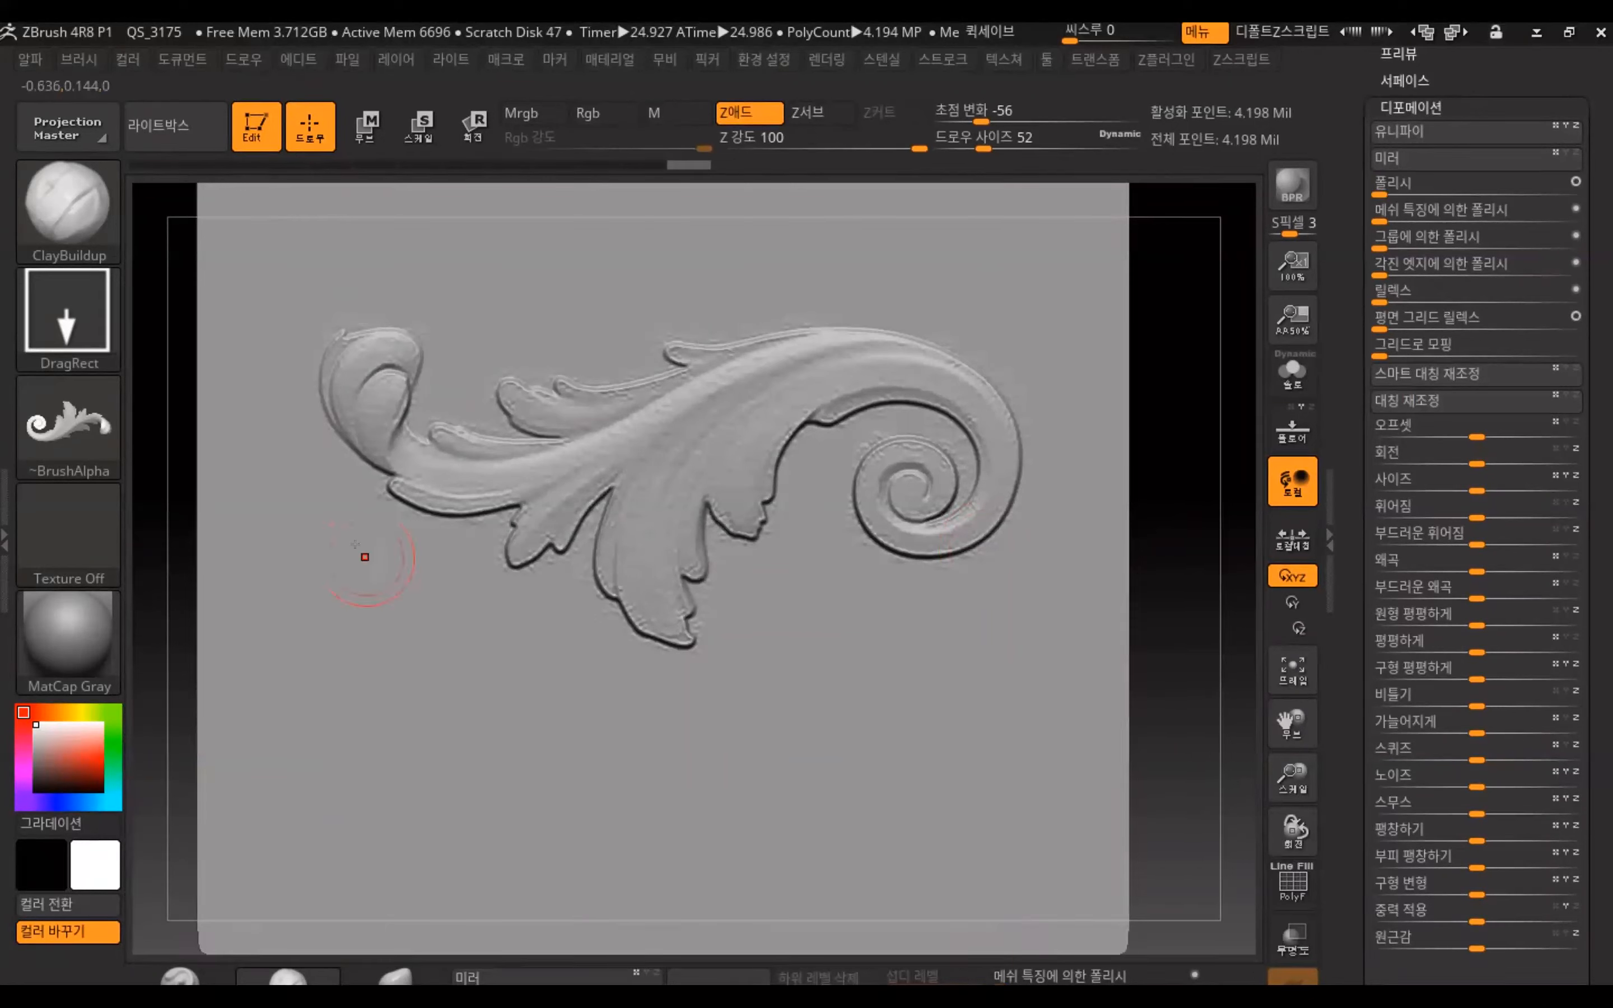
Look through the brush commands for the option that creates a brush from a mesh
click(78, 60)
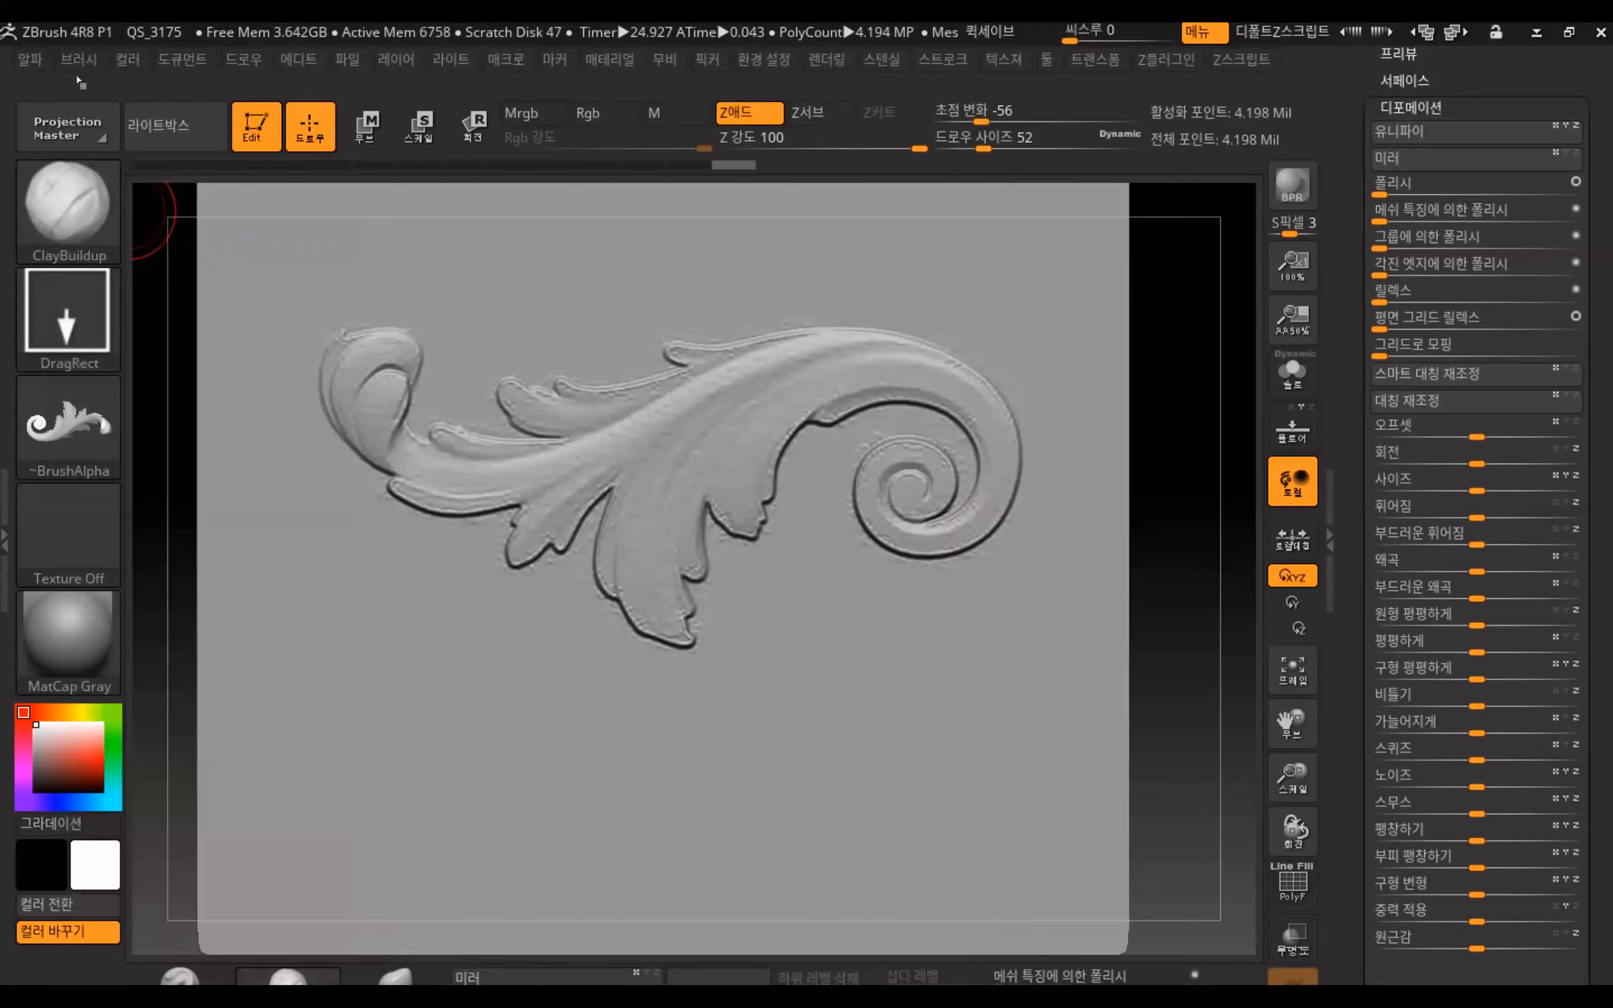
click(78, 62)
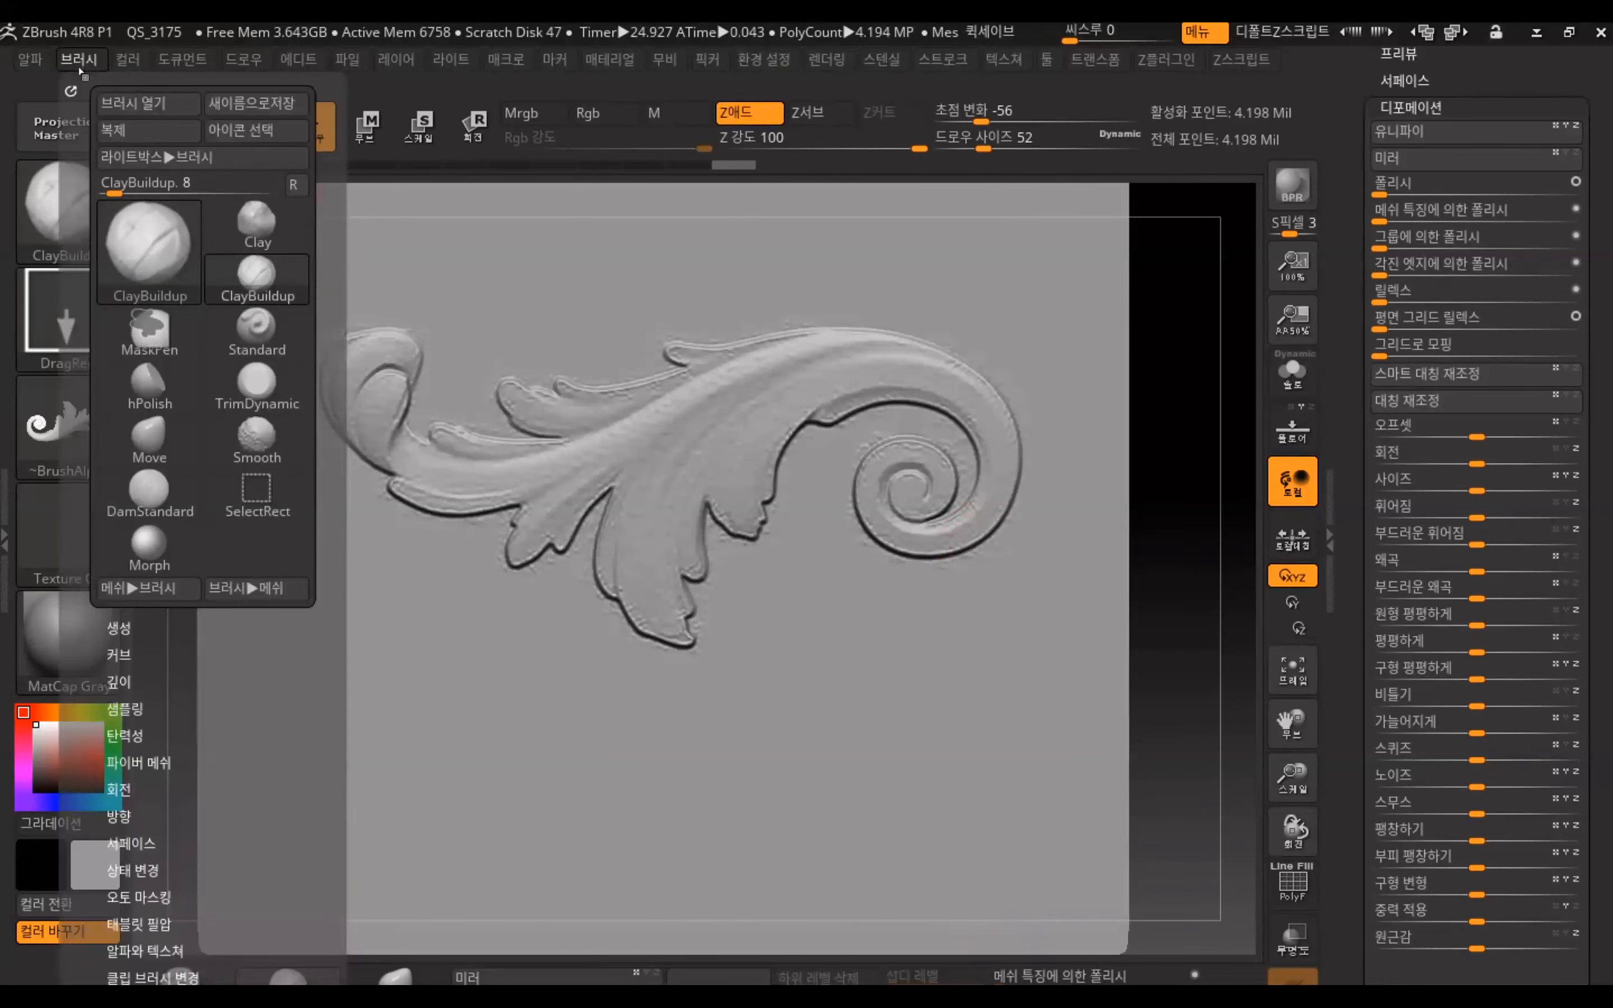
mouse_move(240, 61)
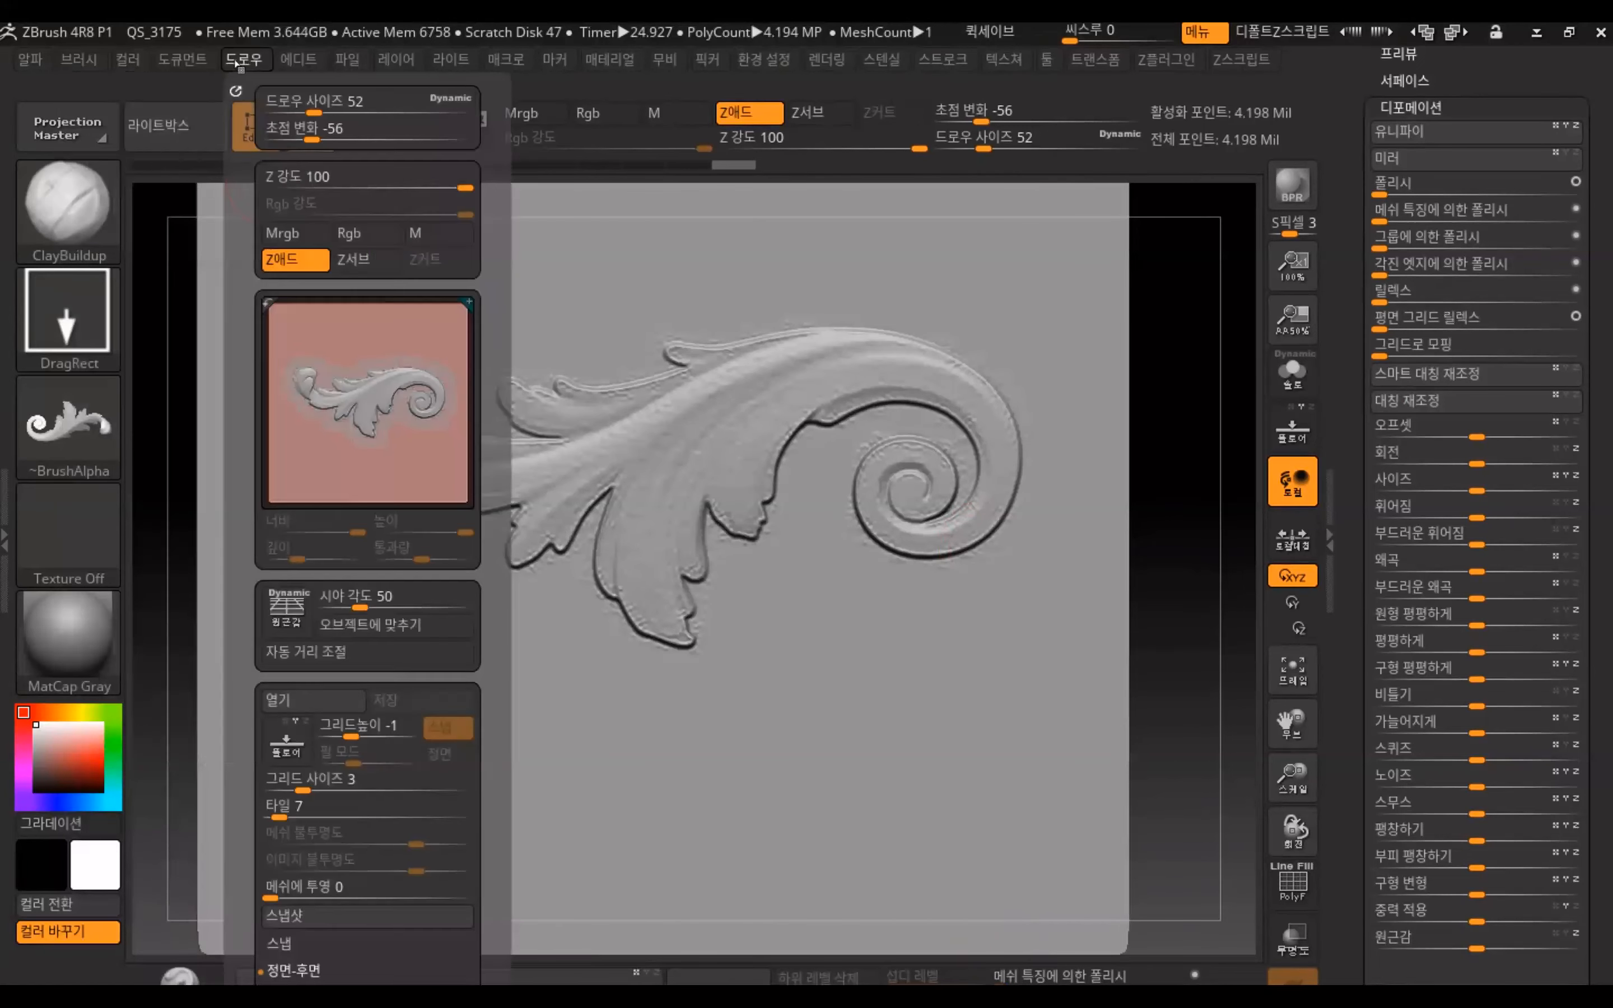
mouse_move(30, 61)
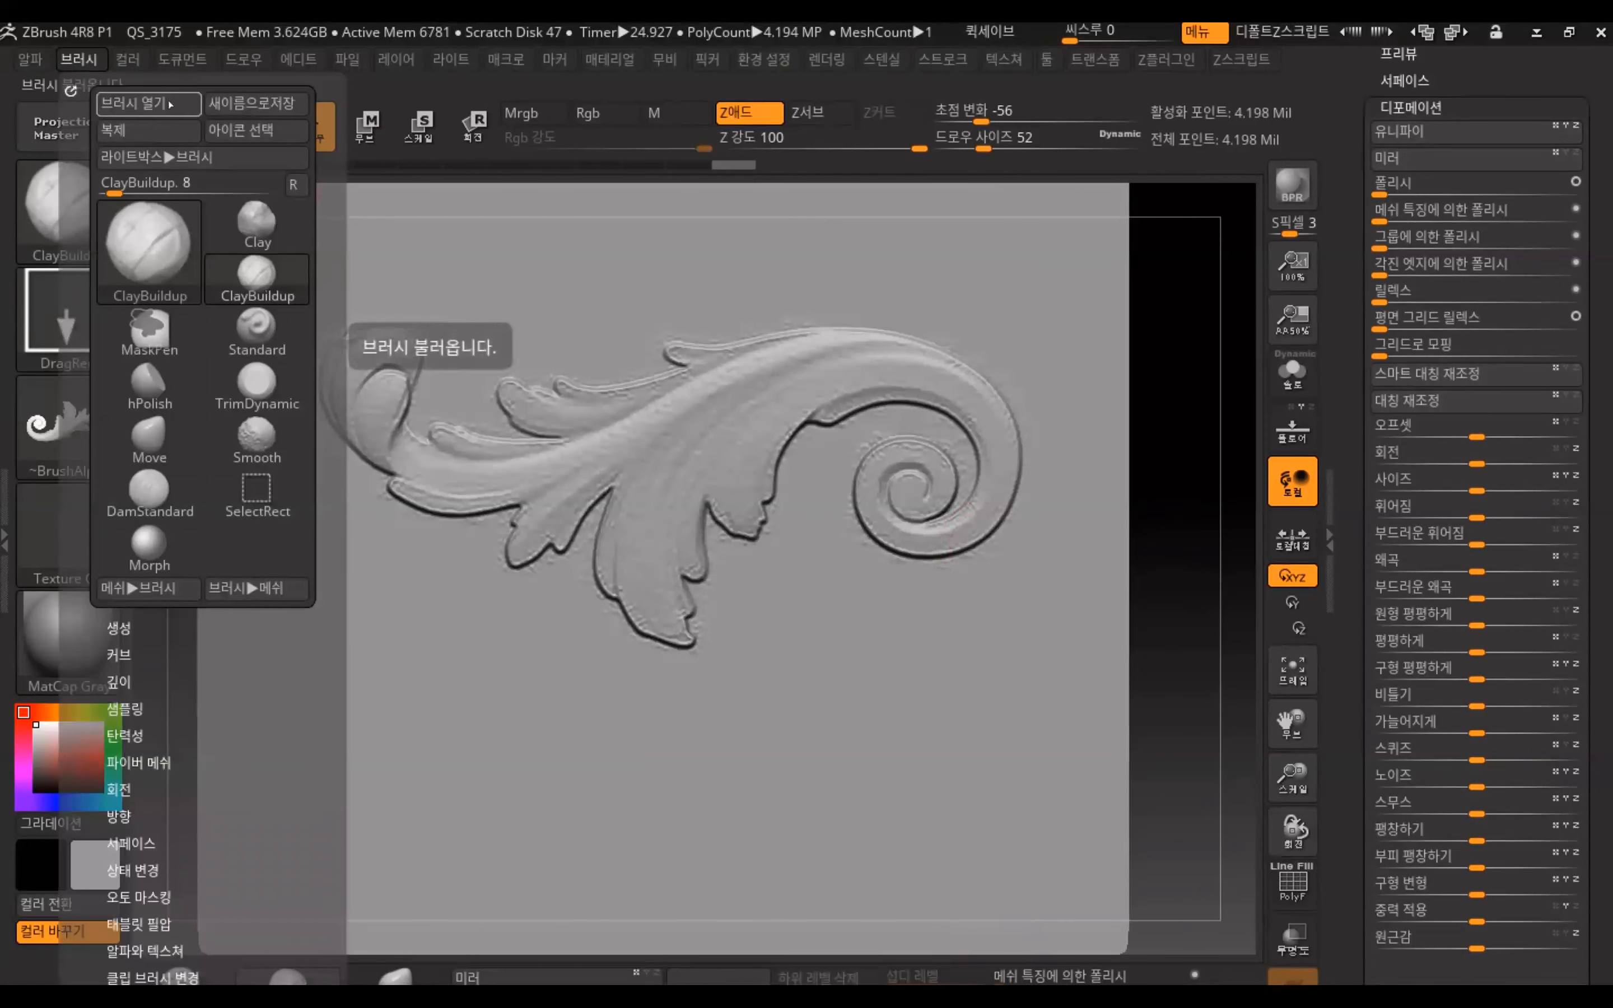
click(57, 224)
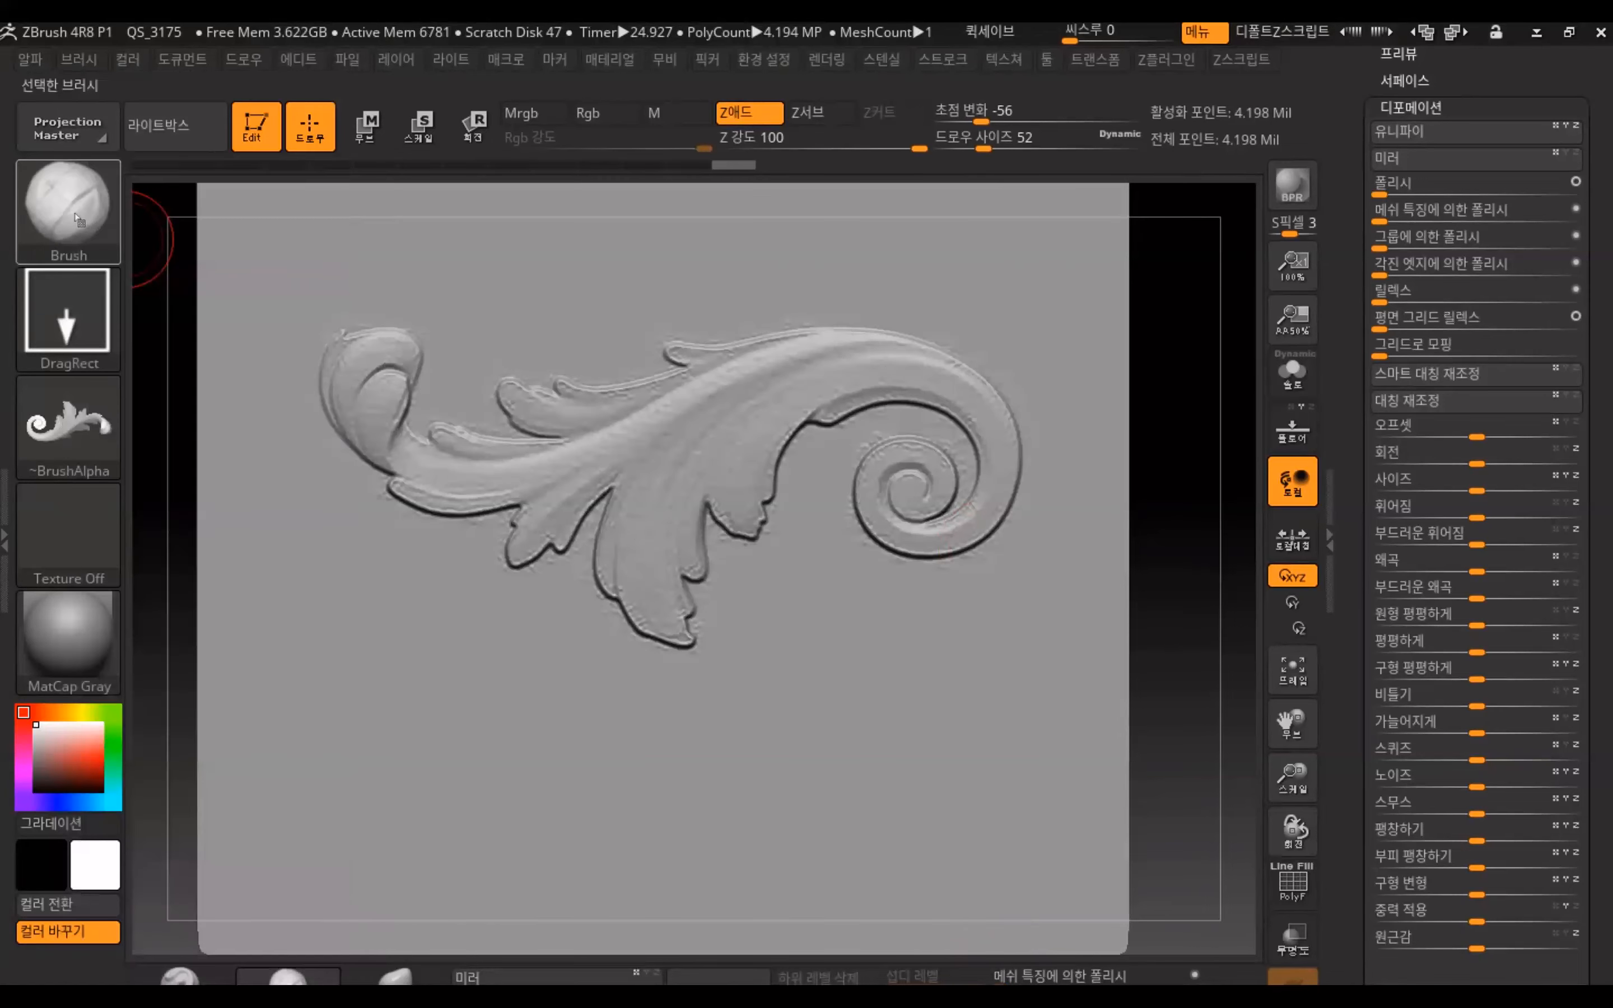
click(82, 216)
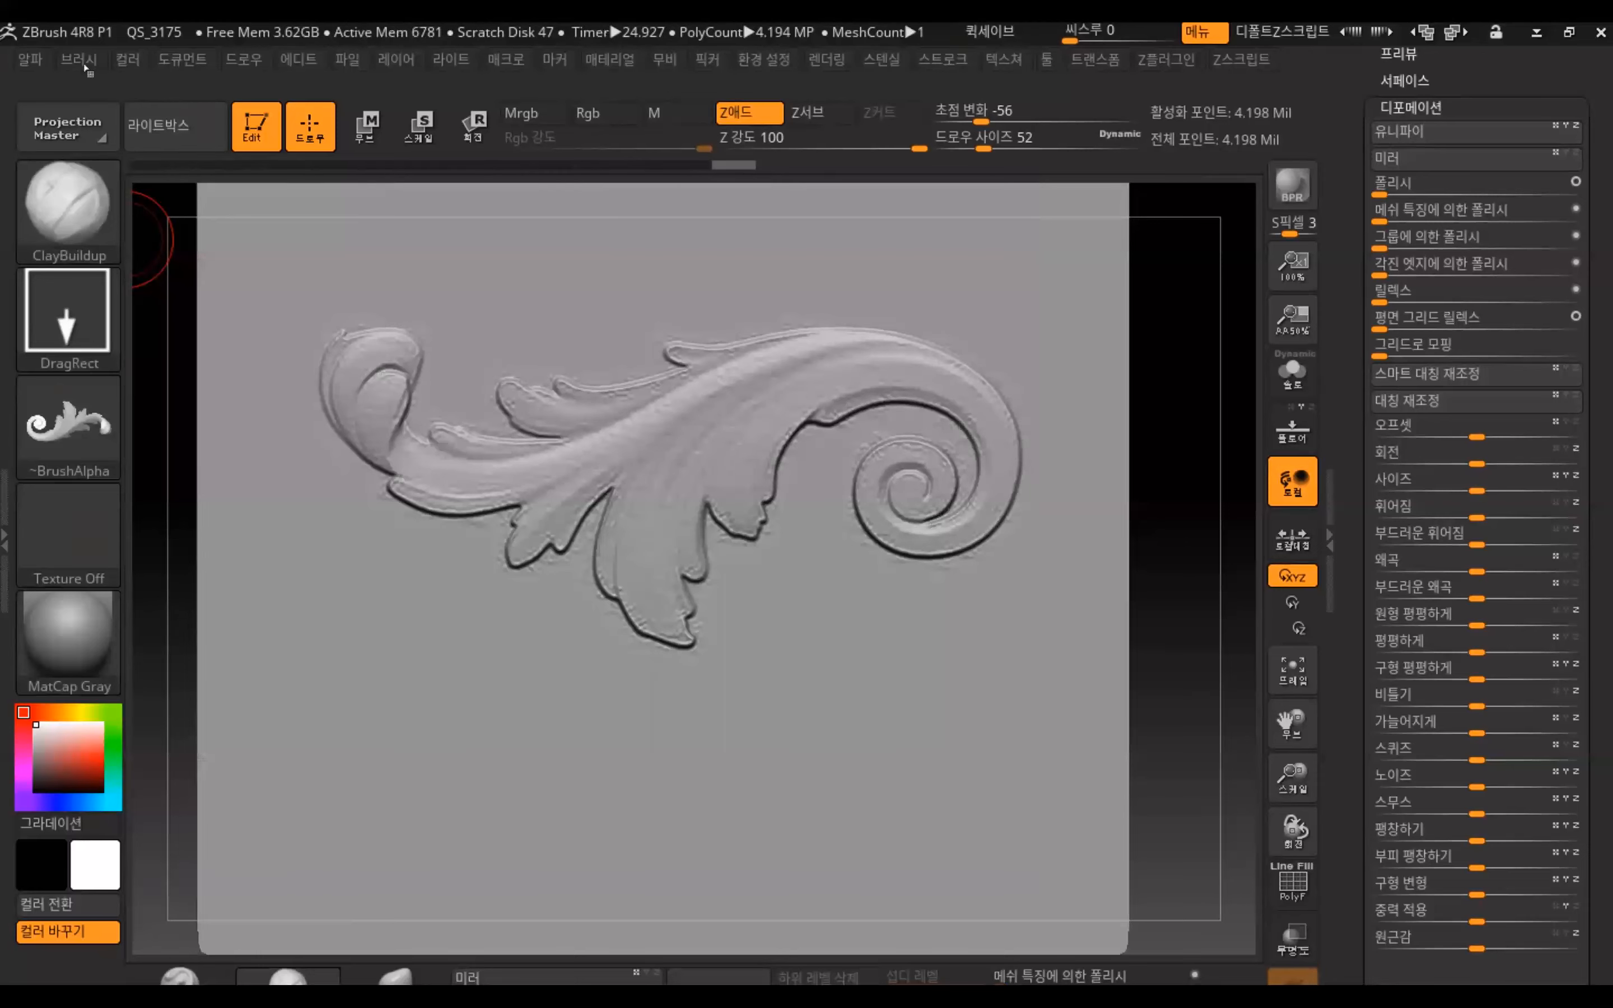
click(80, 59)
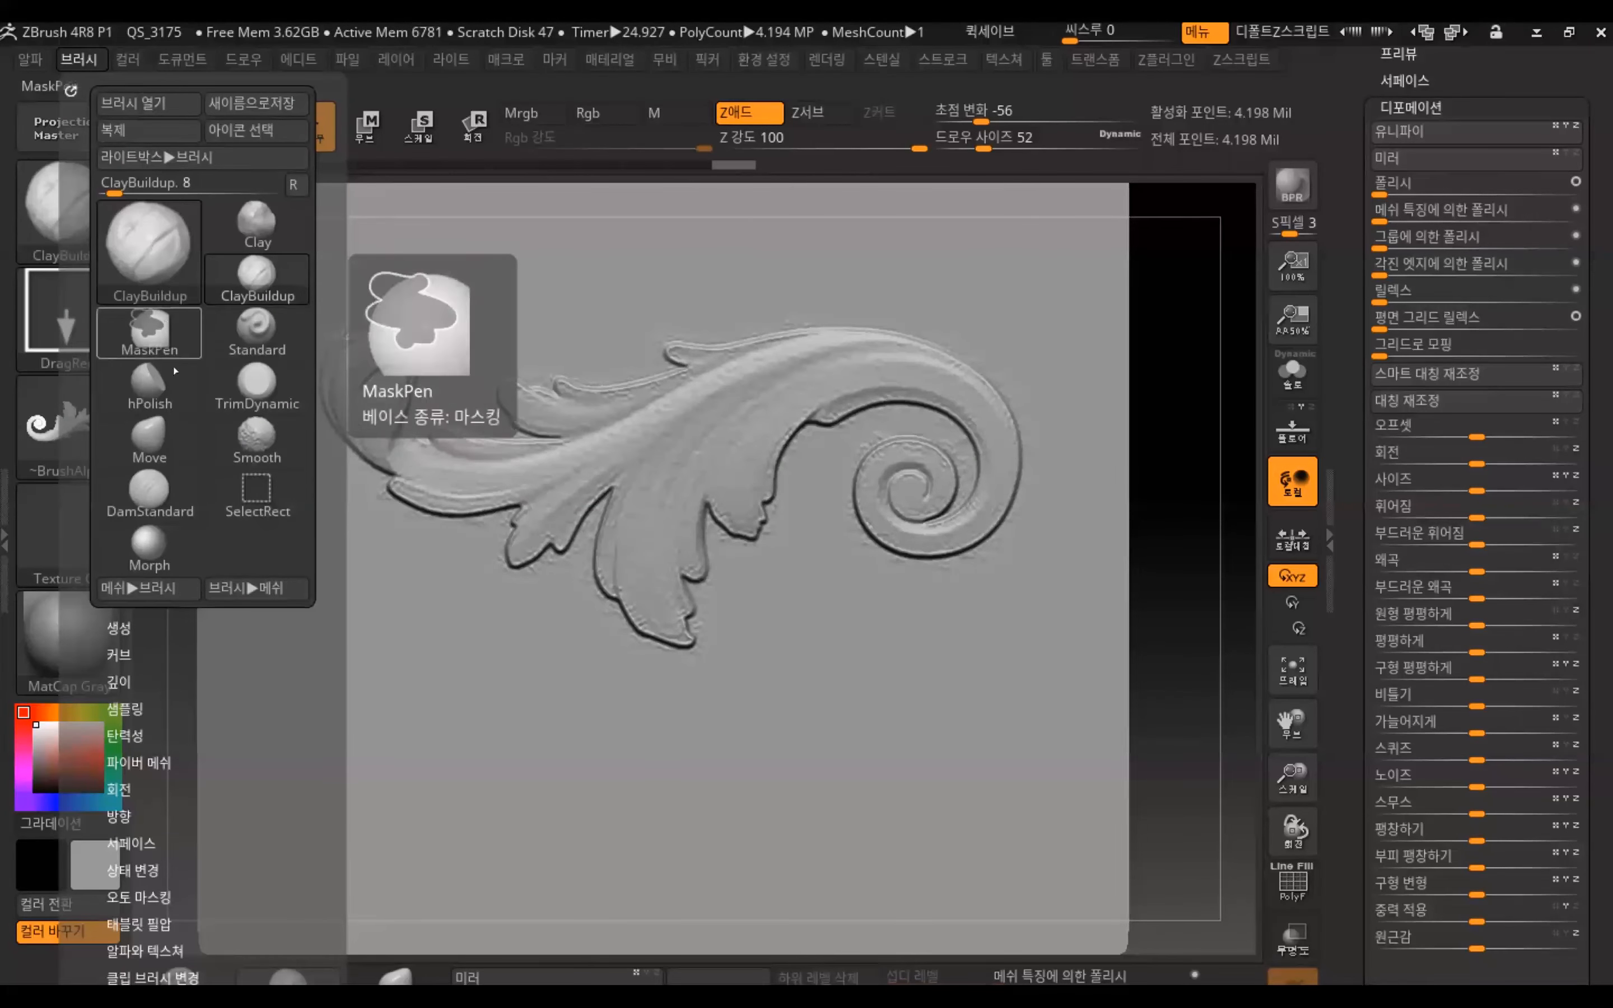
click(165, 582)
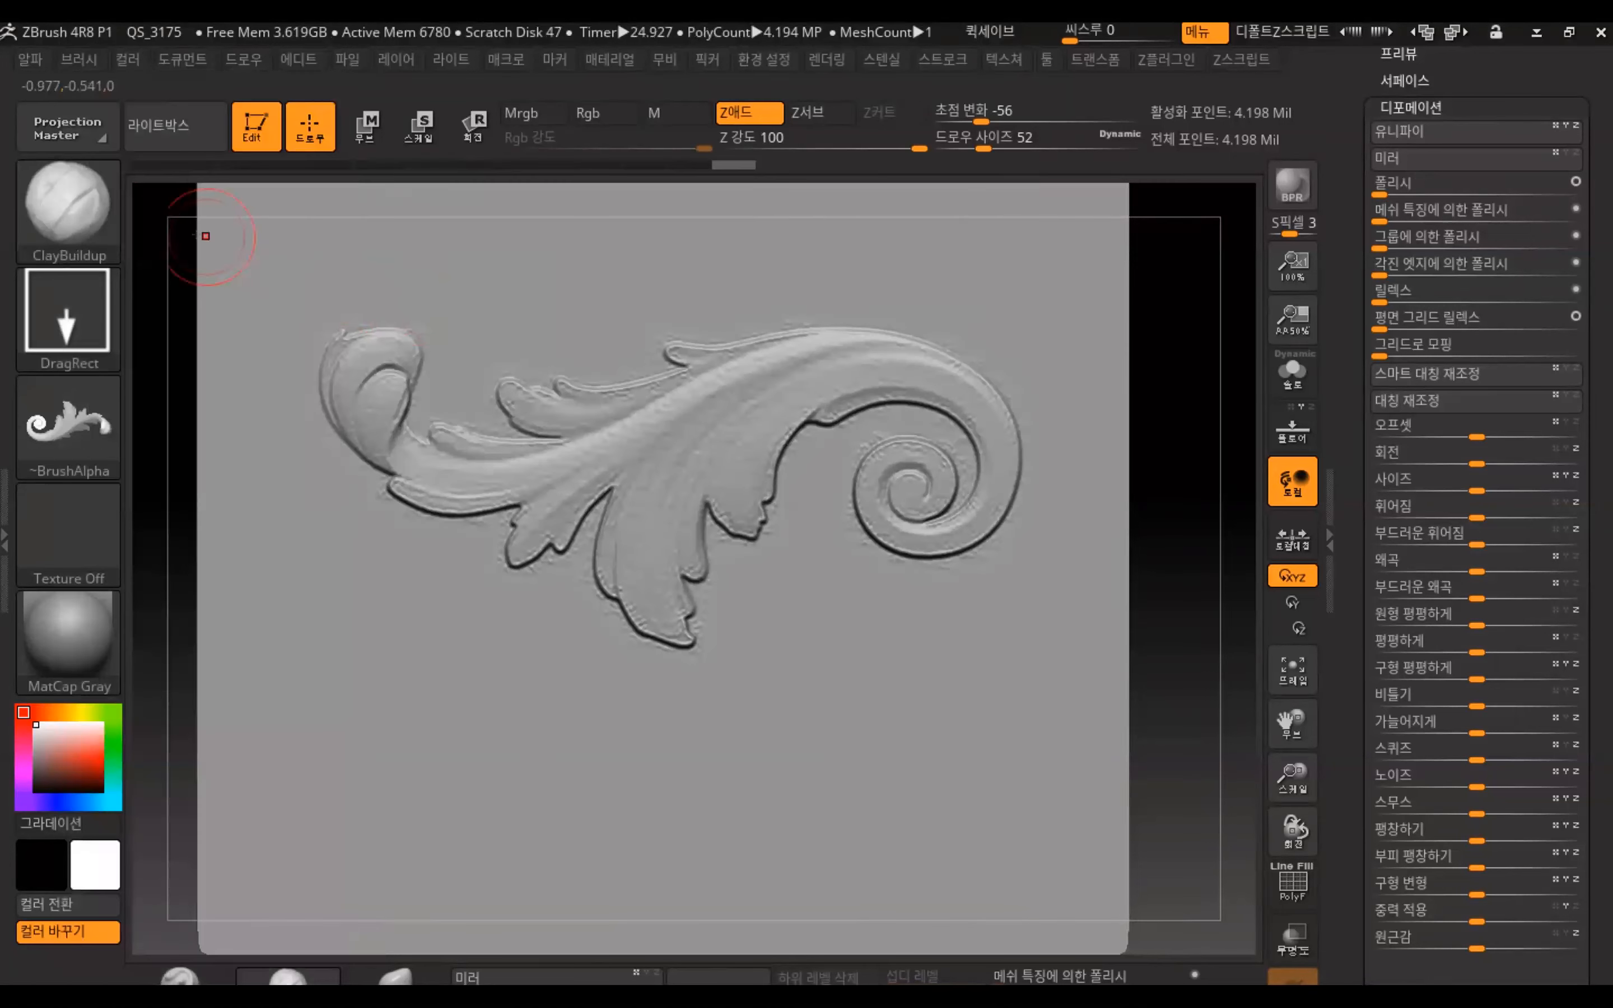
Select the Chisel3D brush and add the scroll plane to it as a new shape created from the mesh
click(93, 212)
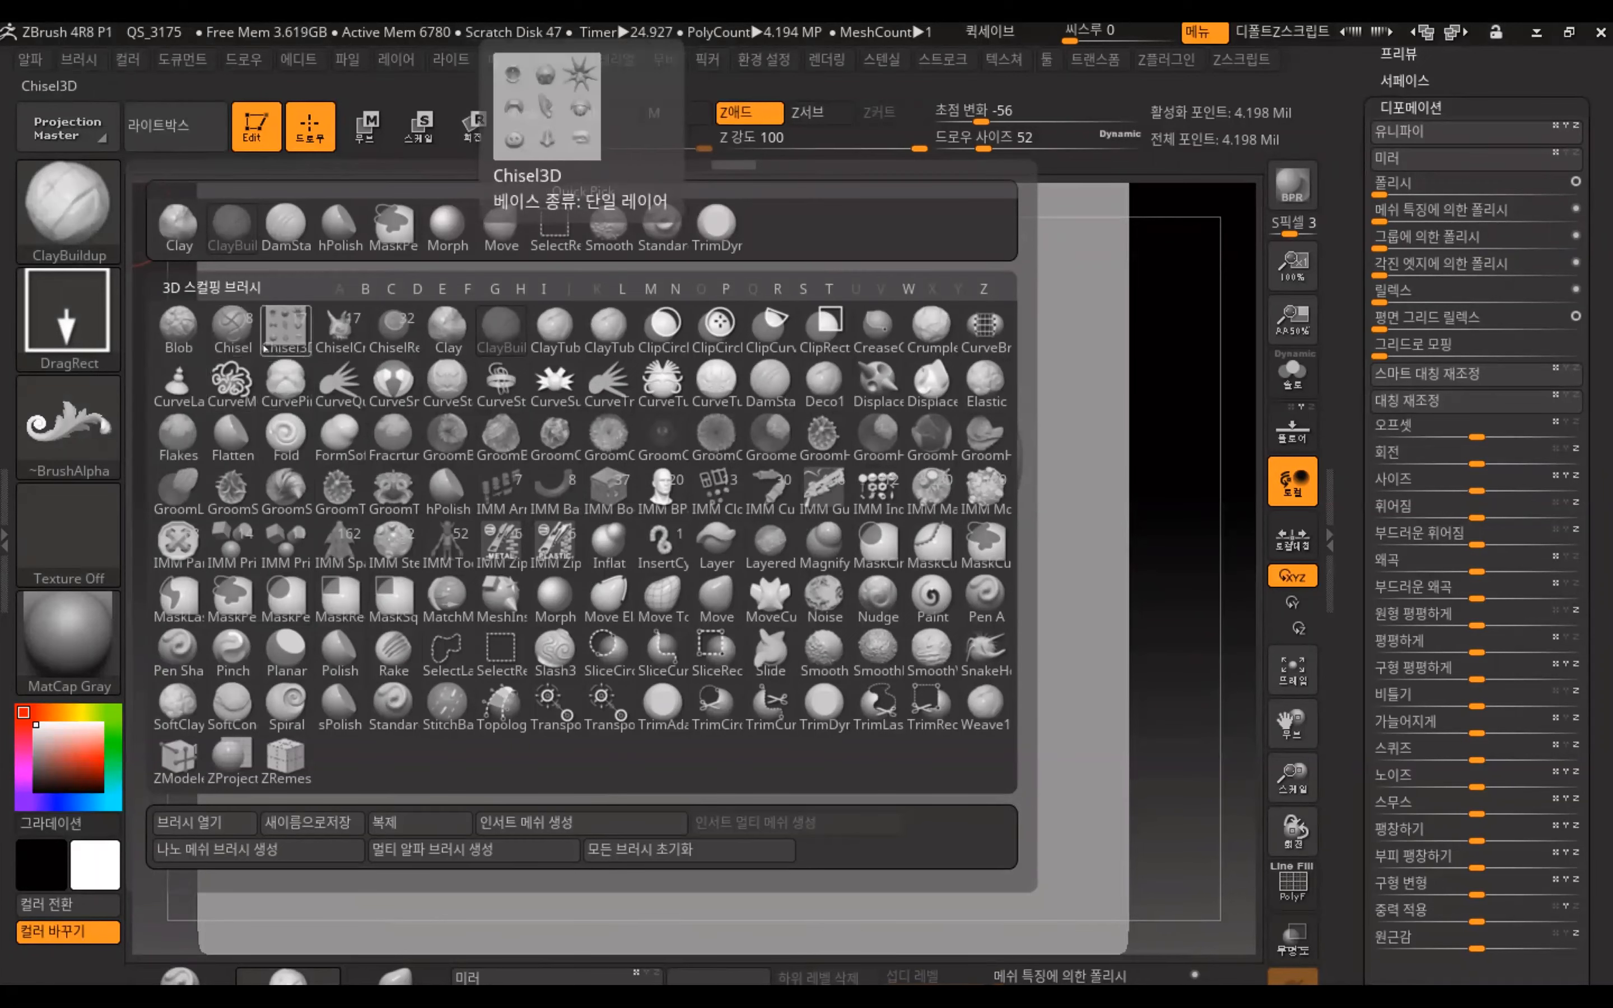
click(282, 347)
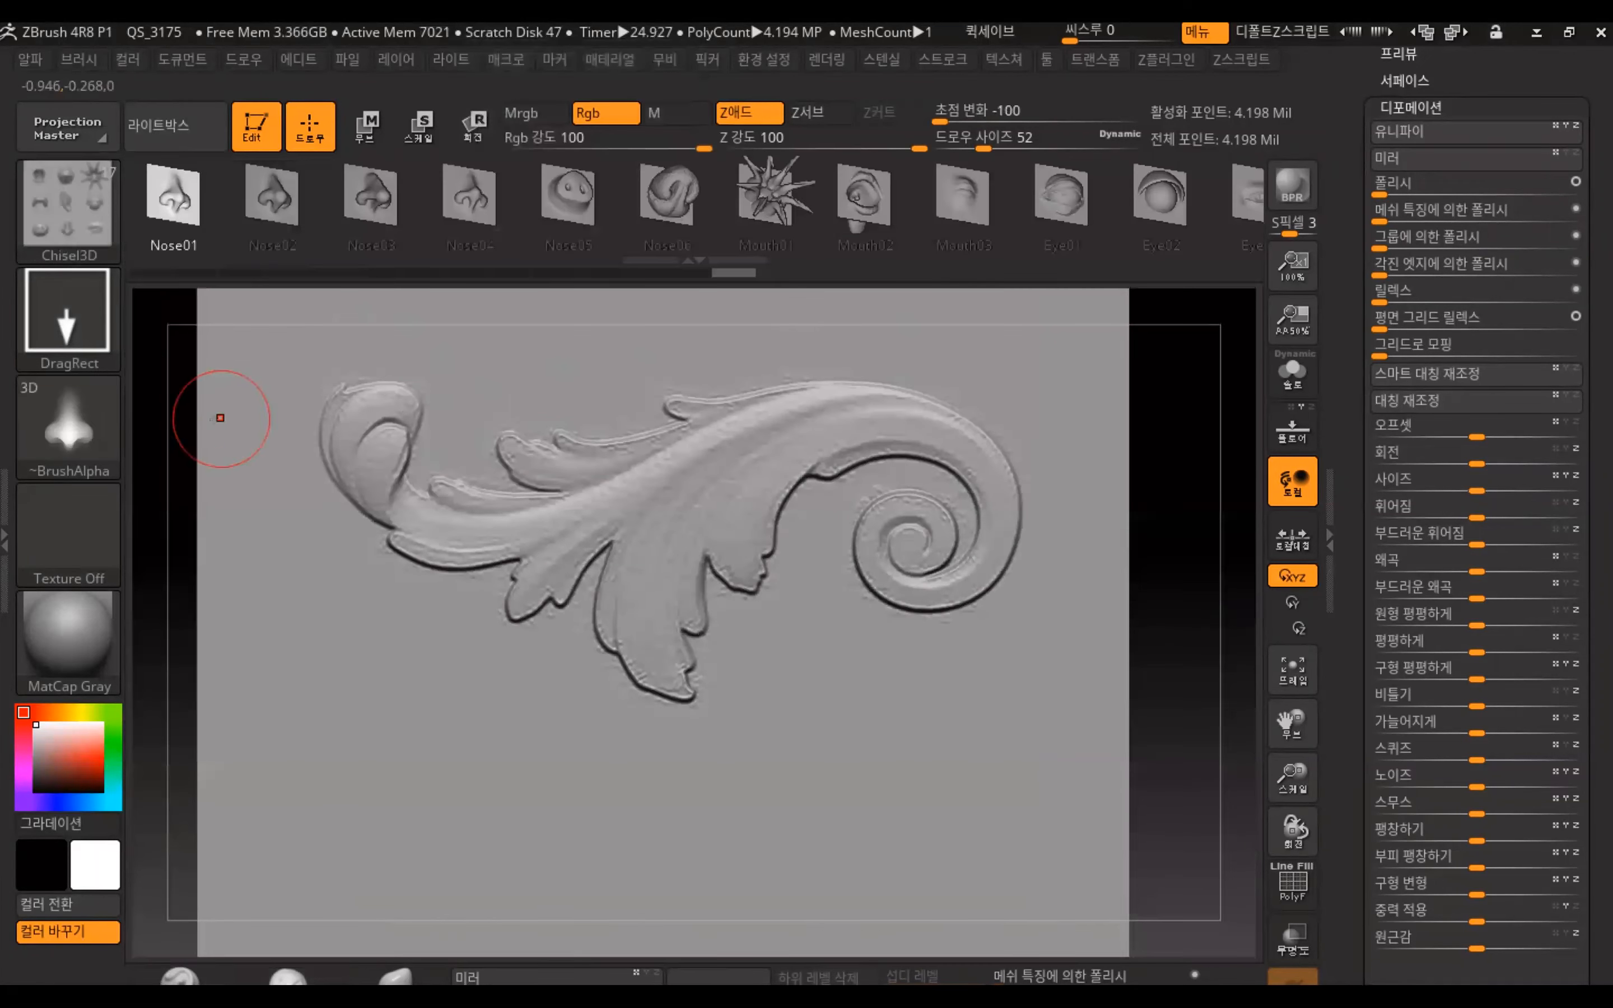
click(73, 214)
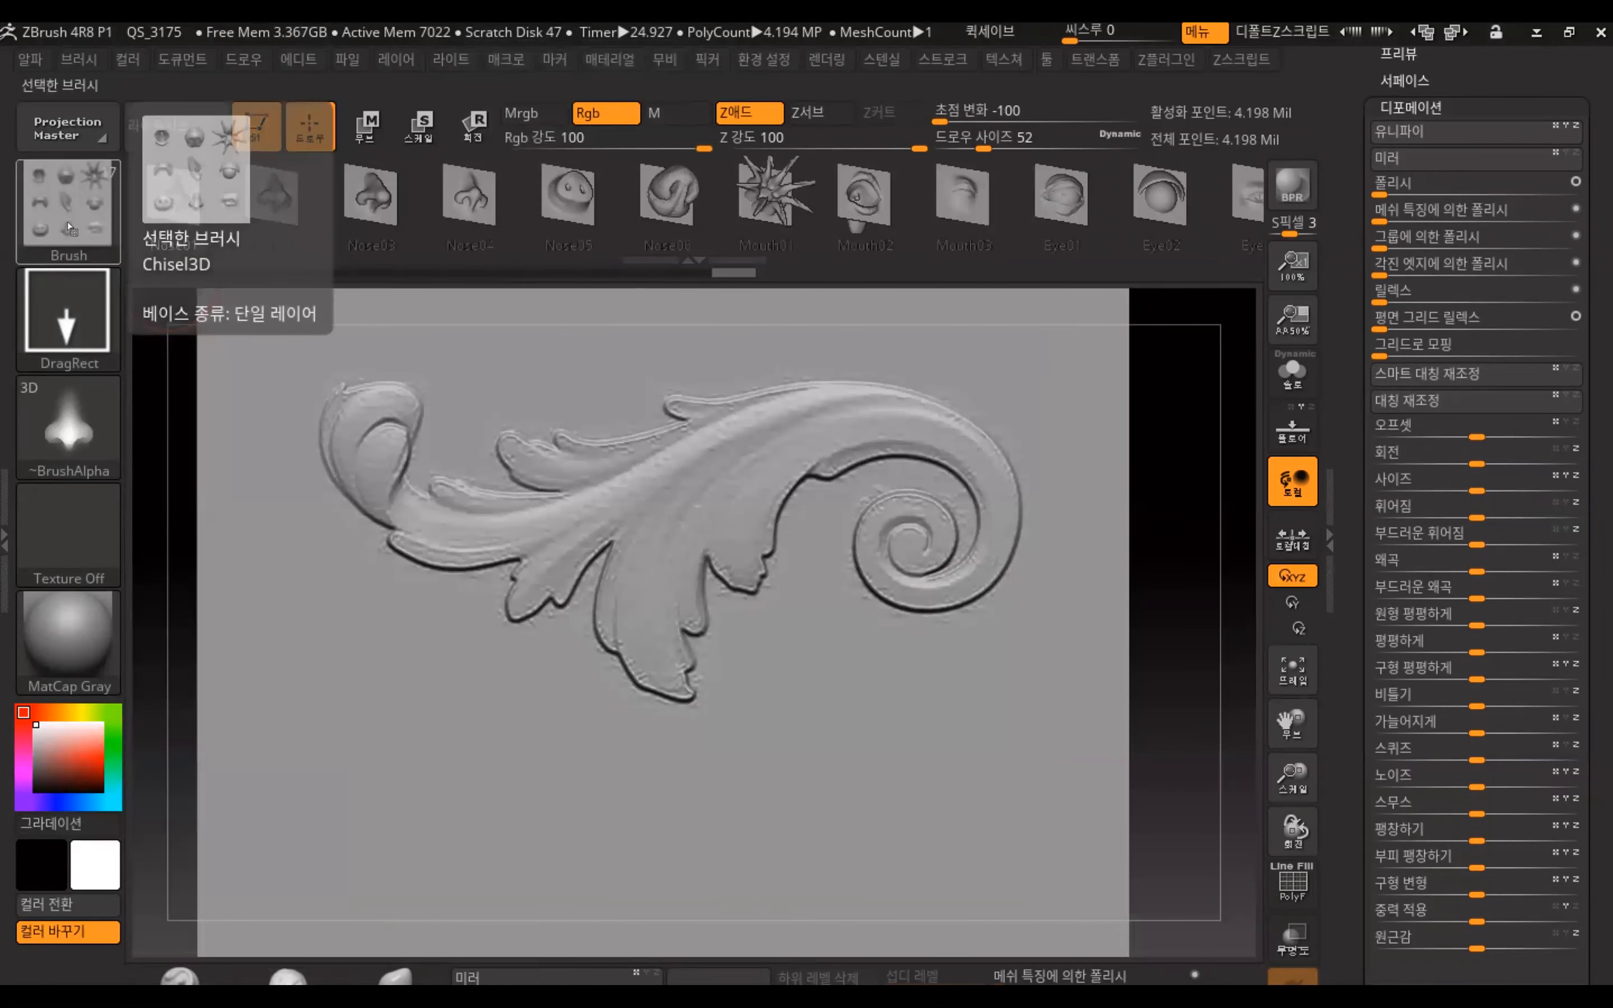
click(94, 66)
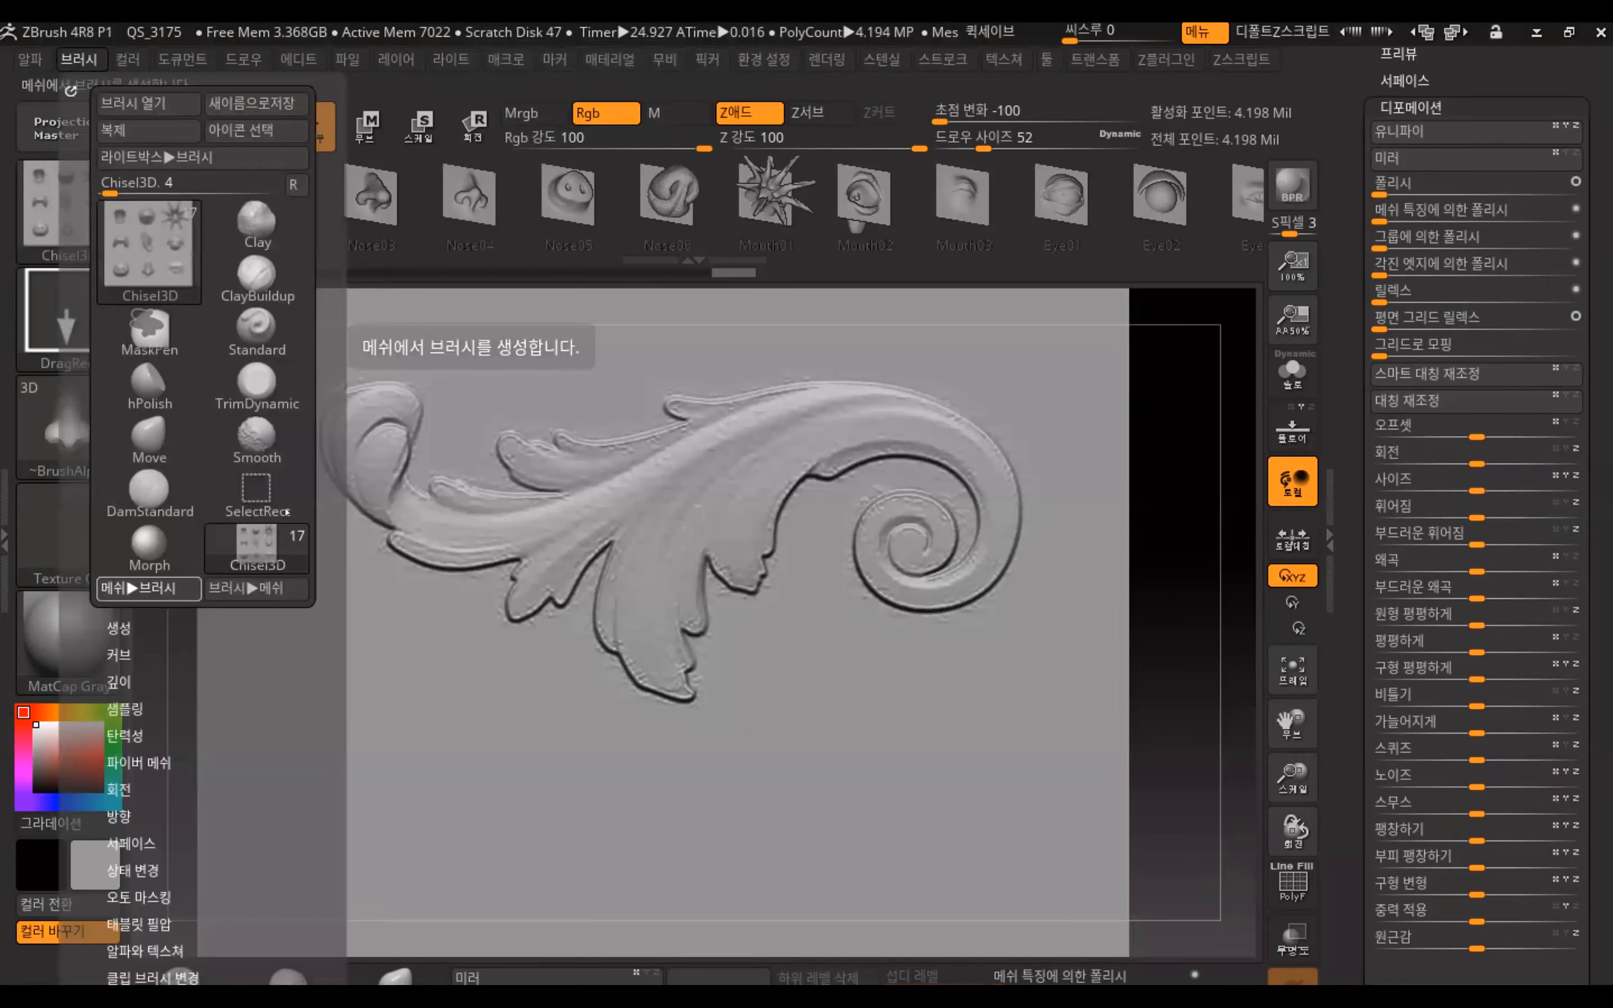
click(148, 588)
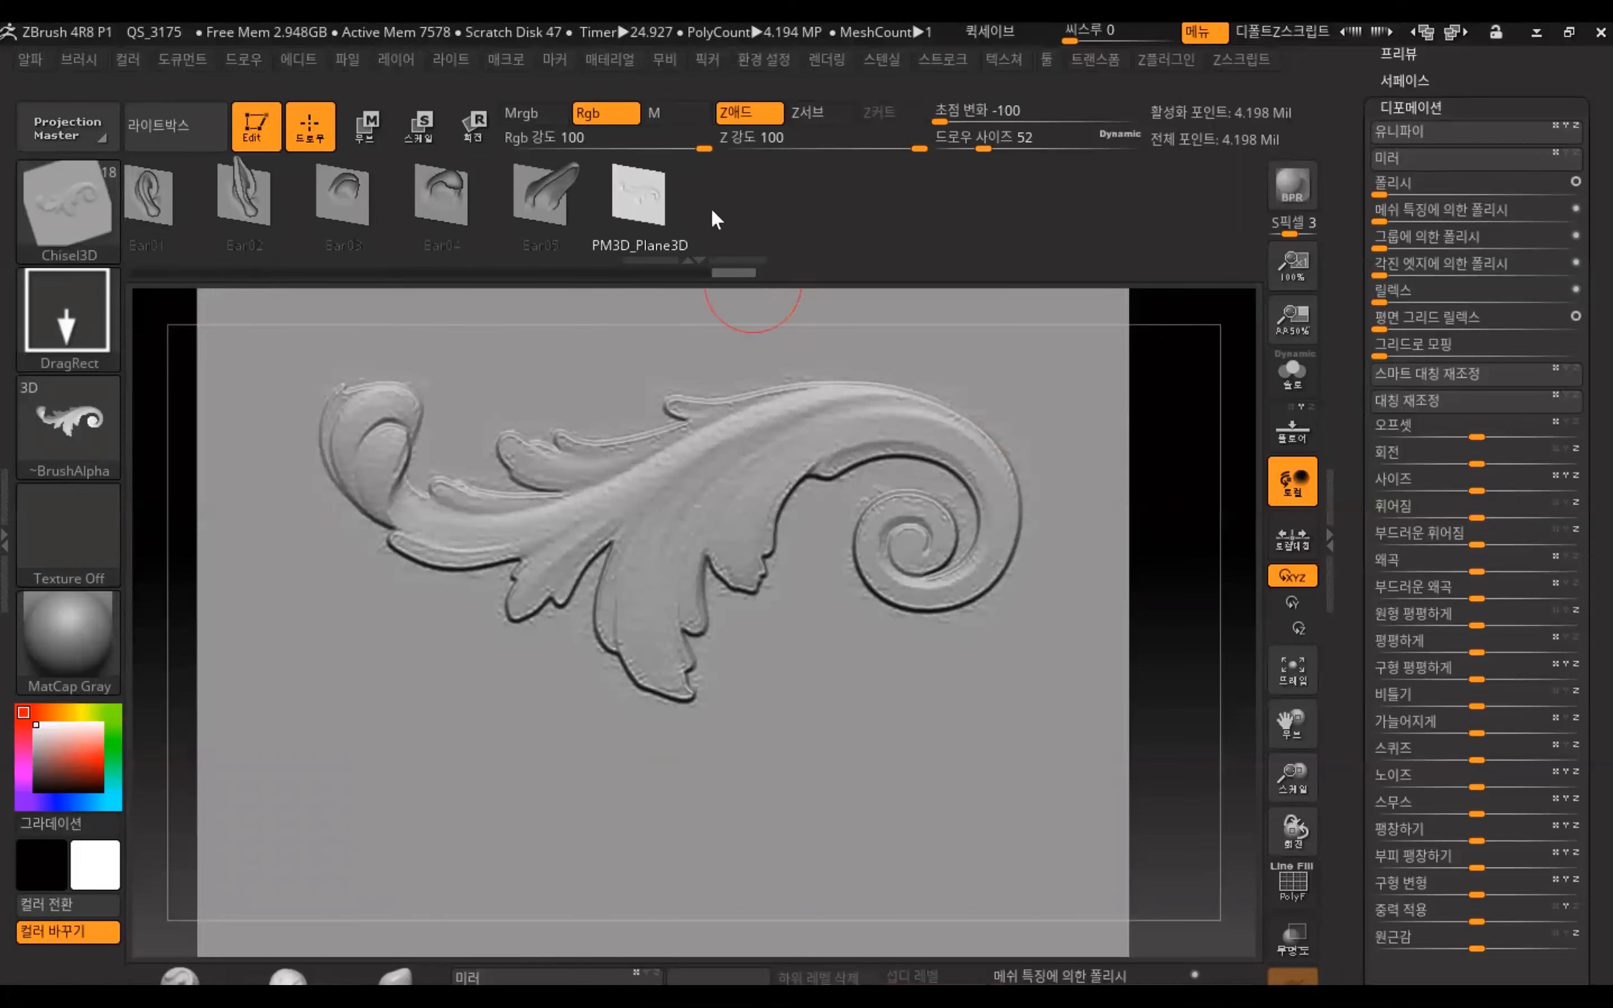
Switch to the pCube10 sword guard model, frame its ornamented guard and pick the Ear05 shape of the Chisel3D brush
alt+drag(1180, 452, 796, 468)
drag(1351, 411, 1354, 540)
drag(1349, 232, 1350, 280)
click(1444, 440)
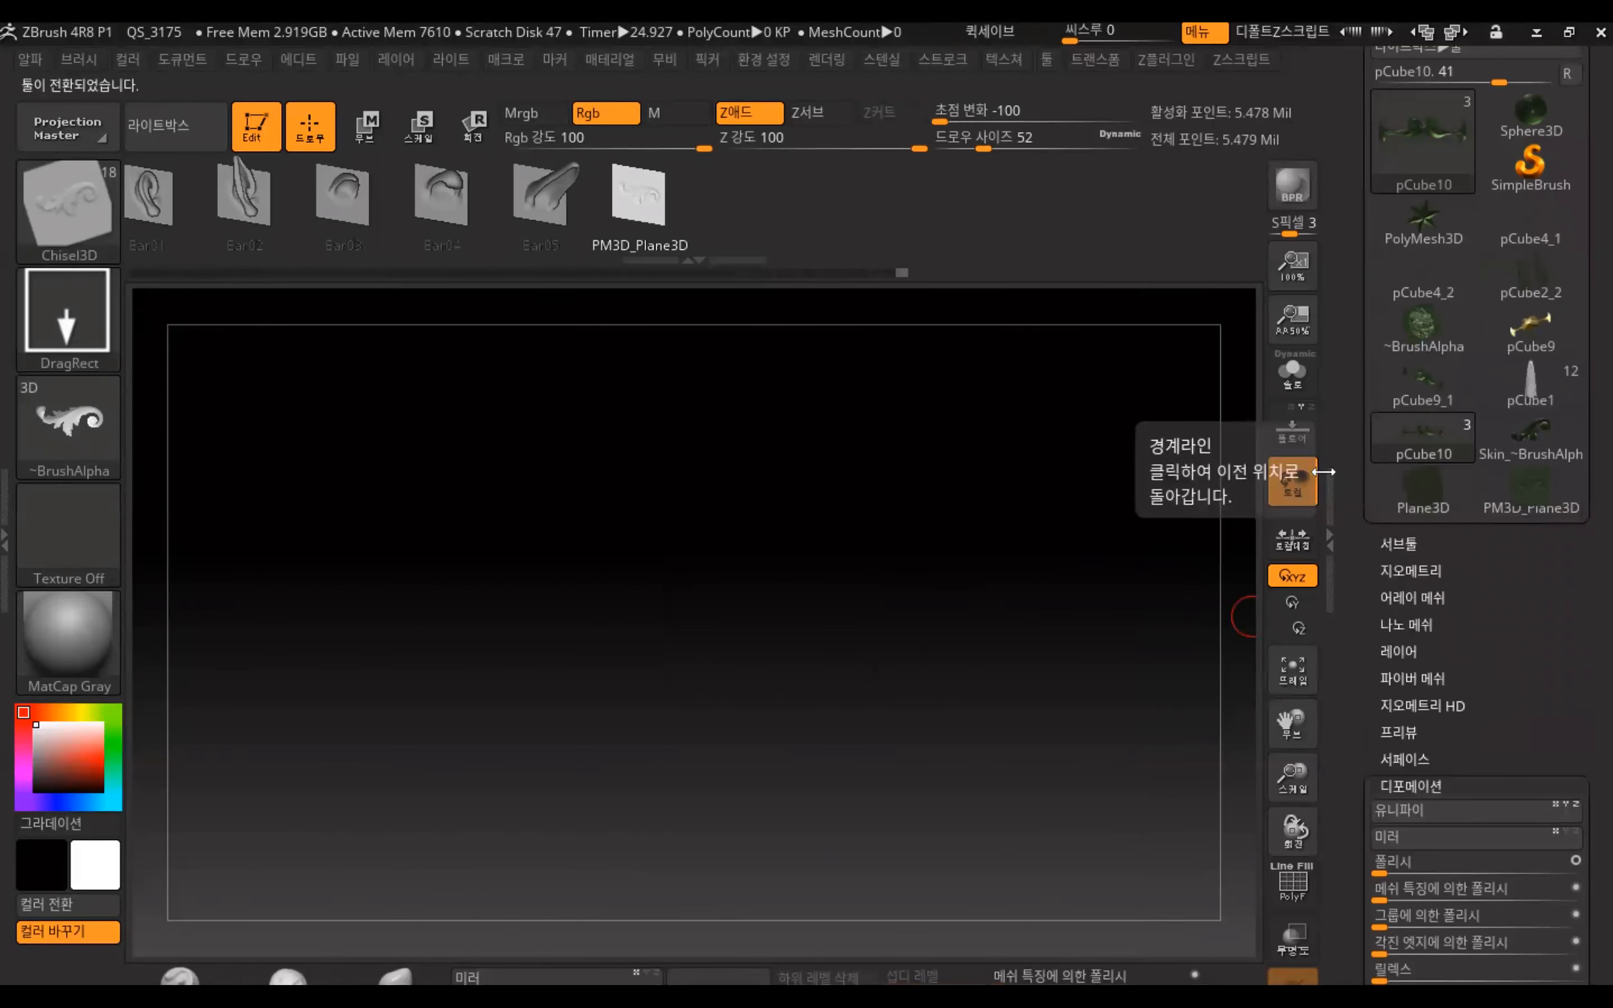
click(1293, 668)
alt+drag(1005, 763, 613, 680)
alt+drag(1076, 479, 803, 607)
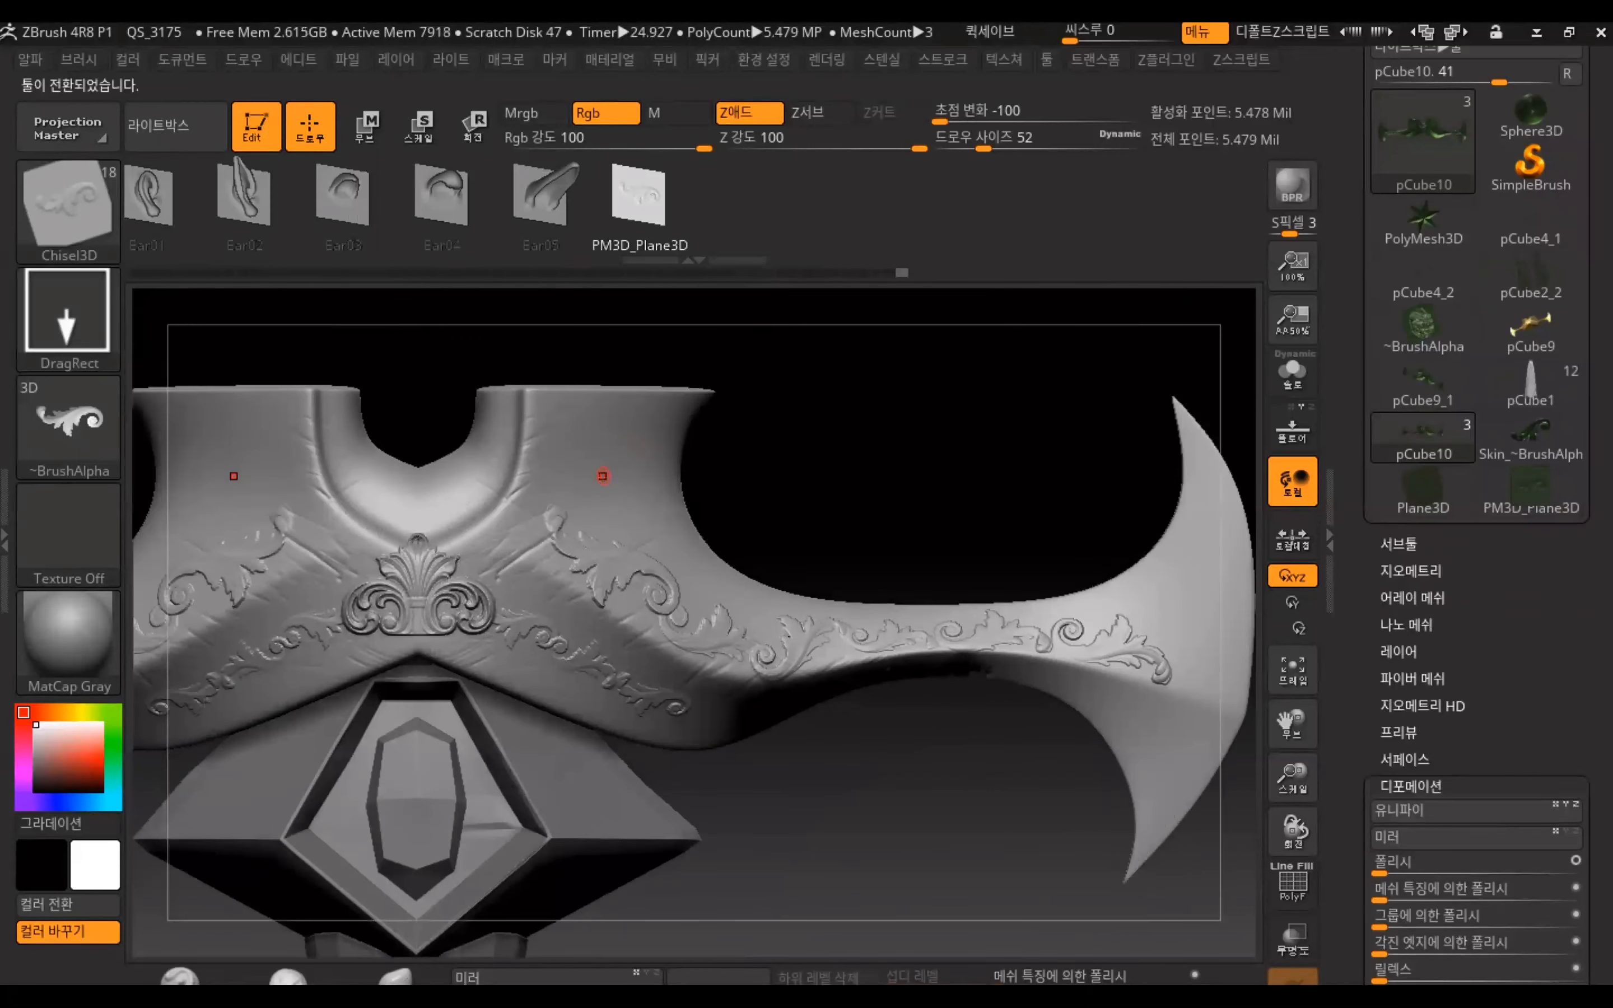
click(545, 200)
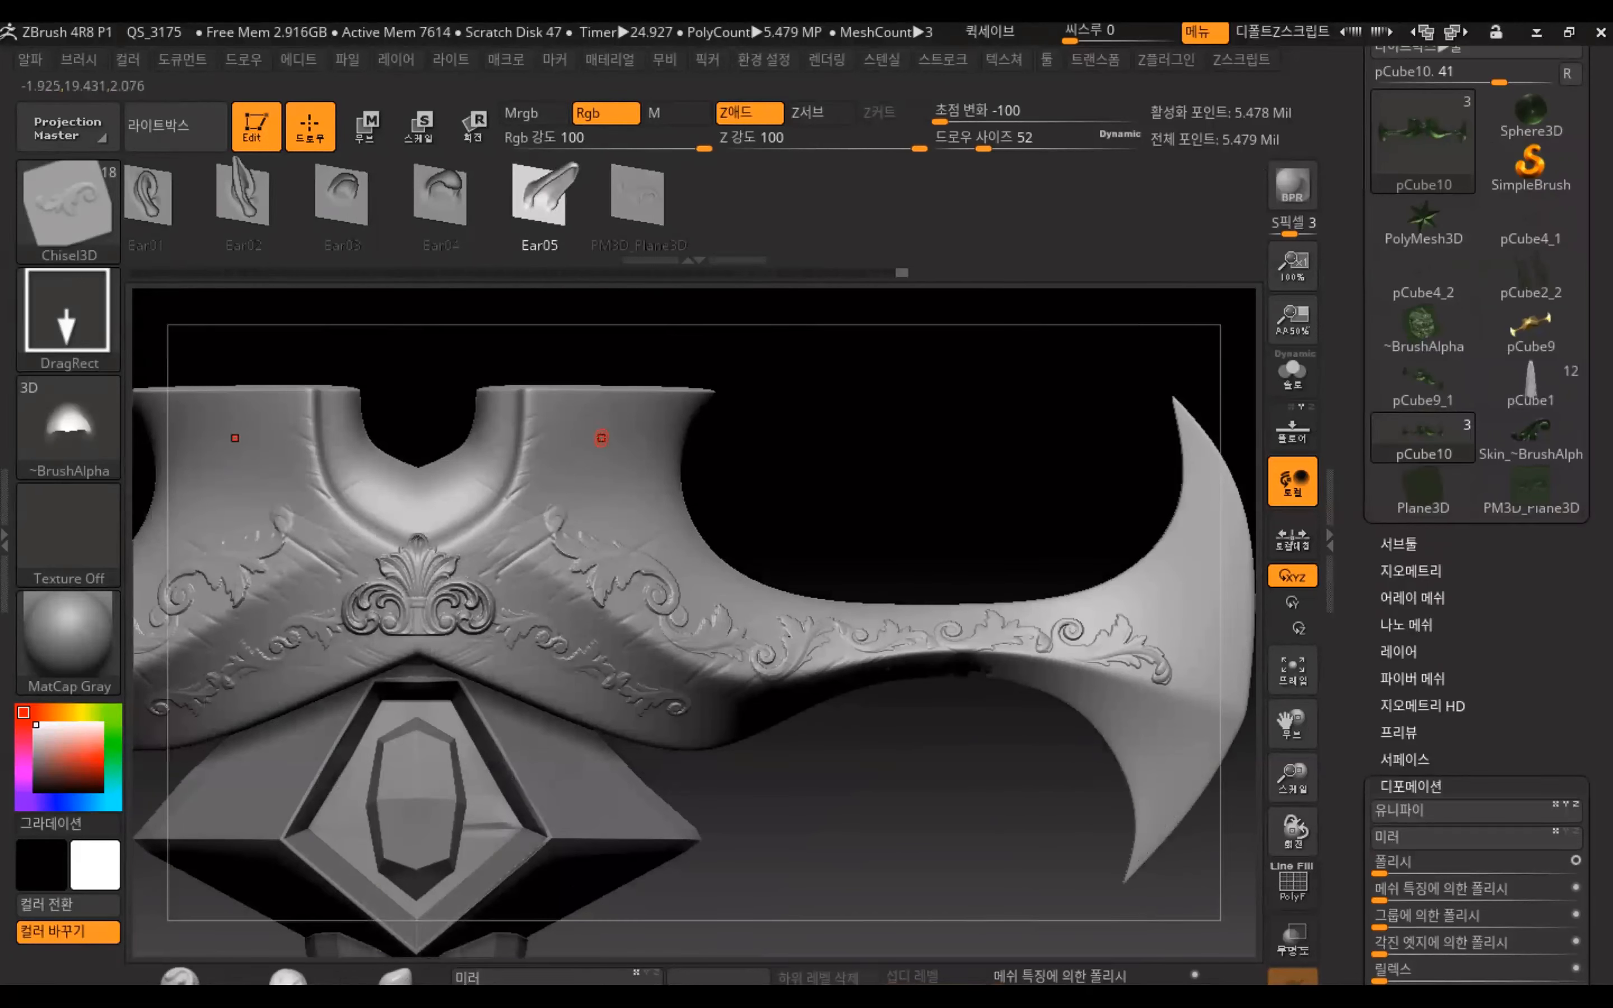
Try stamping the Ear05 and Eye03 shapes onto the guard's upper flank and undo the stamp
drag(612, 460, 713, 448)
mouse_move(842, 500)
mouse_down()
mouse_move(823, 533)
mouse_move(837, 428)
mouse_up()
drag(160, 203, 657, 238)
drag(220, 210, 753, 232)
drag(293, 200, 468, 214)
drag(611, 467, 629, 617)
drag(870, 427, 849, 385)
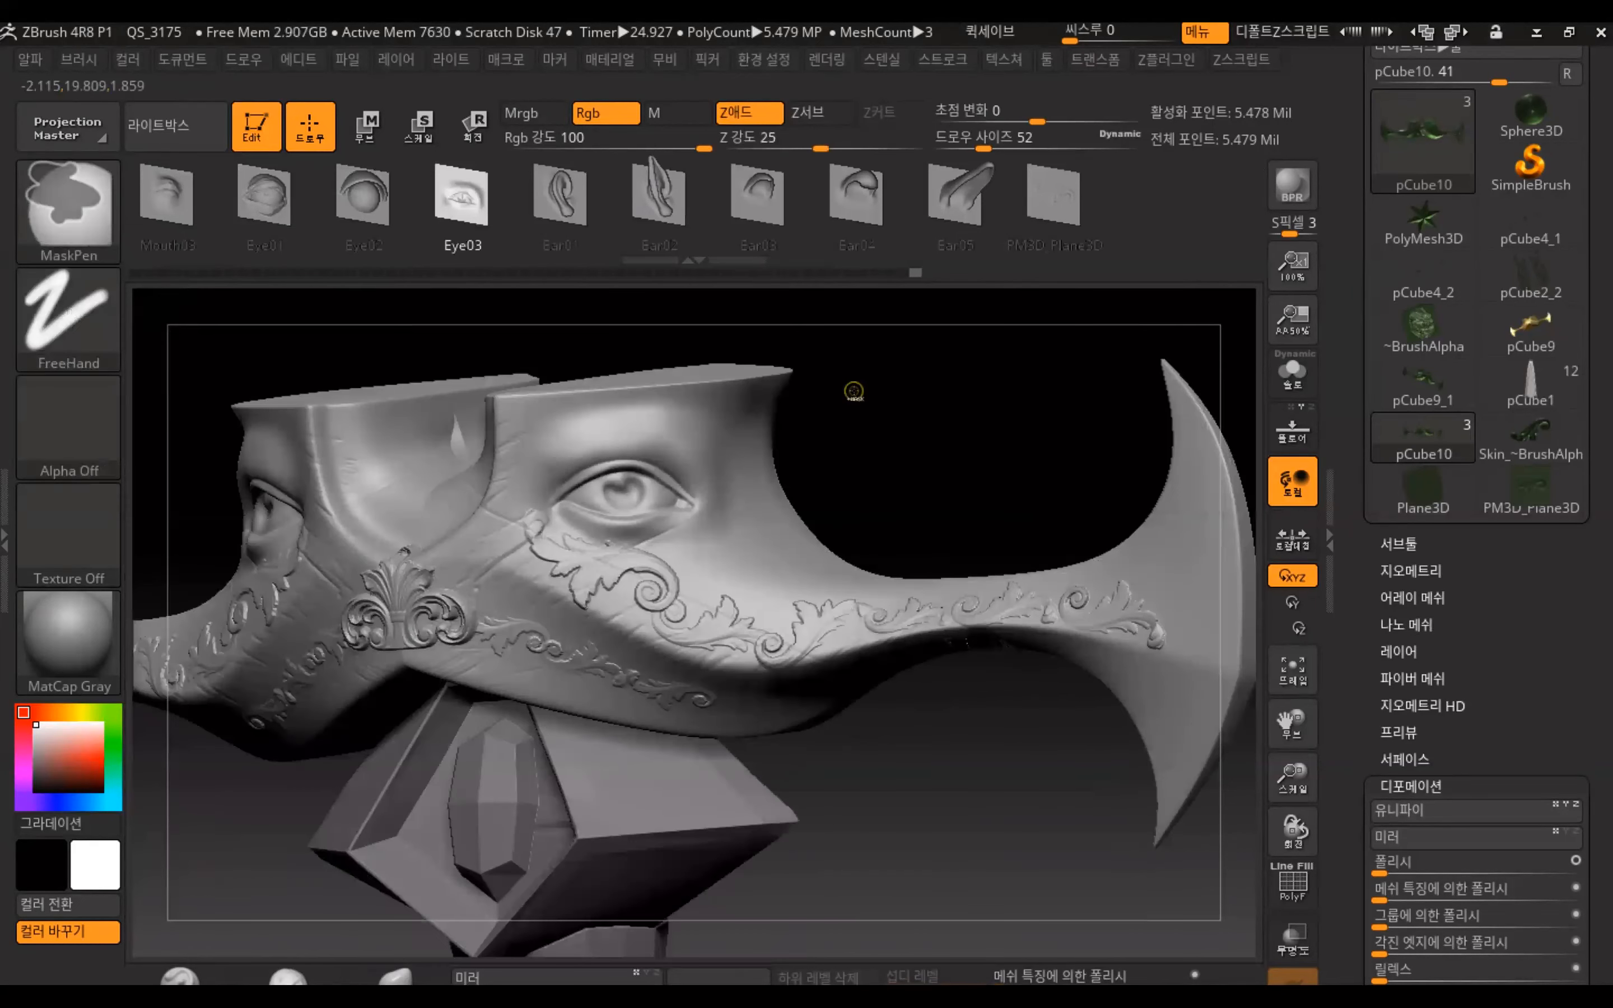
key(ctrl+z)
Choose the PM3D_Plane3D scroll shape and stamp scrolls onto the guard's upper flank and along its plain side surface
click(1055, 200)
drag(597, 469, 558, 602)
mouse_move(911, 520)
alt+mouse_down()
mouse_move(1046, 517)
mouse_move(1066, 497)
mouse_move(800, 530)
mouse_move(830, 578)
mouse_move(782, 706)
mouse_move(741, 737)
mouse_move(664, 658)
mouse_move(656, 706)
mouse_move(673, 693)
alt+mouse_up()
drag(1188, 378, 659, 532)
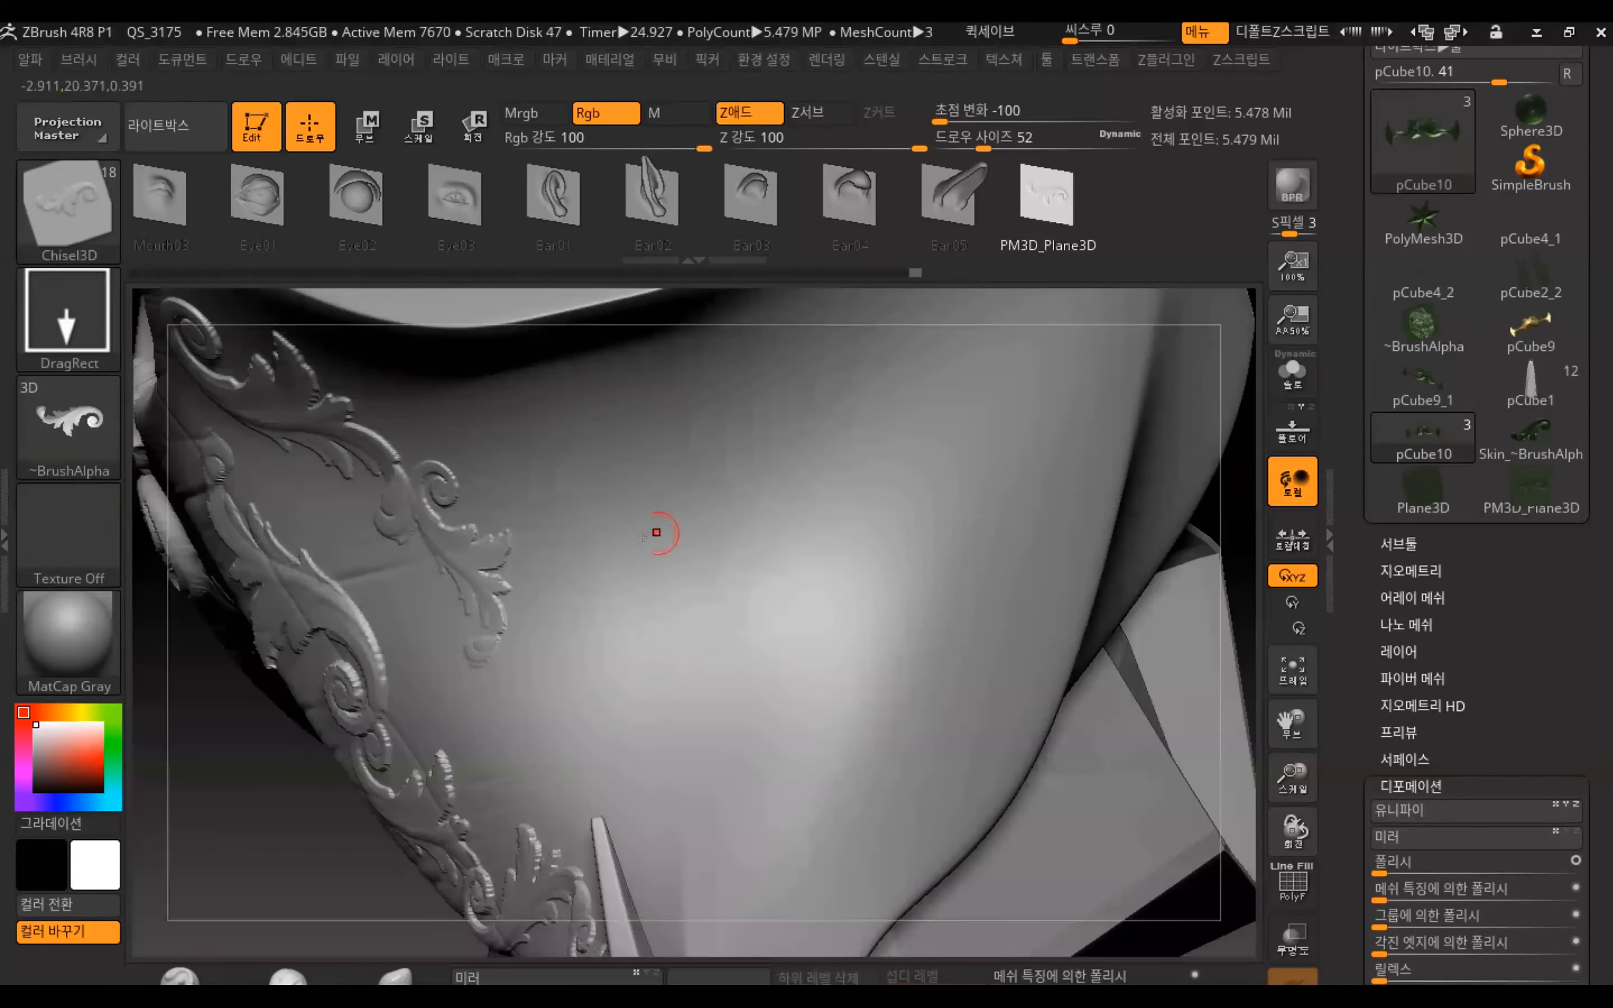
drag(572, 757, 567, 732)
drag(635, 630, 666, 658)
drag(702, 760, 785, 830)
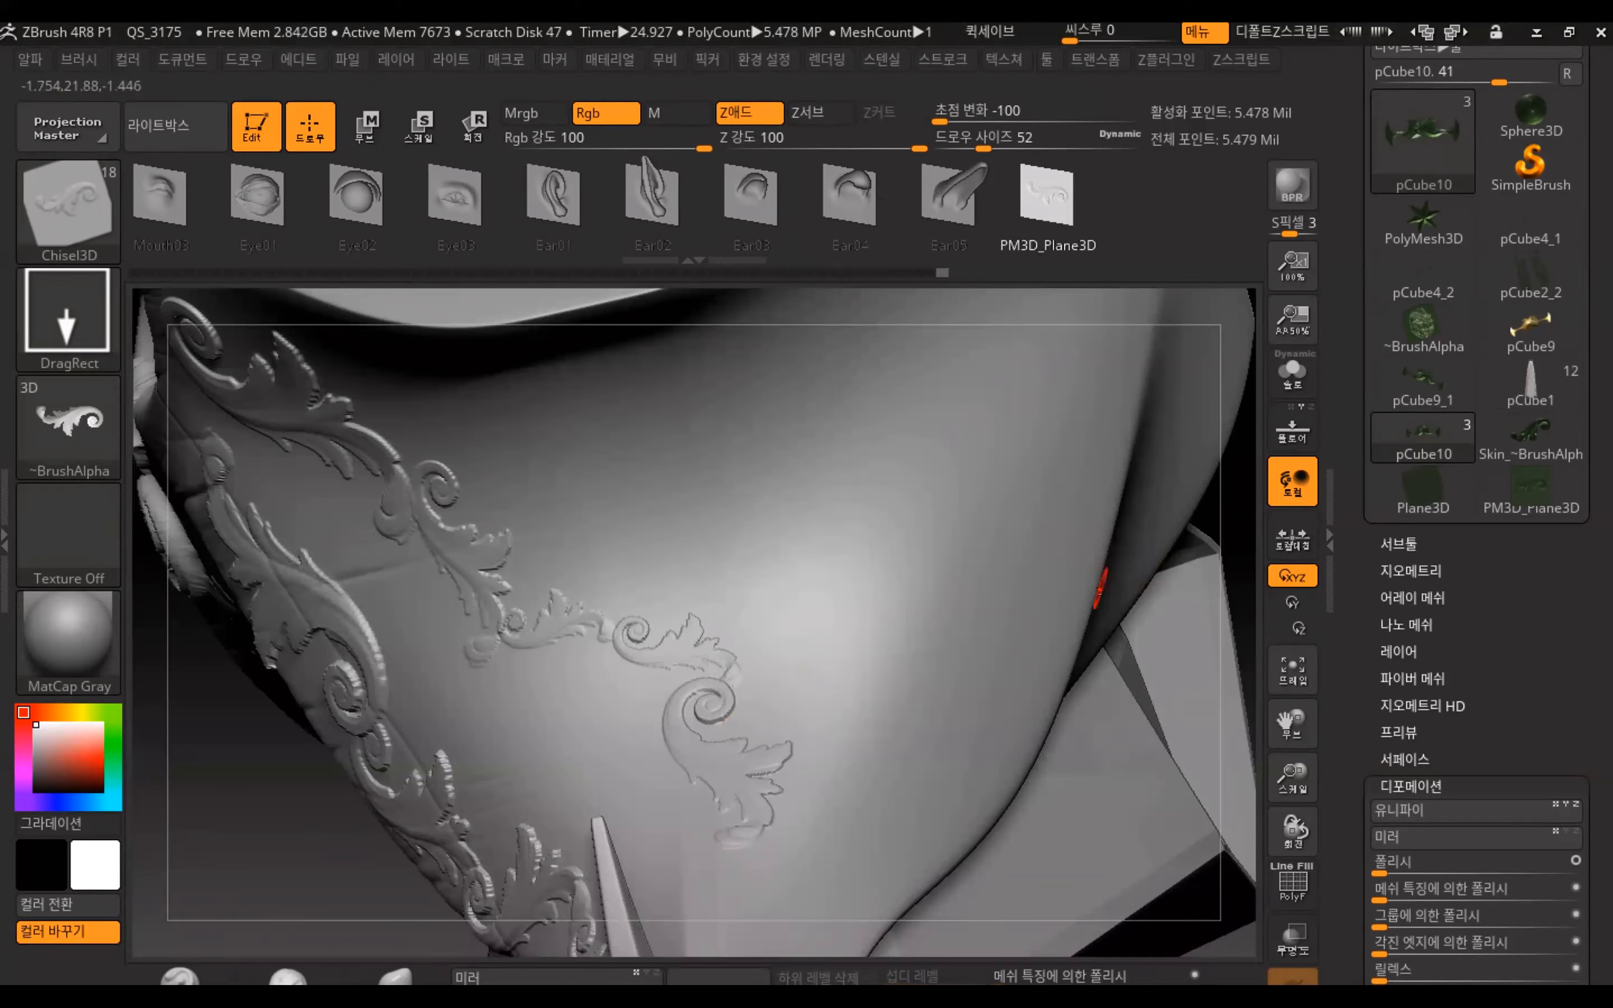
Stamp another scroll onto the front of the guard's upper flank, above the existing ornament
drag(1246, 523, 960, 557)
alt+drag(960, 427, 974, 556)
drag(611, 487, 581, 574)
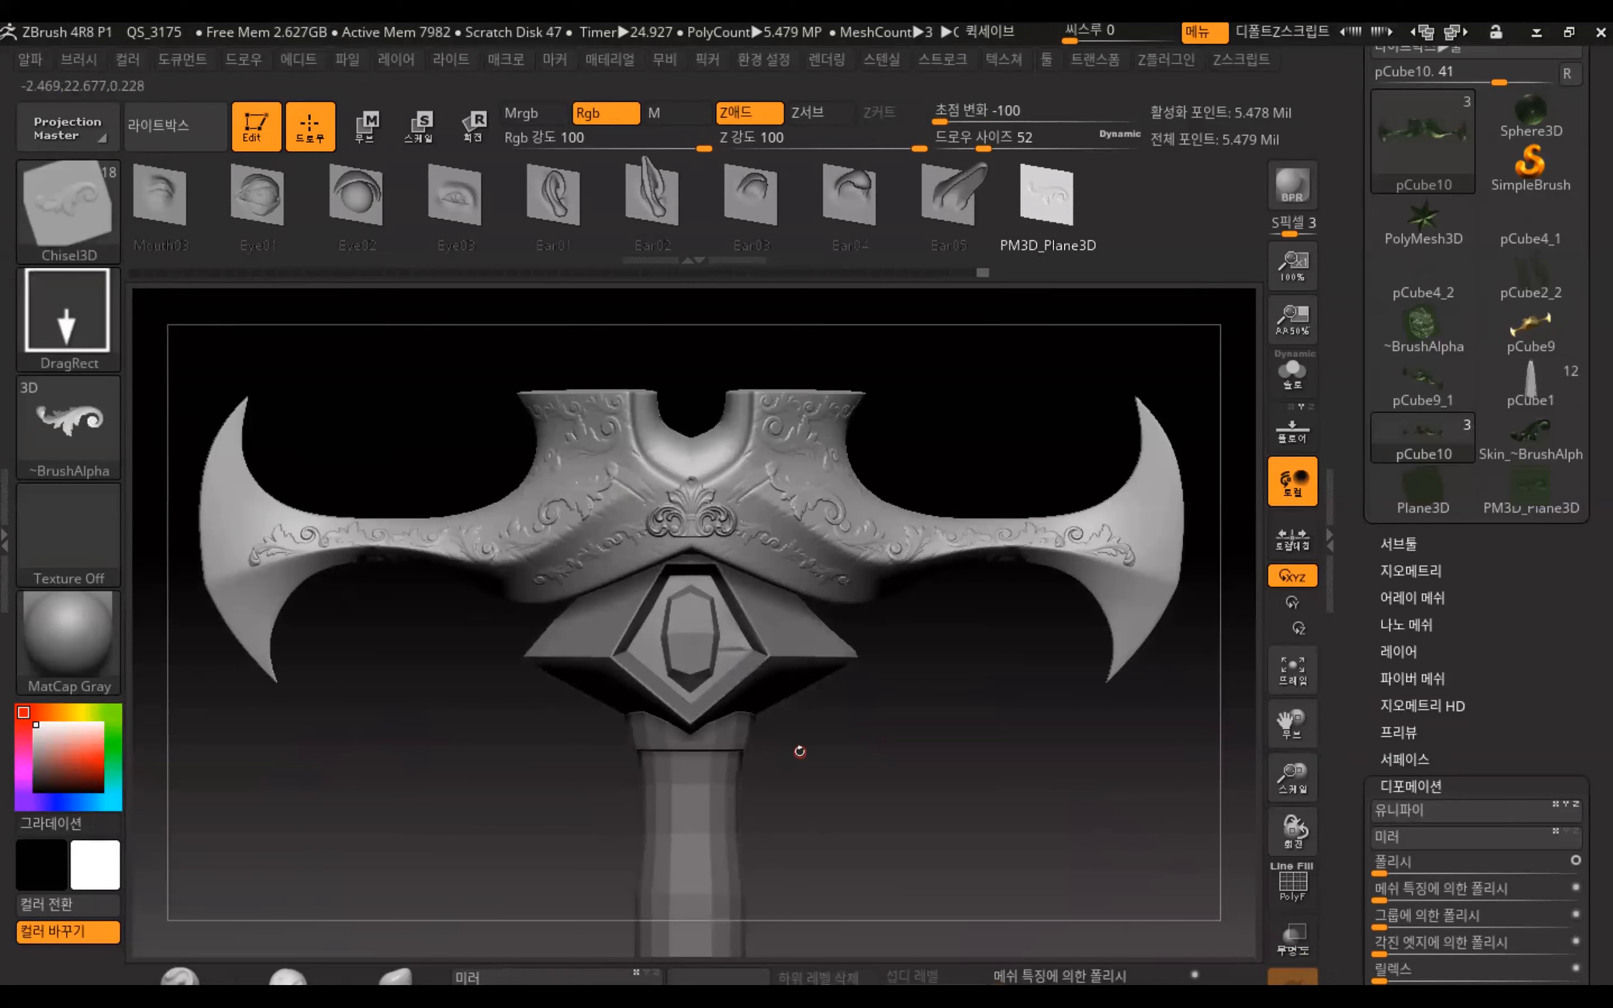
Pause the video playback, exit its full-screen view and return it to full screen
mouse_move(1290, 893)
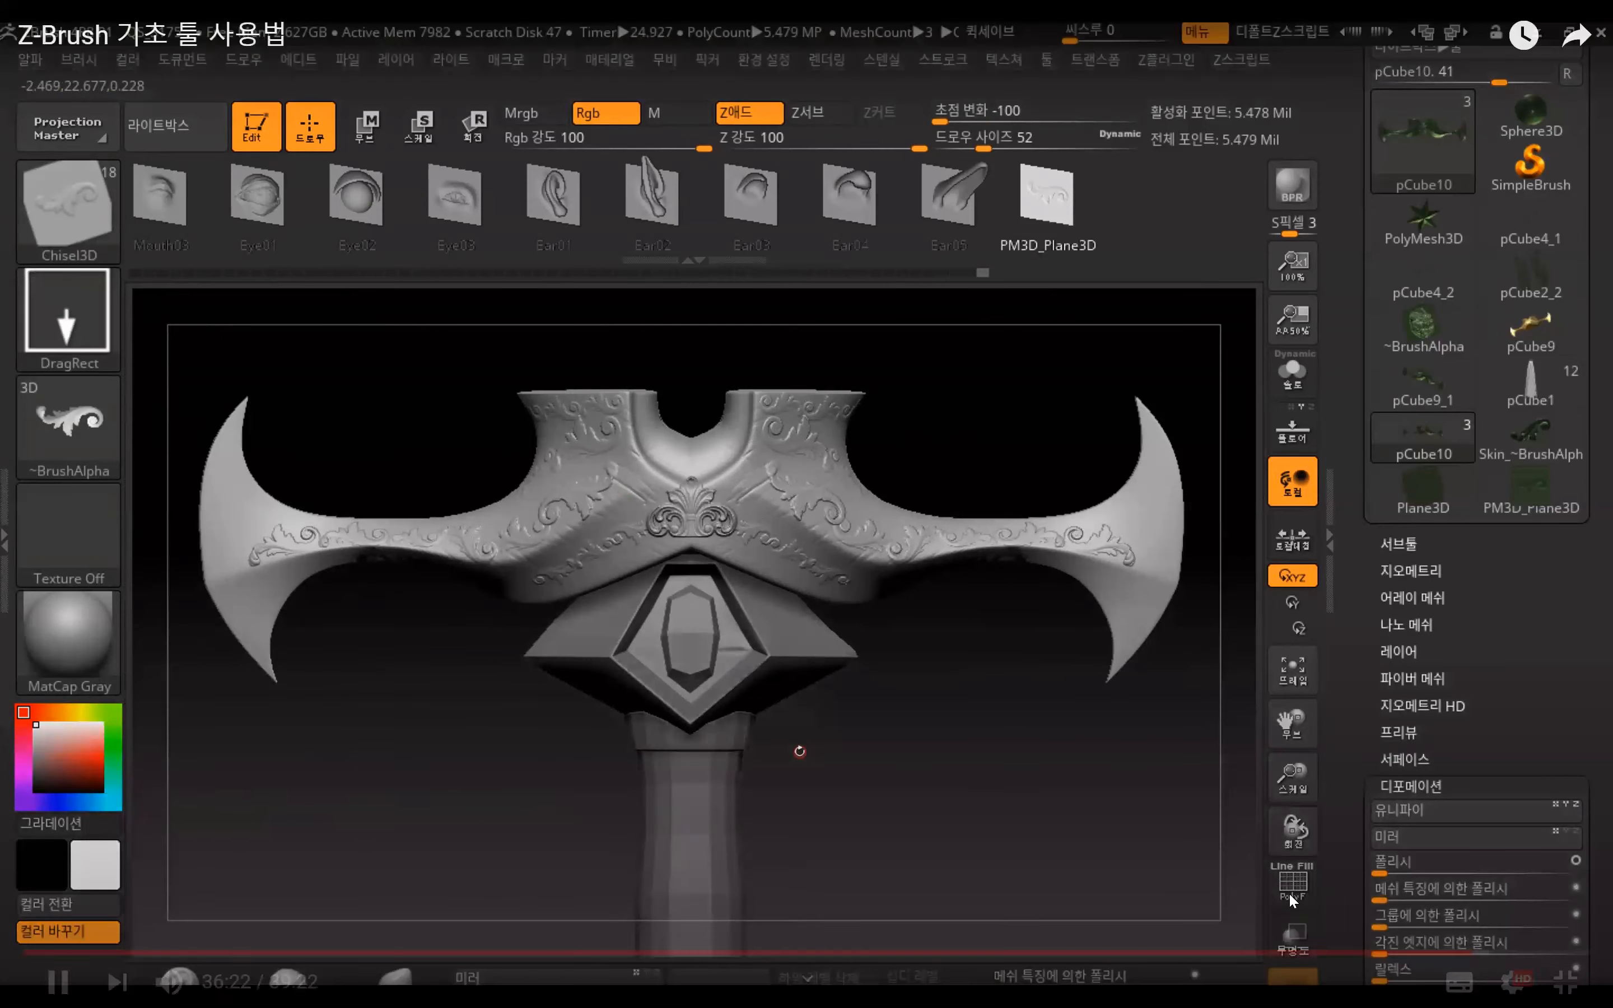
click(923, 815)
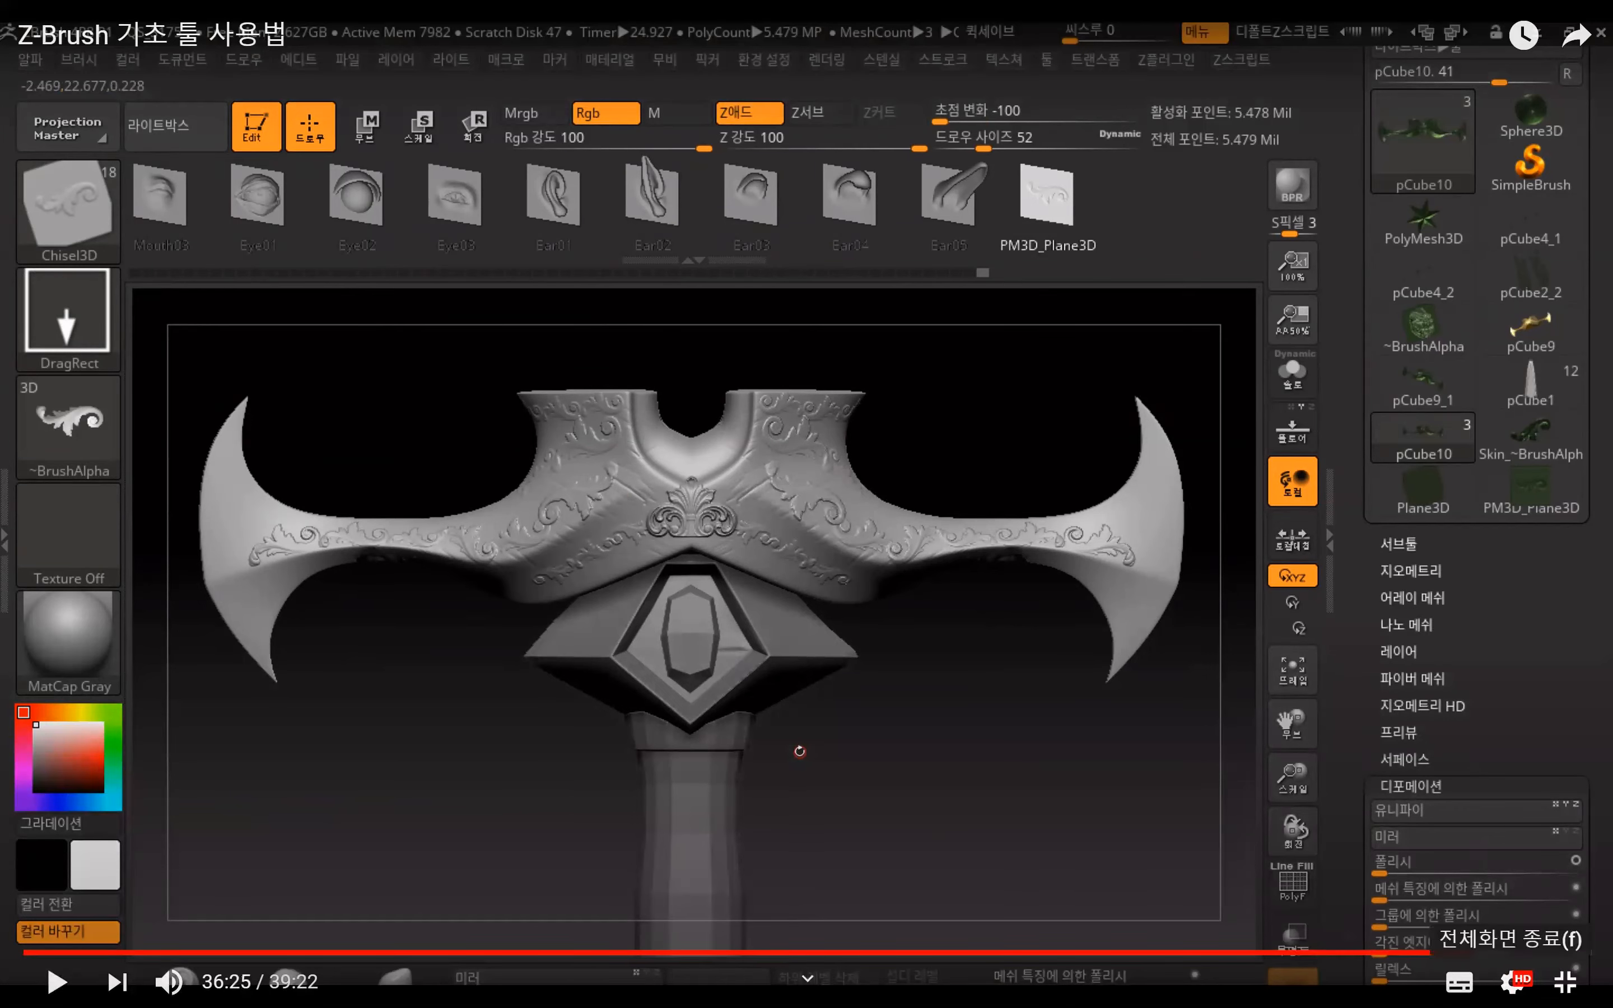
click(1565, 981)
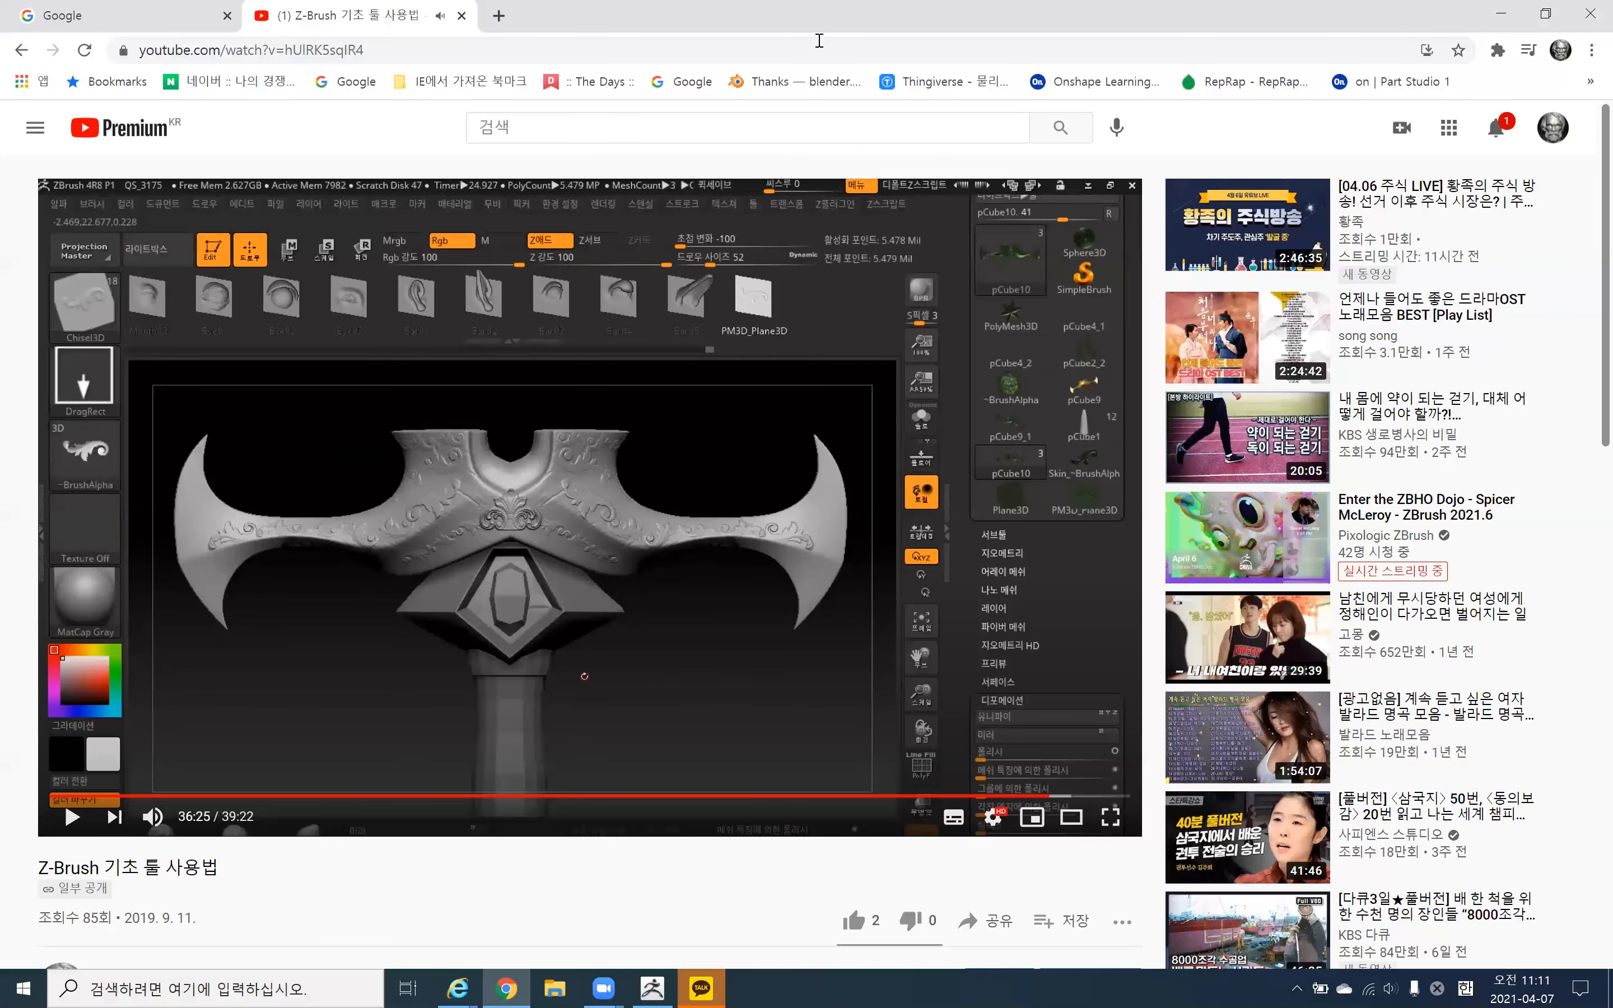
click(820, 41)
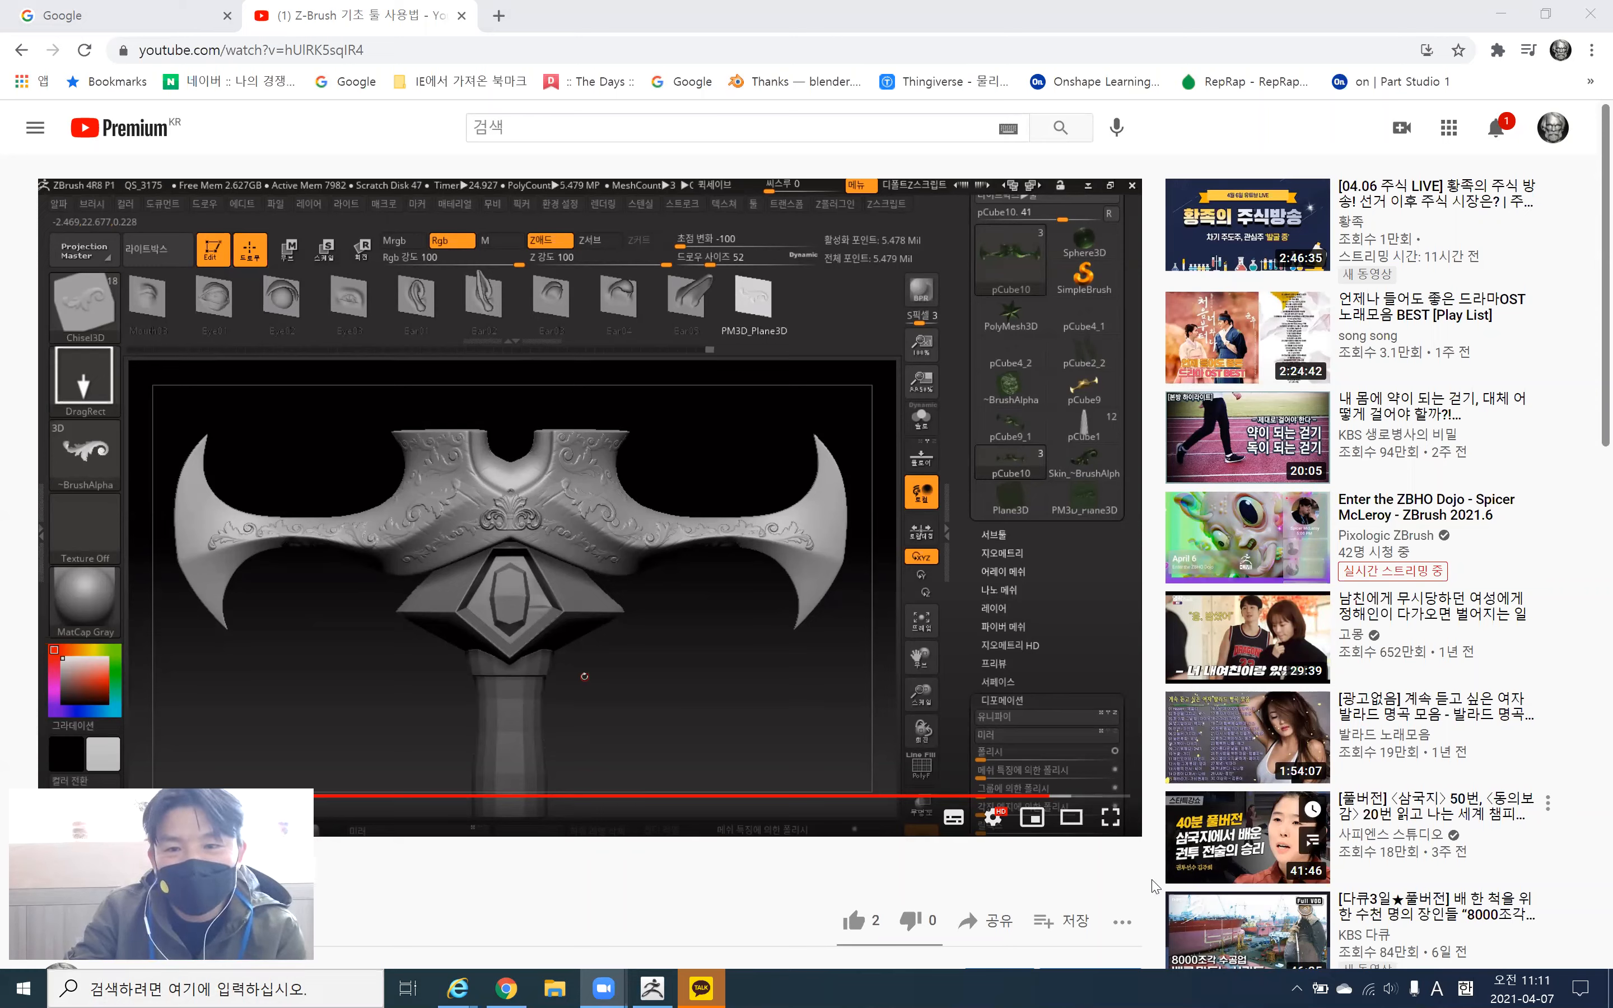
click(1110, 818)
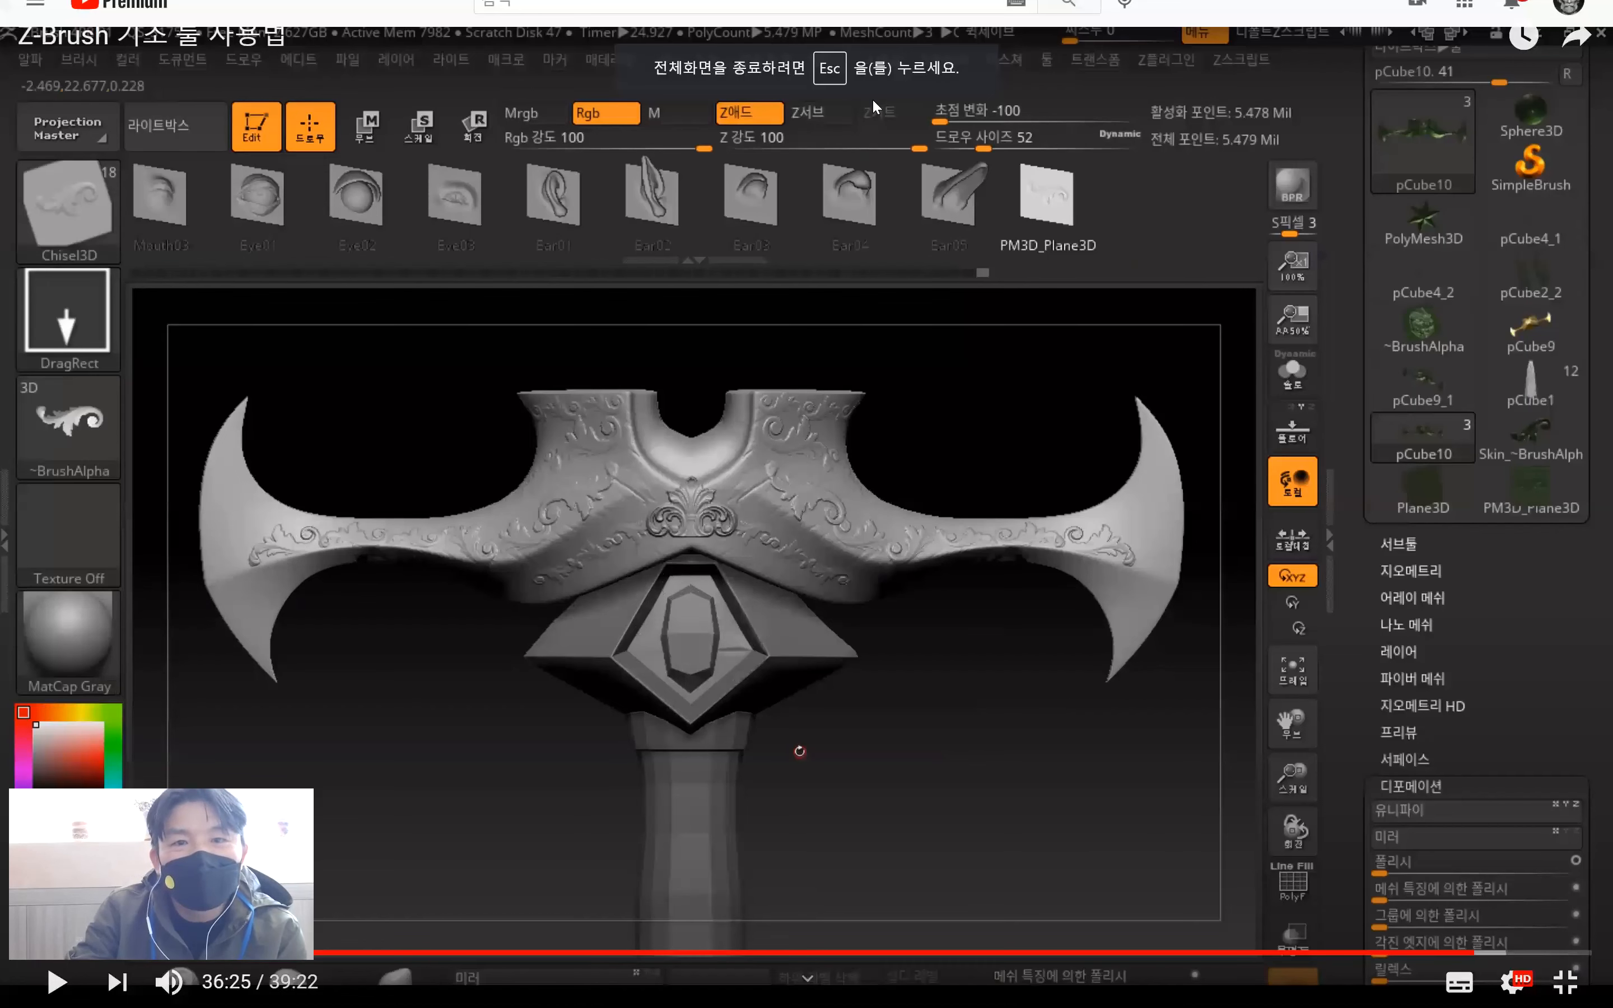